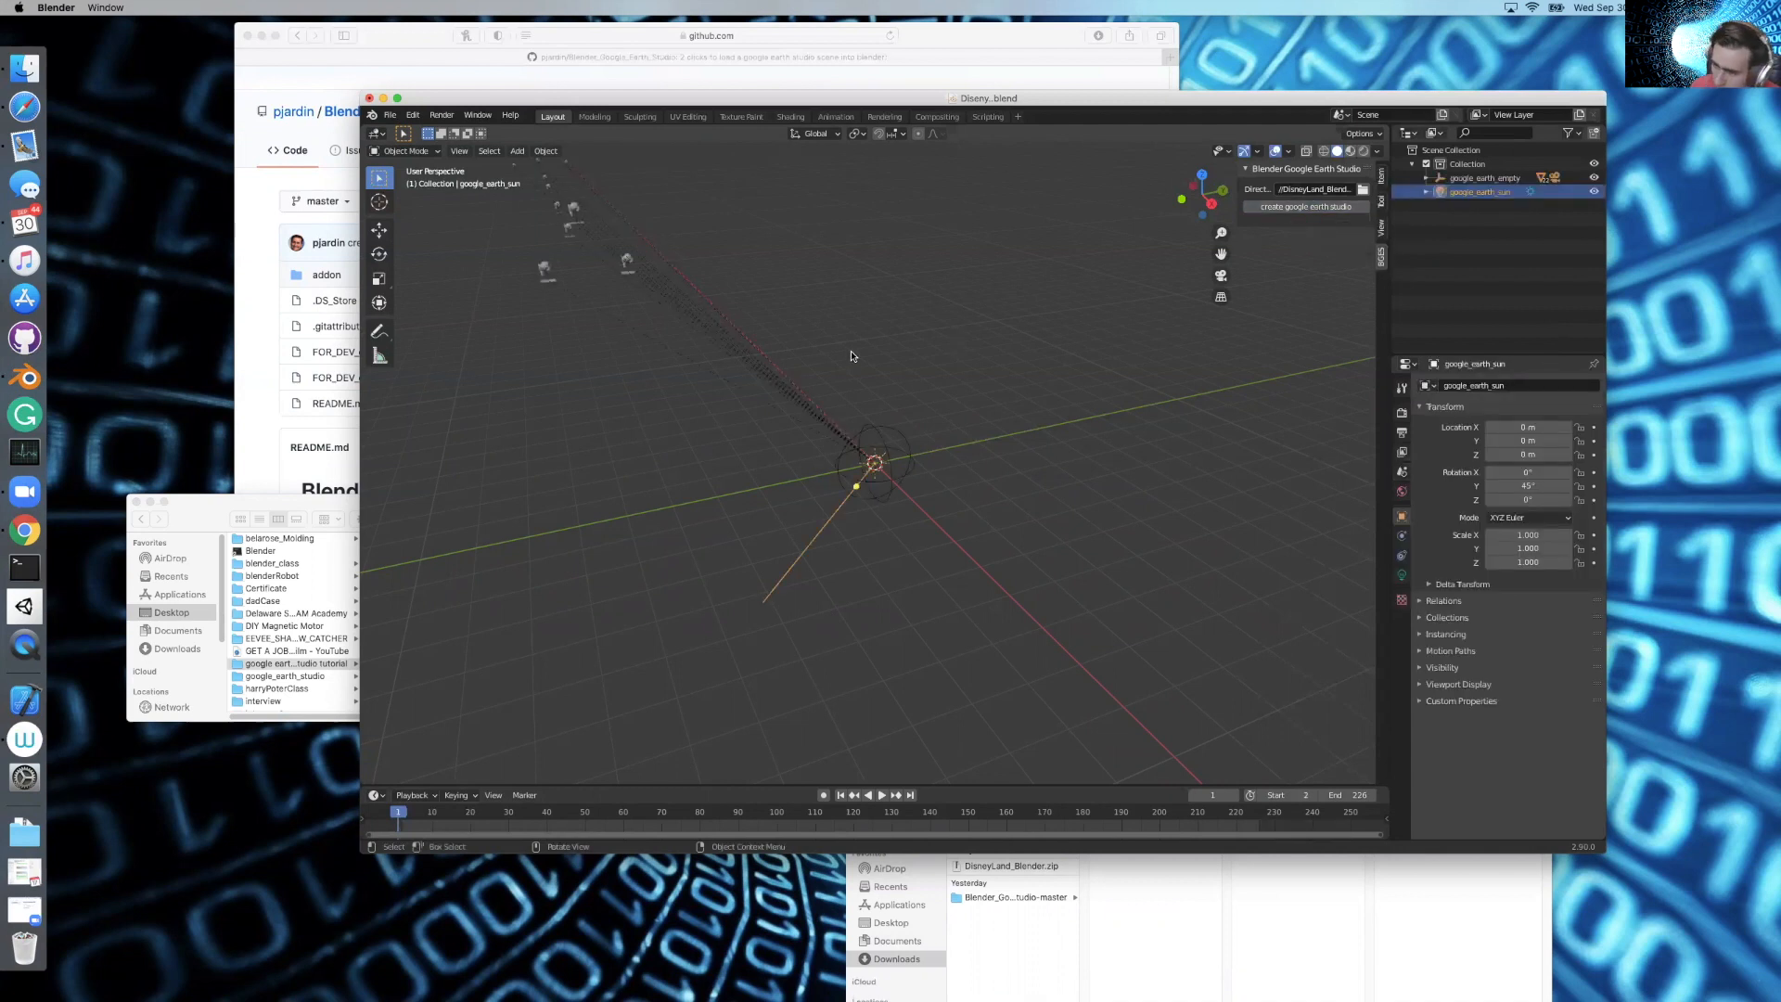
Play the Disneyland scene's animation through the camera view
{"action": "key", "text": "KP_0"}
{"action": "key", "text": "space"}
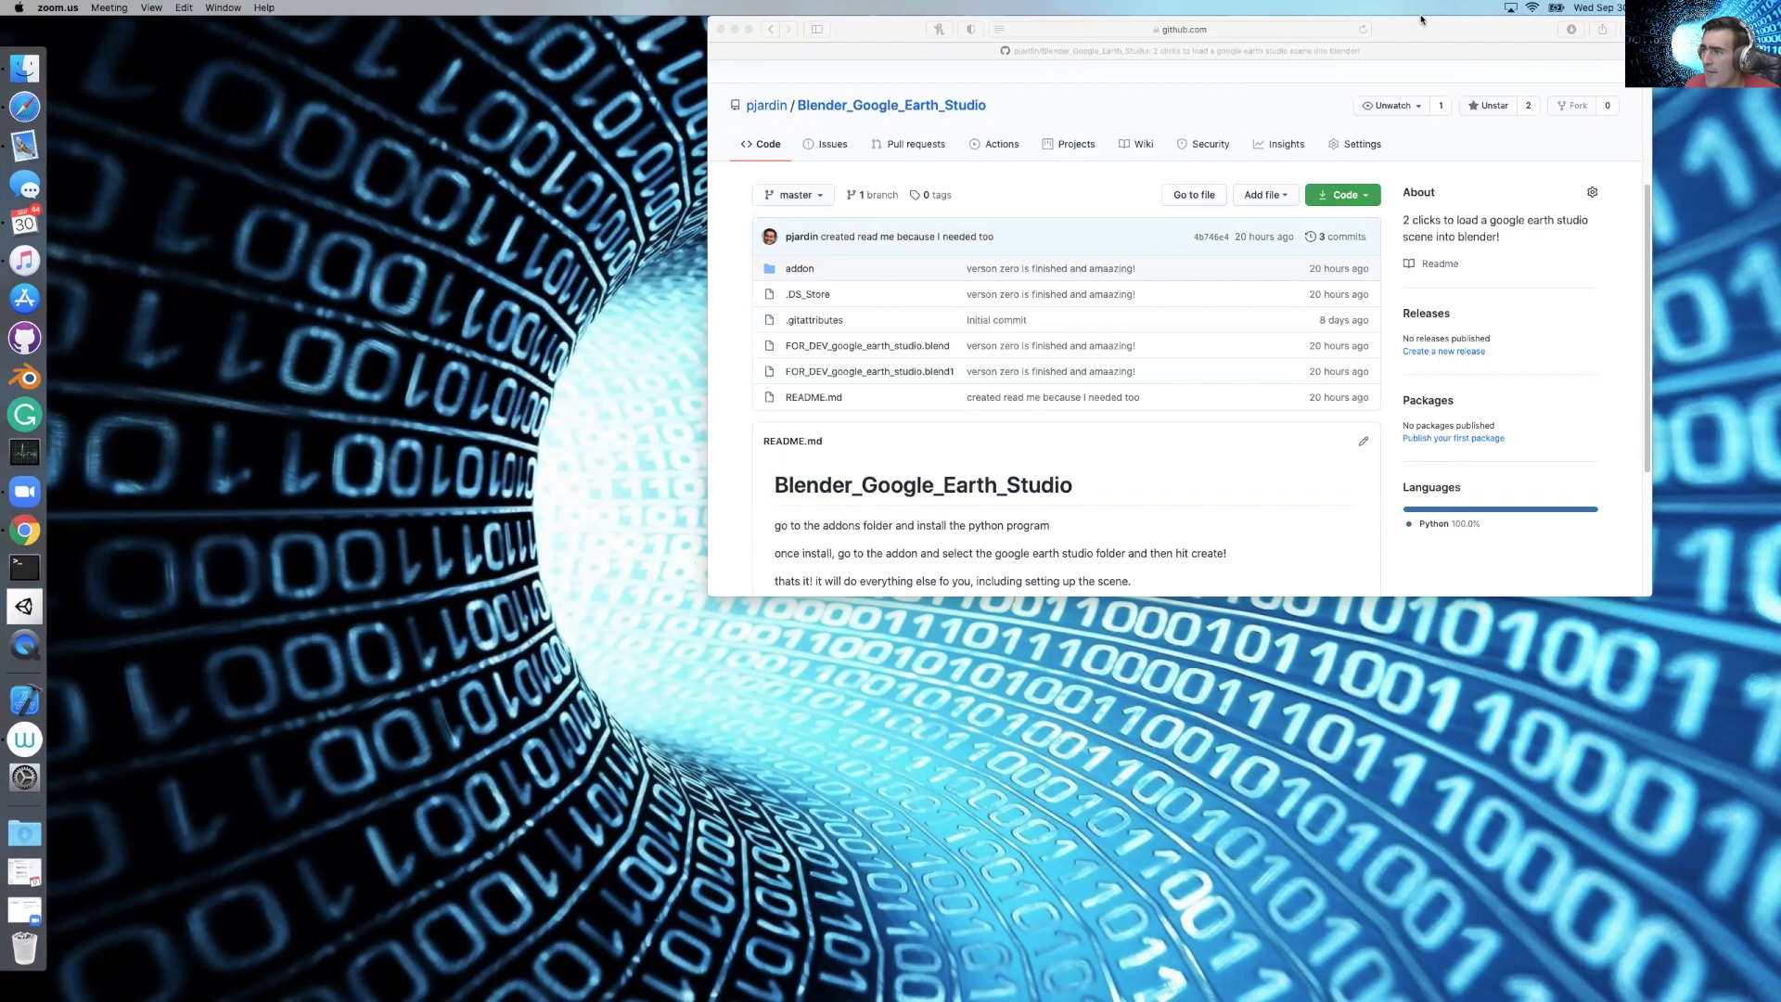
Download the Blender_Google_Earth_Studio repository as a ZIP from GitHub and locate blender_google_earth_studio.py in its addon folder
{"action": "left_click_drag", "start_coordinate": [1421, 19], "coordinate": [984, 110]}
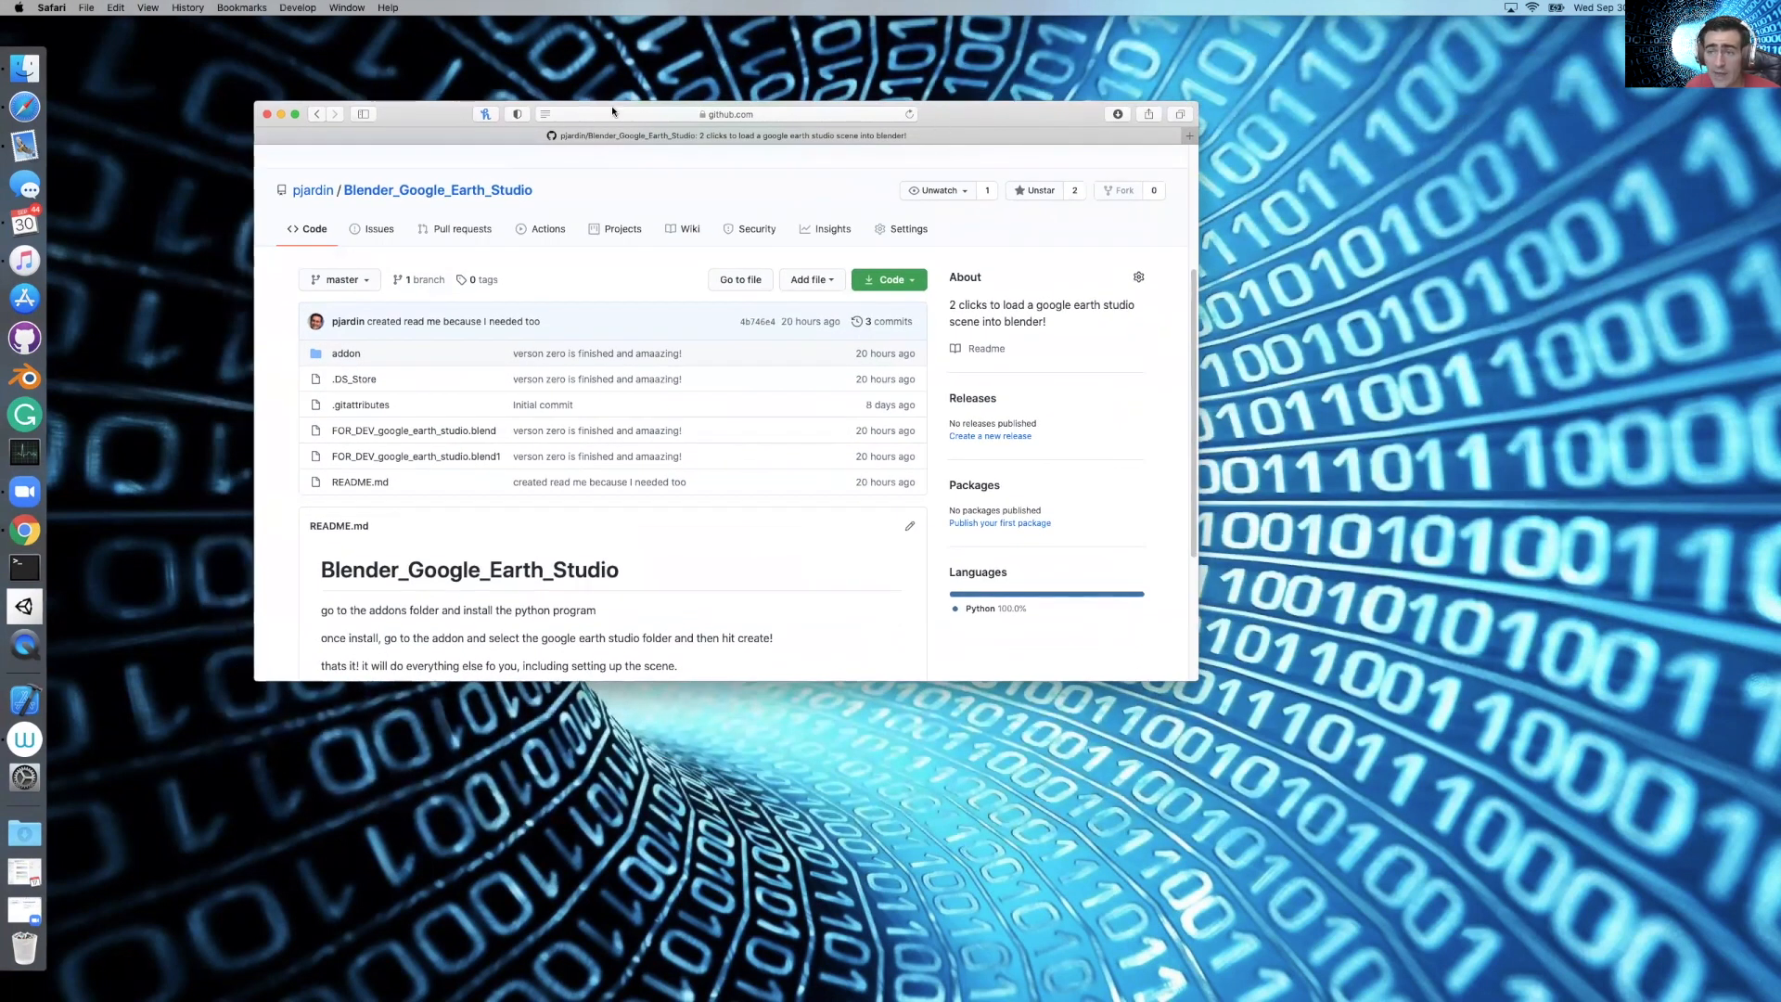
{"action": "left_click_drag", "start_coordinate": [455, 127], "coordinate": [498, 124]}
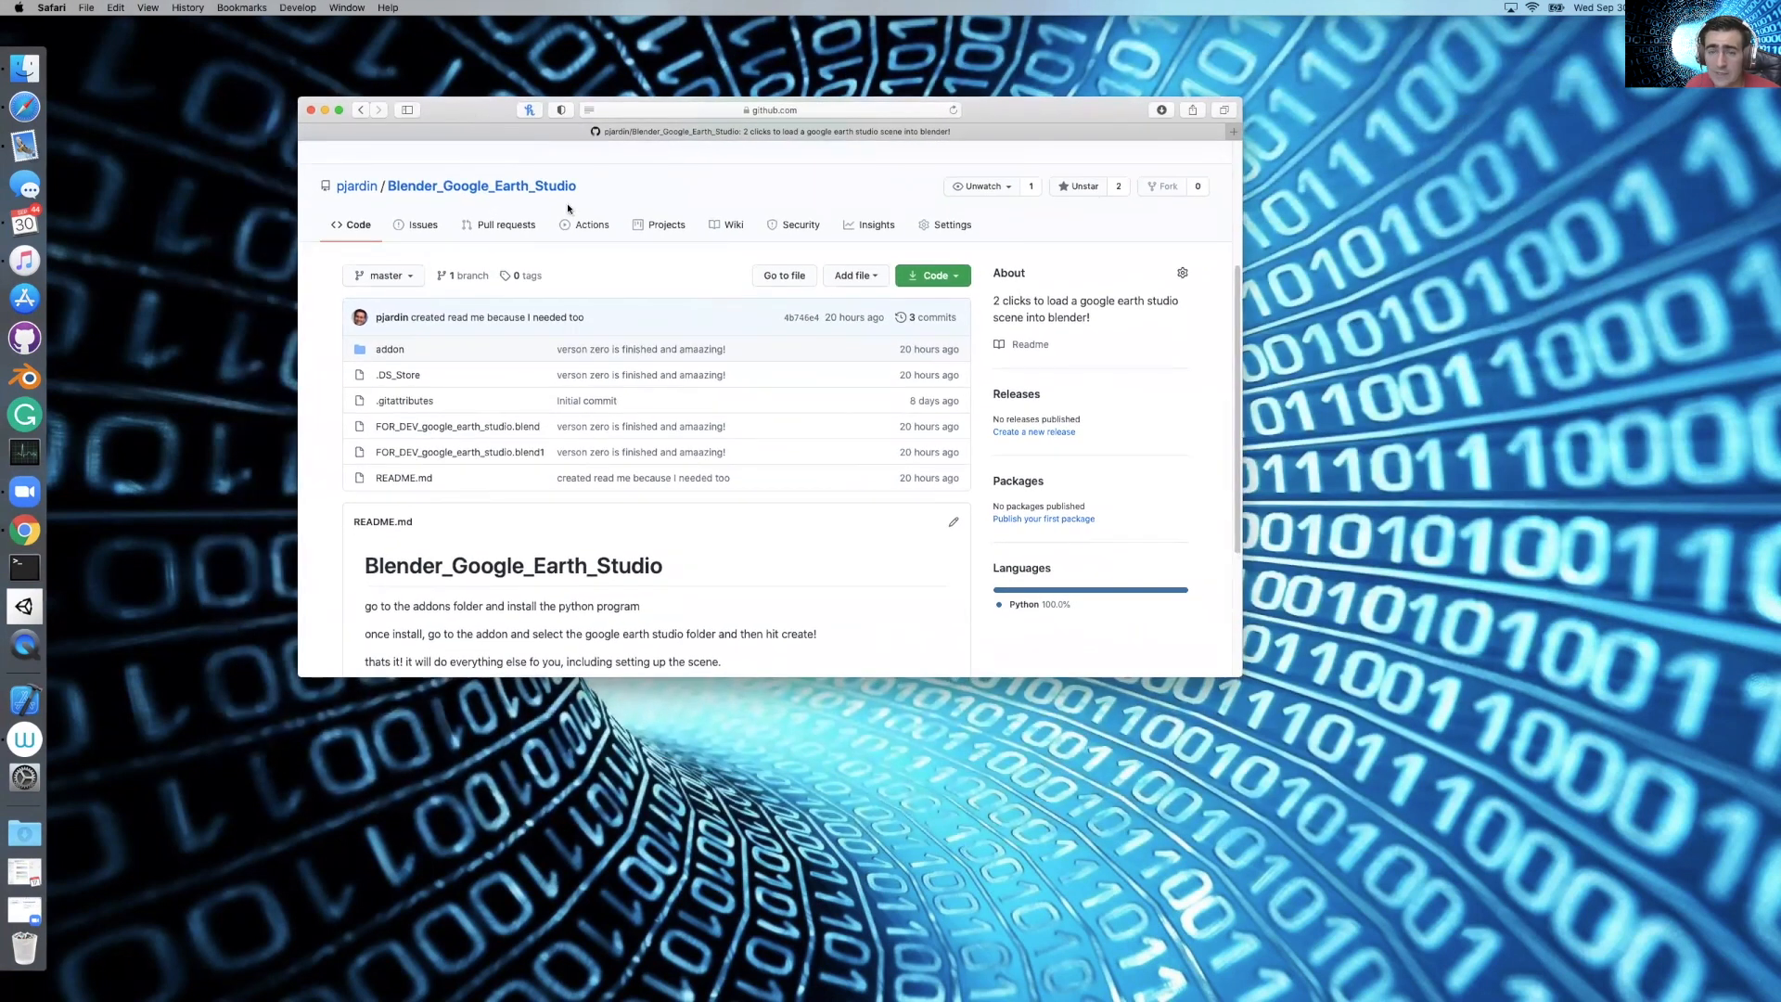
{"action": "left_click", "coordinate": [948, 280]}
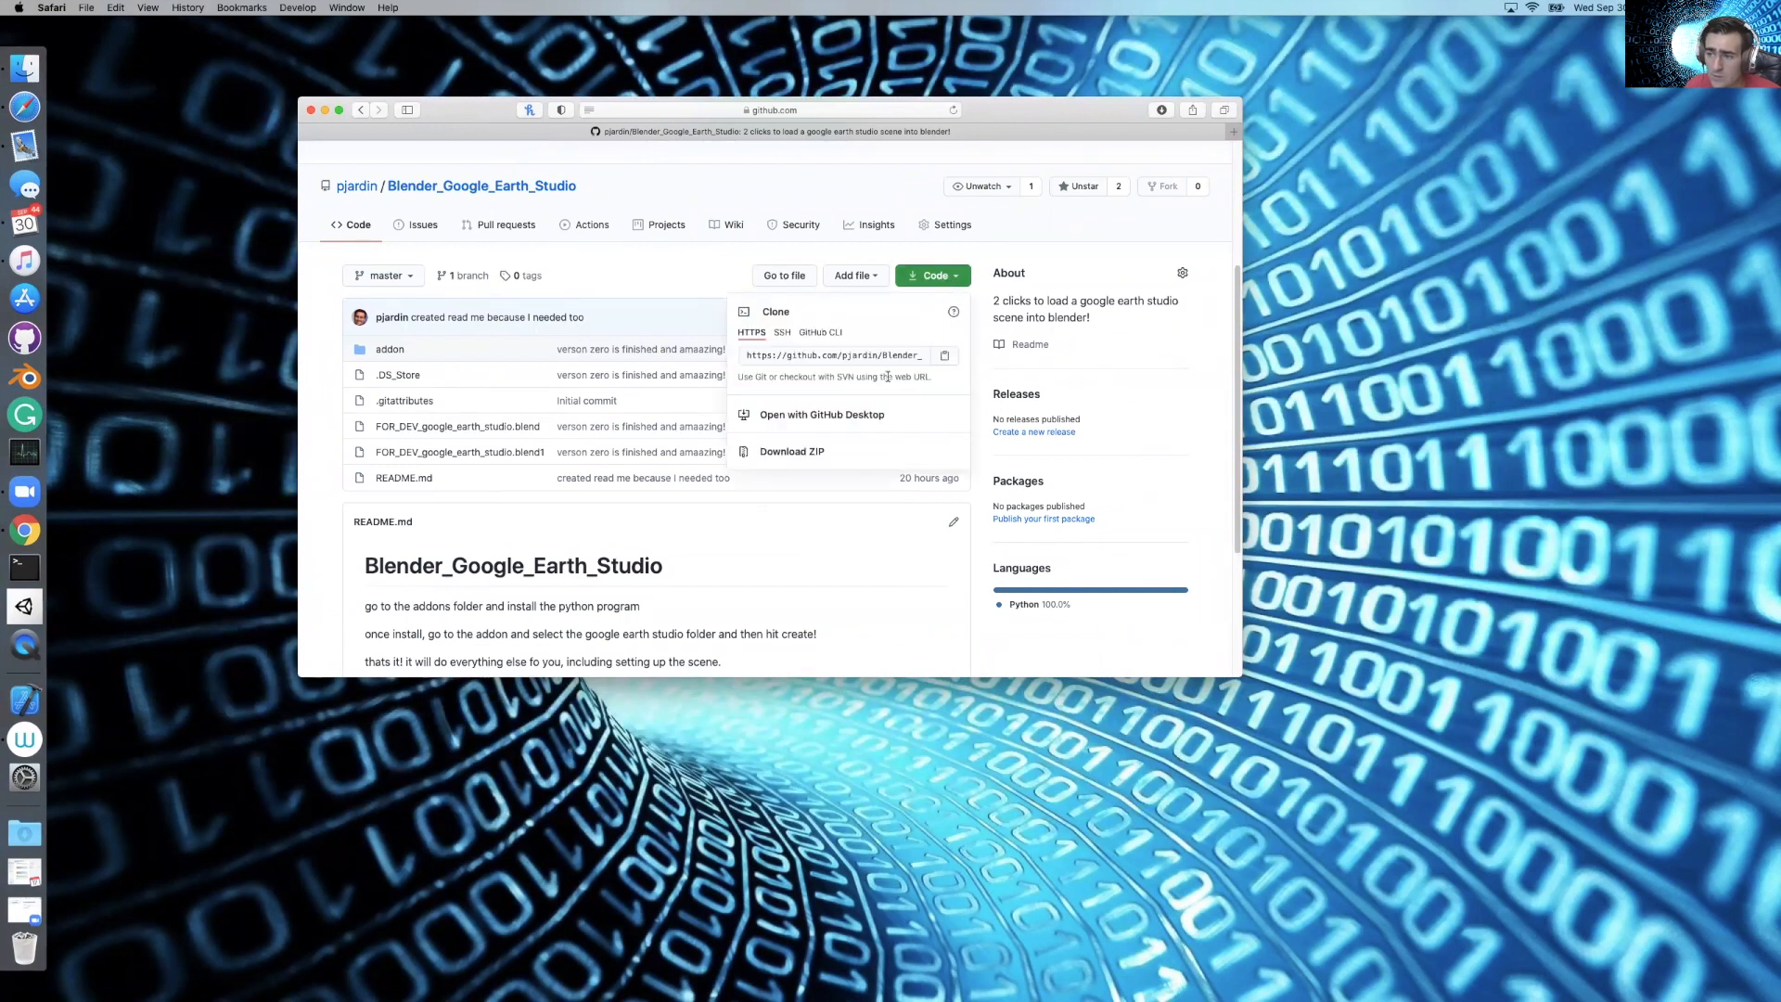
{"action": "left_click", "coordinate": [835, 455]}
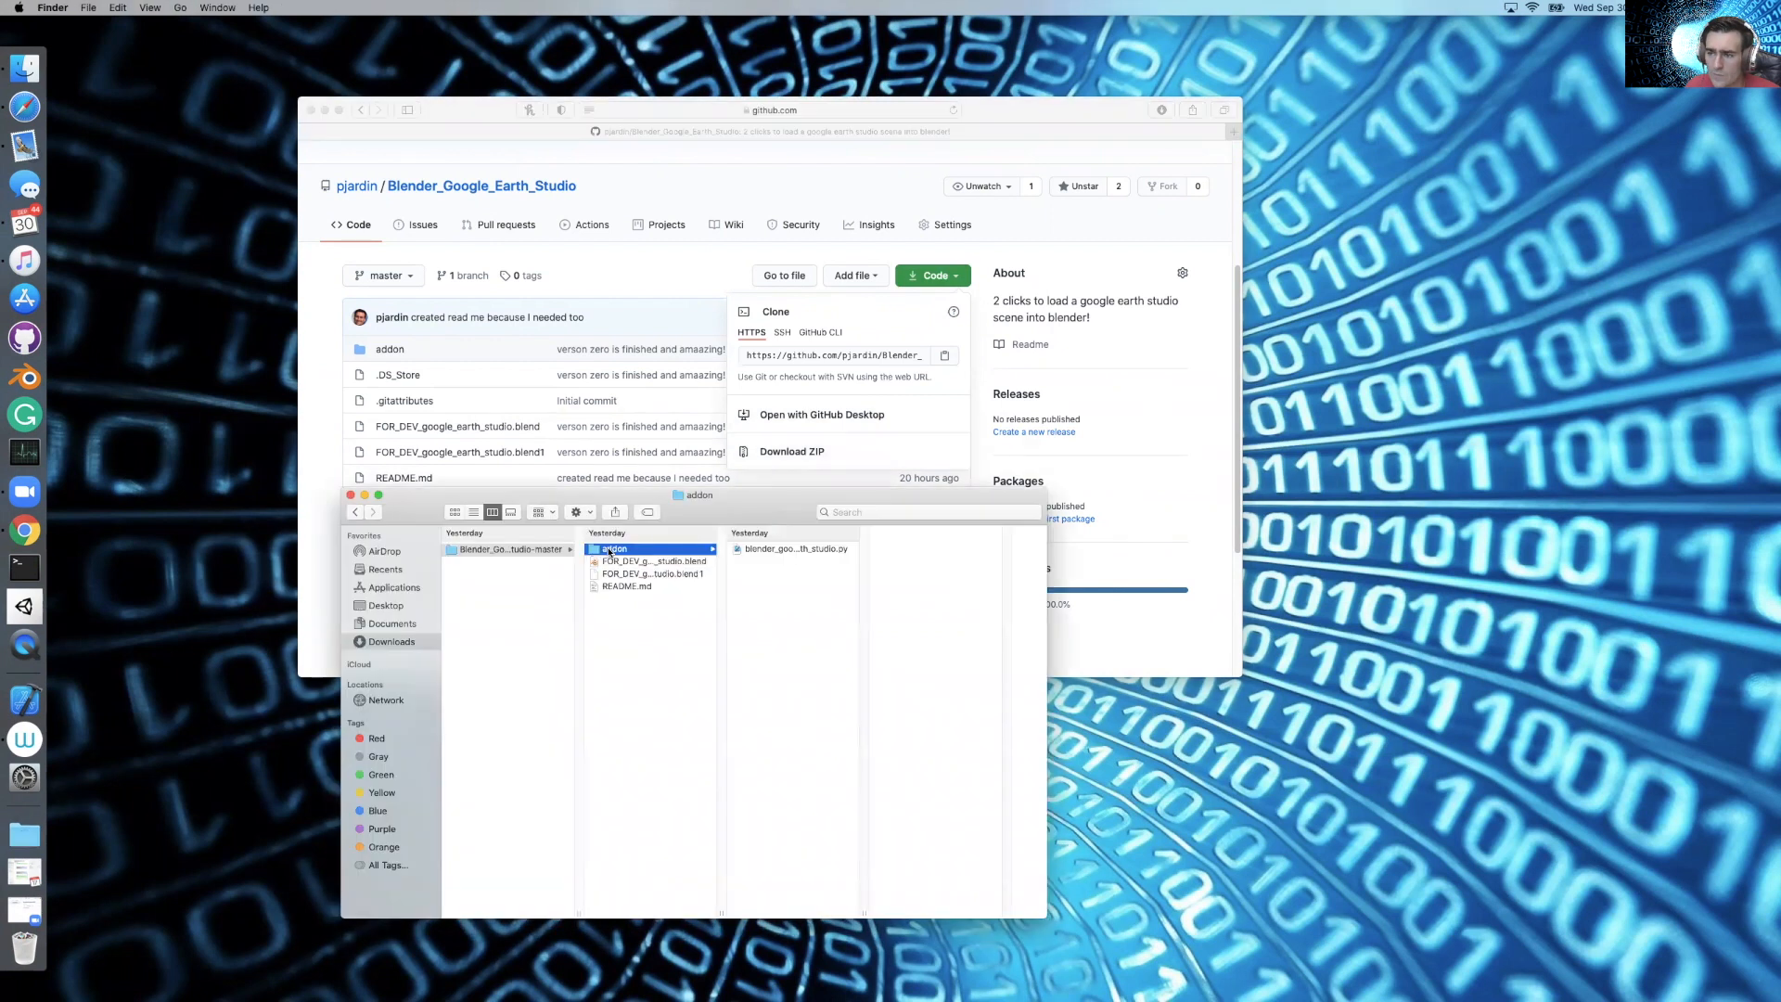
{"action": "left_click", "coordinate": [784, 550]}
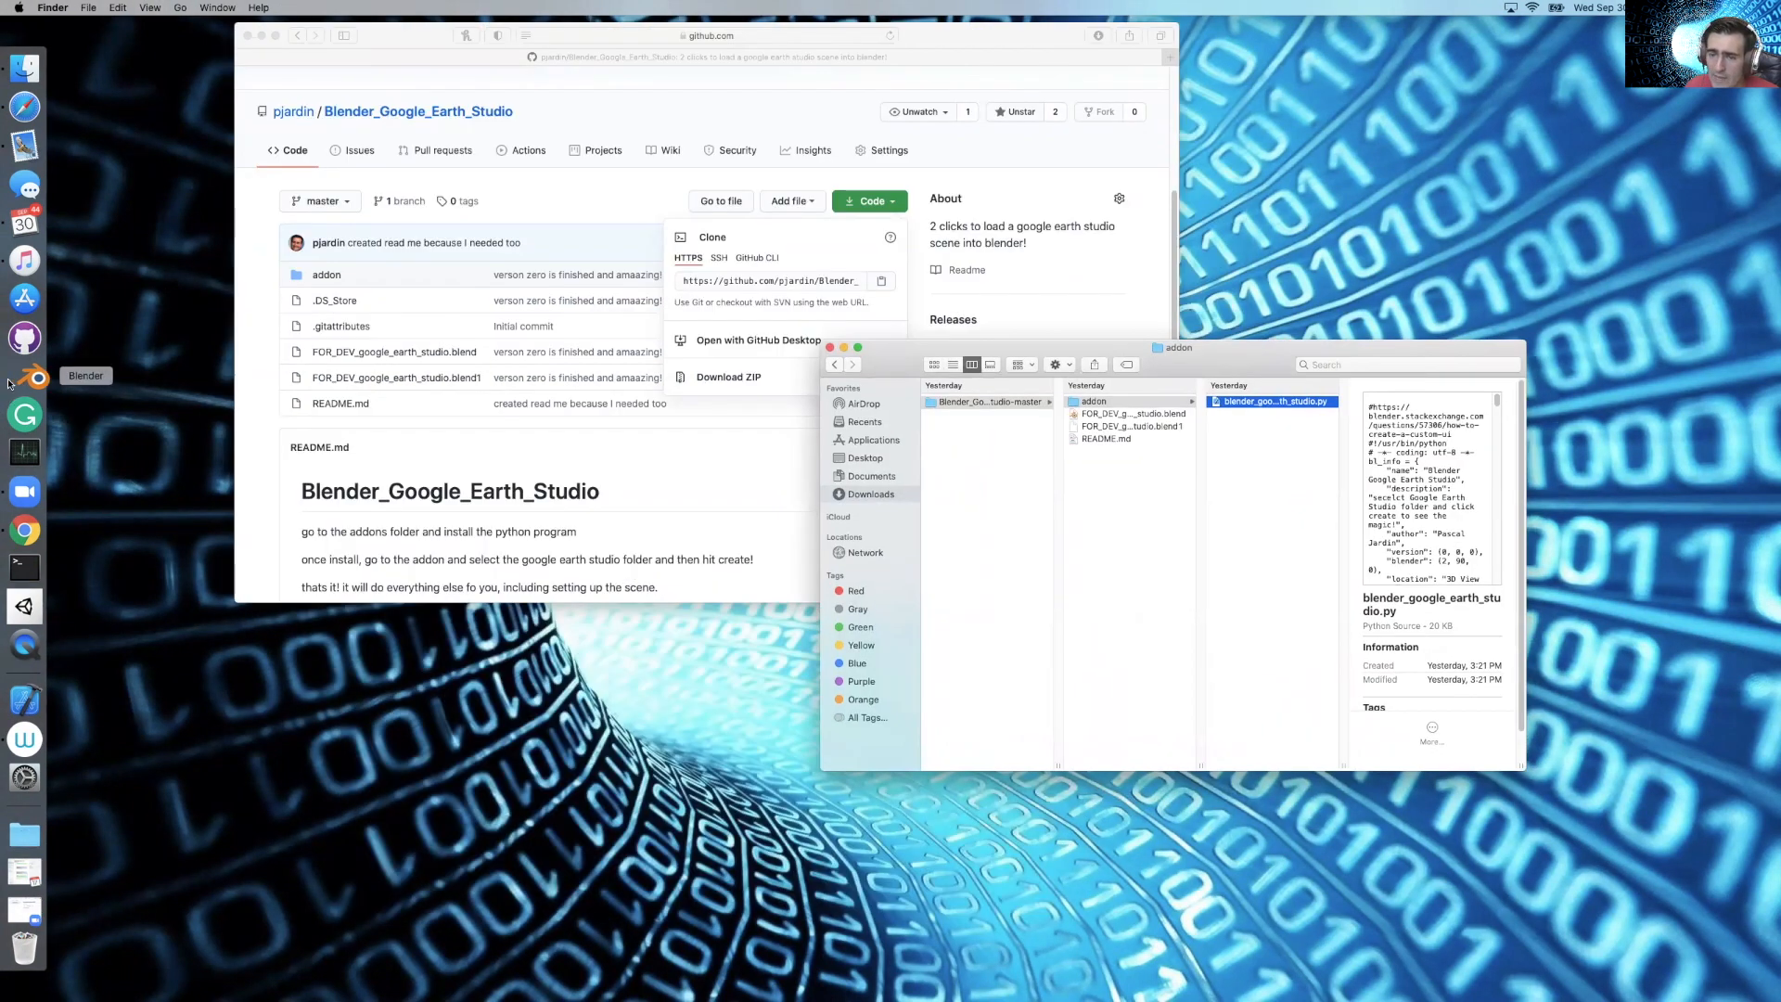
Start a new Blender scene and delete the default camera, cube and light
{"action": "left_click", "coordinate": [11, 382]}
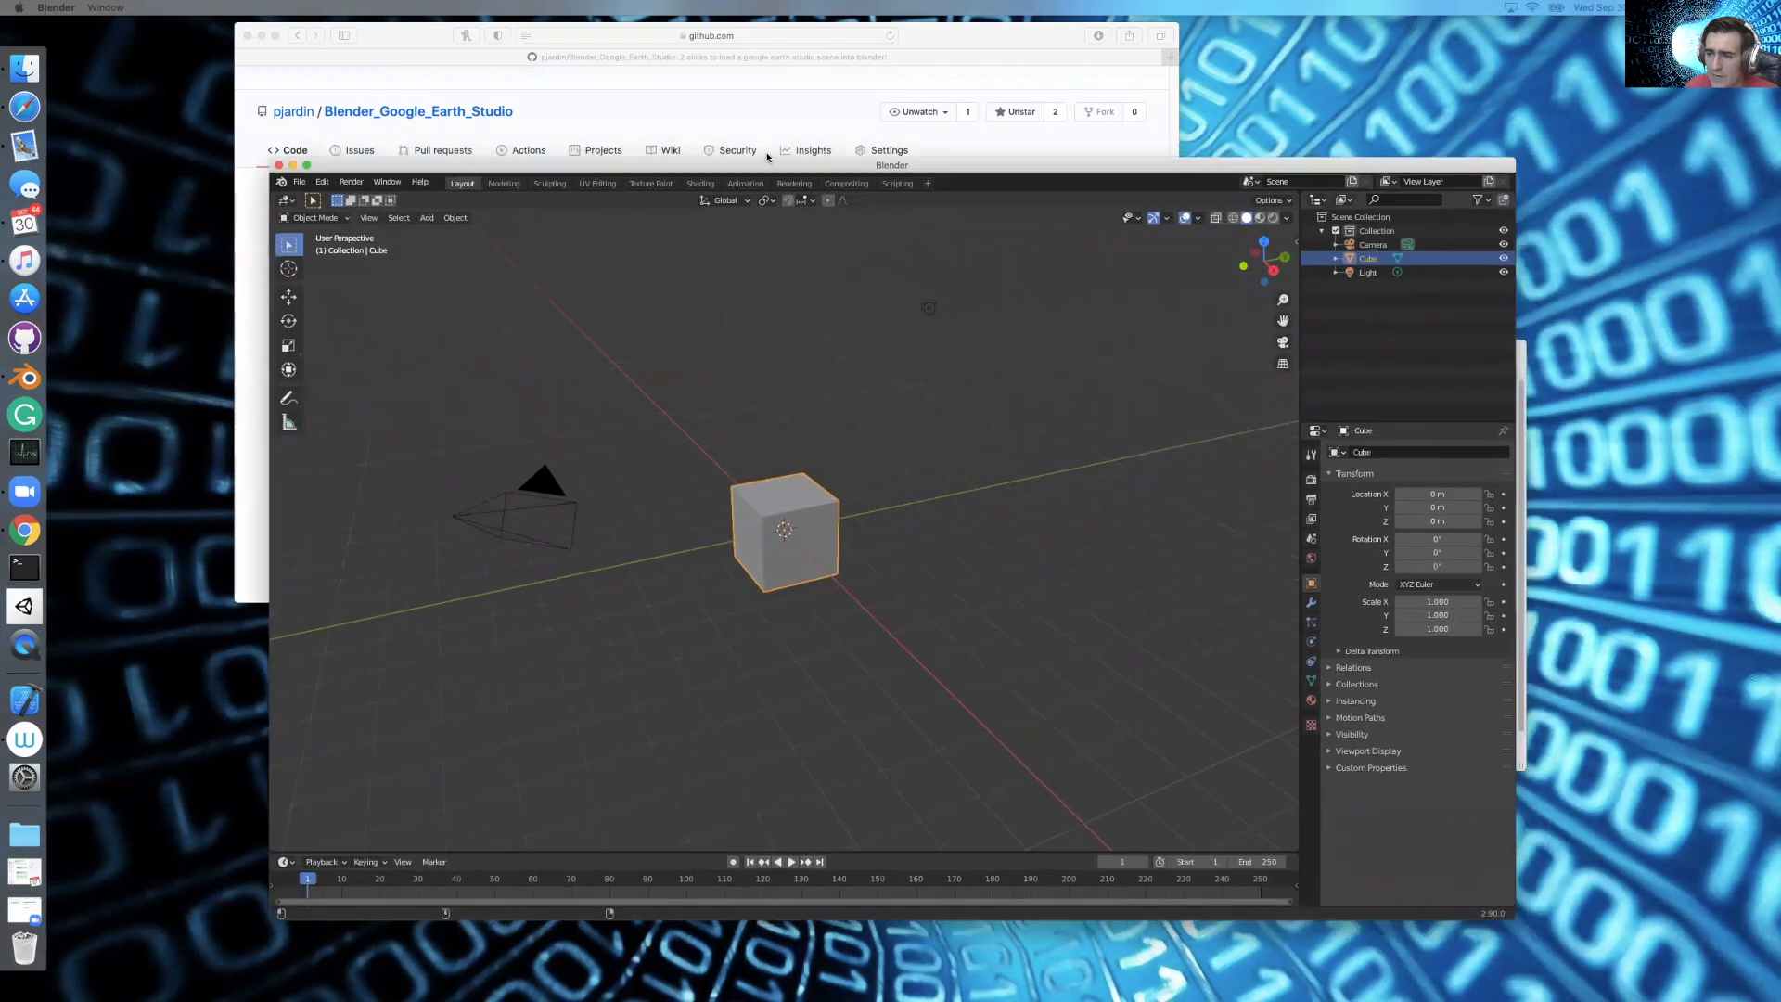
{"action": "left_click_drag", "start_coordinate": [548, 183], "coordinate": [481, 185]}
{"action": "left_click", "coordinate": [516, 357]}
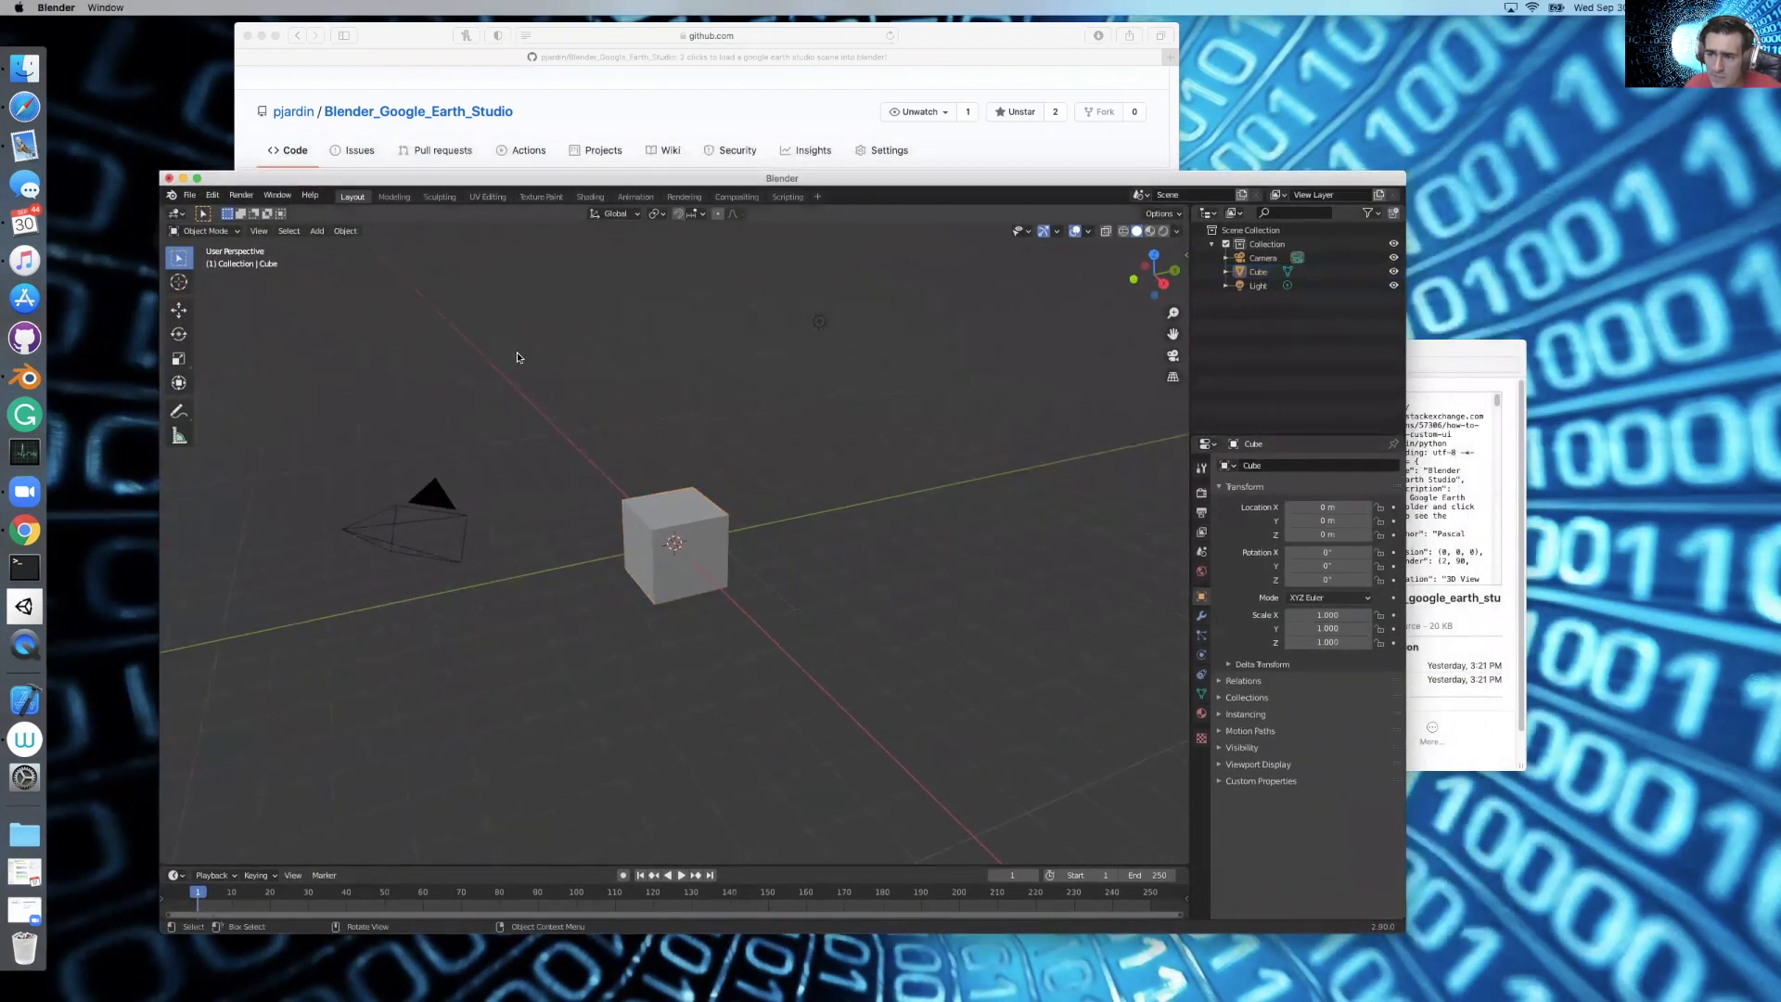
{"action": "key", "text": "a"}
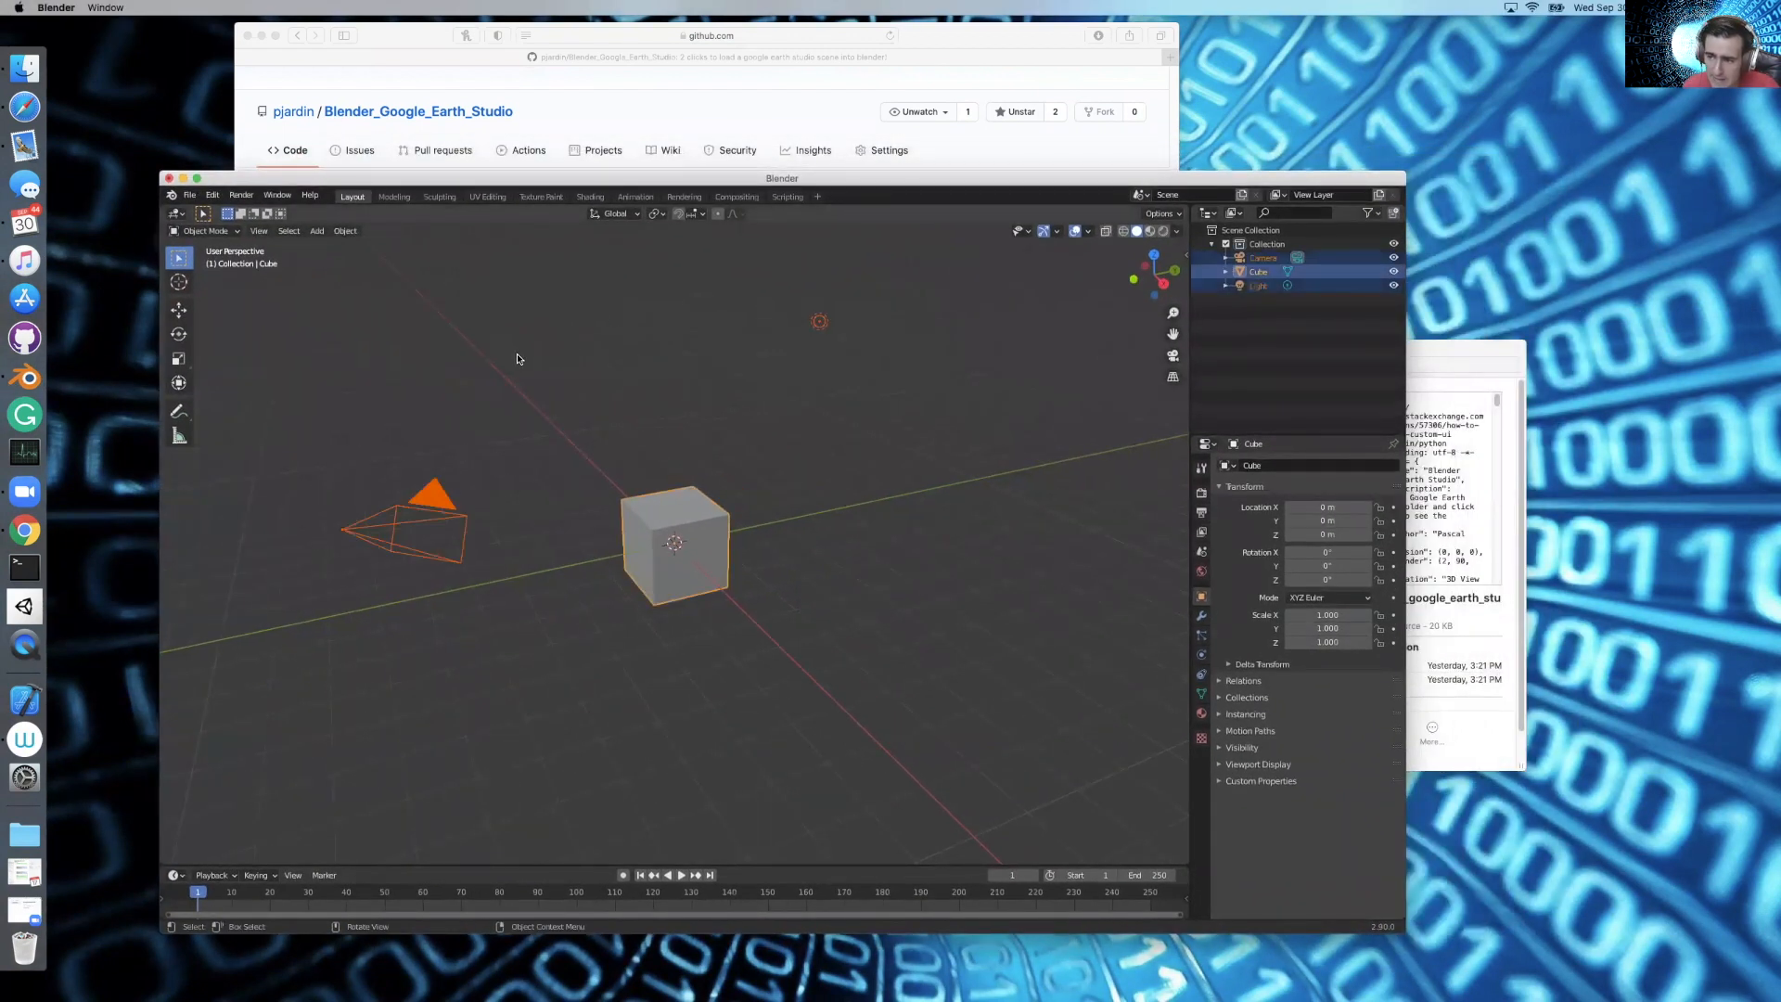
{"action": "key", "text": "x"}
{"action": "left_click", "coordinate": [517, 357]}
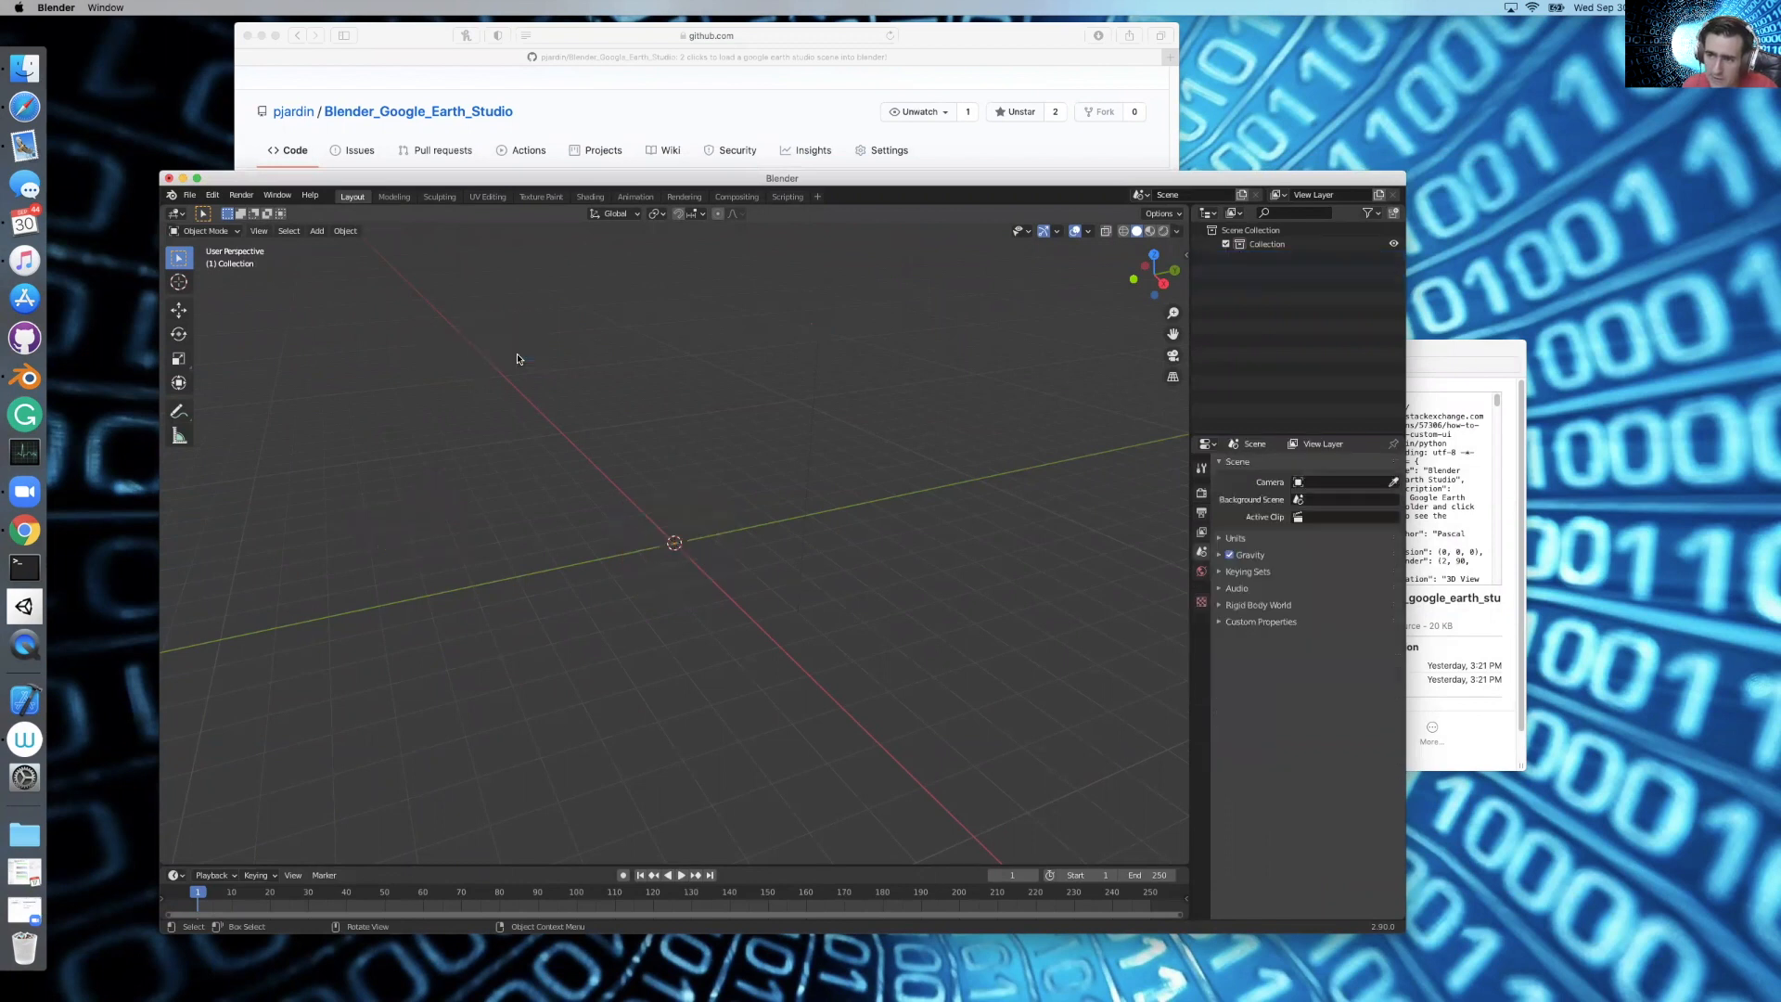
Save the empty scene as Diseny_.blend in the google earth studio tutorial folder on the desktop
{"action": "left_click", "coordinate": [190, 196]}
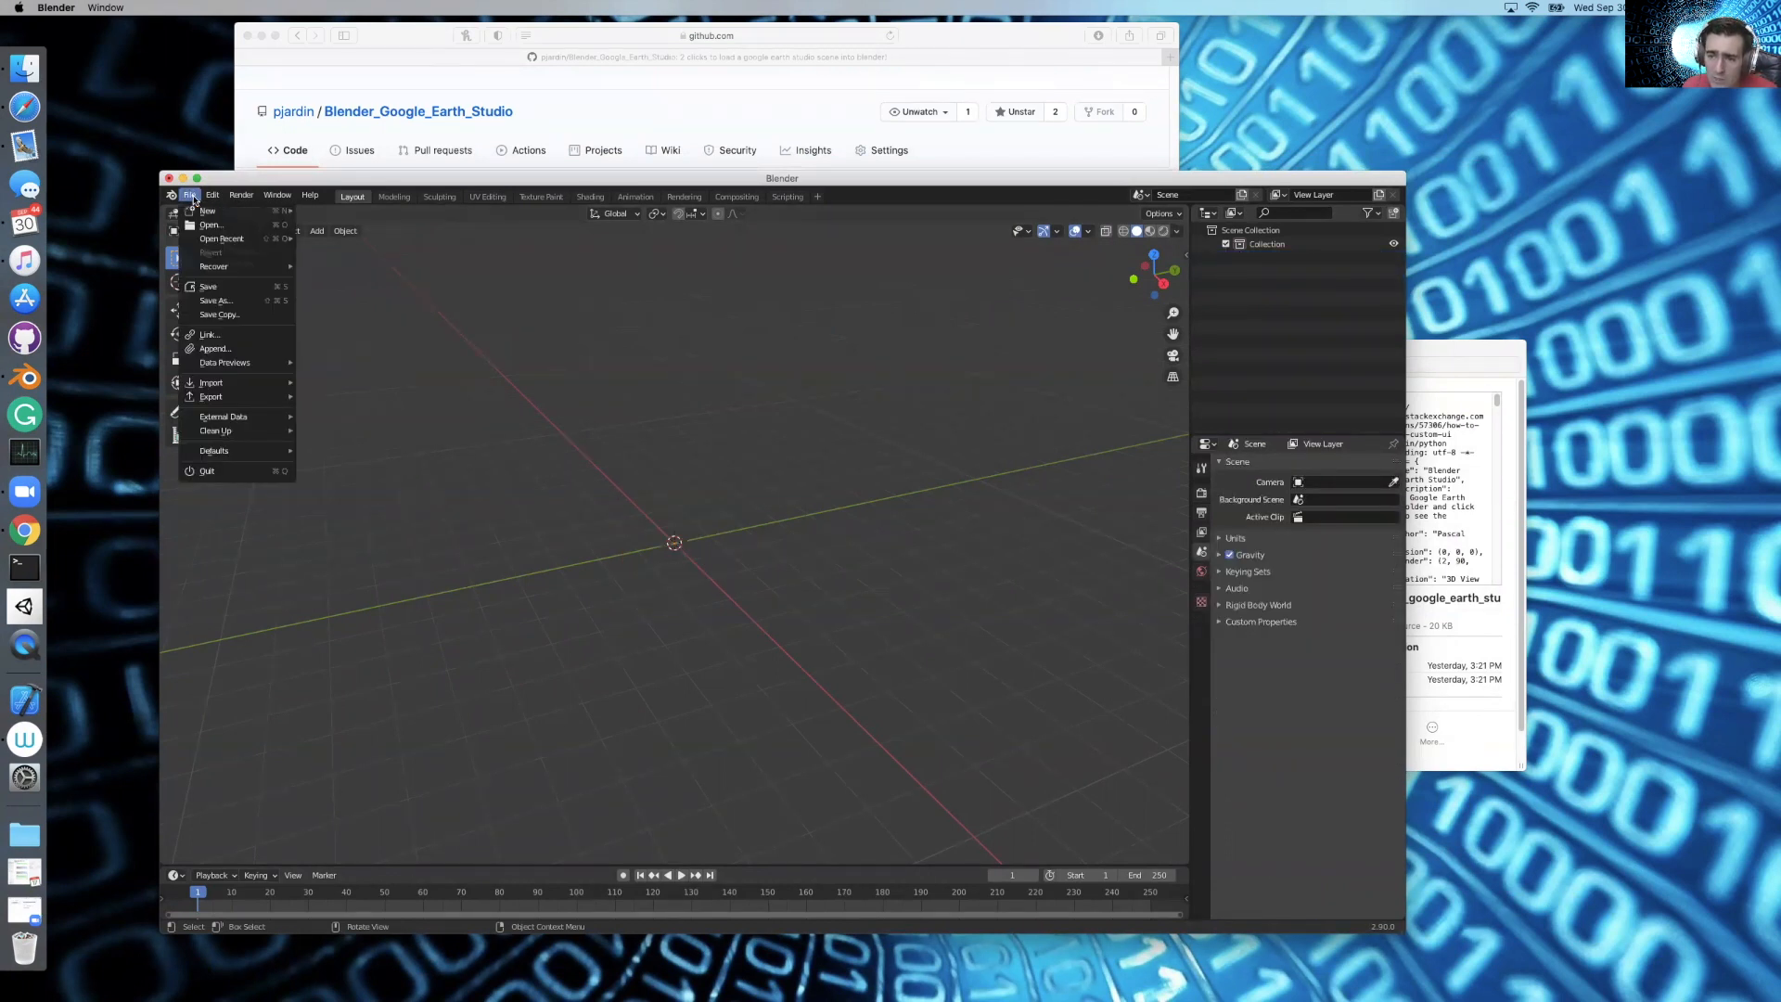
{"action": "left_click", "coordinate": [216, 301]}
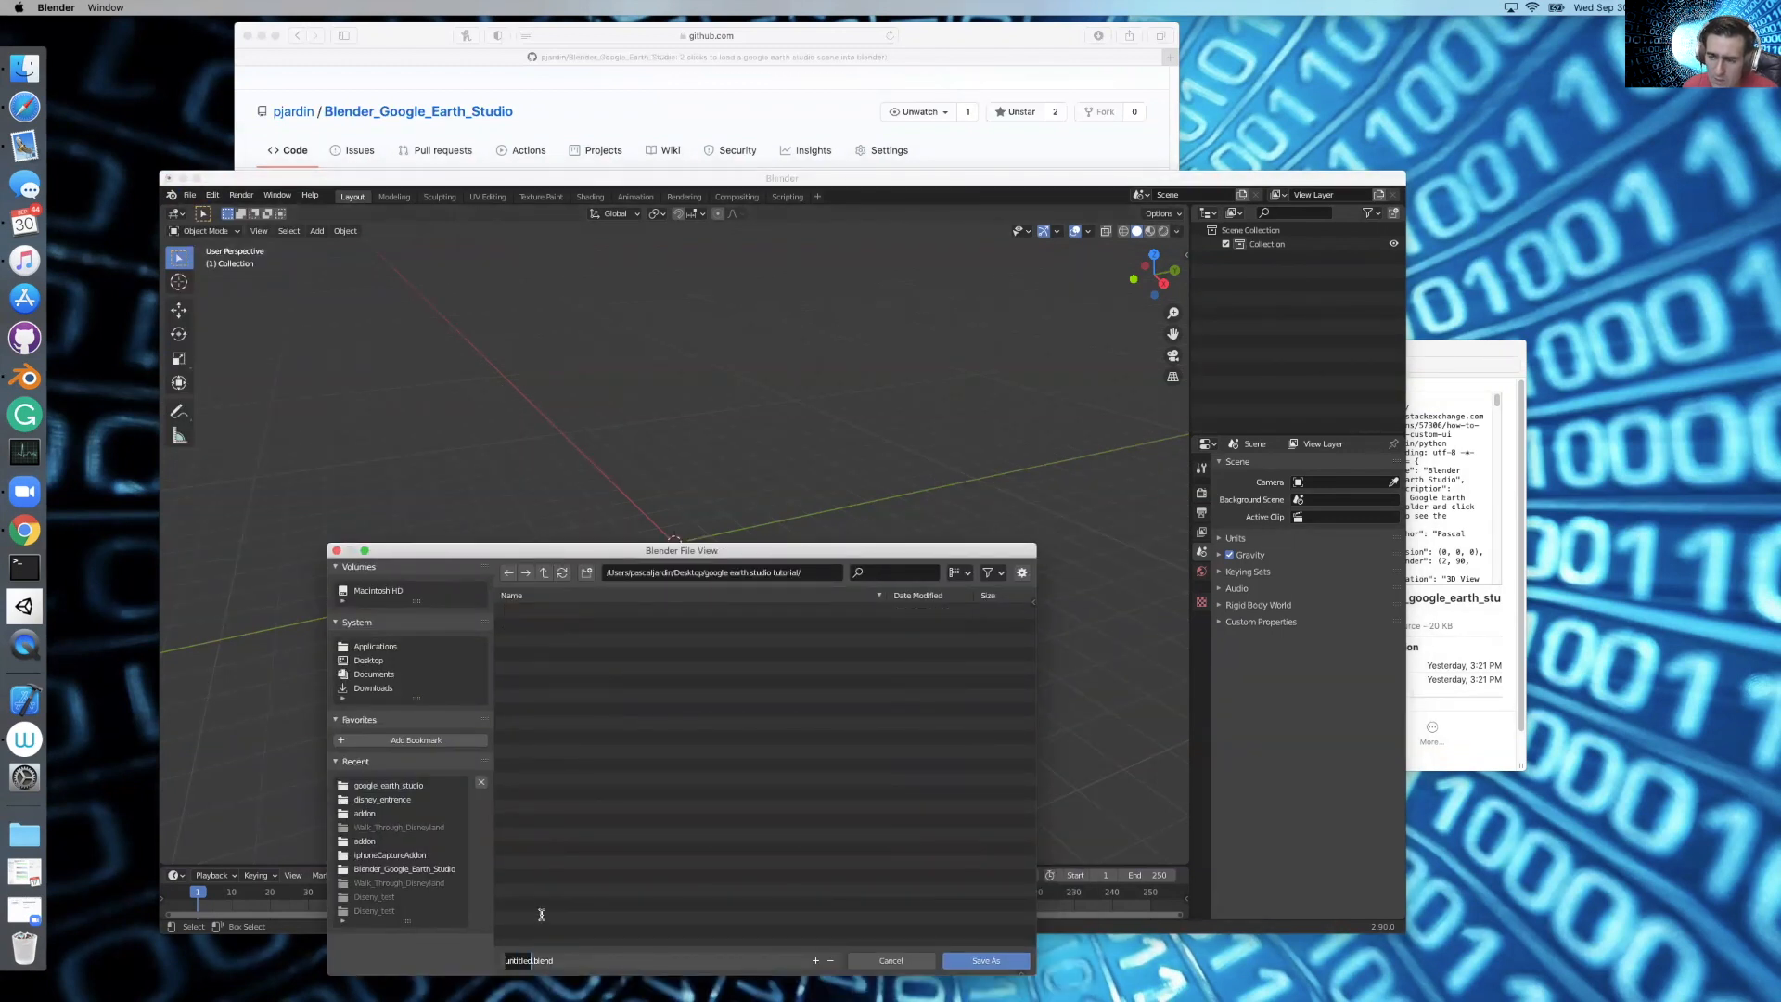
{"action": "type", "text": "Disney"}
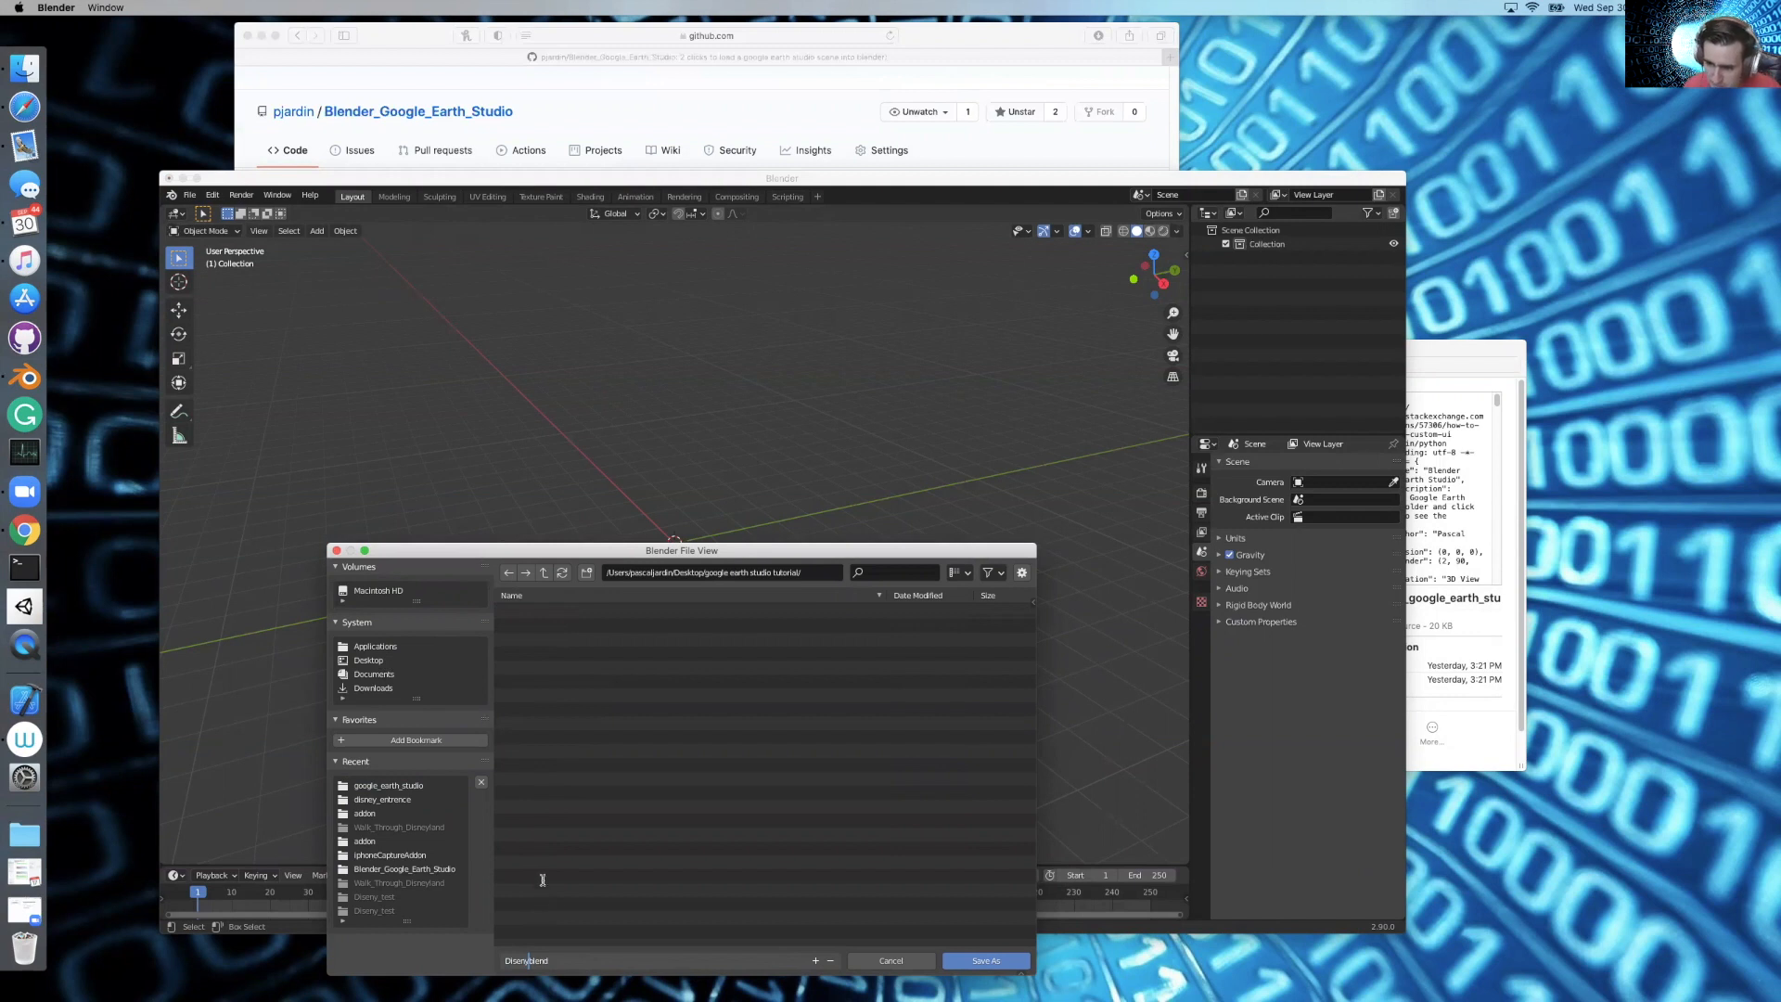
{"action": "left_click", "coordinate": [972, 955]}
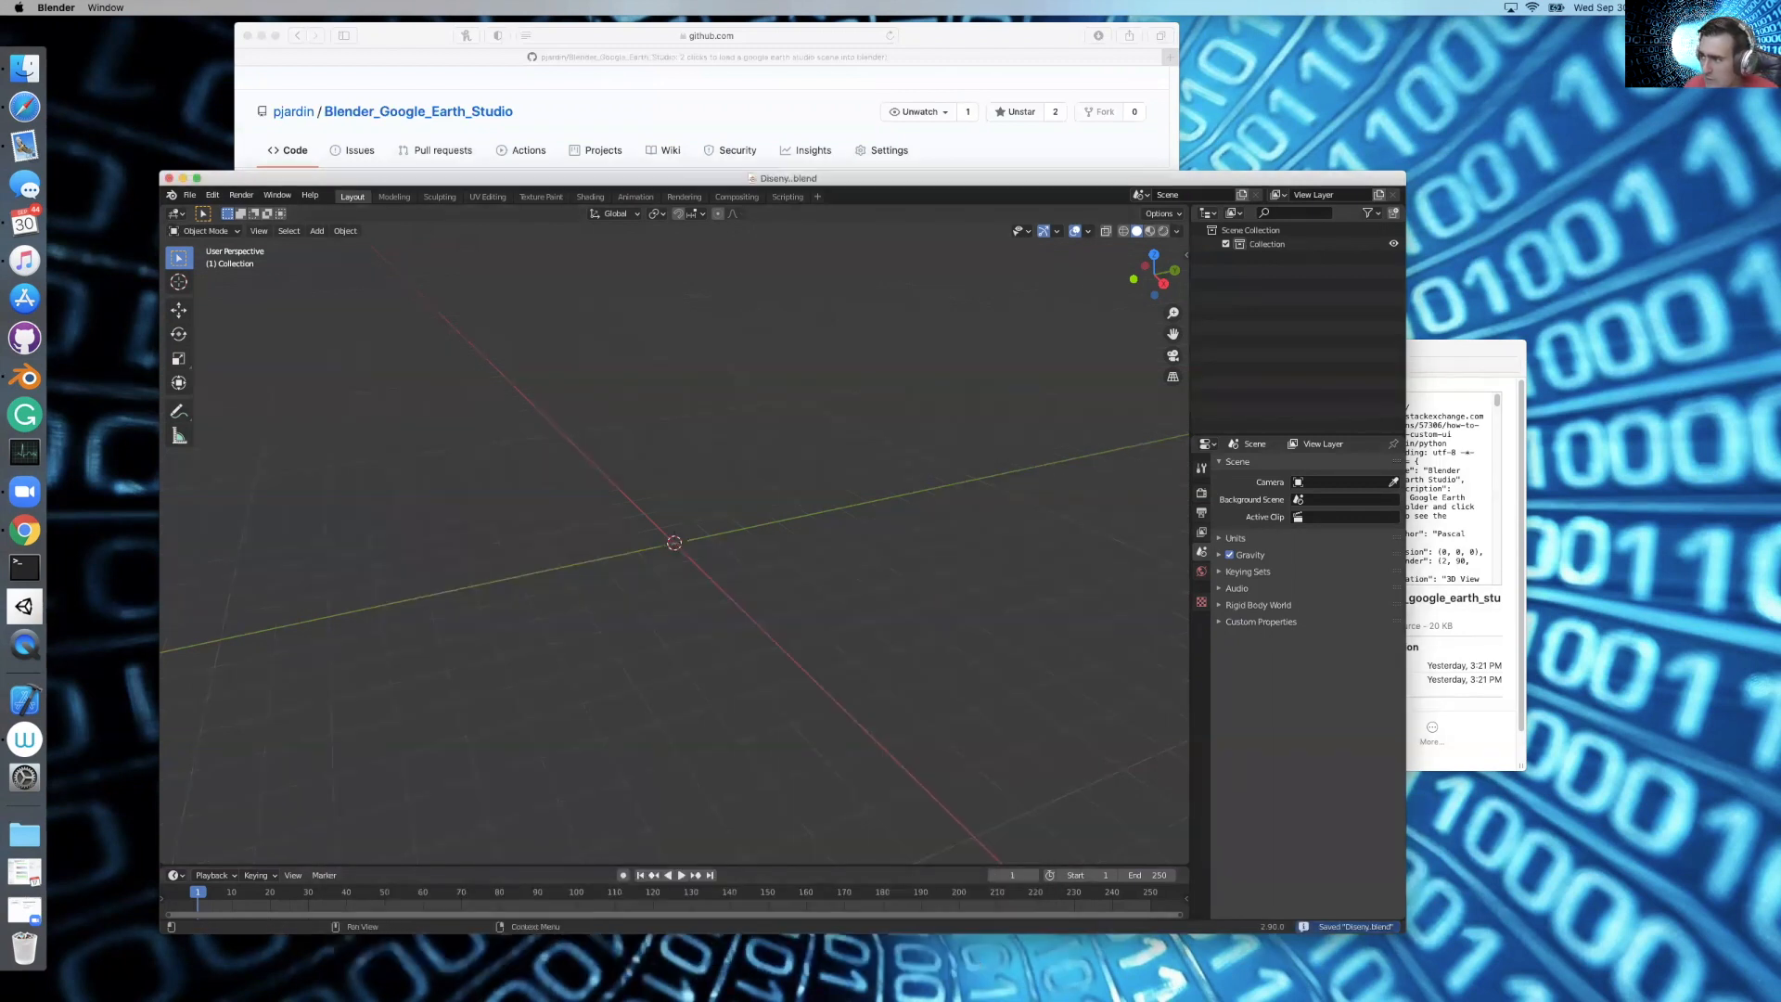
Check the saved file in the google earth studio tutorial folder in Finder, move that window aside and return to Blender
{"action": "left_click", "coordinate": [24, 68]}
{"action": "left_click_drag", "start_coordinate": [899, 267], "coordinate": [1119, 42]}
{"action": "left_click", "coordinate": [516, 262]}
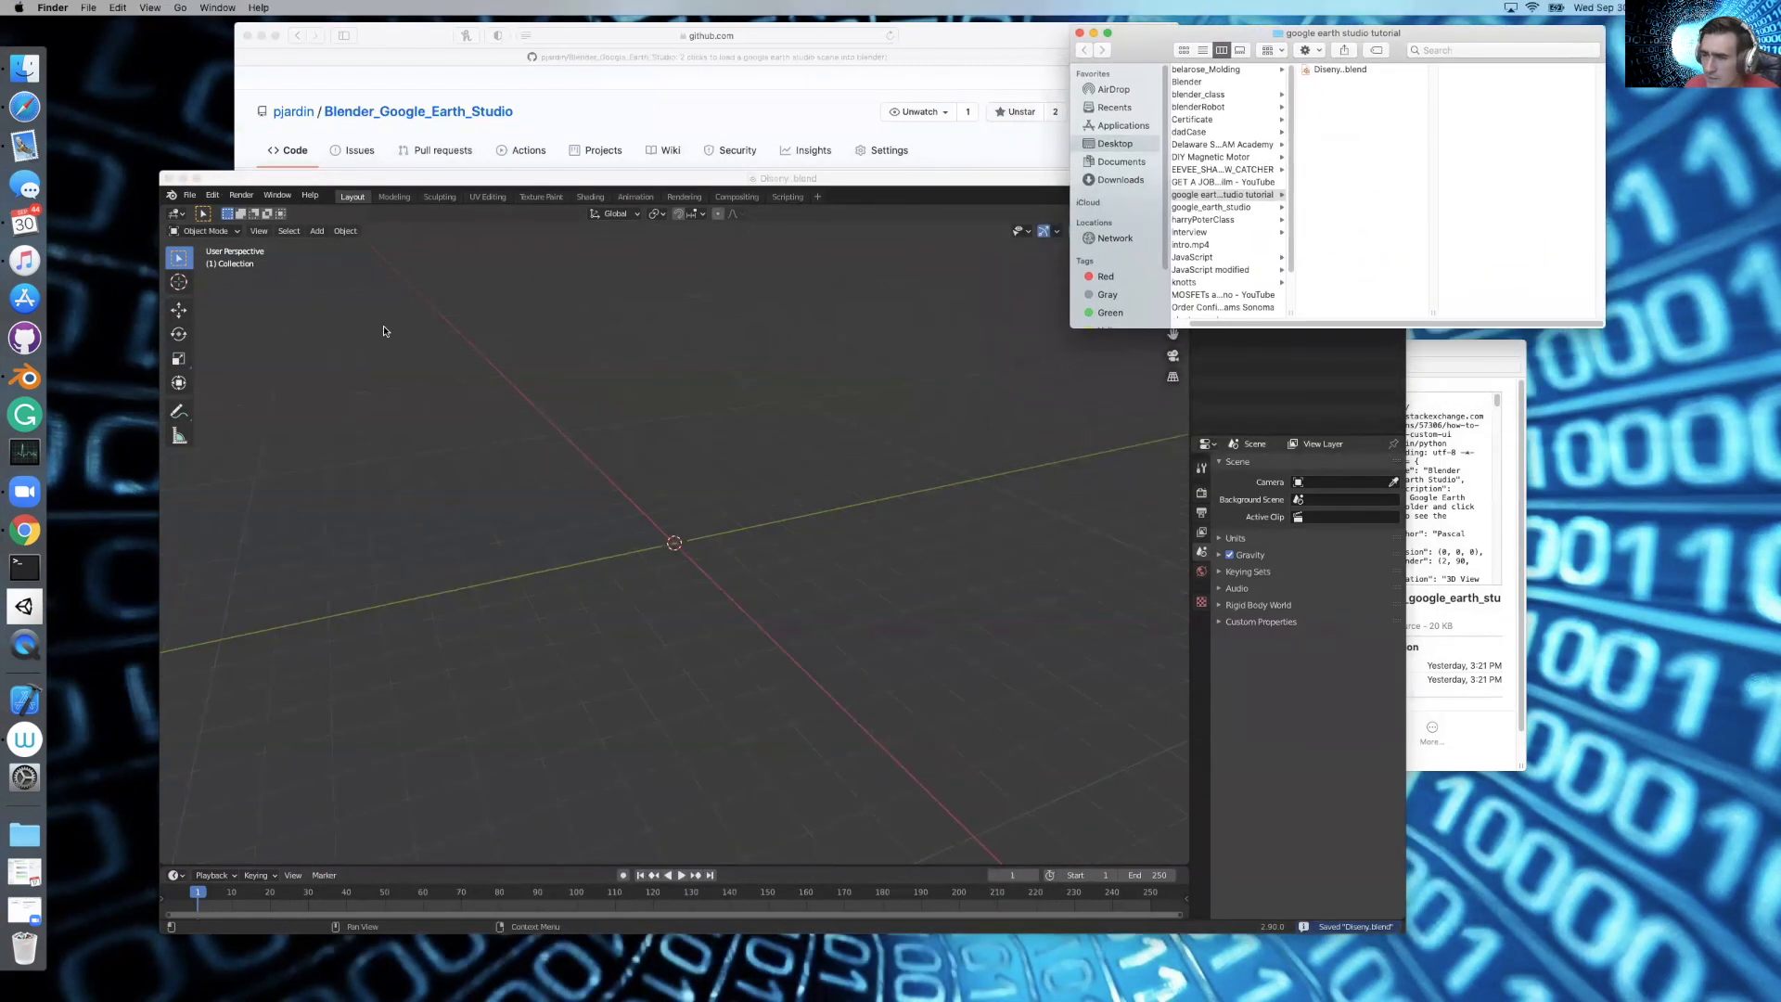
Install the add-on file blender_google_earth_studio.py from the addon folder of the downloaded Blender_Google_Earth_Studio-master
{"action": "left_click", "coordinate": [214, 197]}
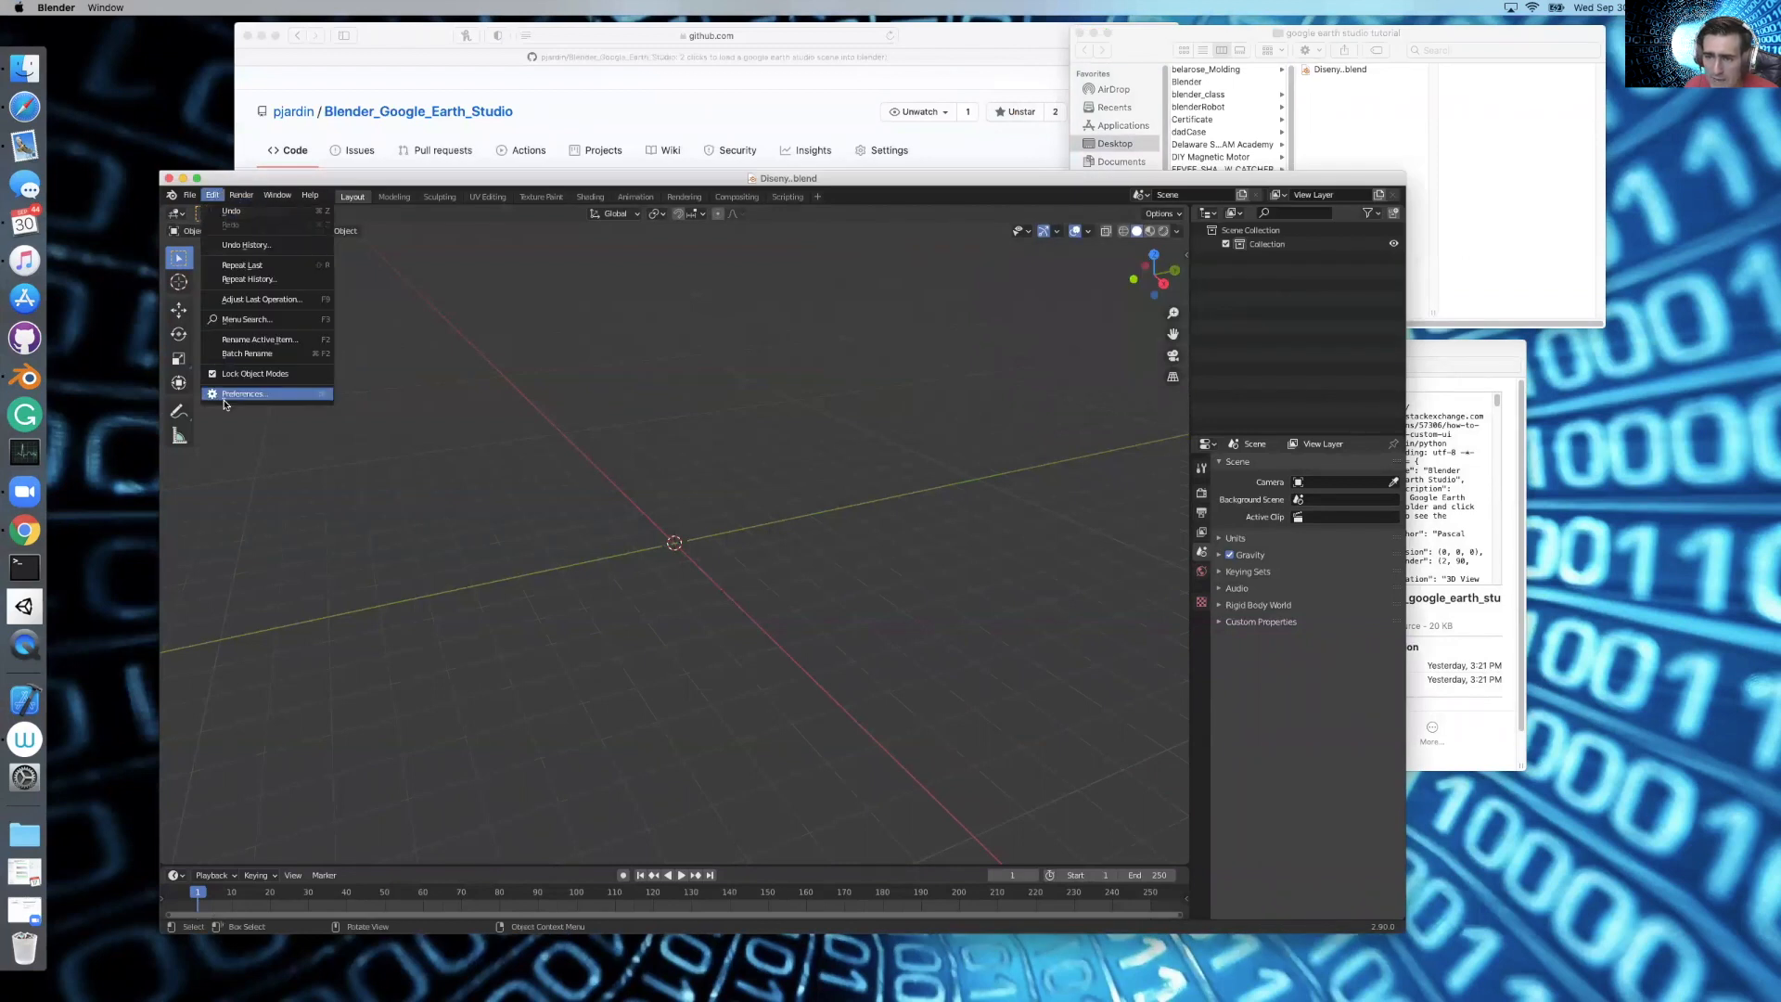
{"action": "left_click", "coordinate": [227, 394]}
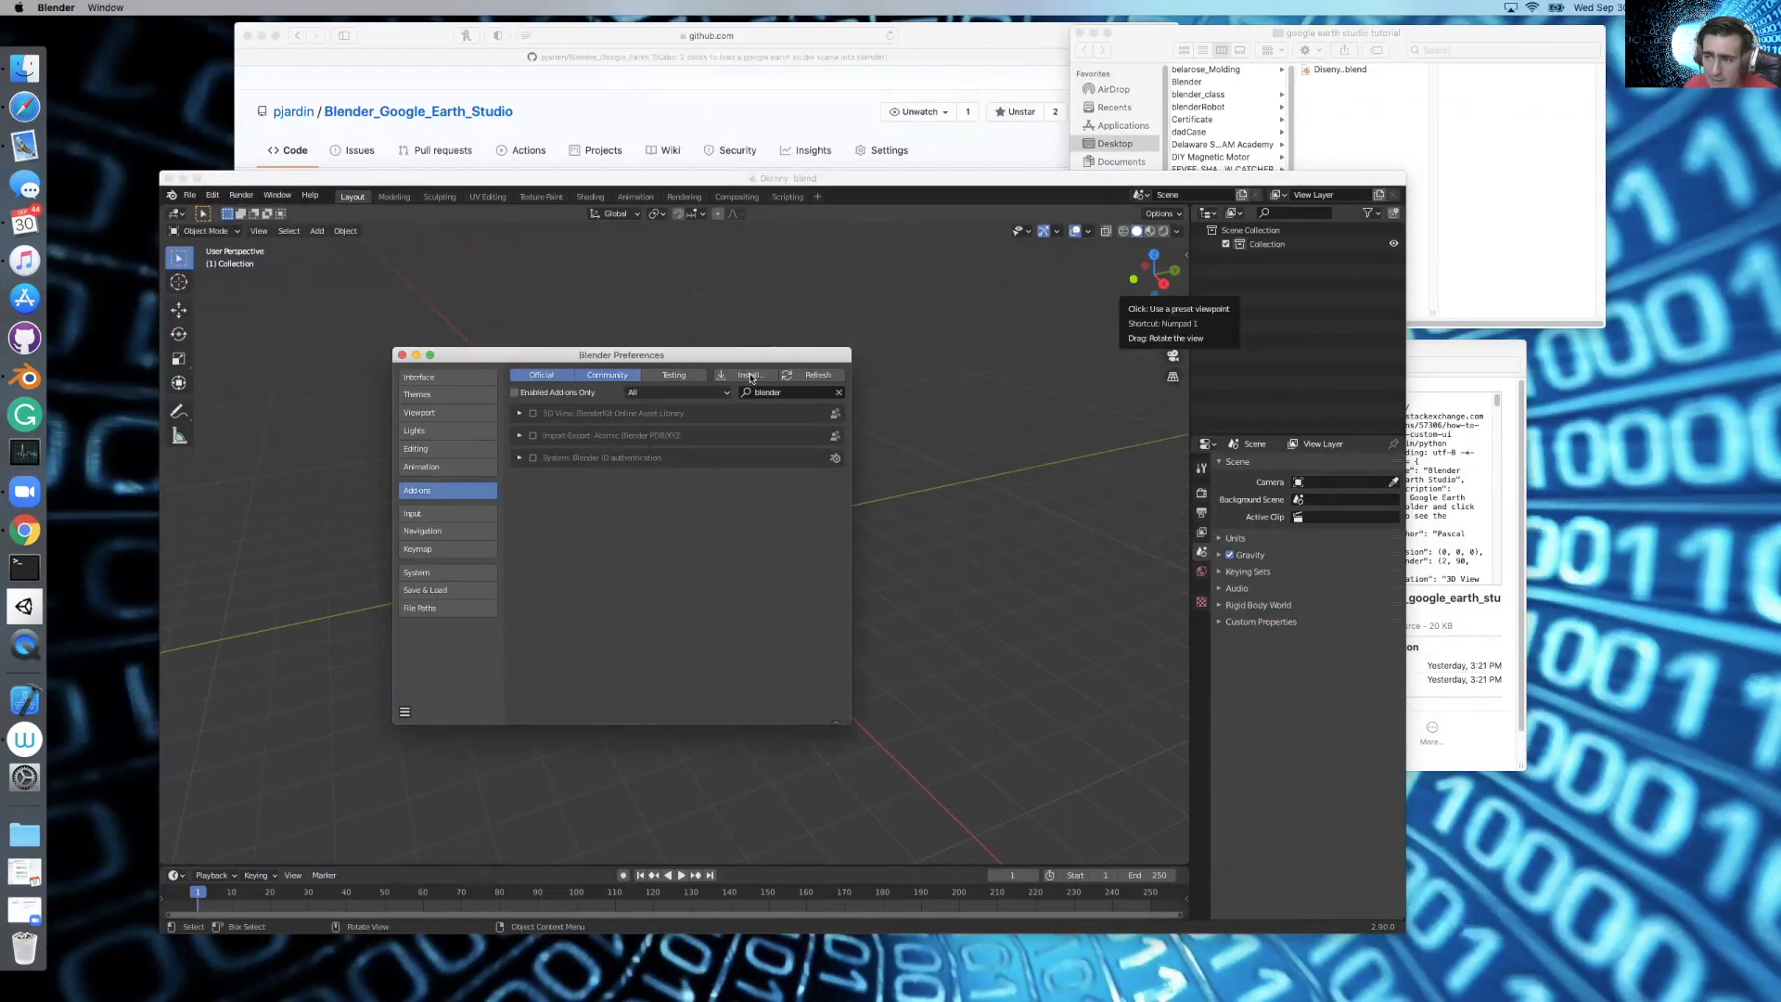
{"action": "left_click", "coordinate": [748, 376]}
{"action": "left_click", "coordinate": [267, 384]}
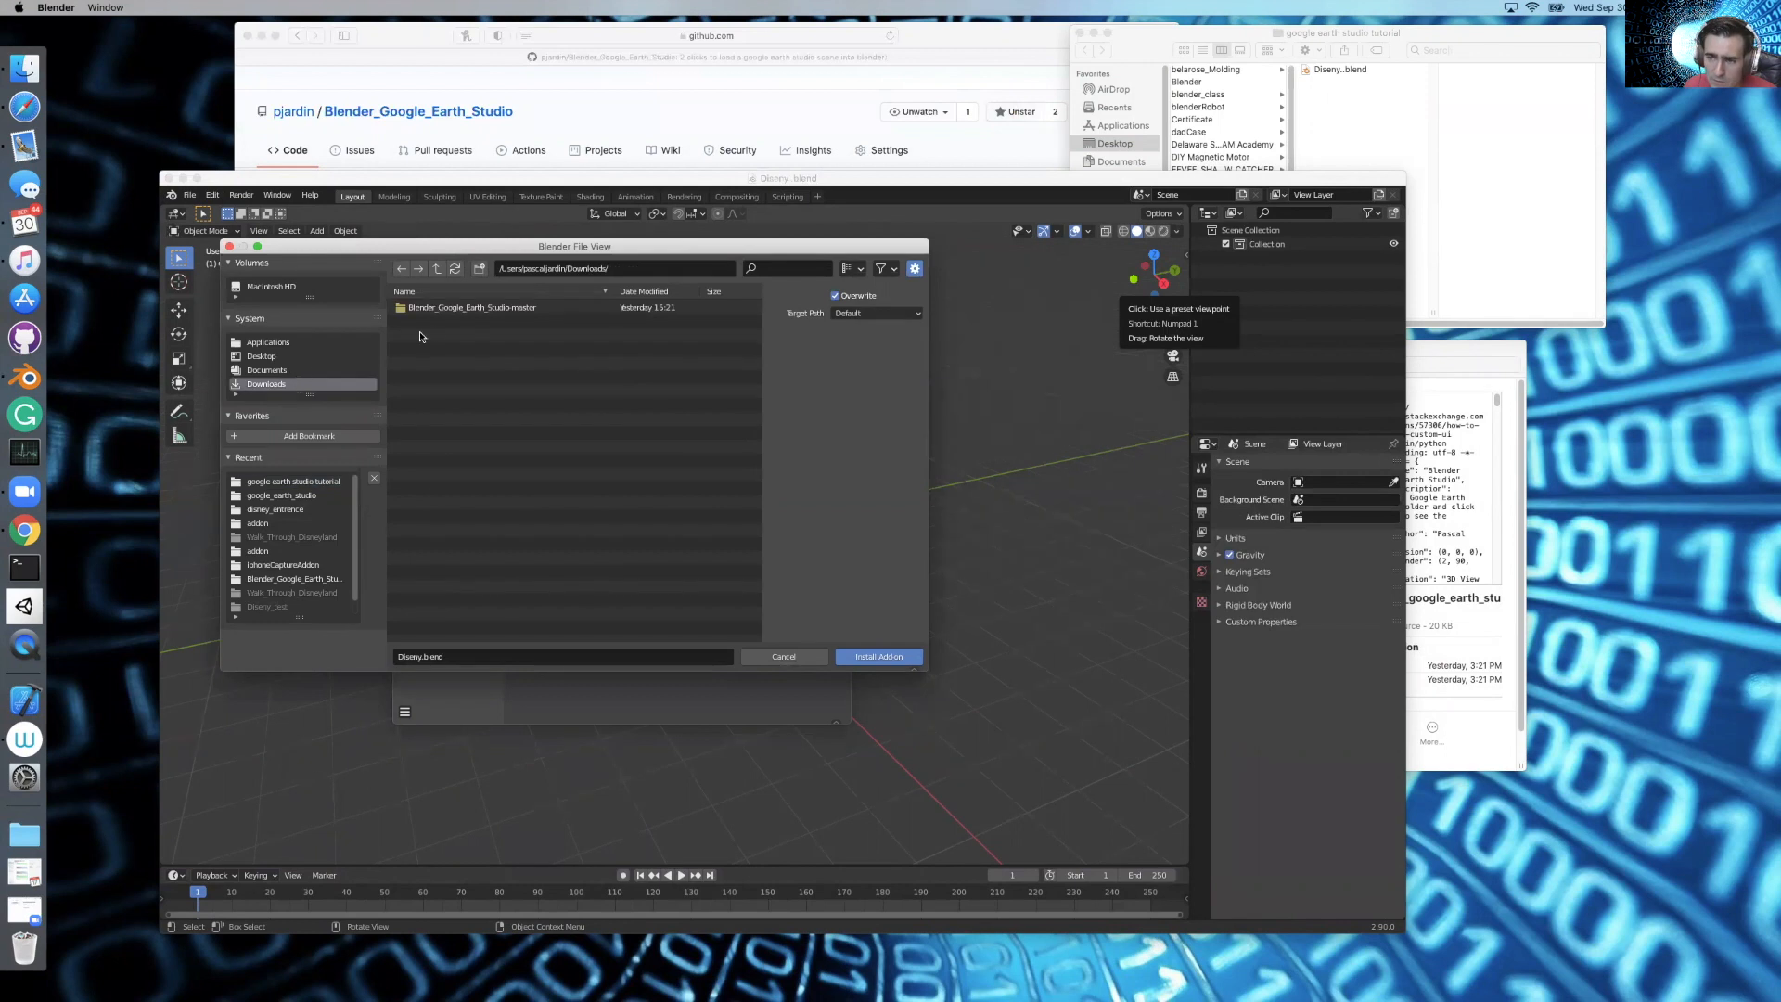
{"action": "double_click", "coordinate": [437, 312]}
{"action": "double_click", "coordinate": [441, 308]}
{"action": "left_click", "coordinate": [462, 308]}
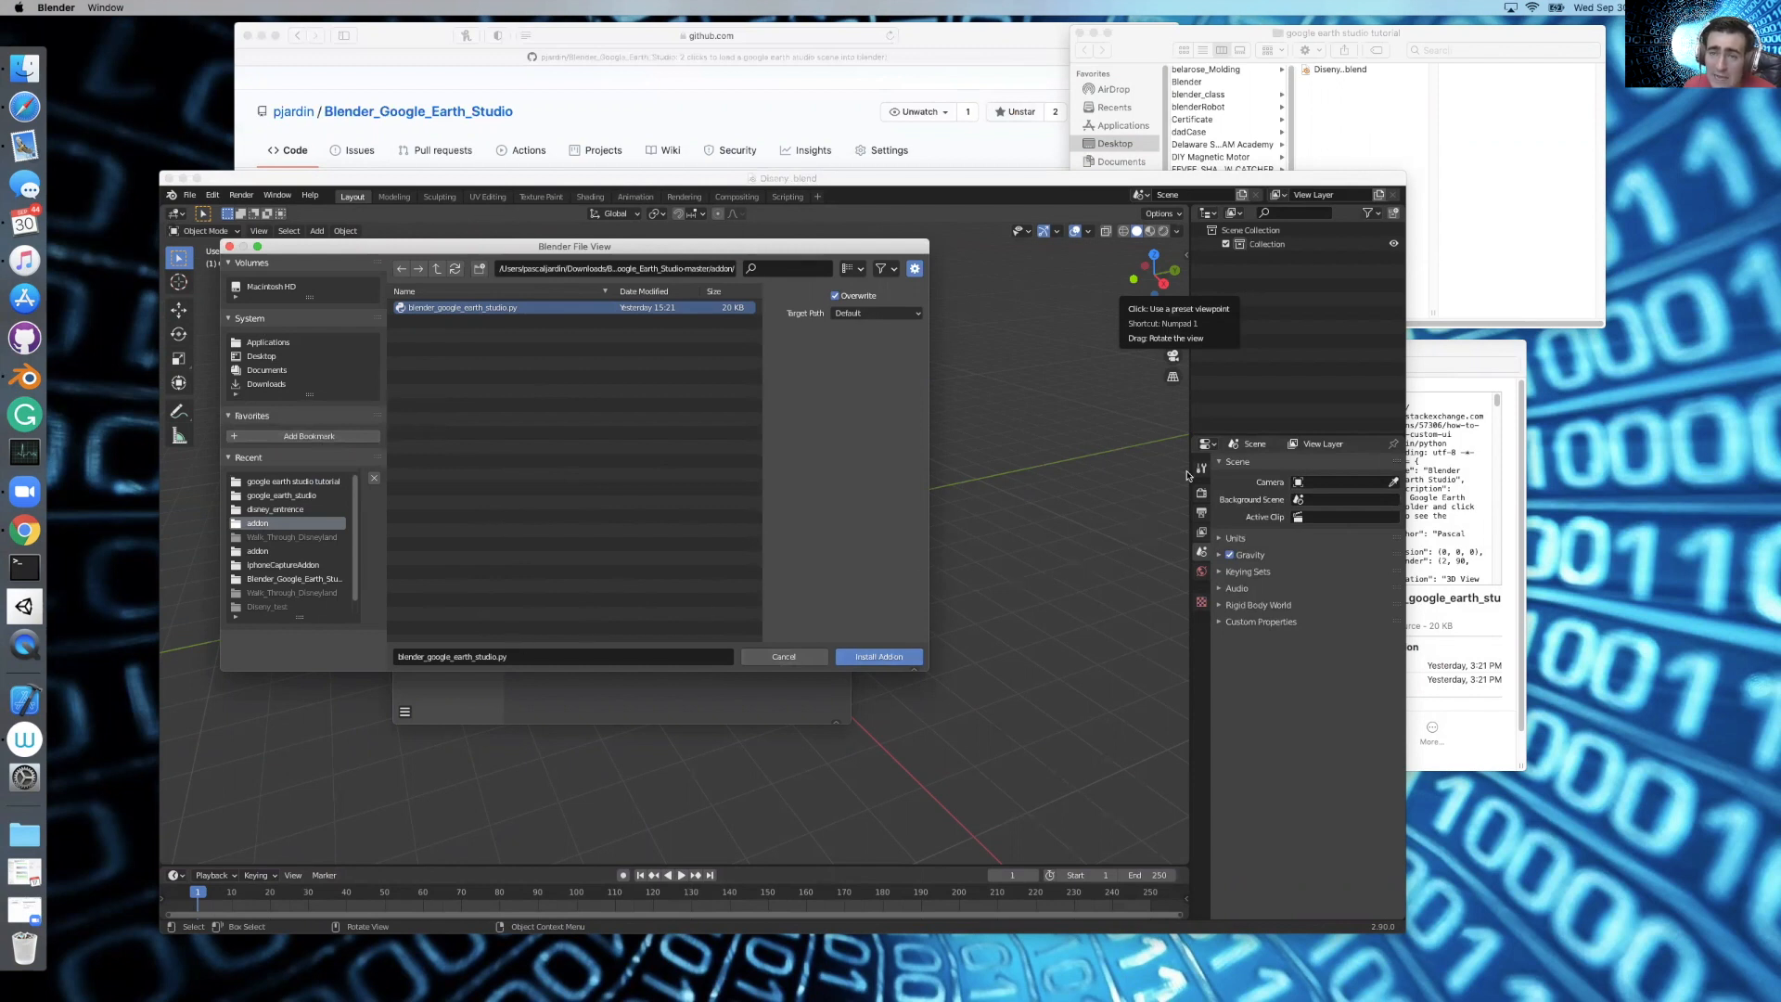
{"action": "left_click", "coordinate": [865, 656]}
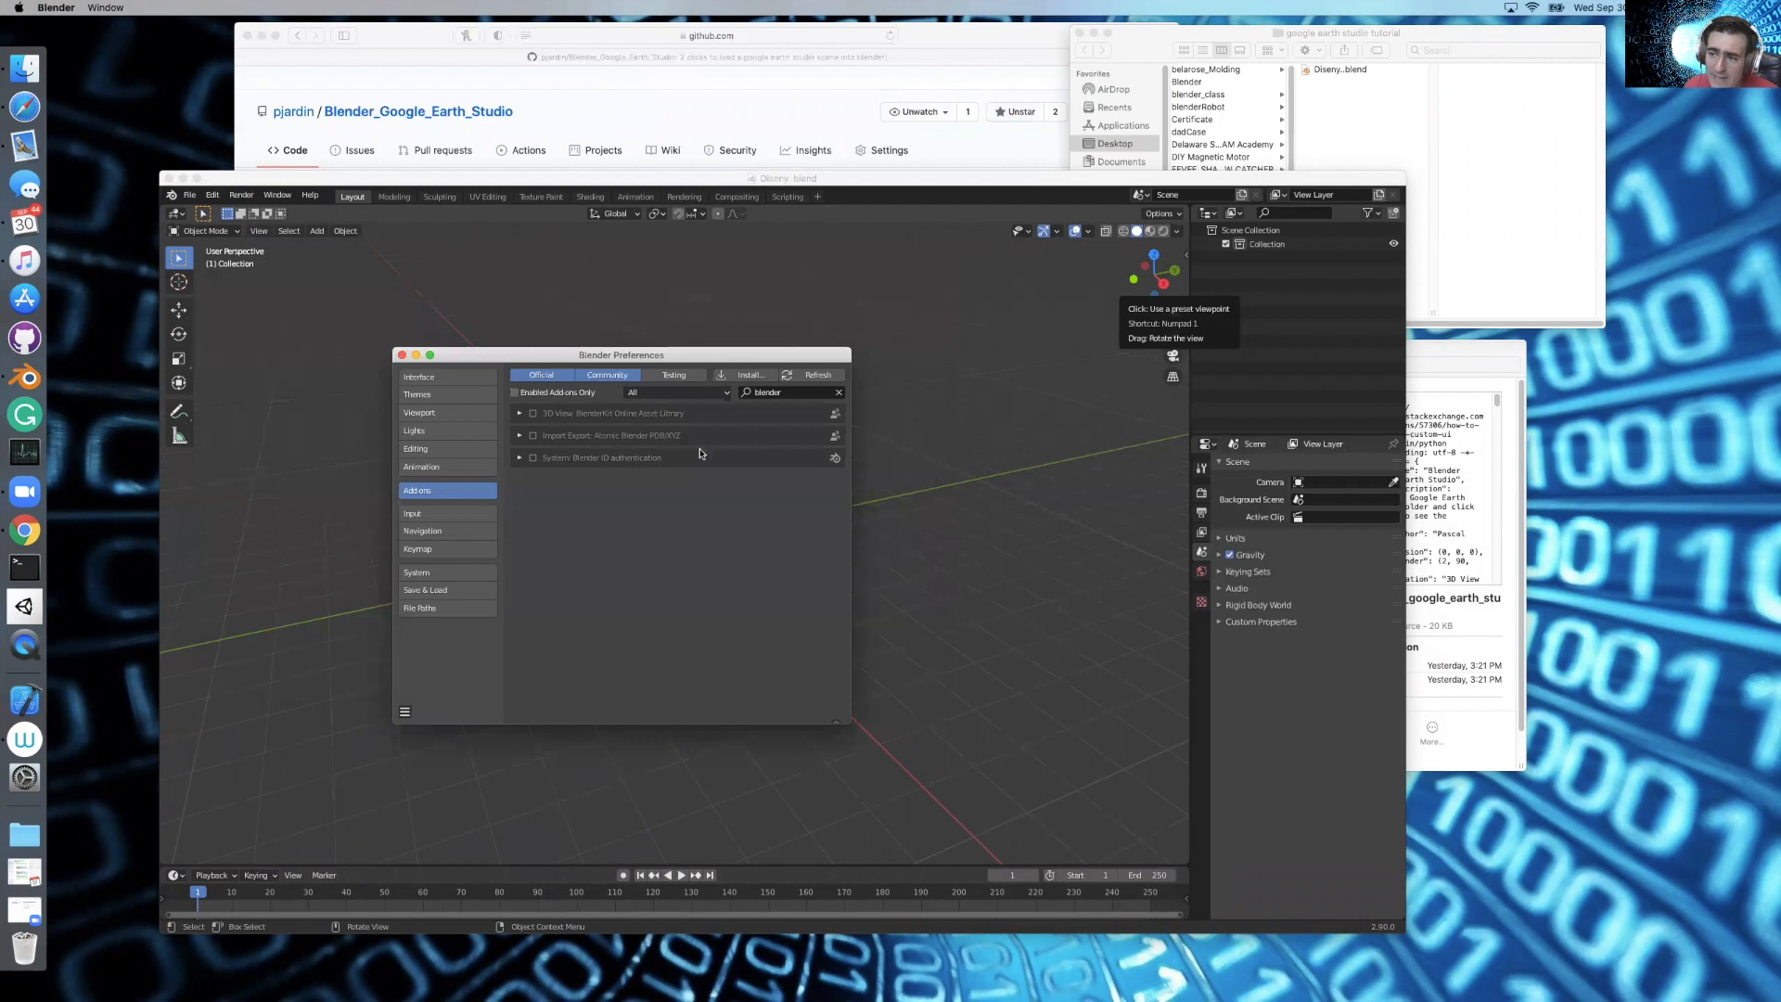
Enlarge the preferences window, enable the Blender Google Earth Studio add-on and close the preferences
{"action": "left_click_drag", "start_coordinate": [850, 723], "coordinate": [940, 746]}
{"action": "left_click", "coordinate": [519, 412]}
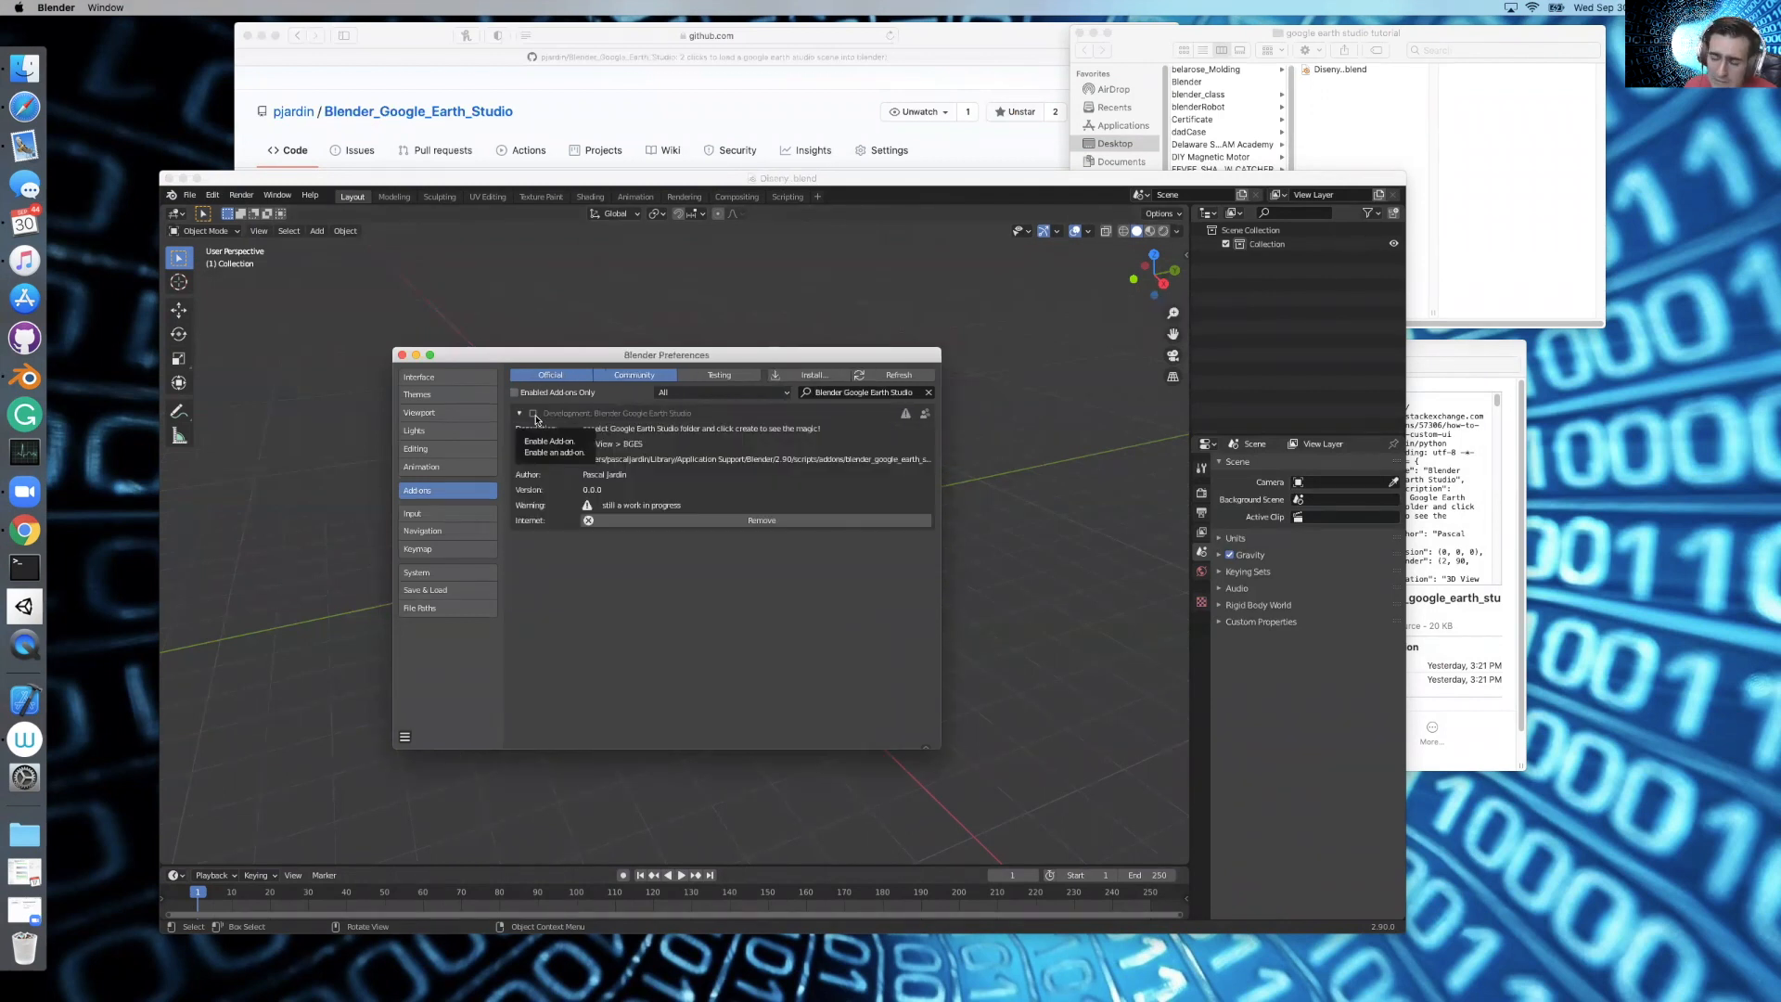
{"action": "left_click", "coordinate": [533, 414]}
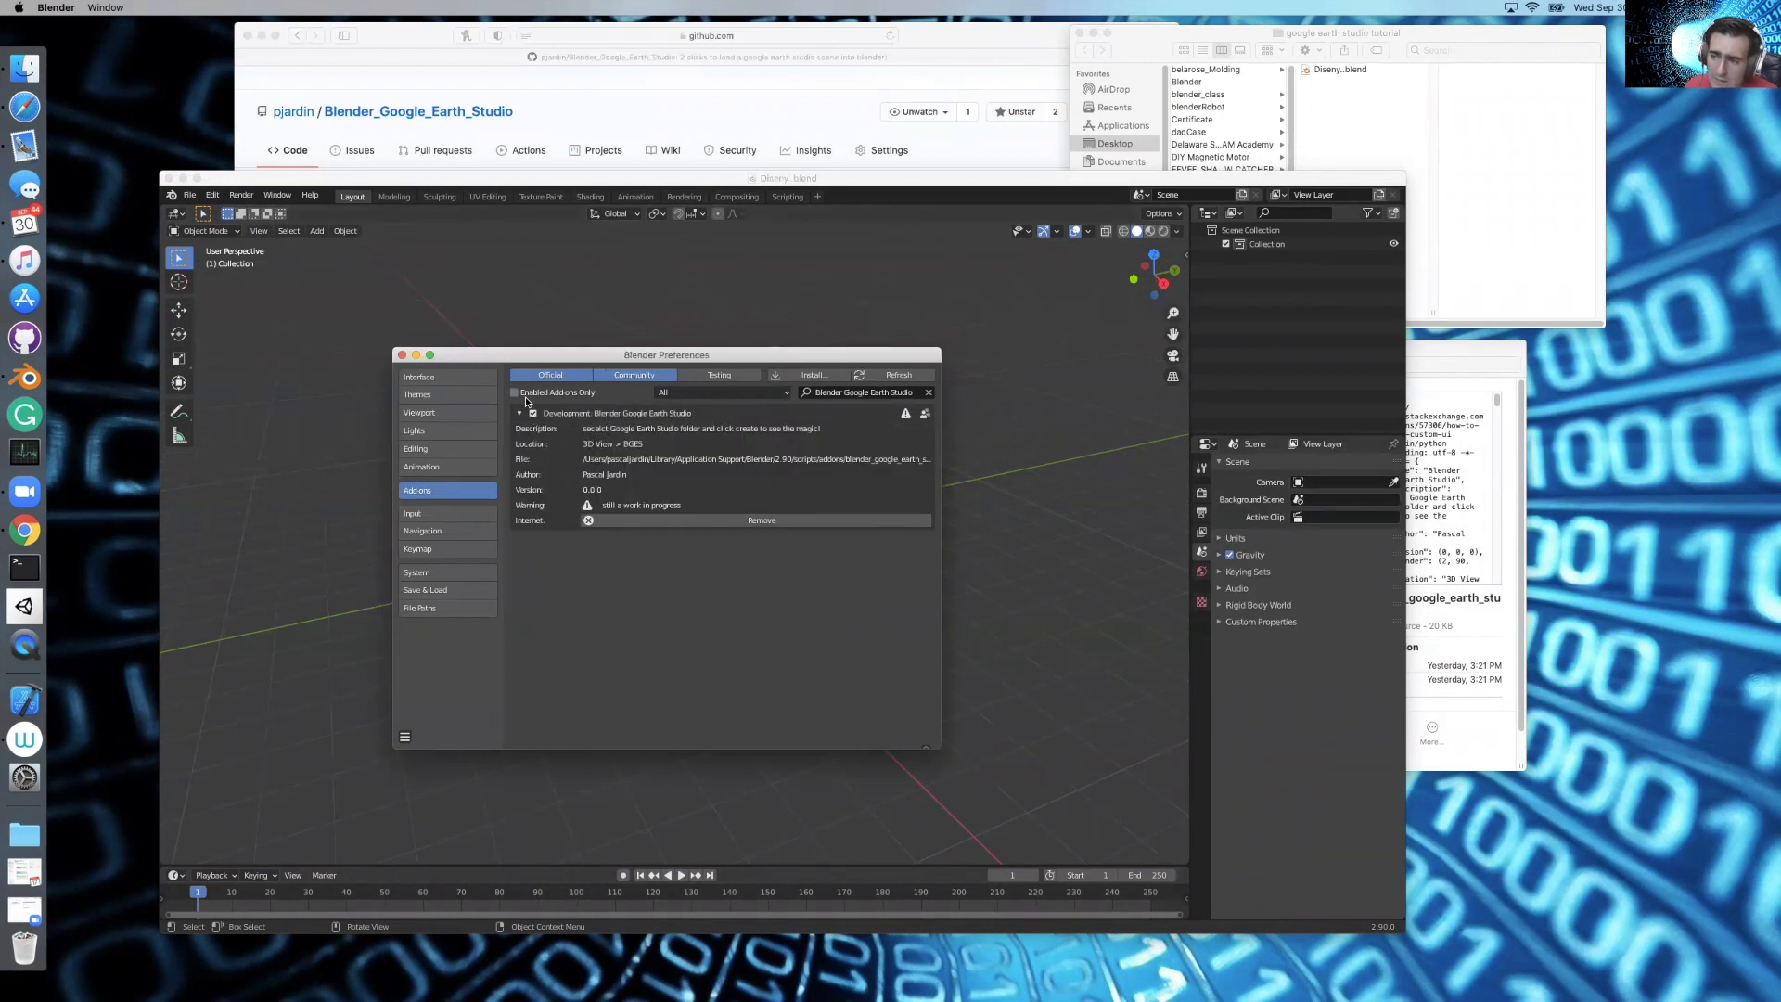
{"action": "left_click", "coordinate": [402, 355]}
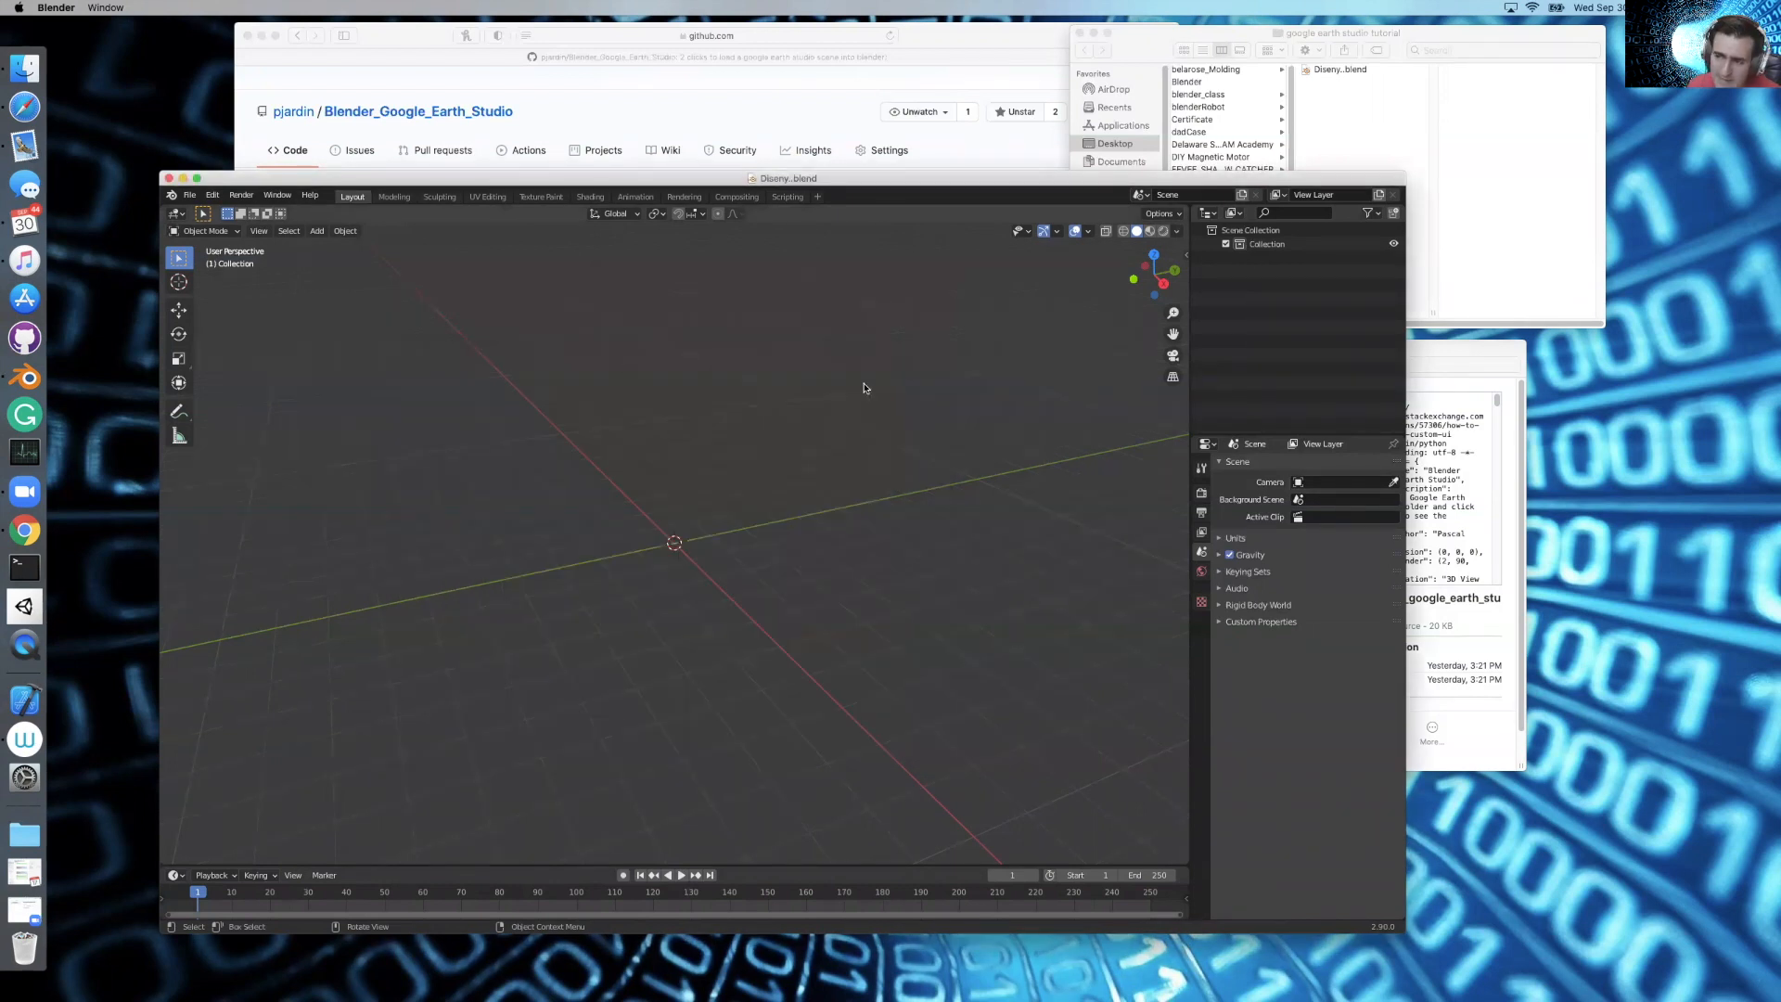
Show the Blender Google Earth Studio controls (BGES) in the 3D viewport and save the file
{"action": "key", "text": "n"}
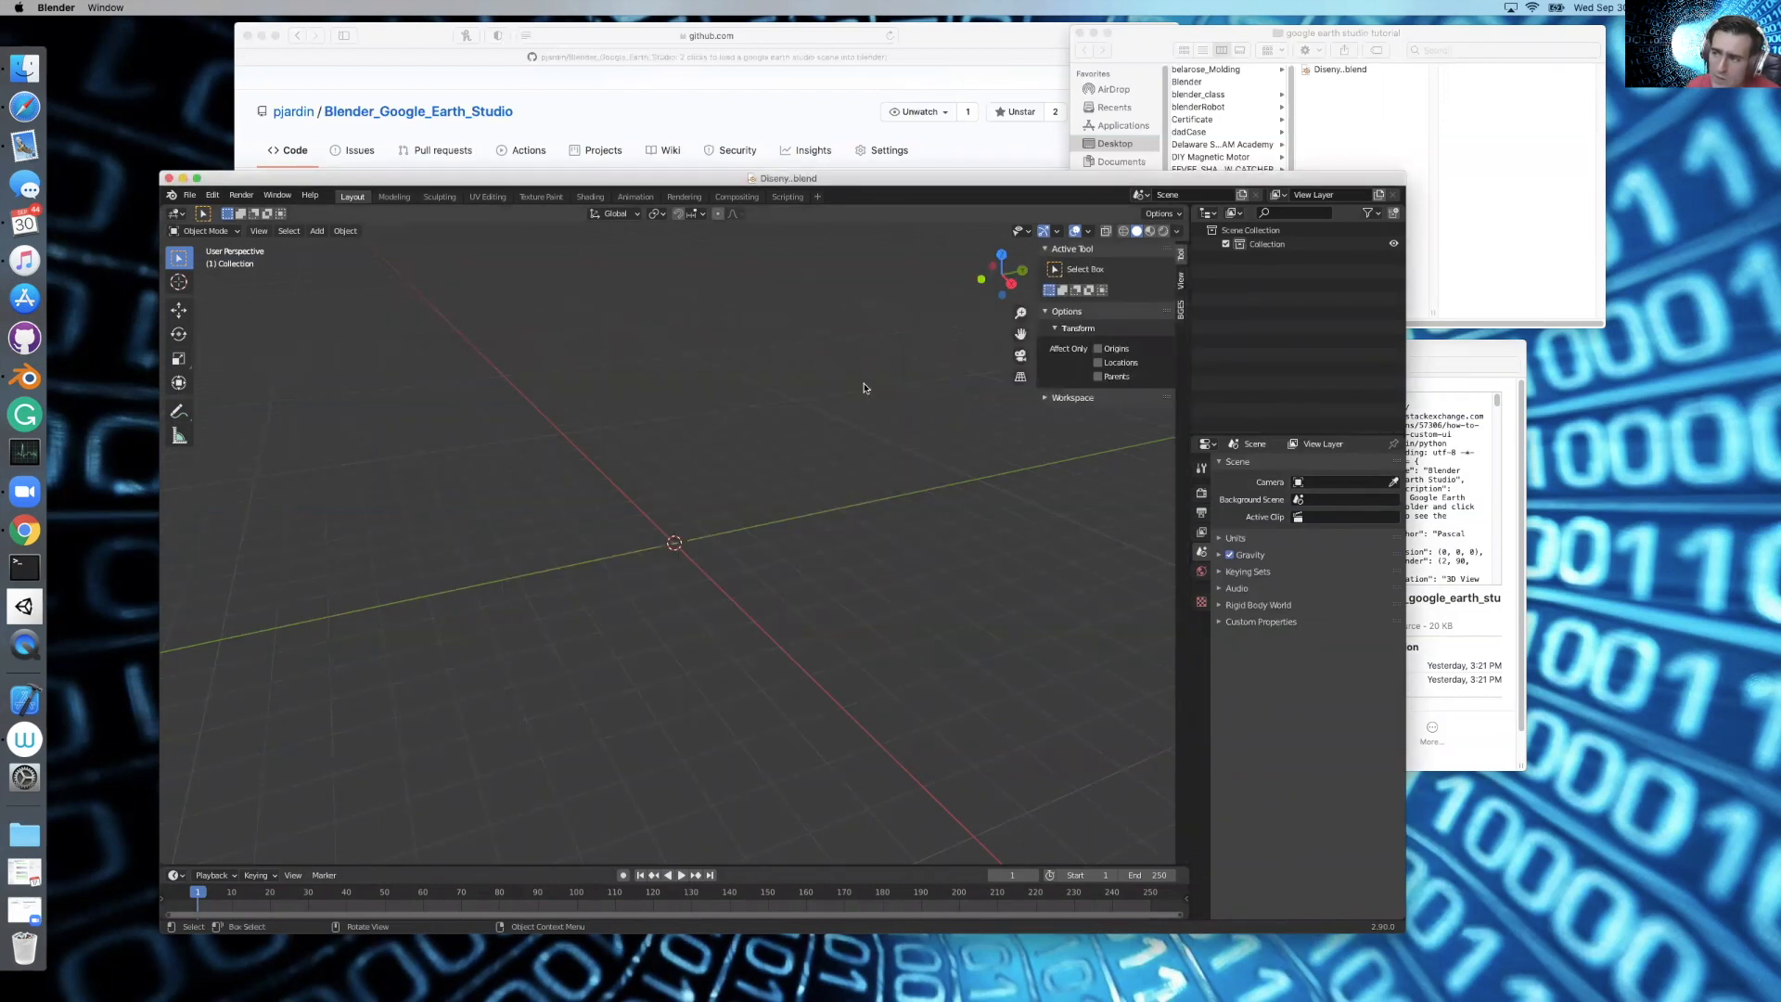
{"action": "left_click", "coordinate": [1180, 310]}
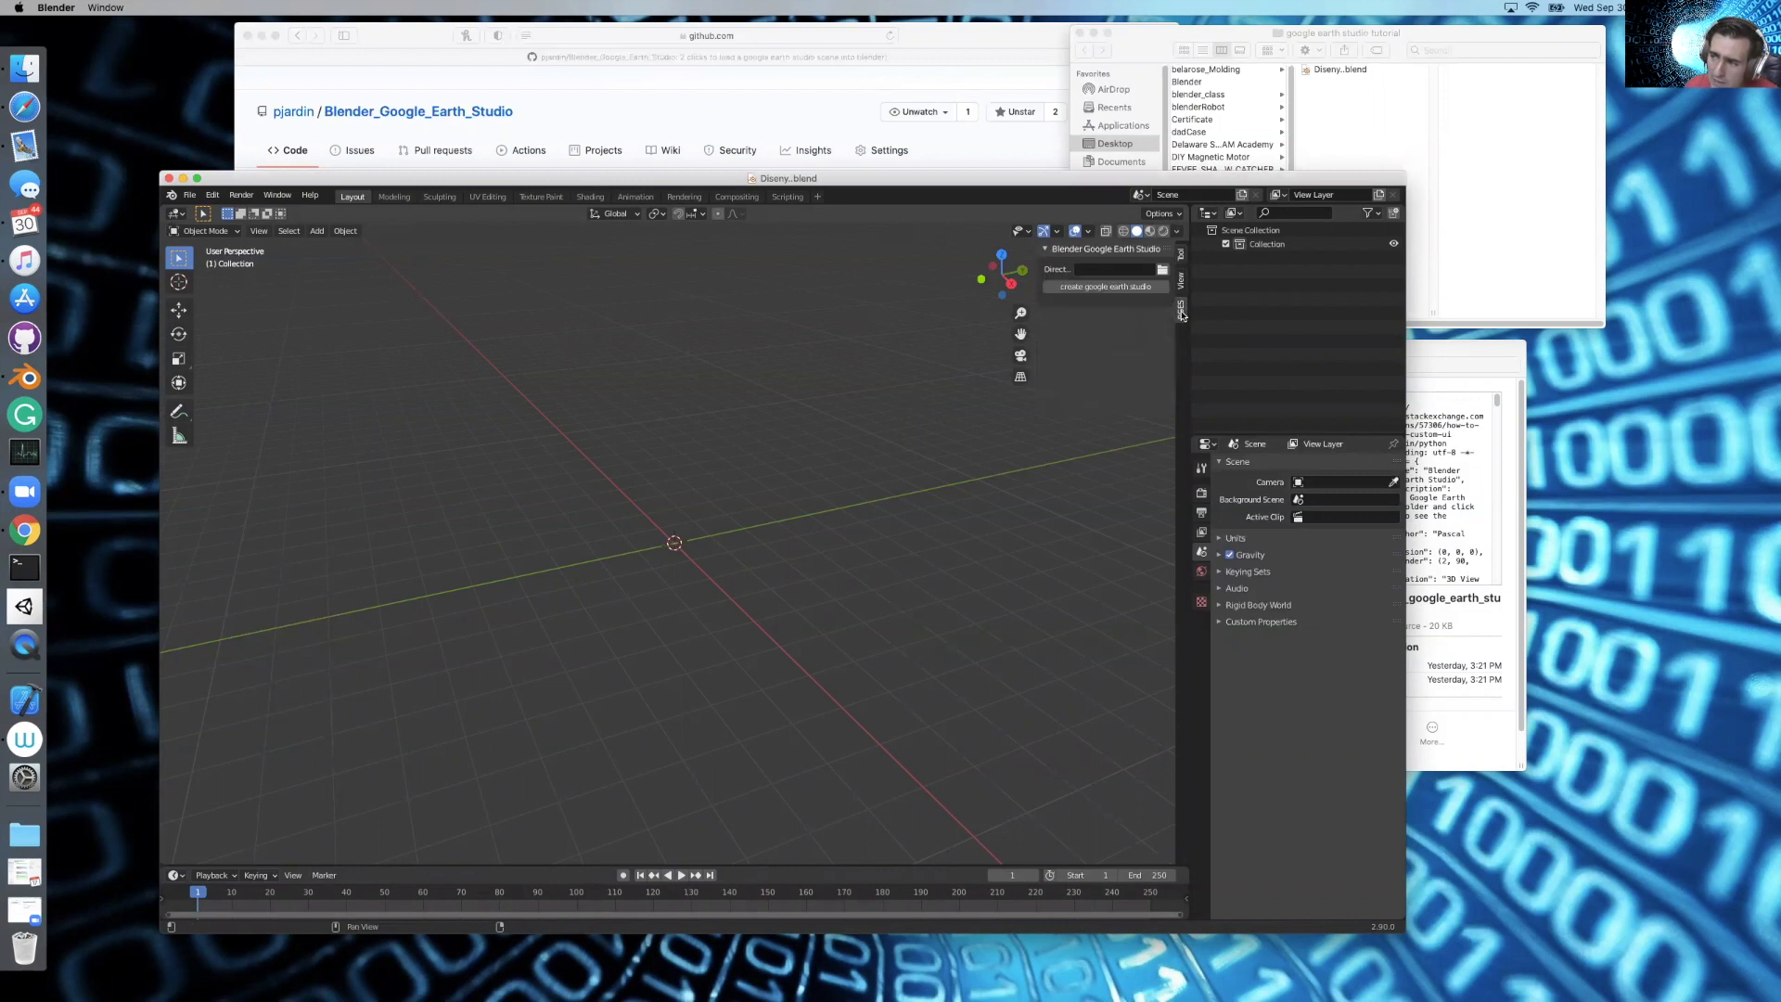
{"action": "left_click", "coordinate": [1134, 288]}
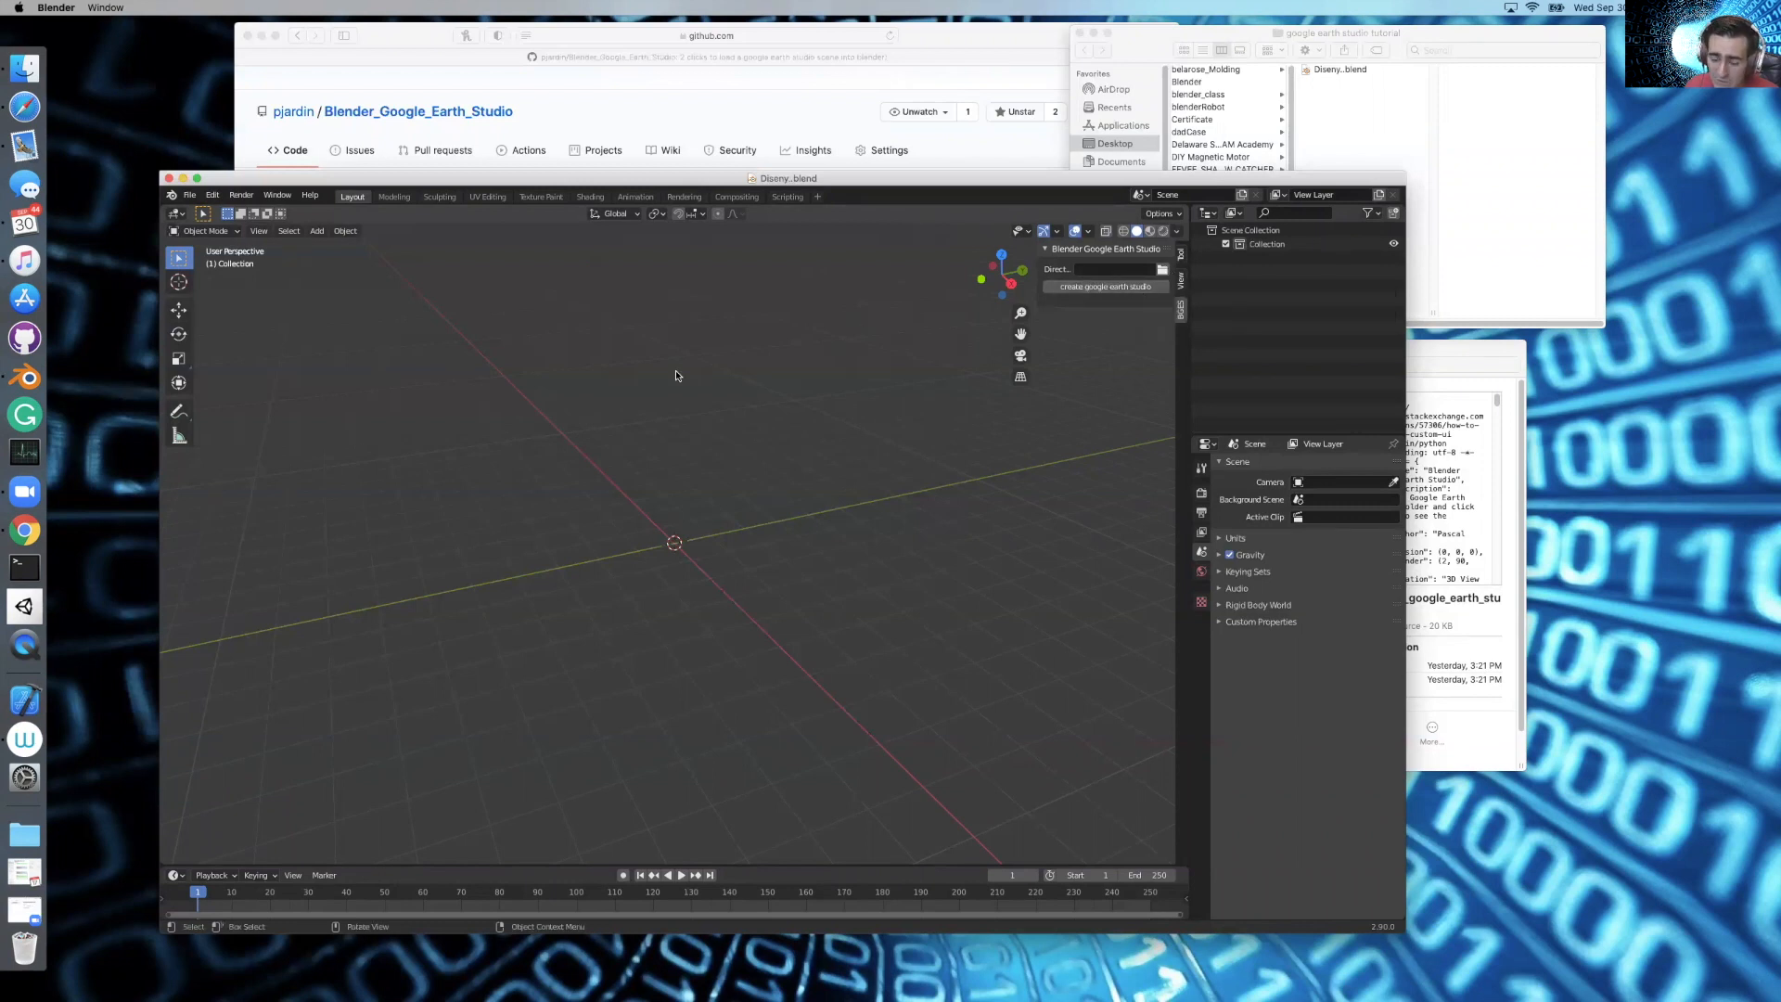
{"action": "key", "text": "ctrl+s"}
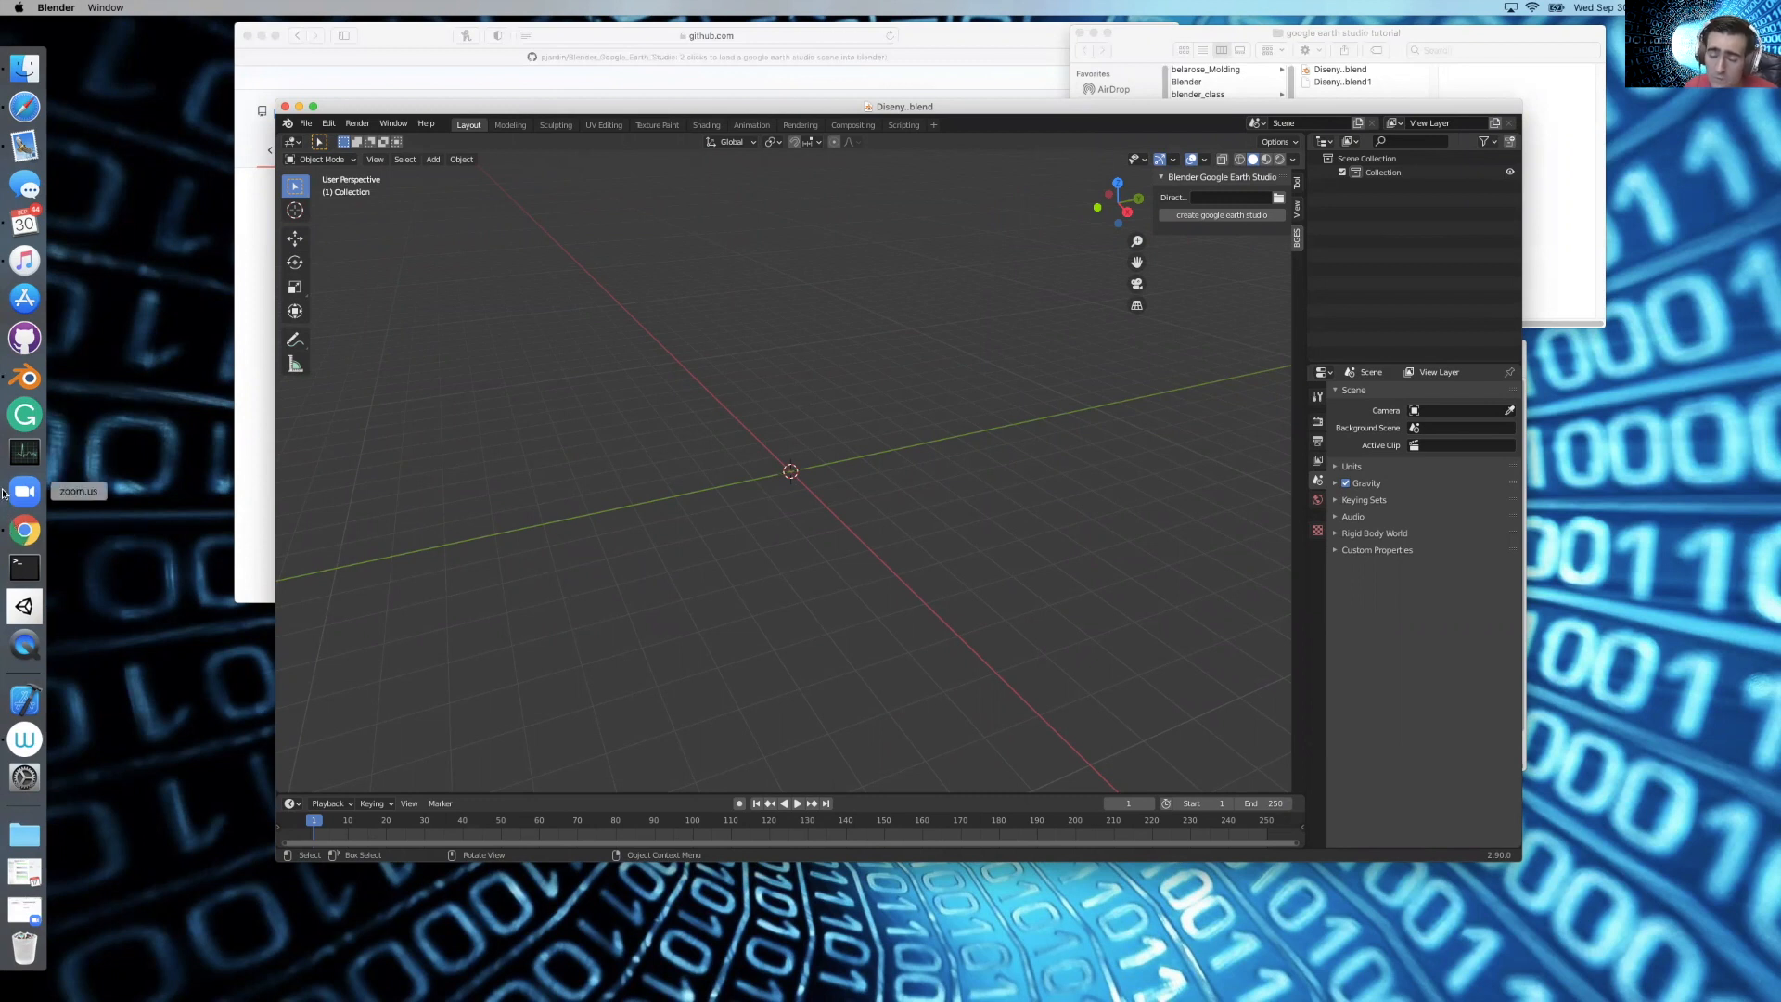
Switch to Chrome, search for "google earth studio", open its website and look over the Earth Studio sign-up section
{"action": "right_click", "coordinate": [25, 531]}
{"action": "left_click", "coordinate": [106, 455]}
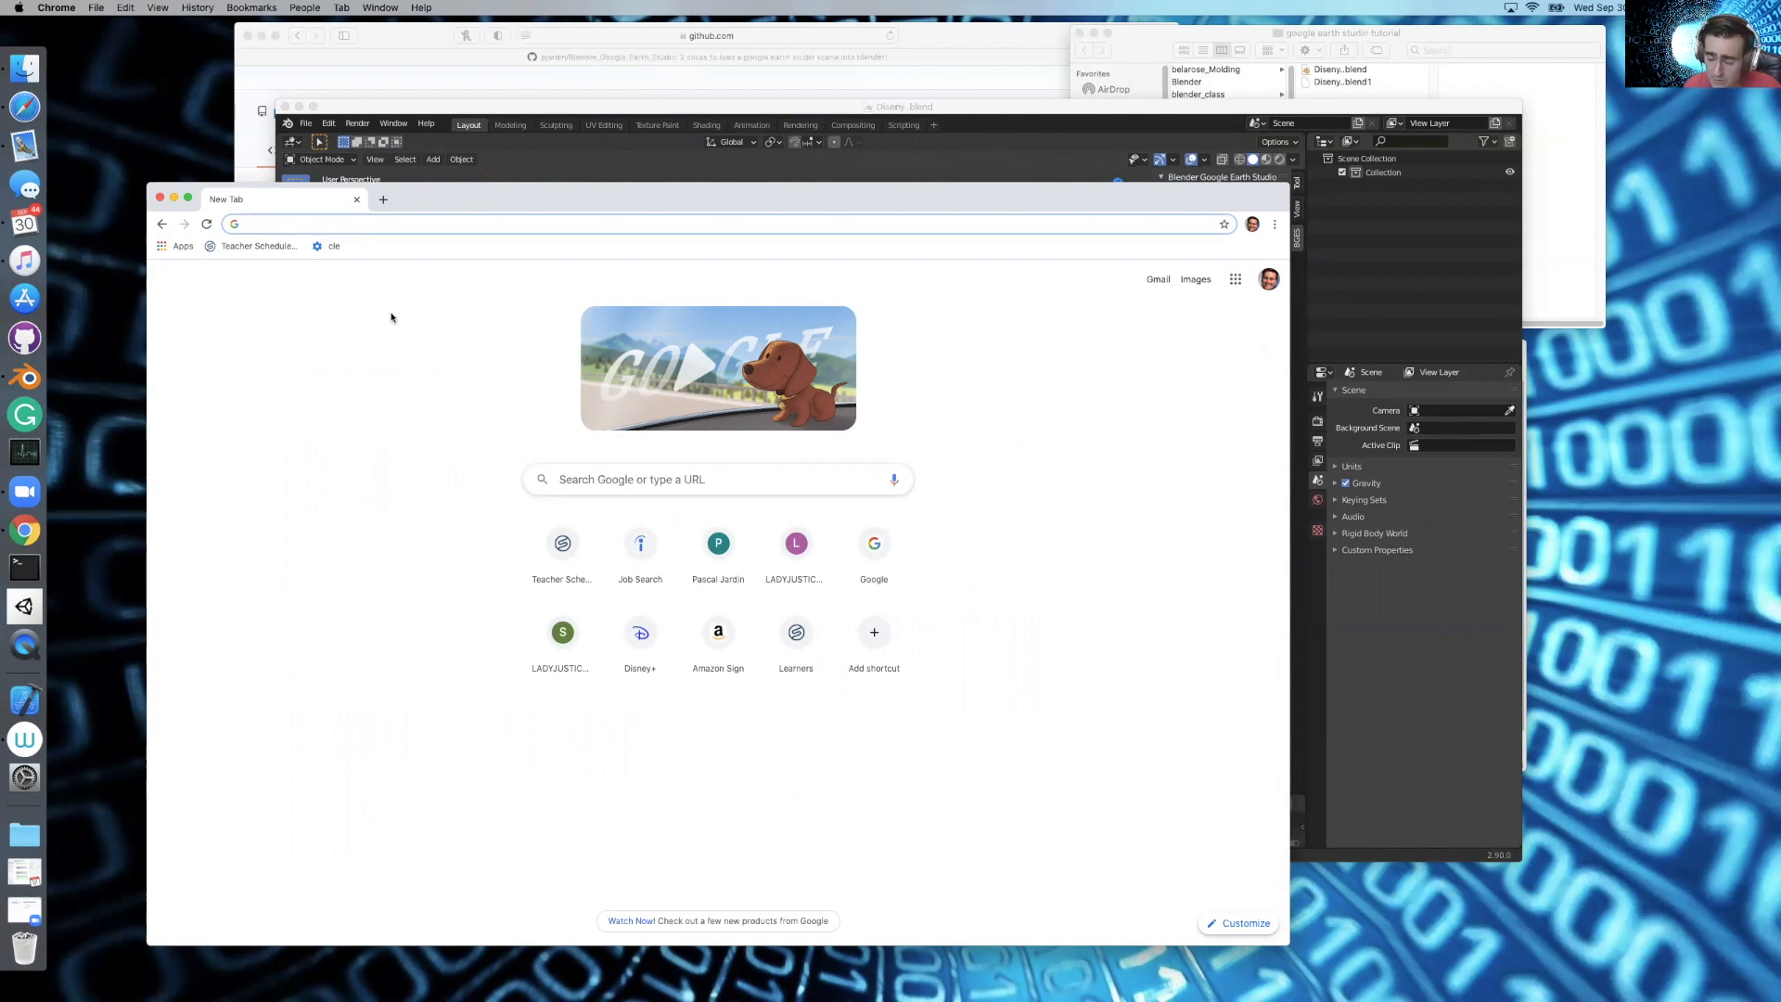
{"action": "type", "text": "goo"}
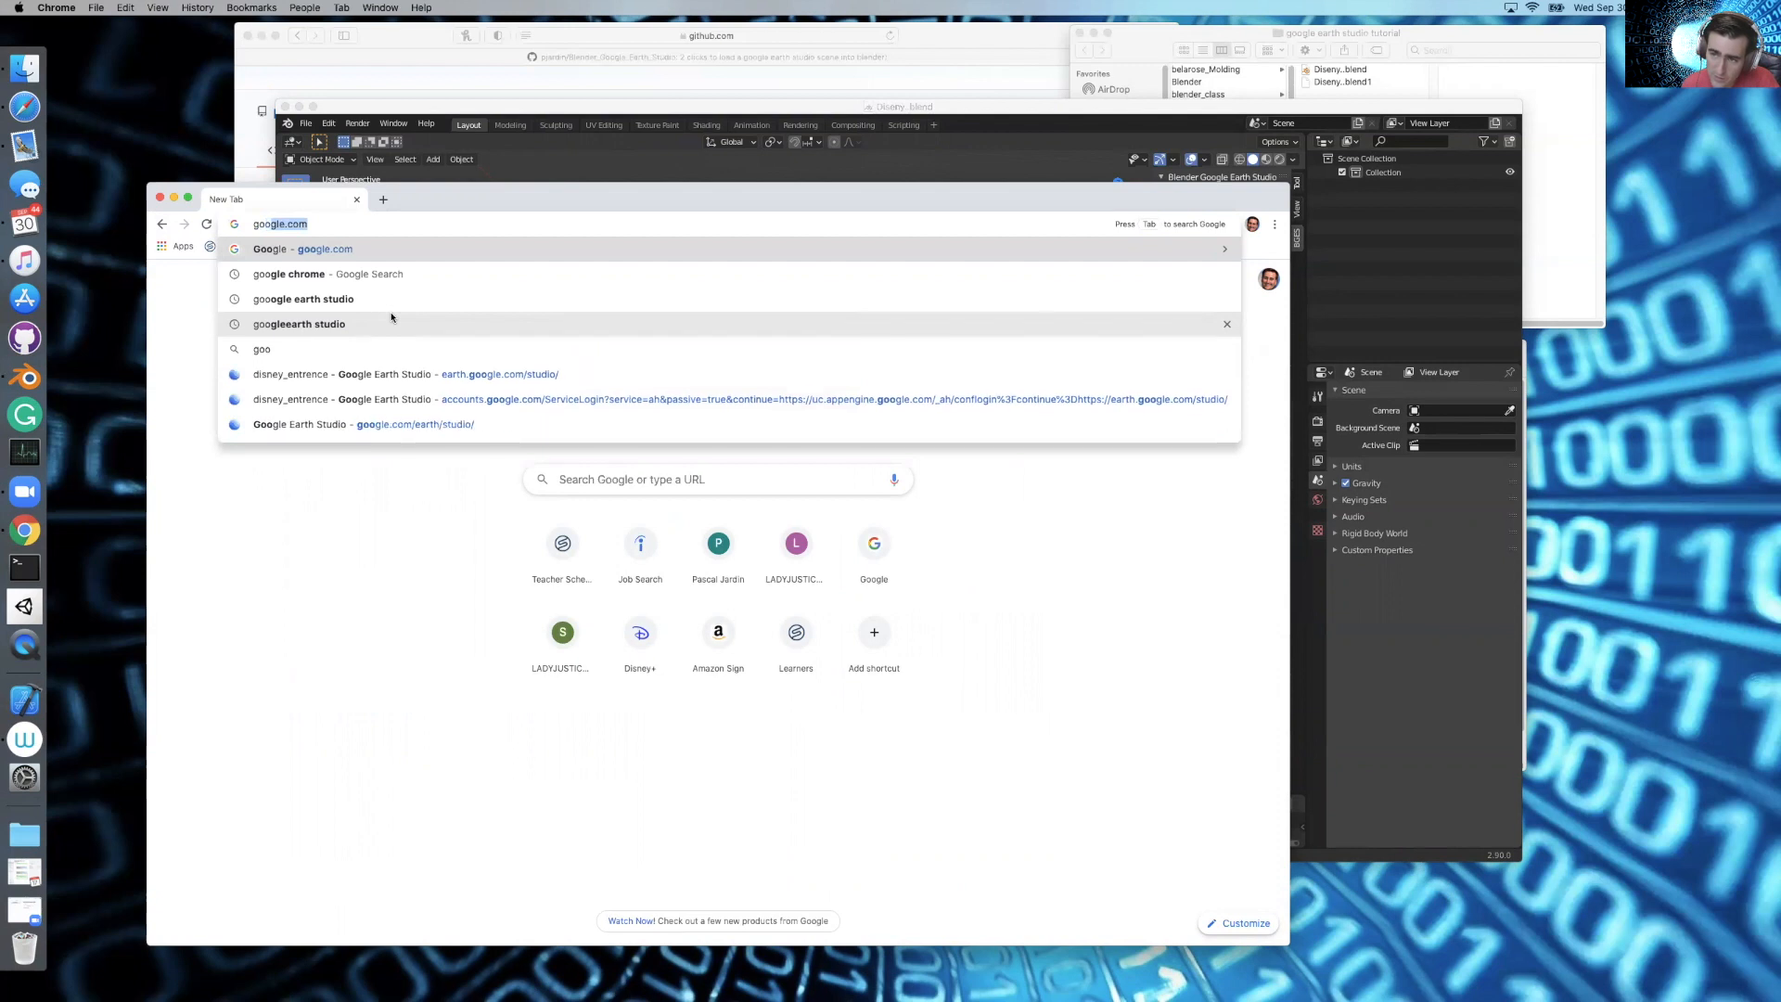
{"action": "type", "text": "gle"}
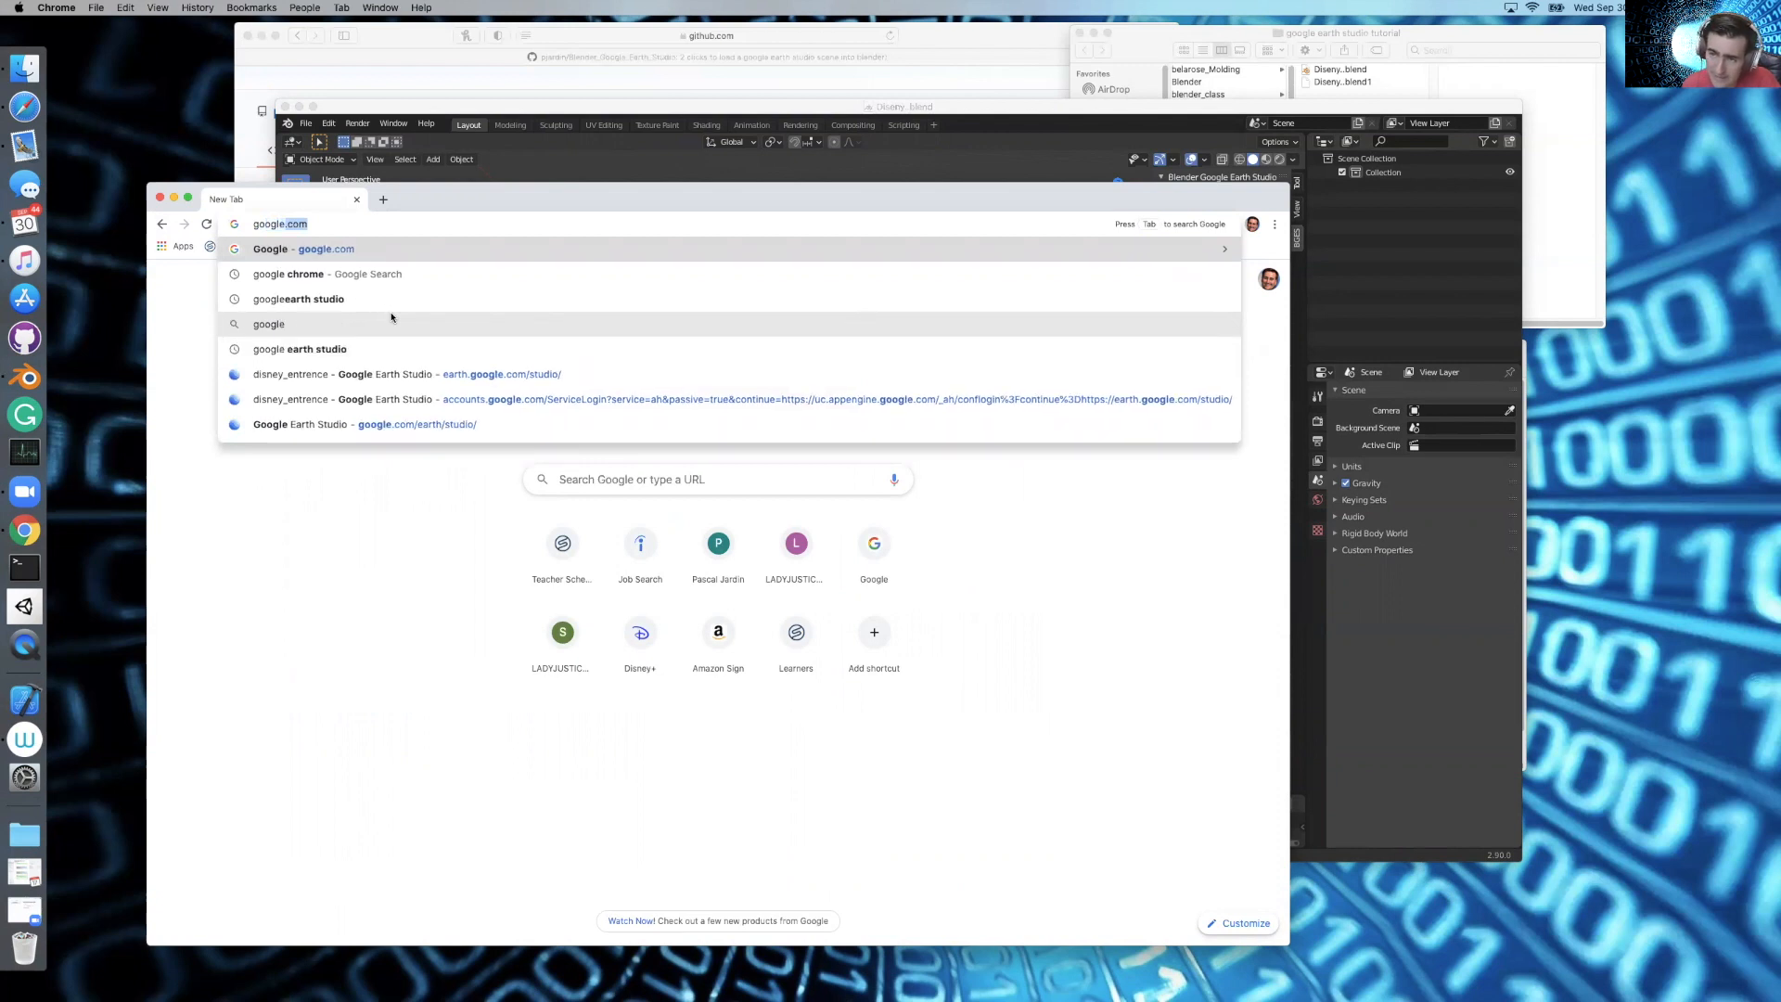
{"action": "type", "text": " earth "}
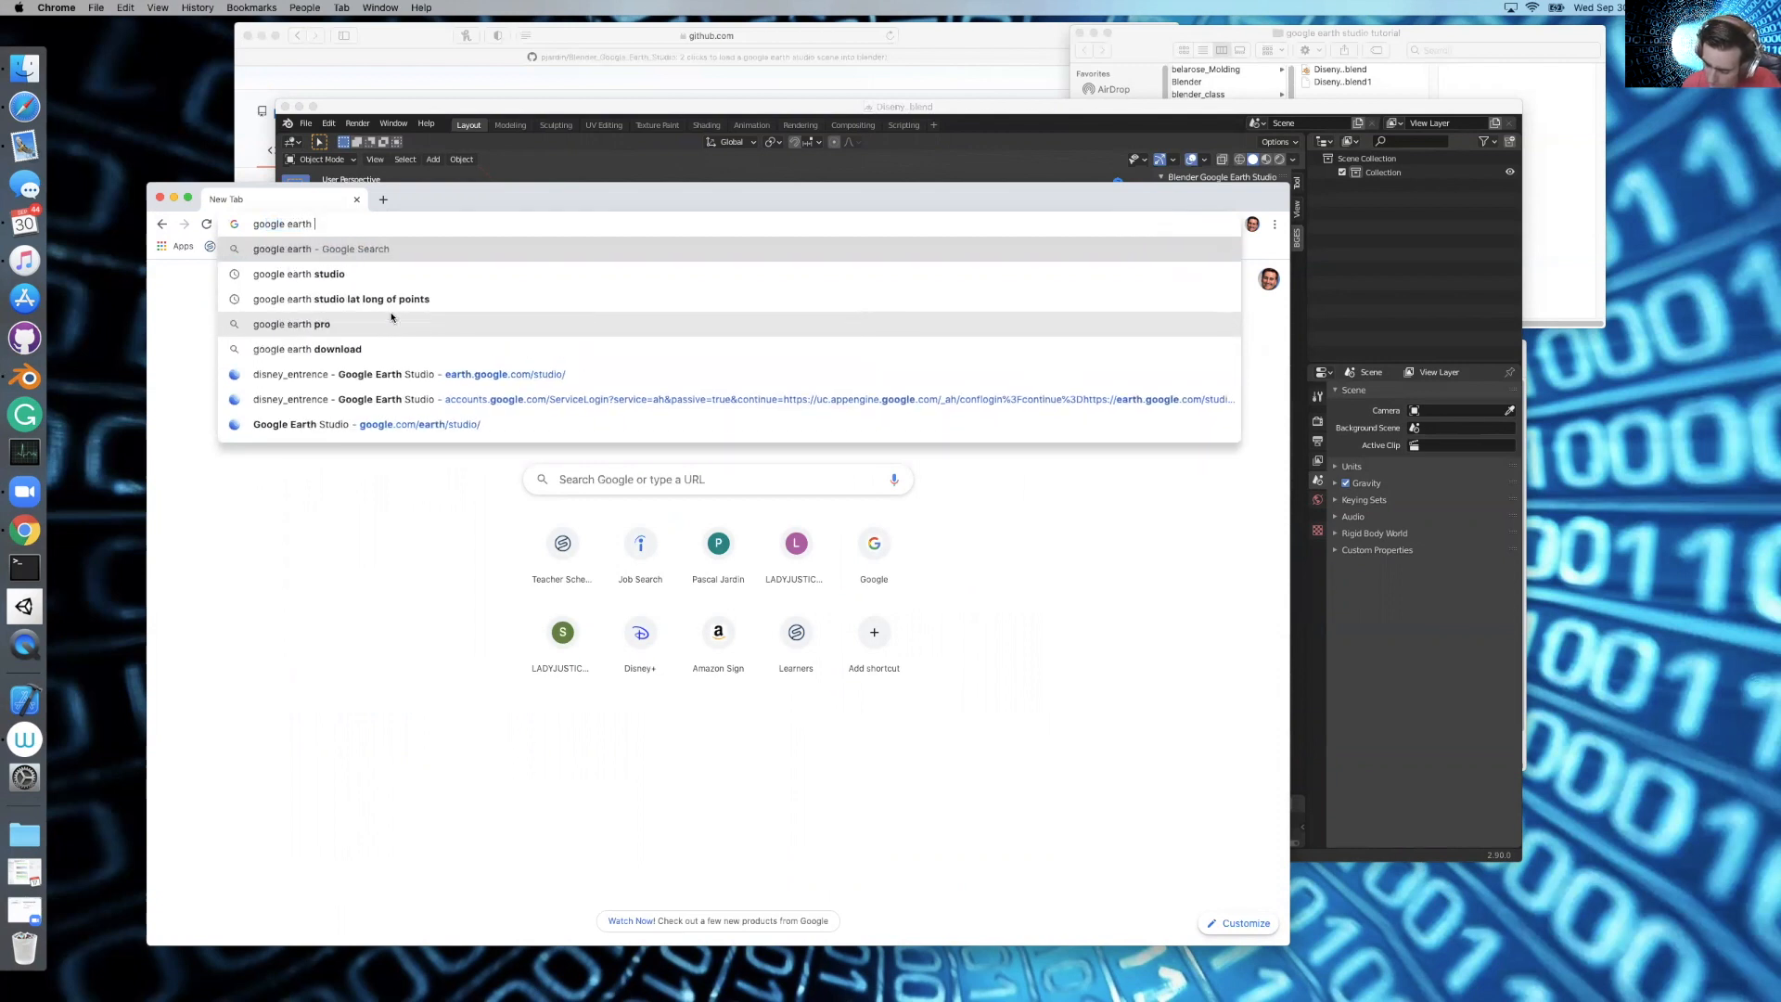
{"action": "type", "text": "studio"}
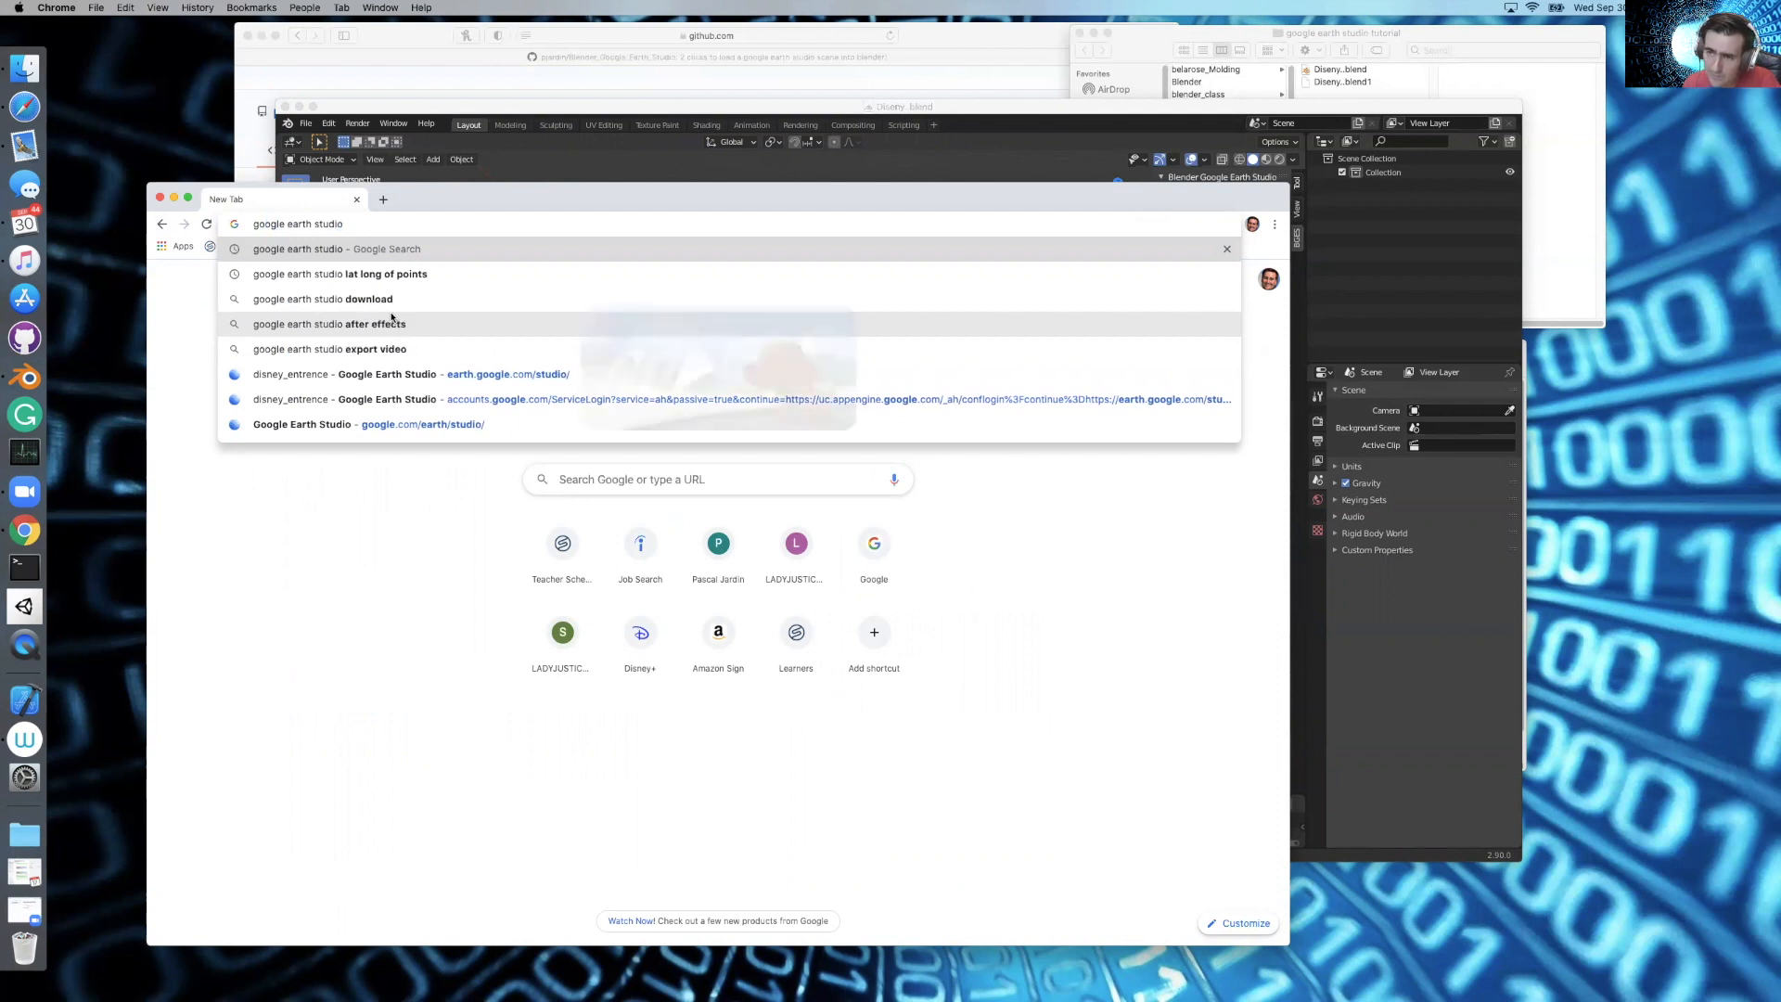
{"action": "key", "text": "Return"}
{"action": "left_click", "coordinate": [371, 406]}
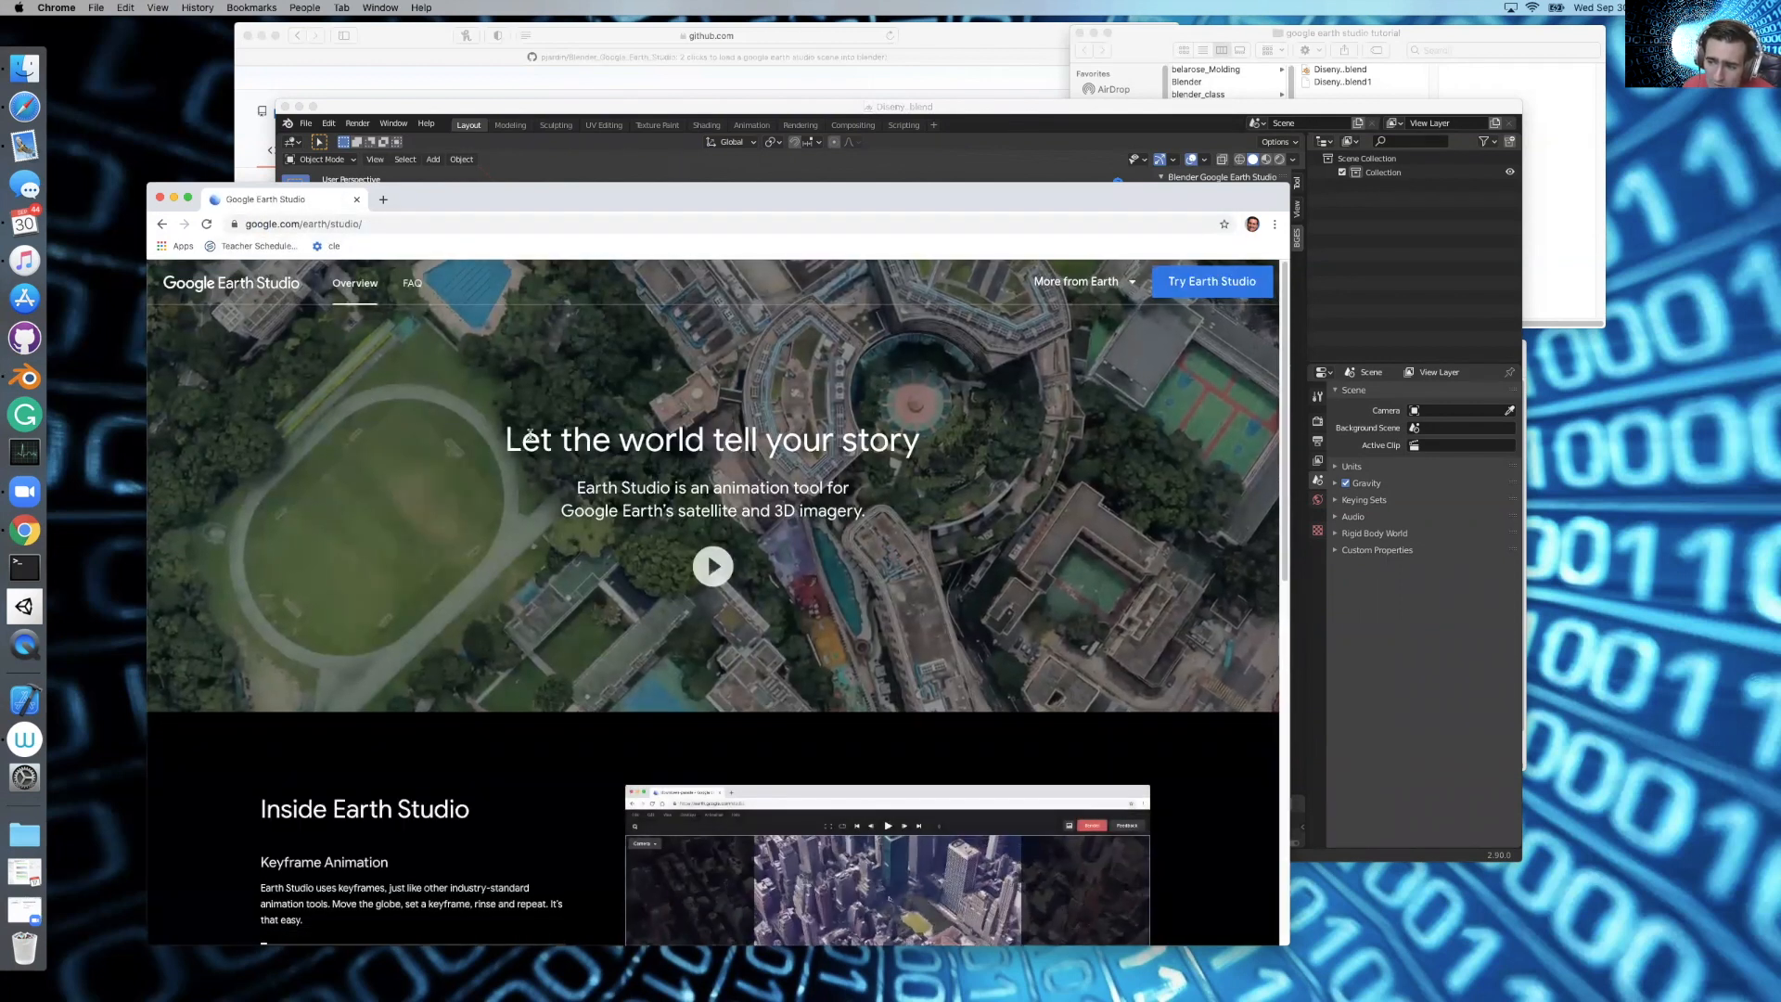
{"action": "scroll", "coordinate": [618, 454], "scroll_direction": "down", "scroll_amount": 15}
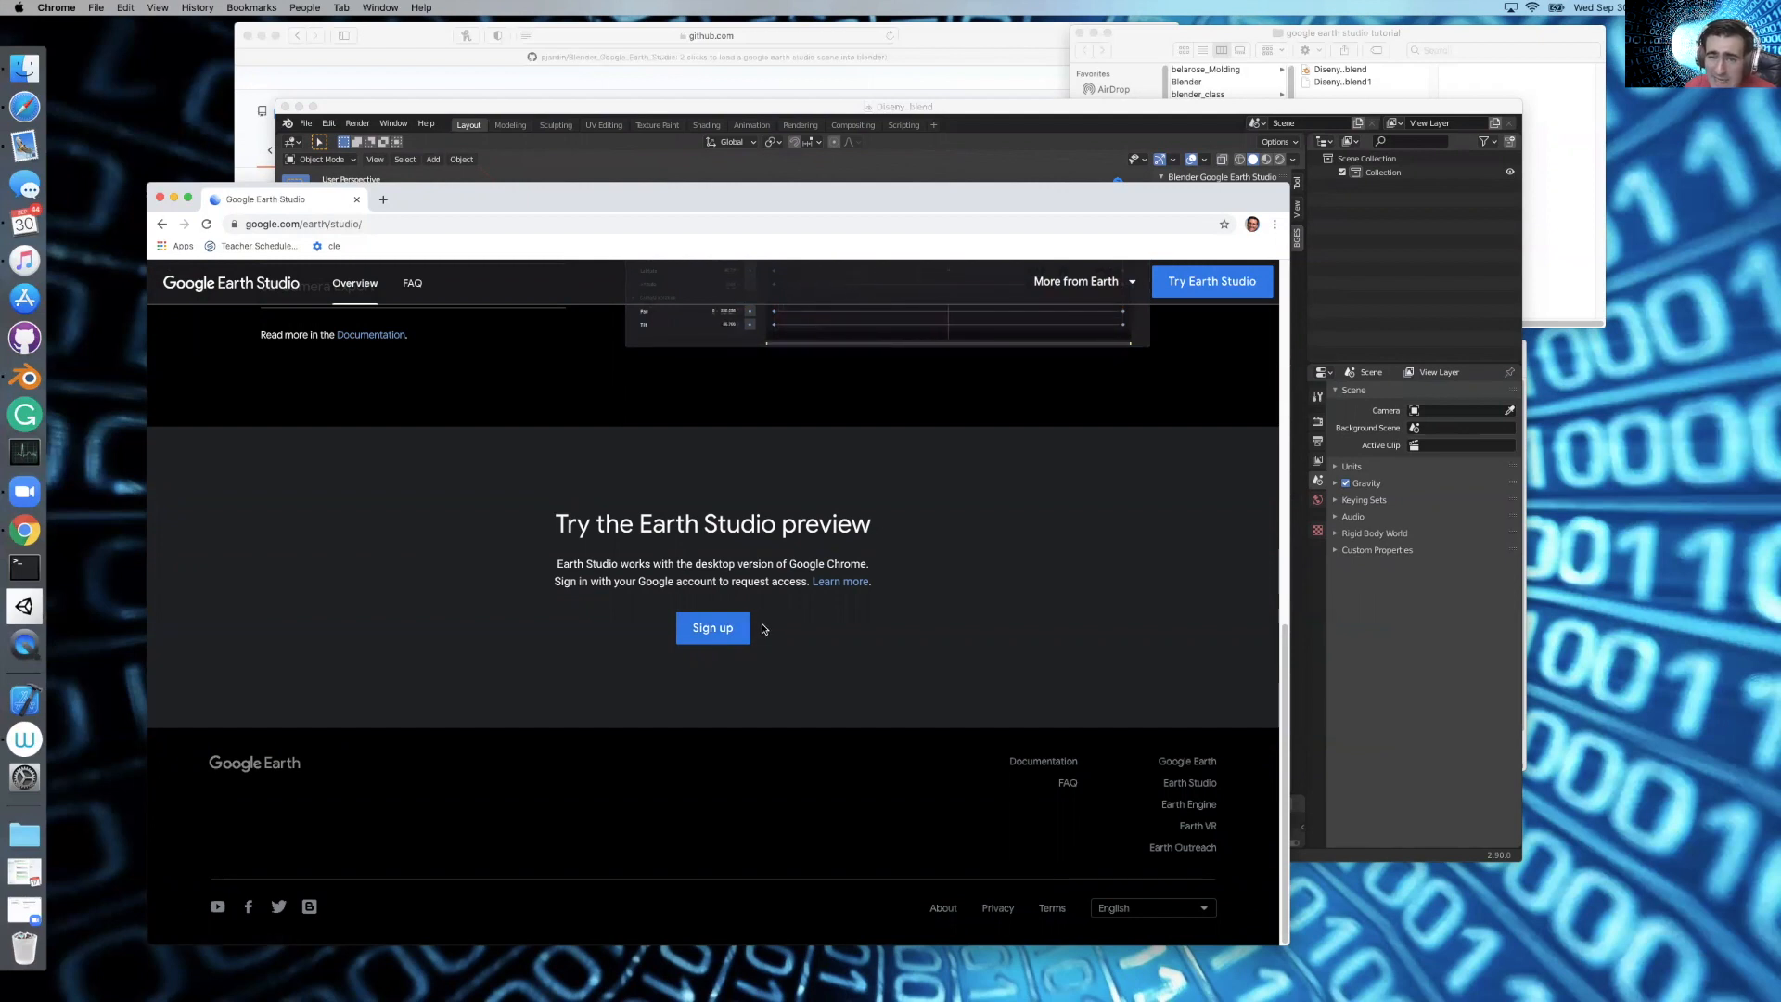
{"action": "scroll", "coordinate": [742, 593], "scroll_direction": "up", "scroll_amount": 15}
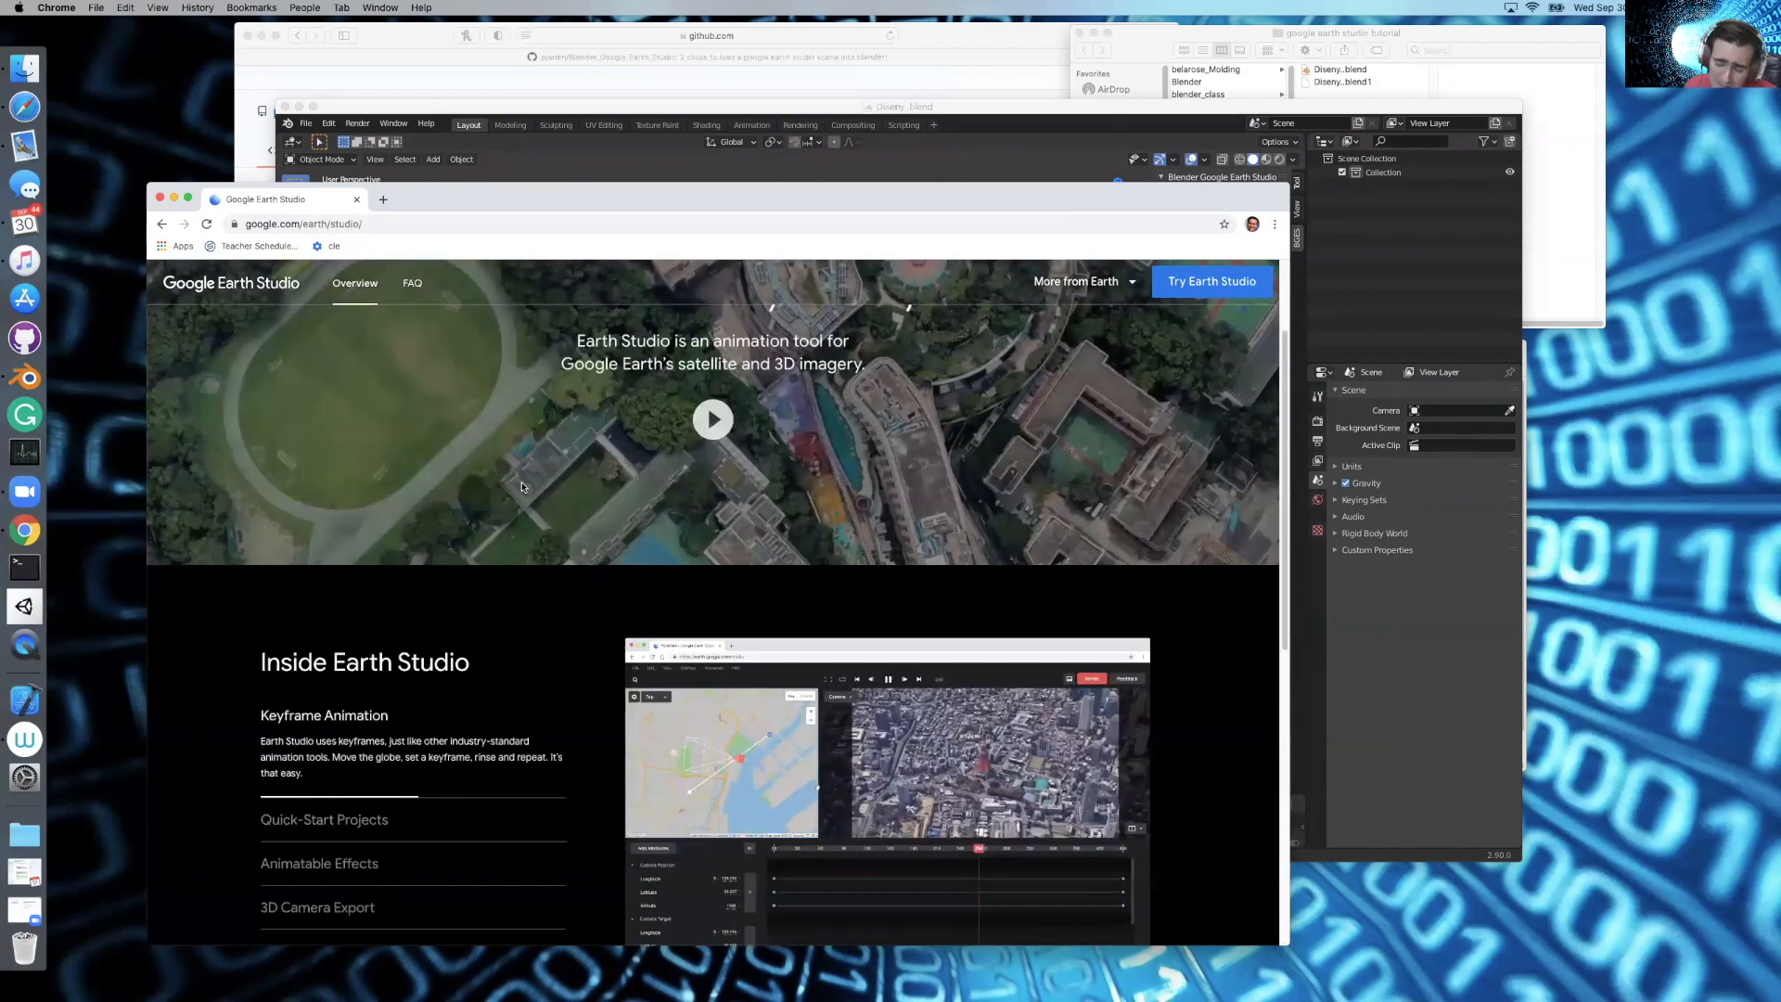
Look over the Earth Studio overview page and its sign-up section, and launch Earth Studio
{"action": "scroll", "coordinate": [775, 465], "scroll_direction": "down", "scroll_amount": 15}
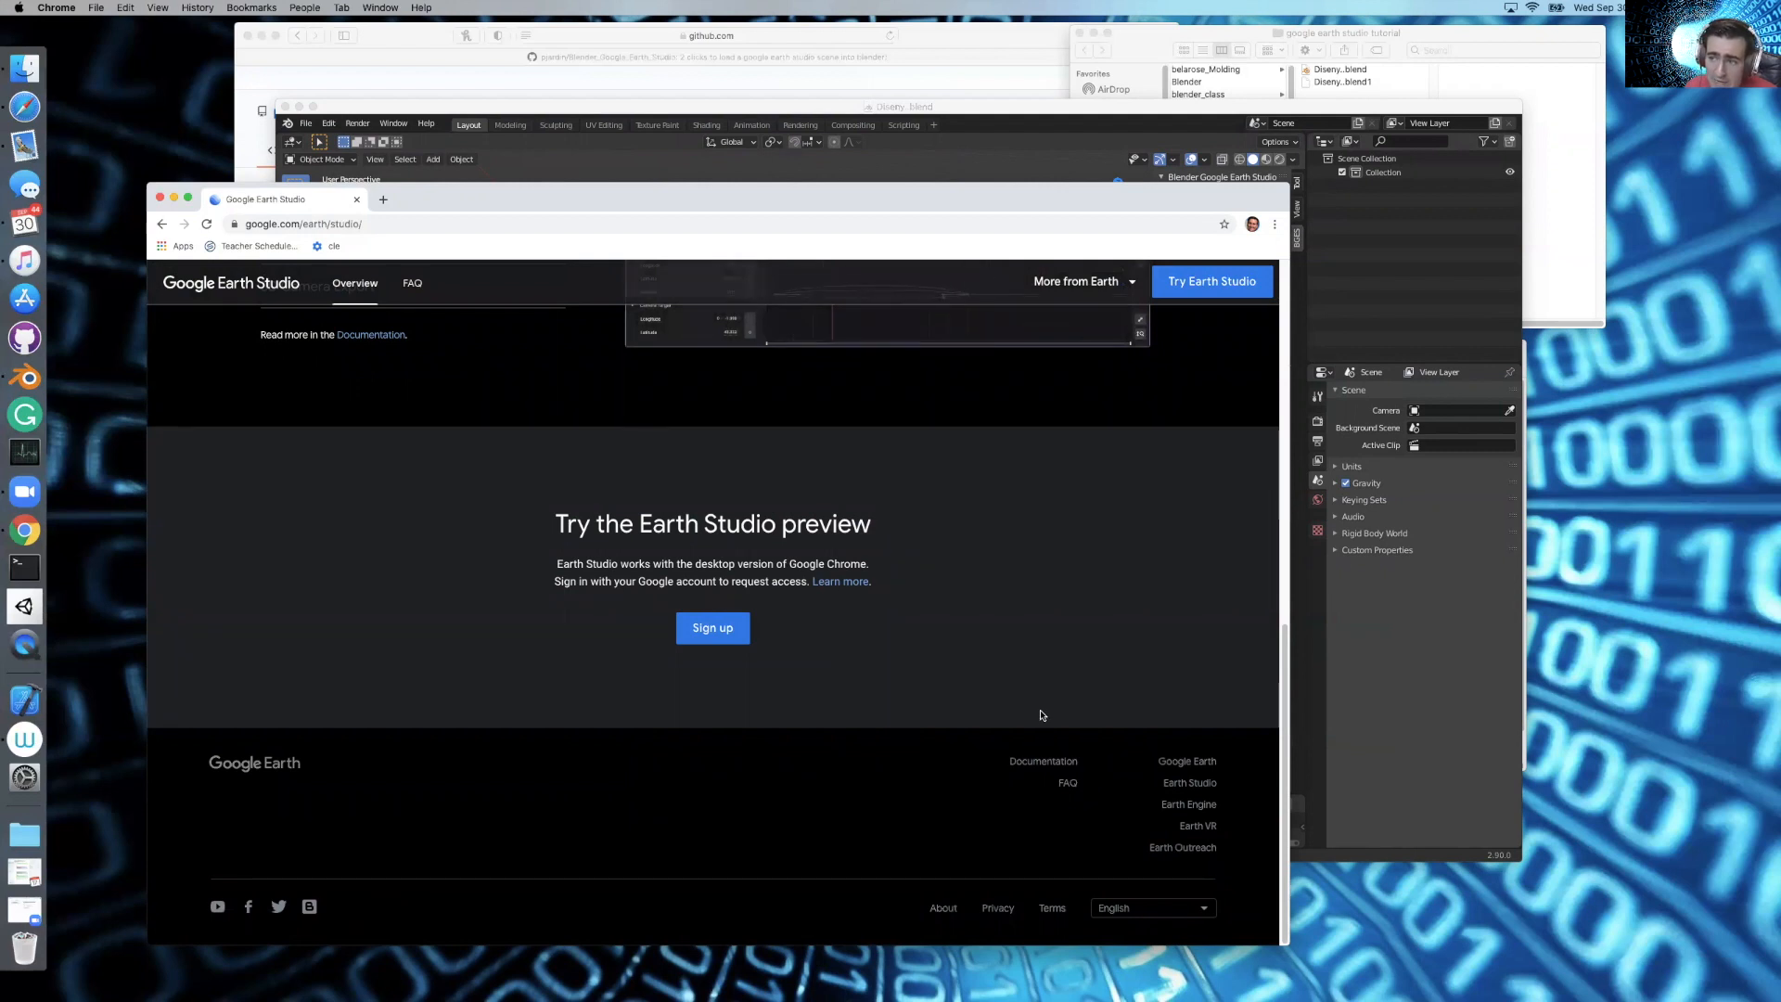
{"action": "scroll", "coordinate": [1041, 715], "scroll_direction": "up", "scroll_amount": 15}
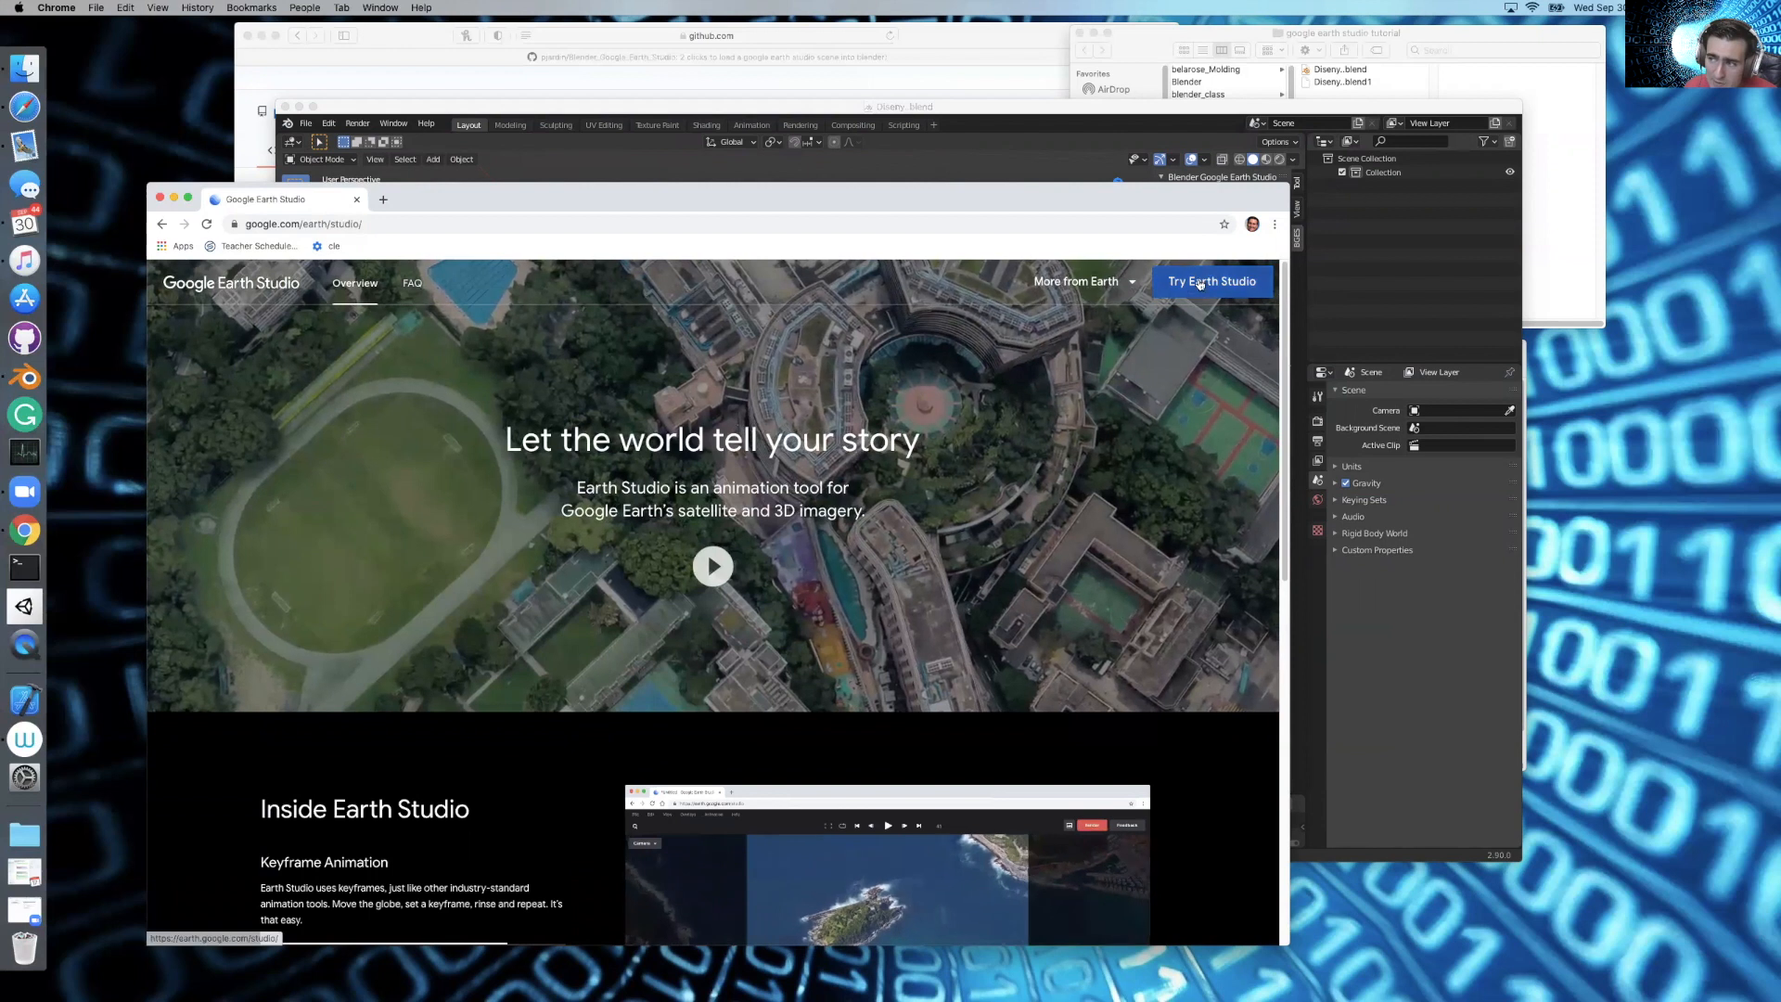
{"action": "left_click", "coordinate": [1199, 282]}
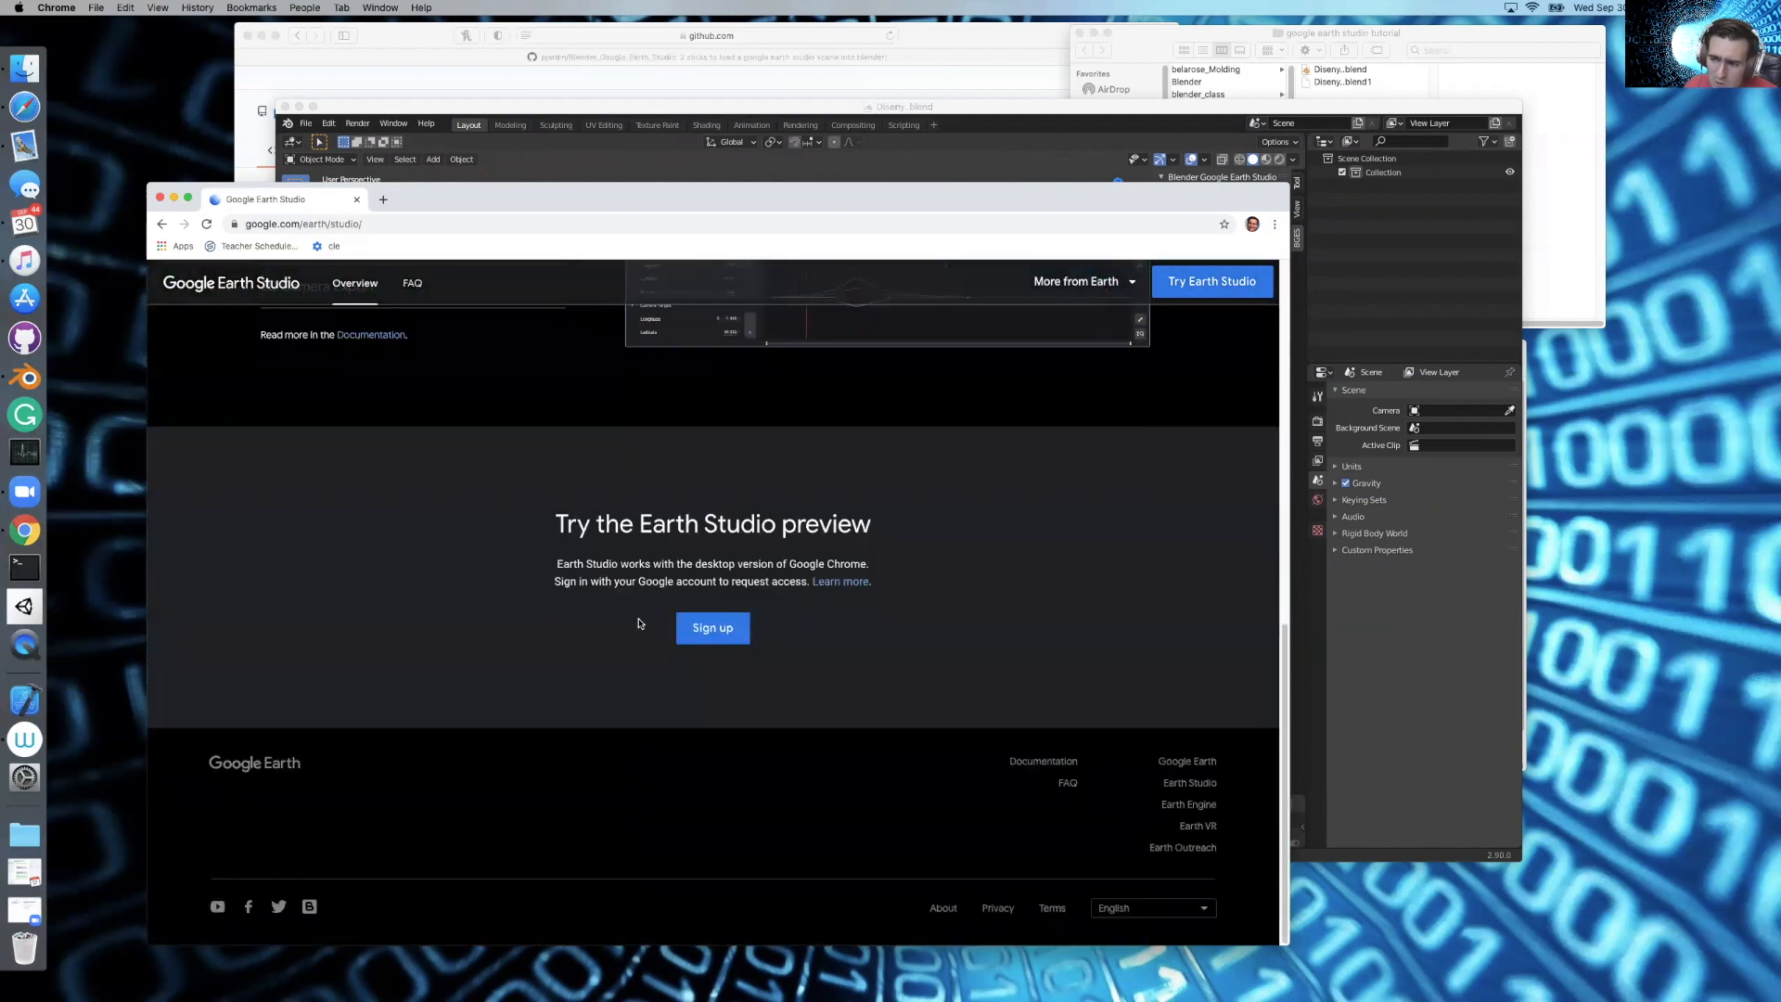
{"action": "left_click", "coordinate": [712, 628]}
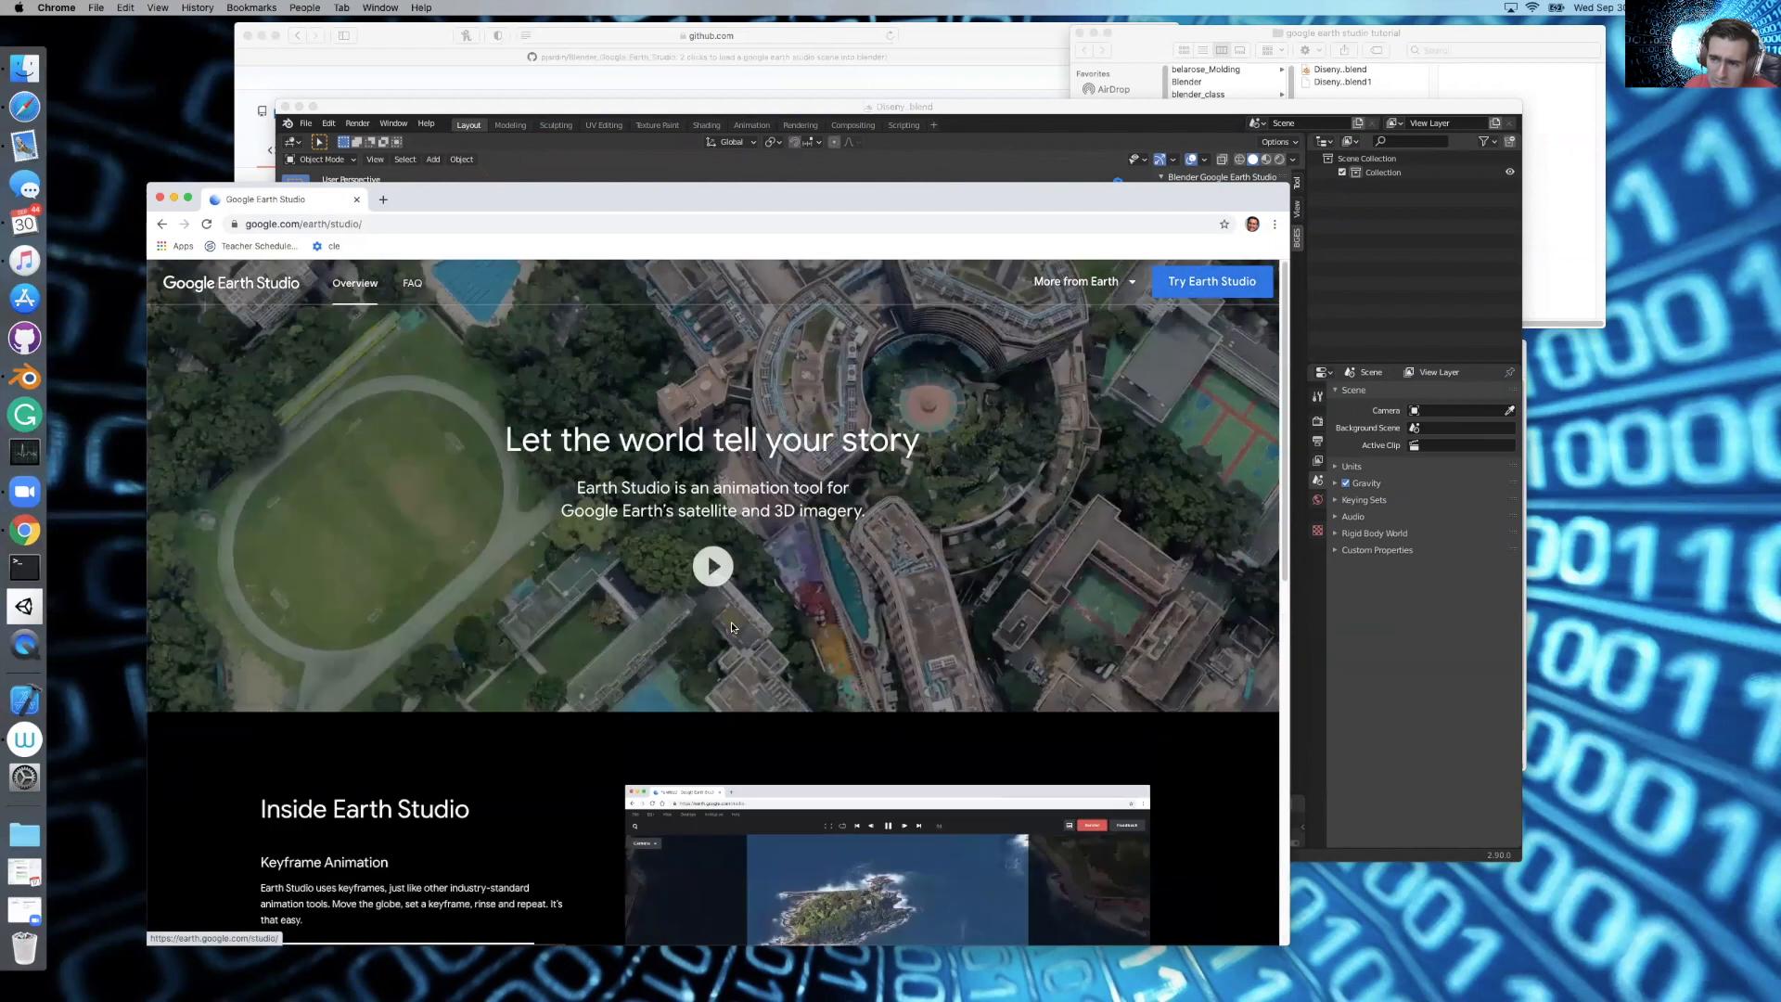
{"action": "left_click", "coordinate": [1195, 289]}
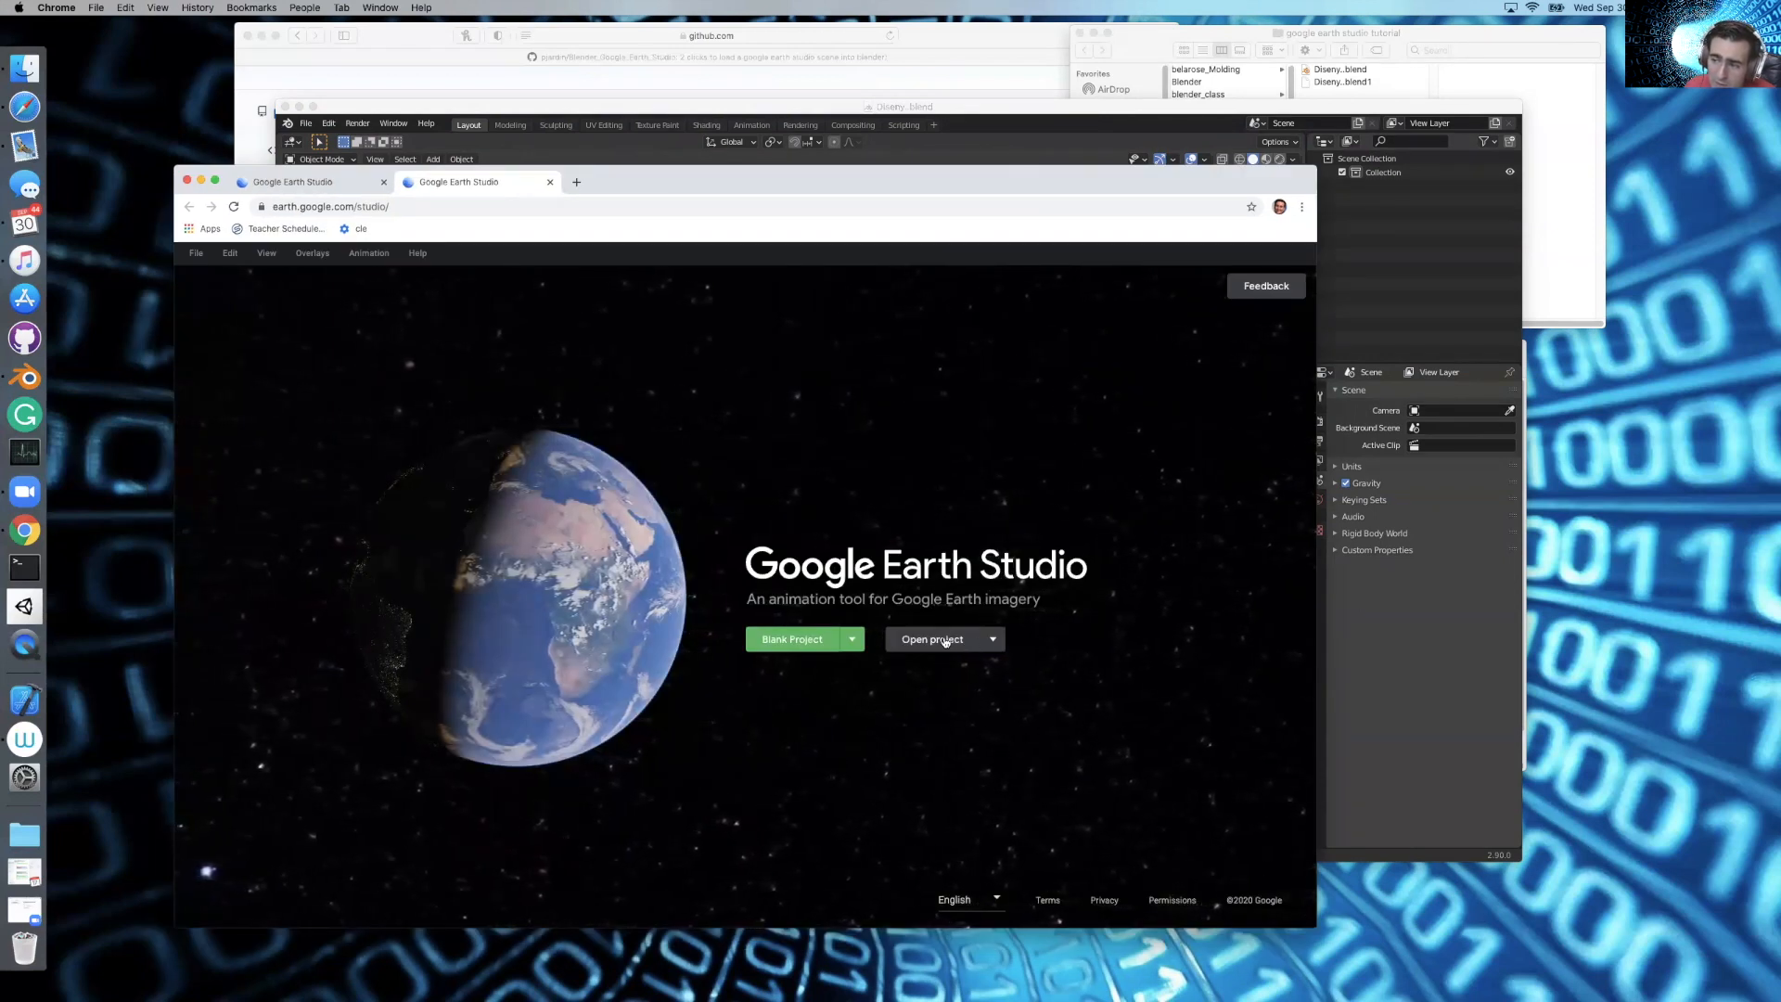
Start a blank project instead of opening an existing one and name it DisneyLand_Blender
{"action": "left_click", "coordinate": [992, 639]}
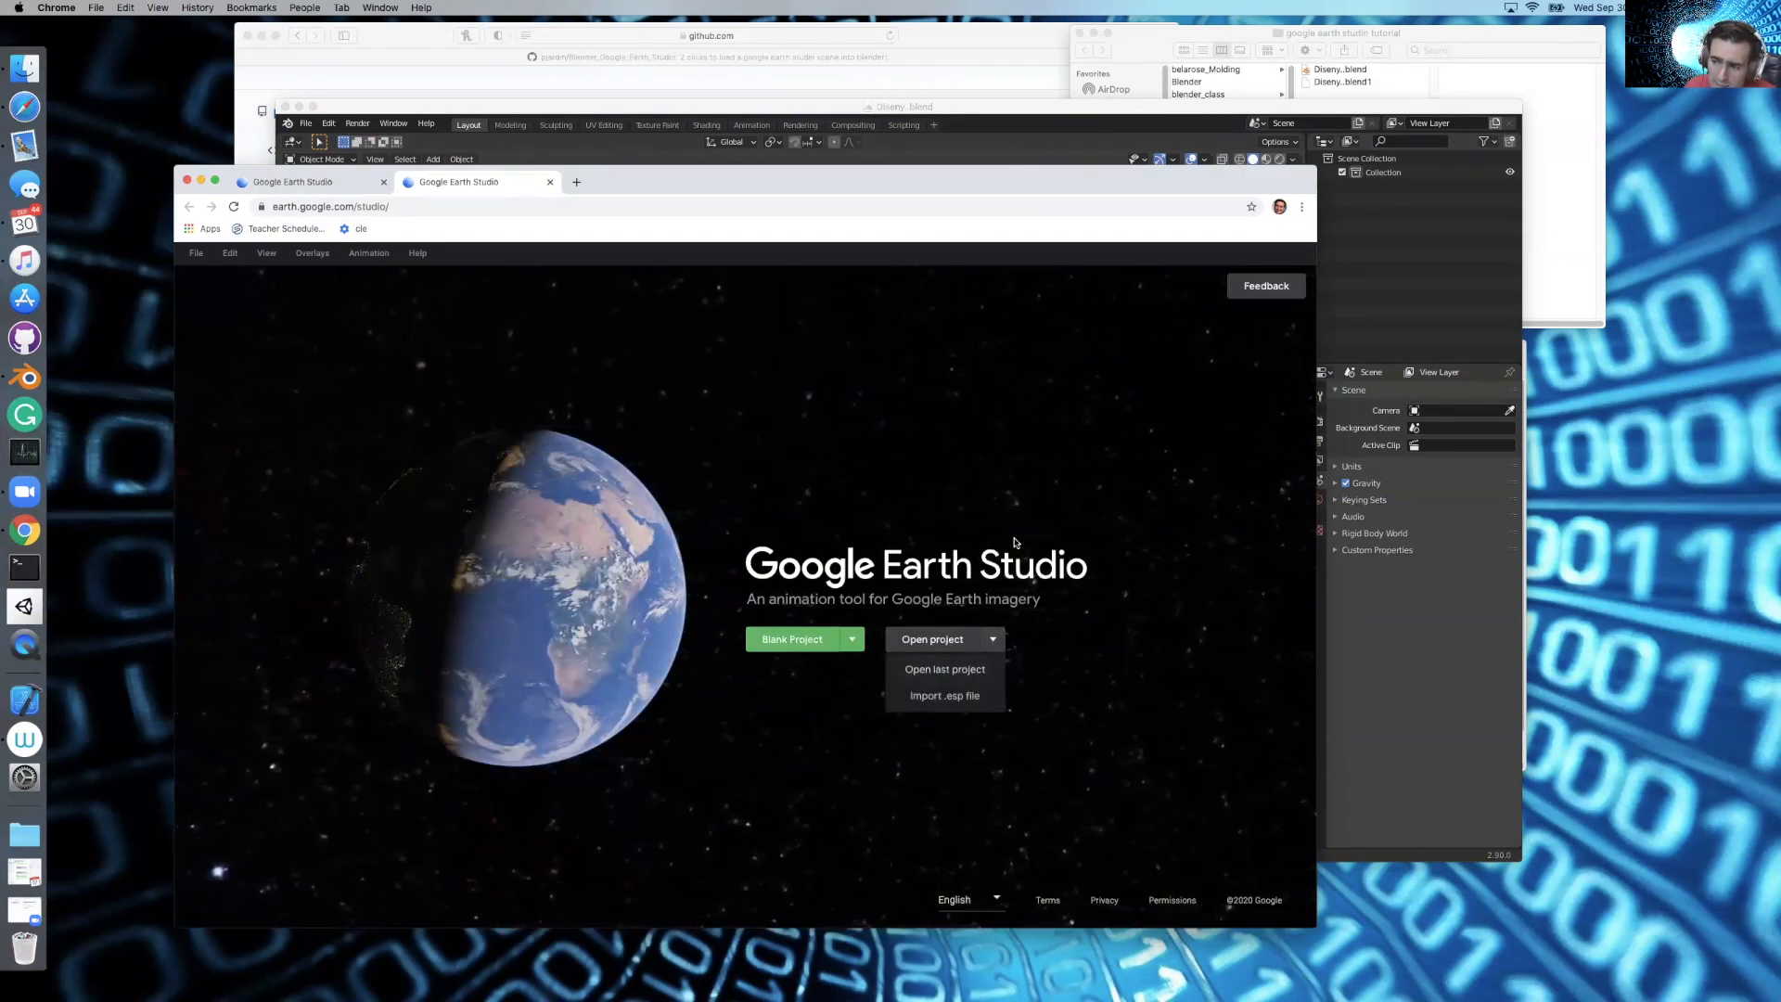
{"action": "left_click", "coordinate": [923, 646]}
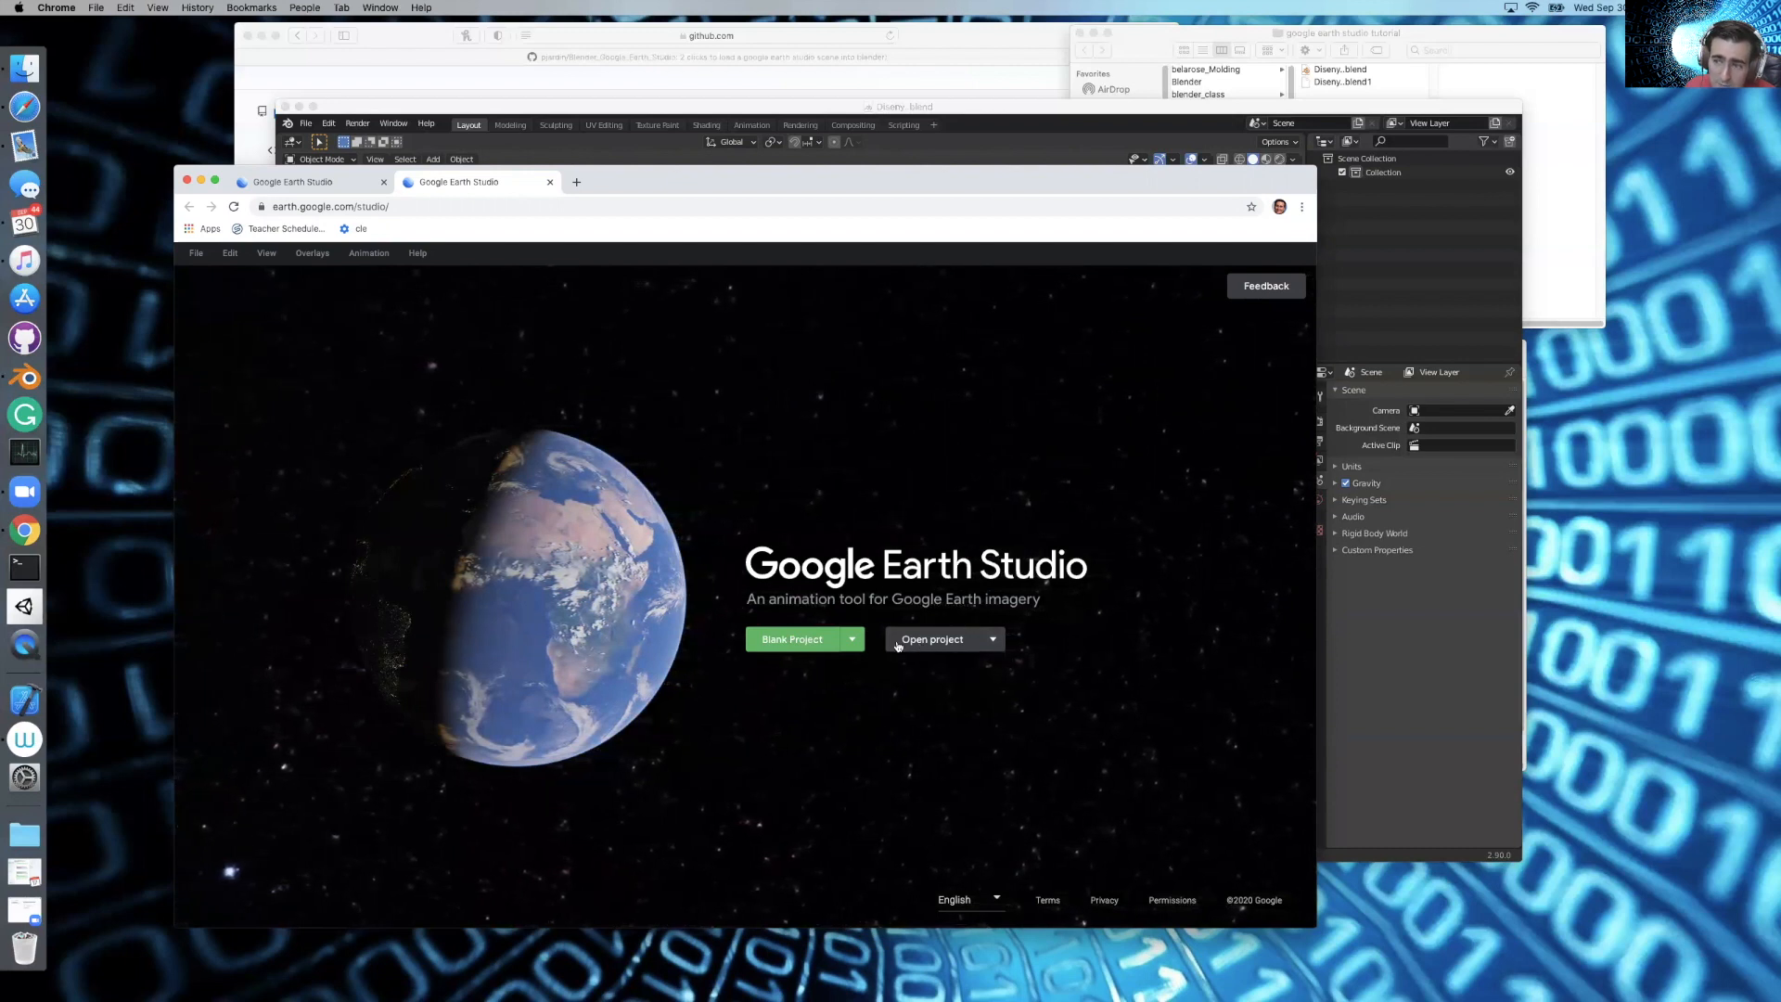
{"action": "left_click", "coordinate": [800, 642]}
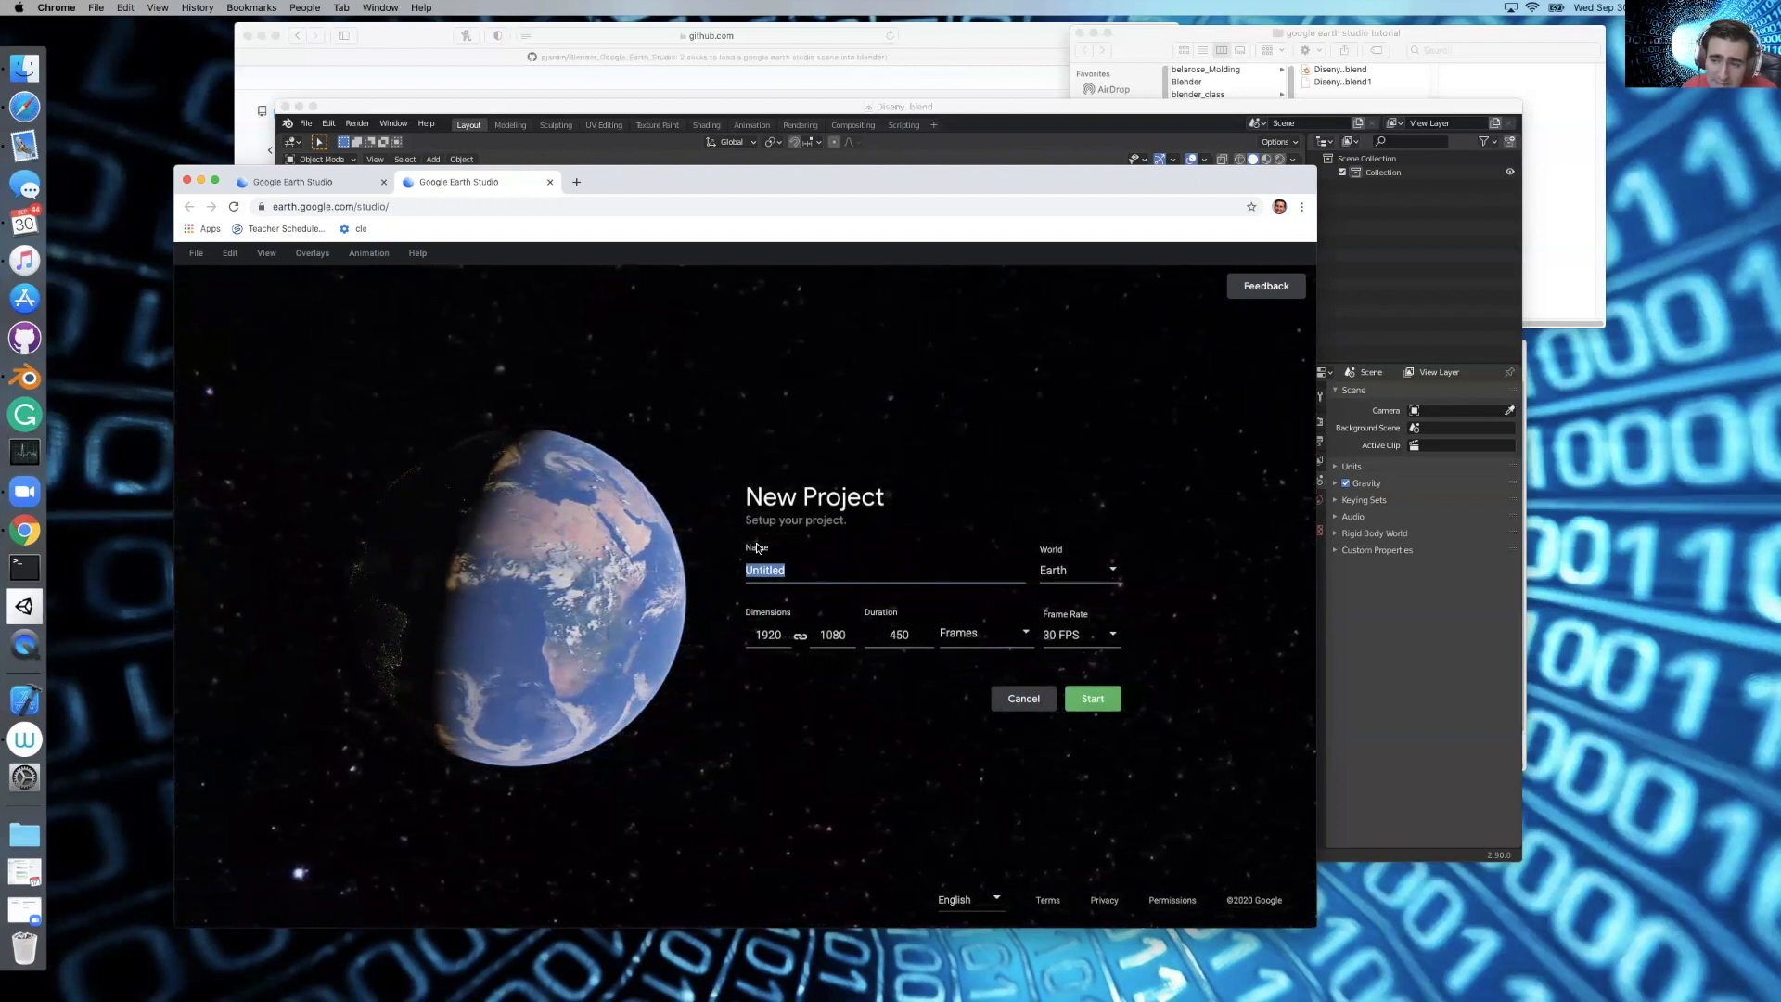
{"action": "type", "text": "Disney"}
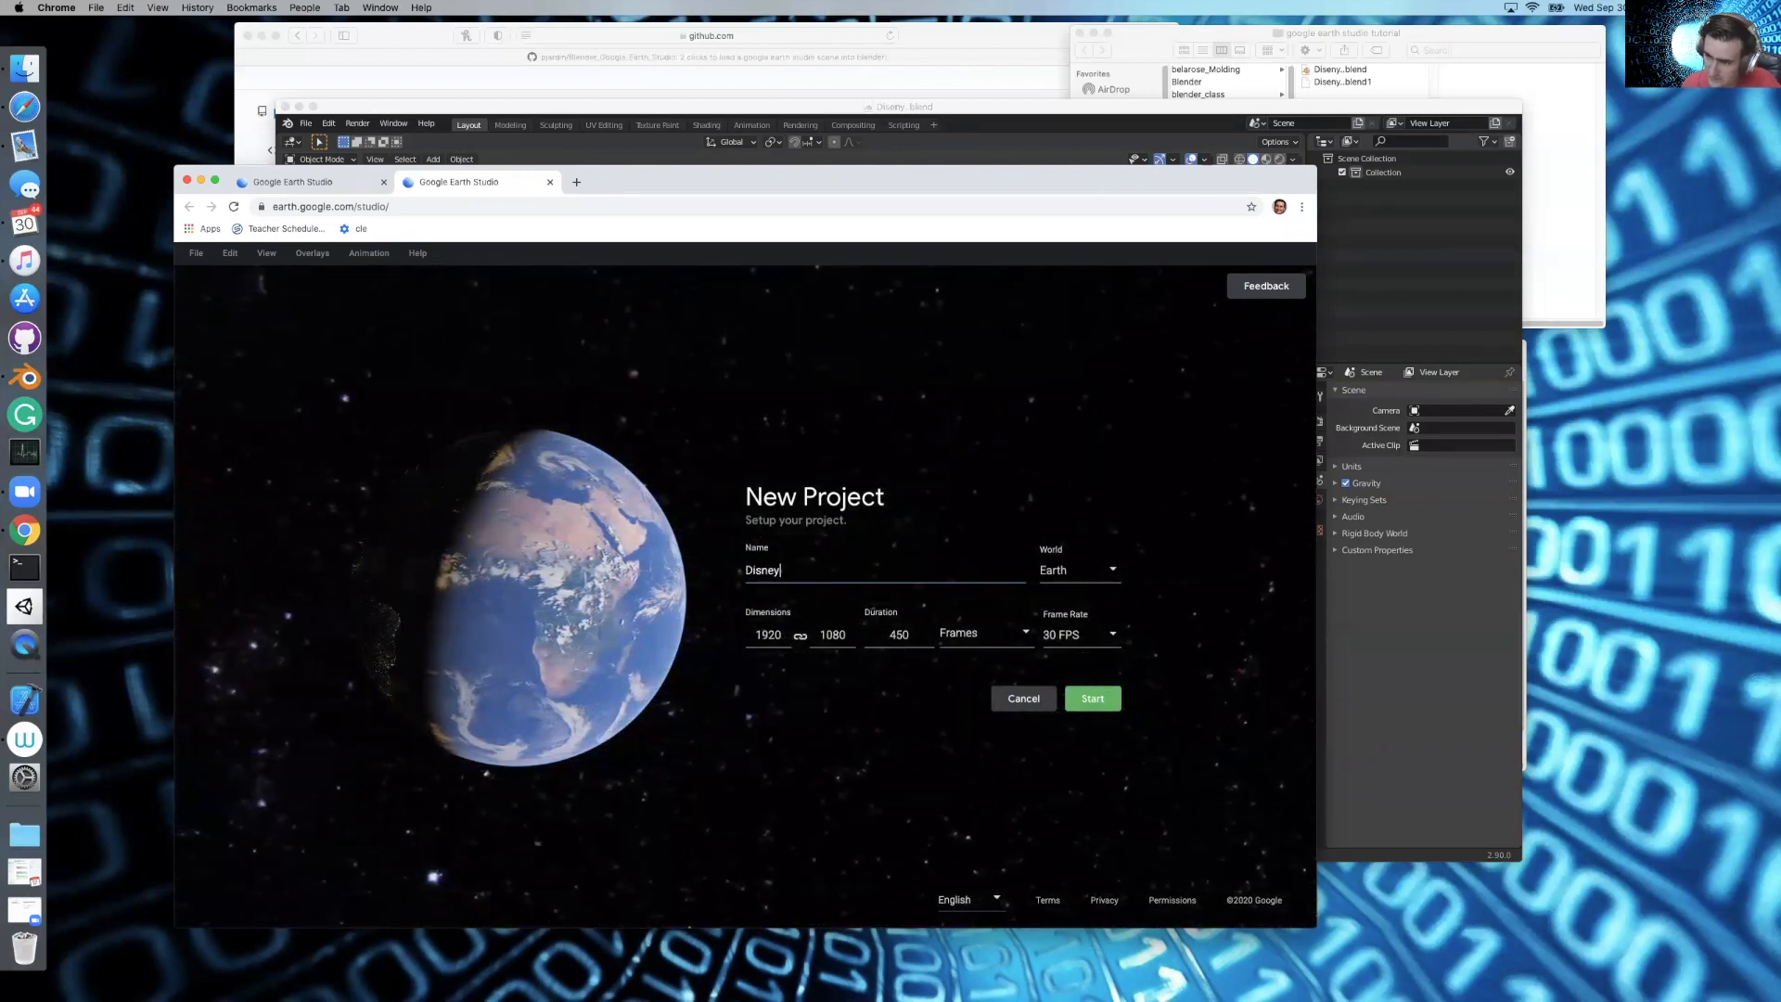
{"action": "type", "text": "Land"}
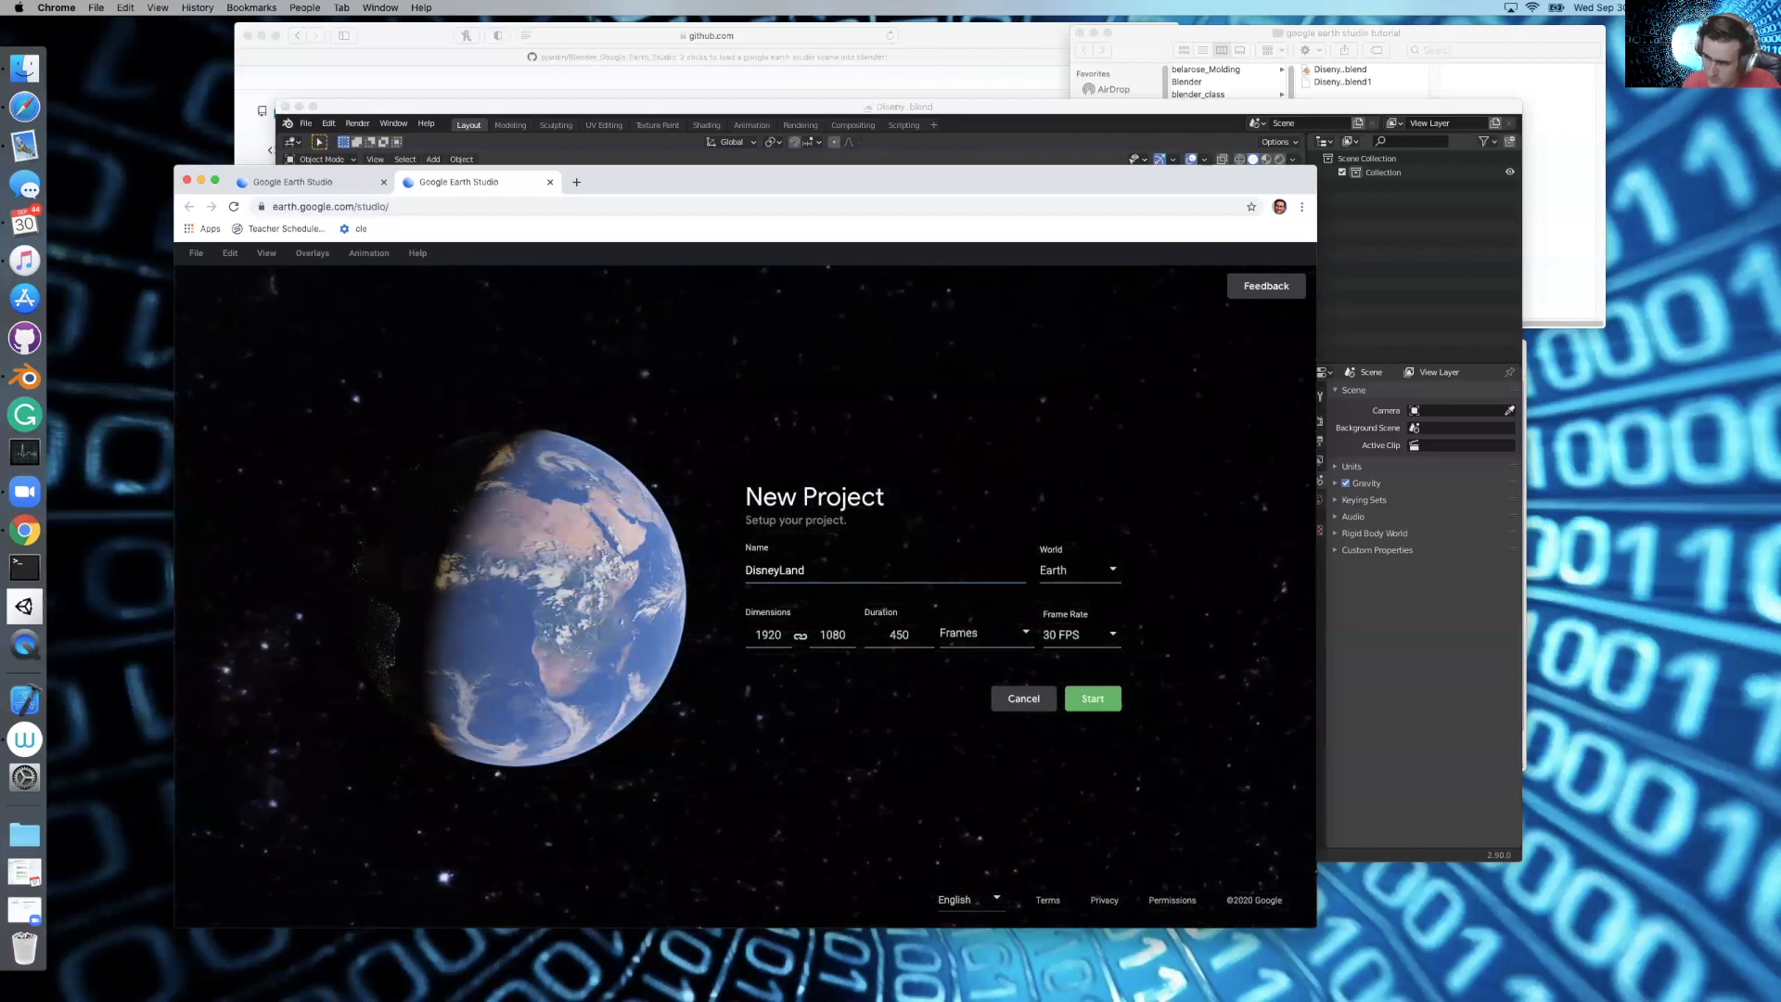
{"action": "type", "text": "_"}
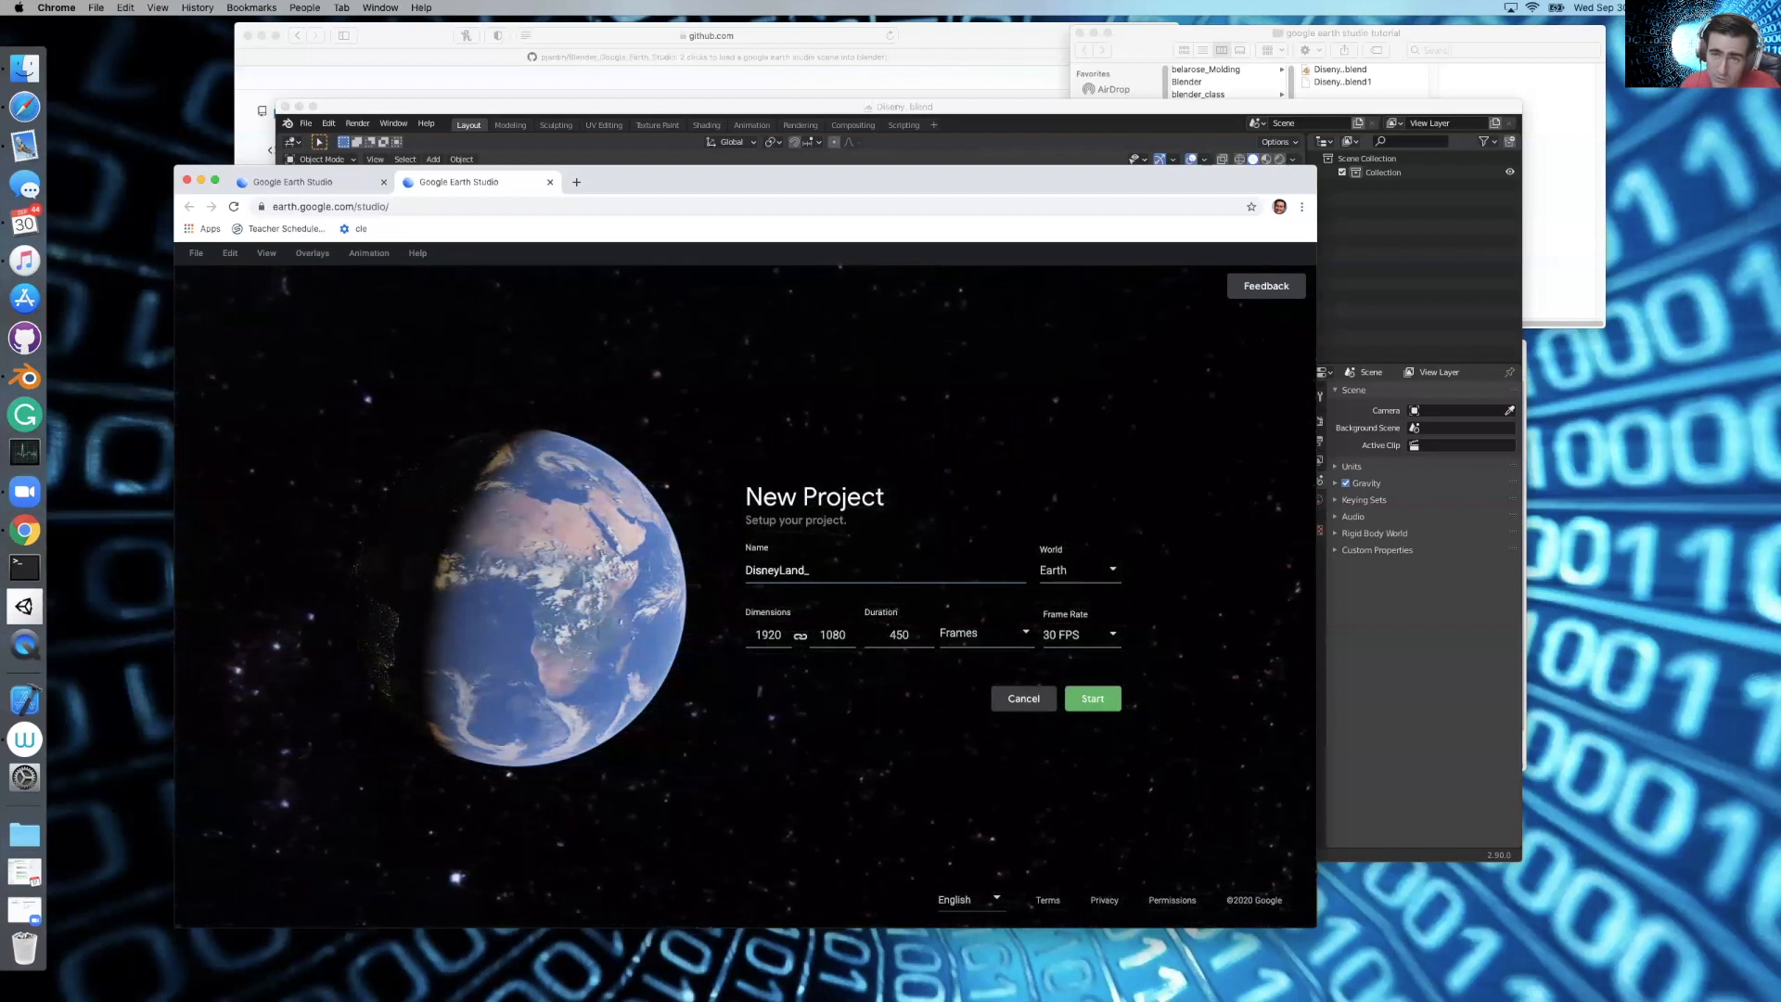
{"action": "type", "text": "Blender"}
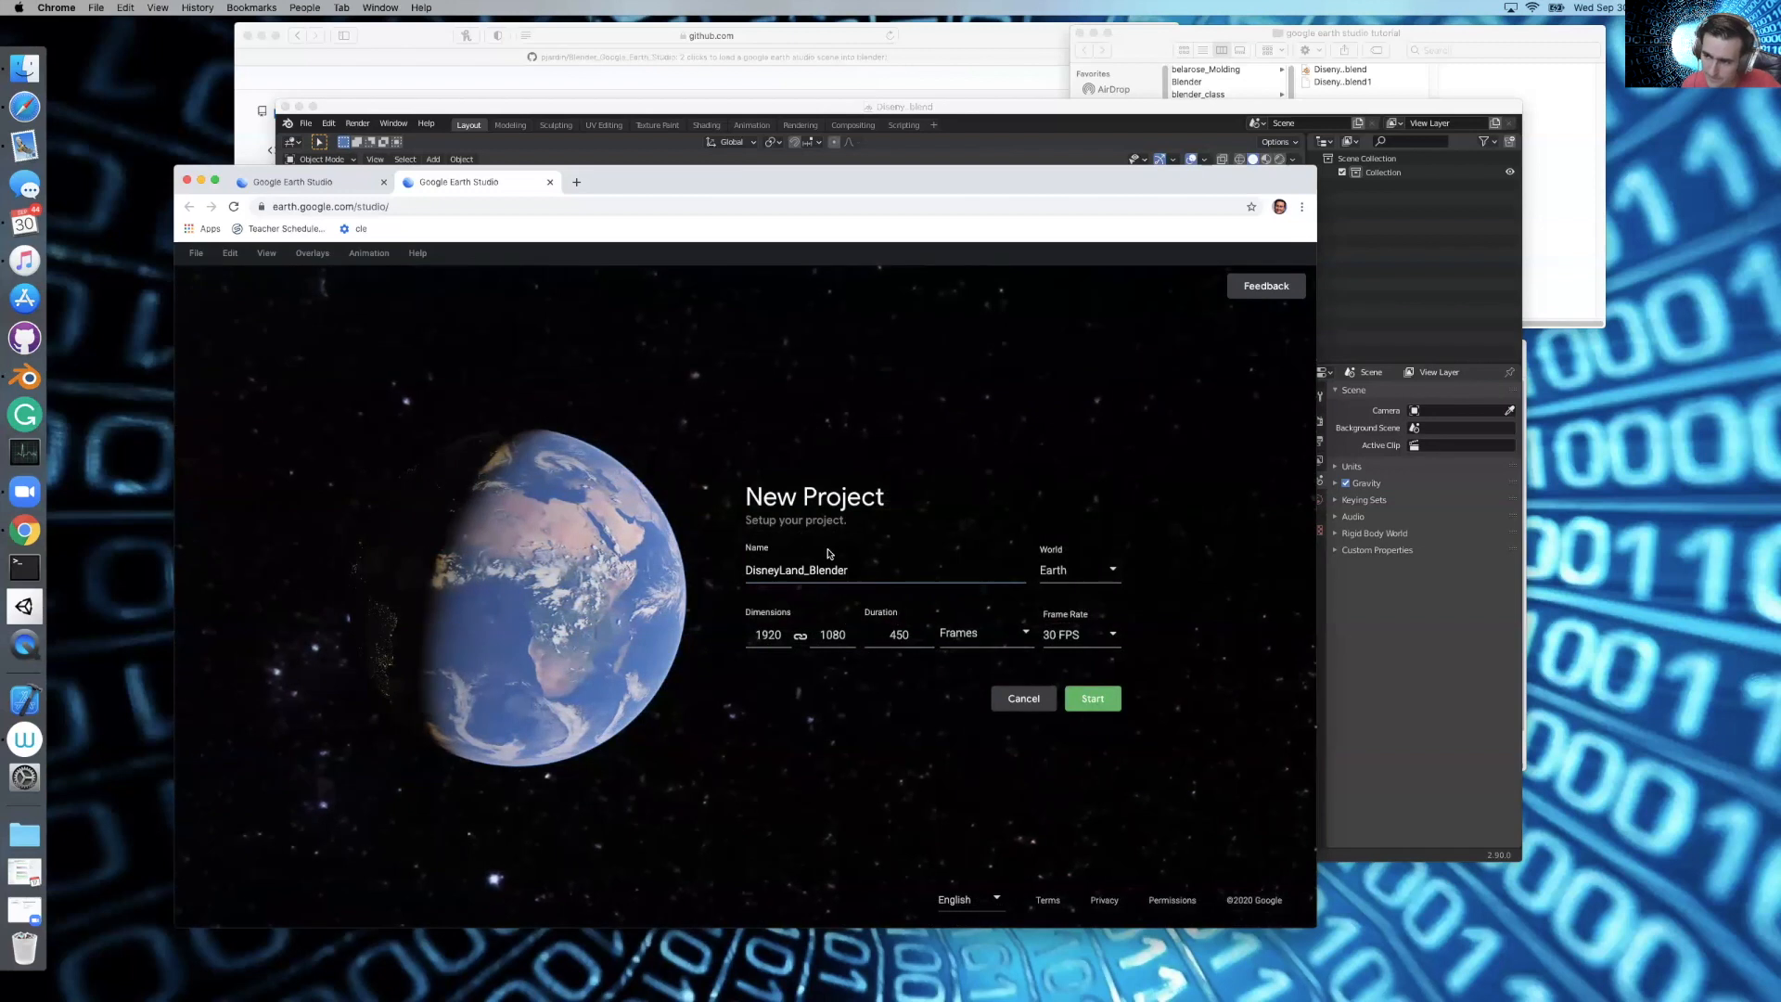
Set the new project's frame rate to 24 FPS
{"action": "double_click", "coordinate": [759, 570]}
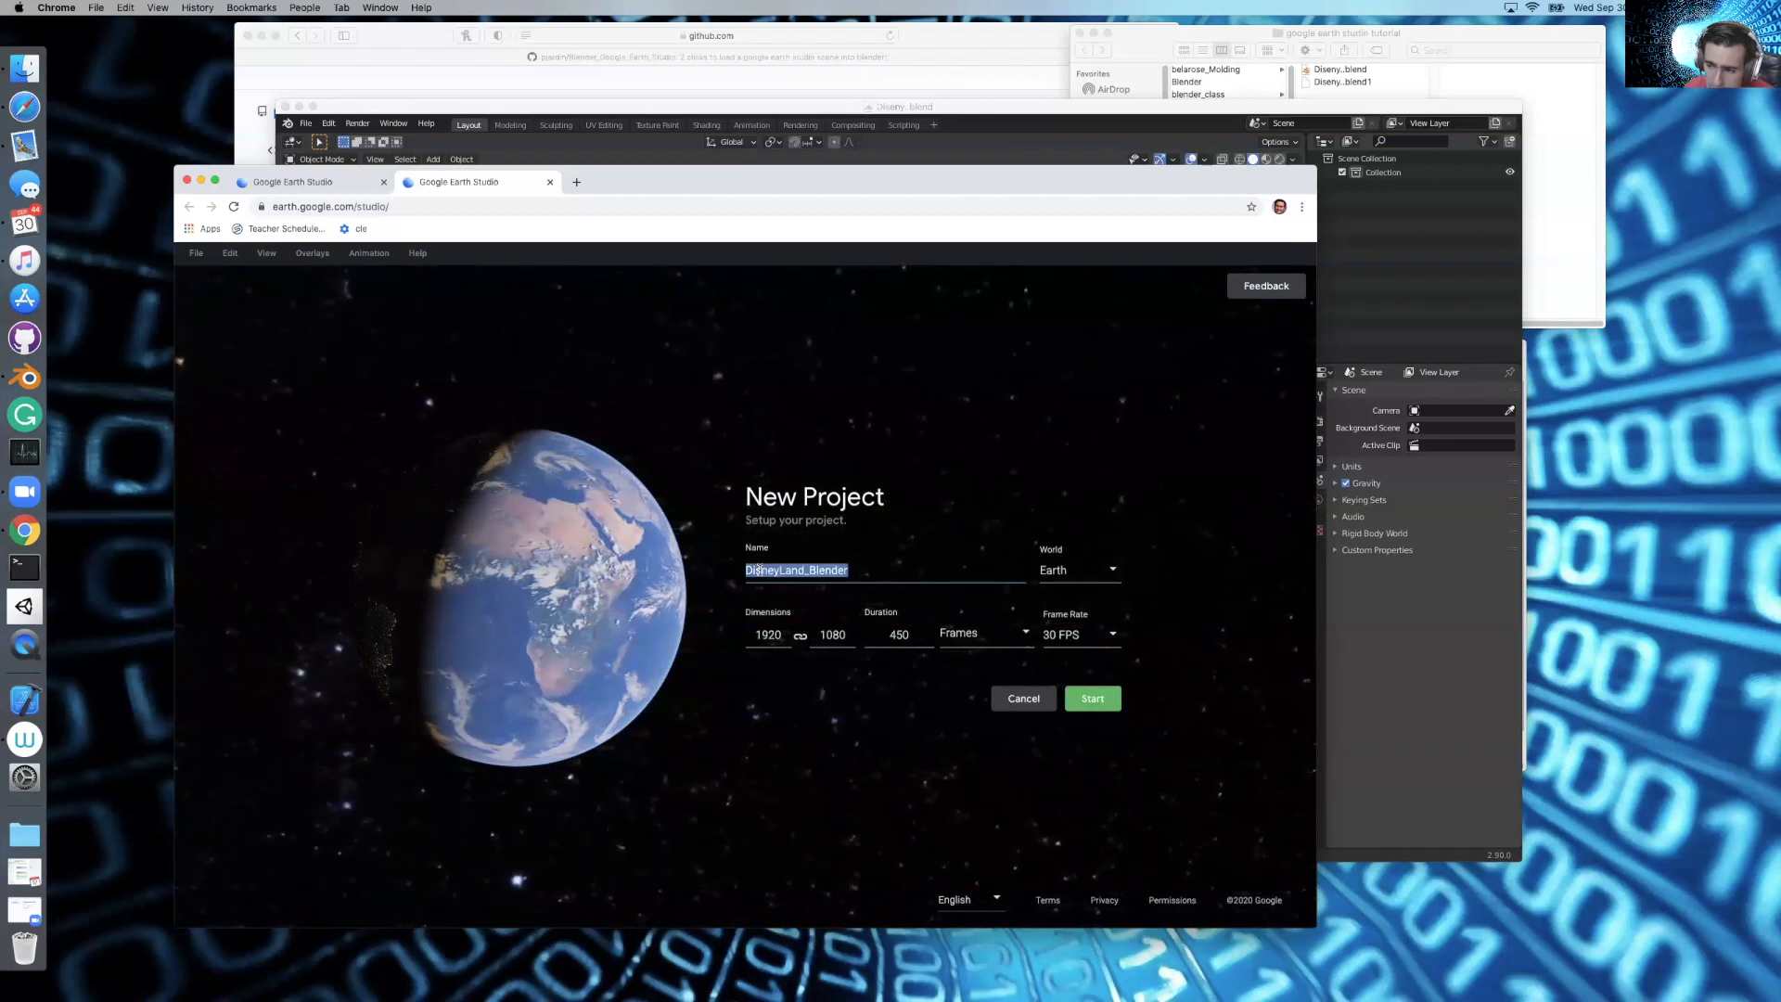
{"action": "left_click", "coordinate": [1089, 632]}
{"action": "left_click", "coordinate": [1086, 671]}
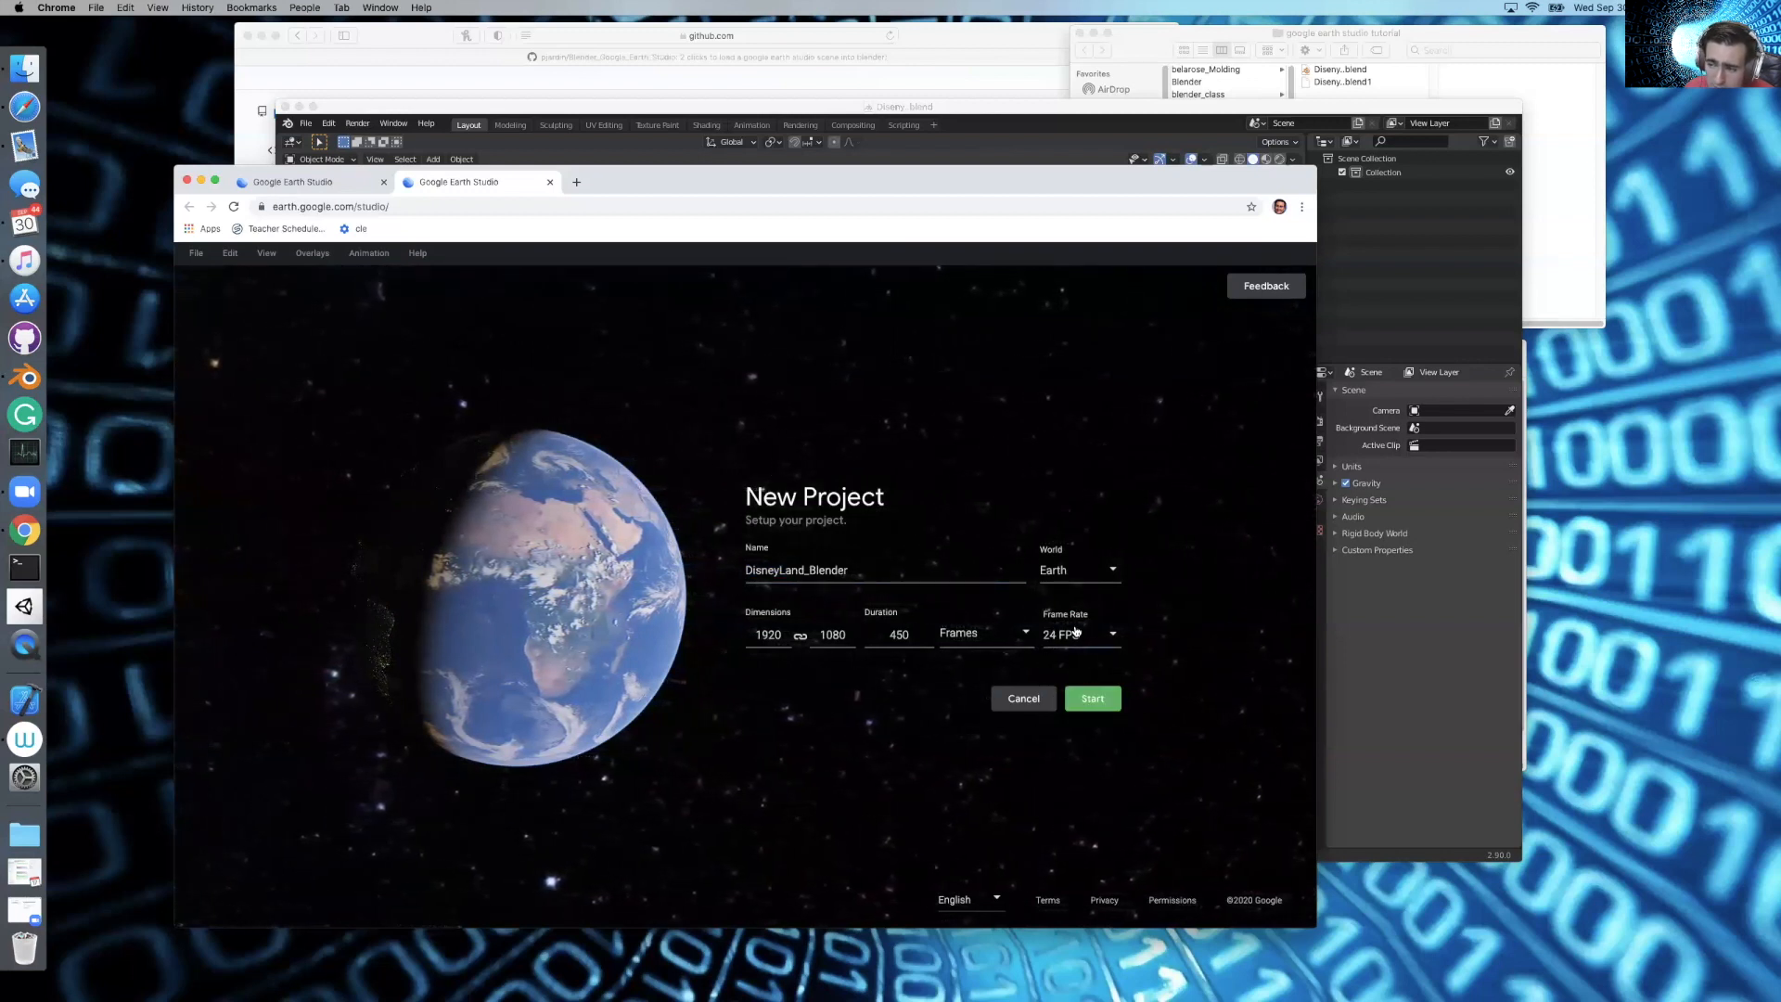
{"action": "left_click", "coordinate": [1076, 632]}
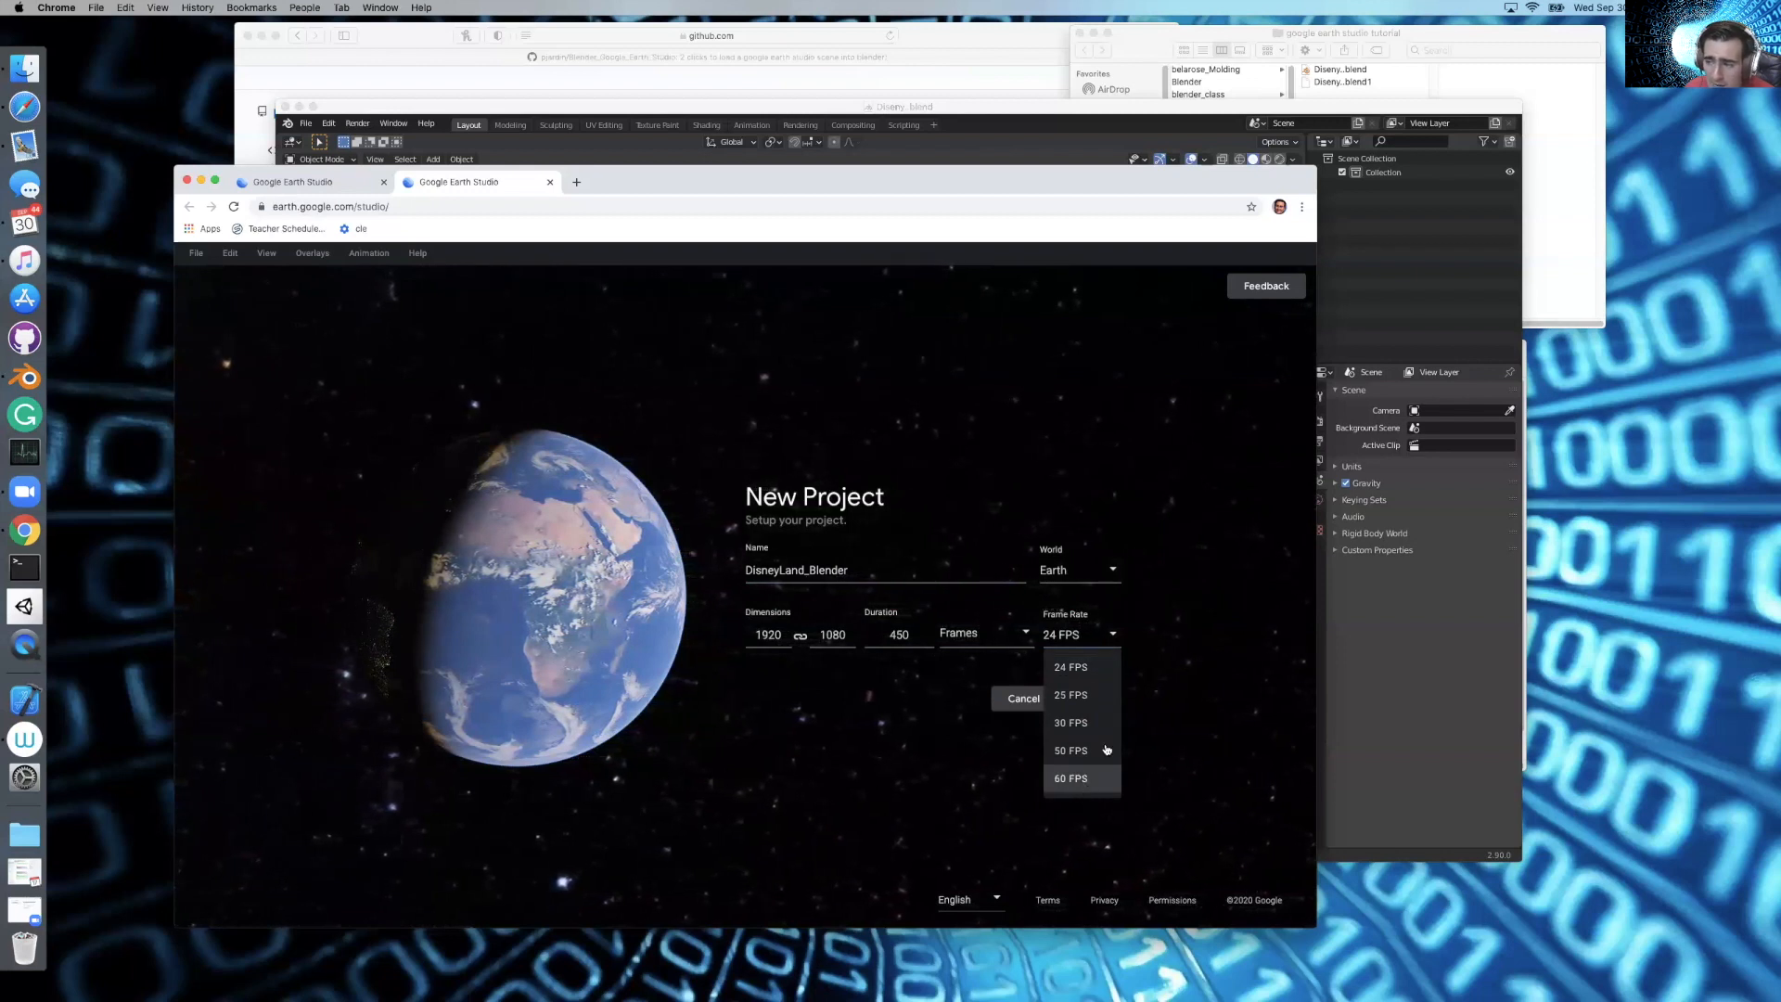
{"action": "left_click", "coordinate": [1197, 629]}
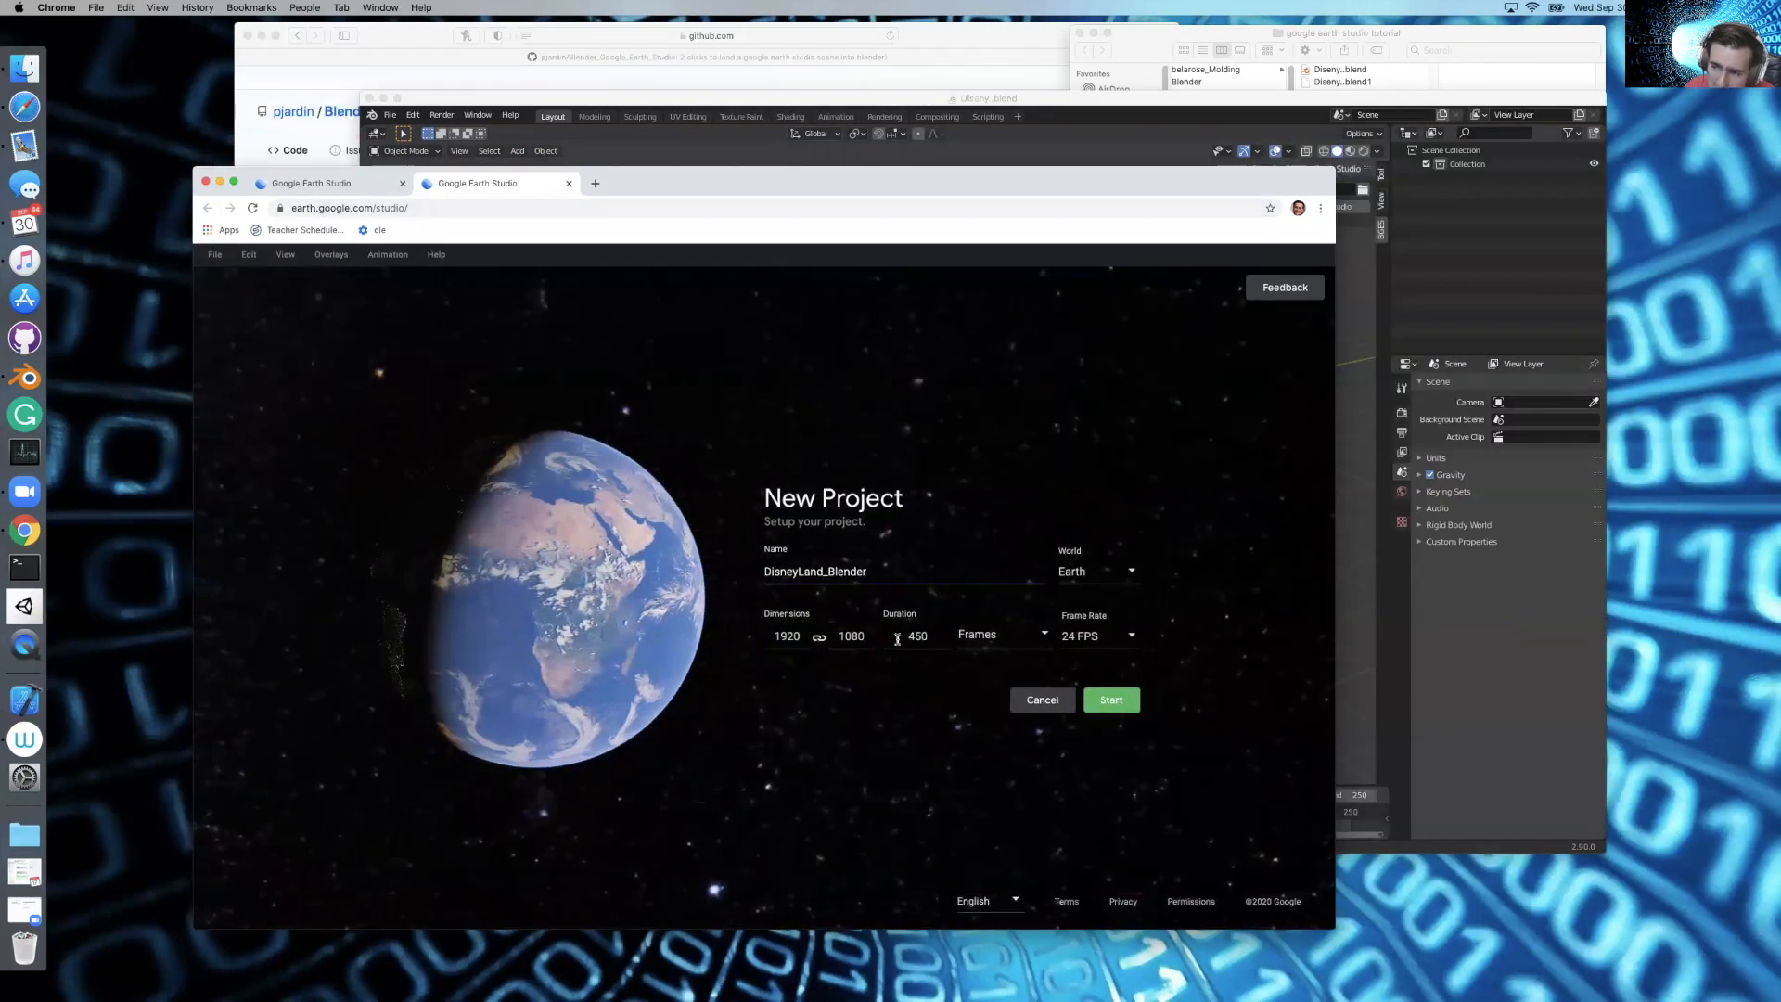
Keep the project name and the 450-frame duration, and start the new project
{"action": "double_click", "coordinate": [902, 639]}
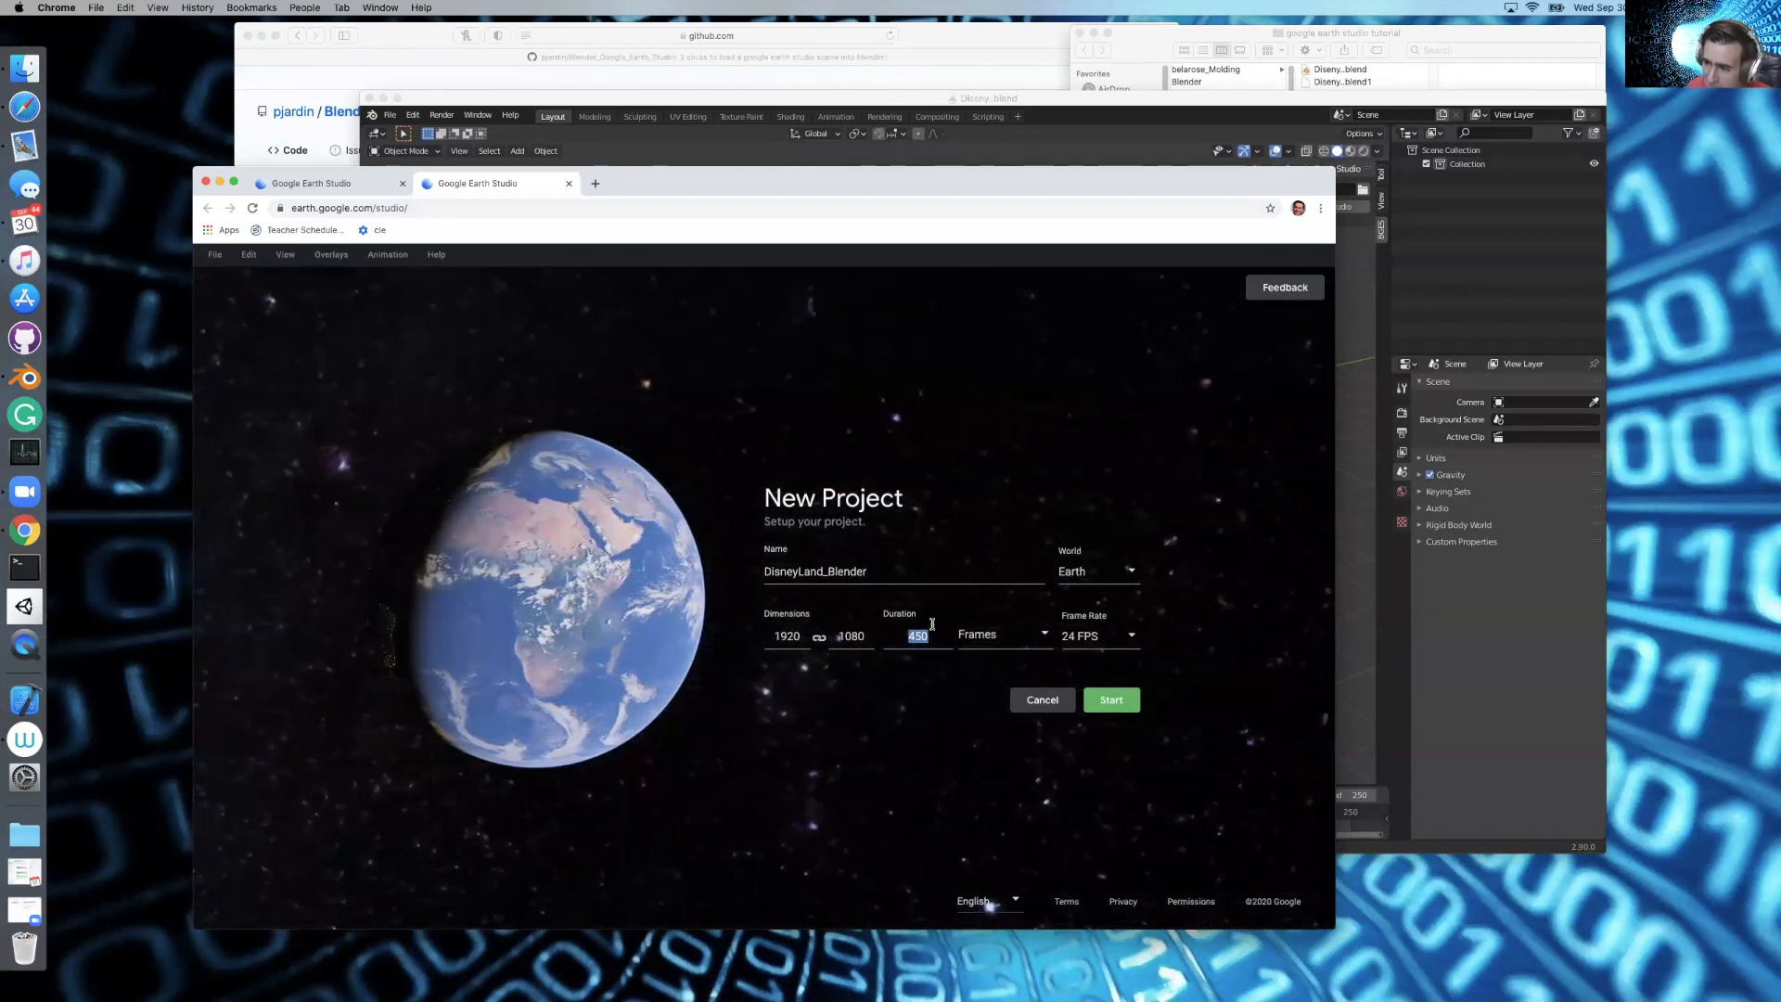
{"action": "double_click", "coordinate": [794, 560]}
{"action": "left_click", "coordinate": [808, 570]}
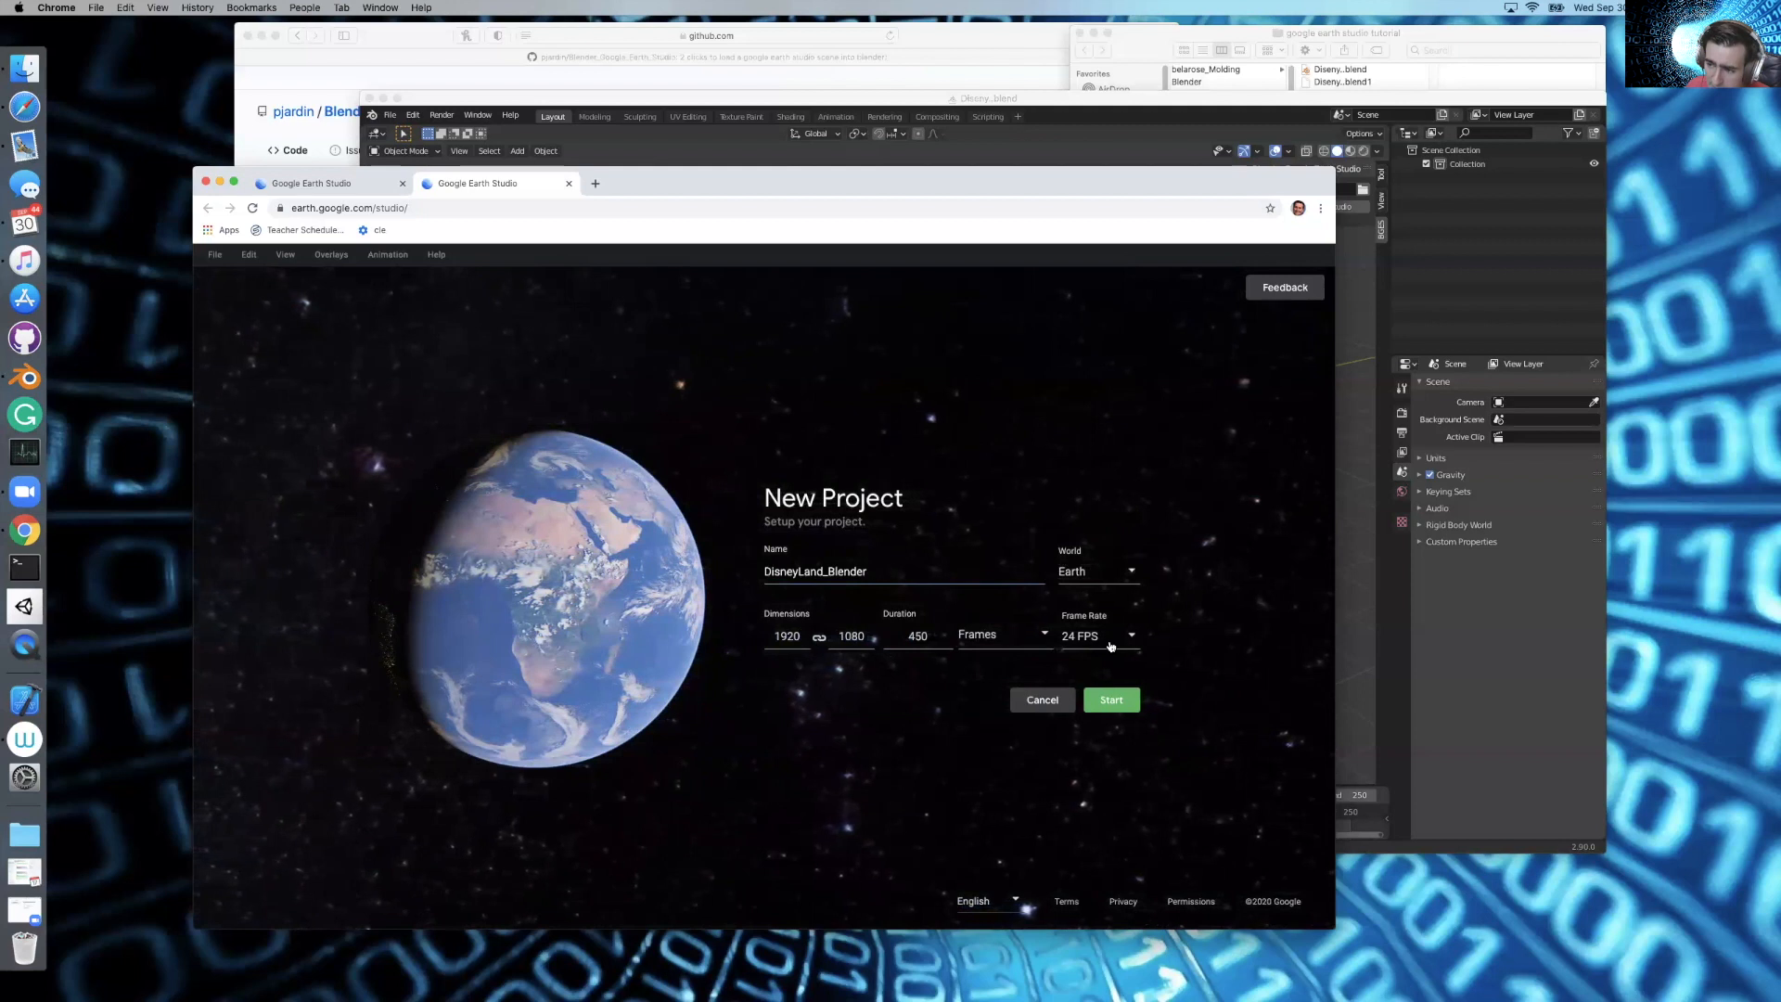
{"action": "double_click", "coordinate": [912, 631]}
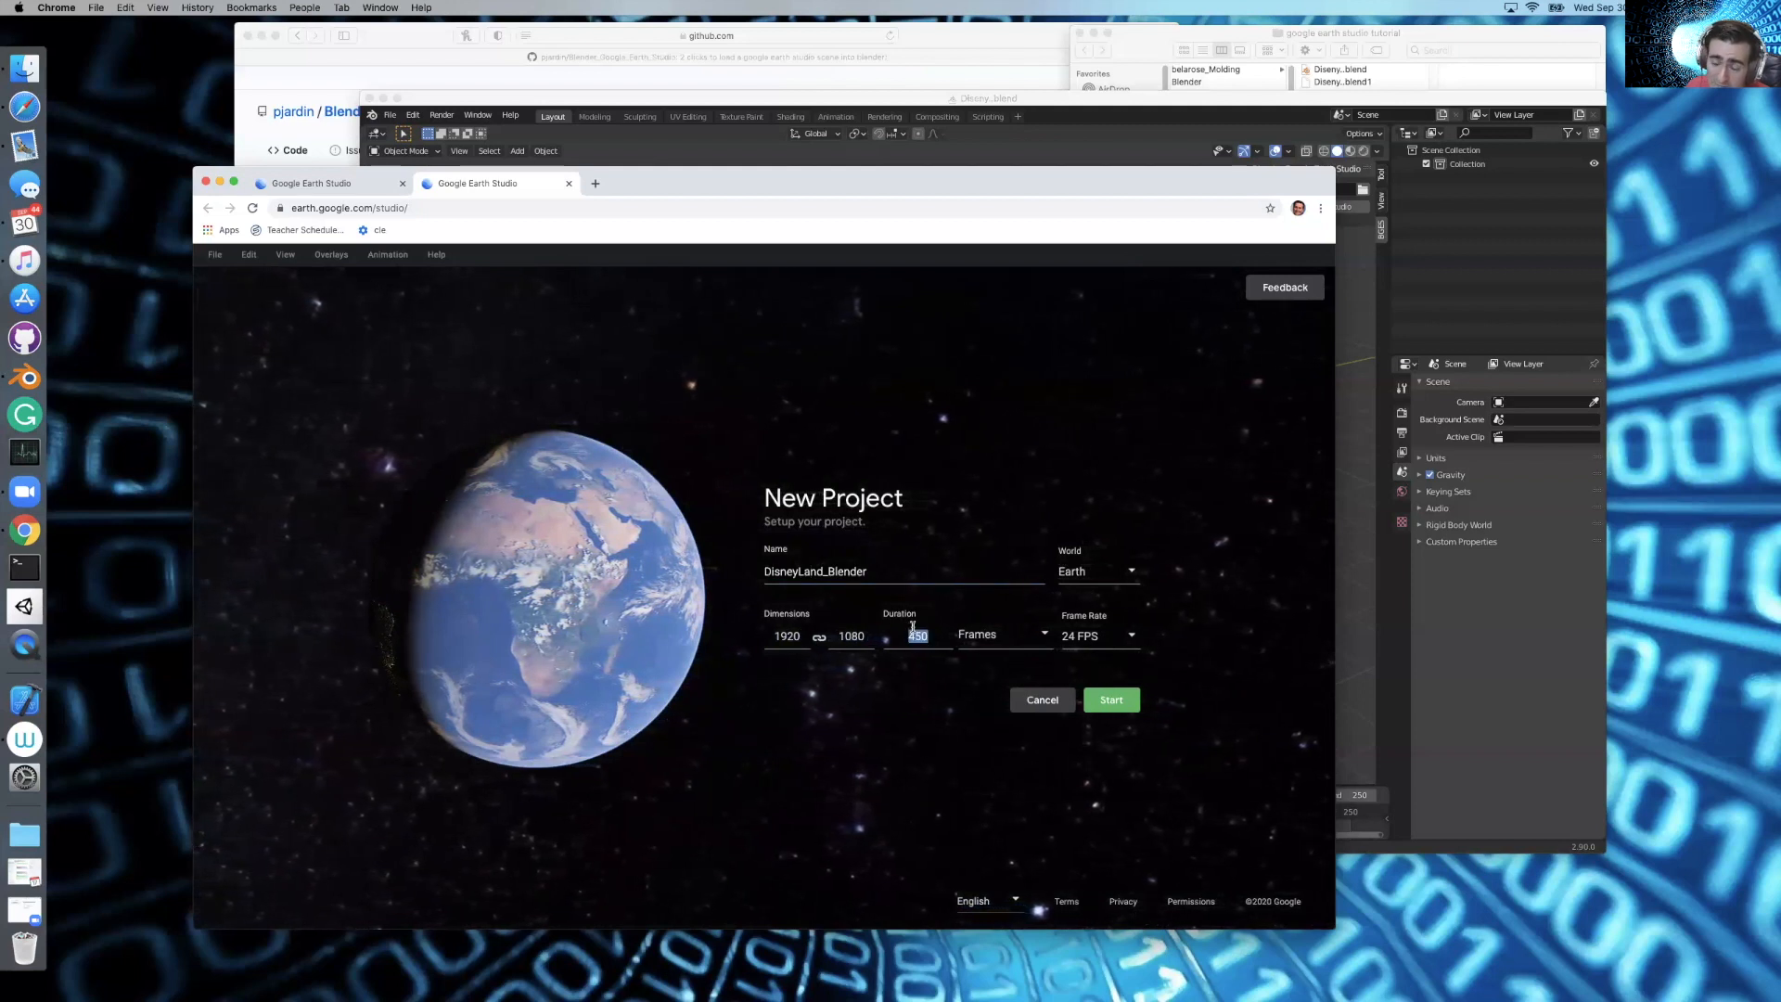
{"action": "left_click", "coordinate": [1066, 665]}
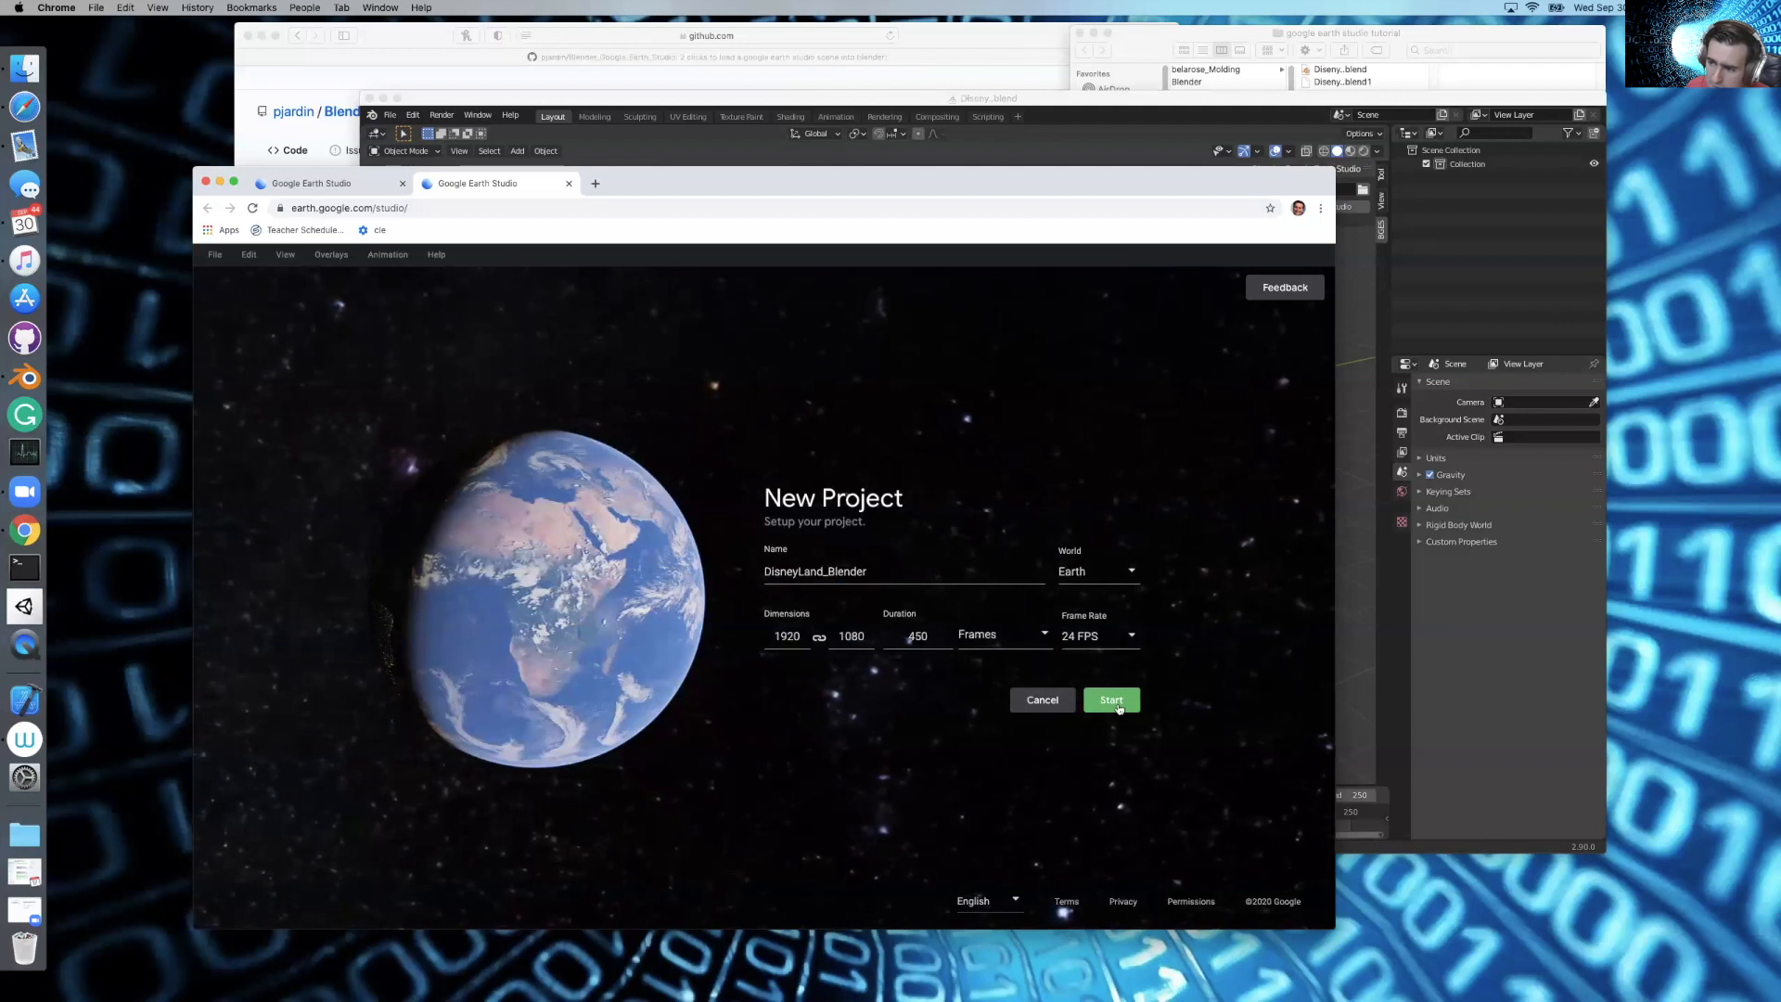
{"action": "left_click", "coordinate": [1113, 701]}
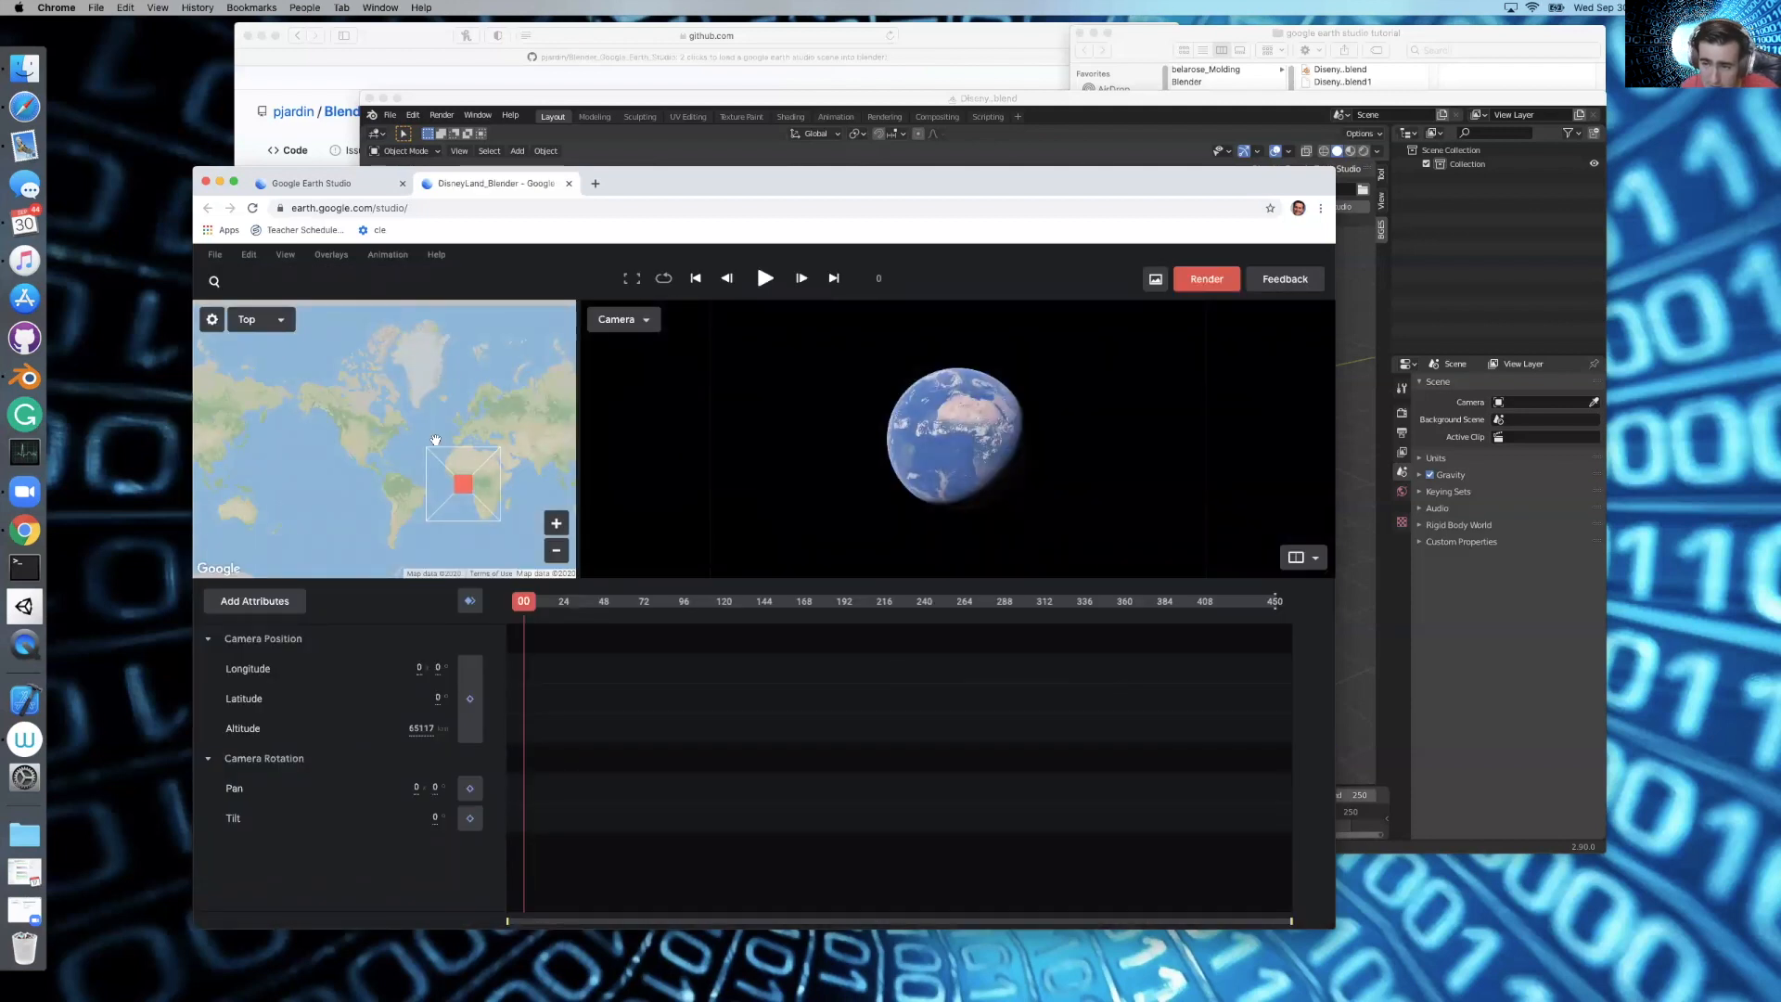
Search for Disneyland and move the camera to the Downtown Disney District on Disneyland Drive
{"action": "left_click", "coordinate": [214, 281]}
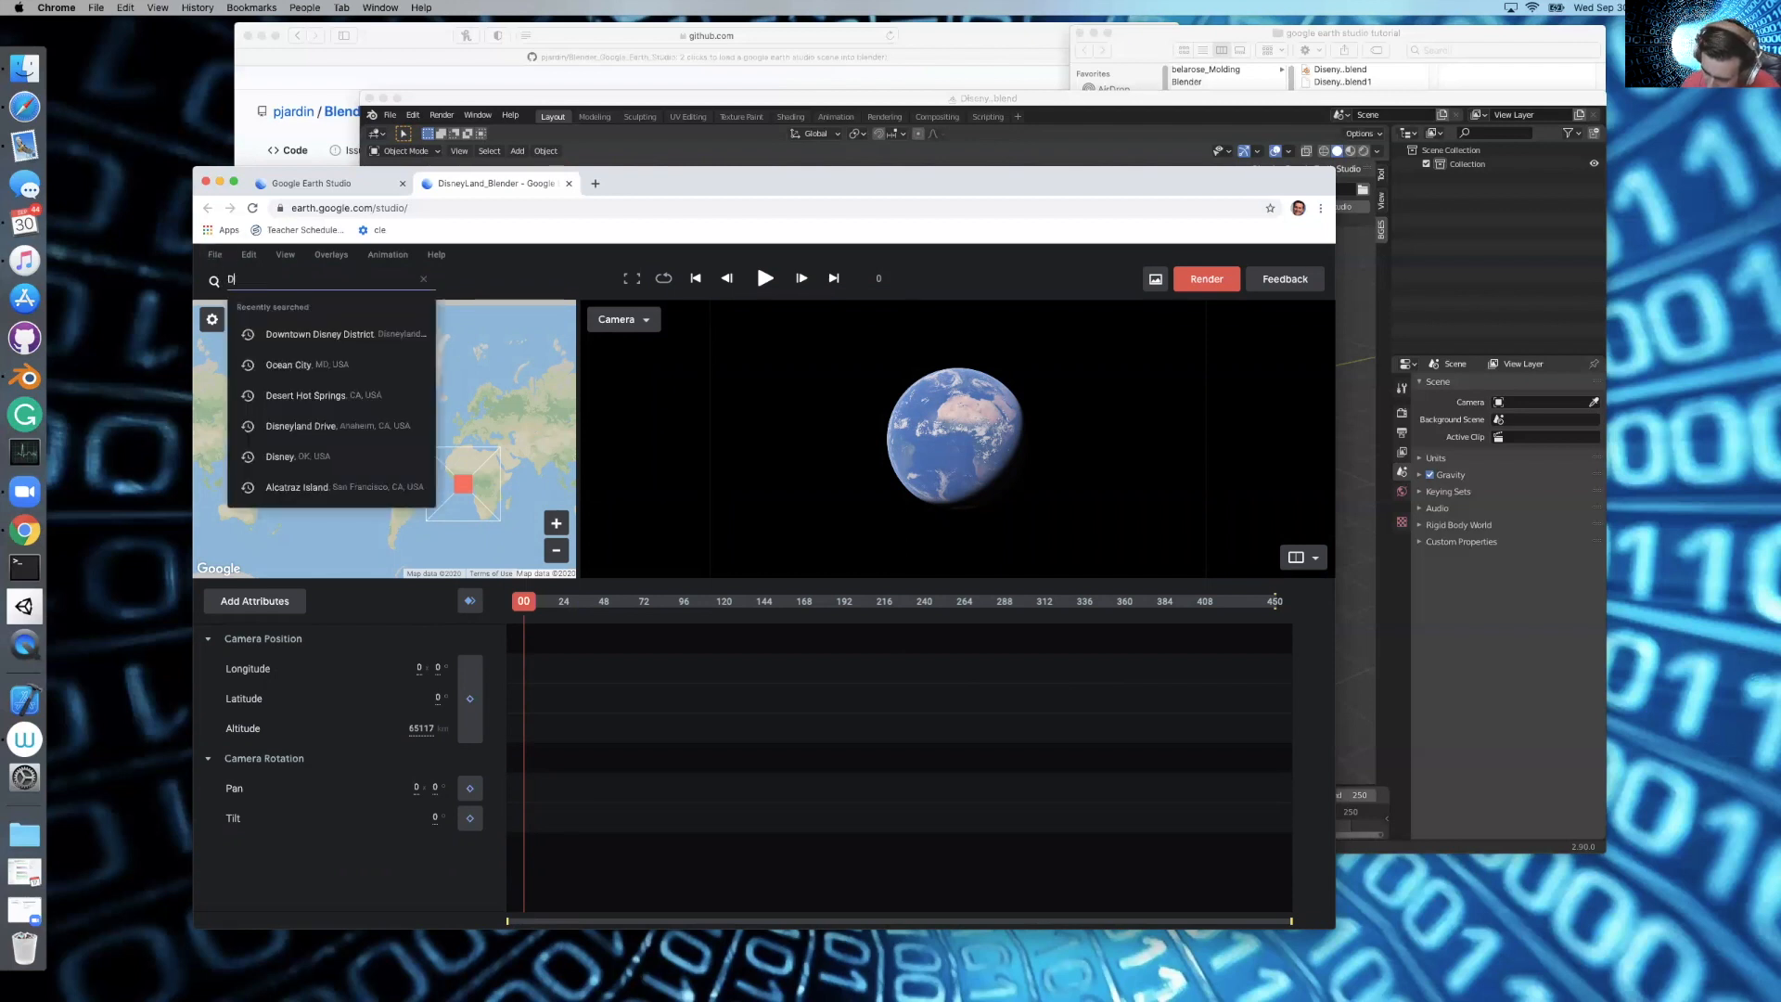
{"action": "type", "text": "Disneyland"}
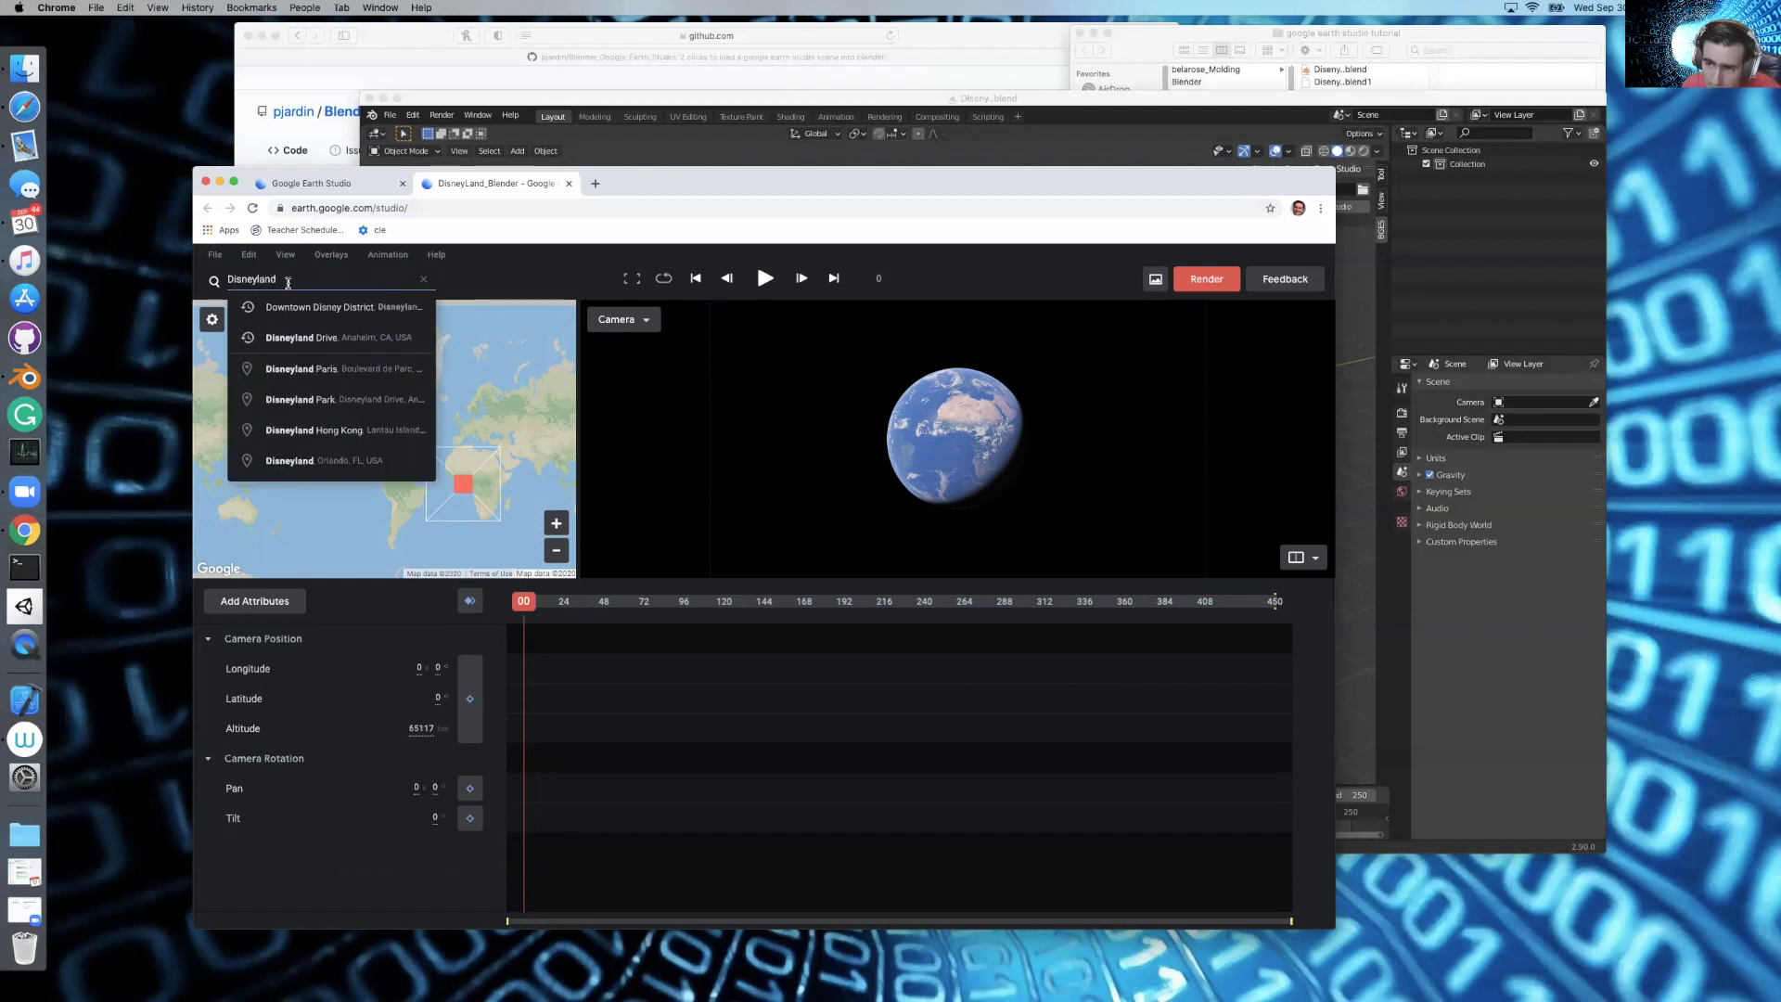
{"action": "left_click", "coordinate": [298, 299]}
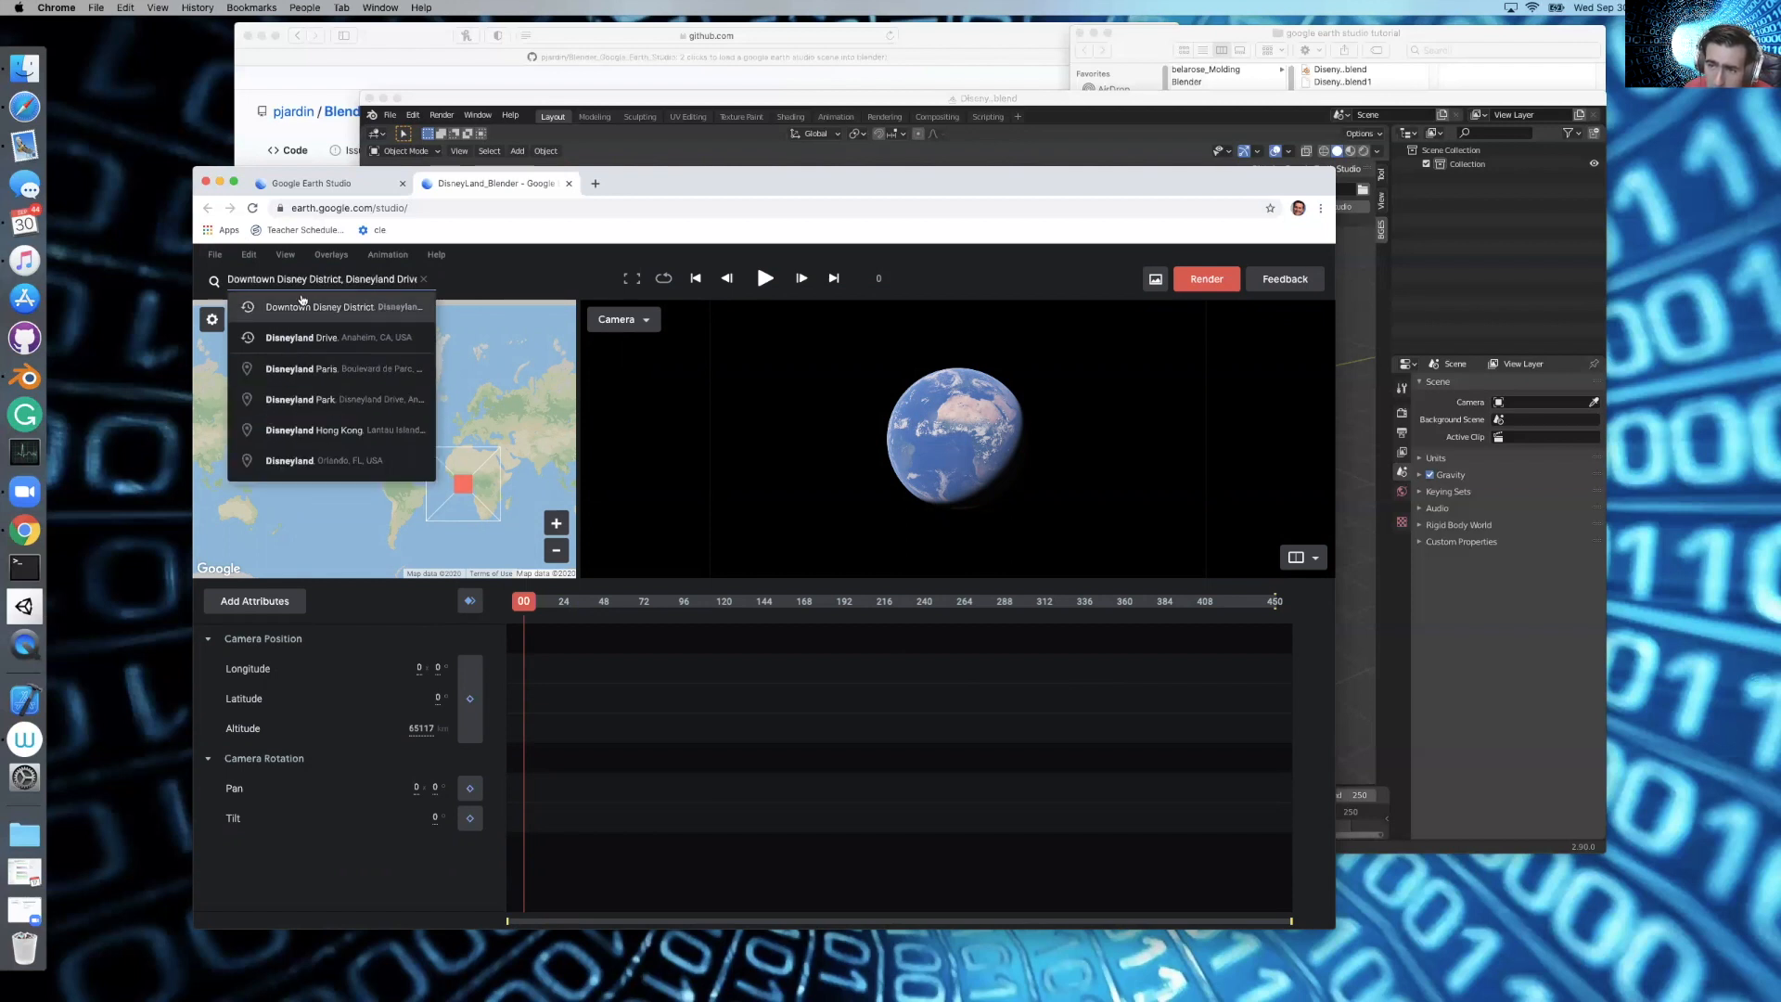
{"action": "left_click", "coordinate": [301, 298]}
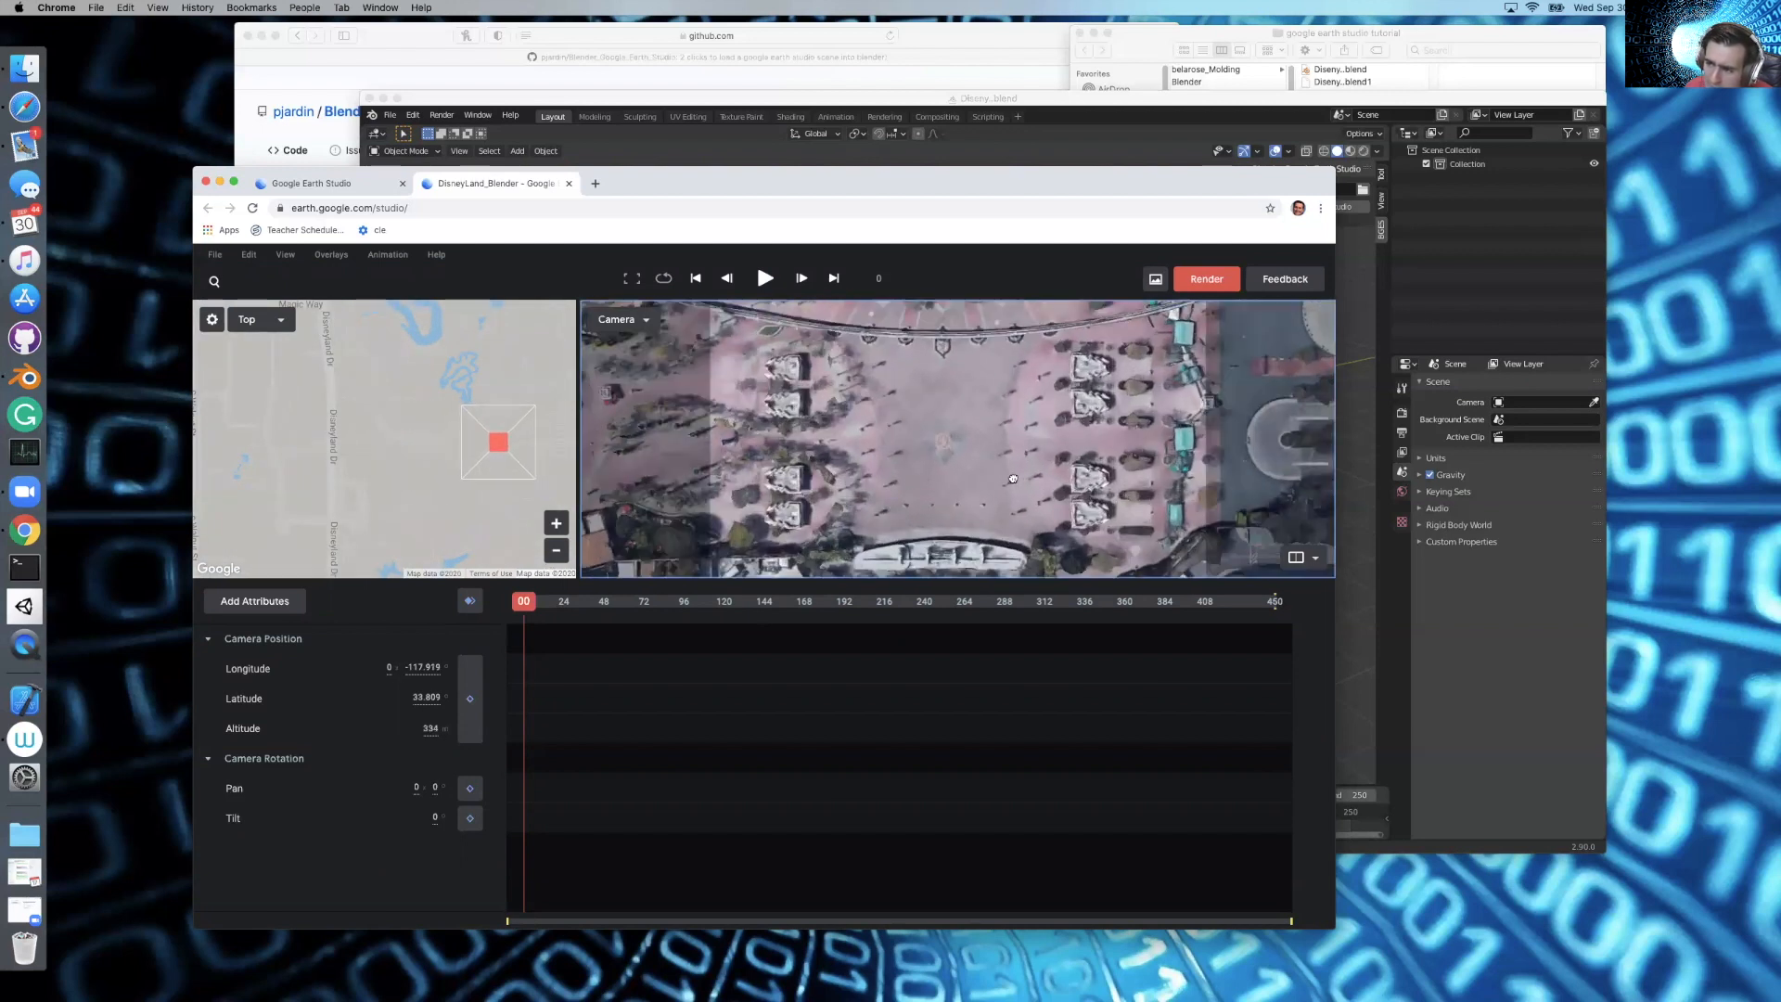
Aim the camera at the park's entrance station with altitude about 55 m, pan about 0.2° and tilt about 85.7°
{"action": "left_click_drag", "start_coordinate": [982, 481], "coordinate": [1030, 462]}
{"action": "scroll", "coordinate": [975, 473], "scroll_direction": "up", "scroll_amount": 5}
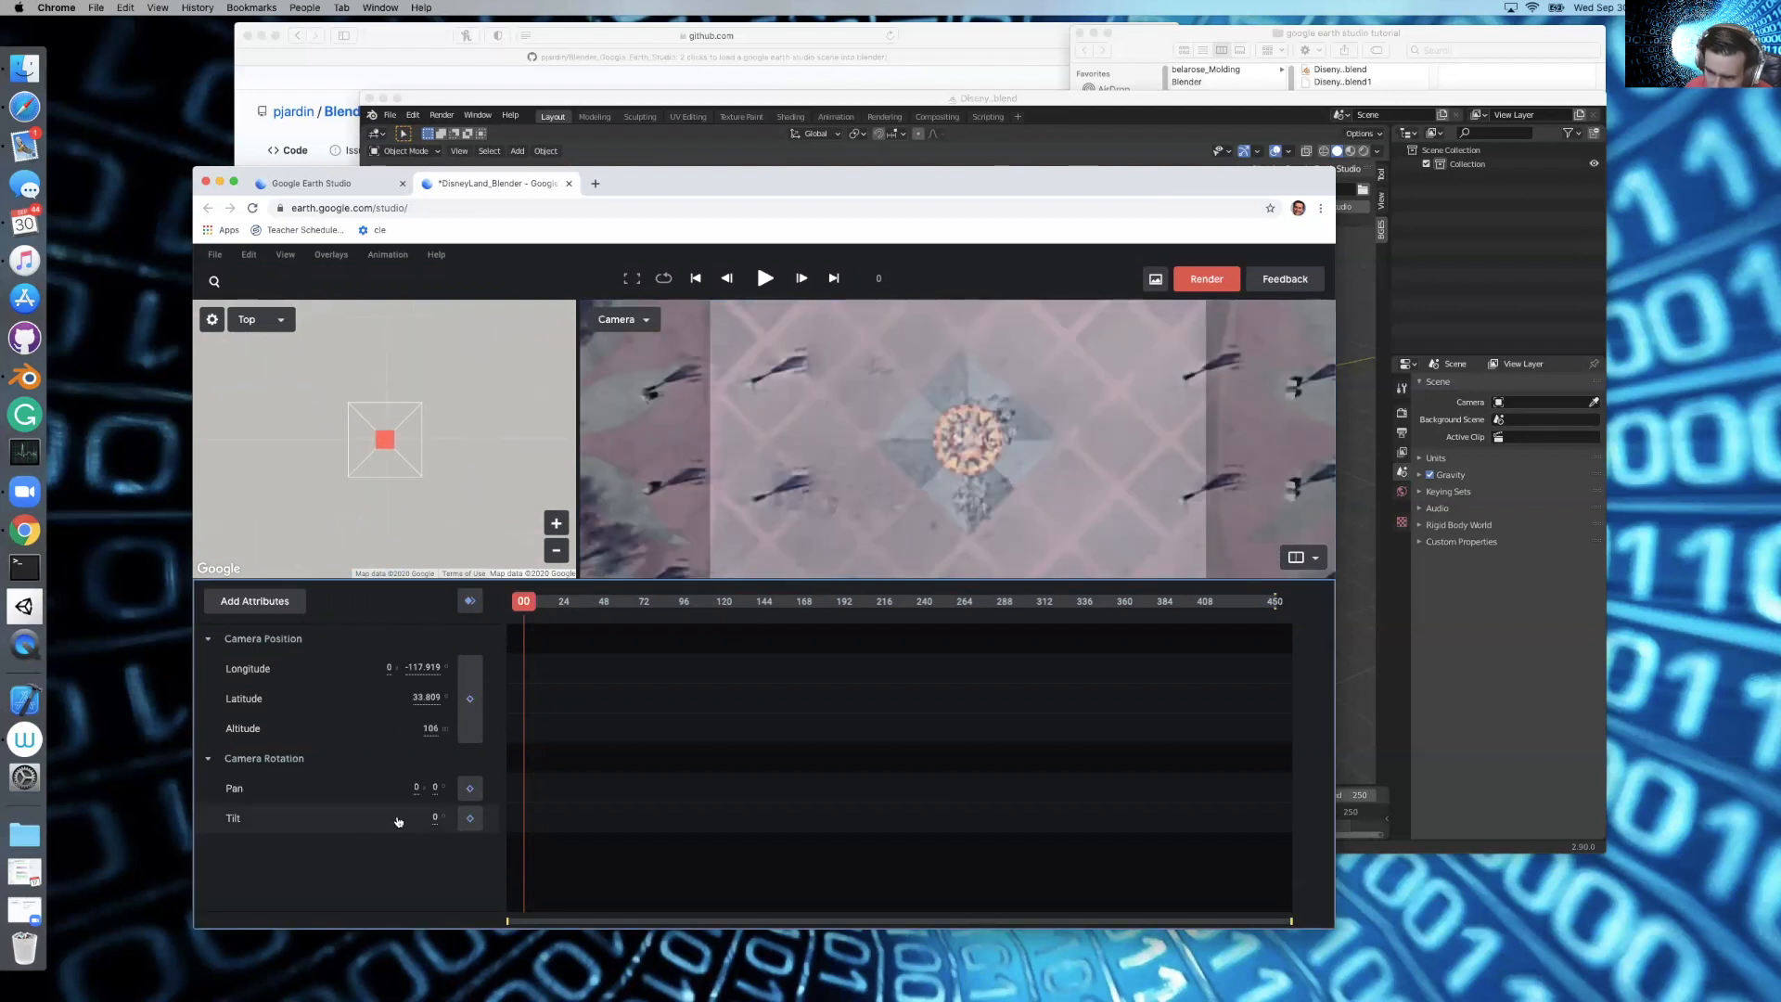
{"action": "left_click_drag", "start_coordinate": [434, 817], "coordinate": [847, 824]}
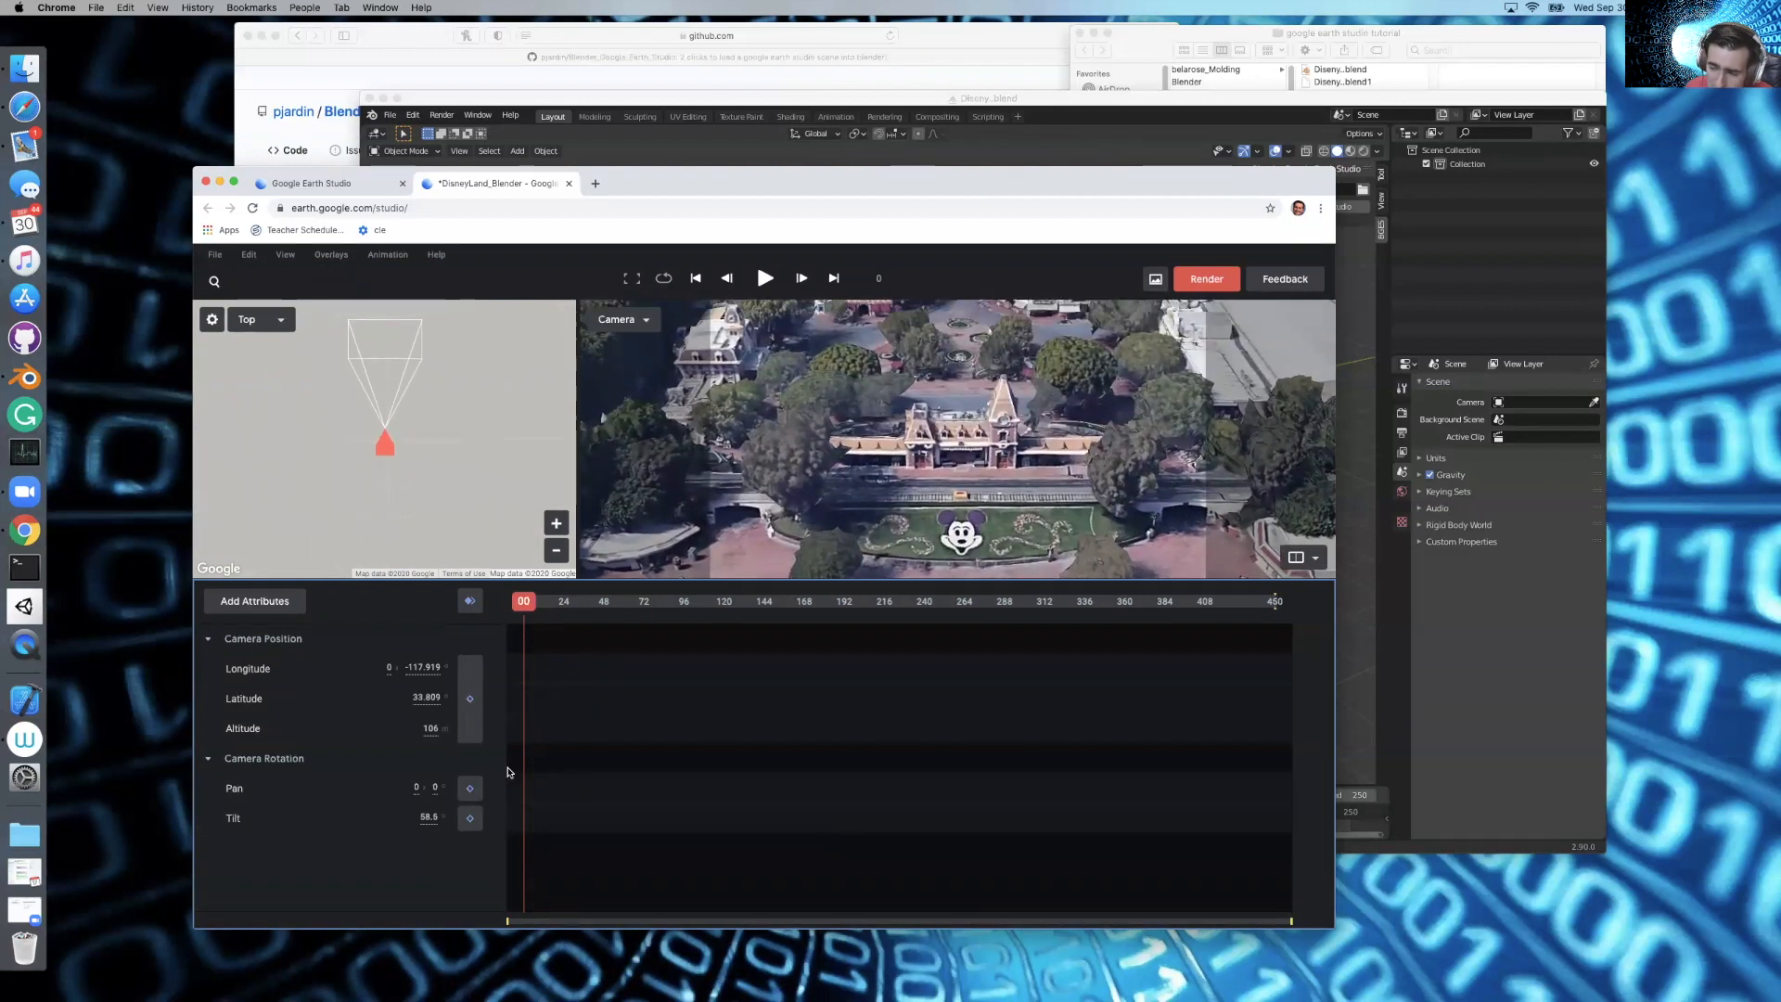
{"action": "mouse_move", "coordinate": [437, 786]}
{"action": "left_mouse_down"}
{"action": "mouse_move", "coordinate": [414, 789]}
{"action": "mouse_move", "coordinate": [438, 789]}
{"action": "left_mouse_up"}
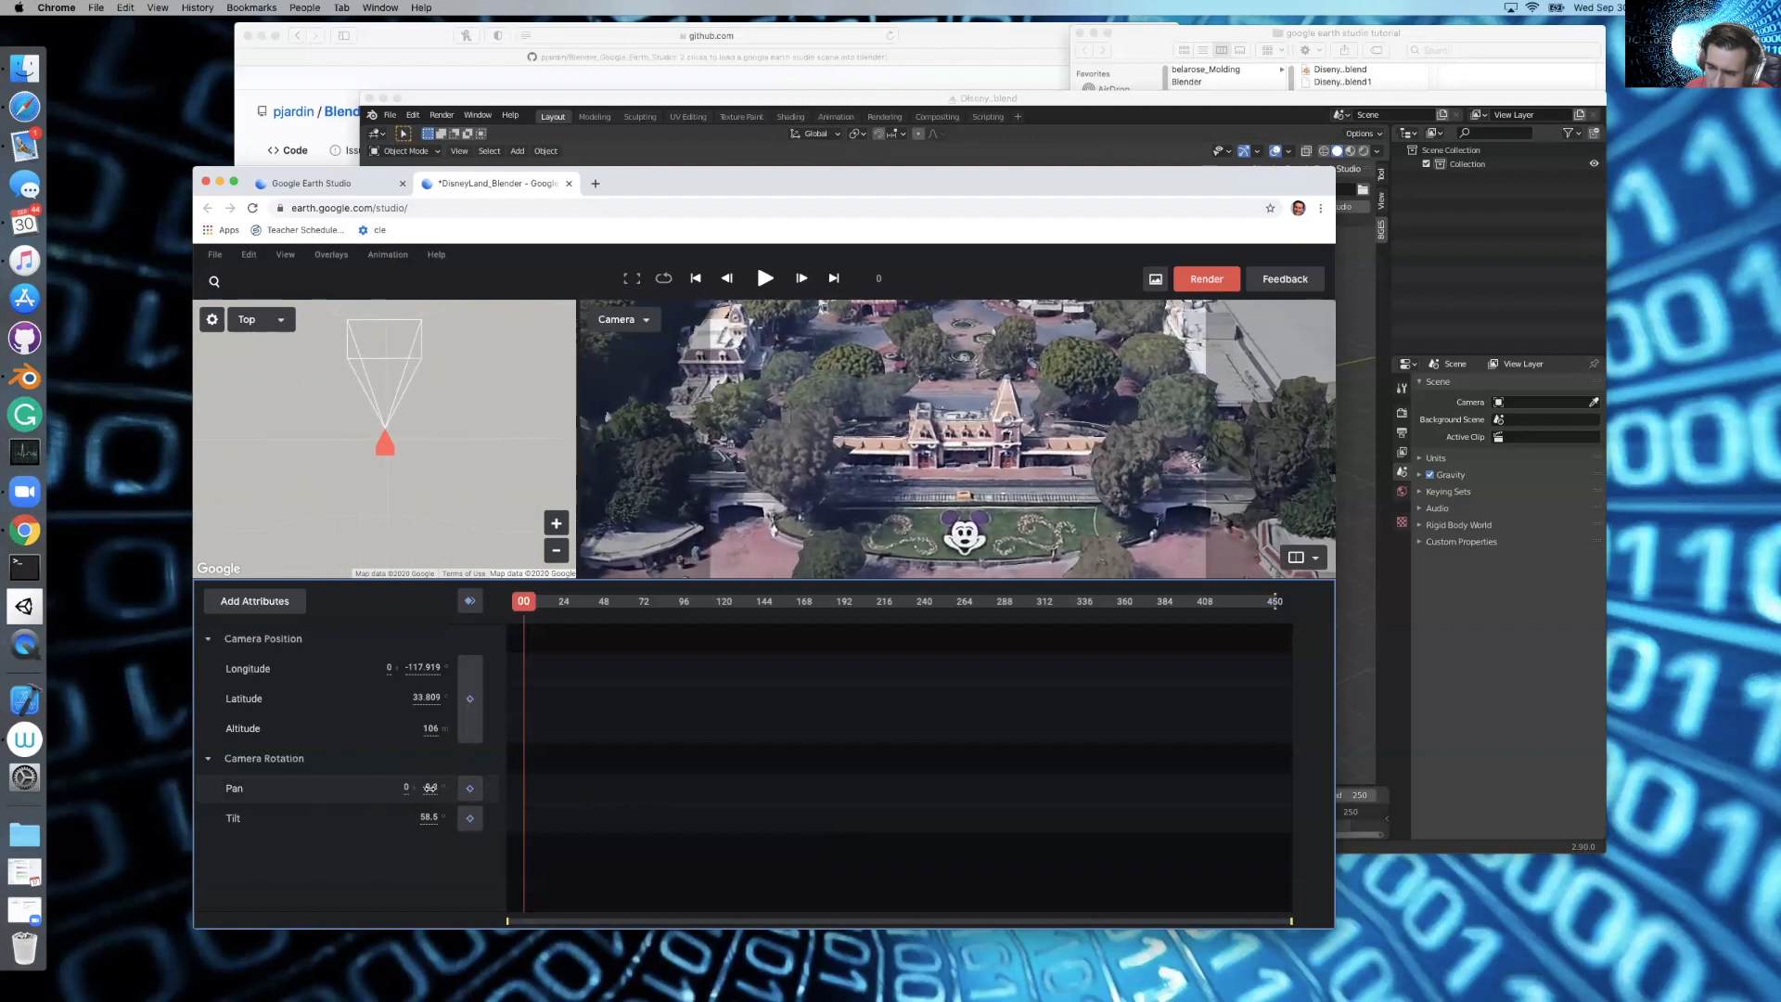
{"action": "left_click_drag", "start_coordinate": [433, 729], "coordinate": [422, 729]}
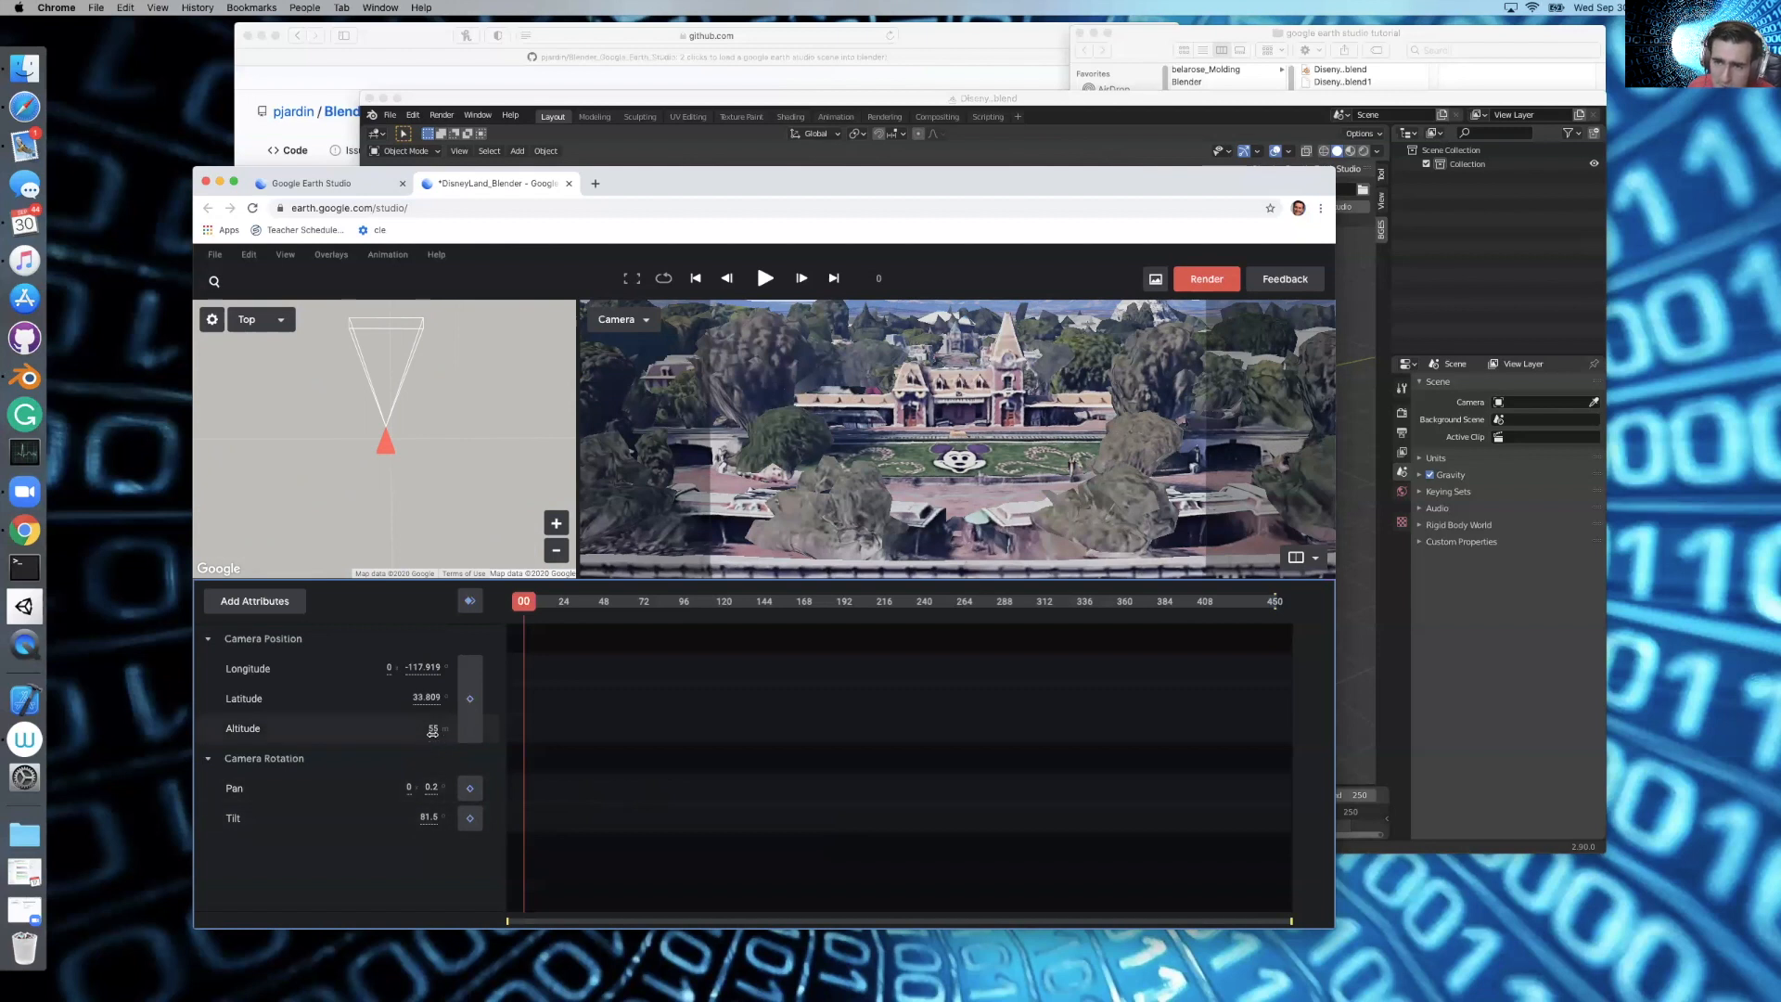
{"action": "mouse_move", "coordinate": [427, 817]}
{"action": "left_mouse_down"}
{"action": "mouse_move", "coordinate": [495, 824]}
{"action": "mouse_move", "coordinate": [432, 818]}
{"action": "left_mouse_up"}
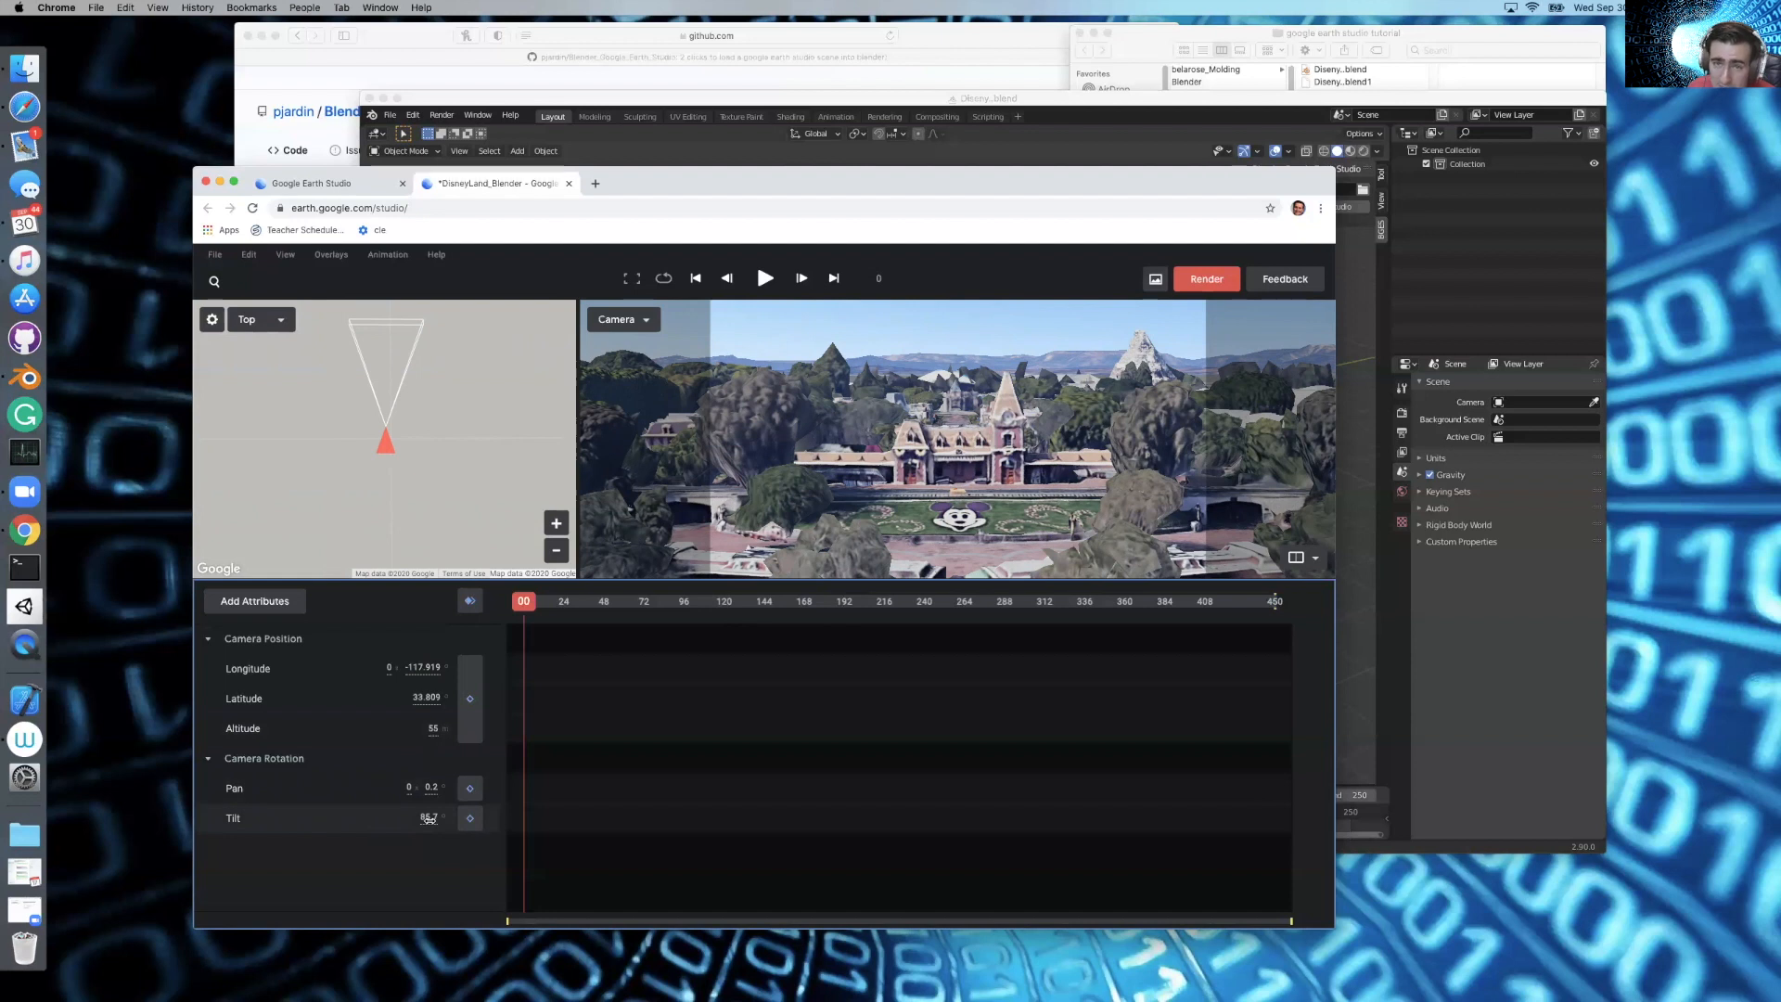
Try a camera tilt of 89°
{"action": "left_click", "coordinate": [428, 818]}
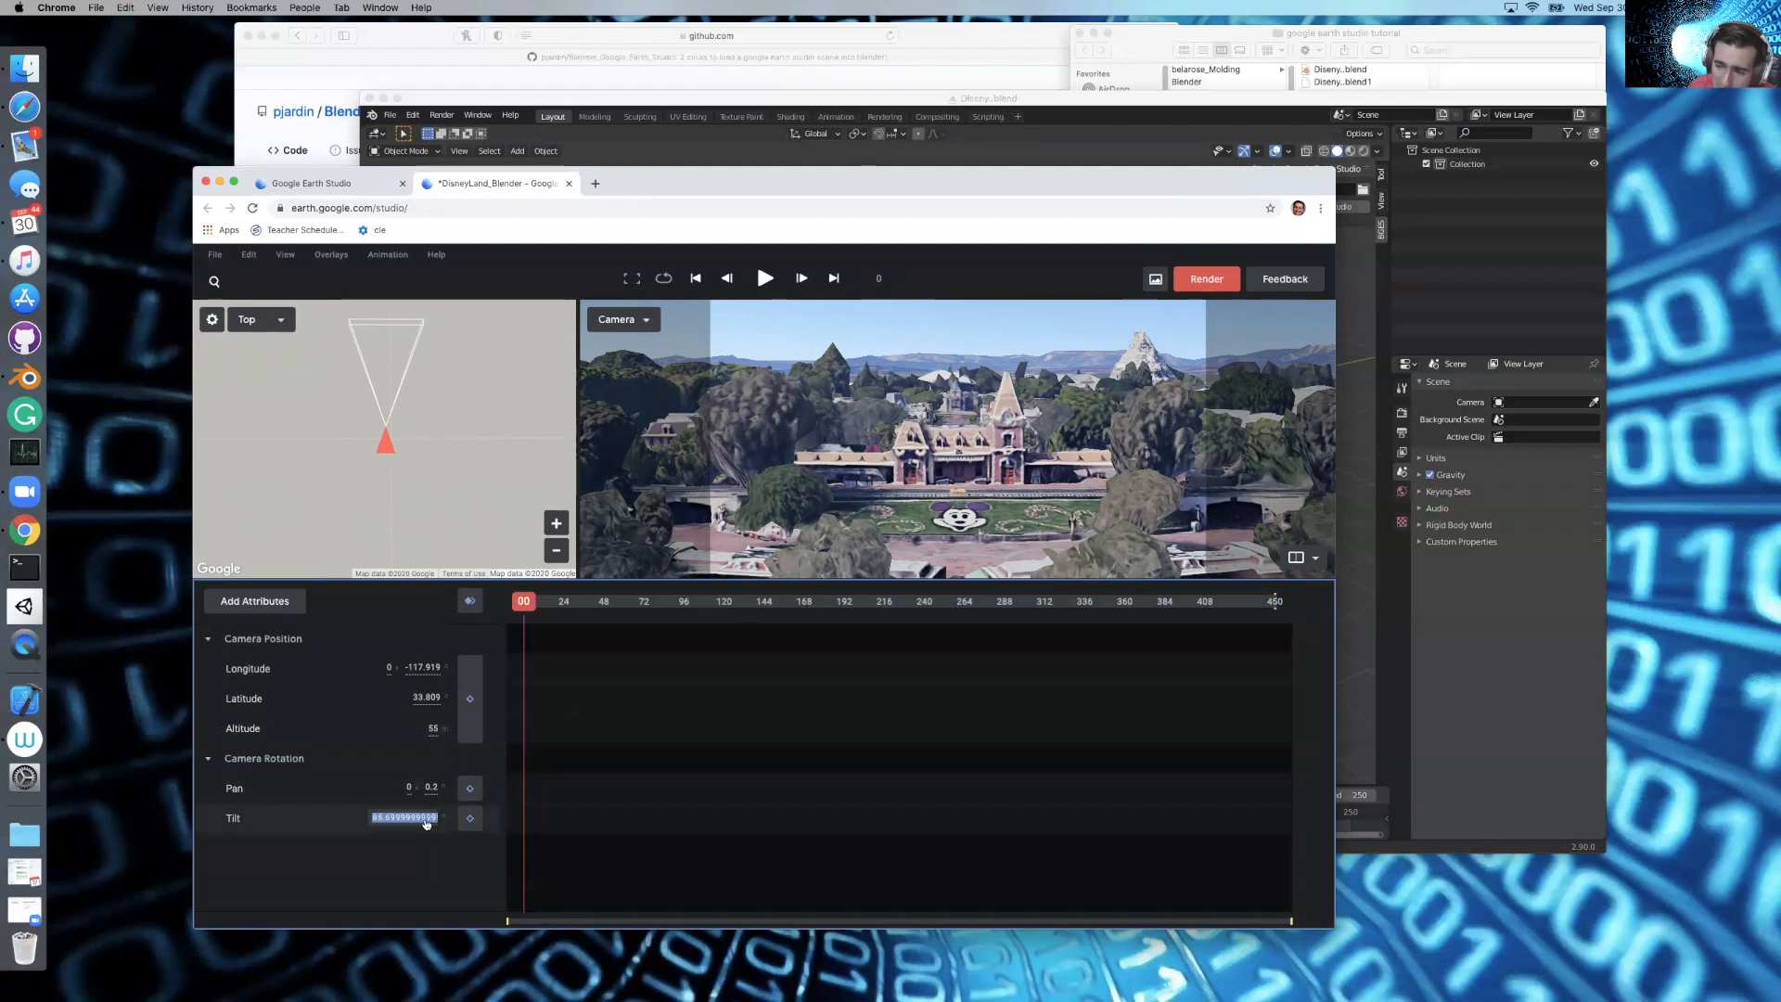
{"action": "type", "text": "89"}
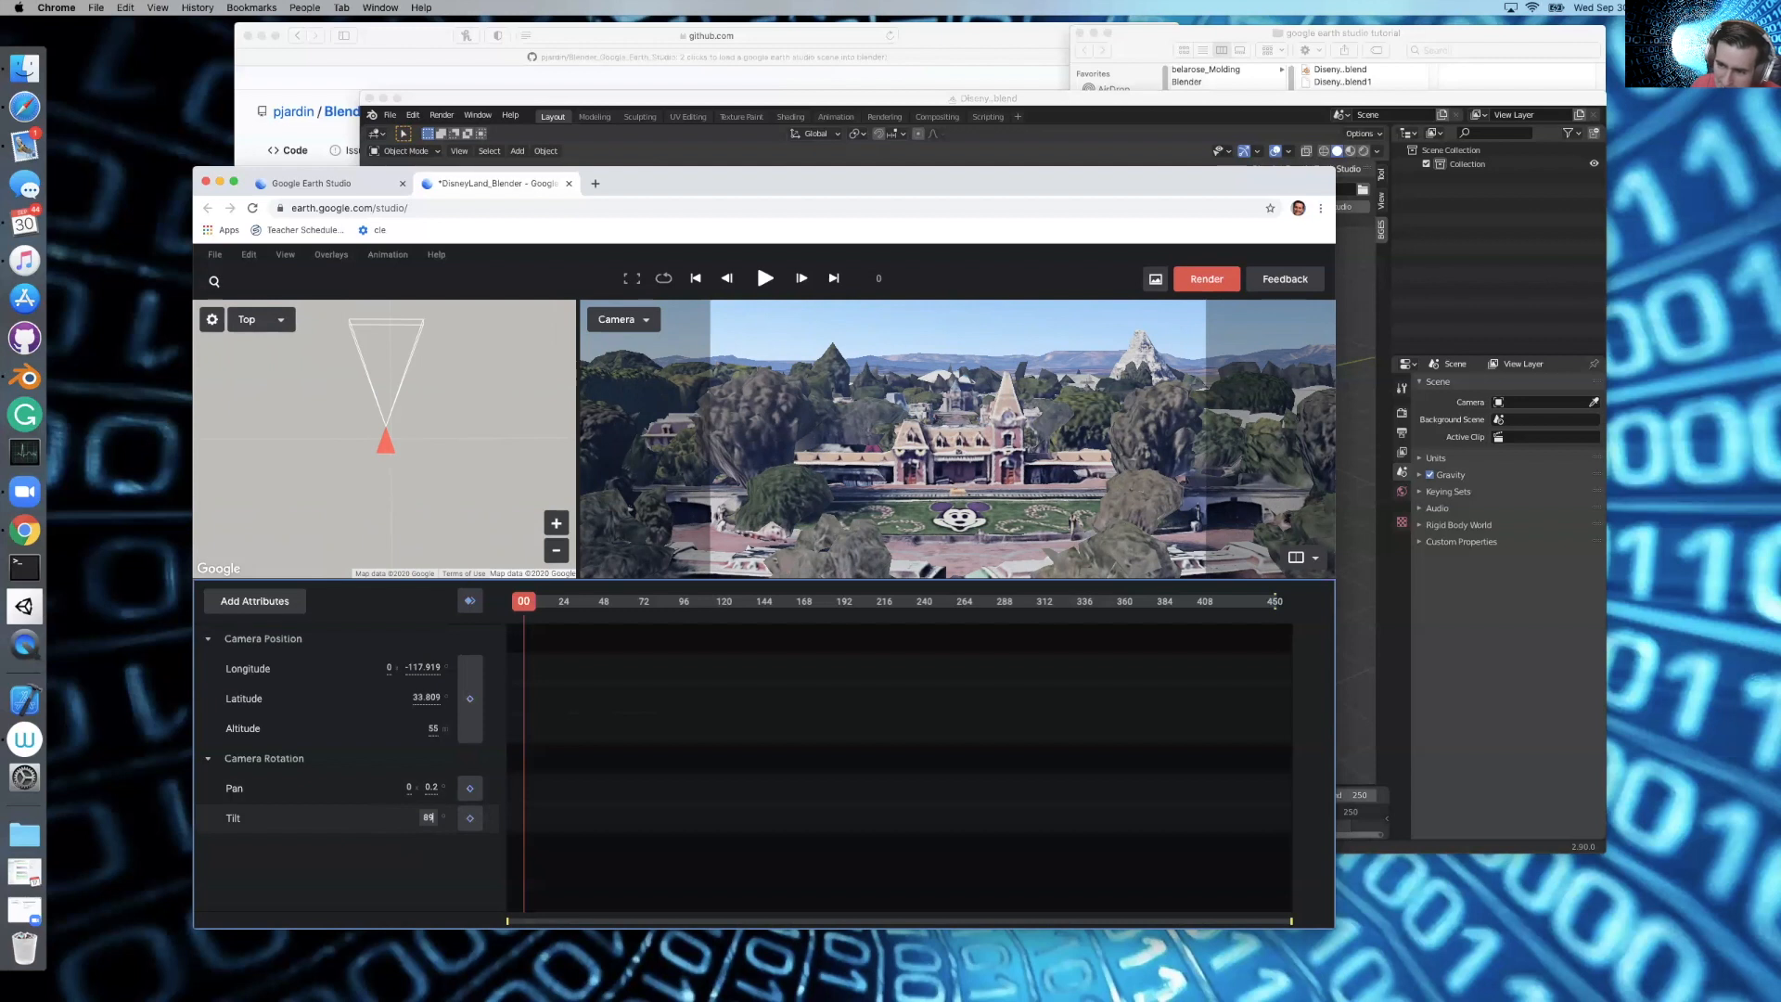
{"action": "key", "text": "Return"}
Set the camera tilt to 85° and keyframe all camera position and rotation attributes at frame 0
{"action": "left_click", "coordinate": [432, 819]}
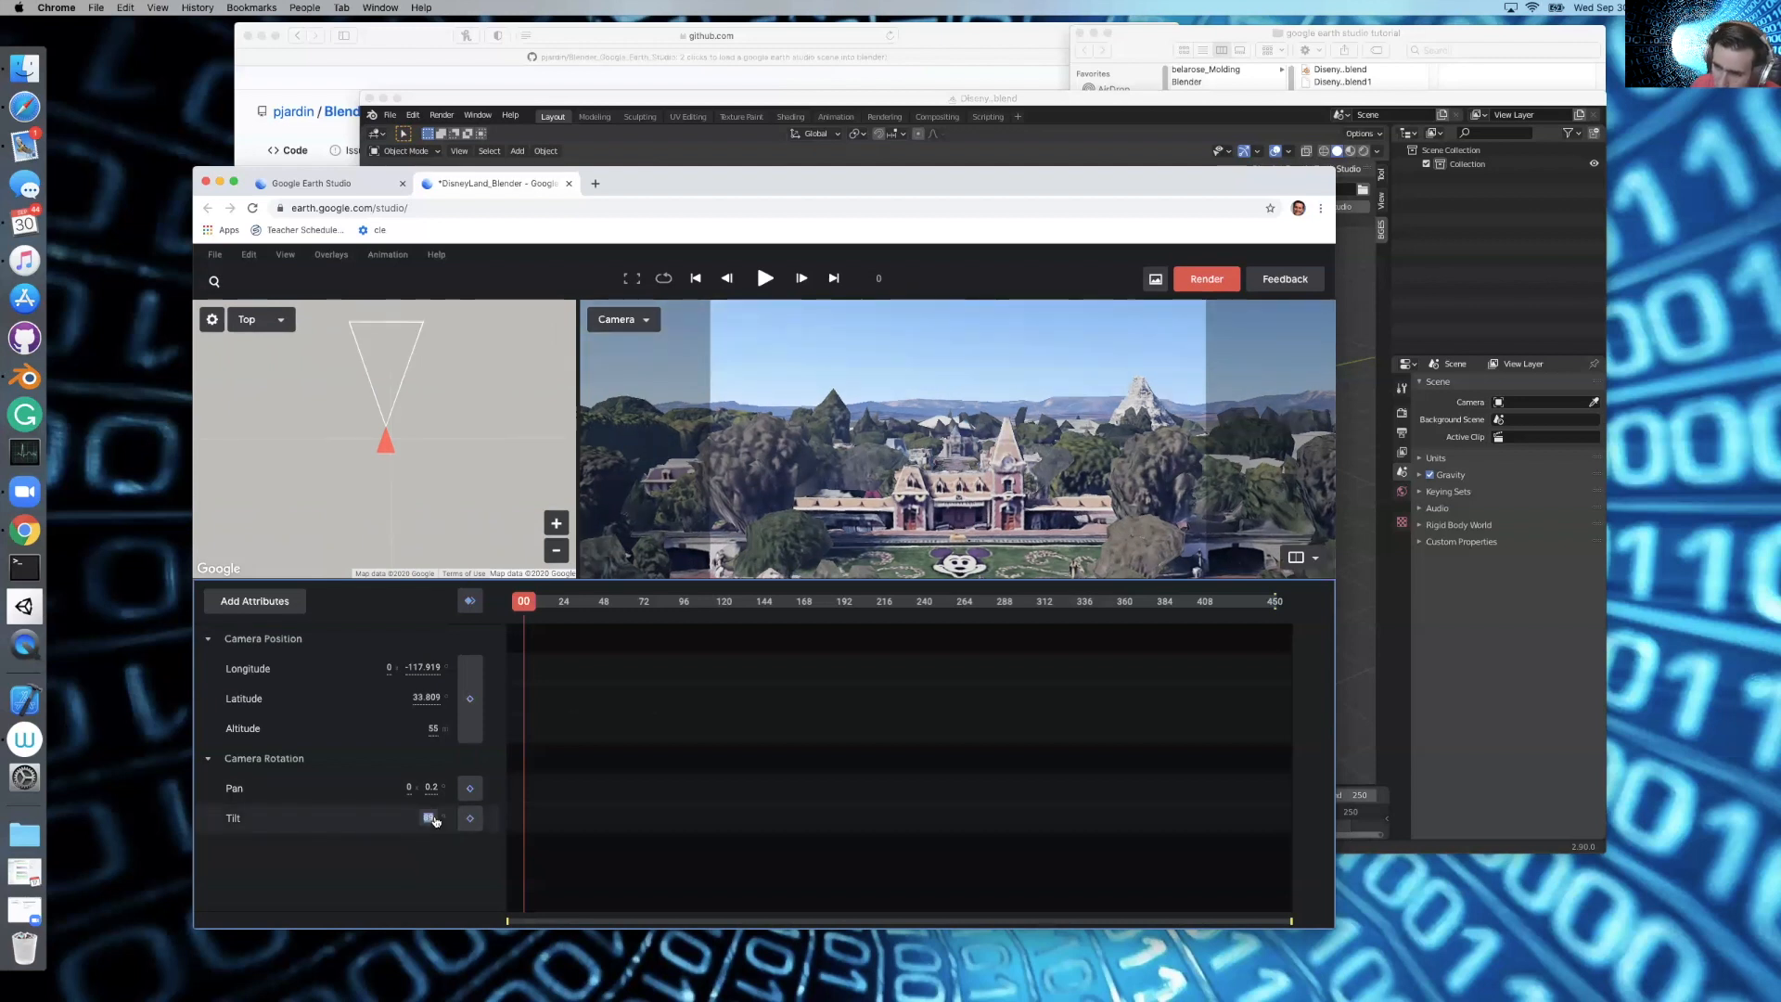
{"action": "type", "text": "85"}
{"action": "key", "text": "Return"}
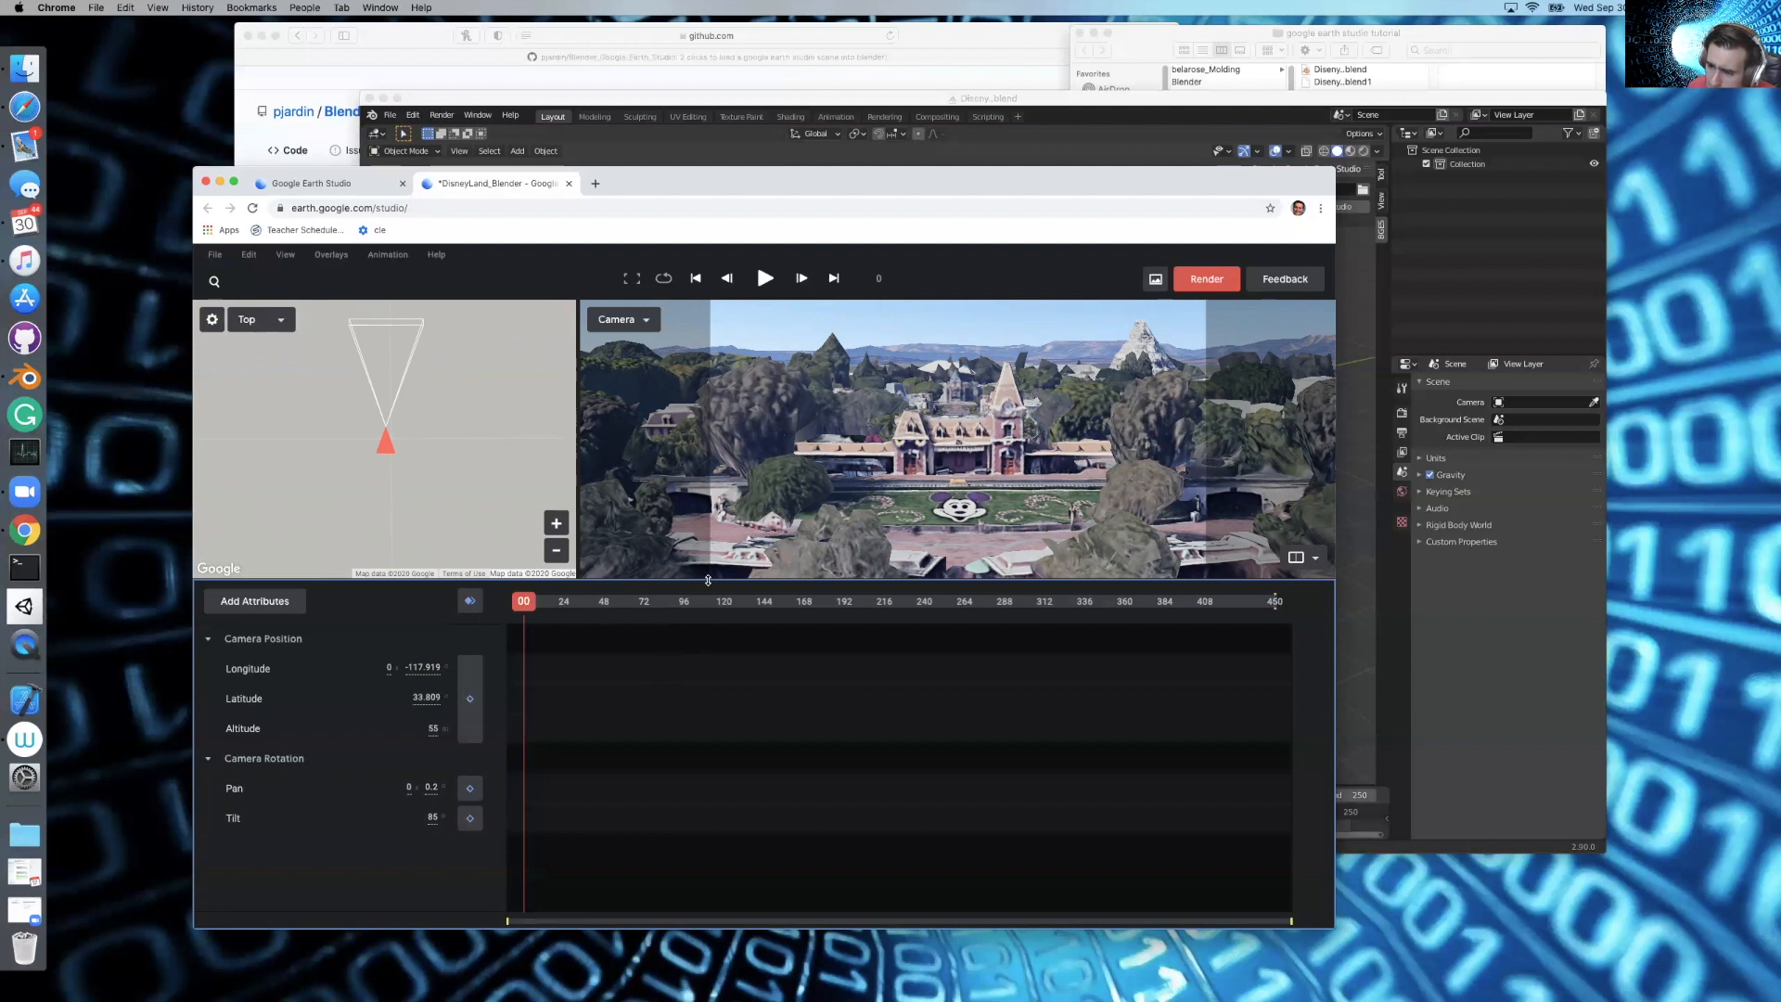
{"action": "left_click", "coordinate": [468, 601]}
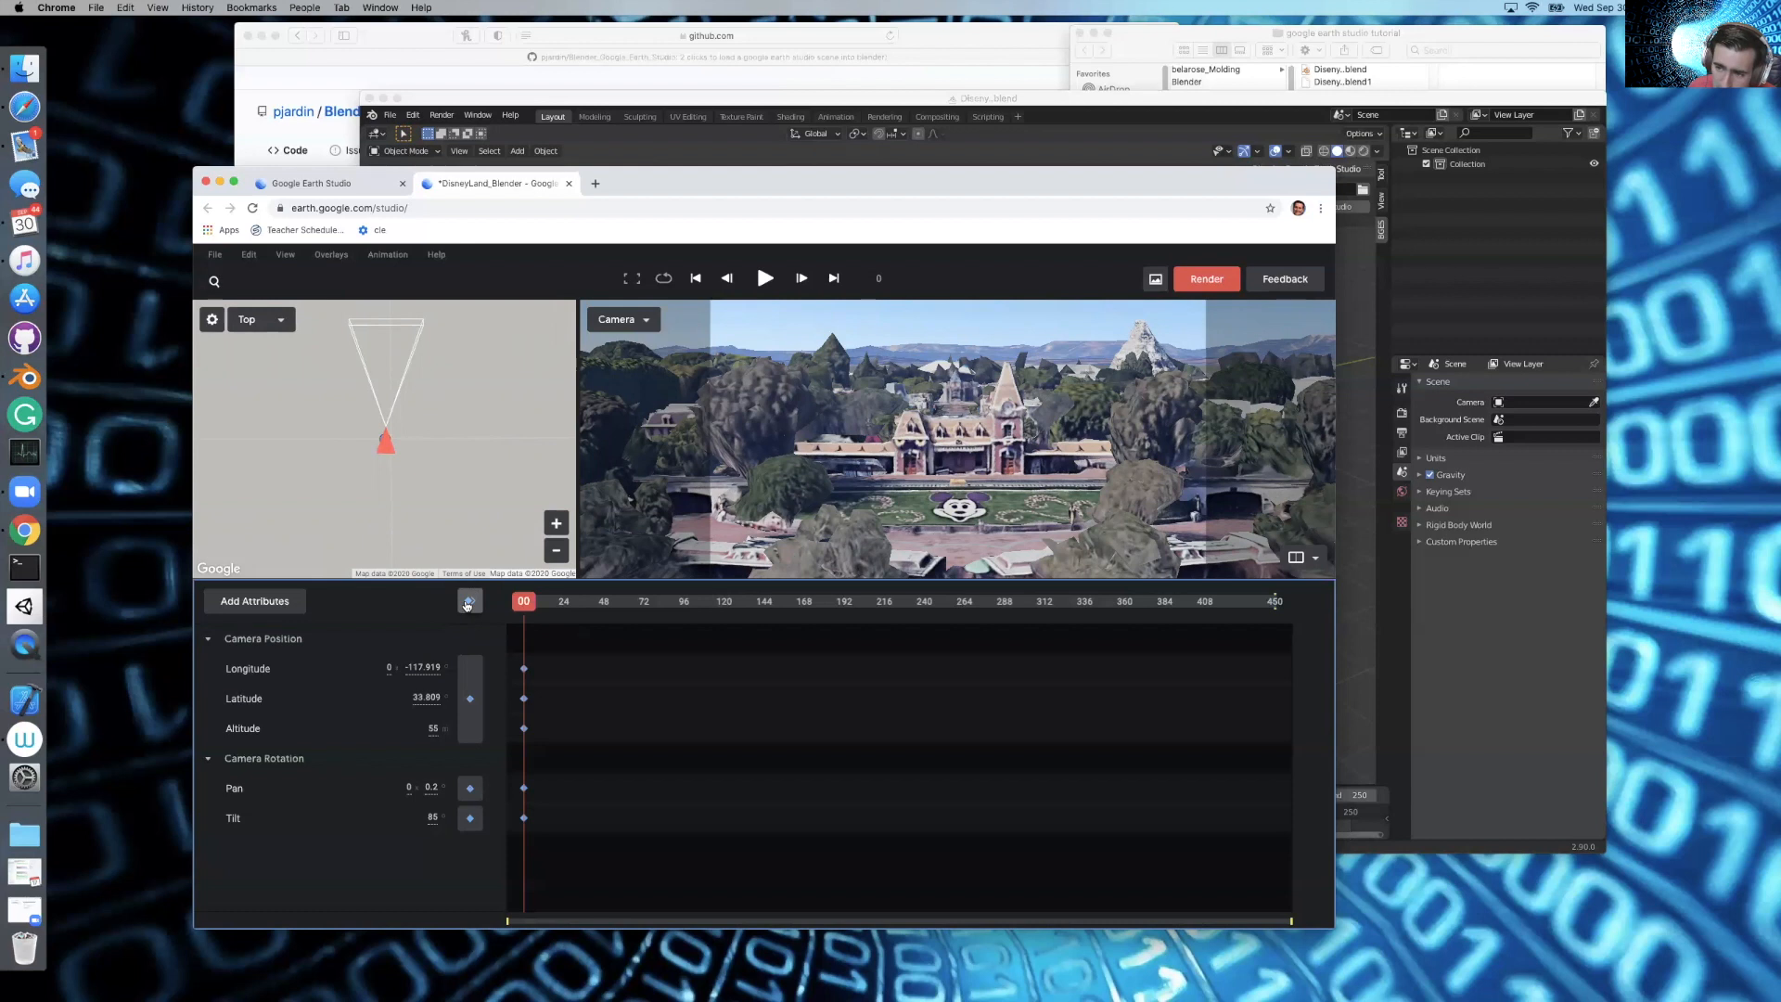
Save the project as DisneyLand_Blender in My Projects
{"action": "left_click", "coordinate": [471, 701]}
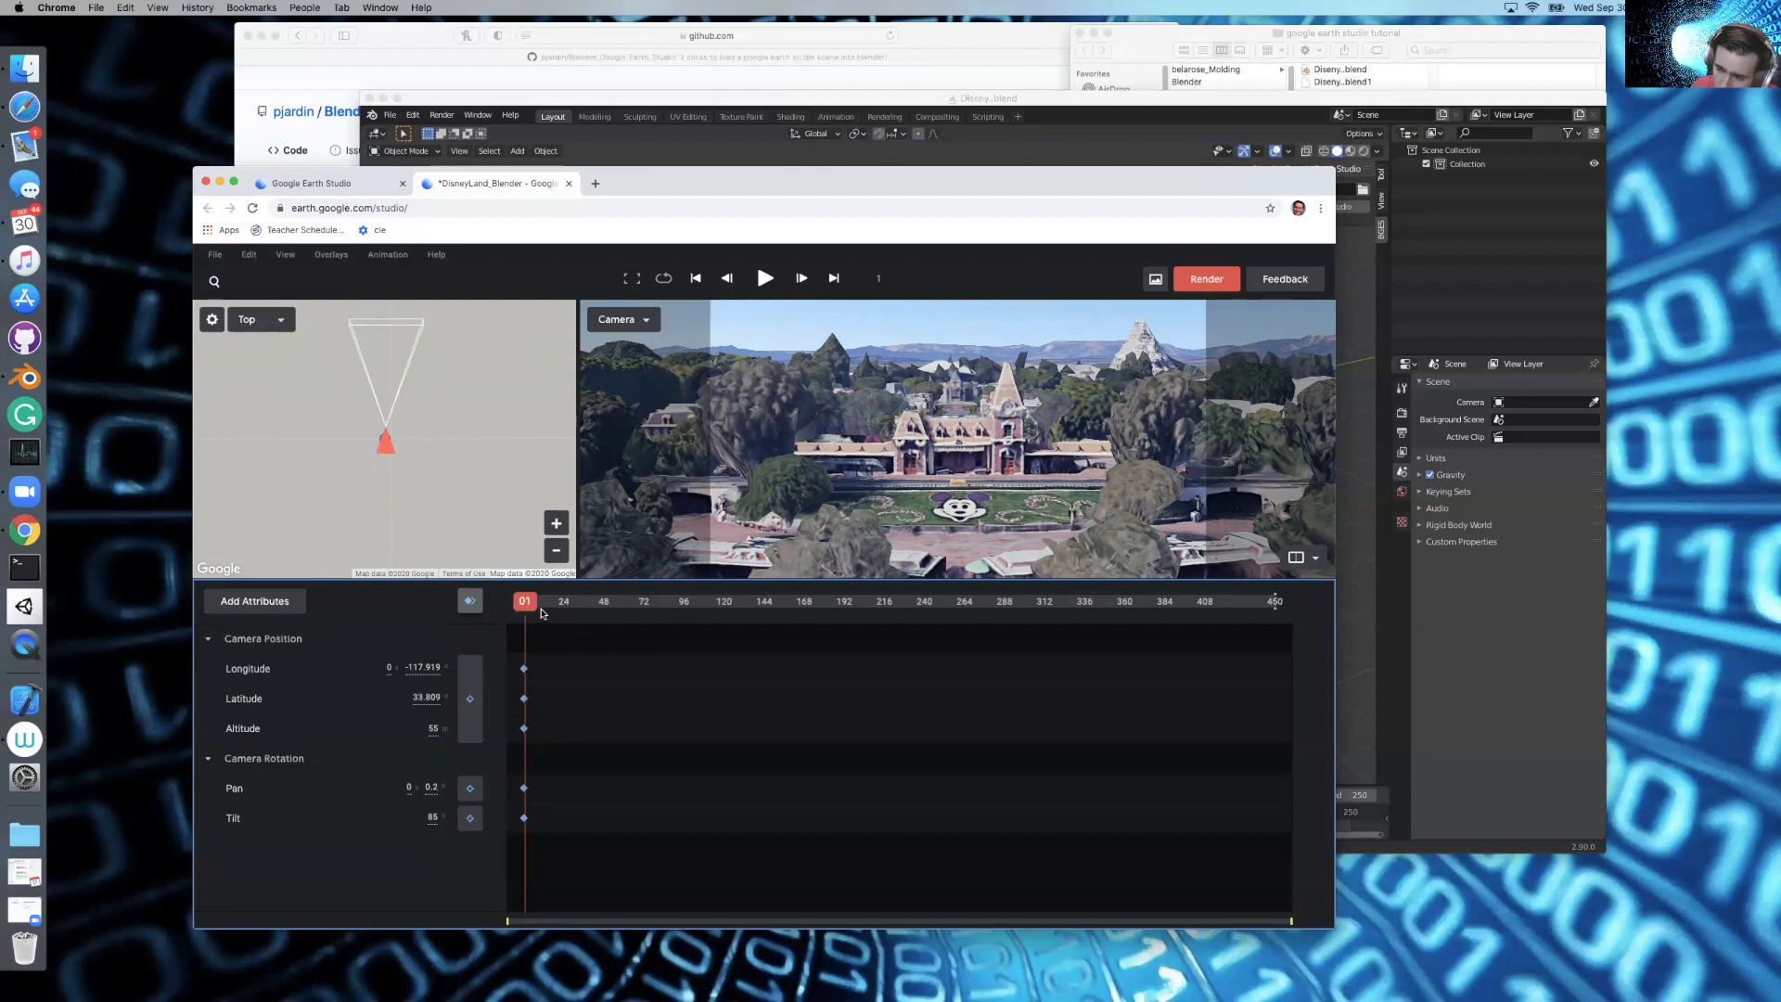
{"action": "left_click", "coordinate": [470, 723]}
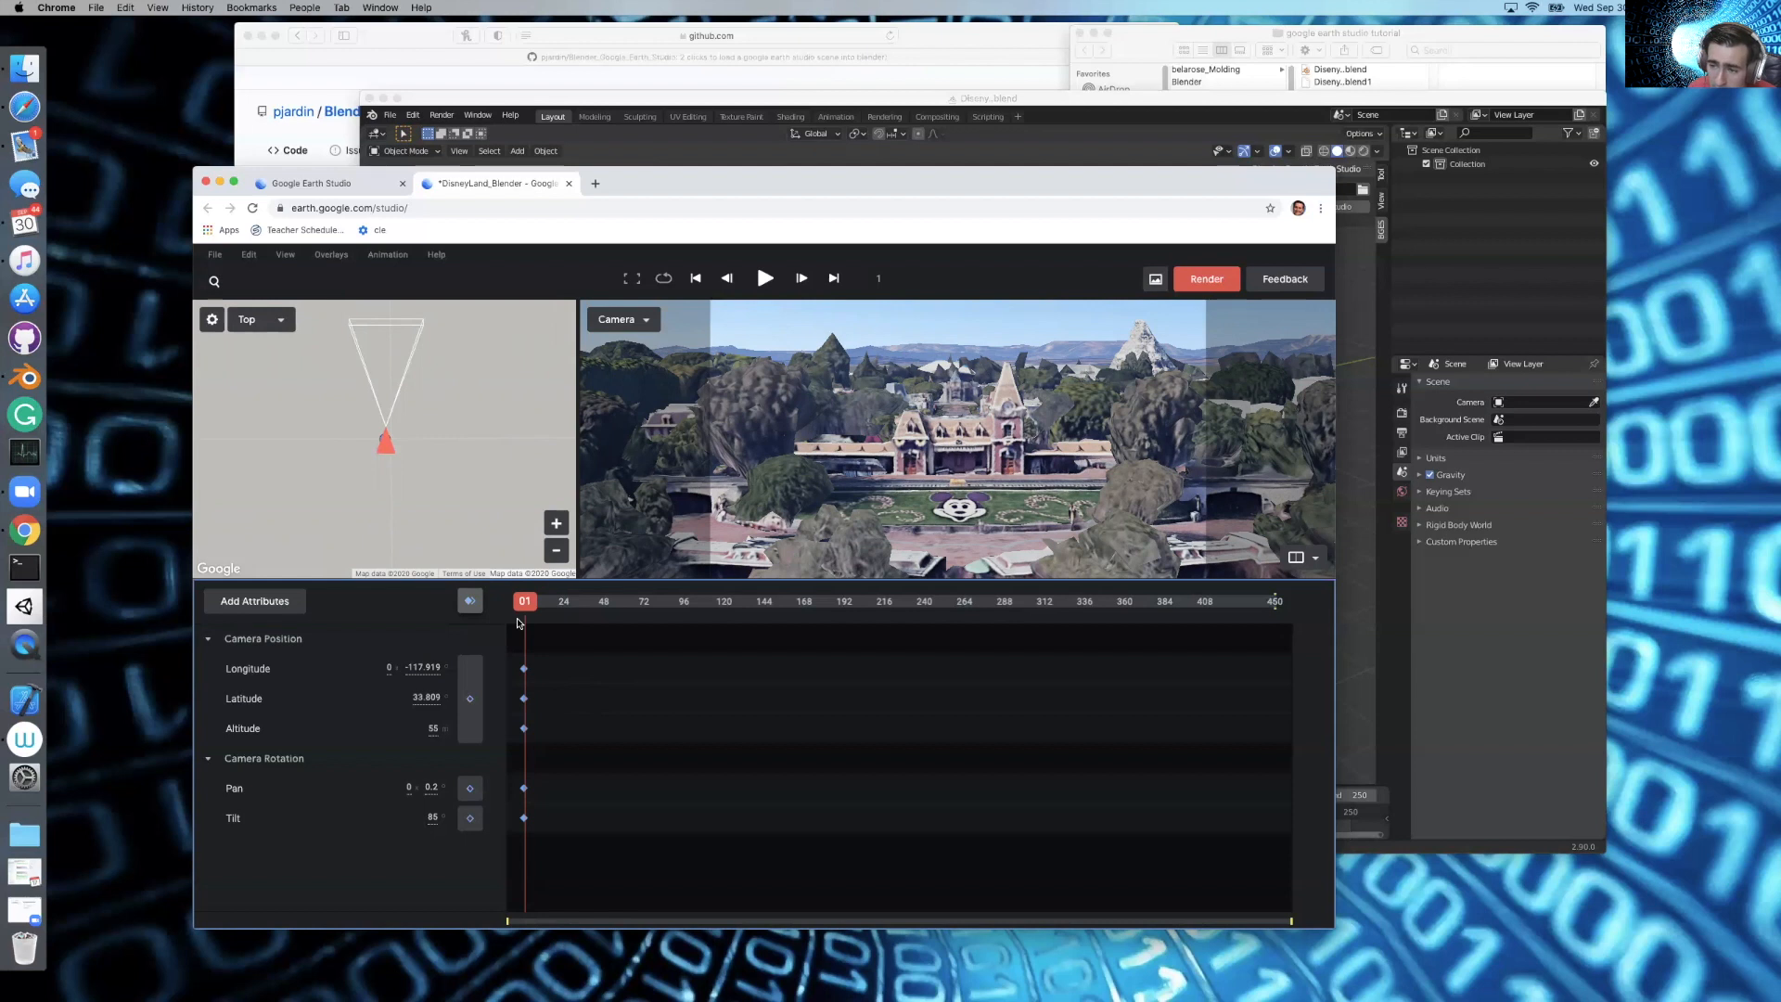
{"action": "left_click", "coordinate": [215, 254]}
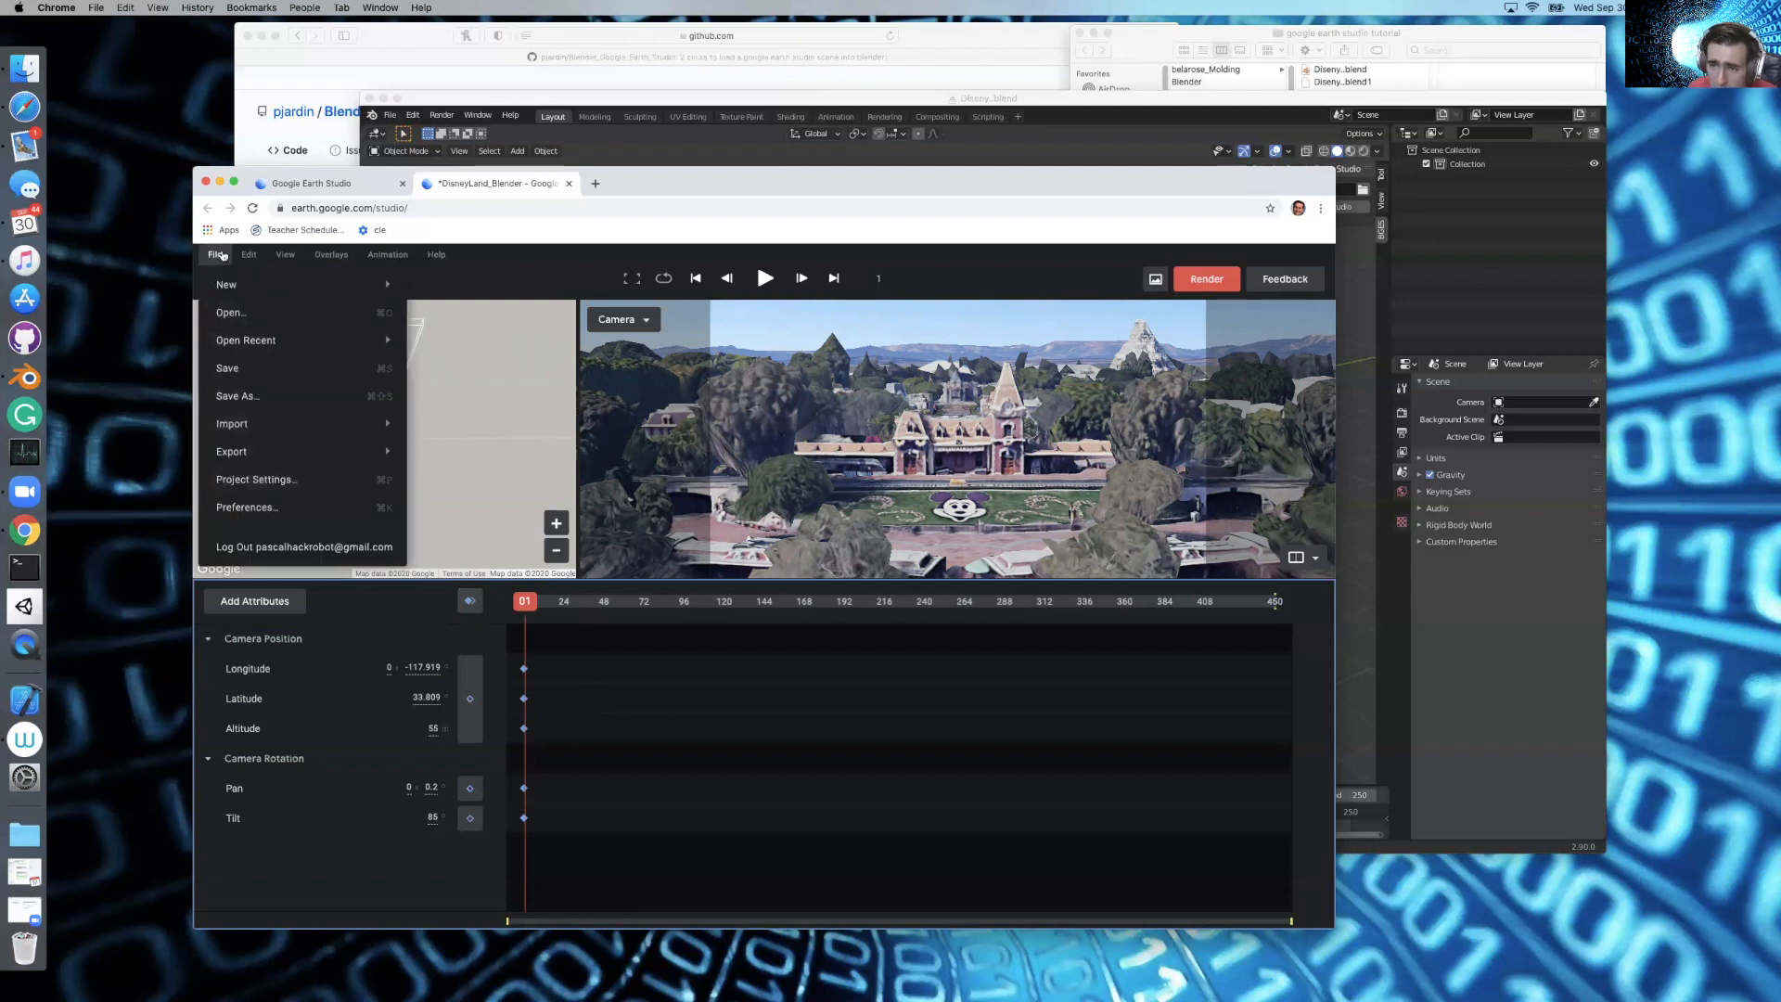
{"action": "left_click", "coordinate": [228, 368]}
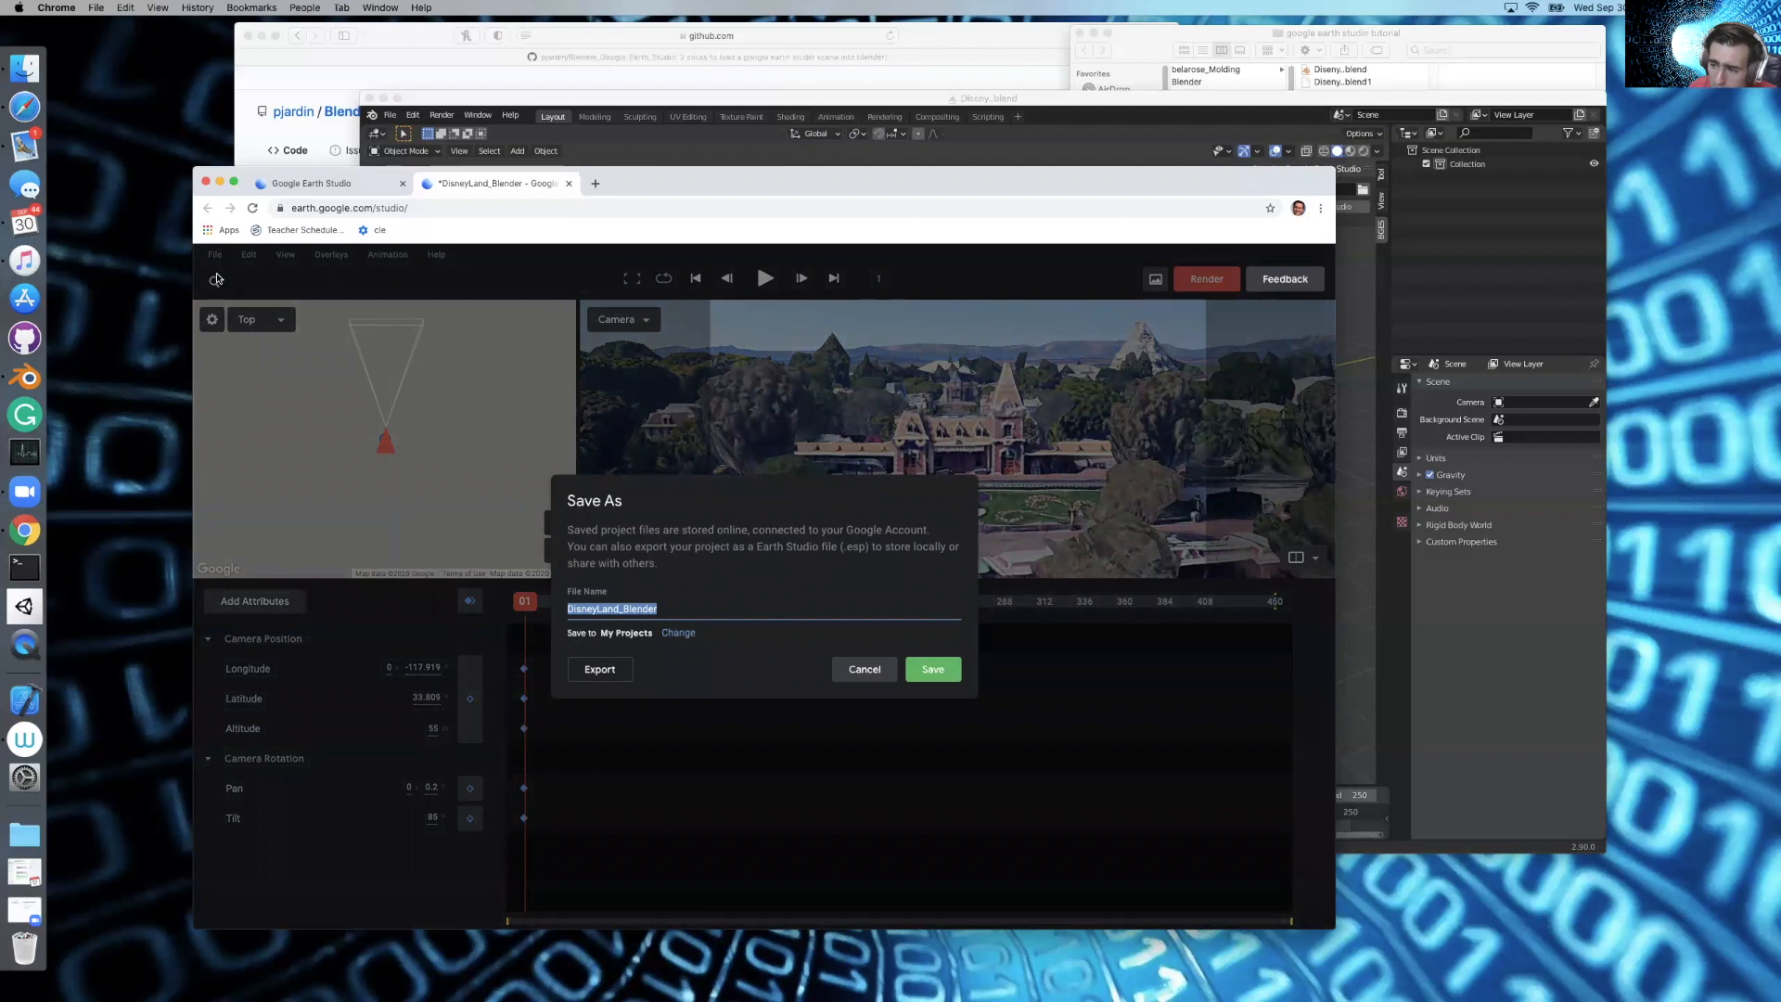
{"action": "left_click", "coordinate": [941, 671]}
At frame 72, move the camera forward to latitude about 33.81, keyframe all camera attributes and play back the motion
{"action": "left_click_drag", "start_coordinate": [612, 617], "coordinate": [643, 636]}
{"action": "left_click_drag", "start_coordinate": [428, 696], "coordinate": [882, 699]}
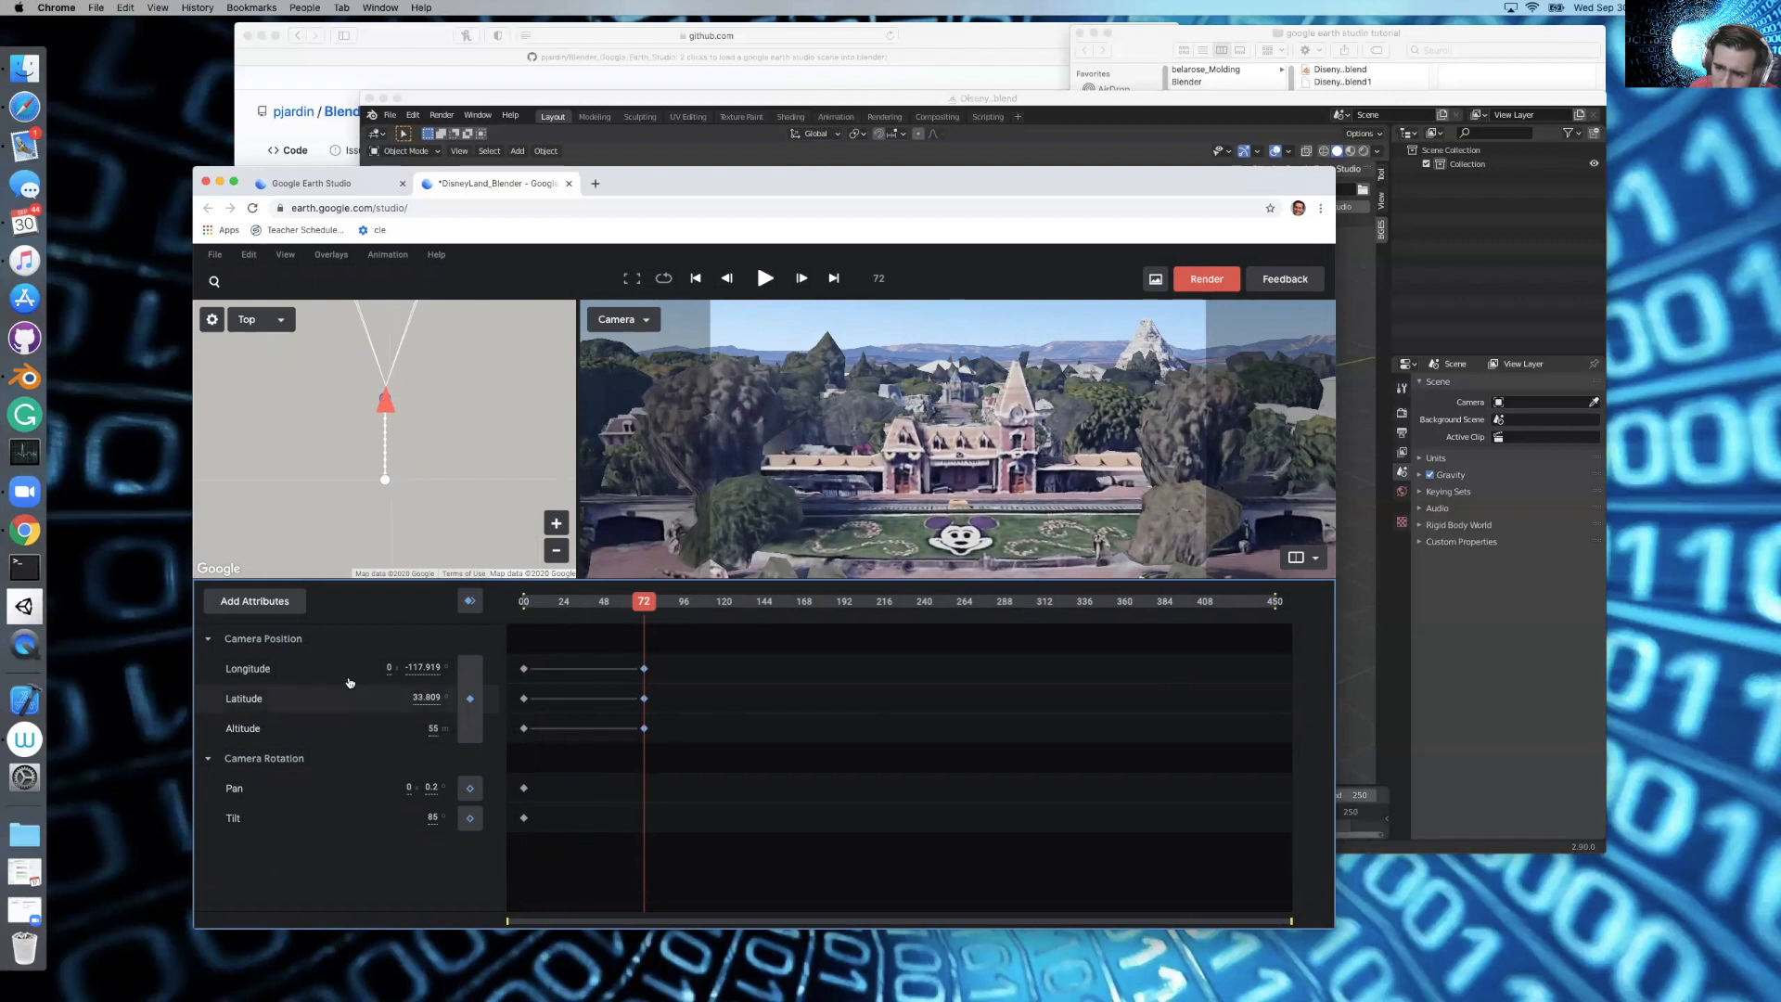
{"action": "left_click_drag", "start_coordinate": [428, 697], "coordinate": [1317, 677]}
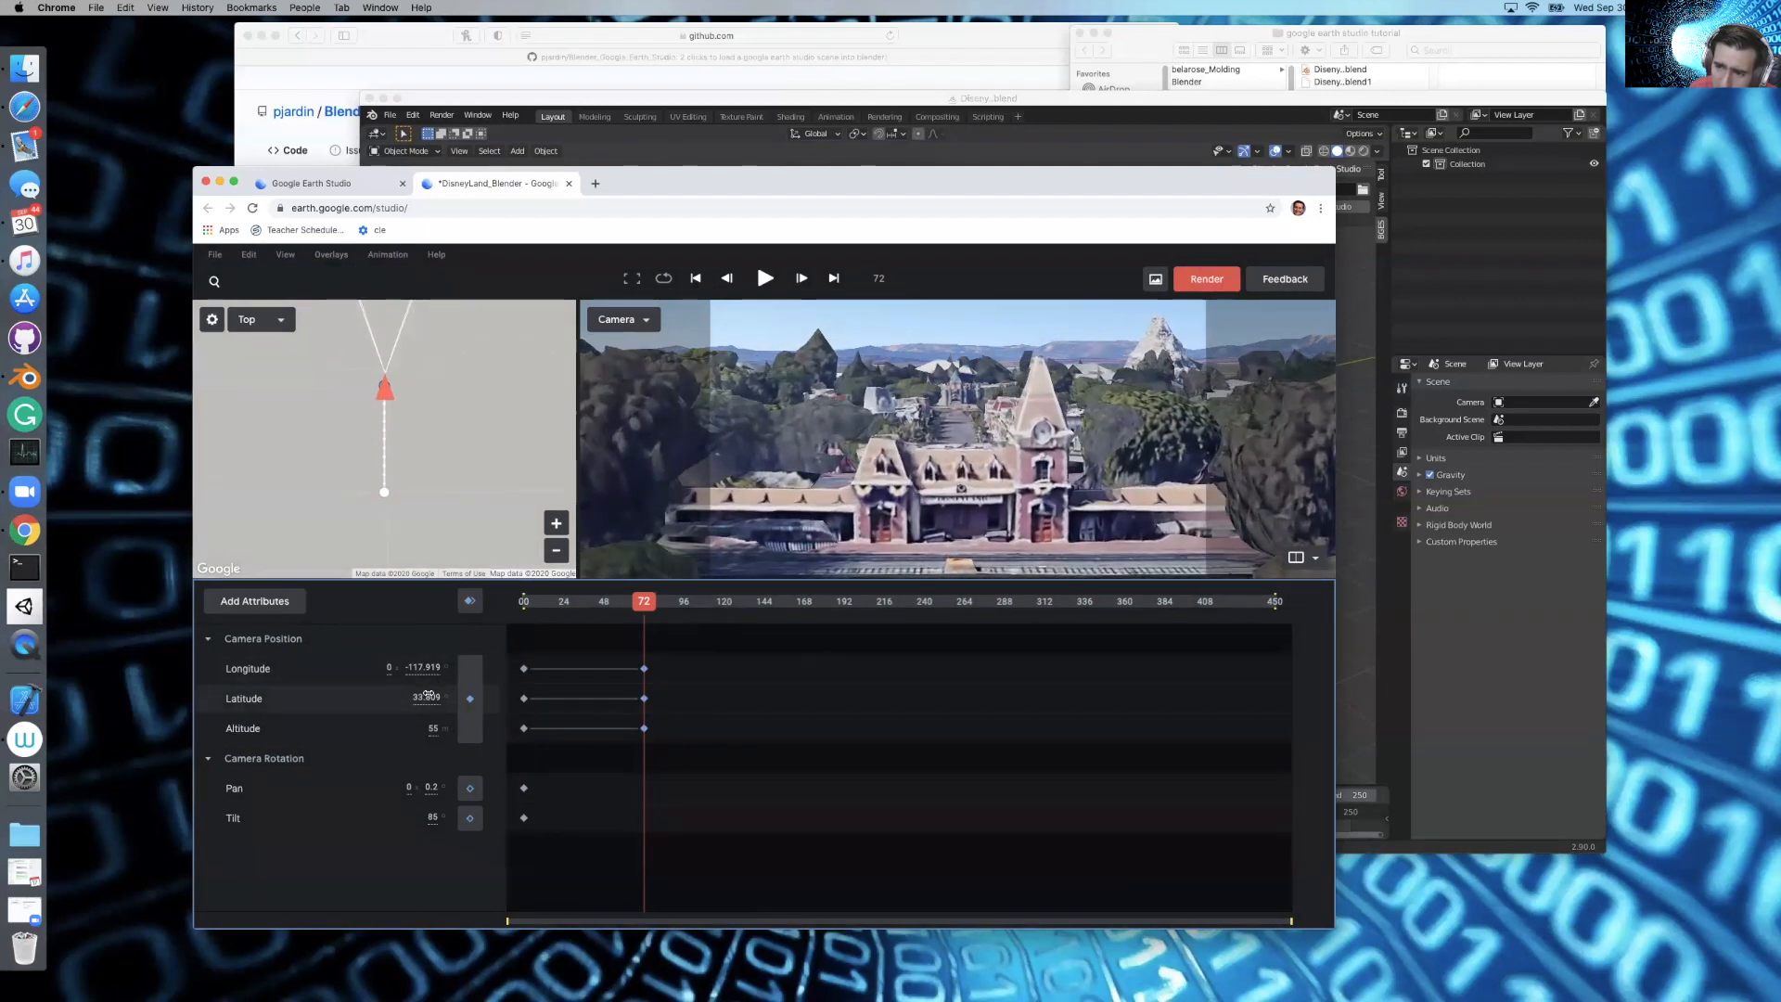
{"action": "left_click_drag", "start_coordinate": [415, 698], "coordinate": [1779, 741]}
{"action": "left_click", "coordinate": [471, 601]}
{"action": "left_click_drag", "start_coordinate": [598, 608], "coordinate": [524, 610]}
{"action": "key", "text": "space"}
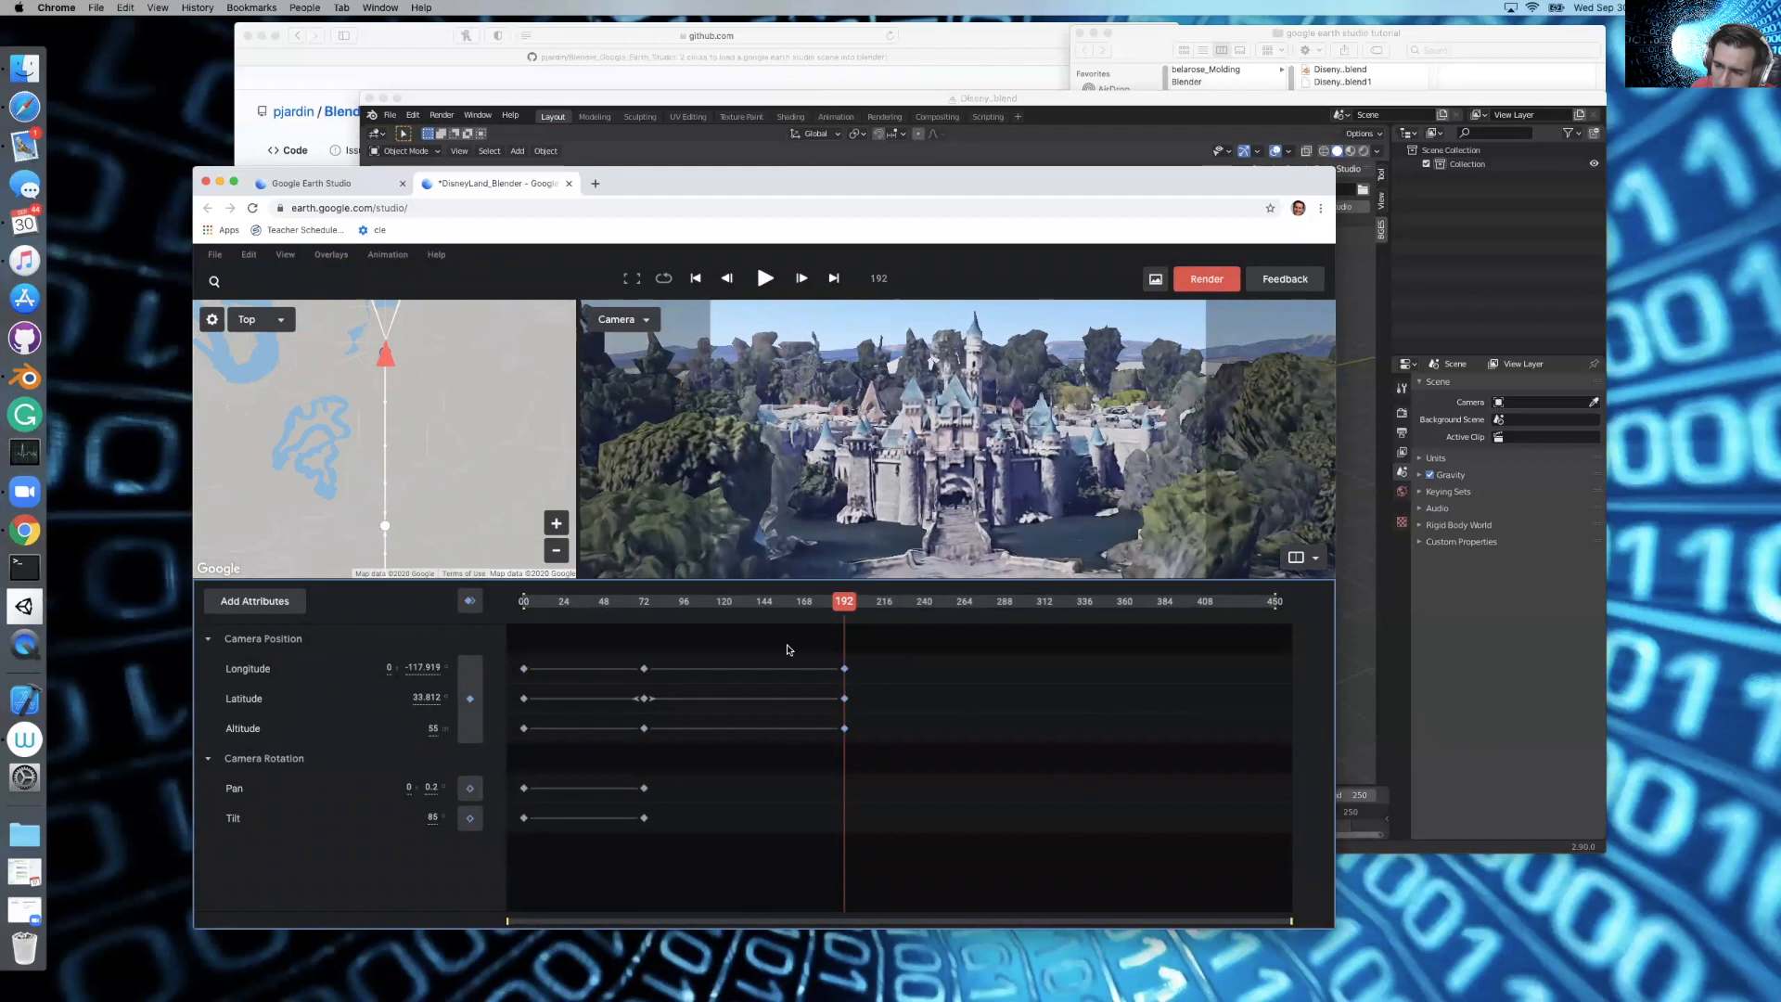
Keyframe all camera attributes at frame 192 in front of the castle and play the animation from frame 0
{"action": "left_click", "coordinate": [470, 602]}
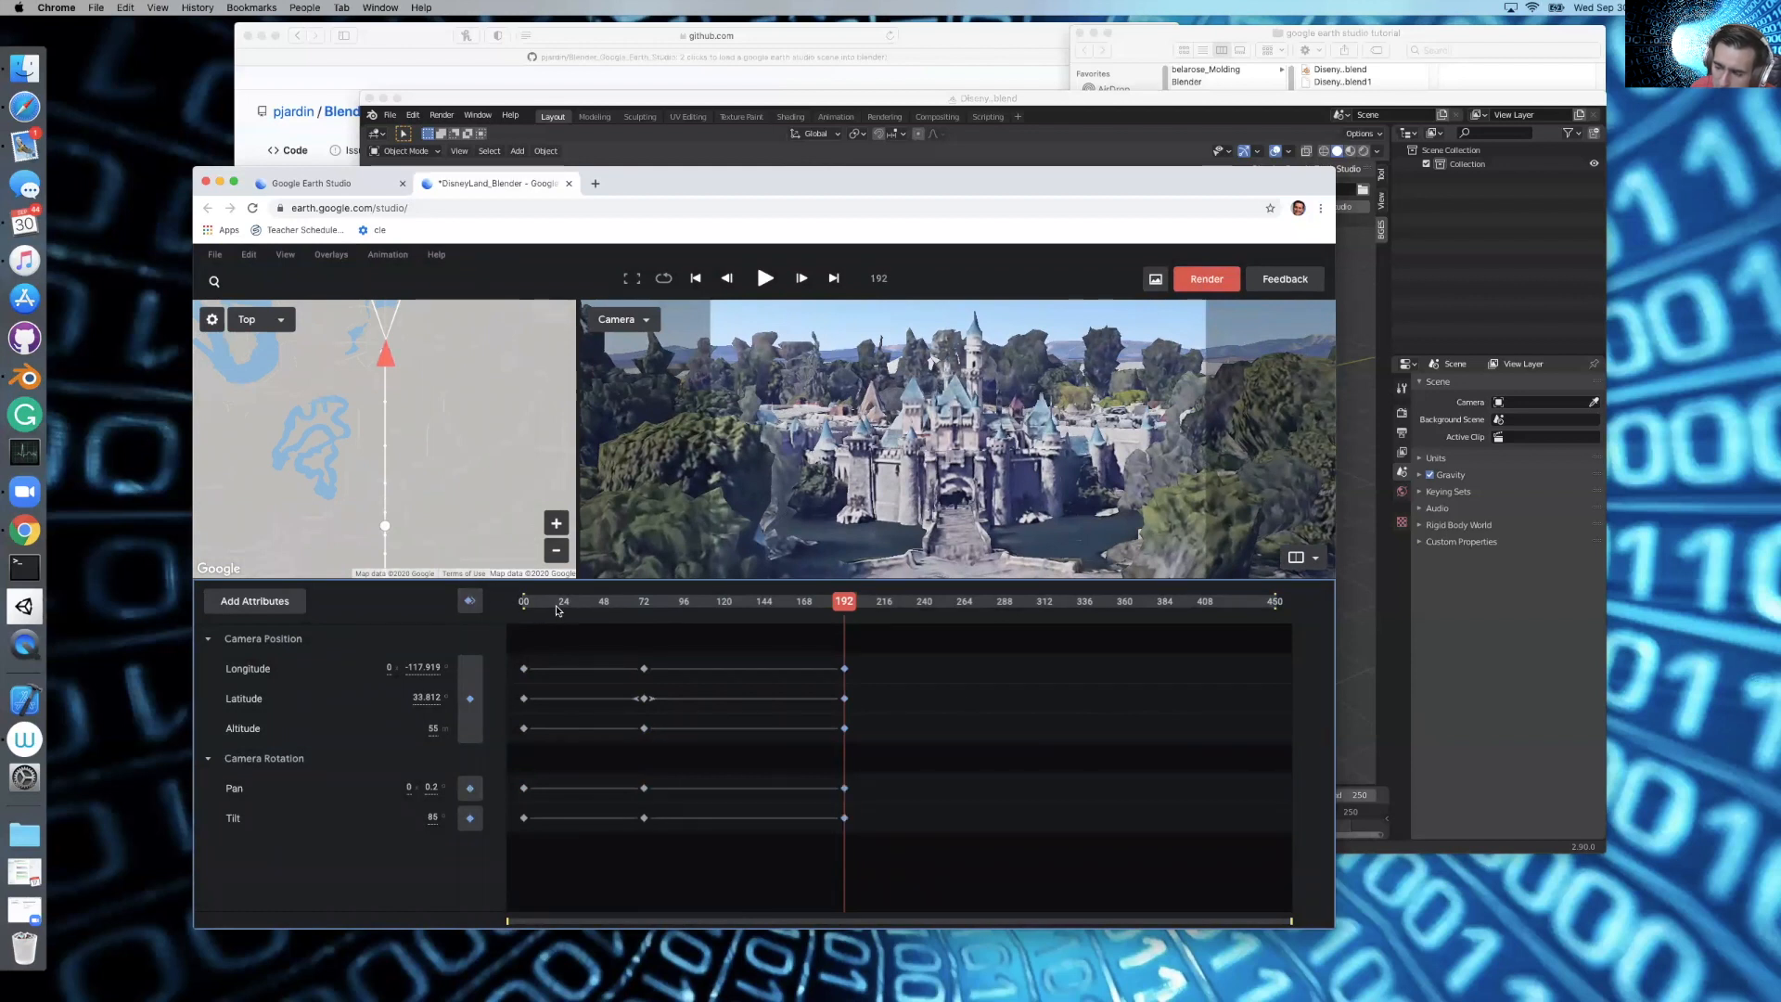
{"action": "left_click_drag", "start_coordinate": [560, 604], "coordinate": [524, 603]}
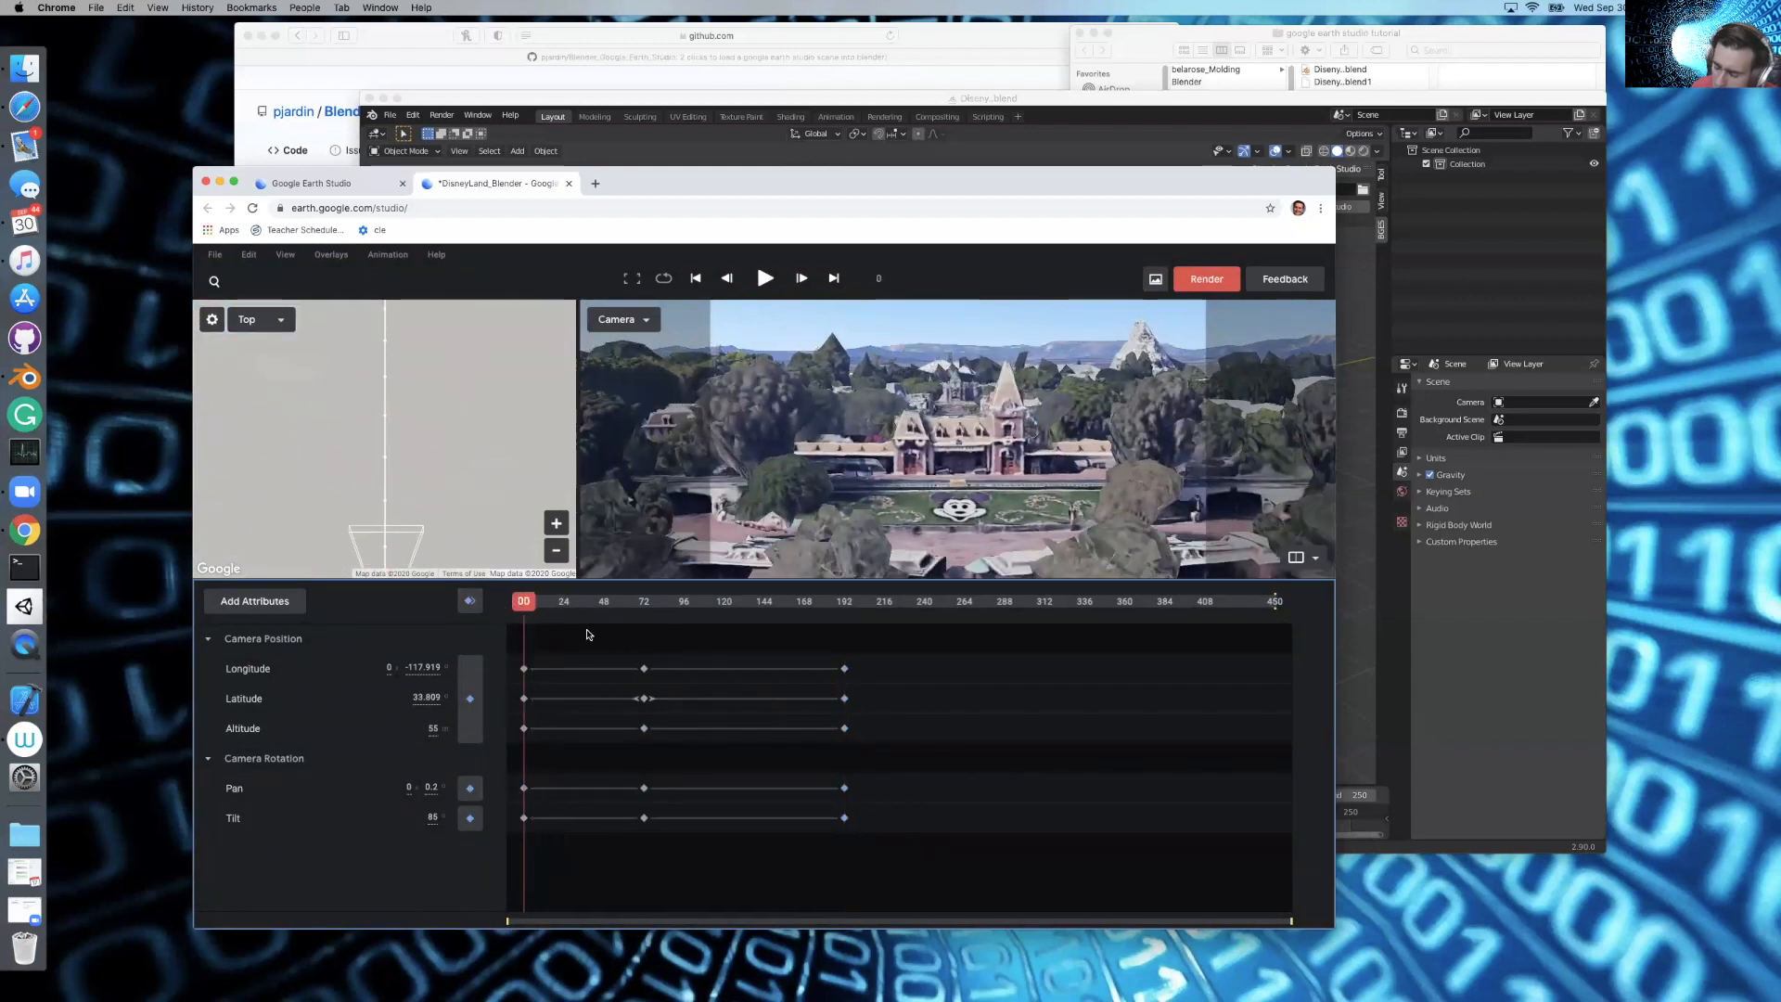
{"action": "key", "text": "space"}
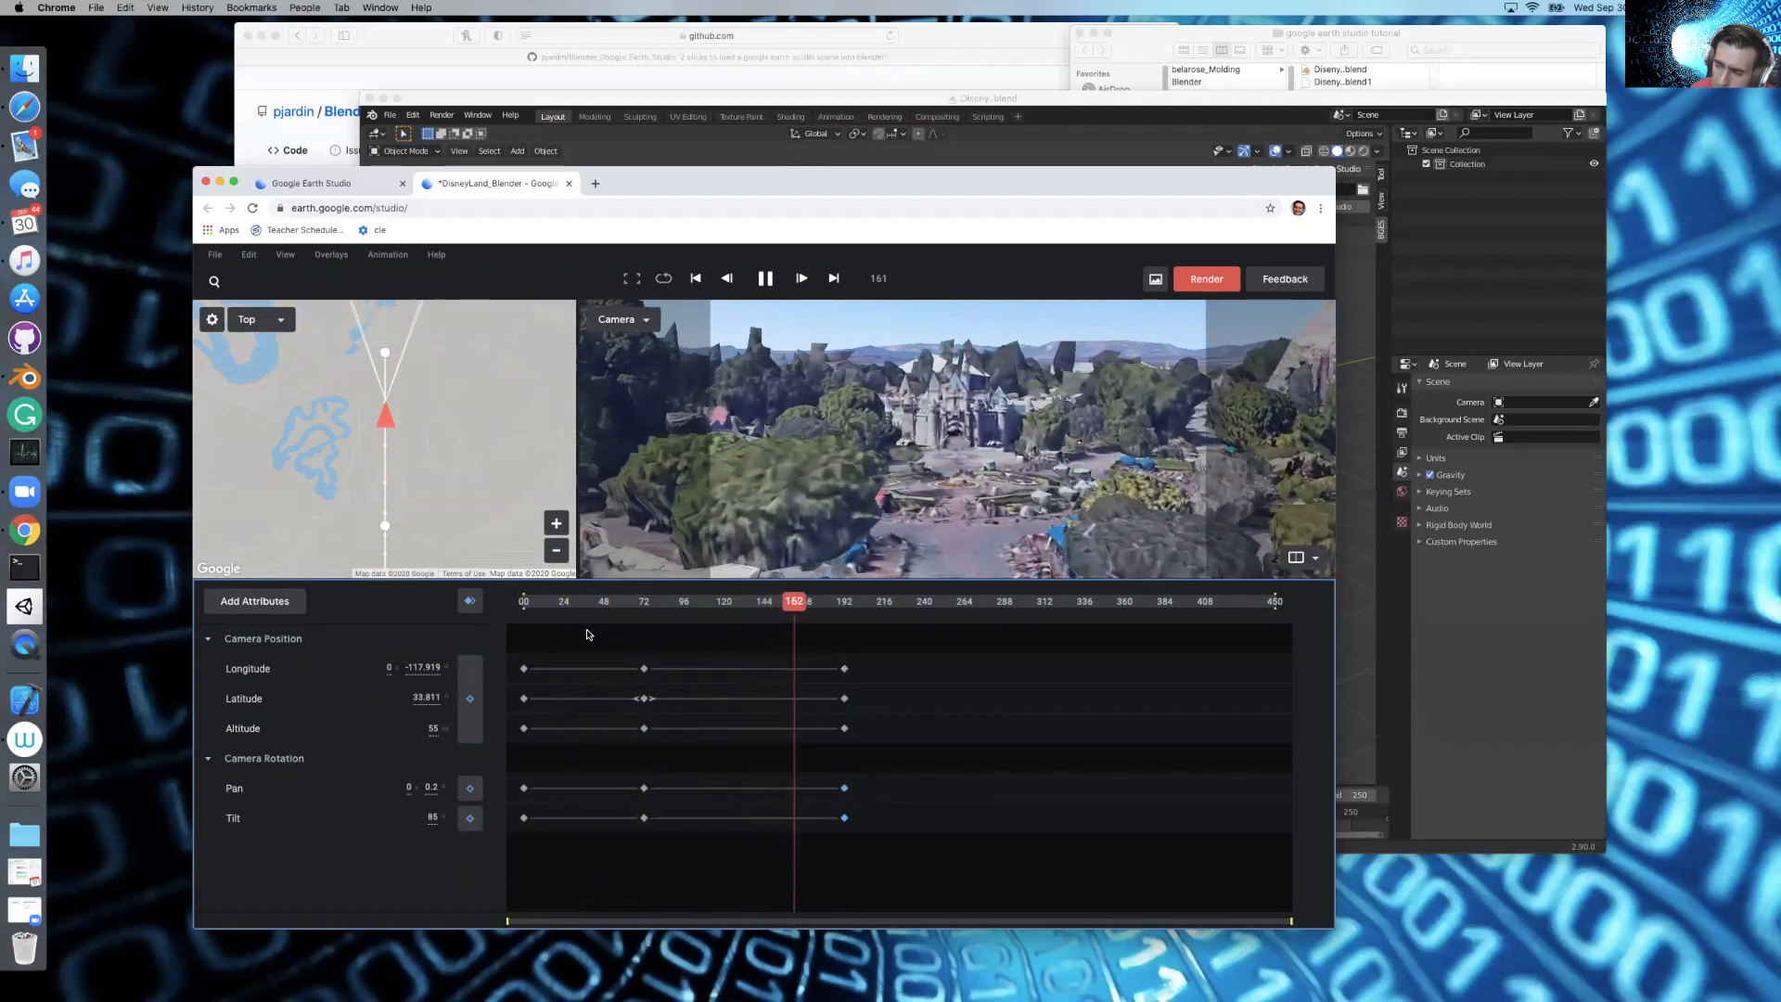
{"action": "key", "text": "space"}
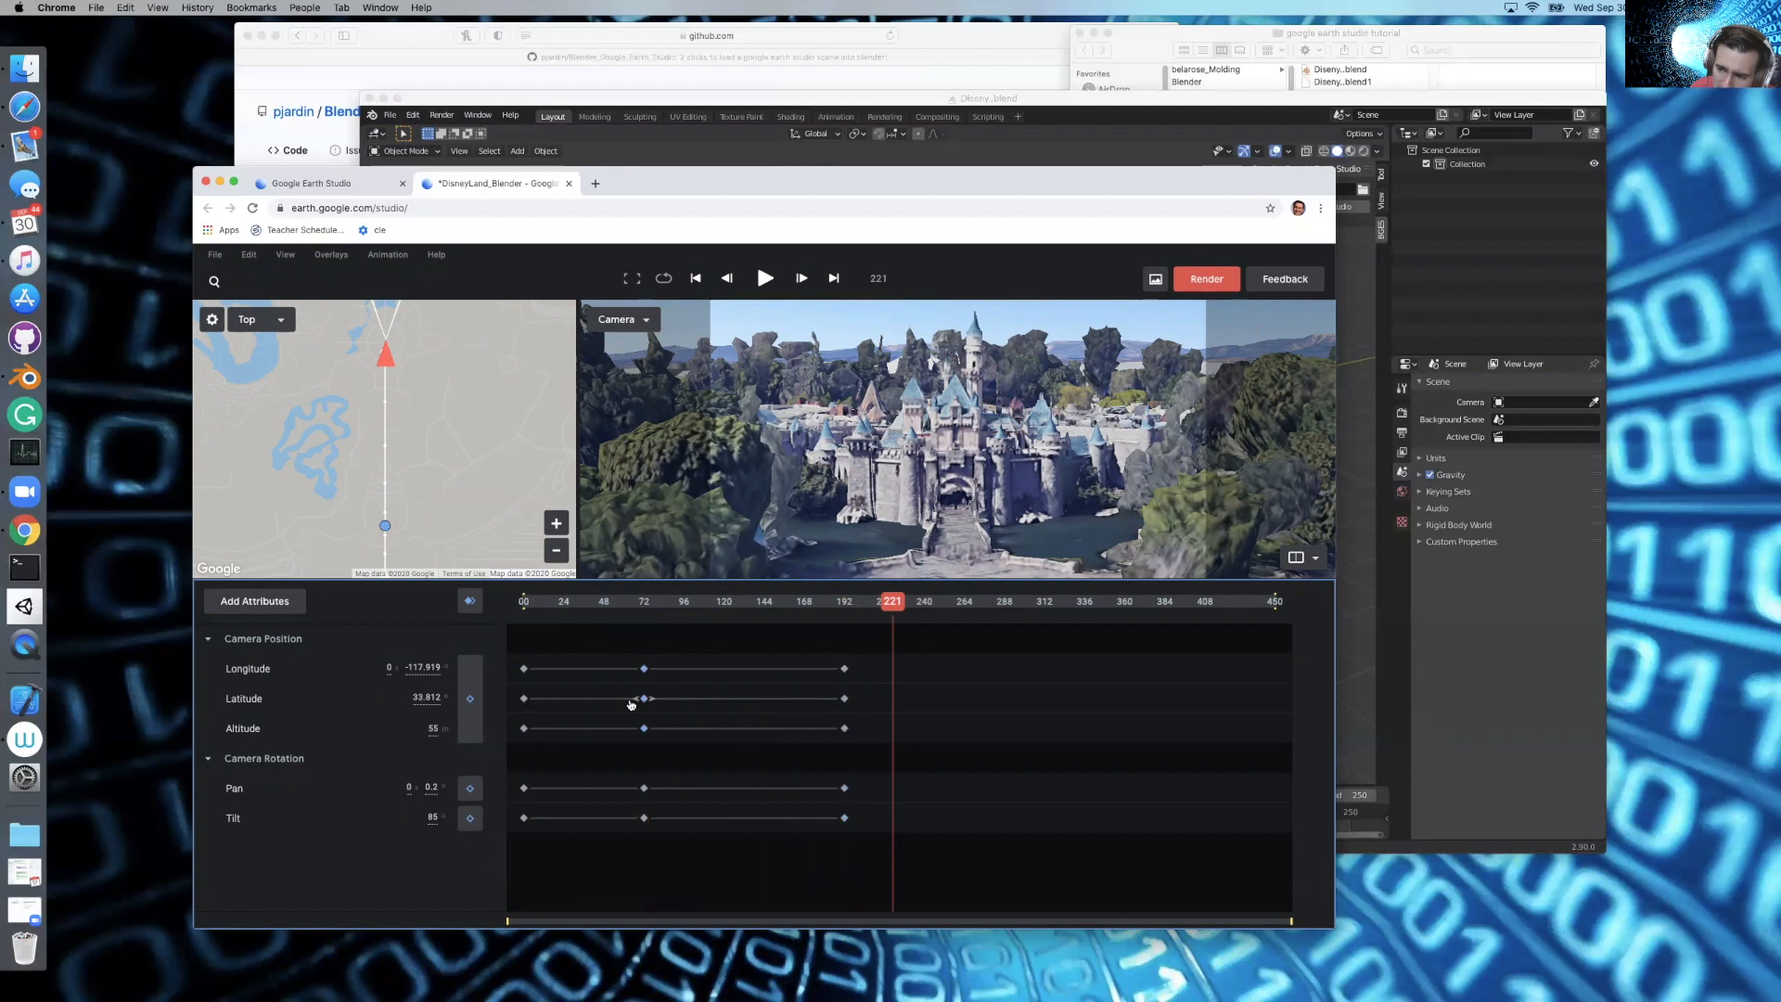
Try Linear interpolation on the camera position keyframes at frame 72 and preview the motion
{"action": "right_click", "coordinate": [645, 700]}
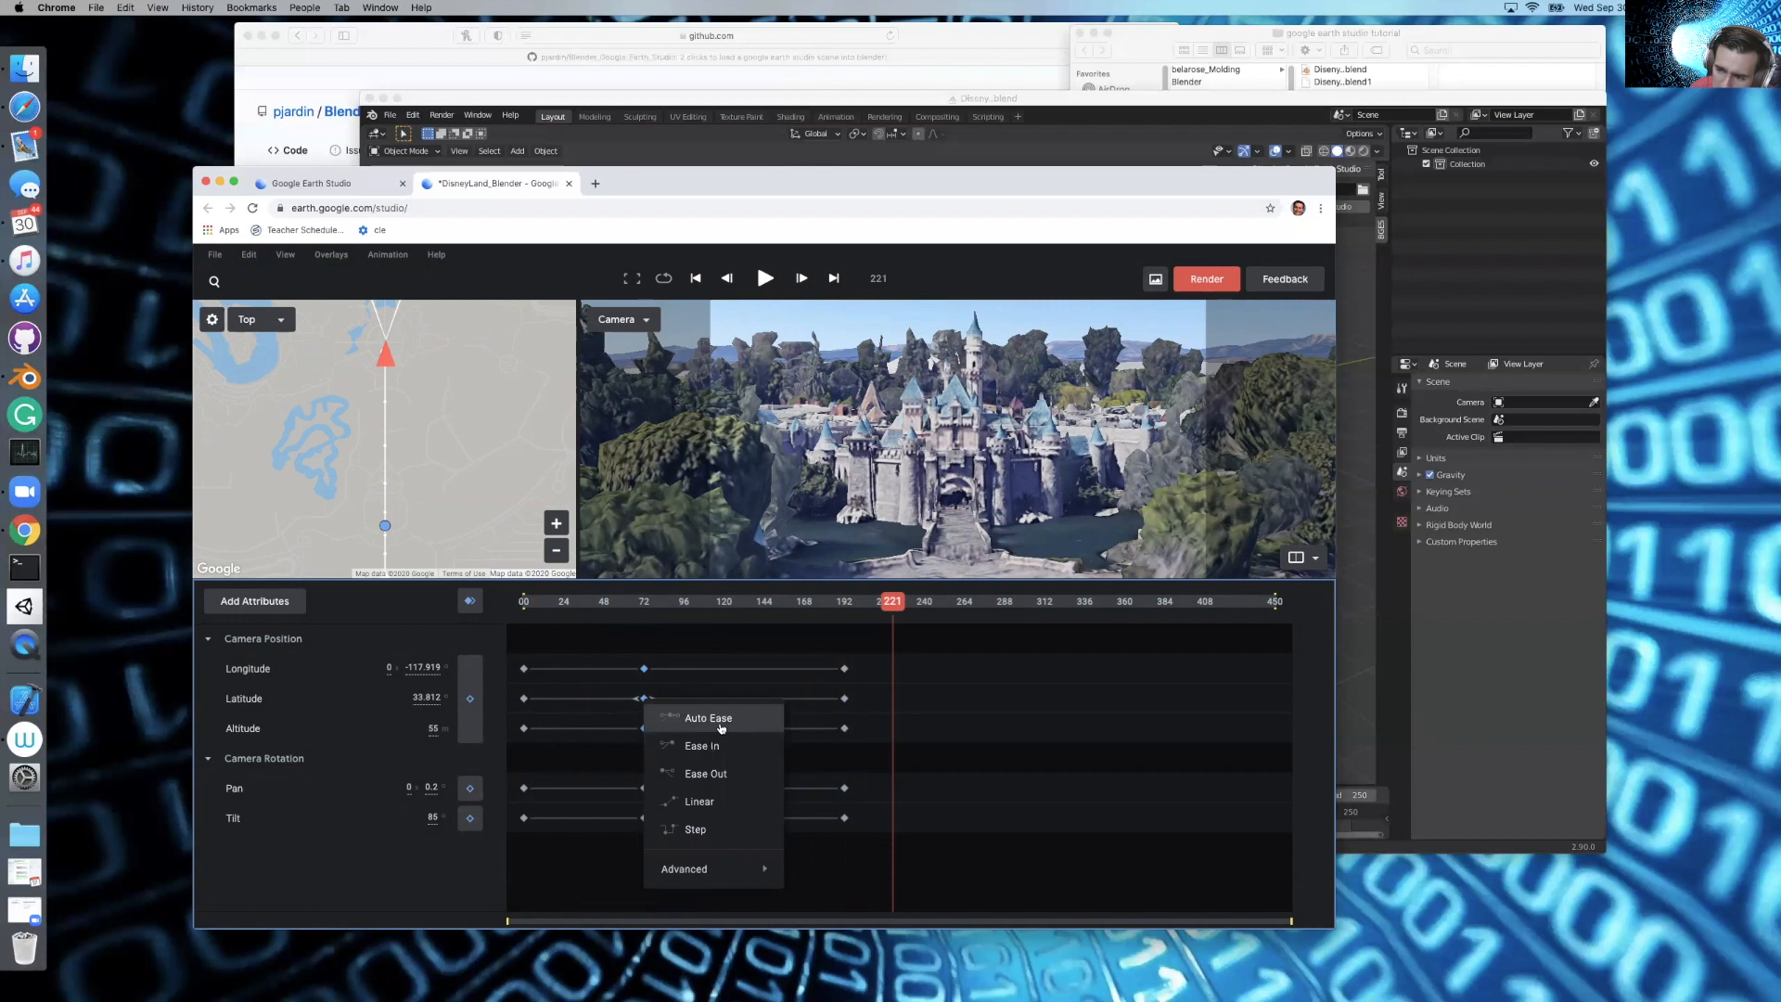
{"action": "left_click", "coordinate": [725, 804]}
{"action": "left_click", "coordinate": [617, 601]}
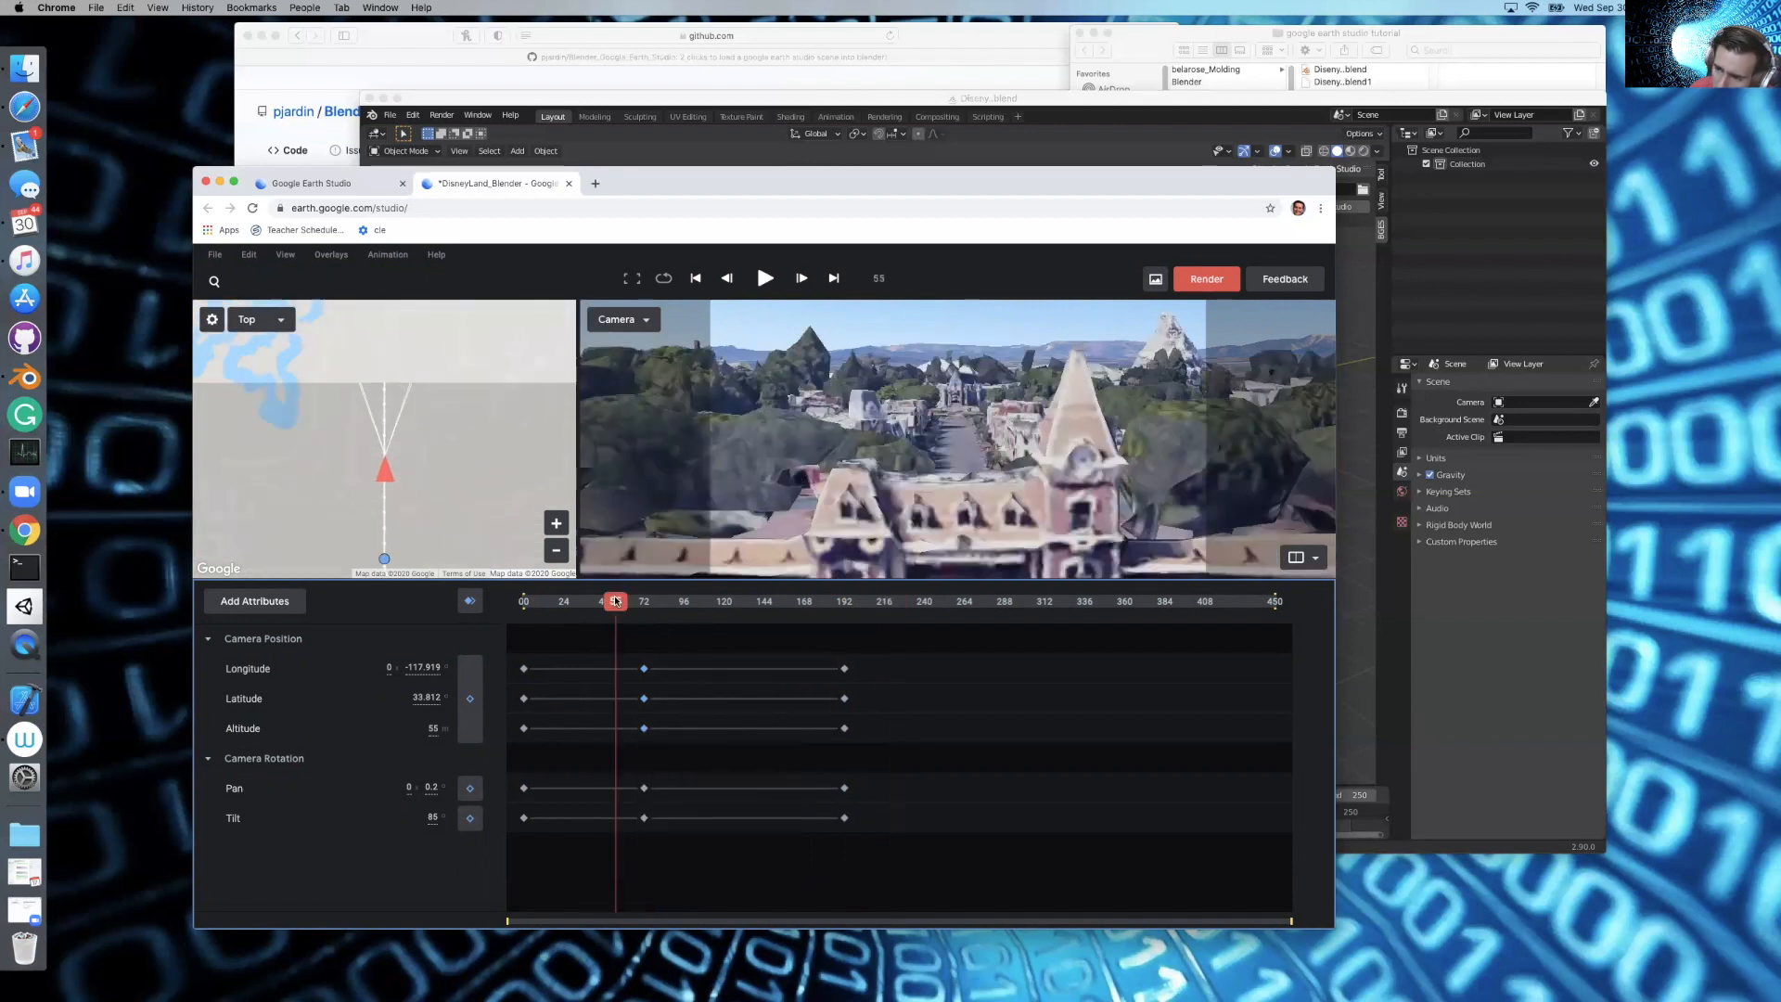
{"action": "key", "text": "space"}
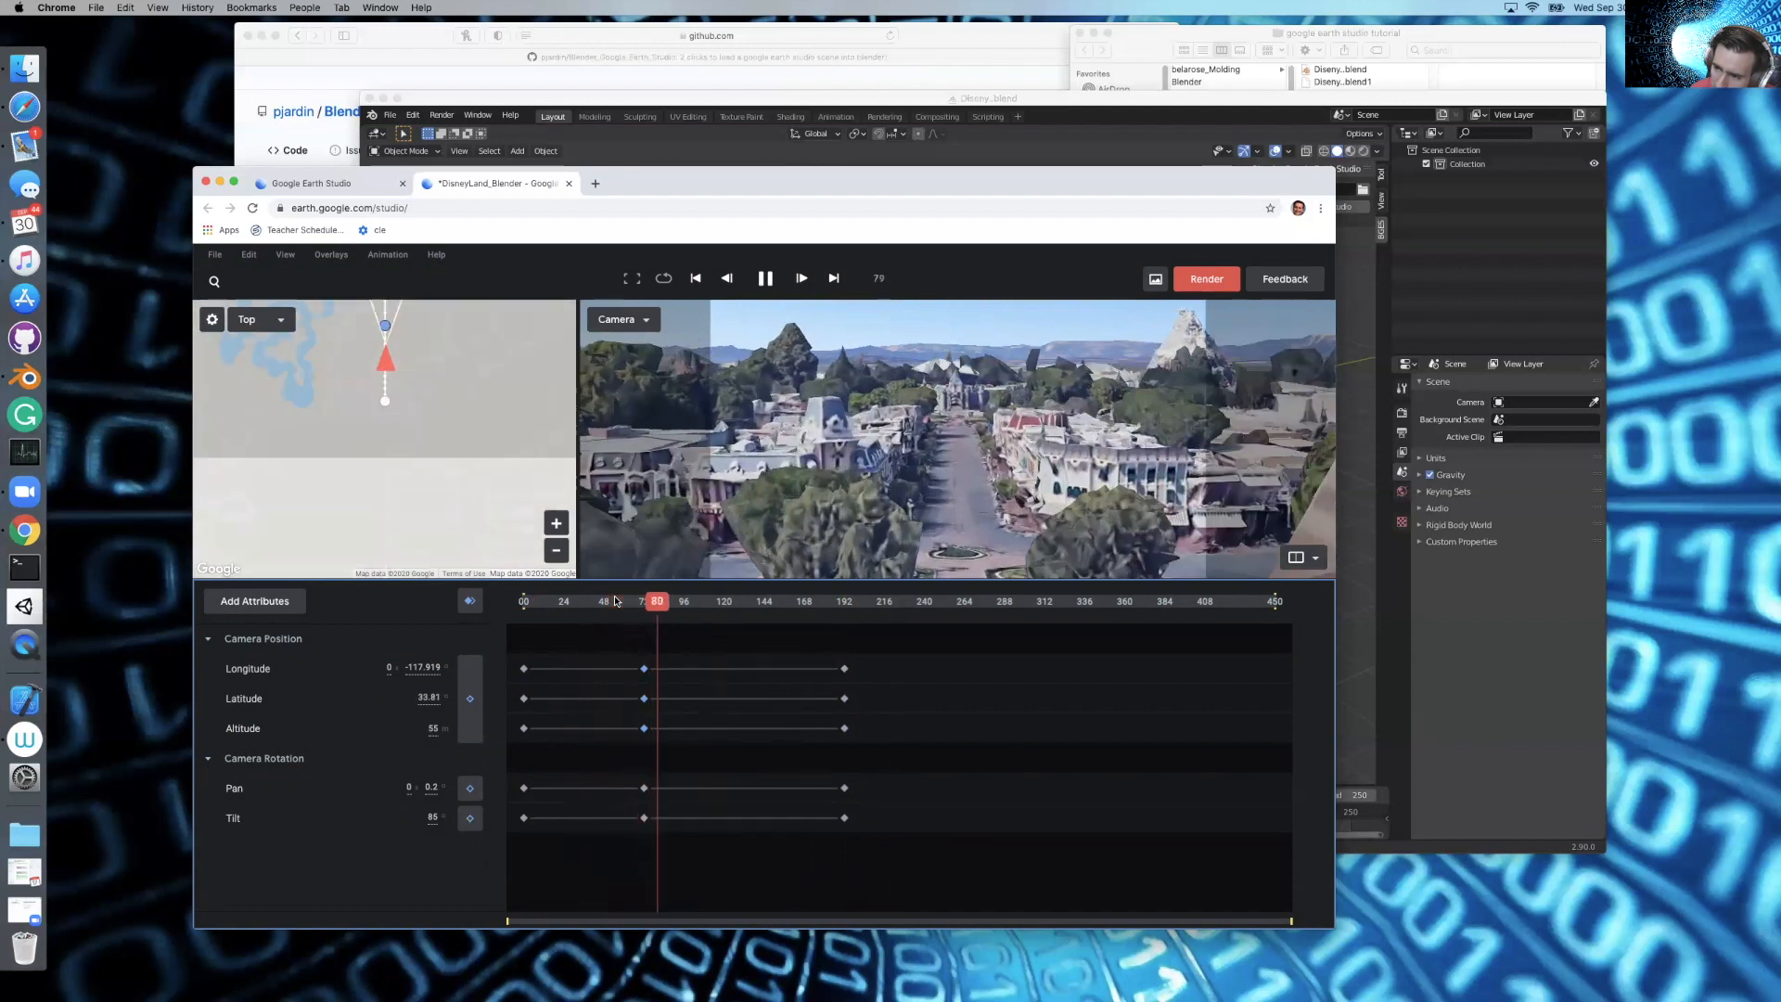
{"action": "key", "text": "space"}
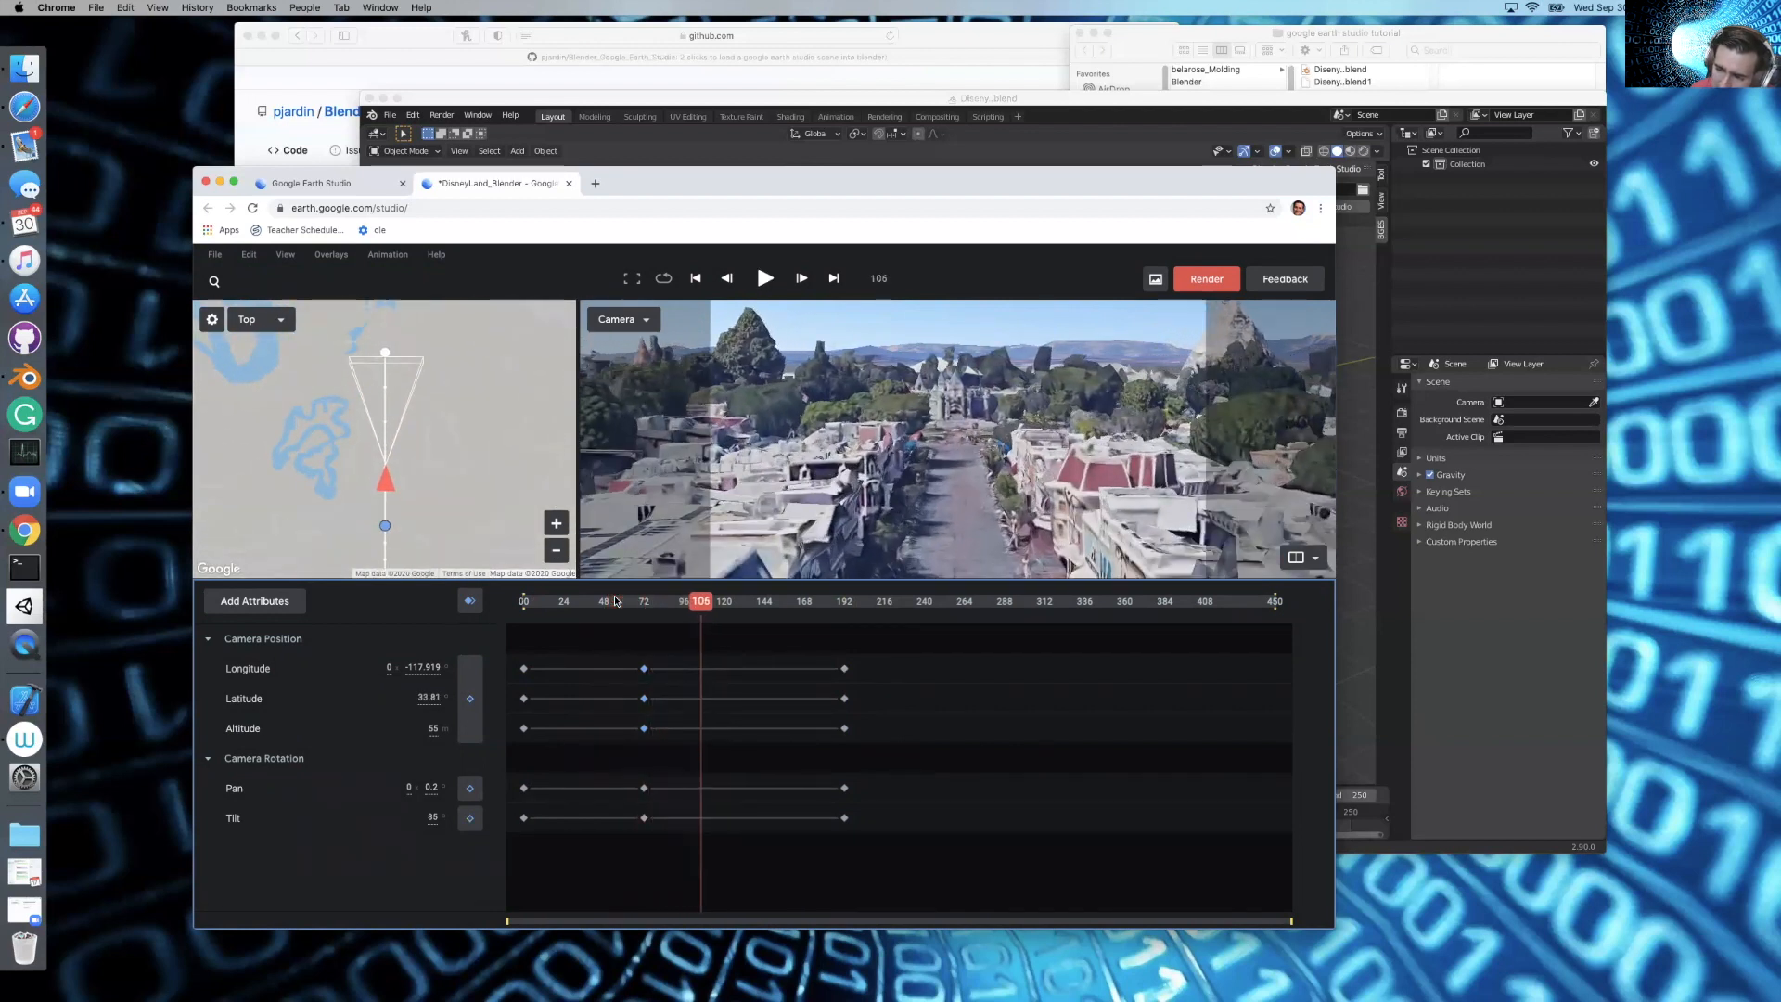
Apply Auto Ease to the camera position keyframes at frame 72 and play the animation from frame 0
{"action": "left_click_drag", "start_coordinate": [655, 659], "coordinate": [687, 659]}
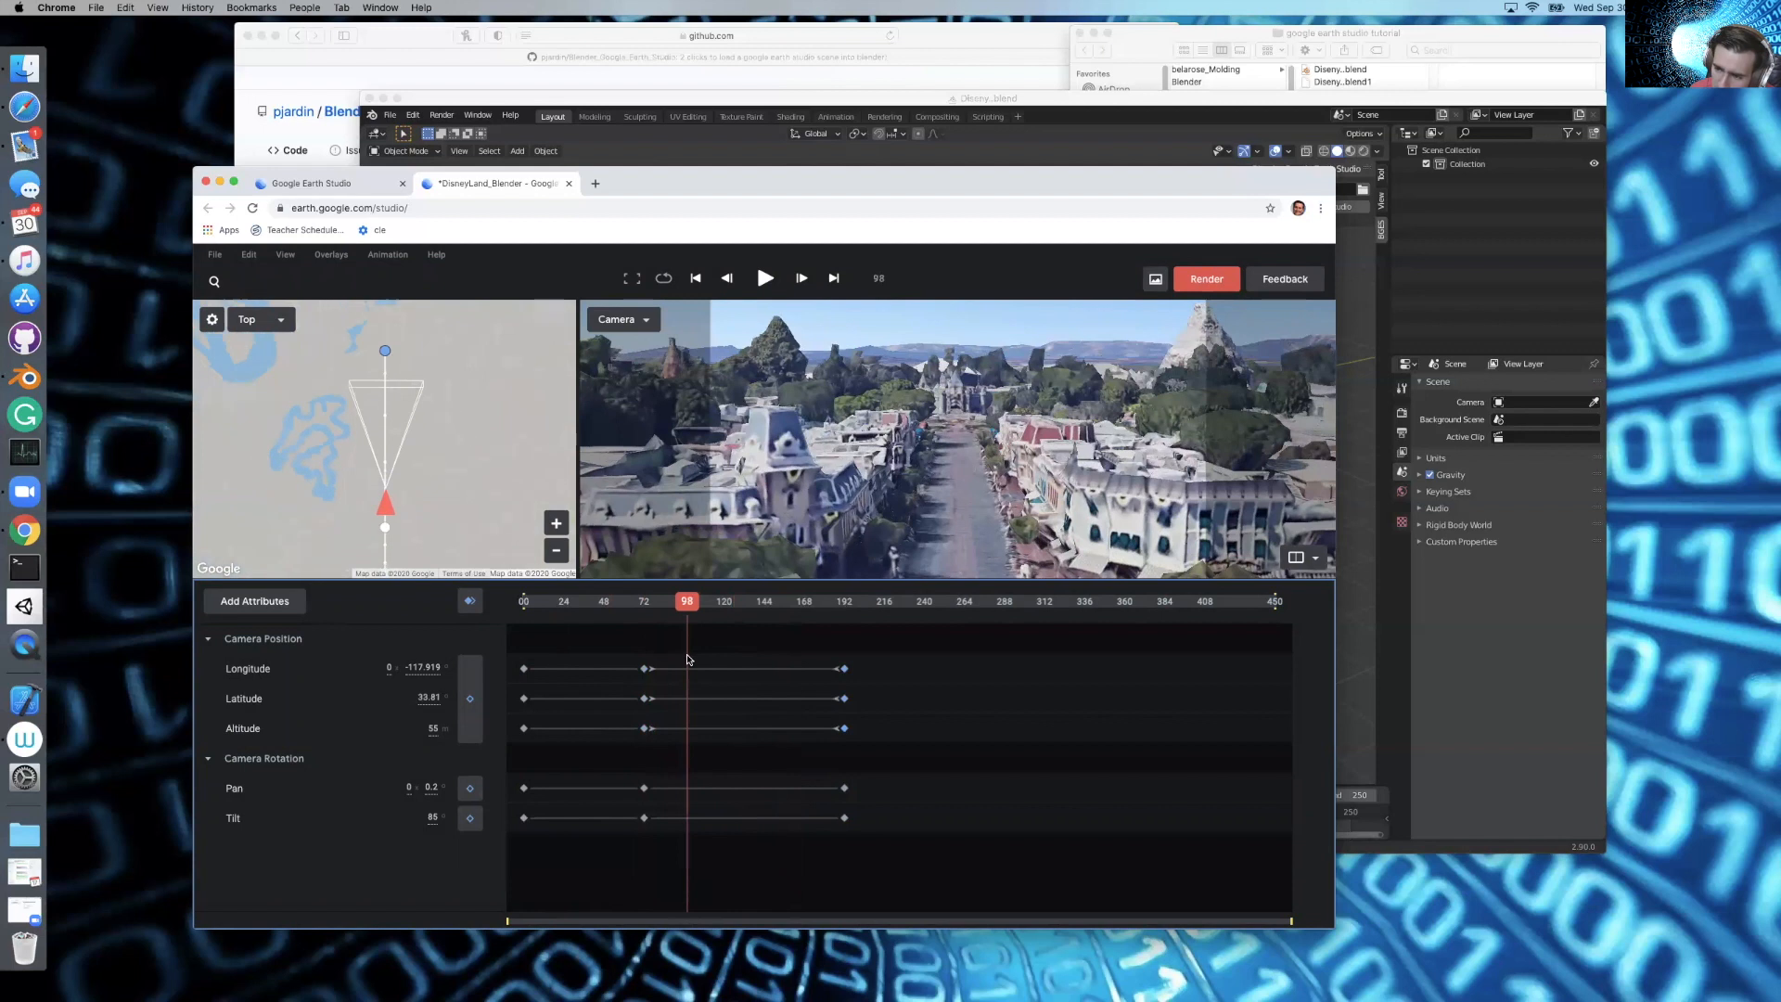
{"action": "right_click", "coordinate": [647, 670]}
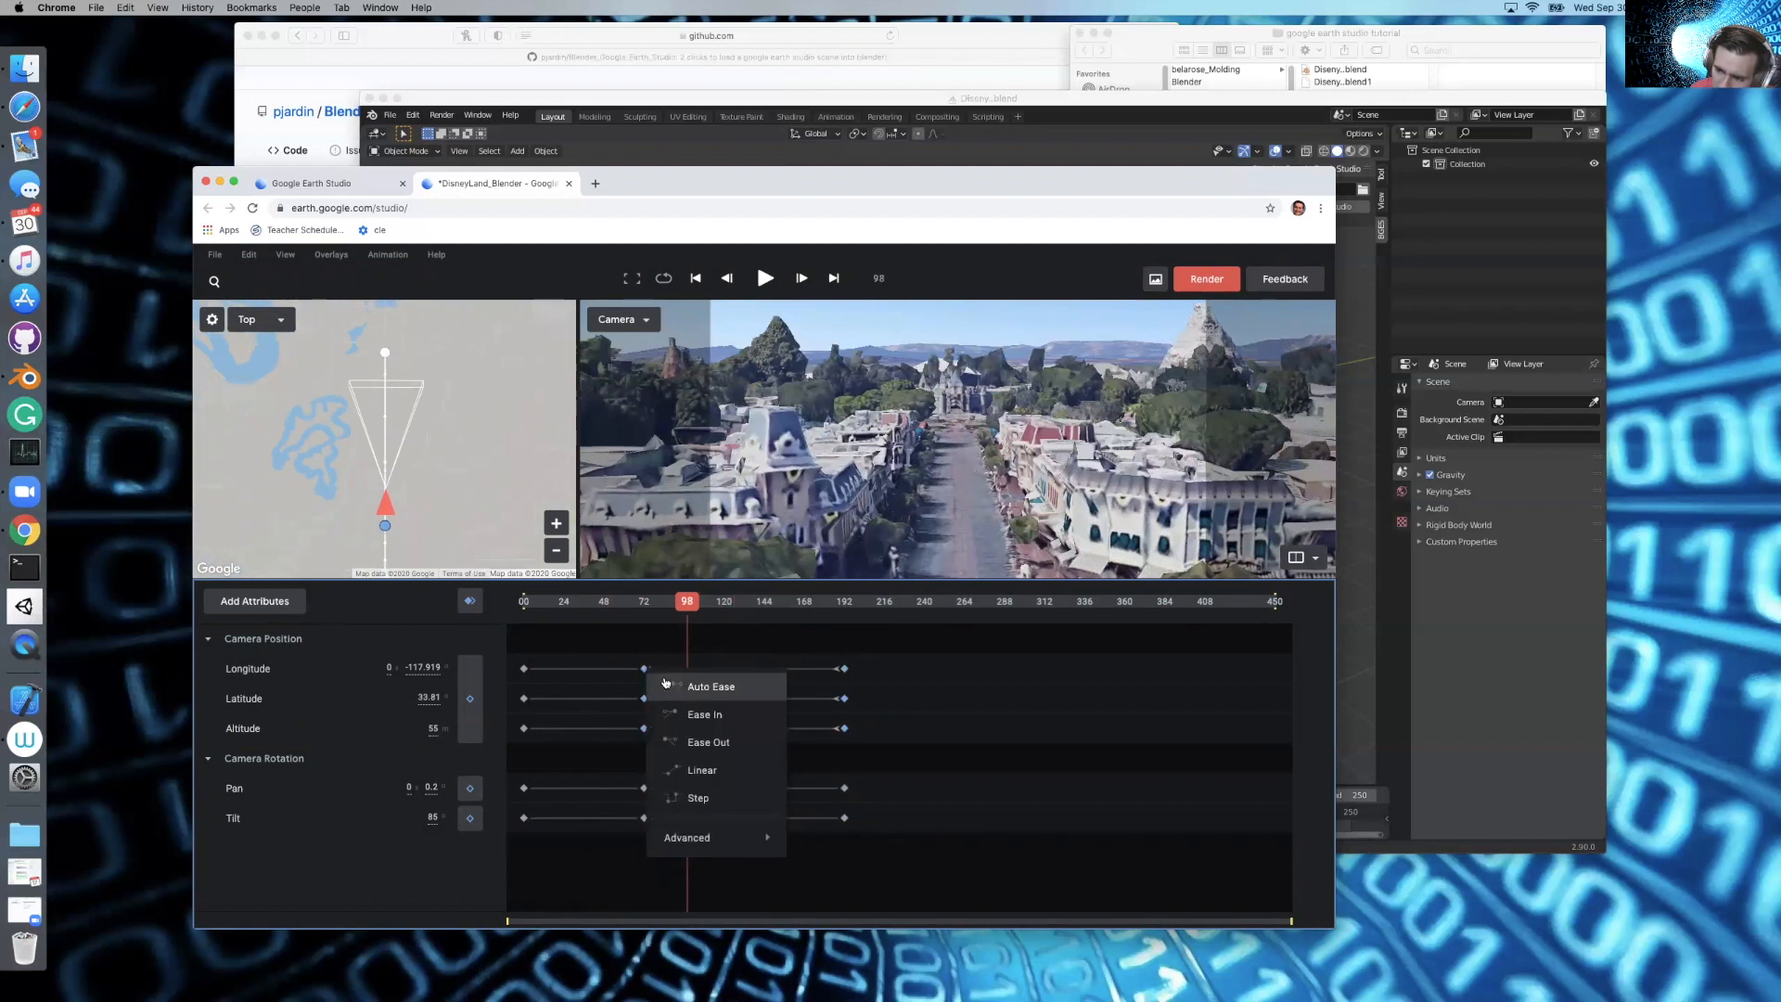
{"action": "left_click", "coordinate": [704, 684]}
{"action": "left_click_drag", "start_coordinate": [561, 606], "coordinate": [467, 603]}
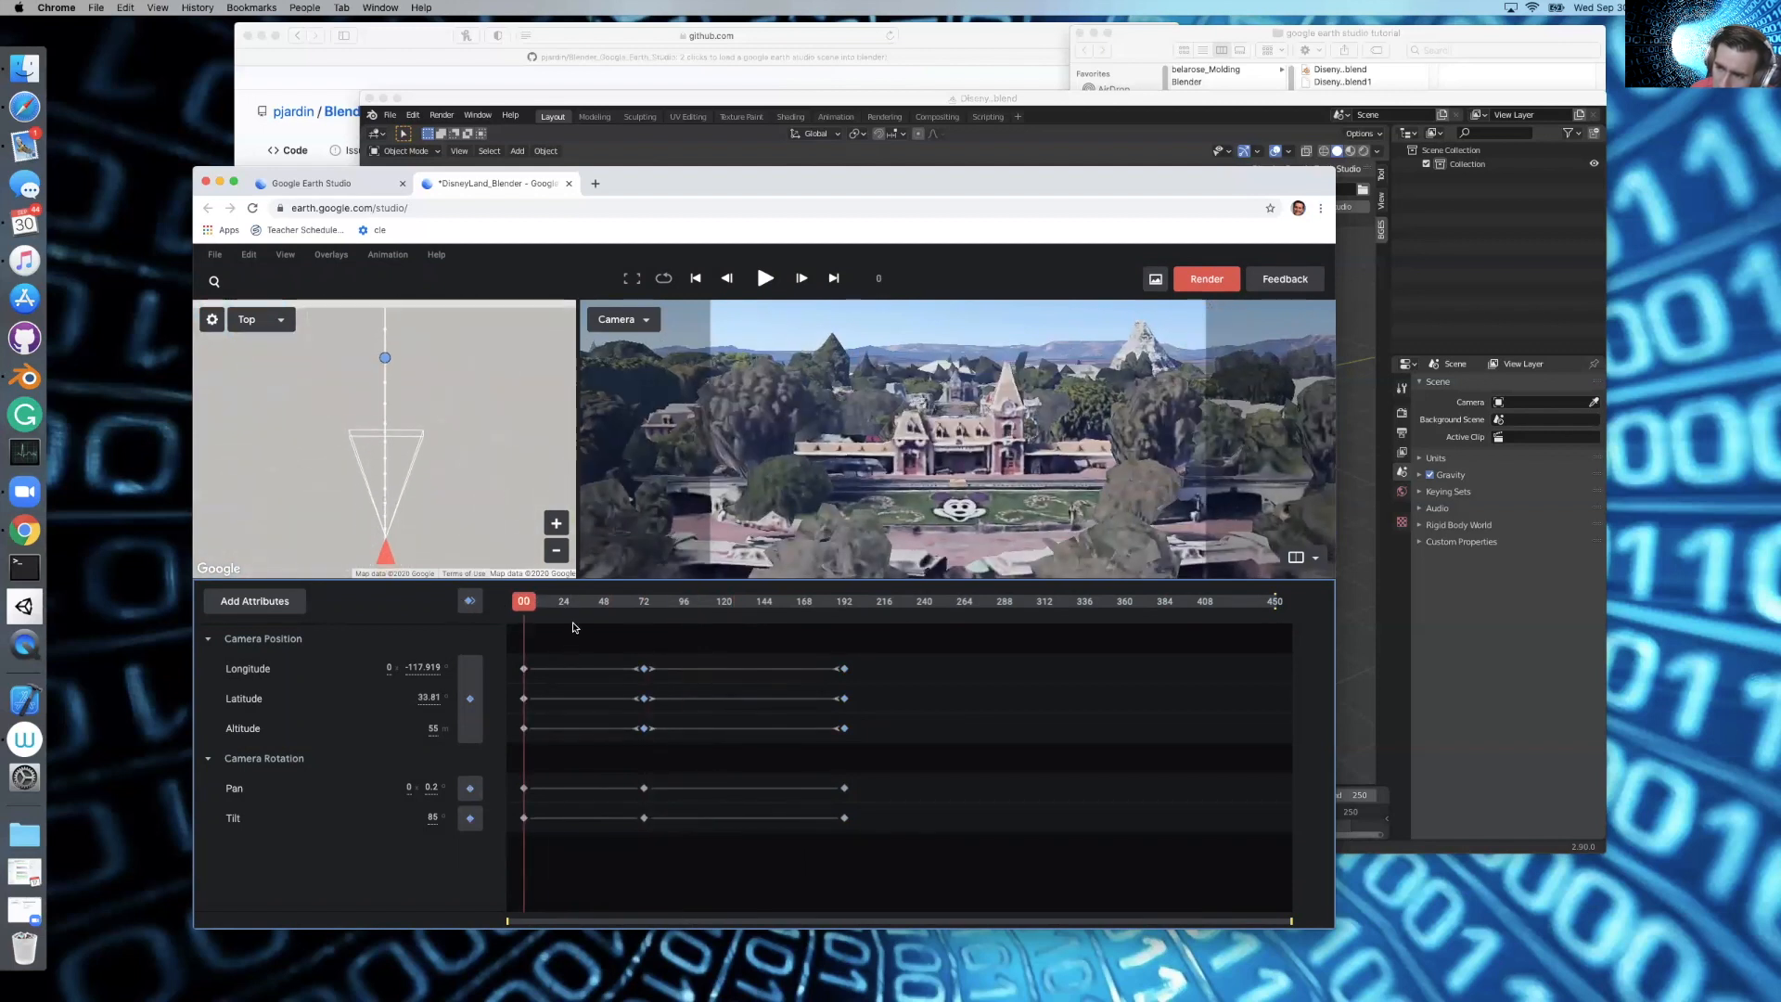
{"action": "key", "text": "space"}
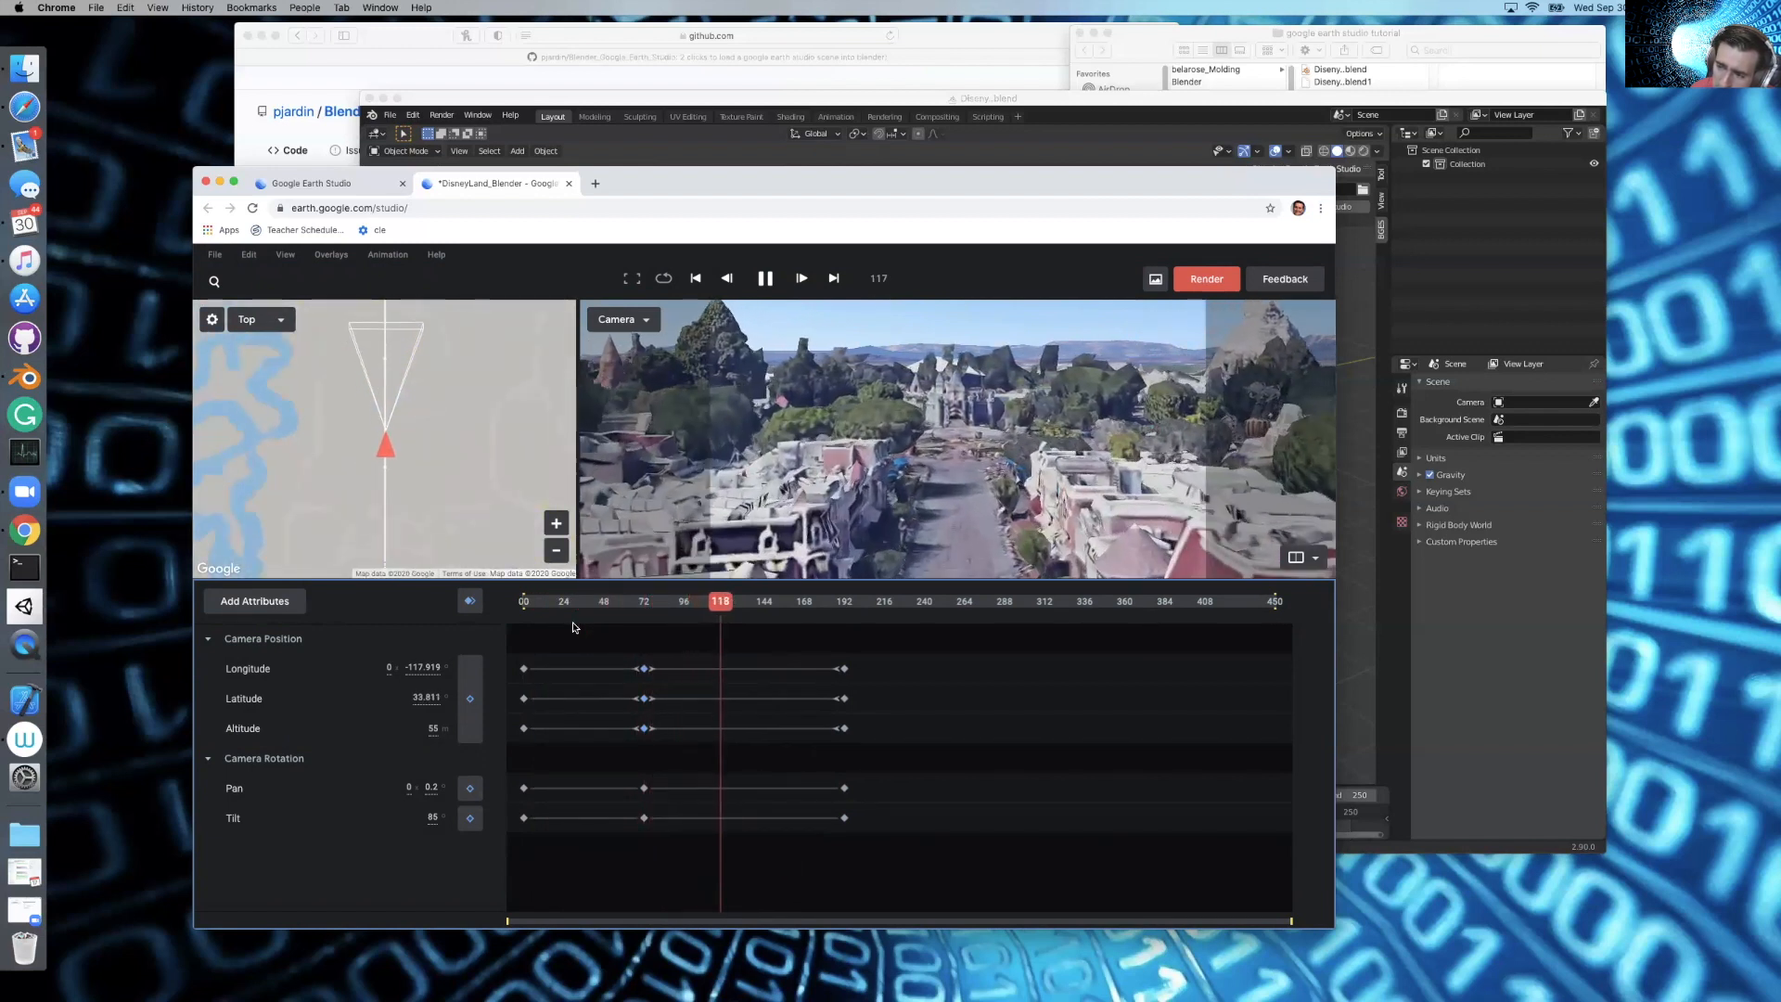
At frame 70, set a track point on the entrance station's roof and name it roof
{"action": "left_click", "coordinate": [640, 605]}
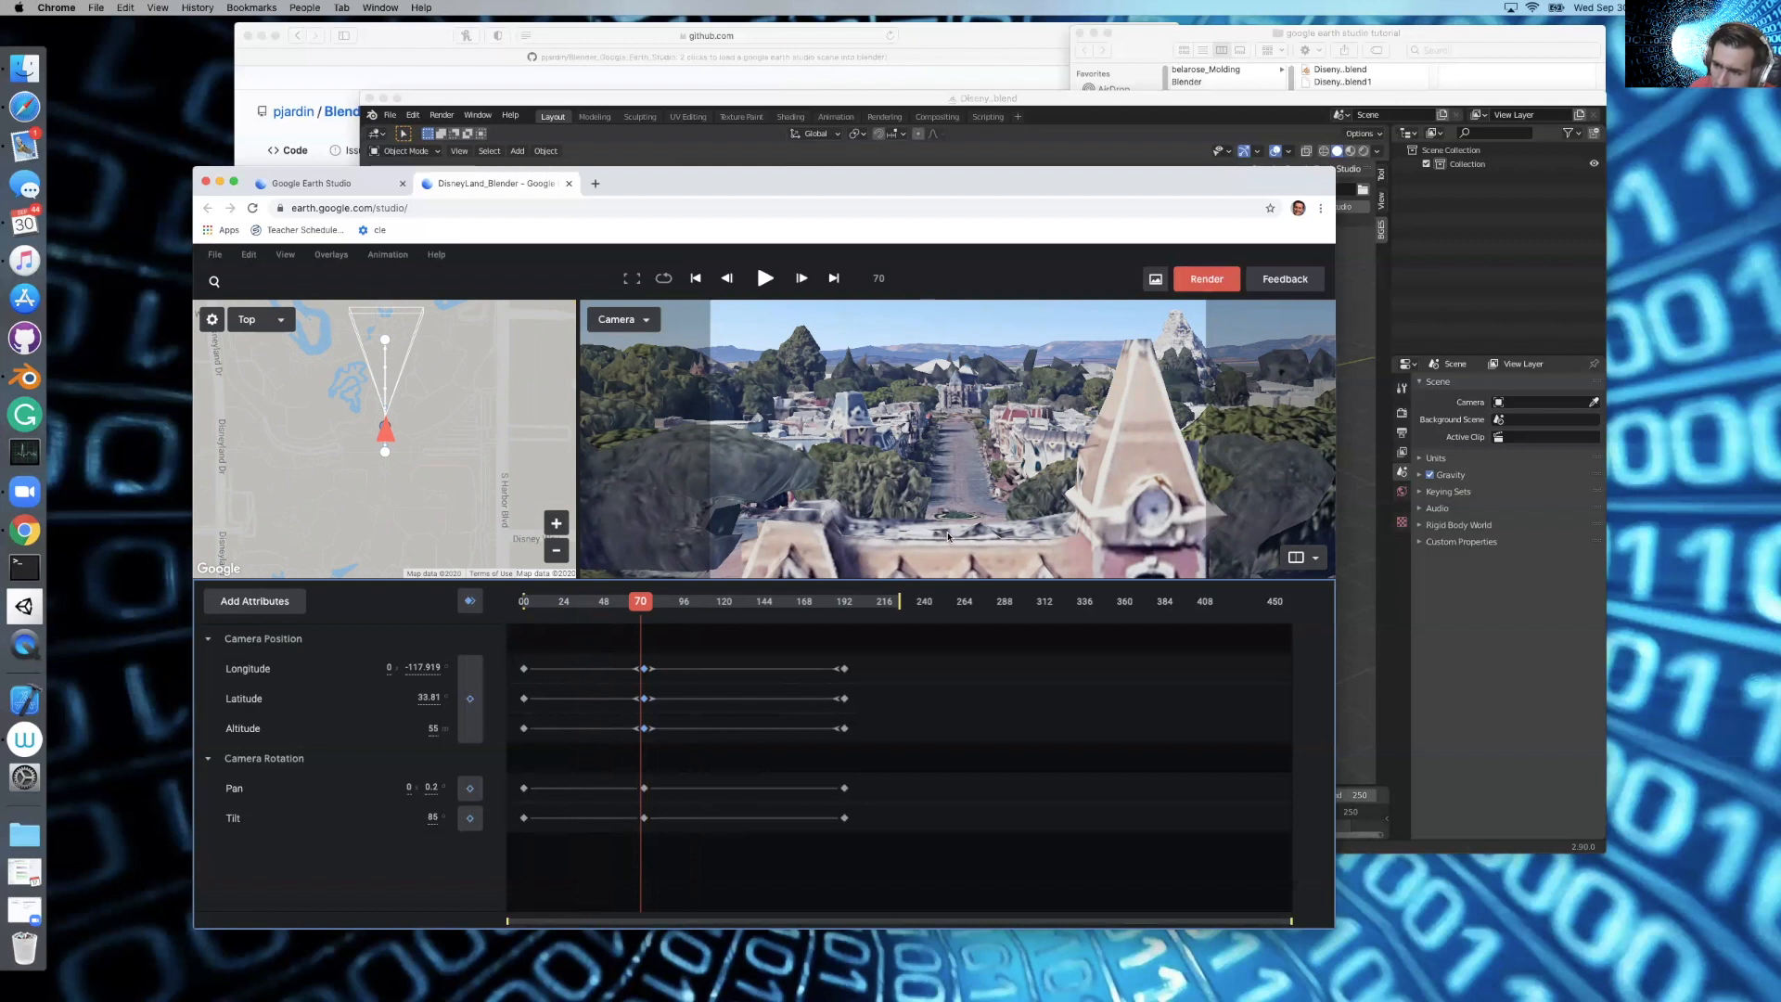
{"action": "right_click", "coordinate": [947, 536]}
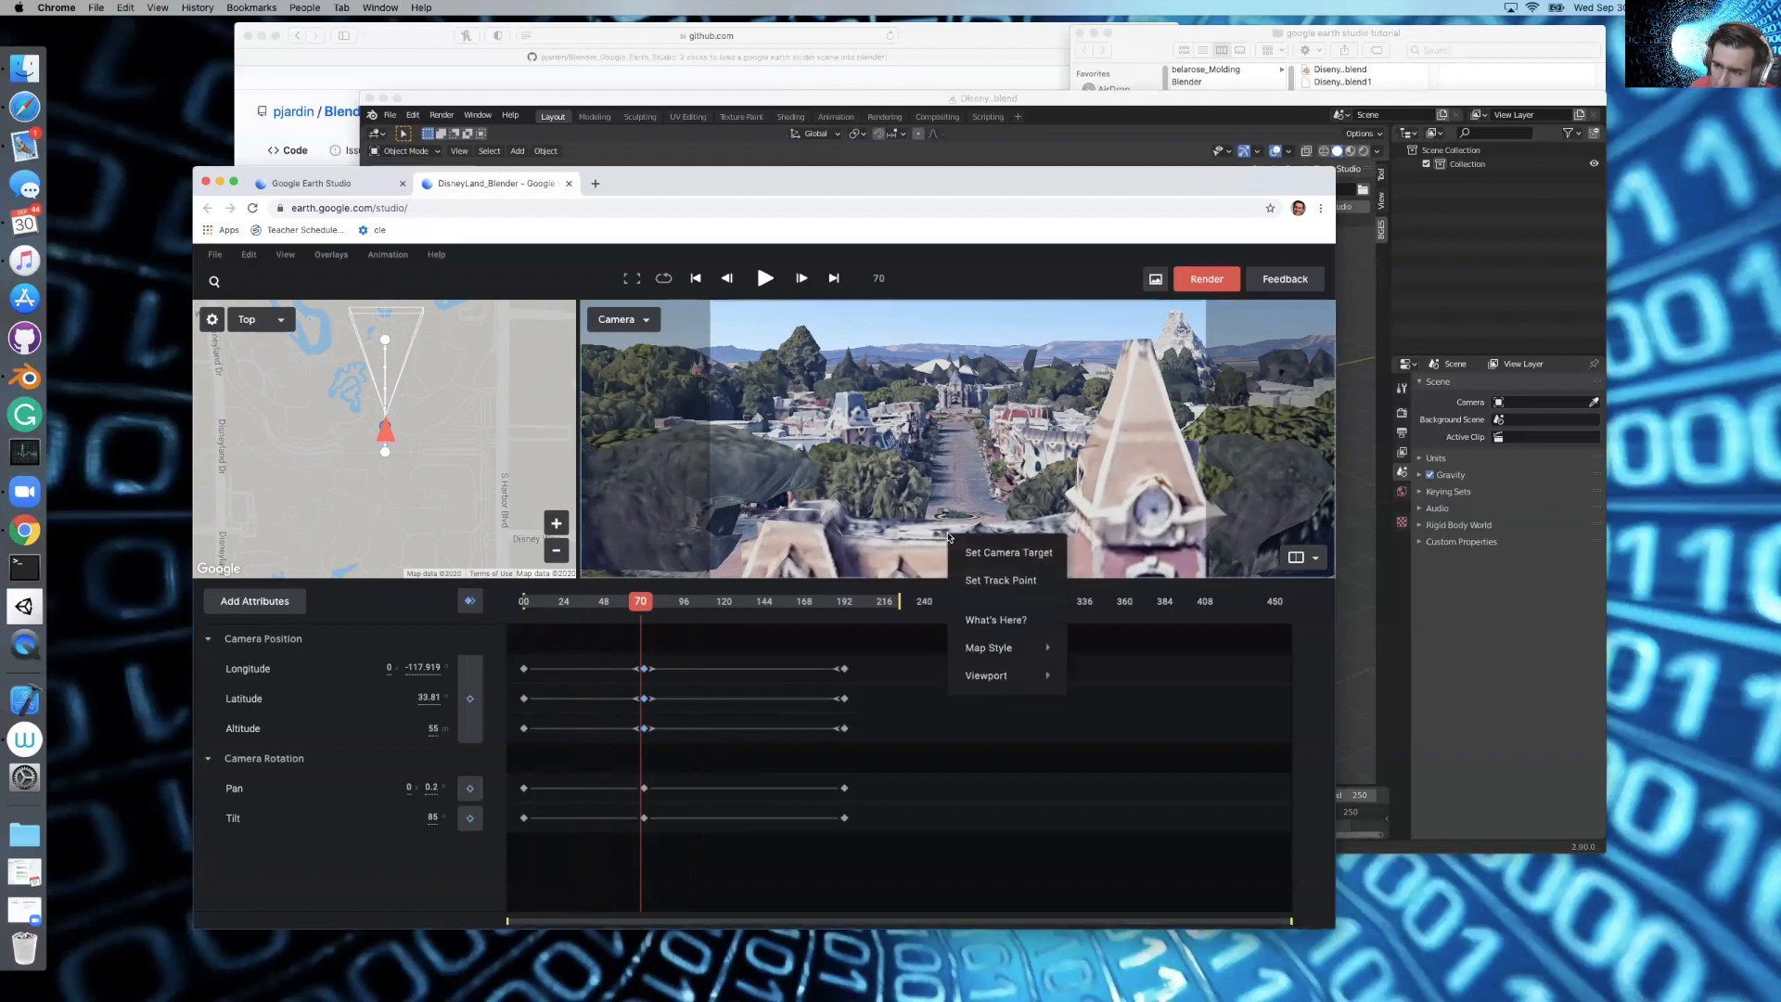
{"action": "left_click", "coordinate": [983, 584]}
{"action": "double_click", "coordinate": [475, 543]}
{"action": "type", "text": "roof"}
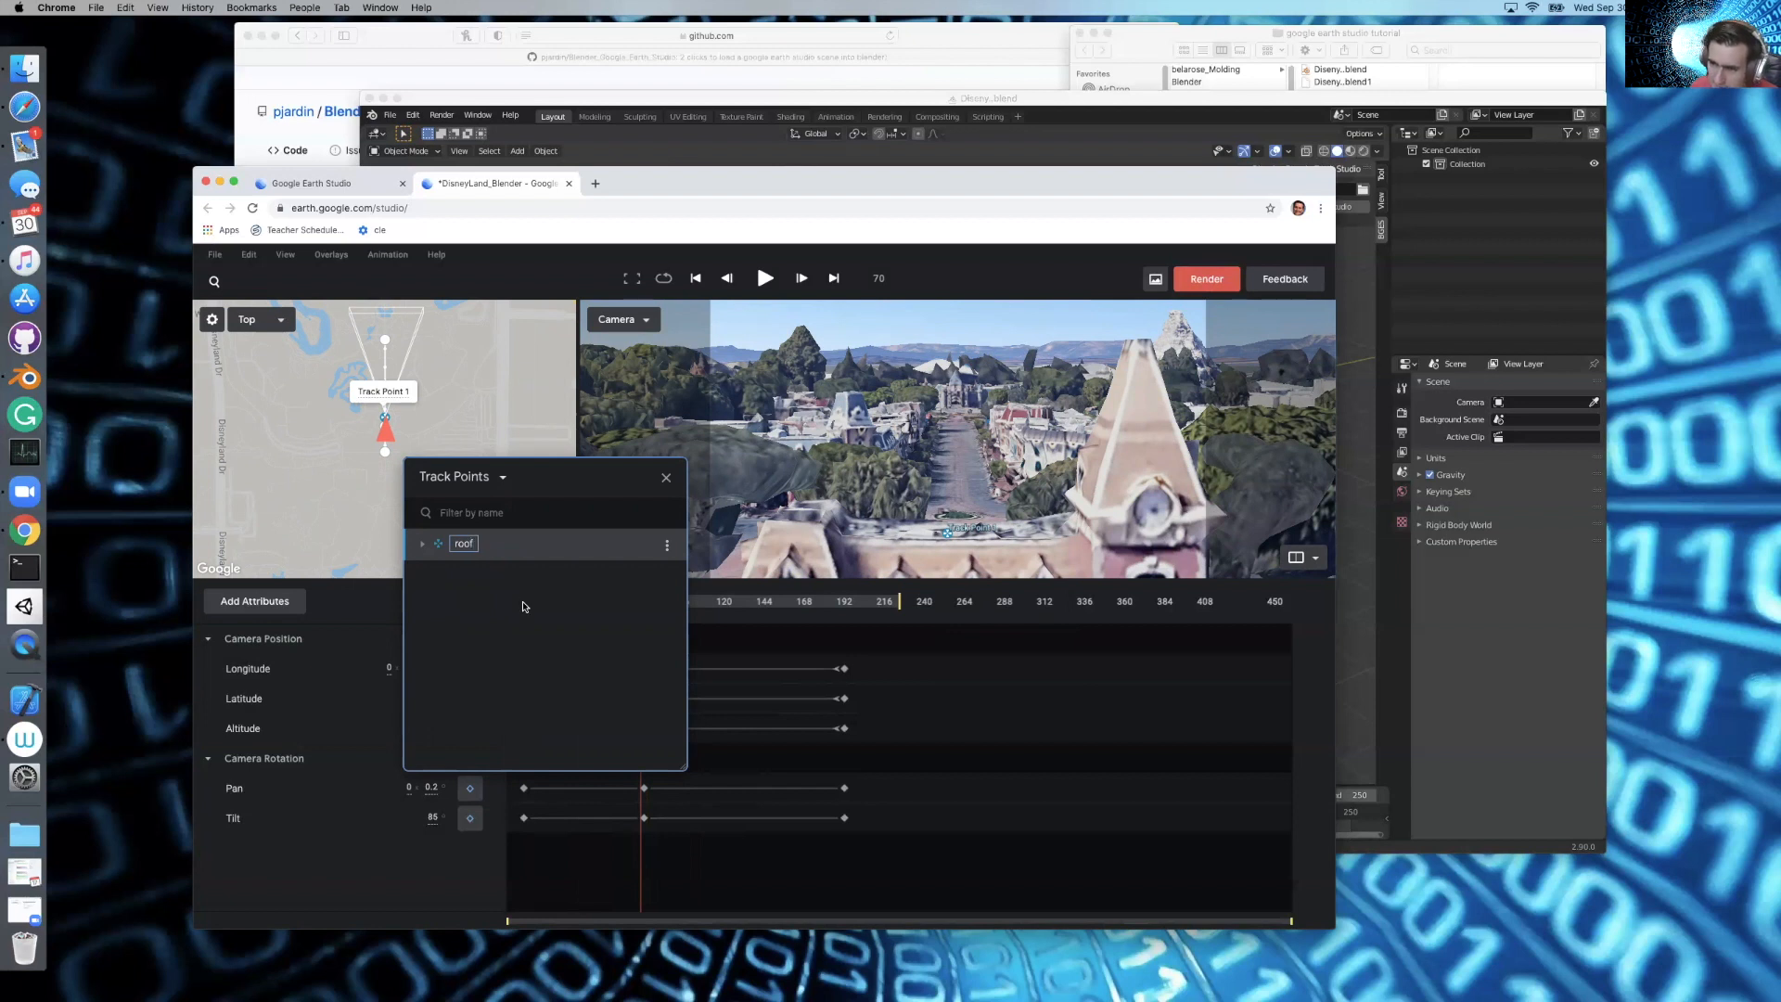
{"action": "key", "text": "Return"}
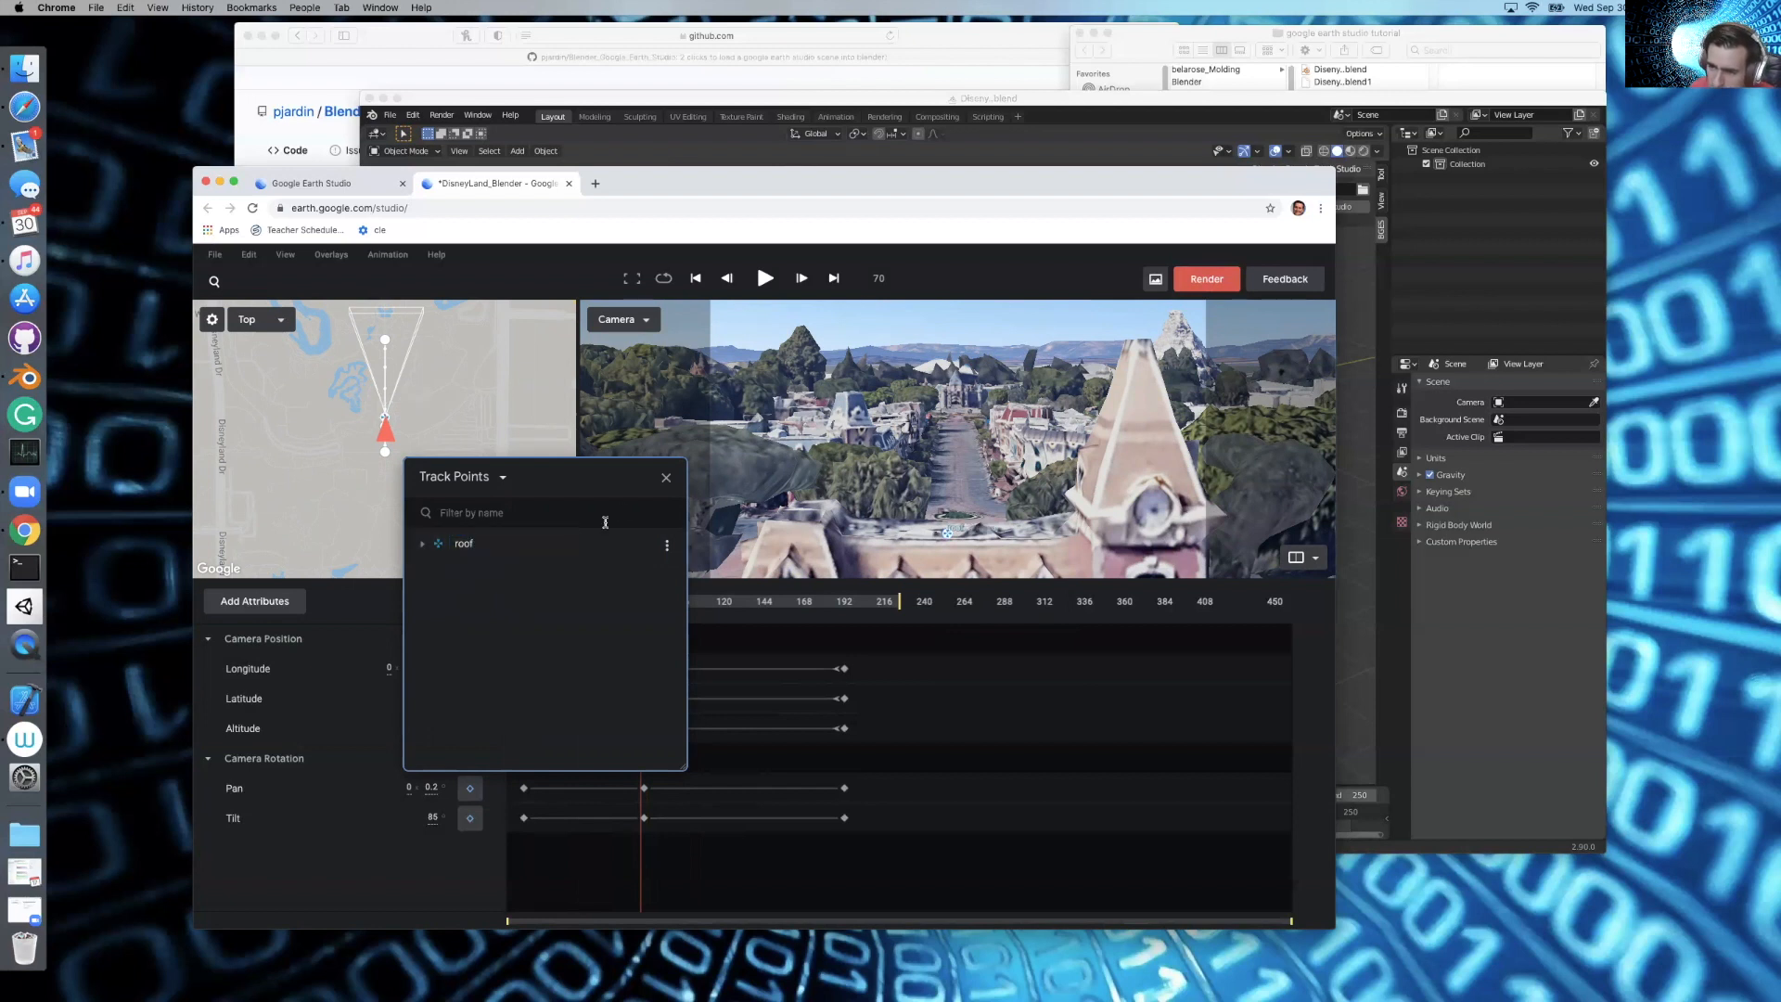
{"action": "left_click", "coordinate": [665, 479]}
Add track points entrence1 and entrence2 at the station entrance and mainStreet1 to mainStreet4 along Main Street
{"action": "mouse_move", "coordinate": [640, 605]}
{"action": "left_mouse_down"}
{"action": "mouse_move", "coordinate": [557, 618]}
{"action": "mouse_move", "coordinate": [652, 634]}
{"action": "mouse_move", "coordinate": [628, 634]}
{"action": "left_mouse_up"}
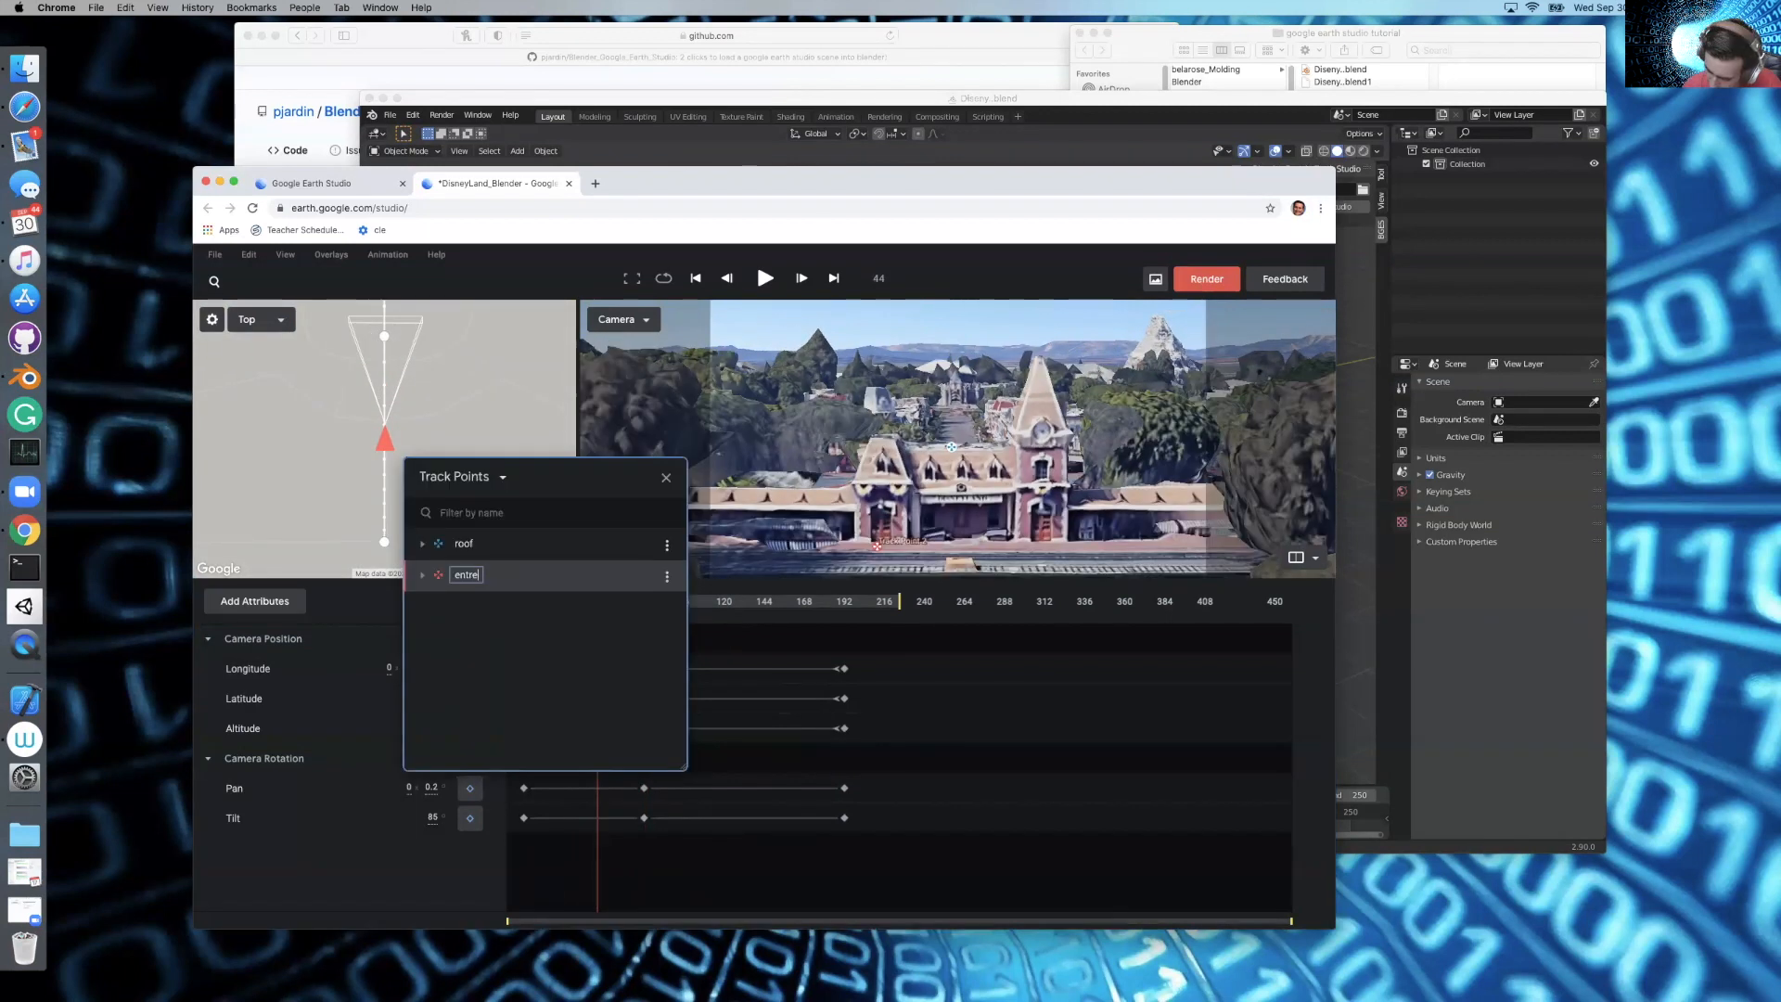
{"action": "type", "text": "ence"}
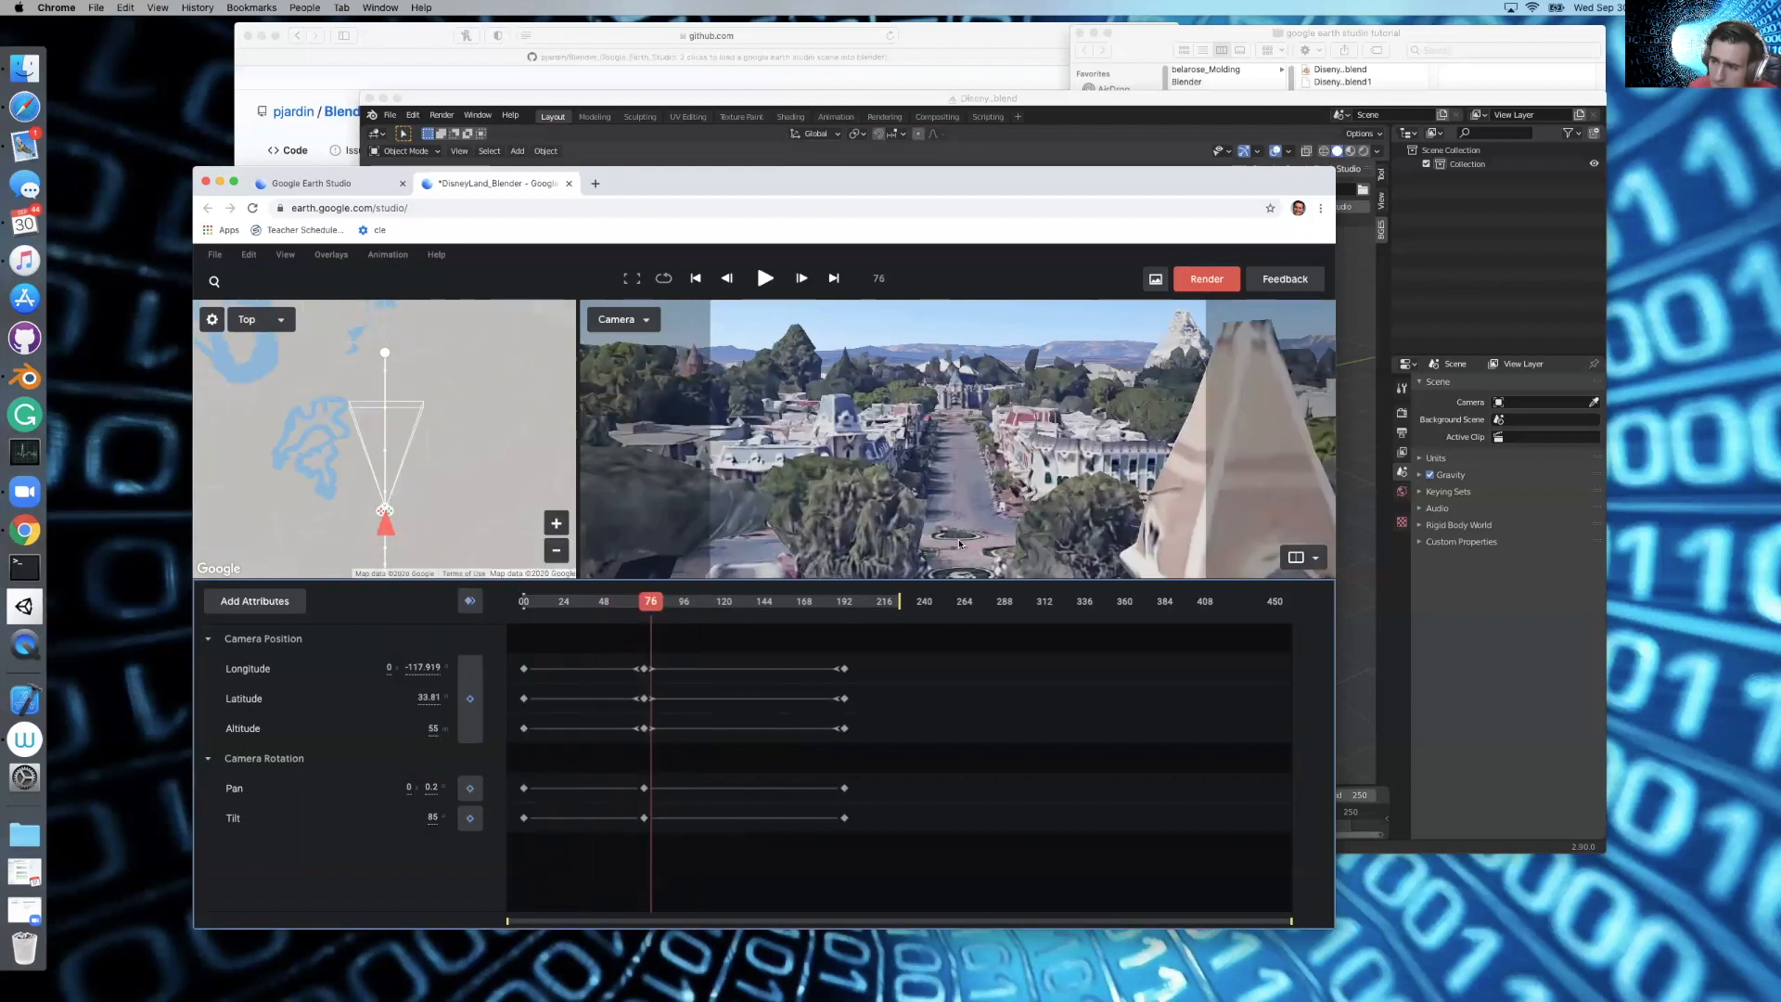
{"action": "right_click", "coordinate": [957, 538]}
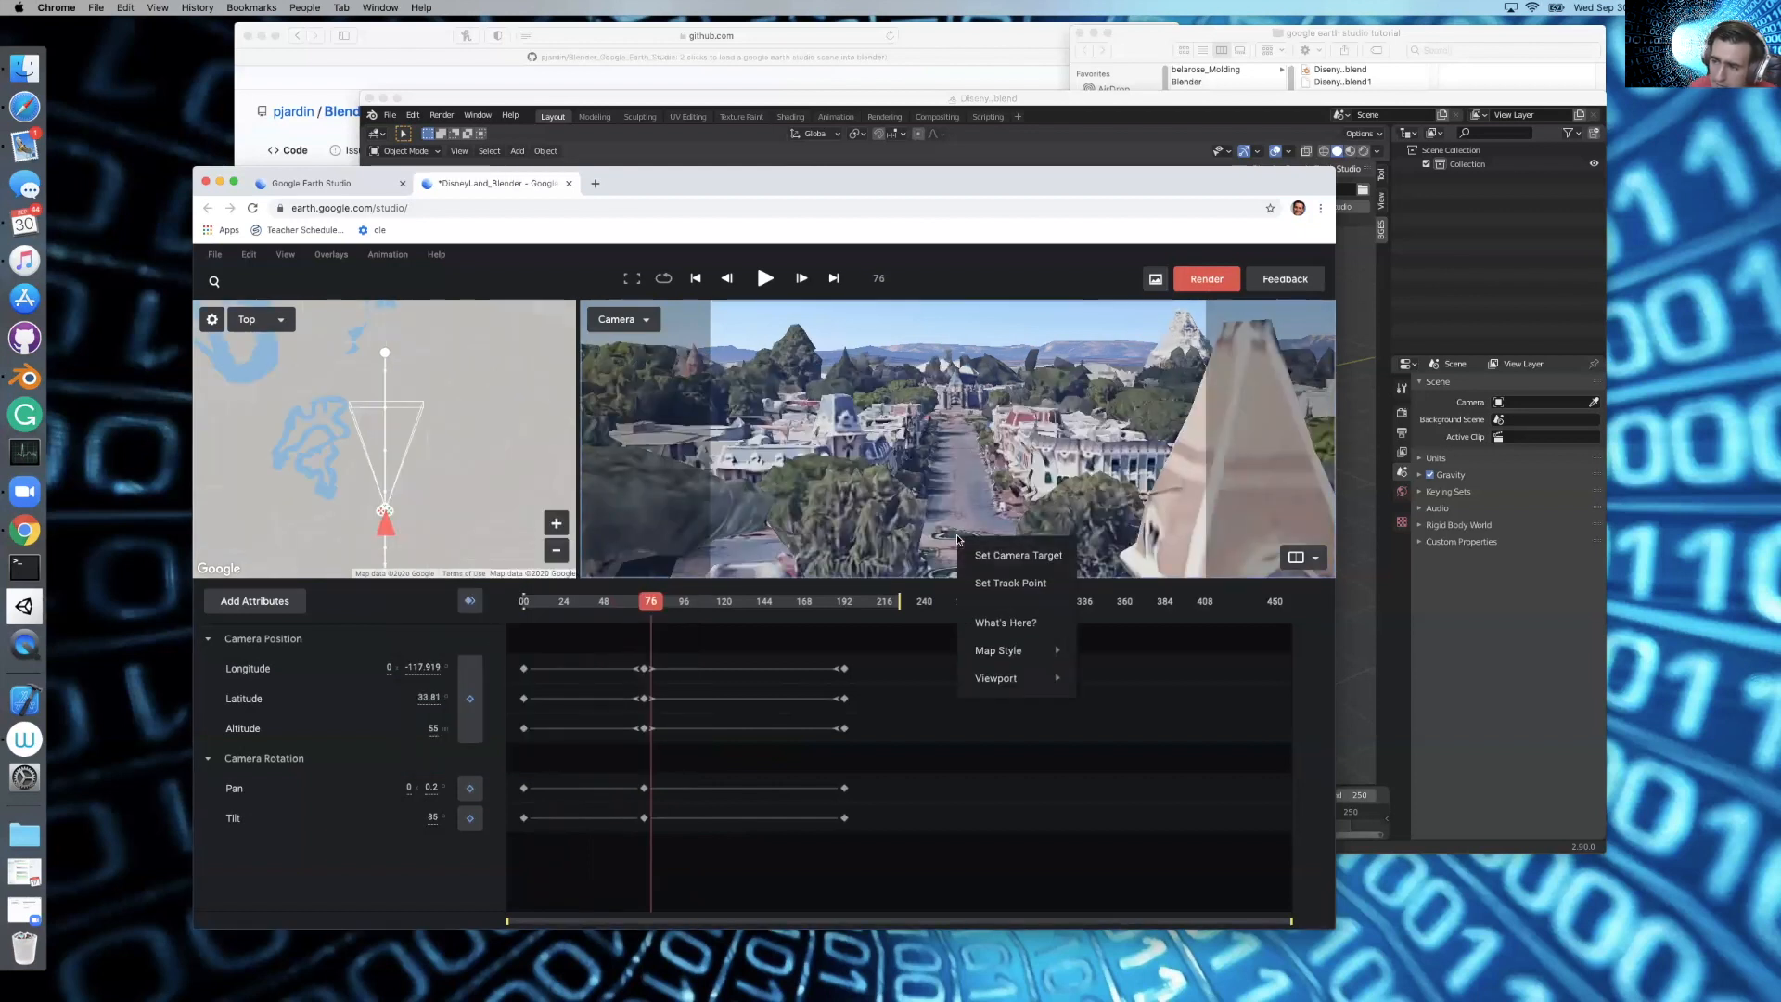
{"action": "left_click", "coordinate": [990, 584]}
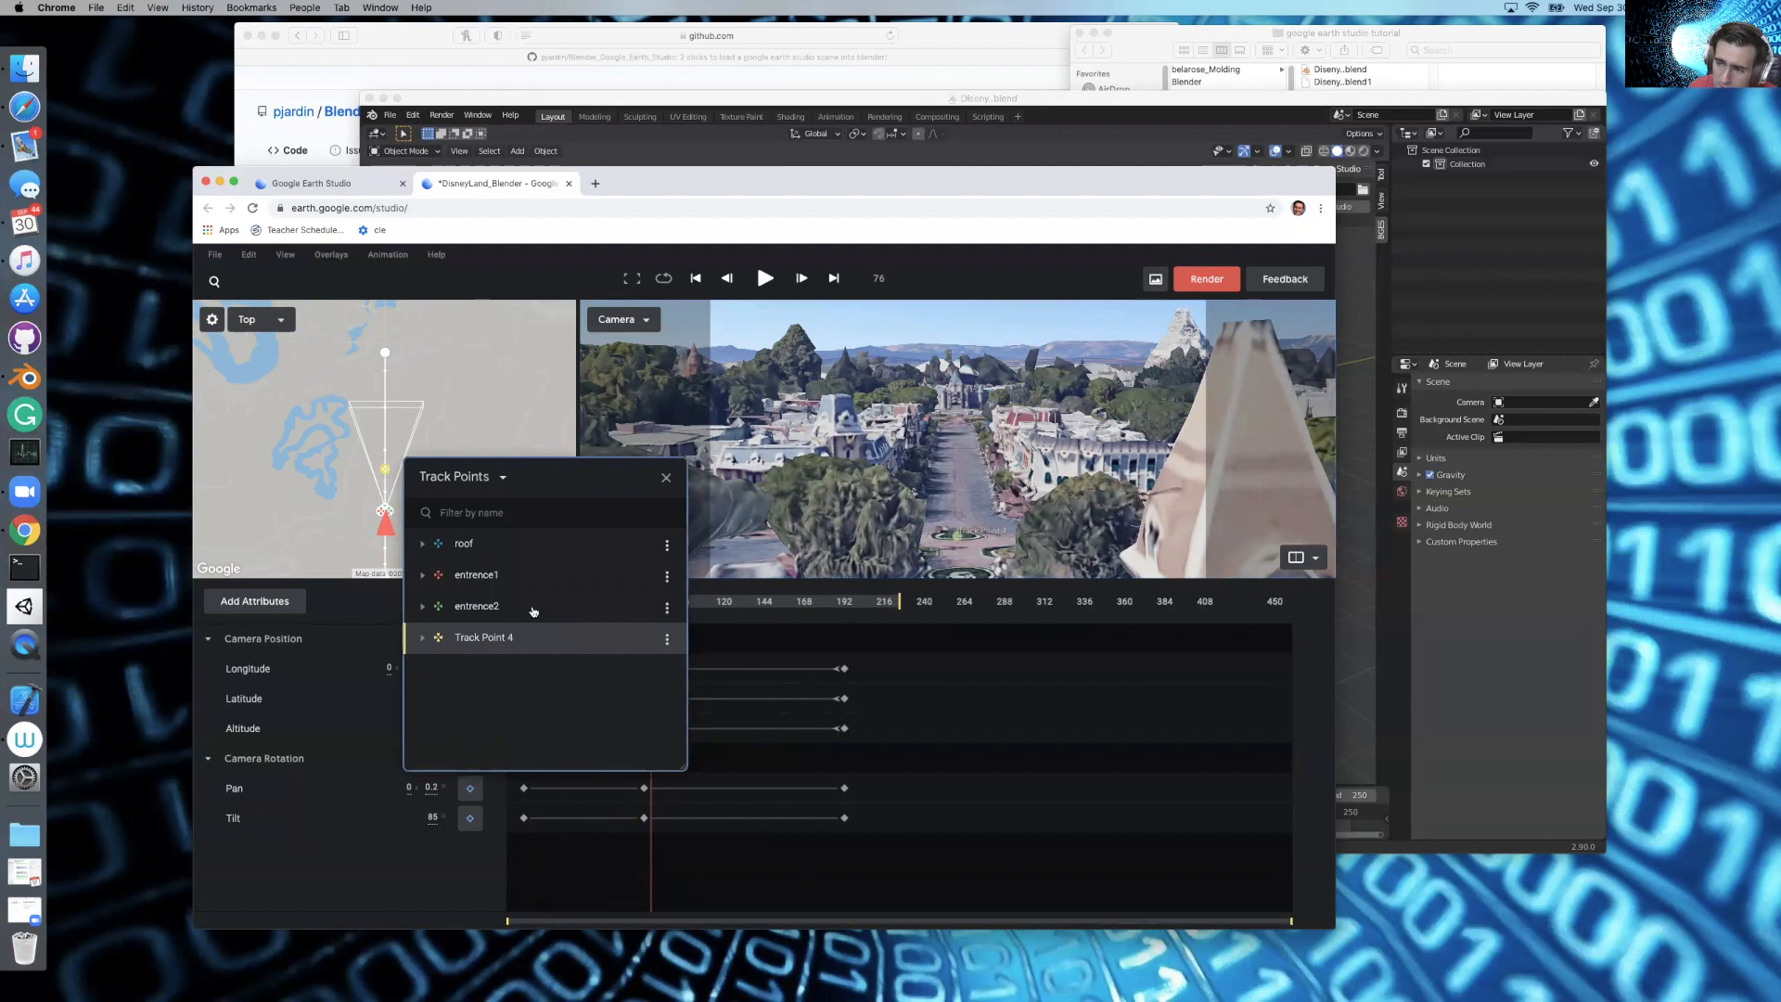
{"action": "double_click", "coordinate": [487, 635]}
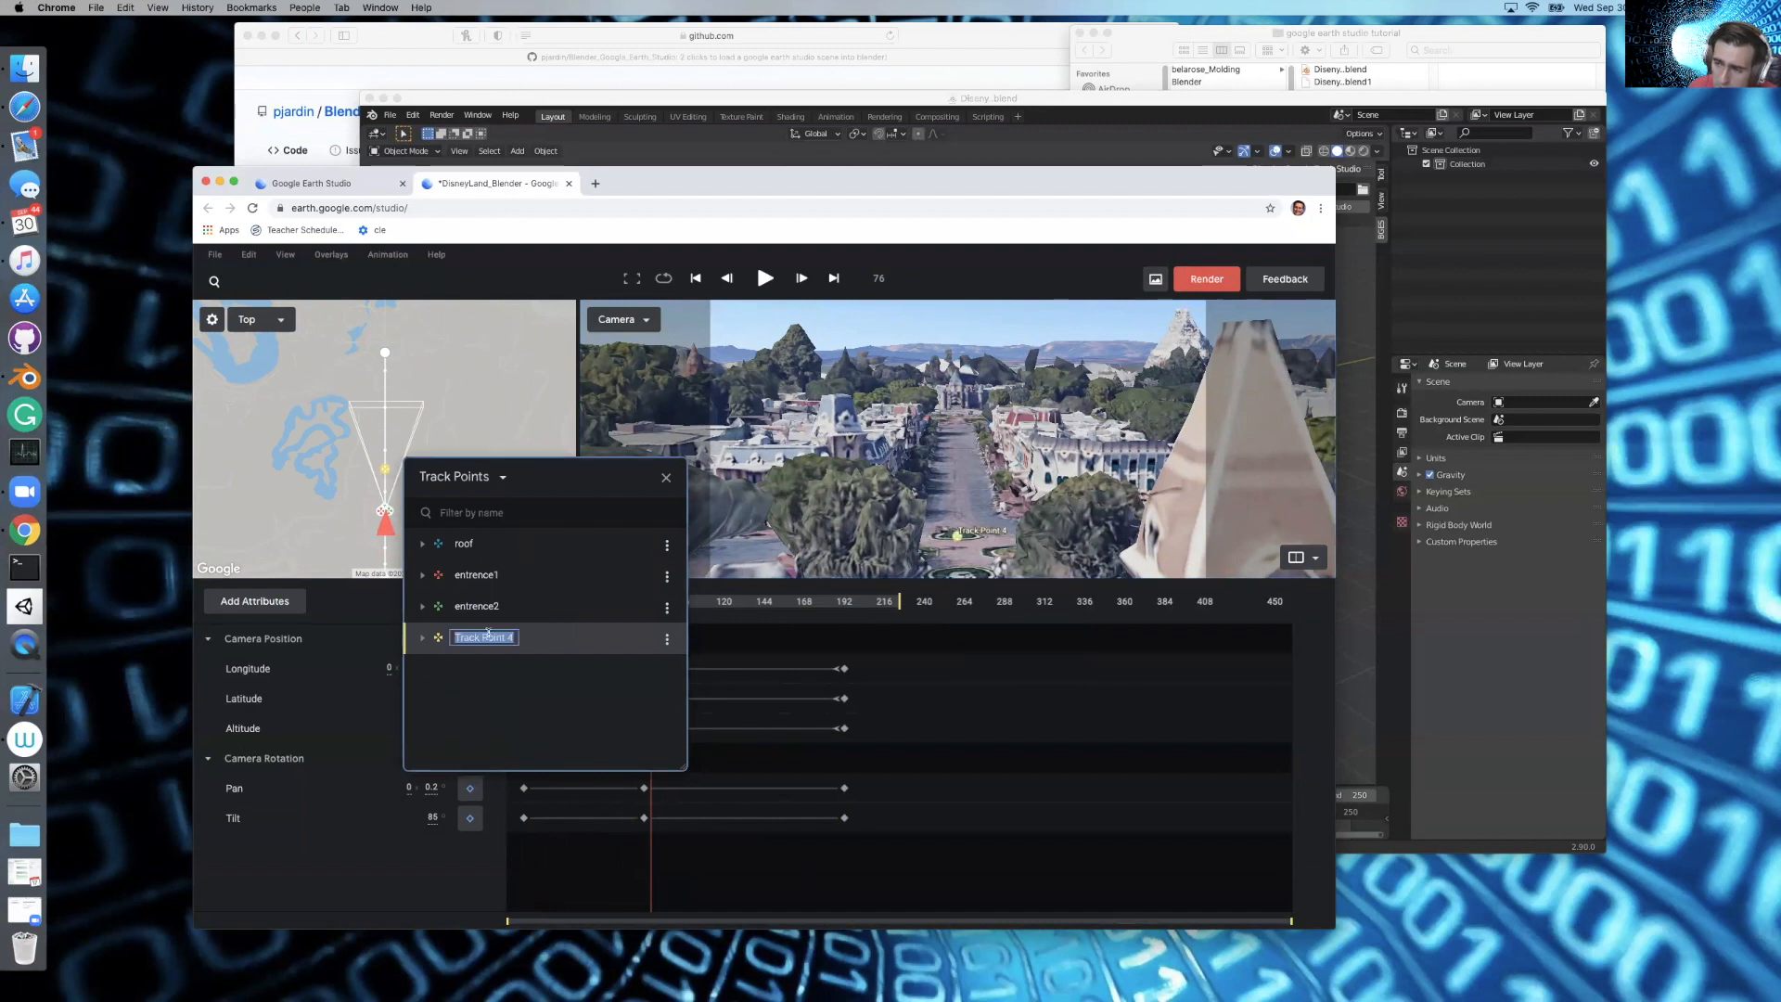
{"action": "type", "text": "main"}
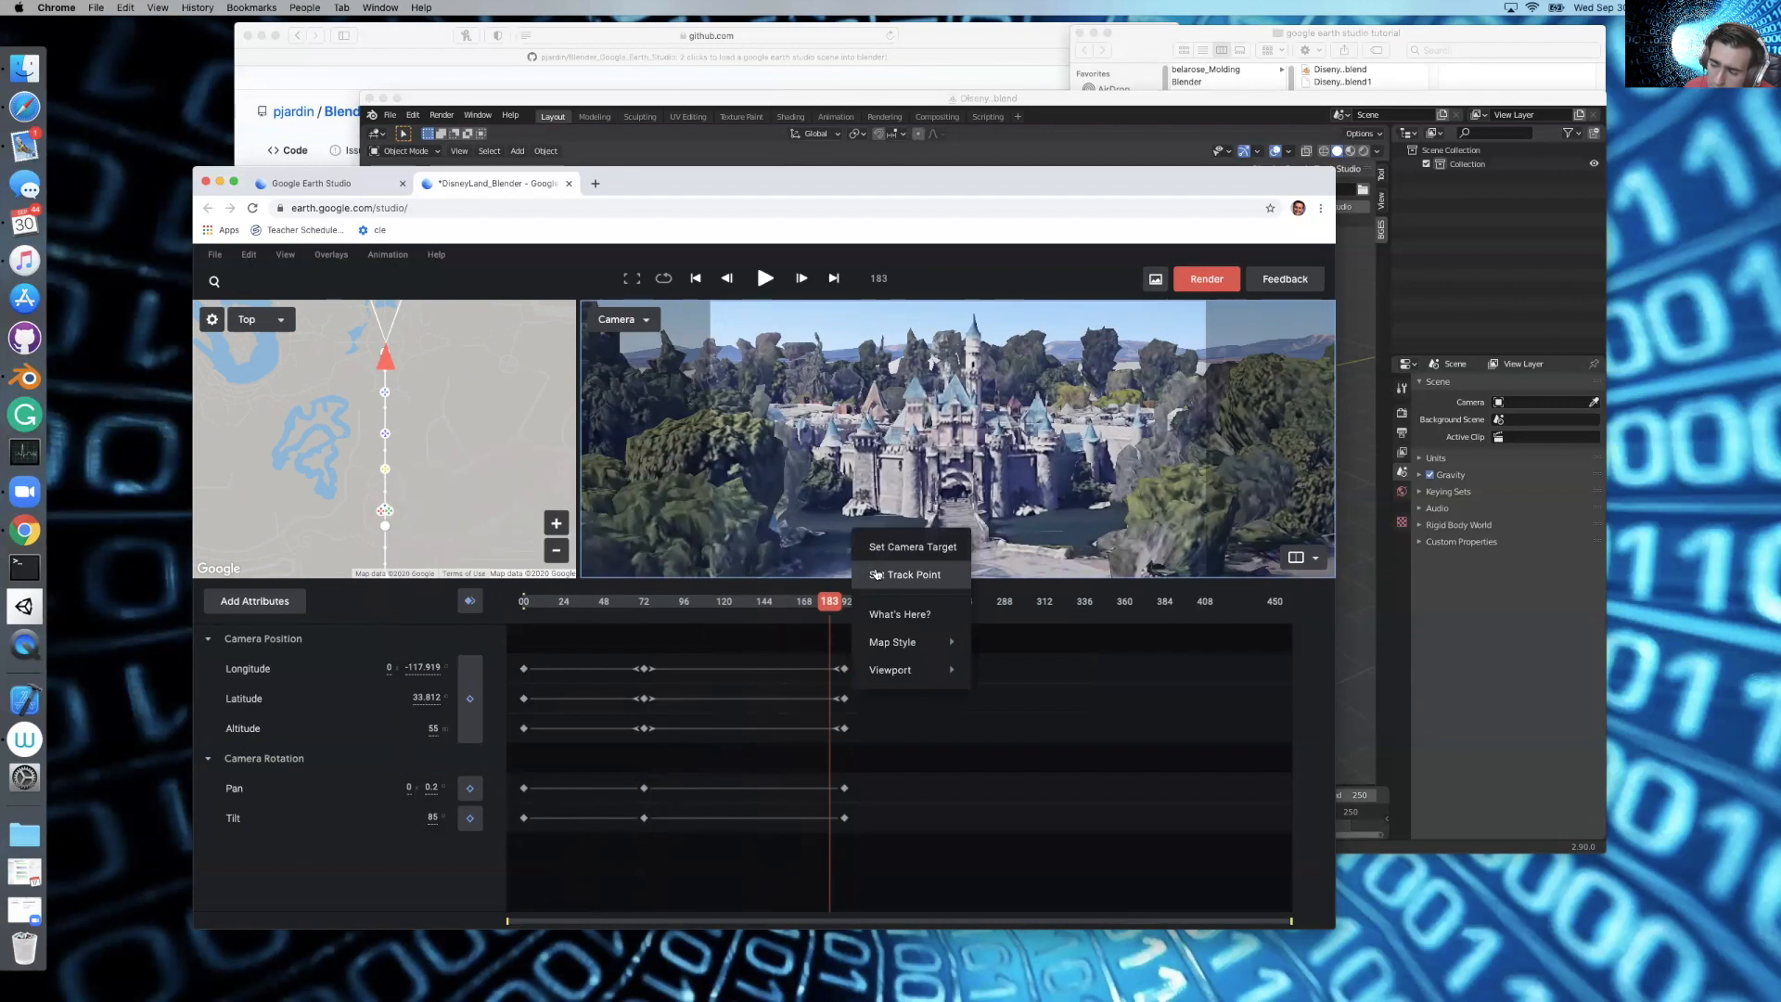
At frame 183, set a track point beside the water in front of the castle and name it water_left
{"action": "left_click", "coordinate": [876, 574]}
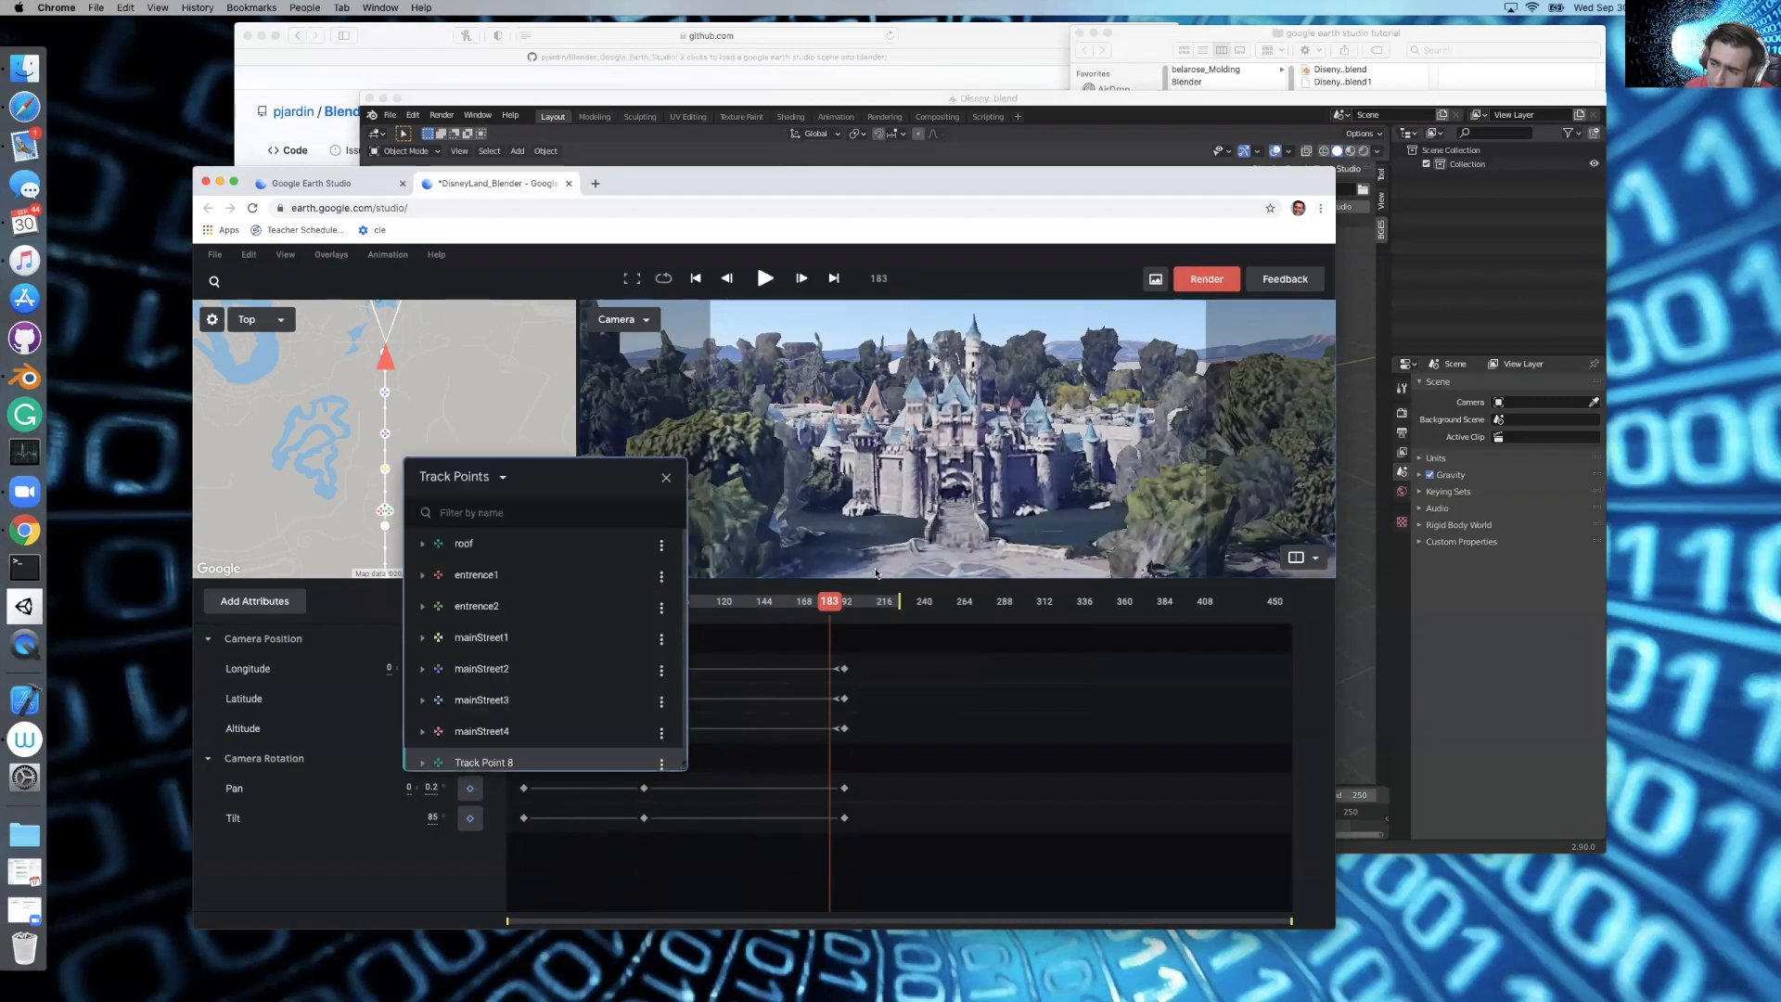
{"action": "double_click", "coordinate": [472, 754]}
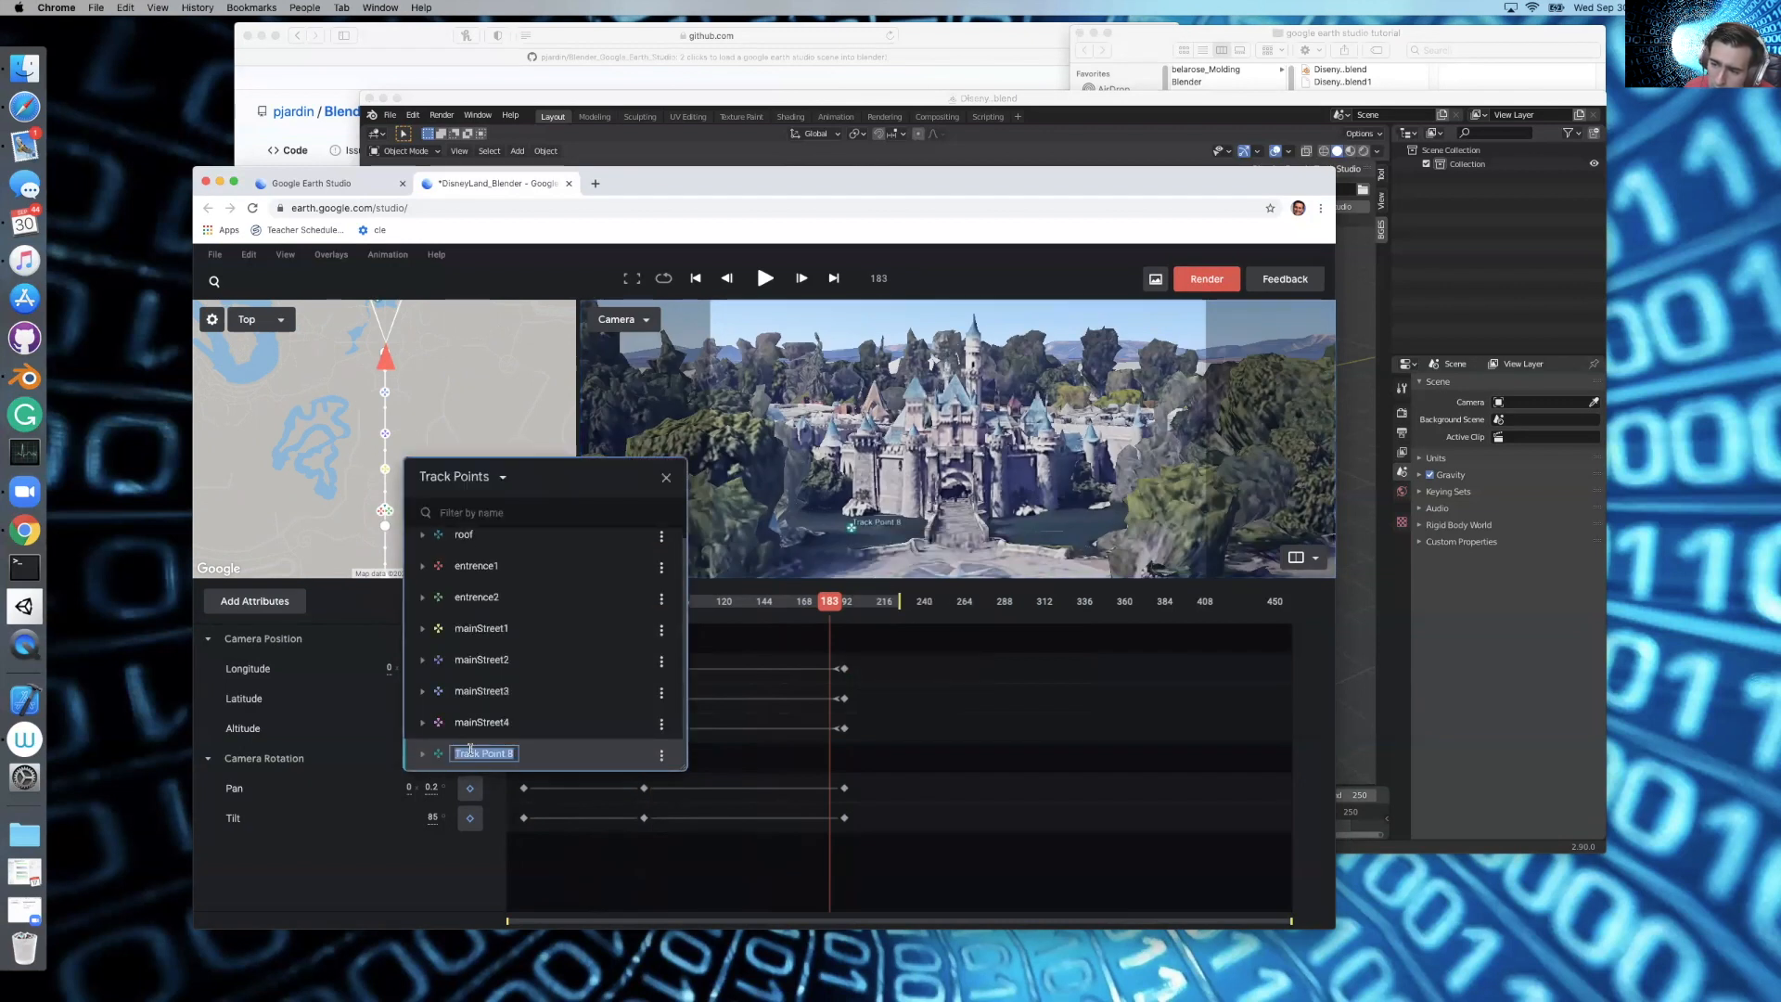
{"action": "type", "text": "water_left"}
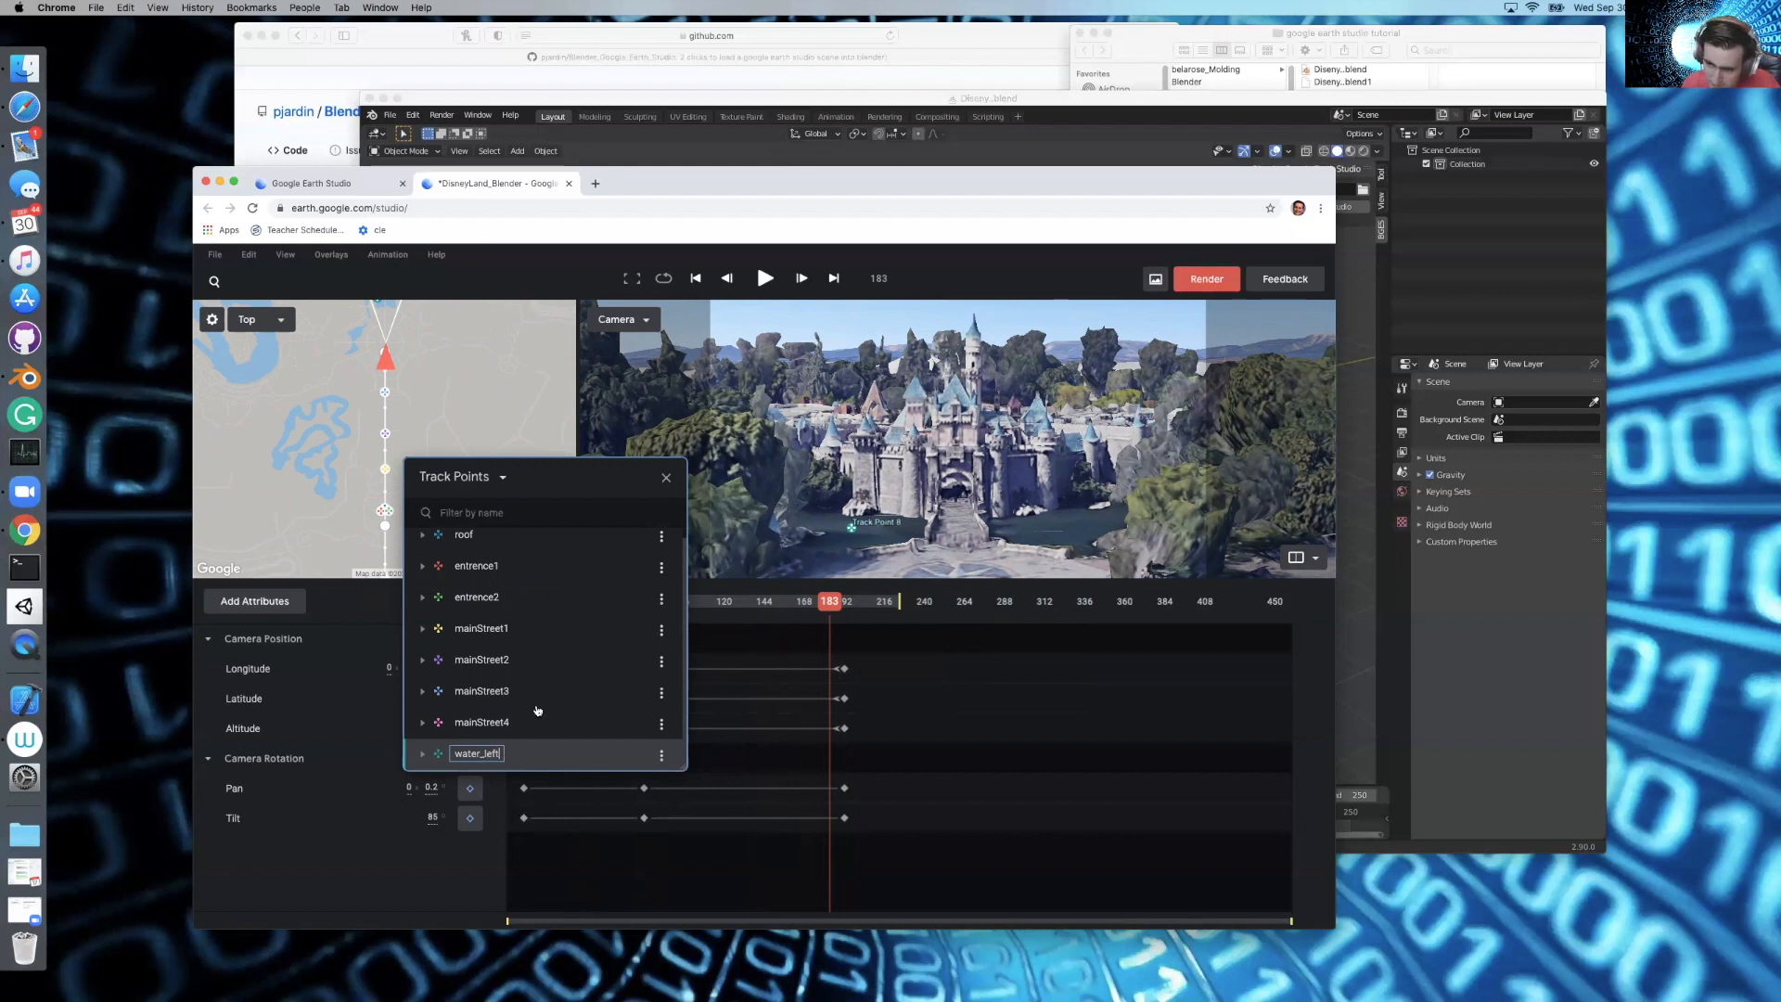
{"action": "mouse_move", "coordinate": [719, 618]}
{"action": "left_mouse_down"}
{"action": "mouse_move", "coordinate": [660, 619]}
{"action": "mouse_move", "coordinate": [828, 617]}
{"action": "mouse_move", "coordinate": [745, 621]}
{"action": "left_mouse_up"}
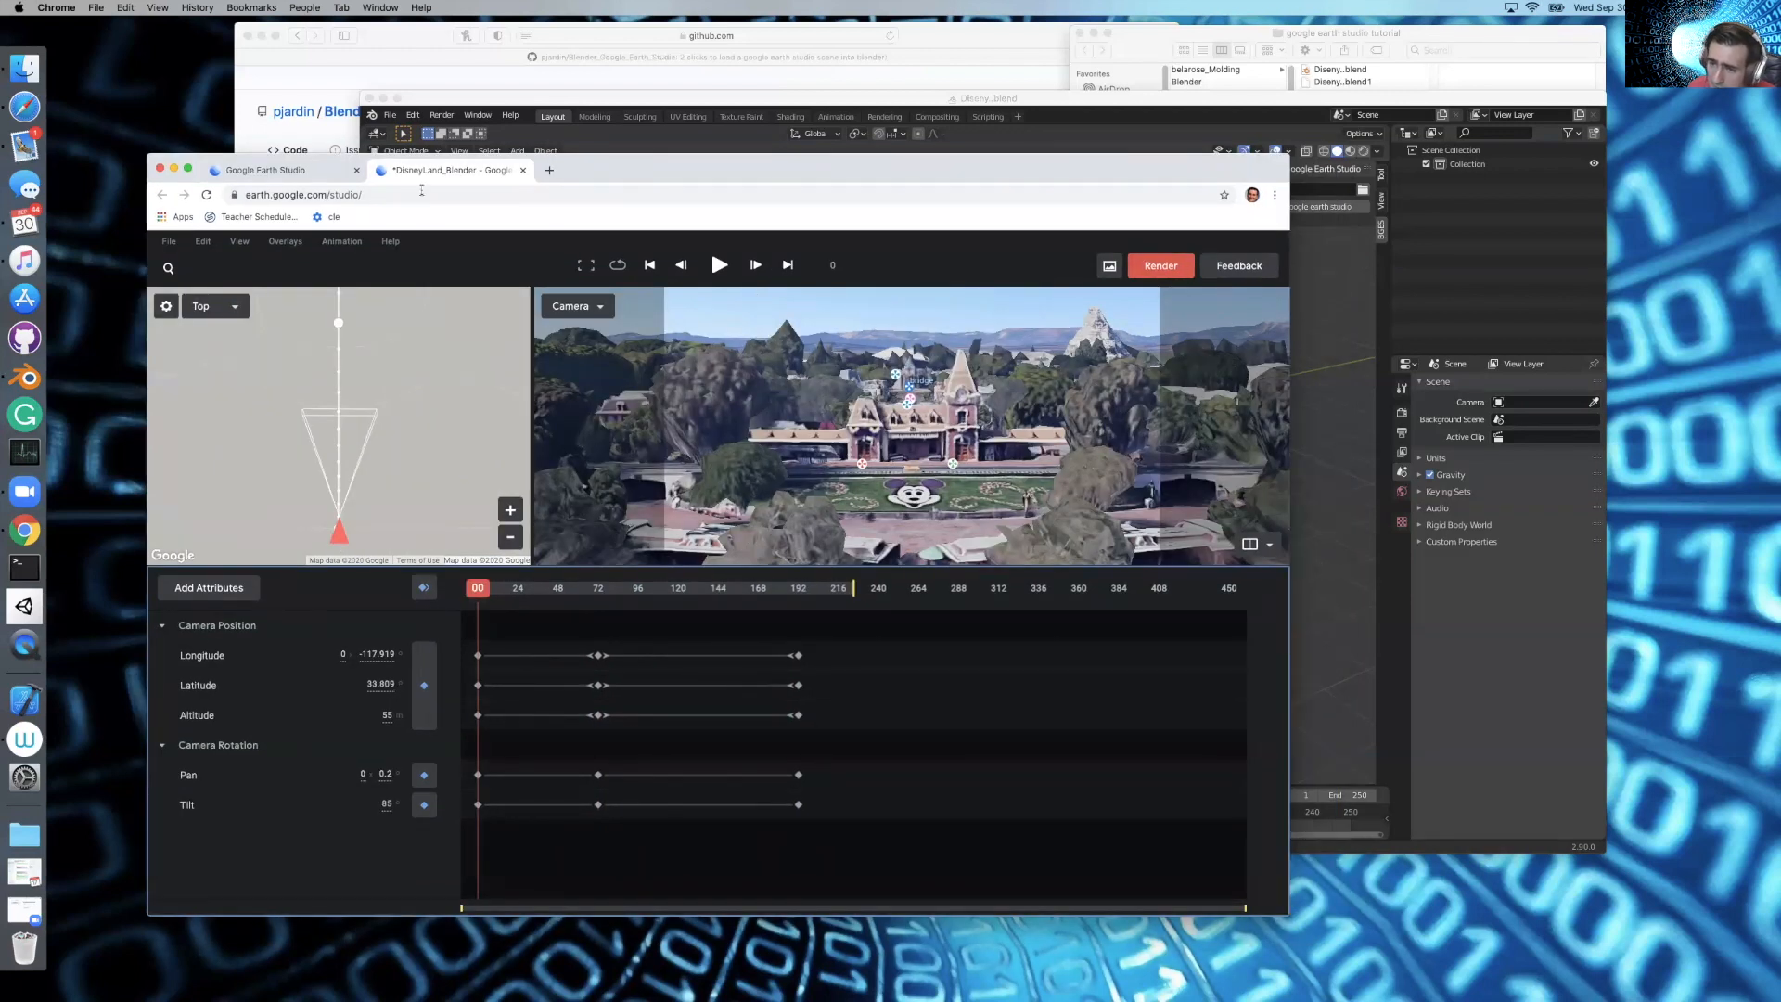
Save the project and open its render settings
{"action": "left_click", "coordinate": [168, 242]}
{"action": "left_click", "coordinate": [204, 356]}
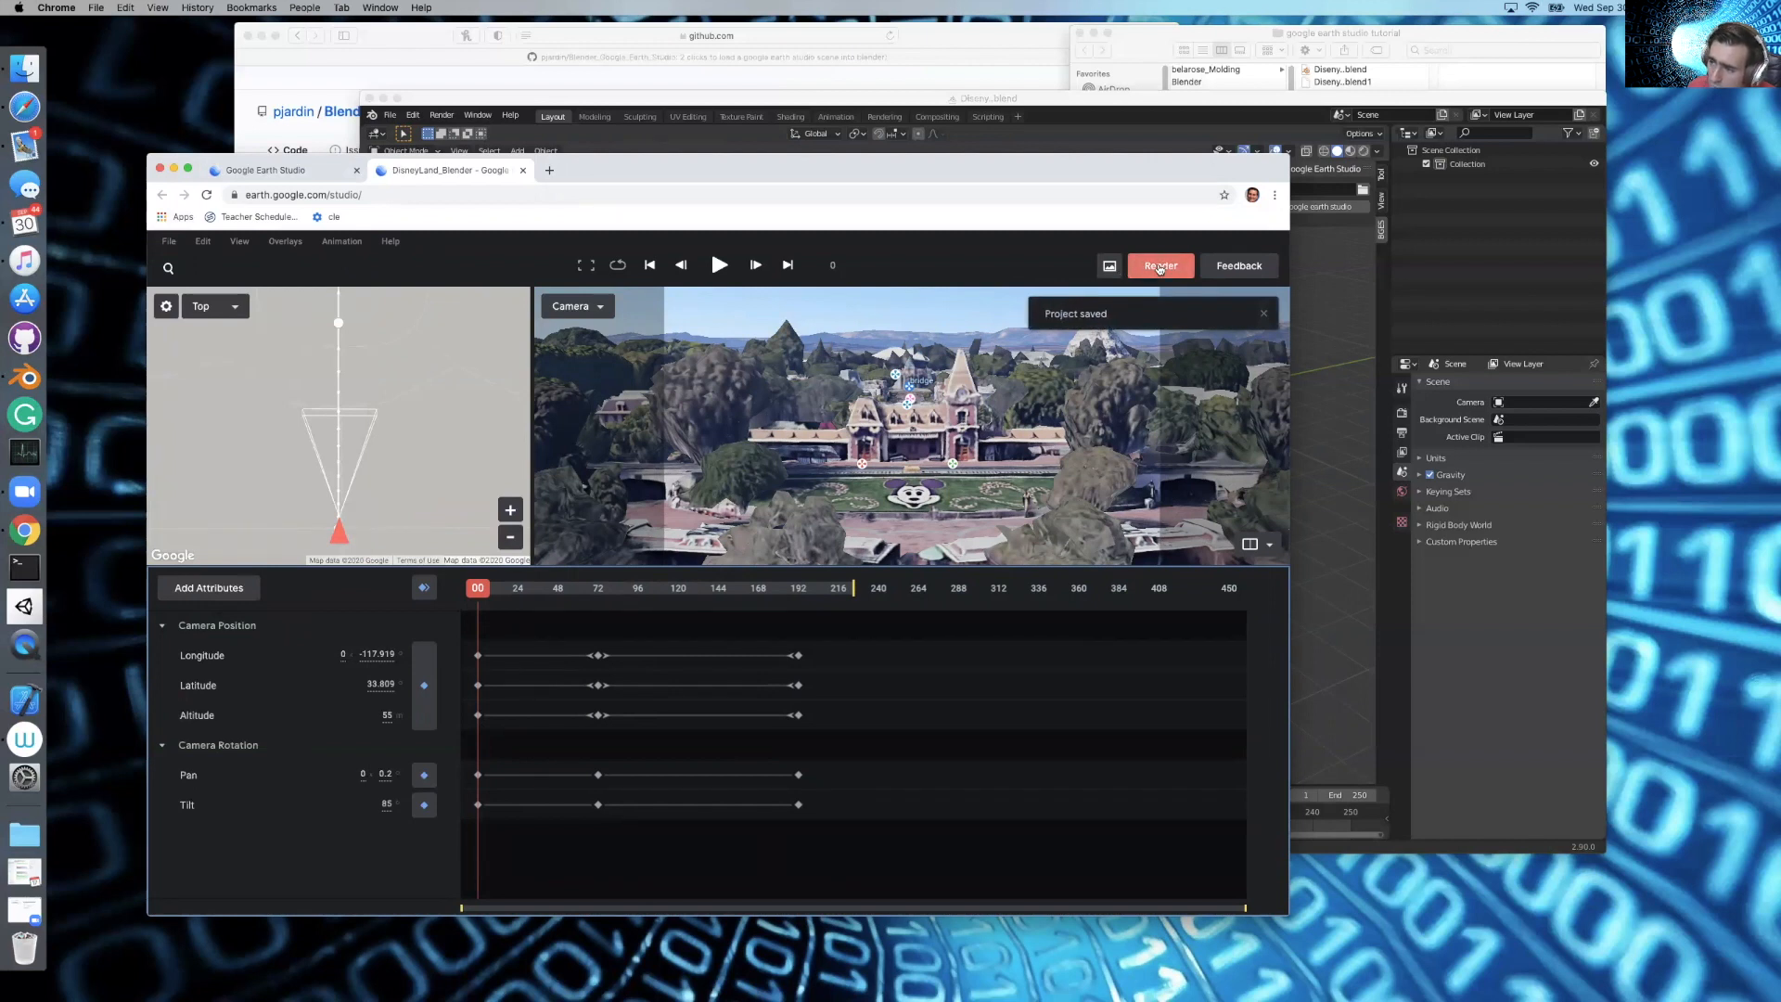
{"action": "left_click", "coordinate": [1160, 267]}
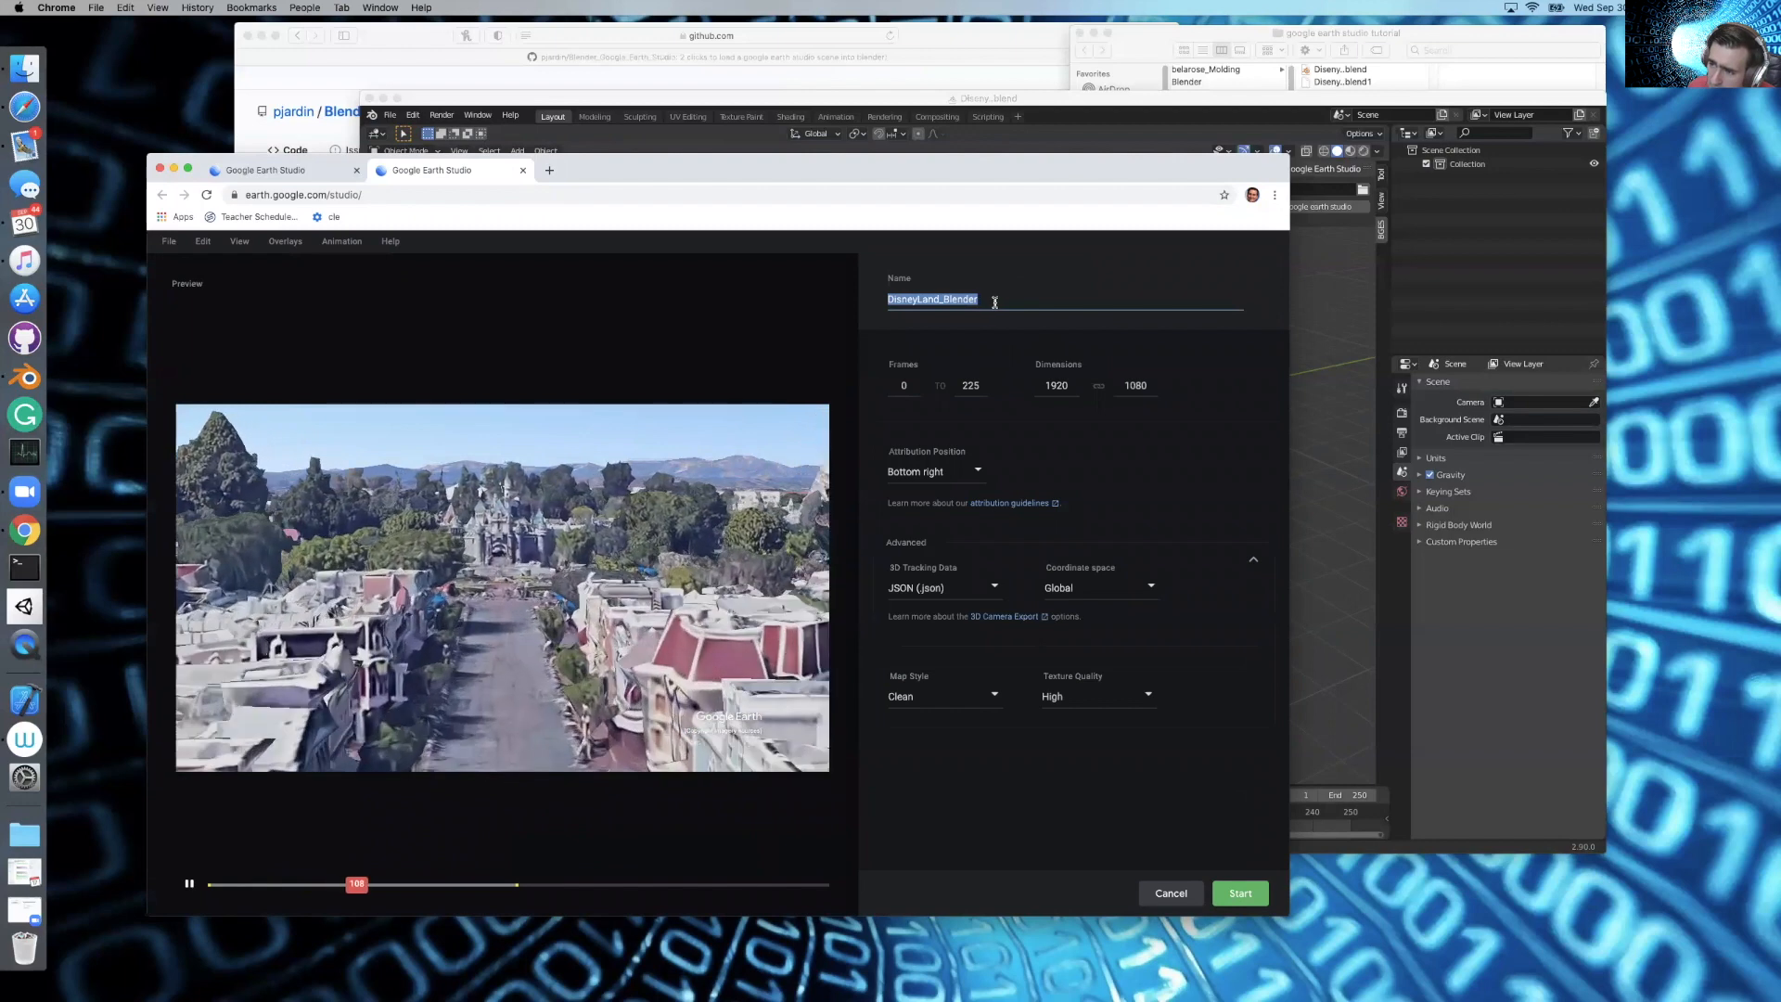
Render DisneyLand_Blender with the attribution at top left, JSON tracking data and global coordinate space
{"action": "left_click", "coordinate": [995, 302]}
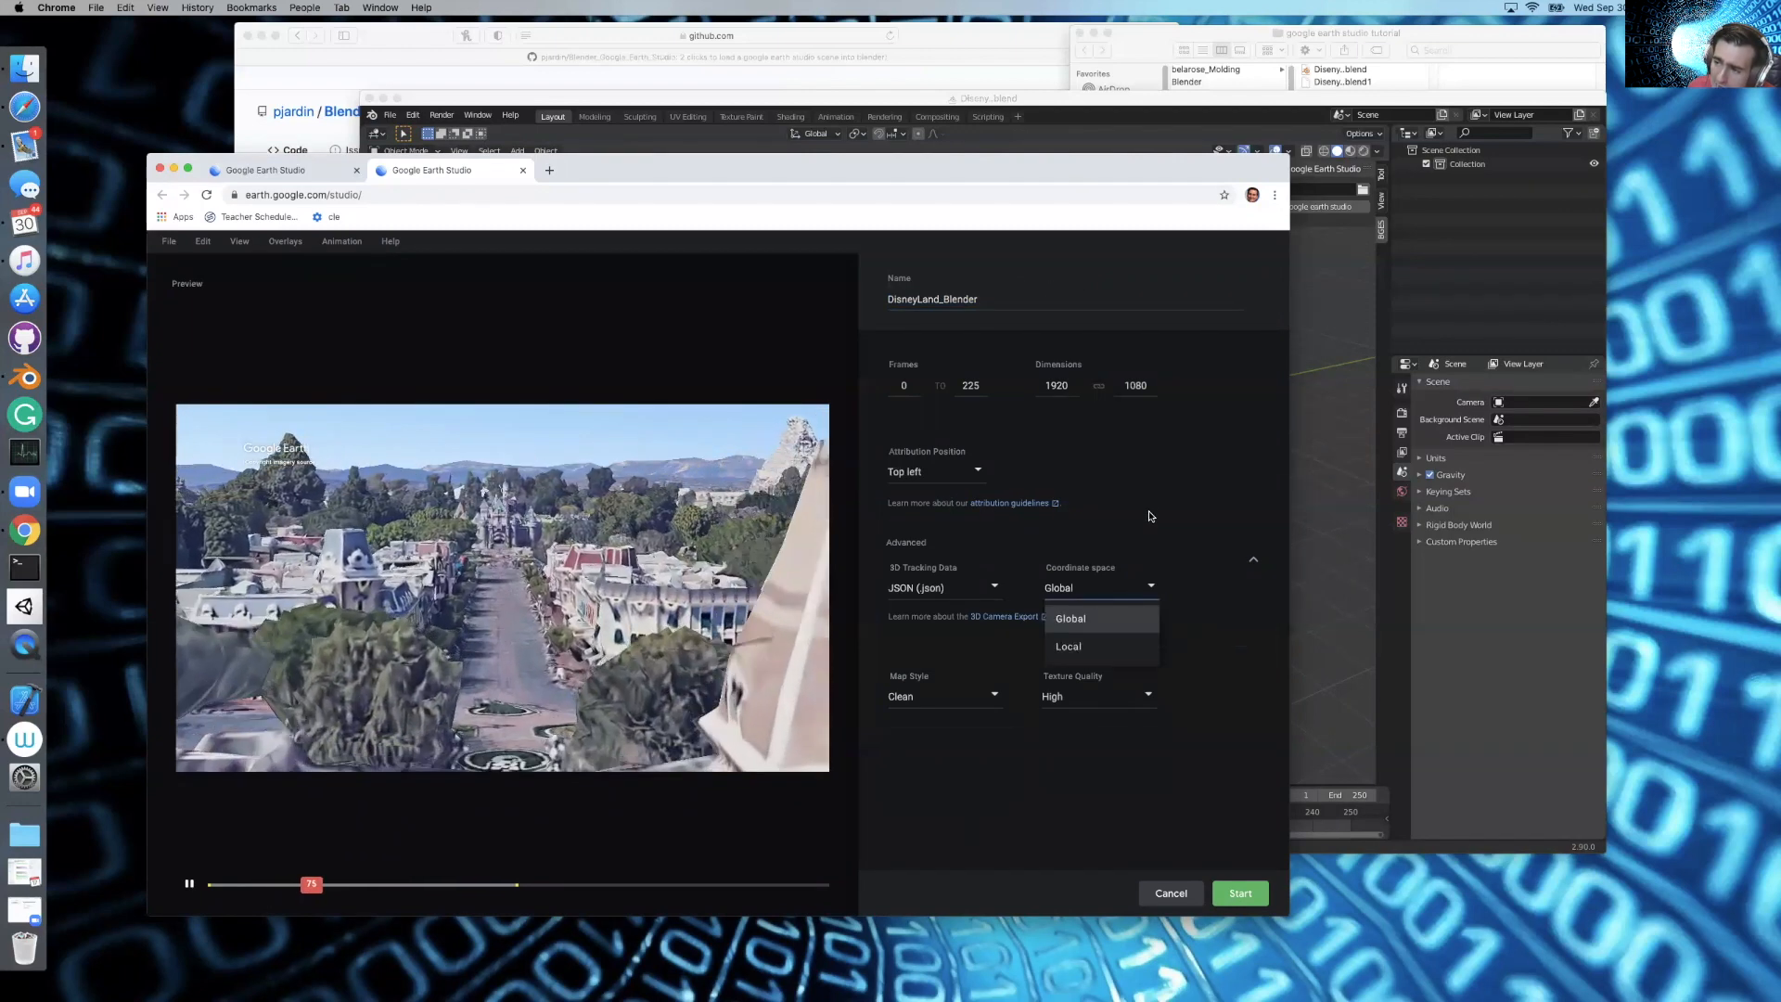
{"action": "left_click", "coordinate": [1150, 516]}
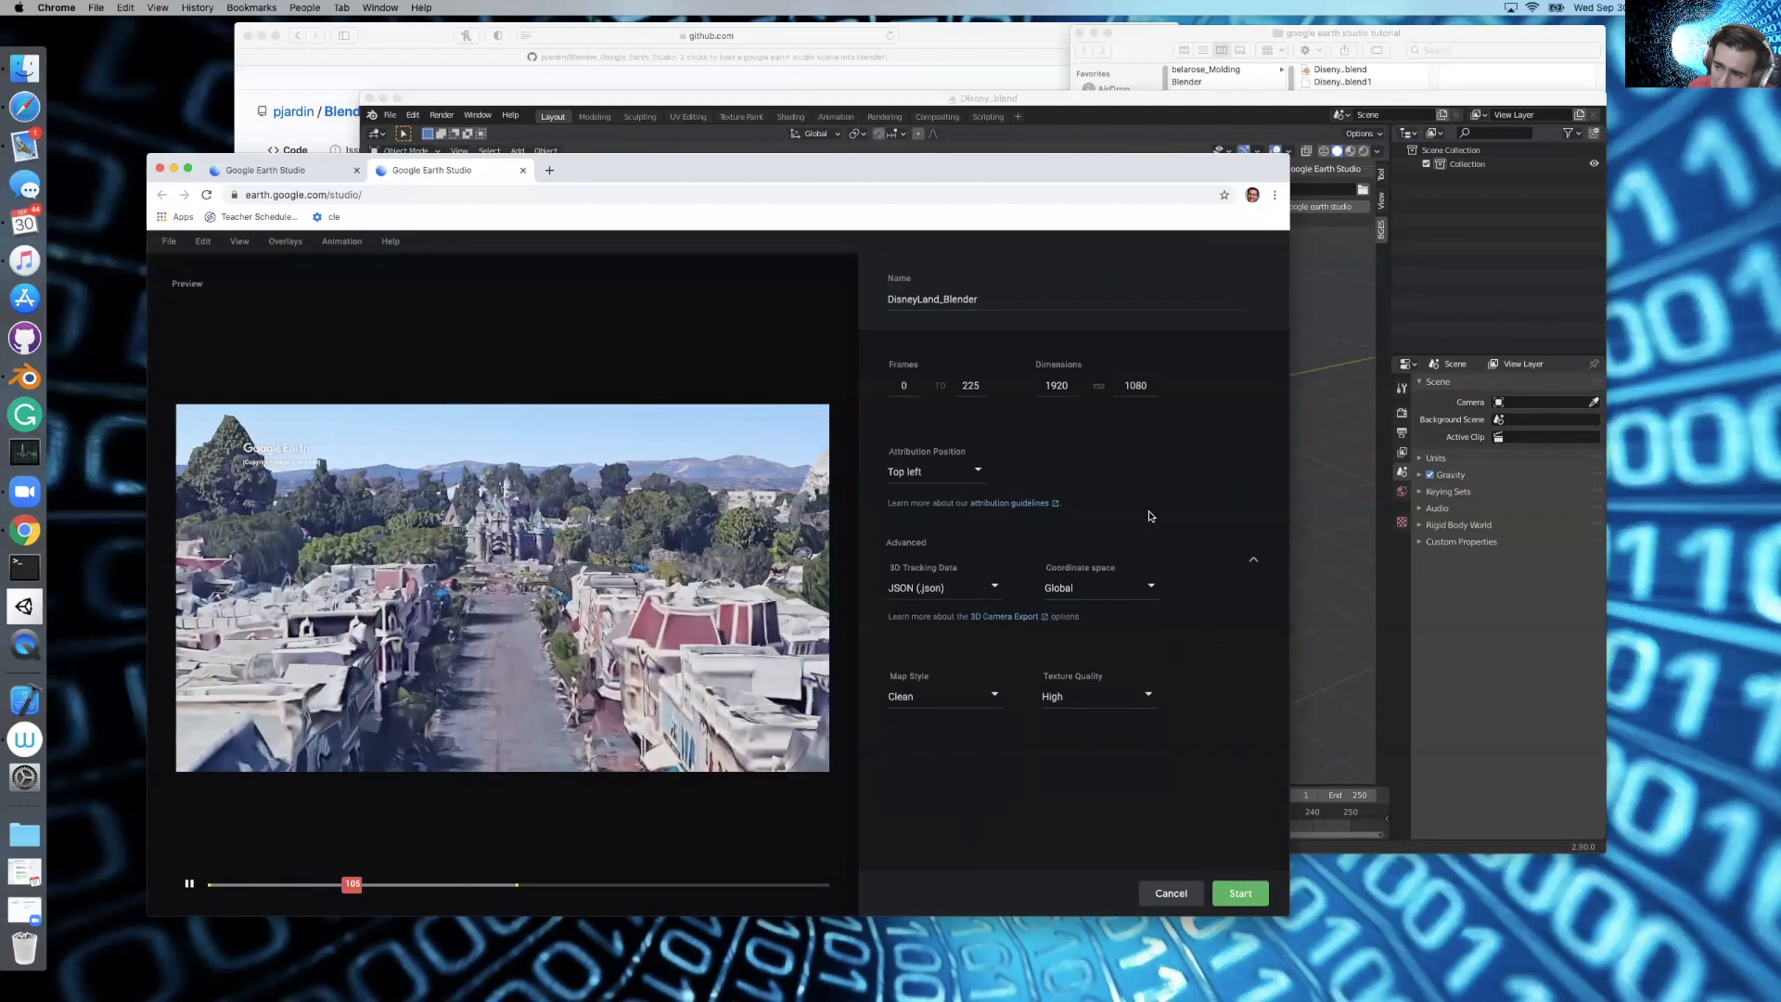
{"action": "left_click", "coordinate": [975, 590]}
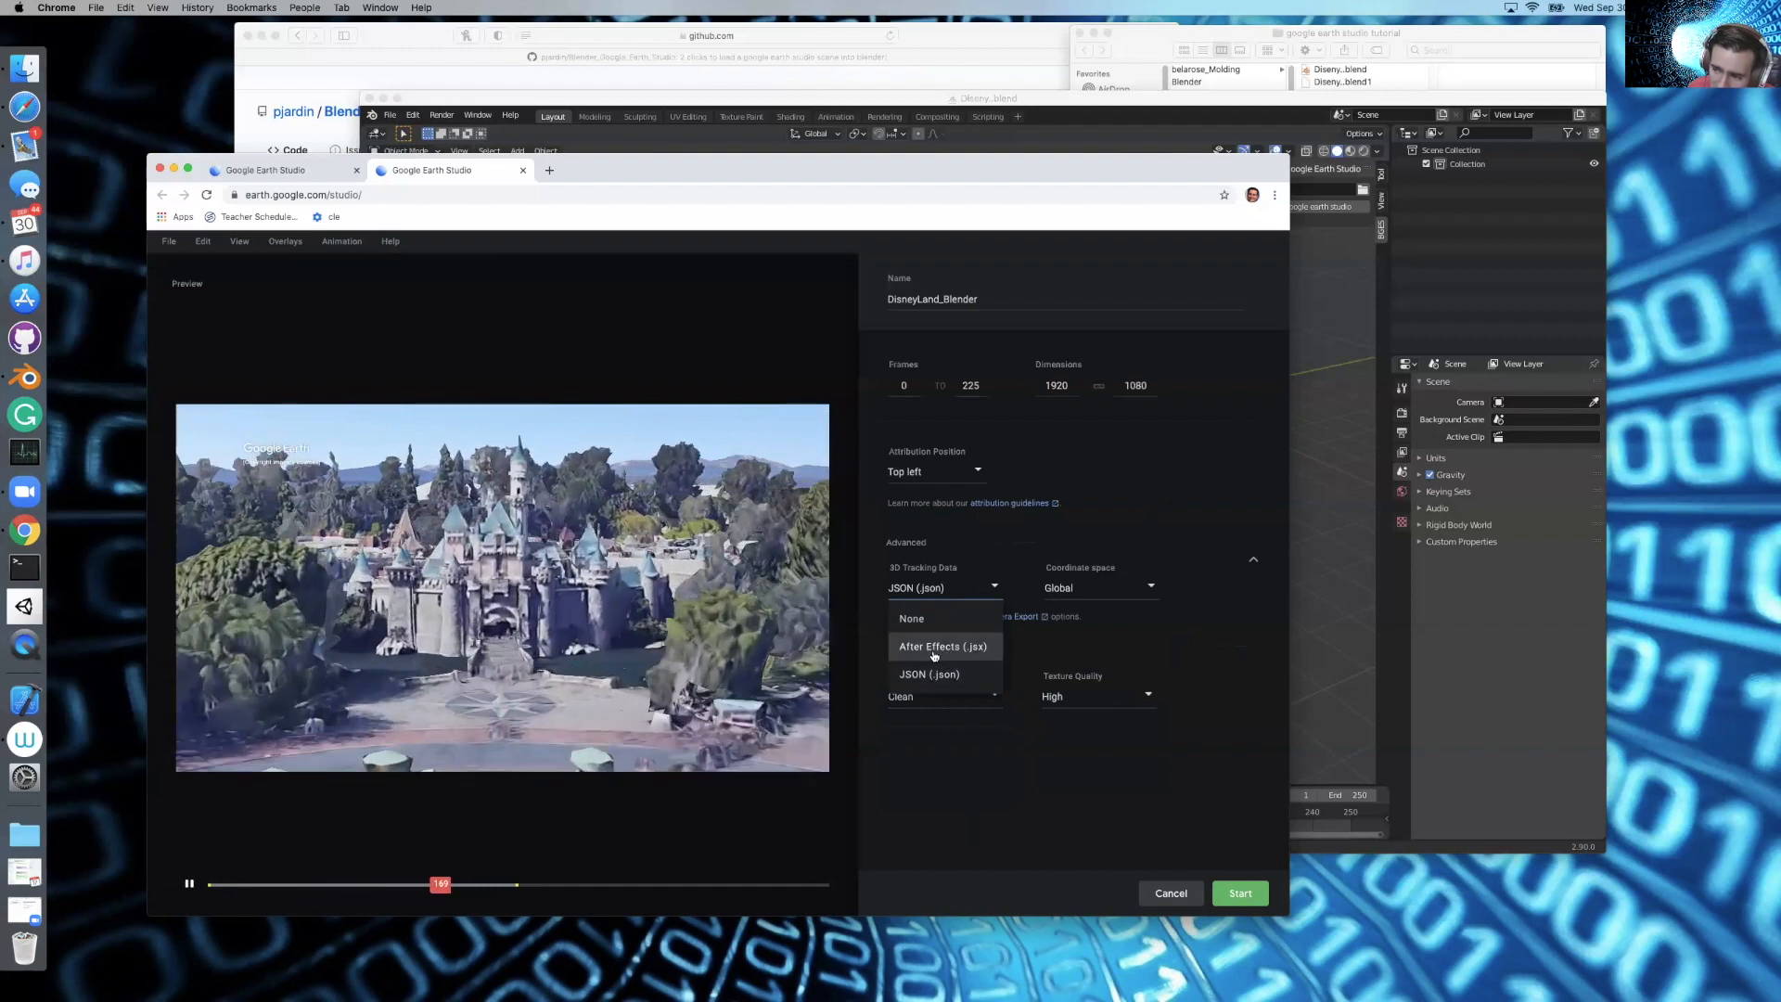
{"action": "left_click", "coordinate": [945, 682]}
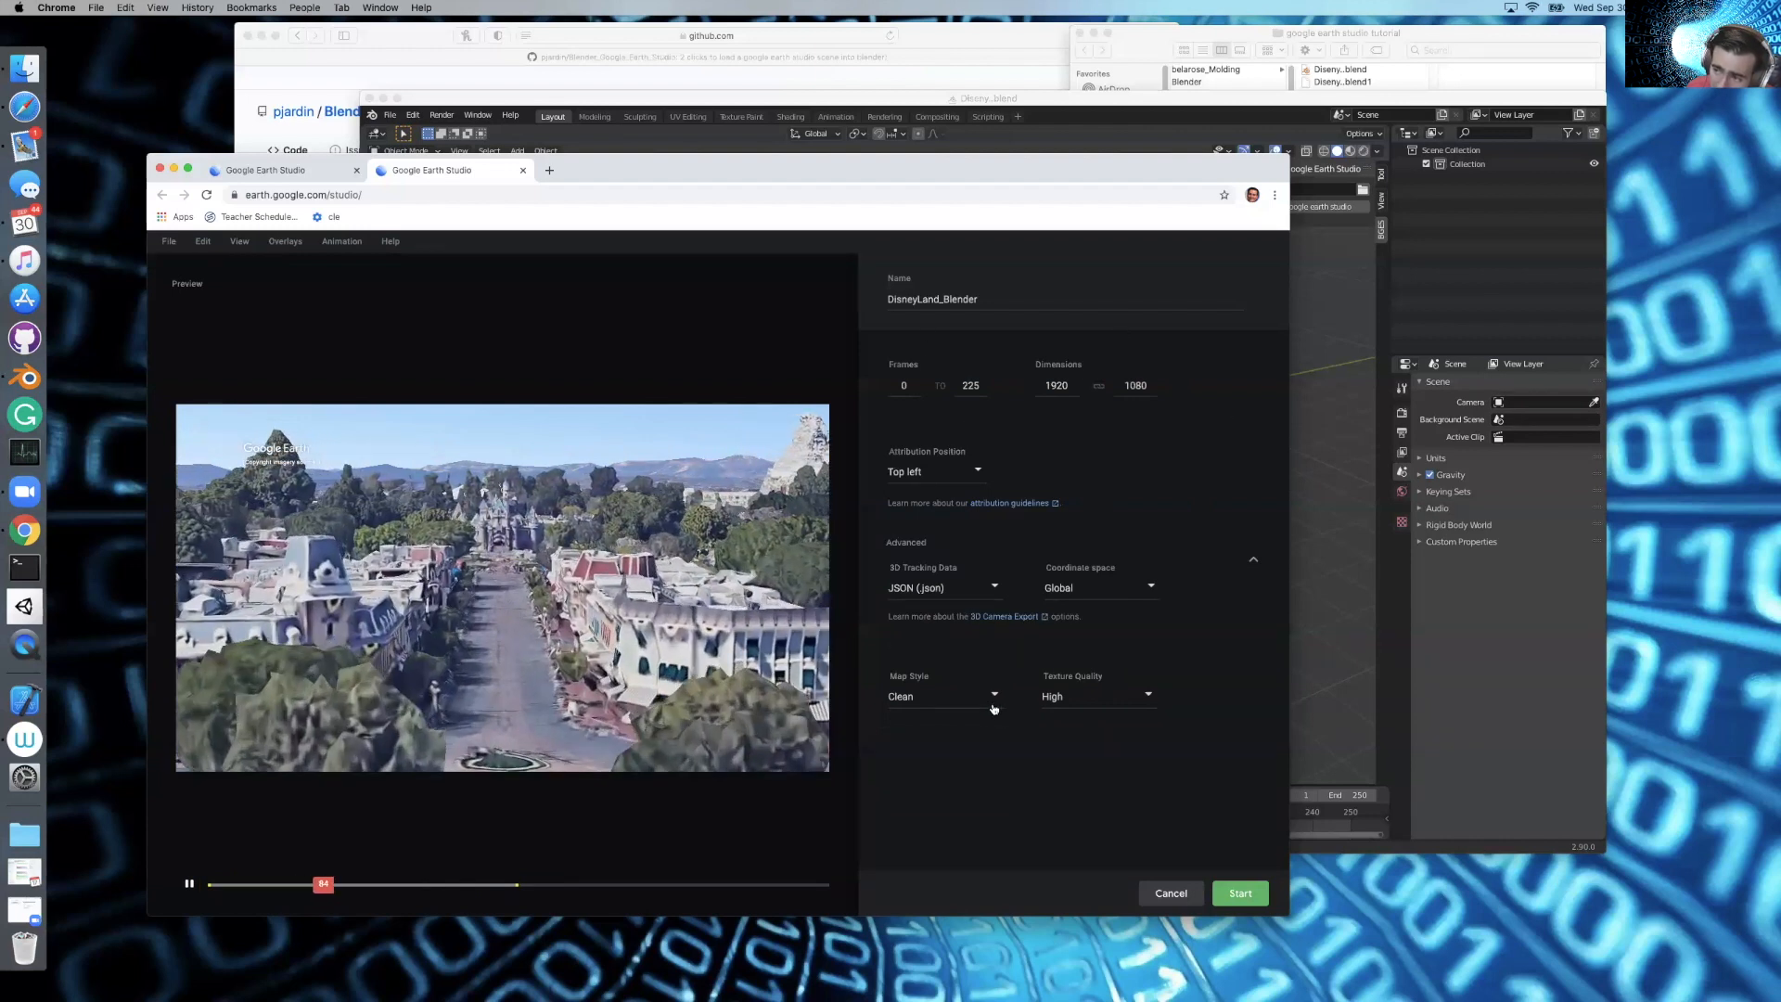
{"action": "double_click", "coordinate": [971, 386]}
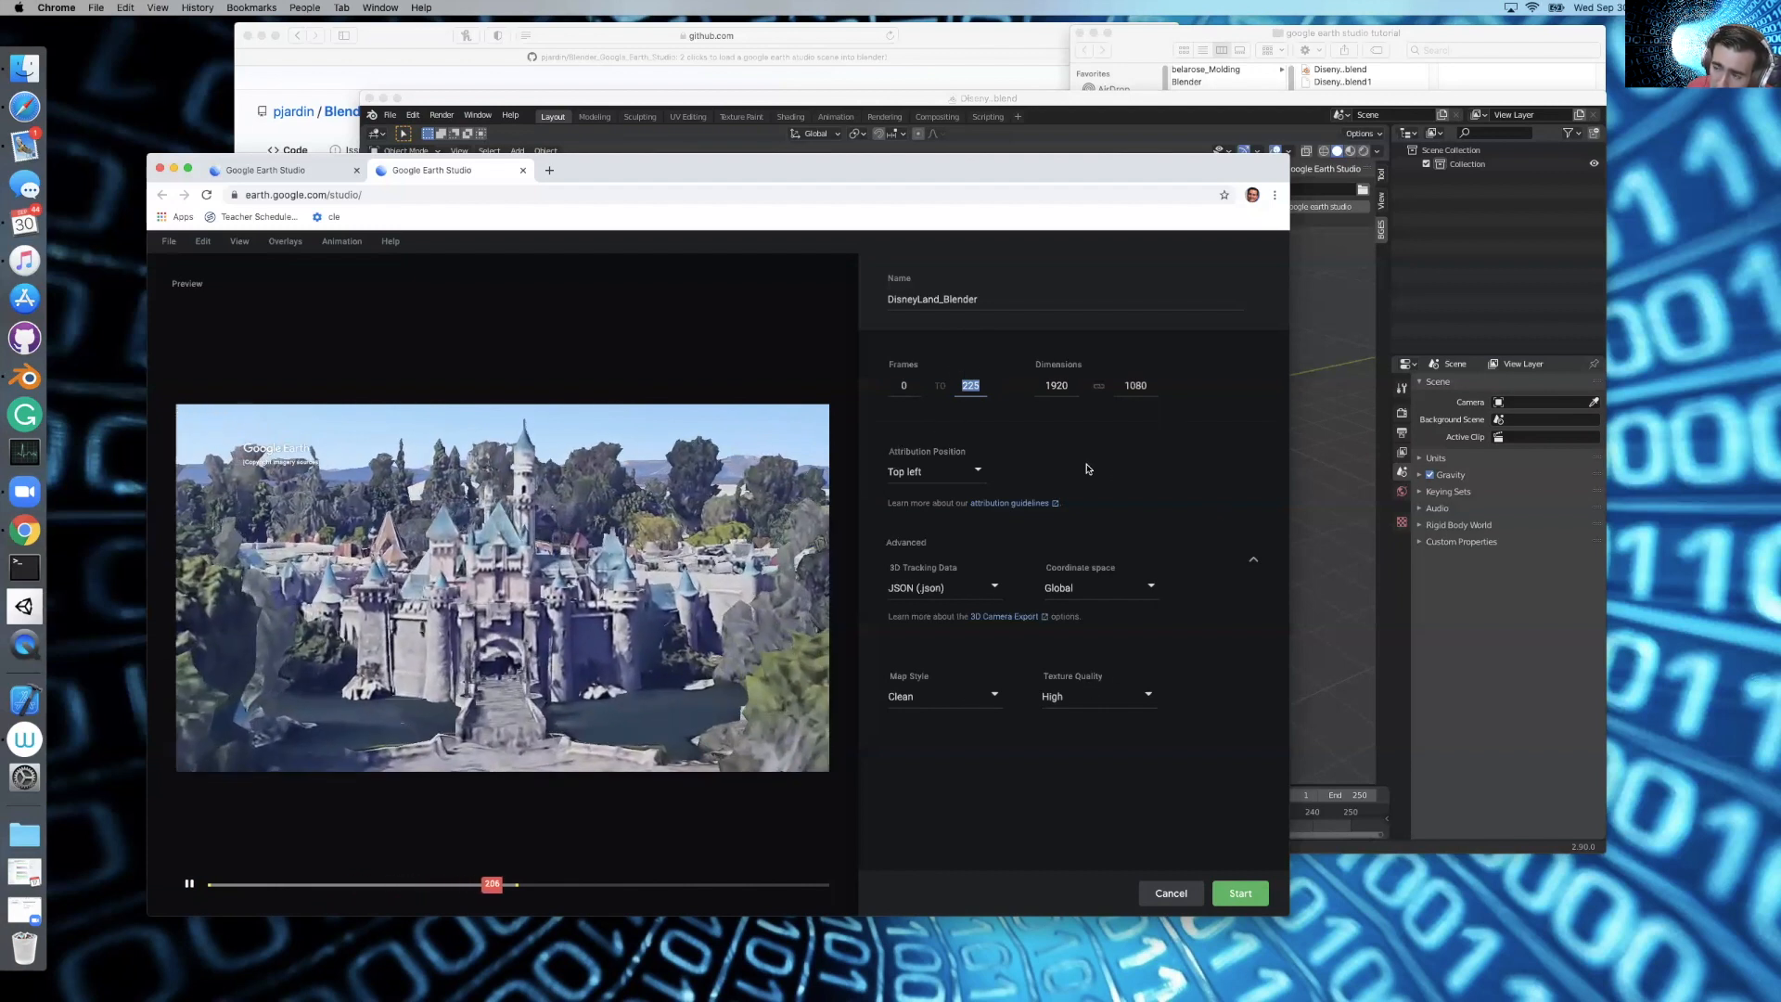
{"action": "left_click", "coordinate": [1243, 896]}
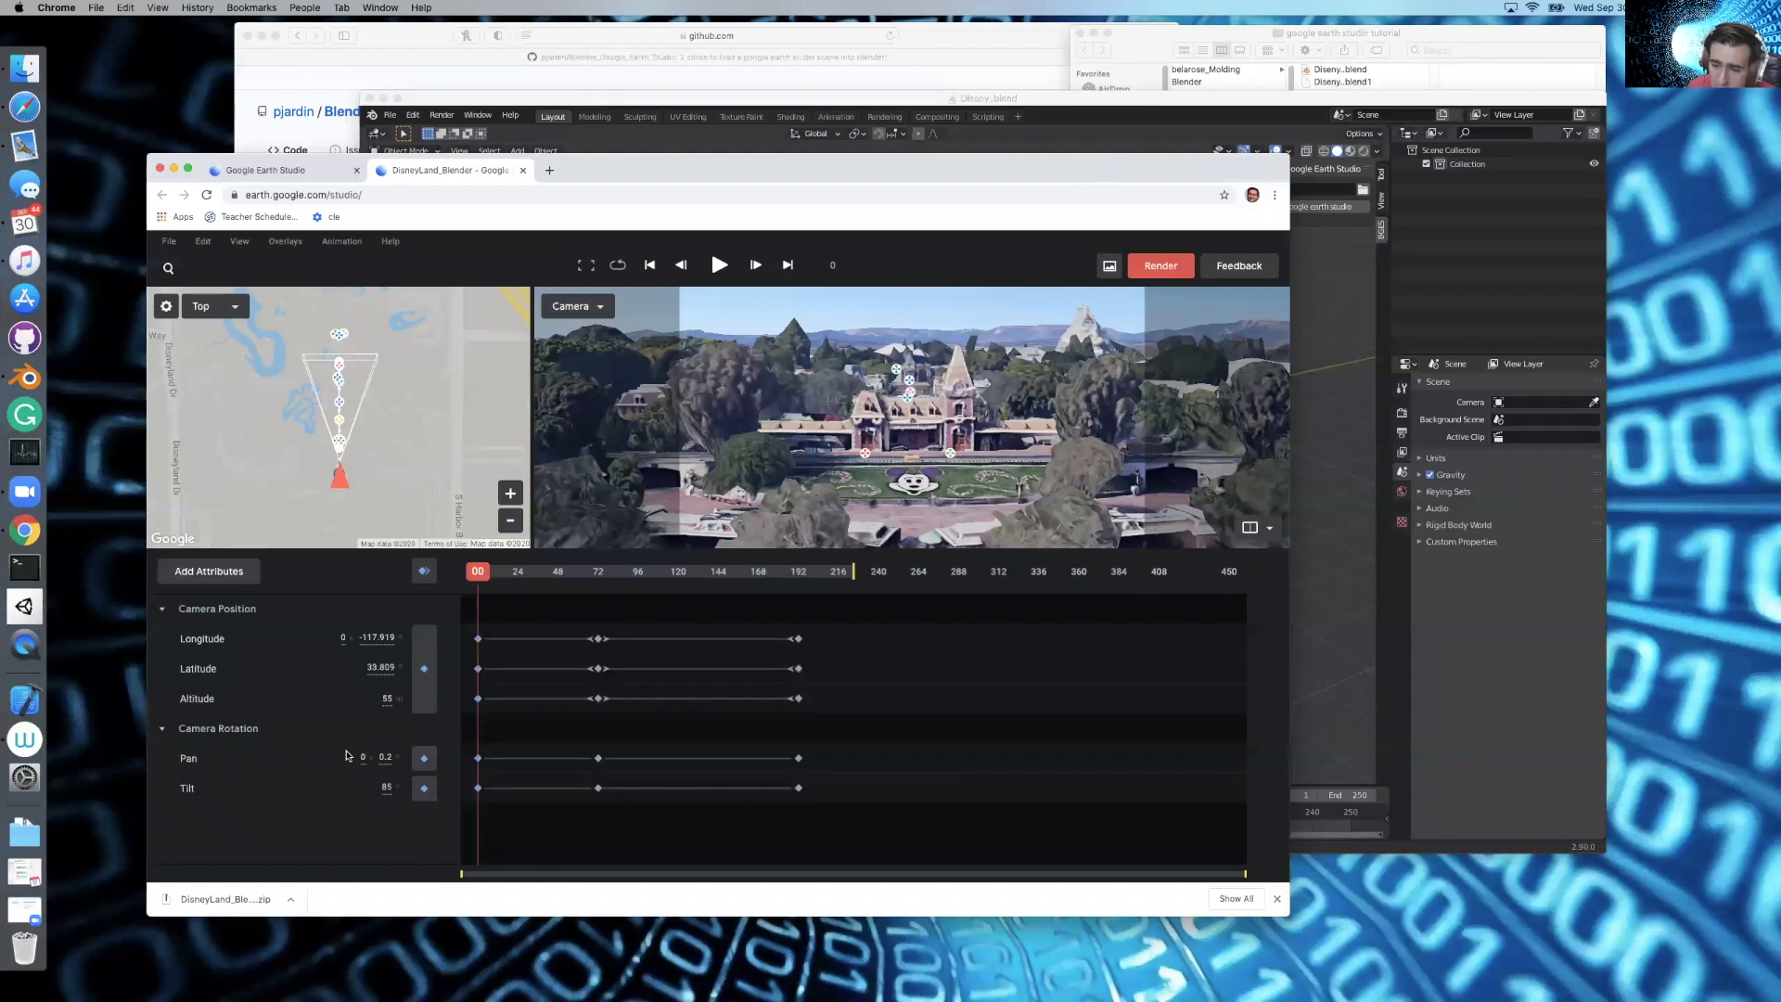
Move the extracted DisneyLand_Blender folder from Downloads into the google earth studio tutorial folder
{"action": "left_click", "coordinate": [38, 829]}
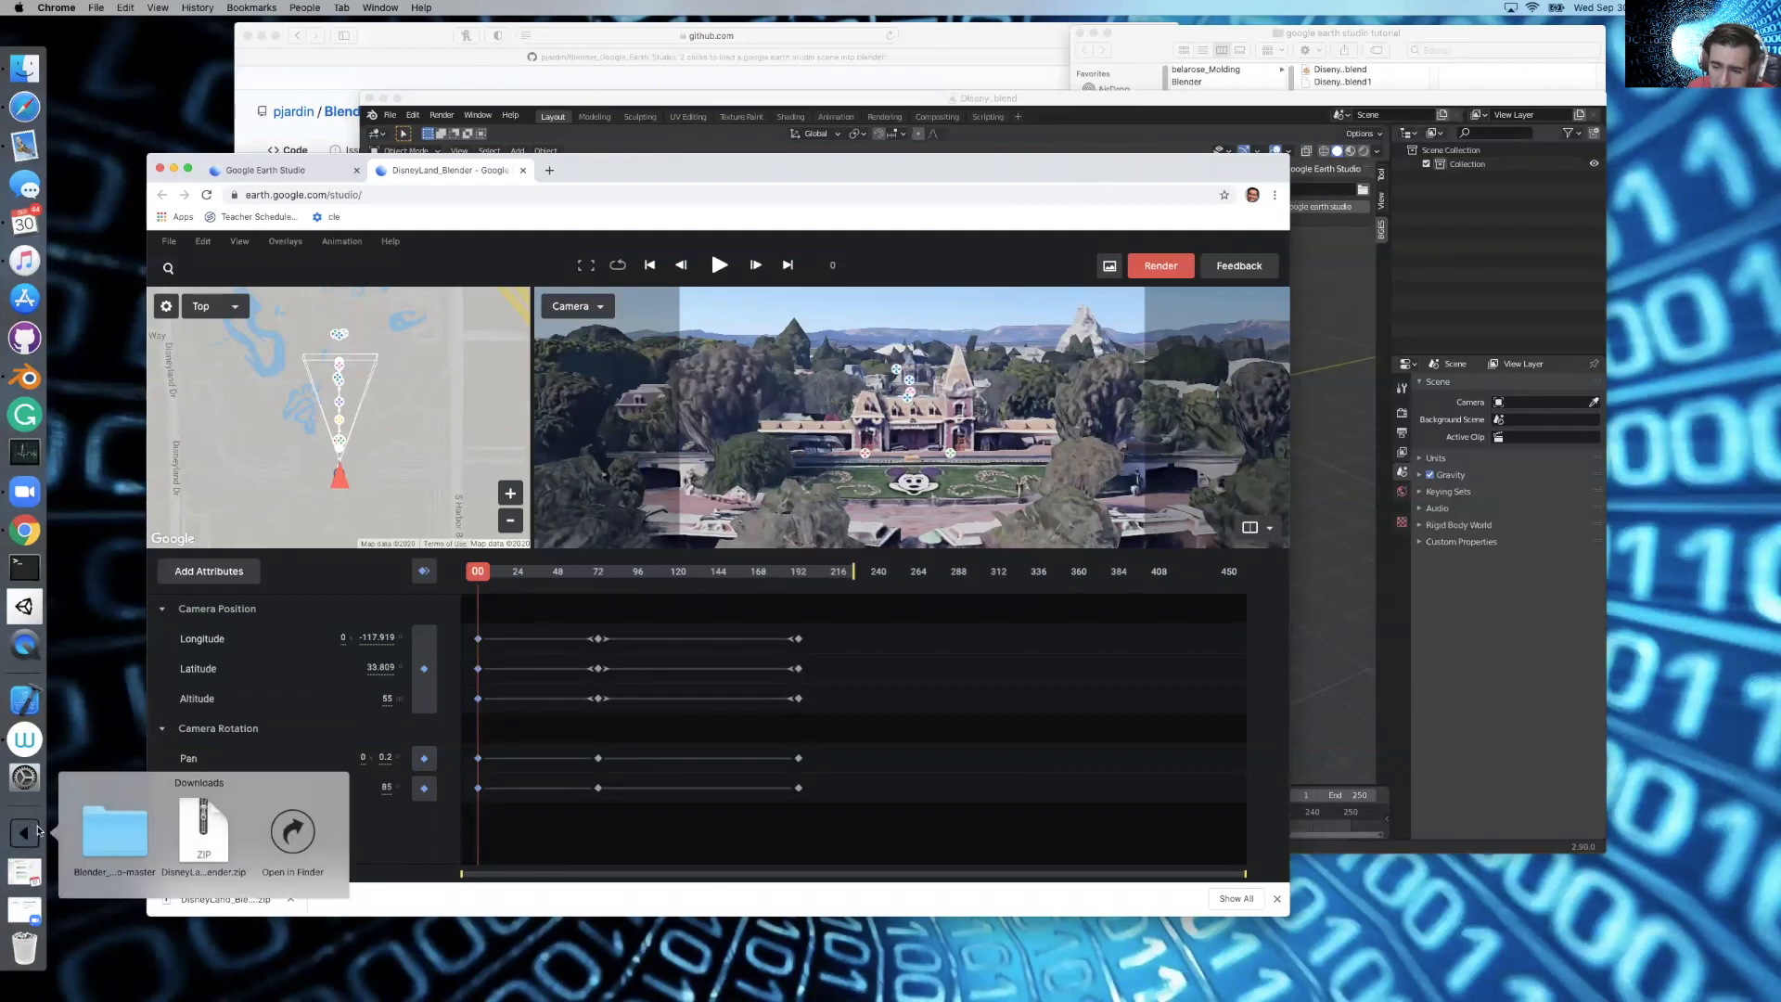
{"action": "left_click", "coordinate": [719, 881]}
{"action": "left_click", "coordinate": [168, 242]}
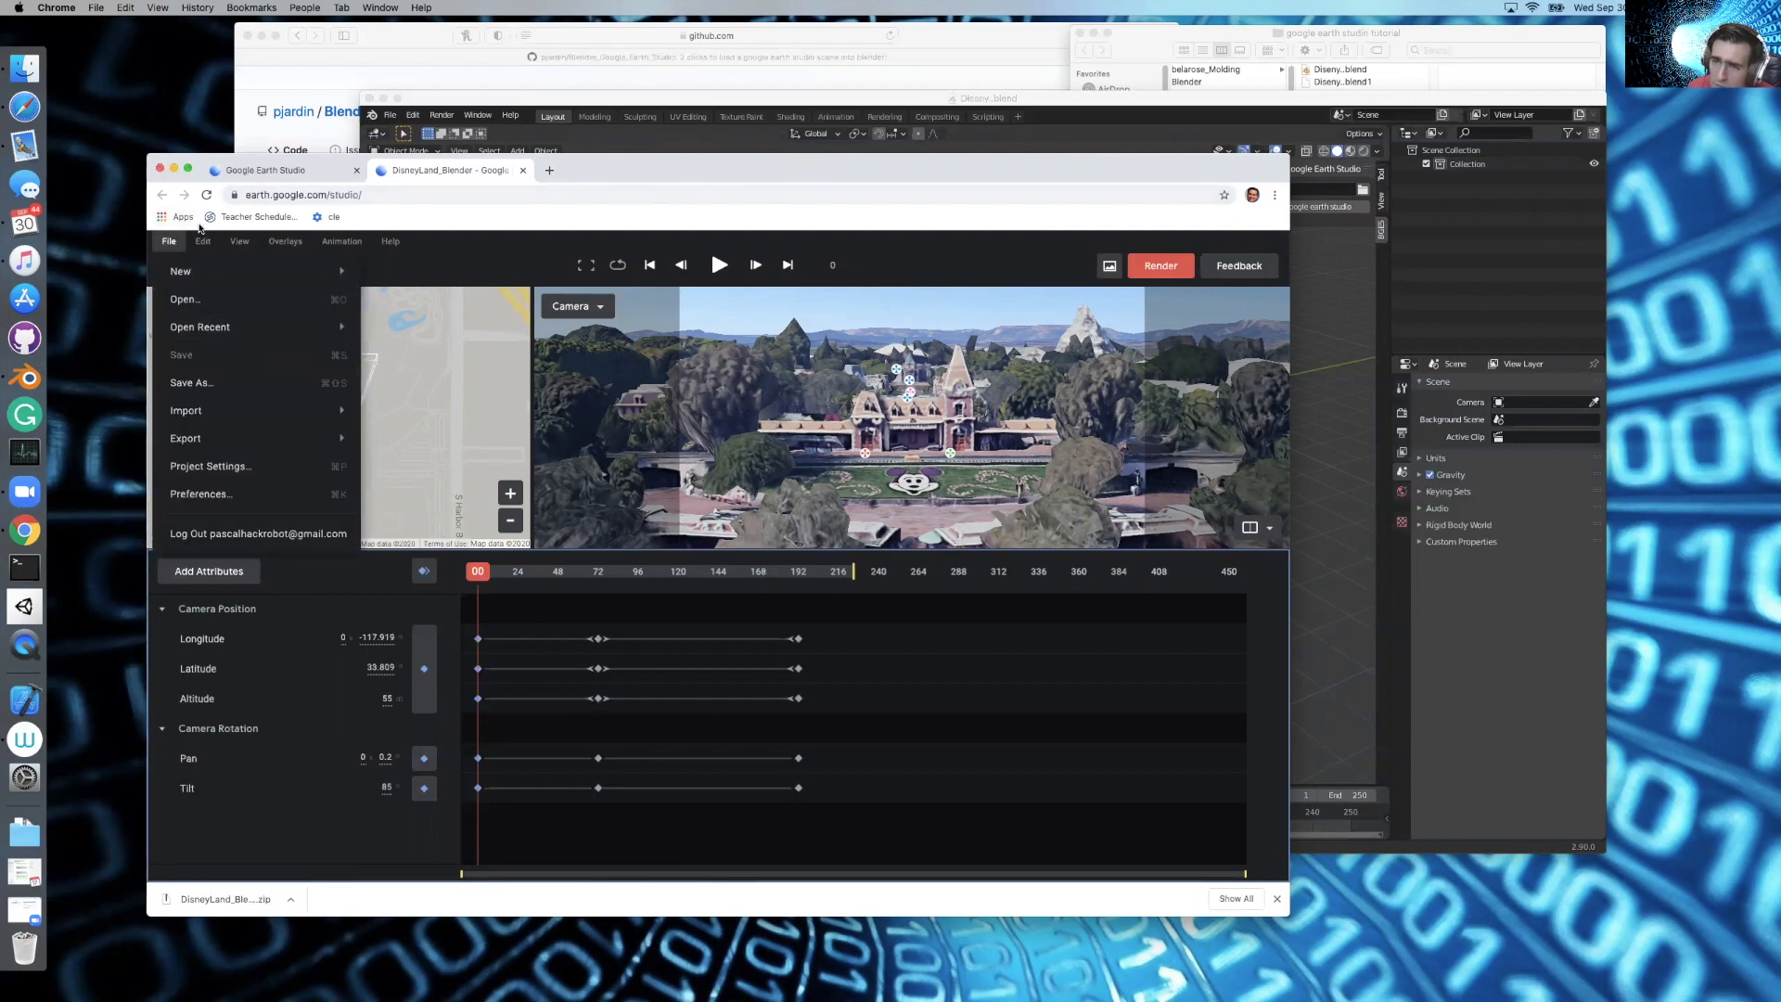
{"action": "left_click", "coordinate": [161, 168]}
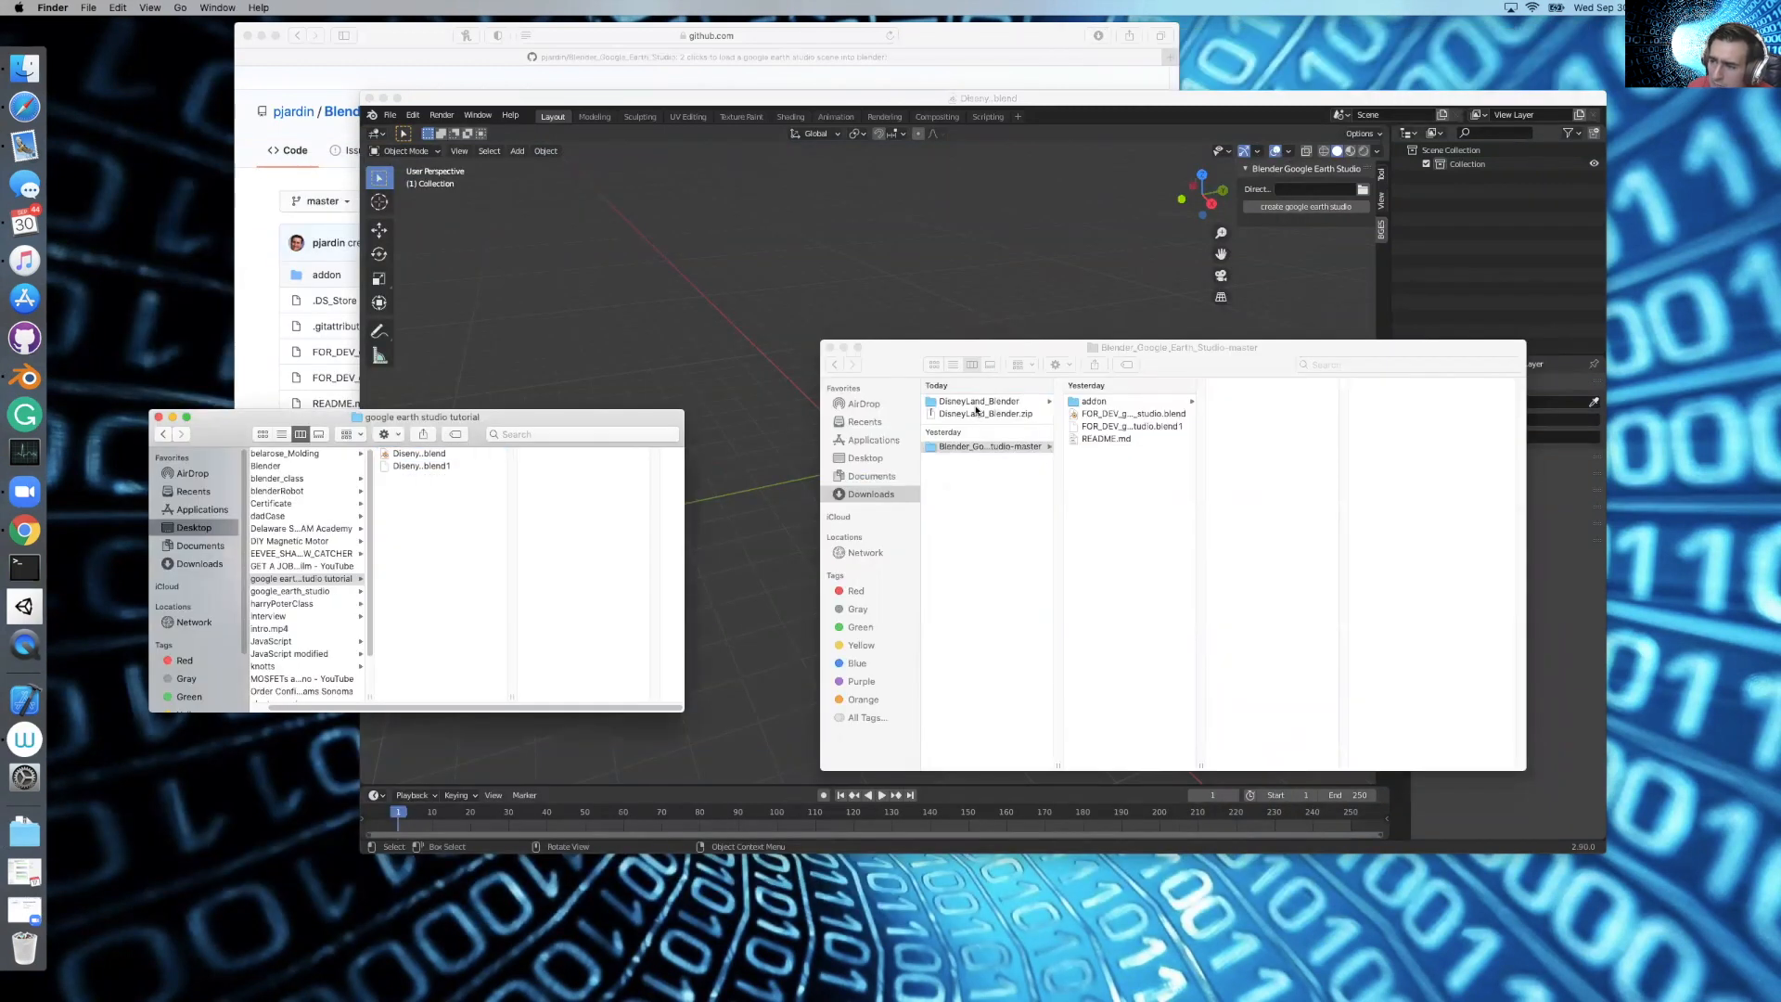
{"action": "left_click", "coordinate": [975, 409]}
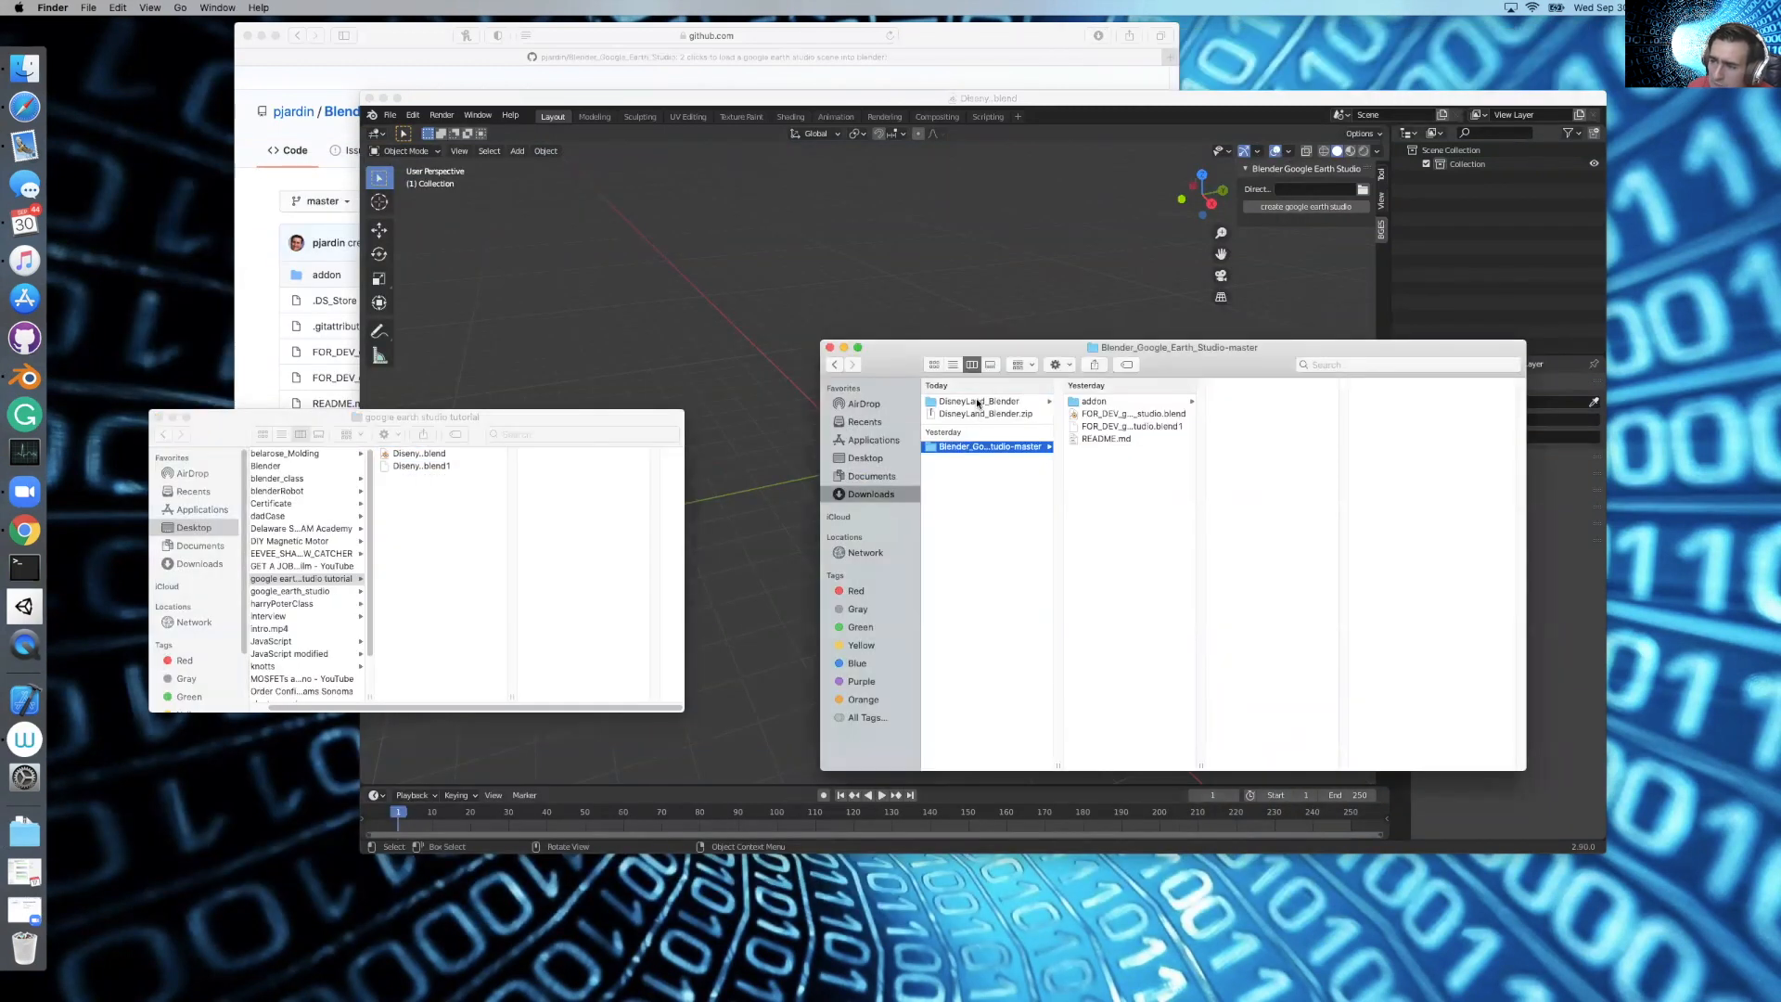
{"action": "left_click", "coordinate": [977, 402]}
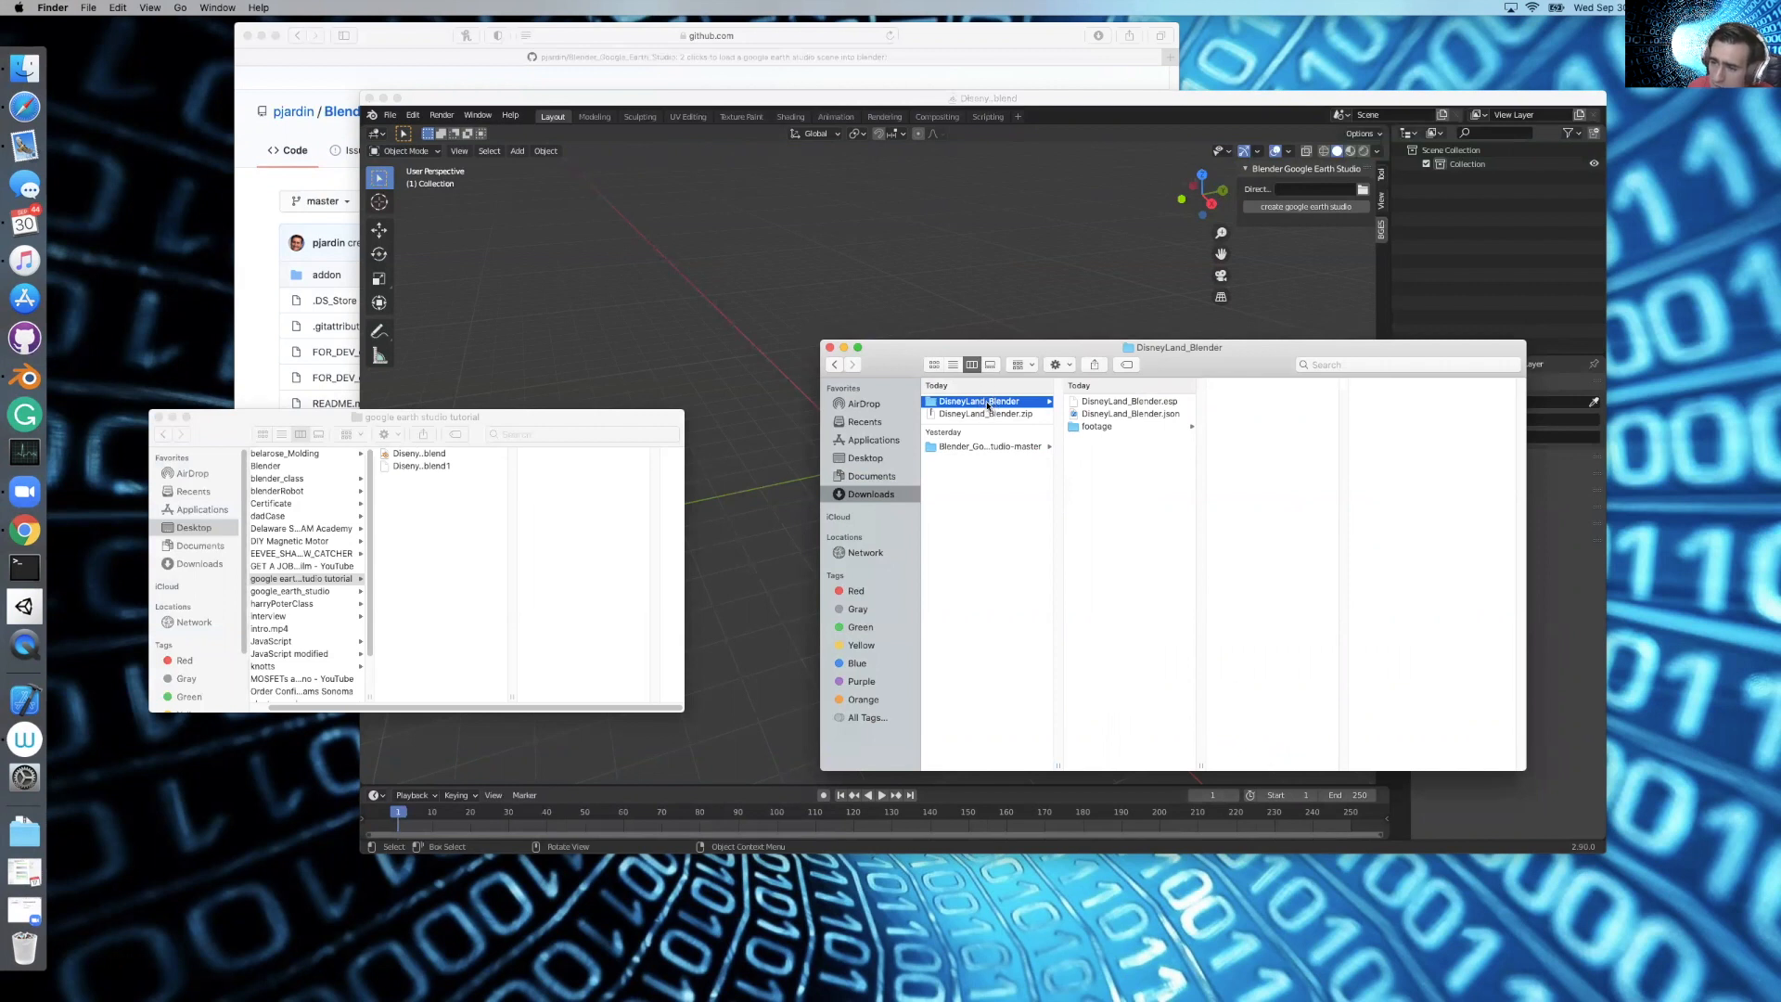
{"action": "left_click_drag", "start_coordinate": [978, 401], "coordinate": [432, 512]}
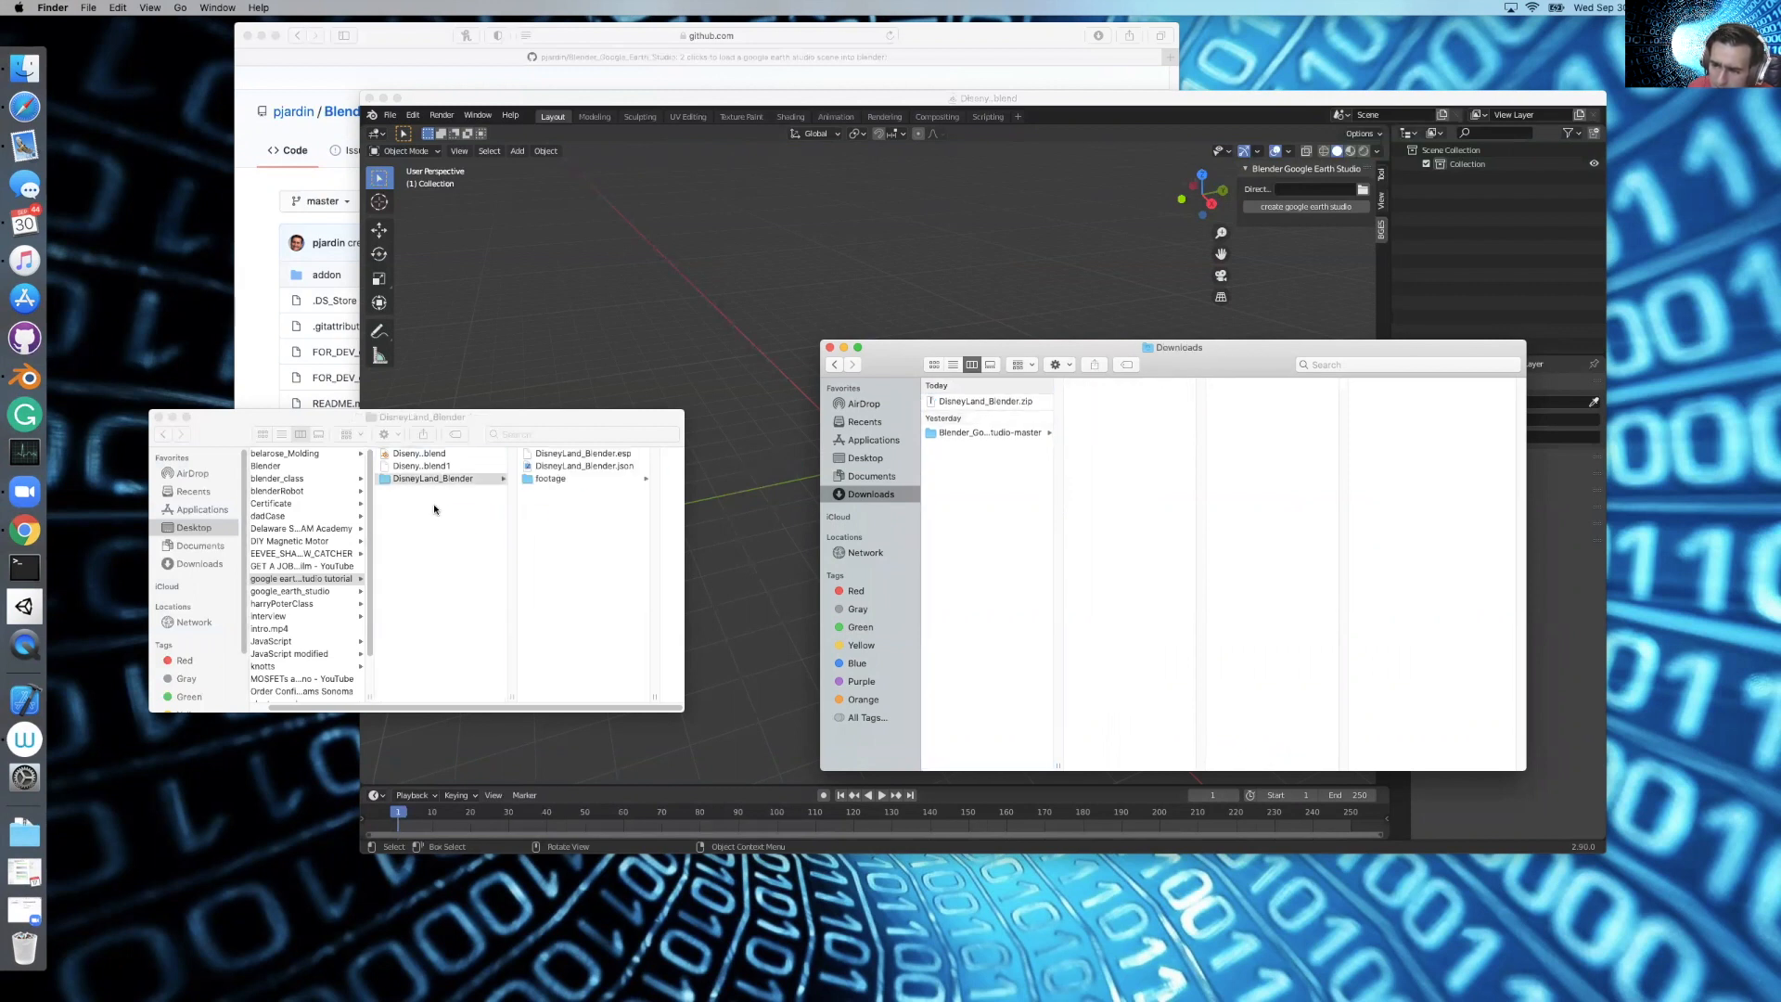
Preview the DisneyLand_Blender.json tracking file inside the moved folder
{"action": "left_click_drag", "start_coordinate": [903, 346], "coordinate": [929, 811]}
{"action": "left_click", "coordinate": [587, 595]}
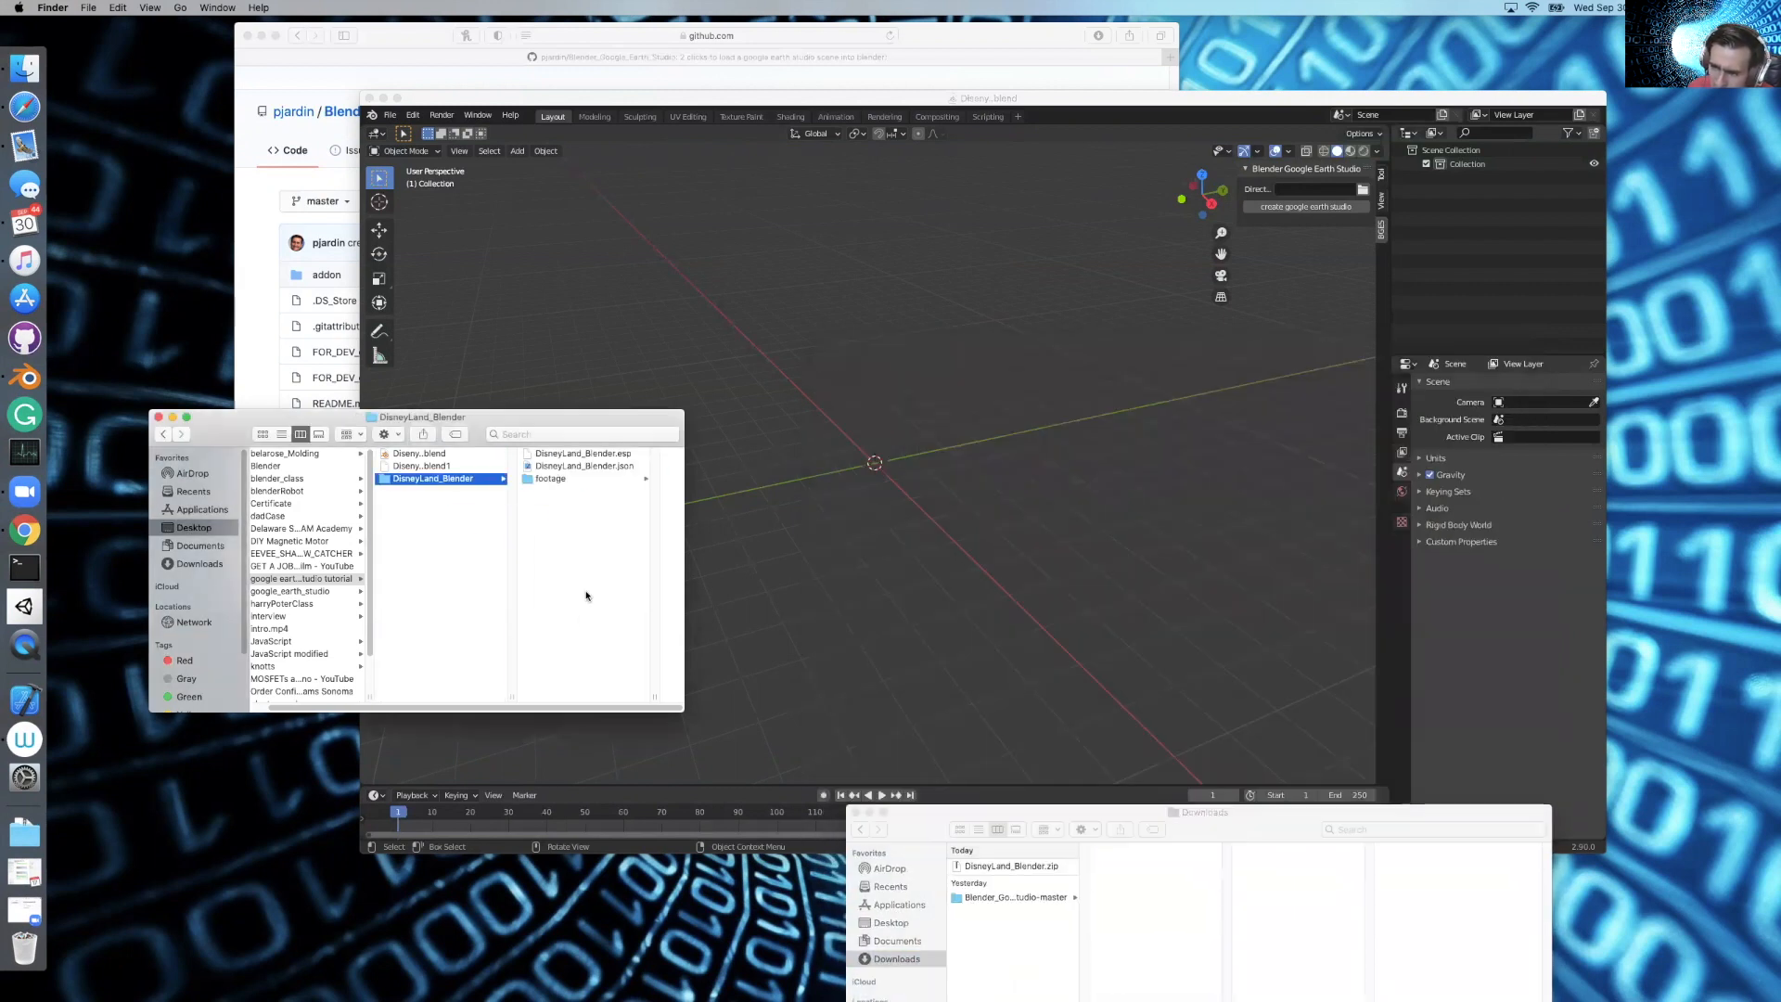
{"action": "left_click", "coordinate": [587, 467]}
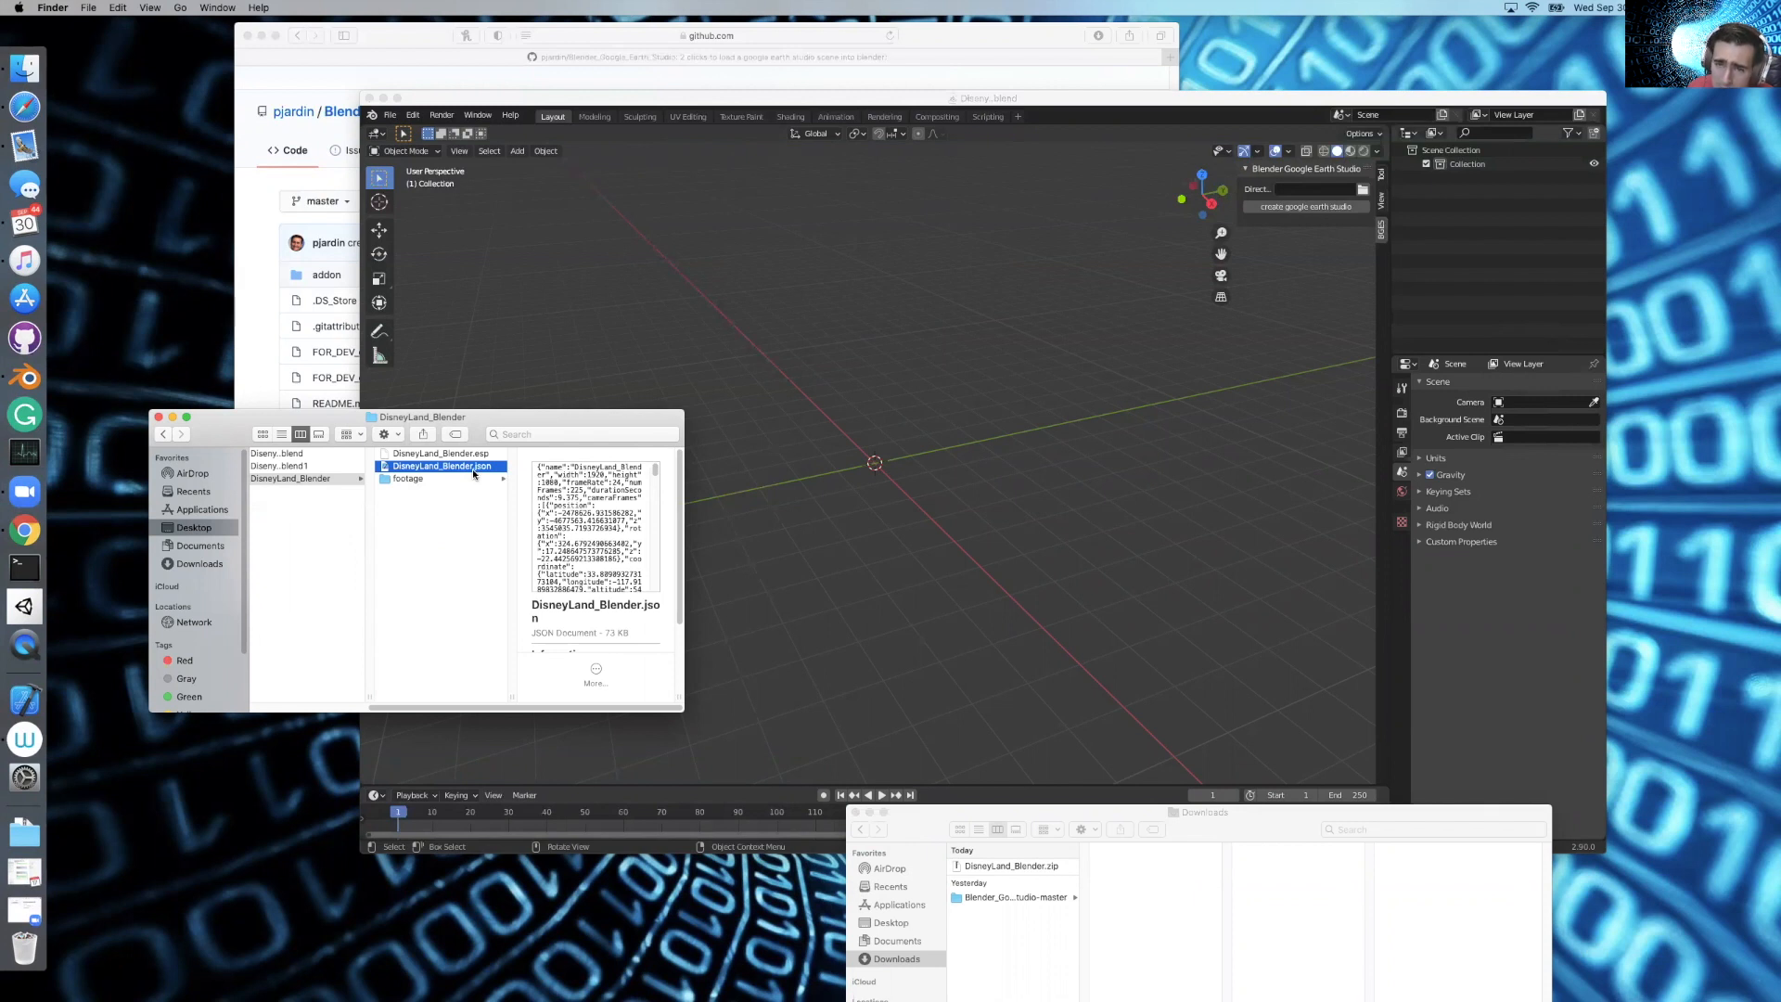
{"action": "left_click_drag", "start_coordinate": [683, 410], "coordinate": [783, 498]}
In Blender, set the add-on's directory to the DisneyLand_Blender folder and create the Google Earth Studio scene
{"action": "left_click", "coordinate": [870, 393]}
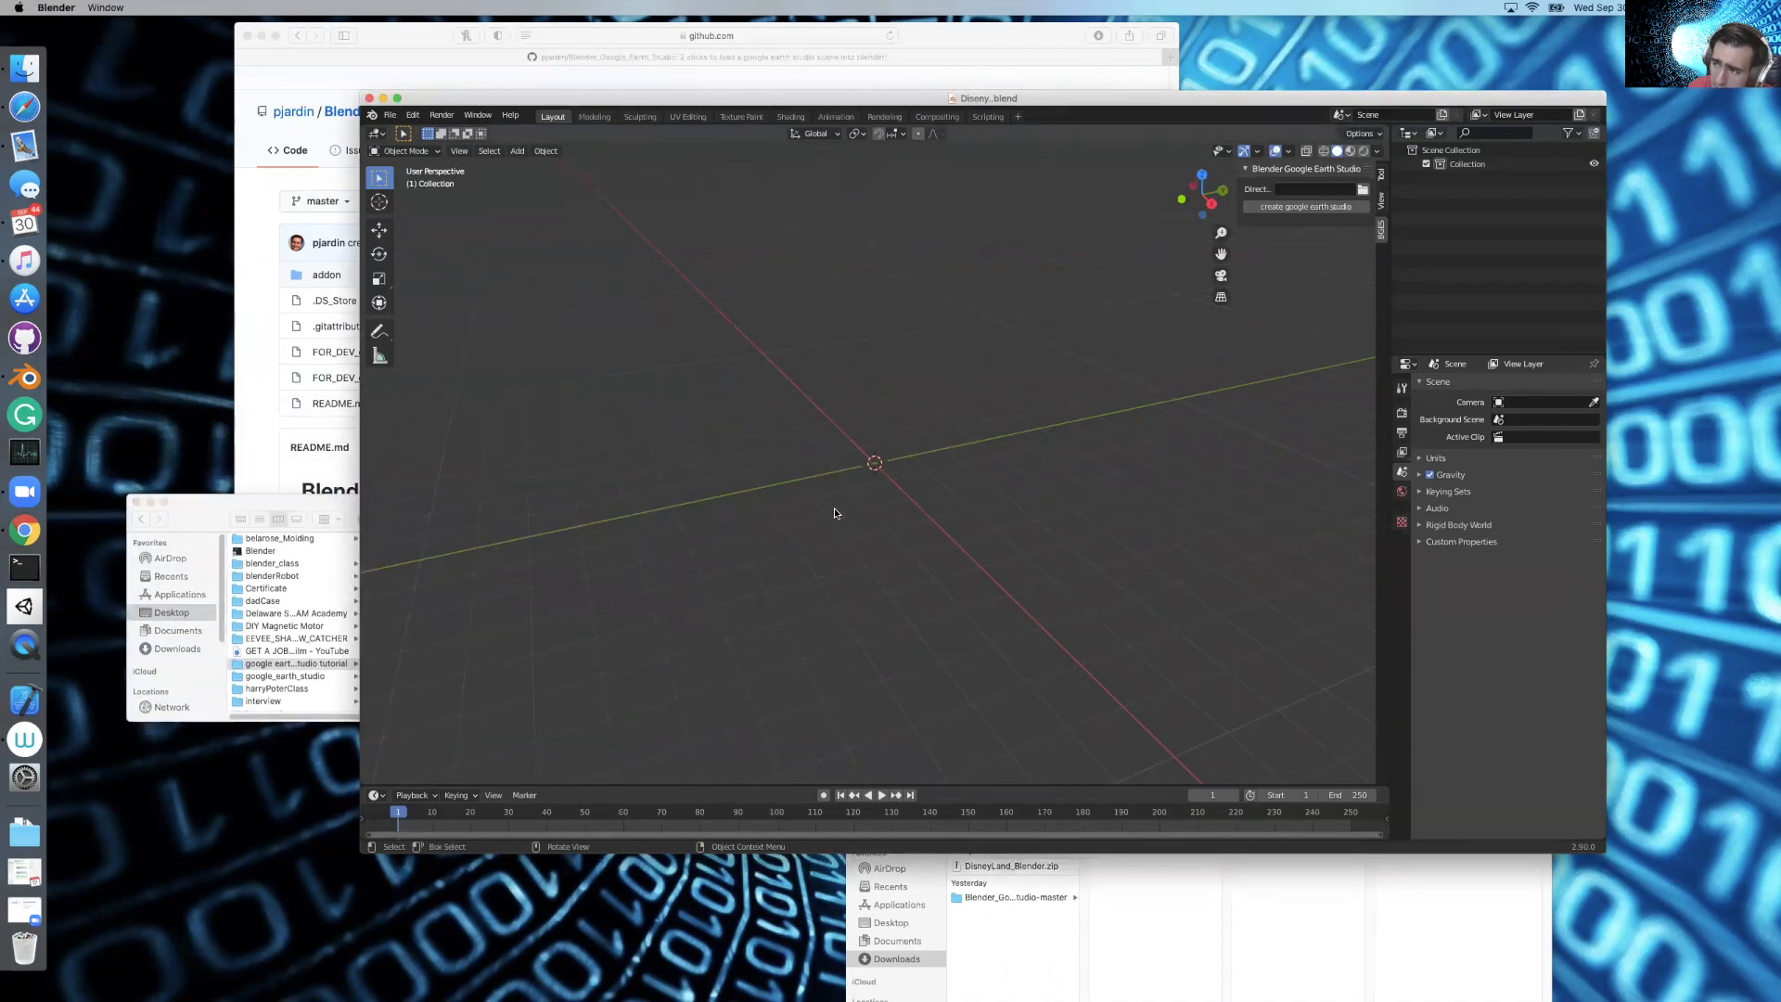
{"action": "left_click", "coordinate": [1363, 190]}
{"action": "double_click", "coordinate": [796, 548]}
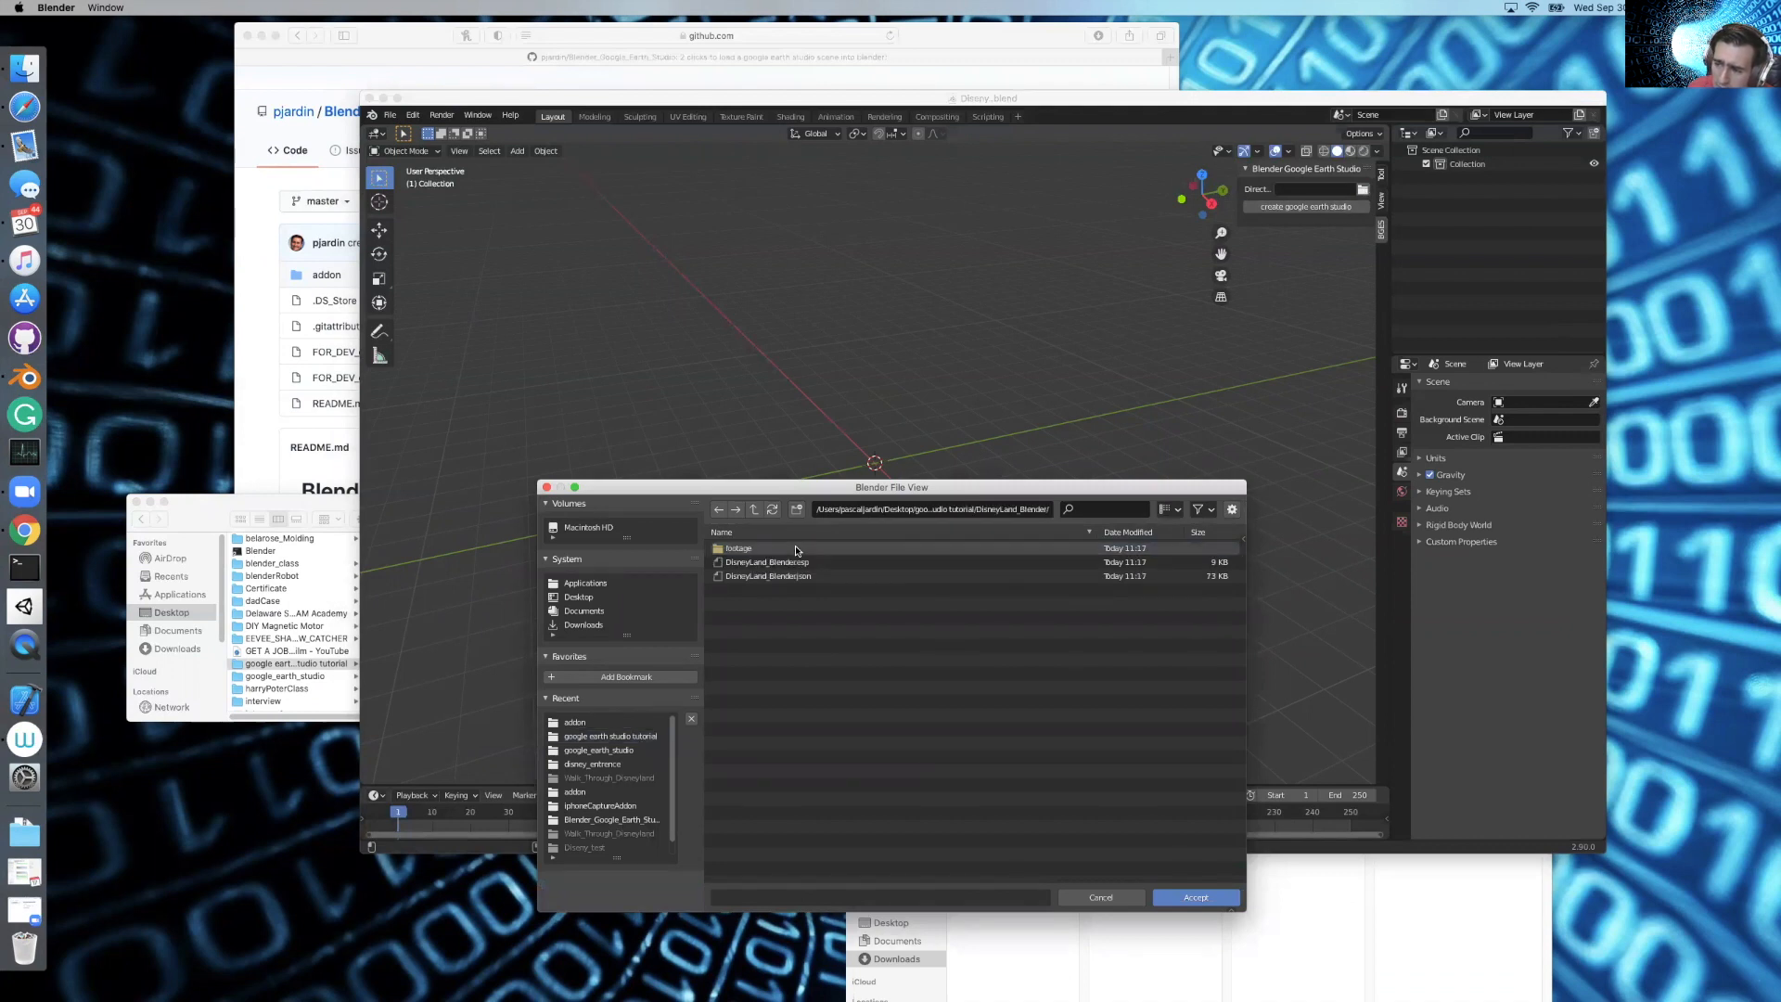
{"action": "left_click", "coordinate": [719, 511]}
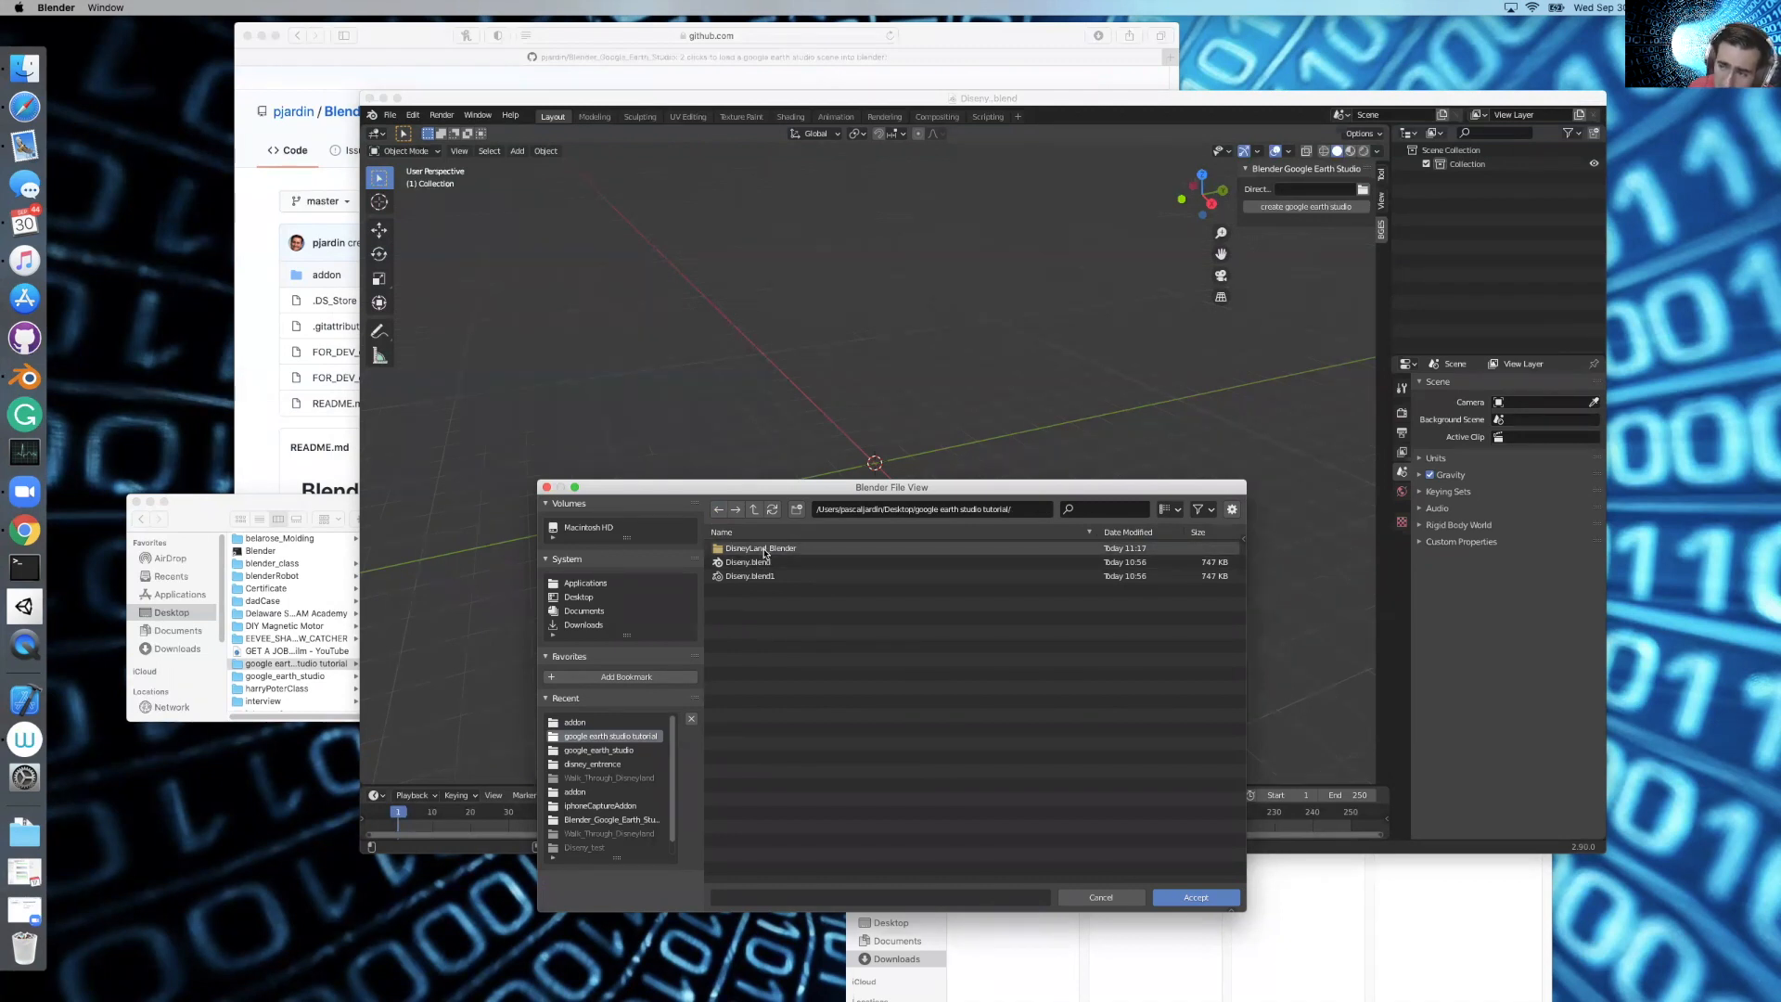
{"action": "double_click", "coordinate": [763, 549]}
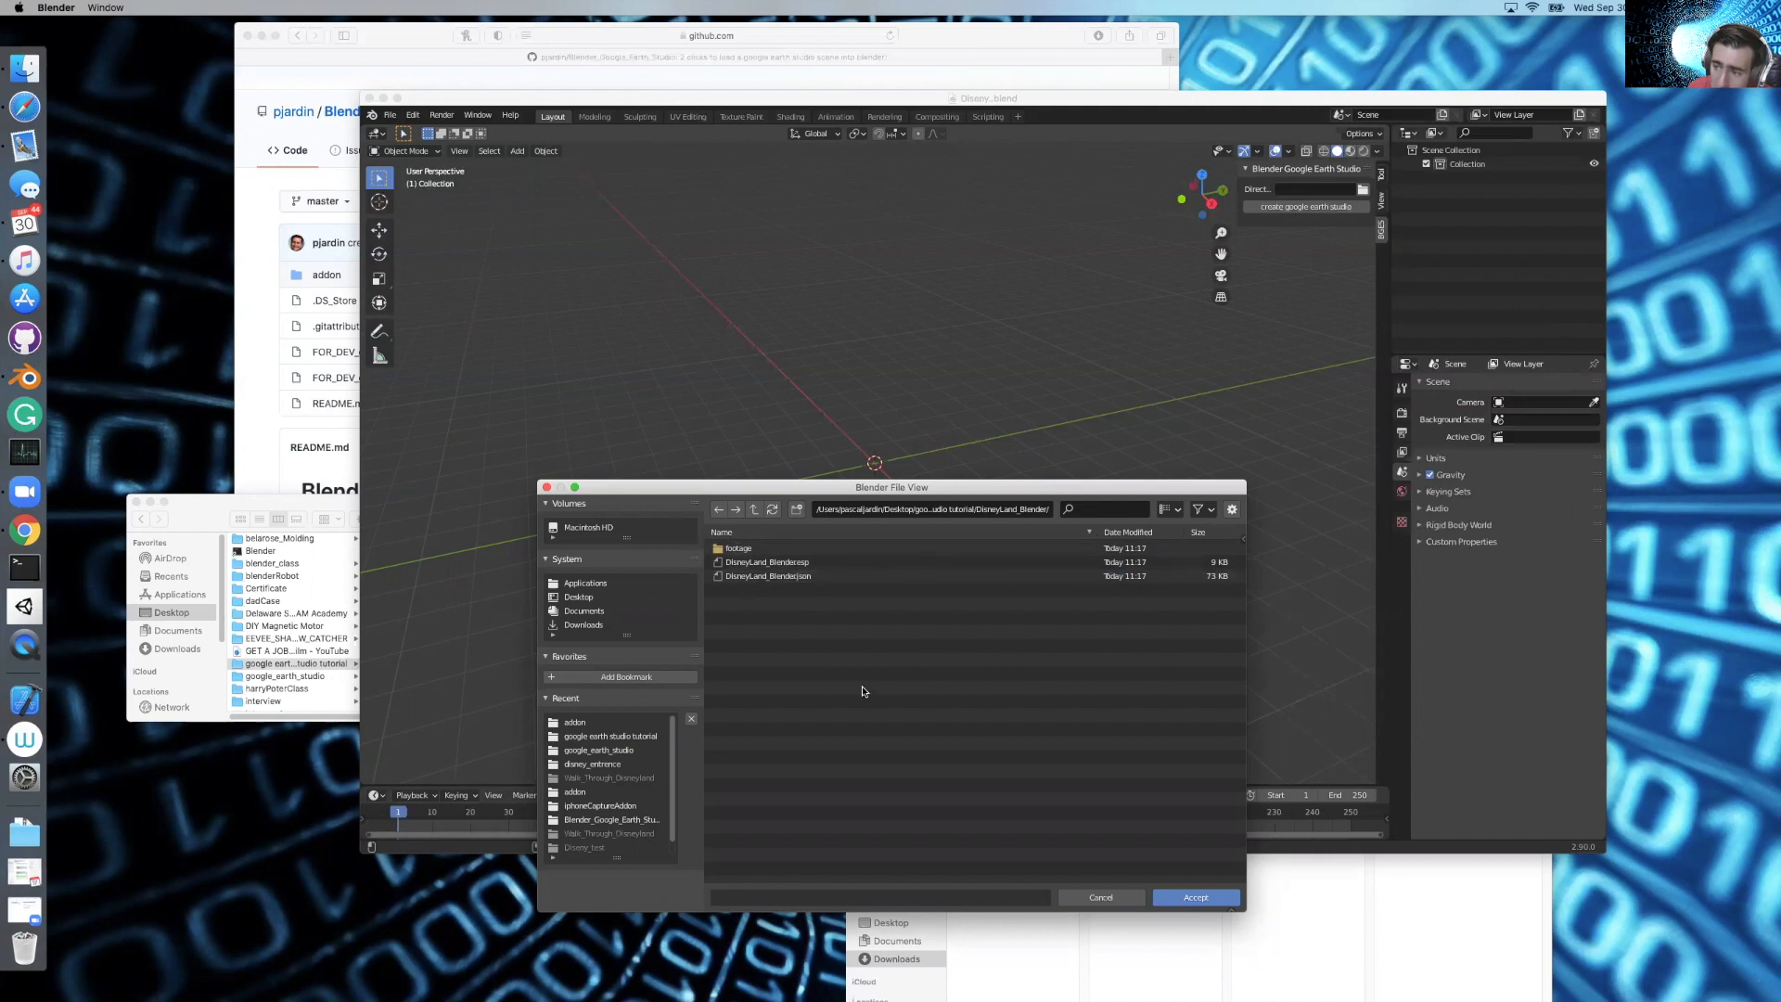
{"action": "left_click", "coordinate": [1187, 898]}
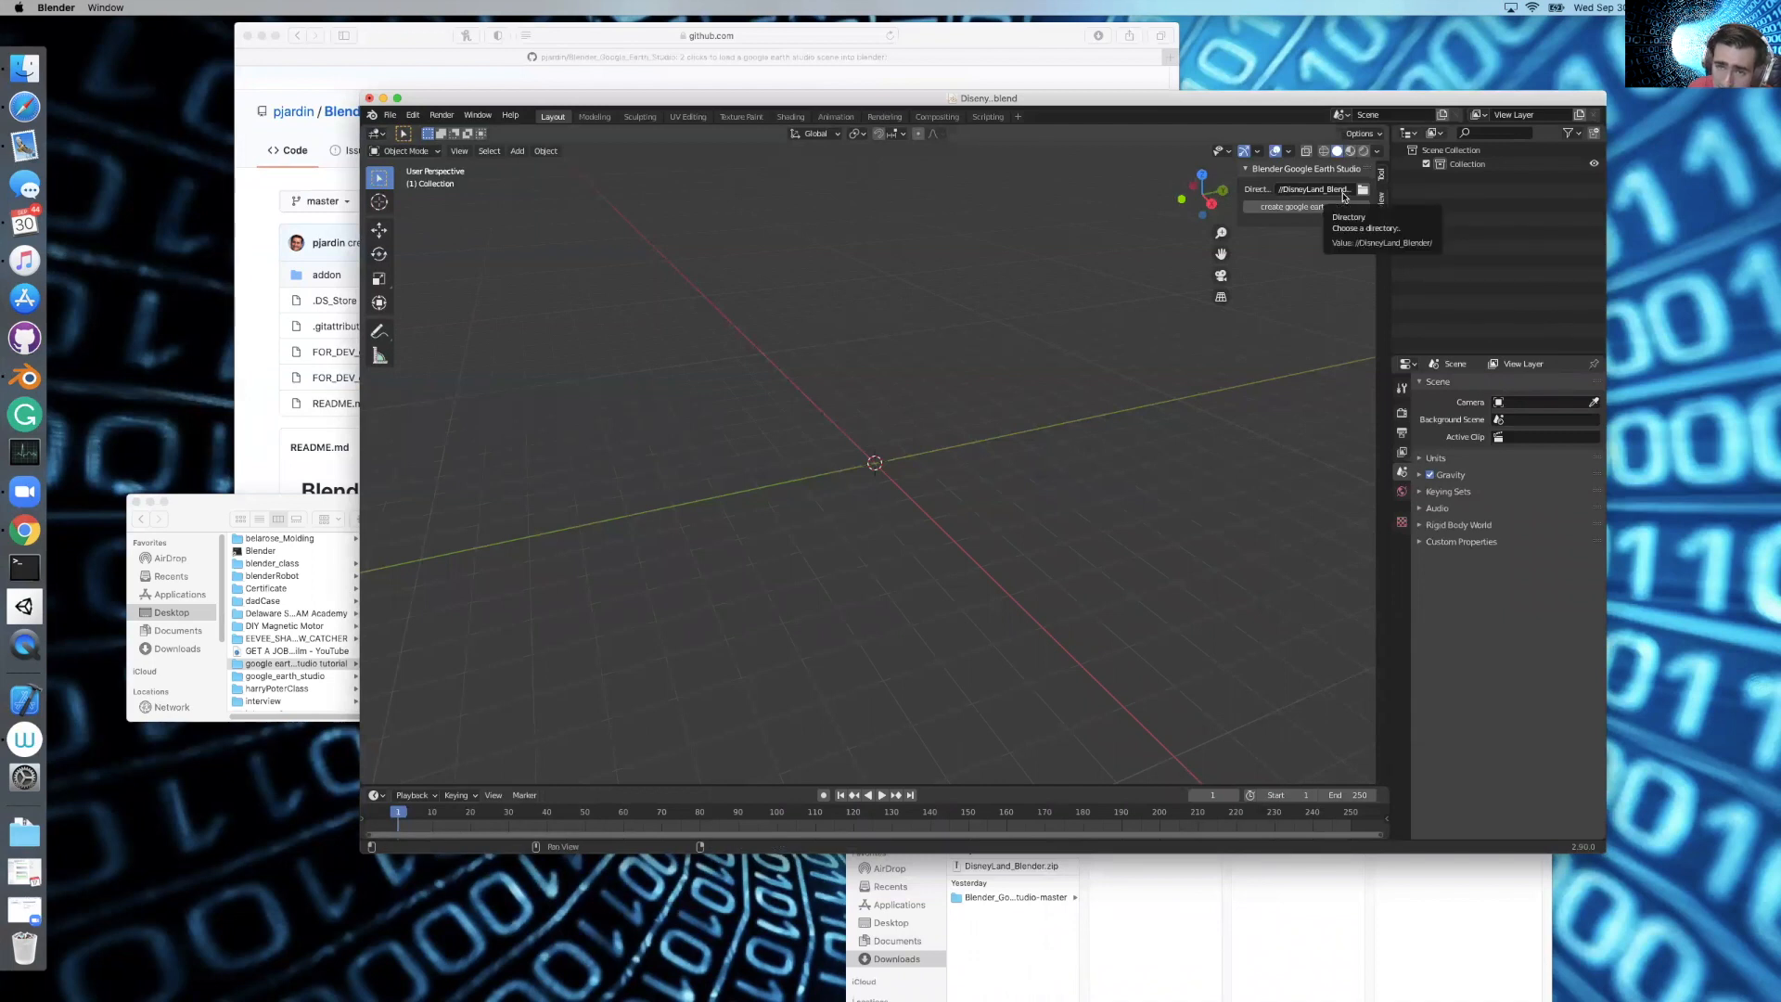
{"action": "left_click", "coordinate": [1313, 208]}
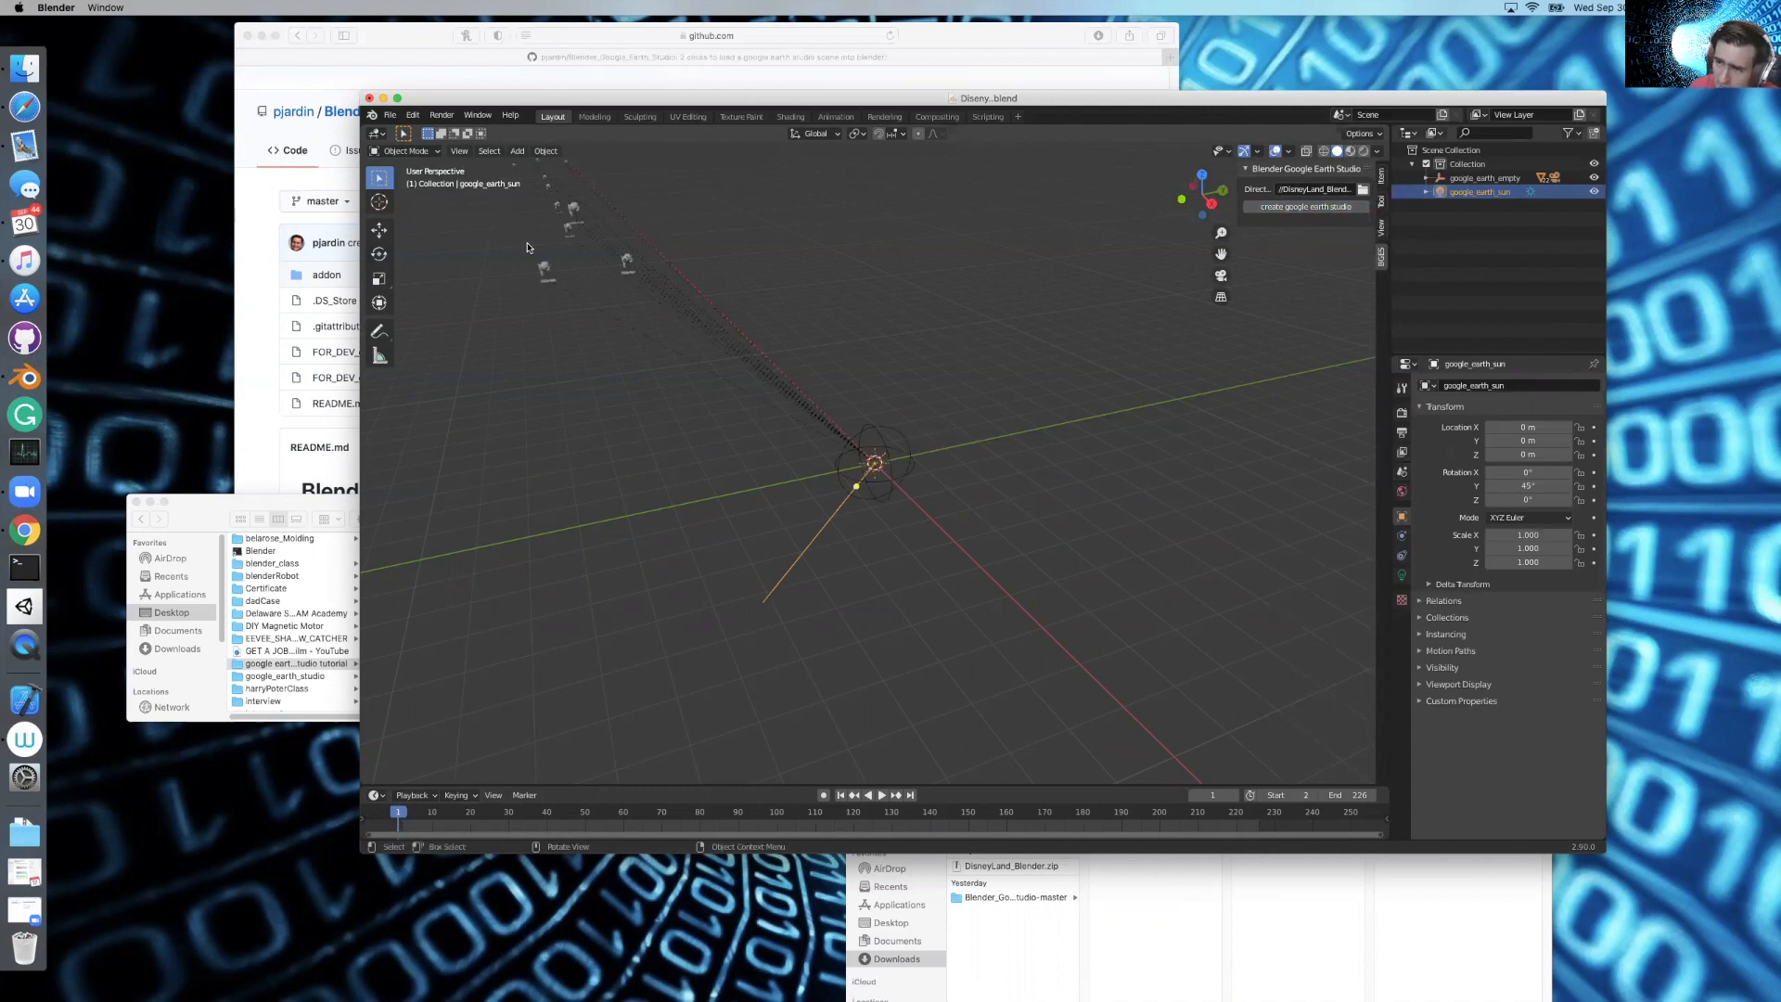
Switch the viewport to the active camera's view and play the fly-through to check the tracking
{"action": "left_click", "coordinate": [460, 151]}
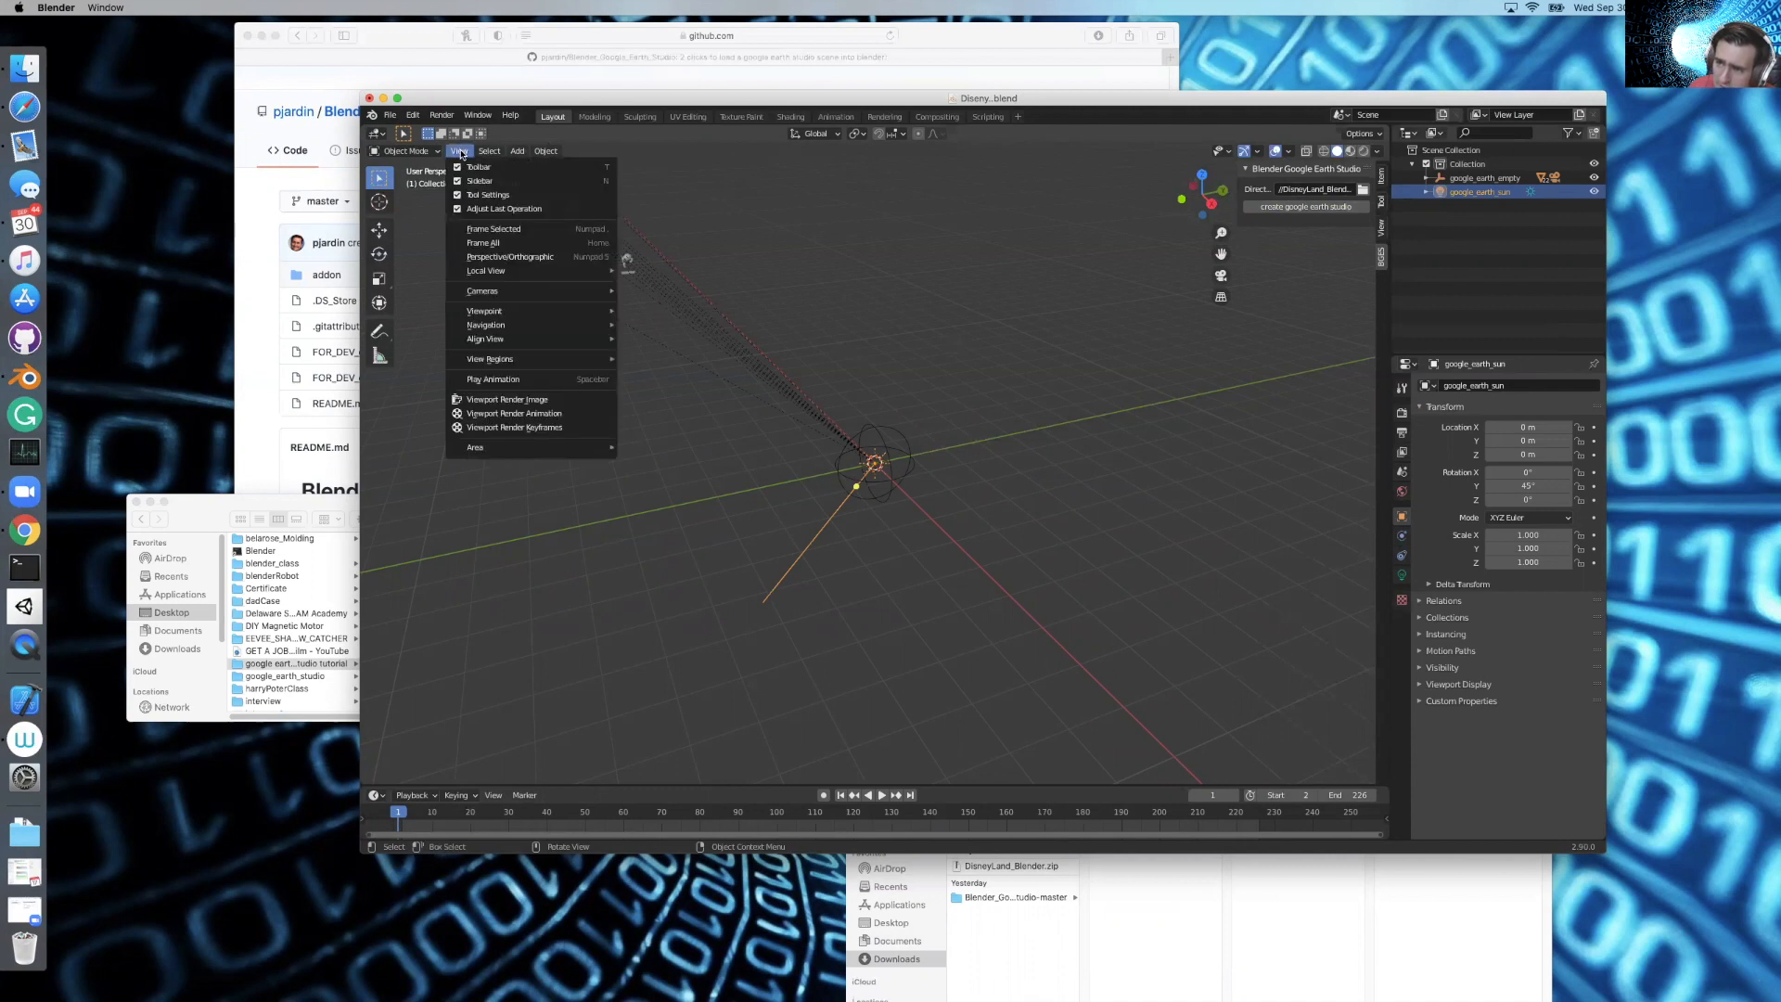
{"action": "mouse_move", "coordinate": [509, 292]}
{"action": "left_click", "coordinate": [688, 308]}
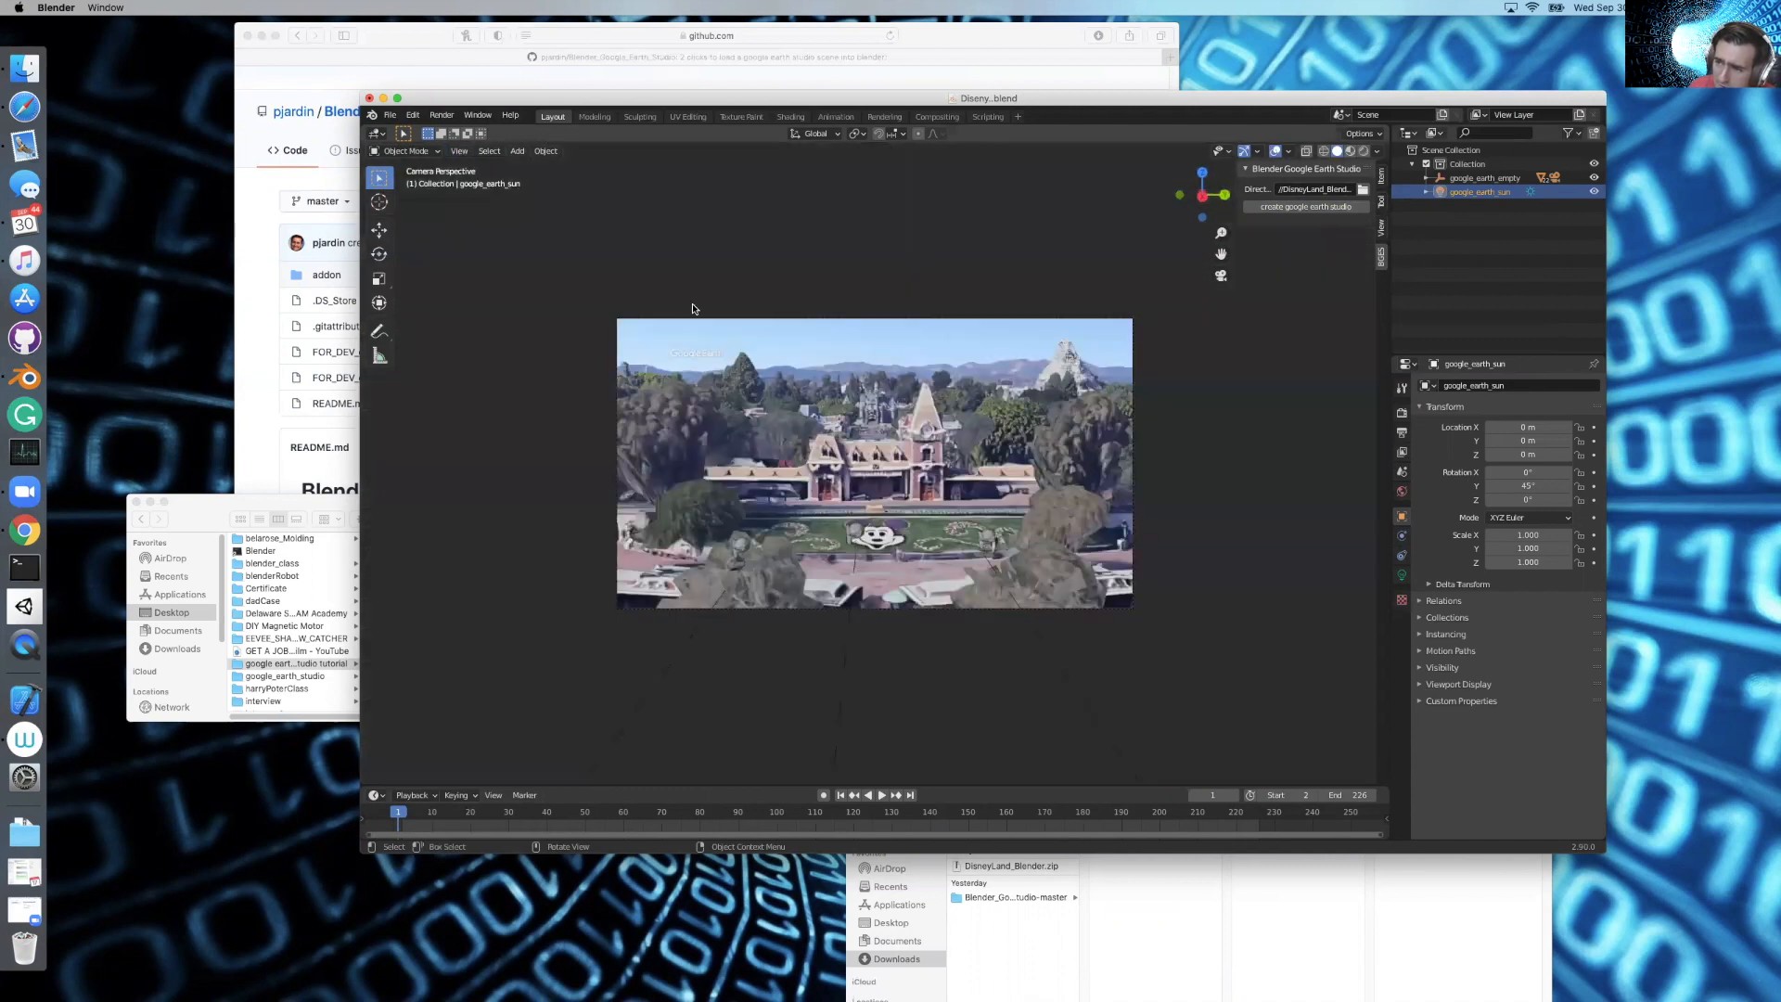
{"action": "key", "text": "space"}
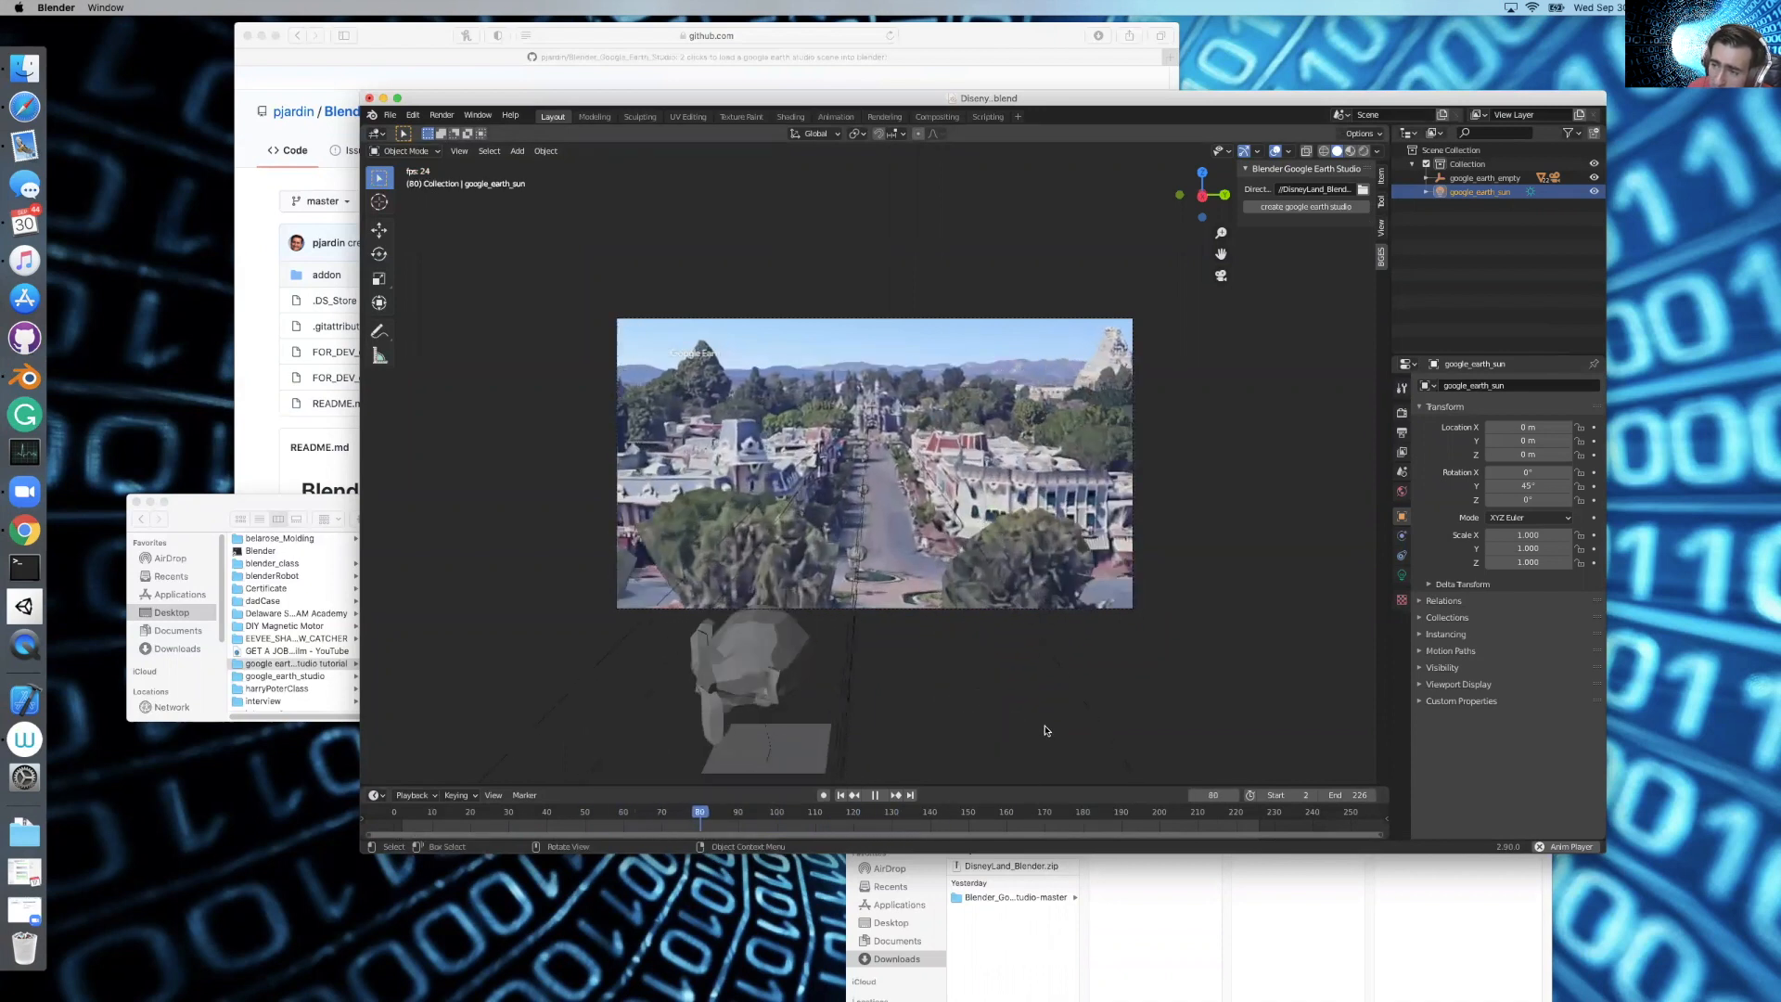
{"action": "key", "text": "space"}
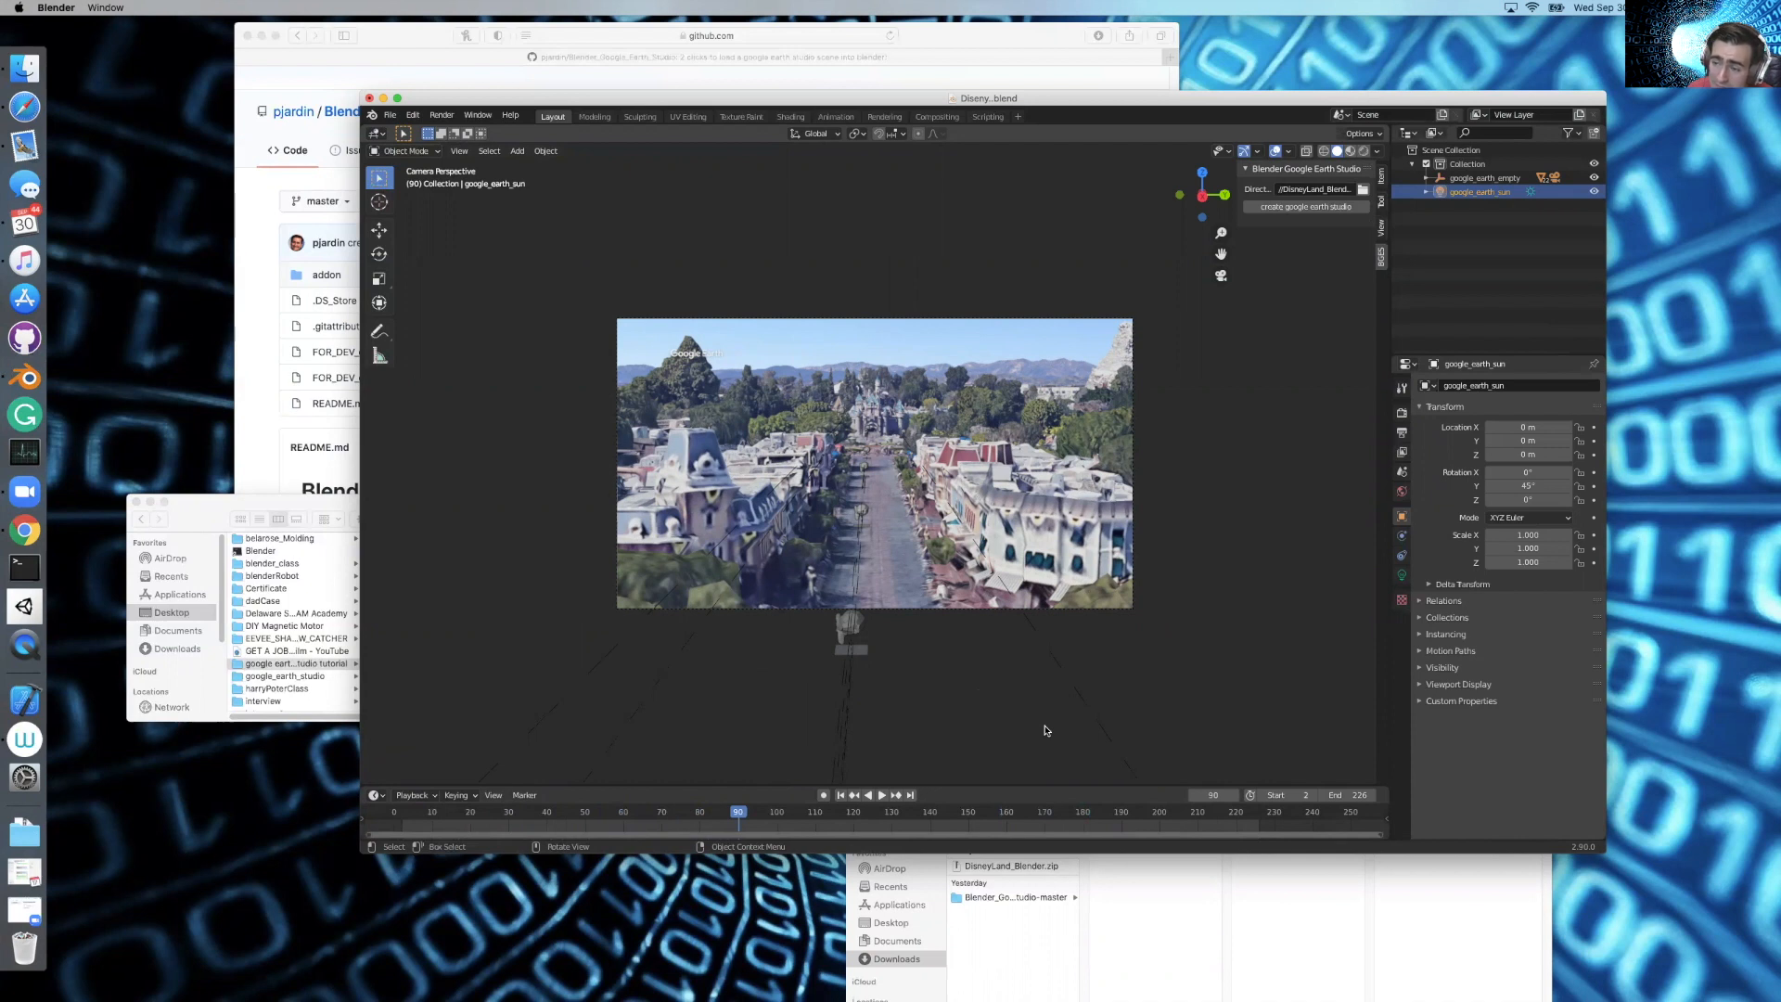
Save the blend file at frame 36 and switch the viewport to rendered shading
{"action": "left_click_drag", "start_coordinate": [448, 822], "coordinate": [533, 822]}
{"action": "key", "text": "super+s"}
{"action": "left_click", "coordinate": [1402, 388]}
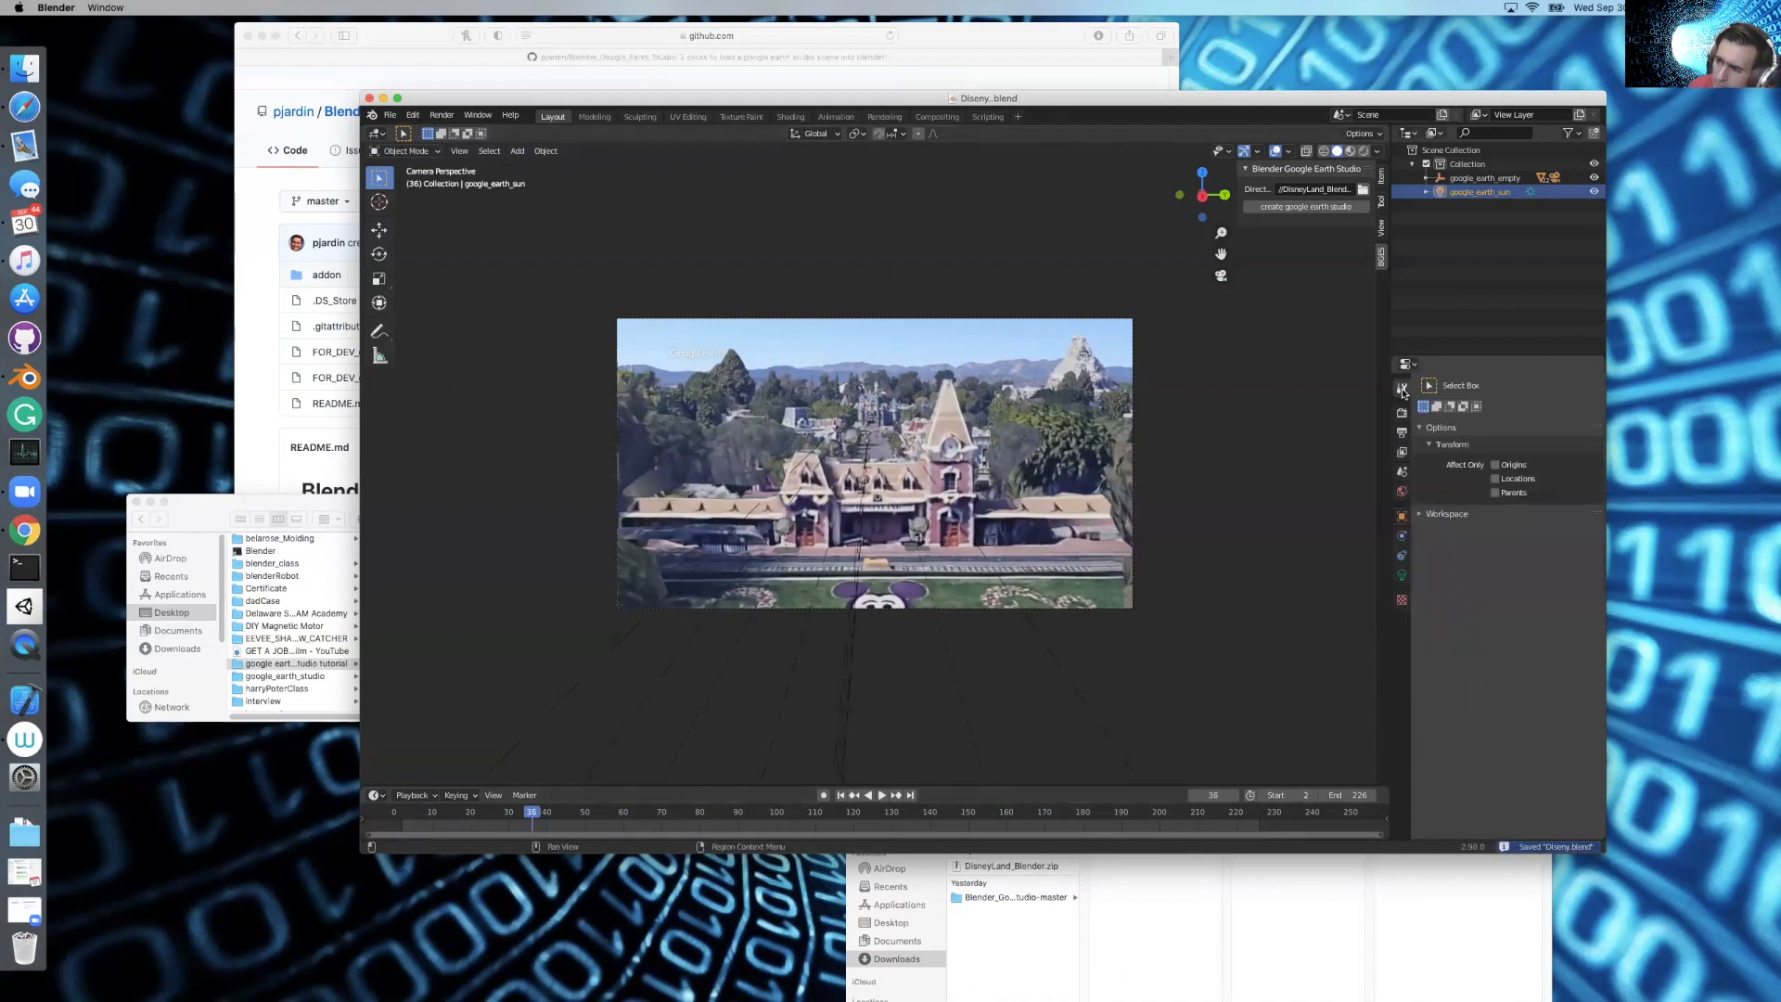
{"action": "left_click", "coordinate": [1402, 411]}
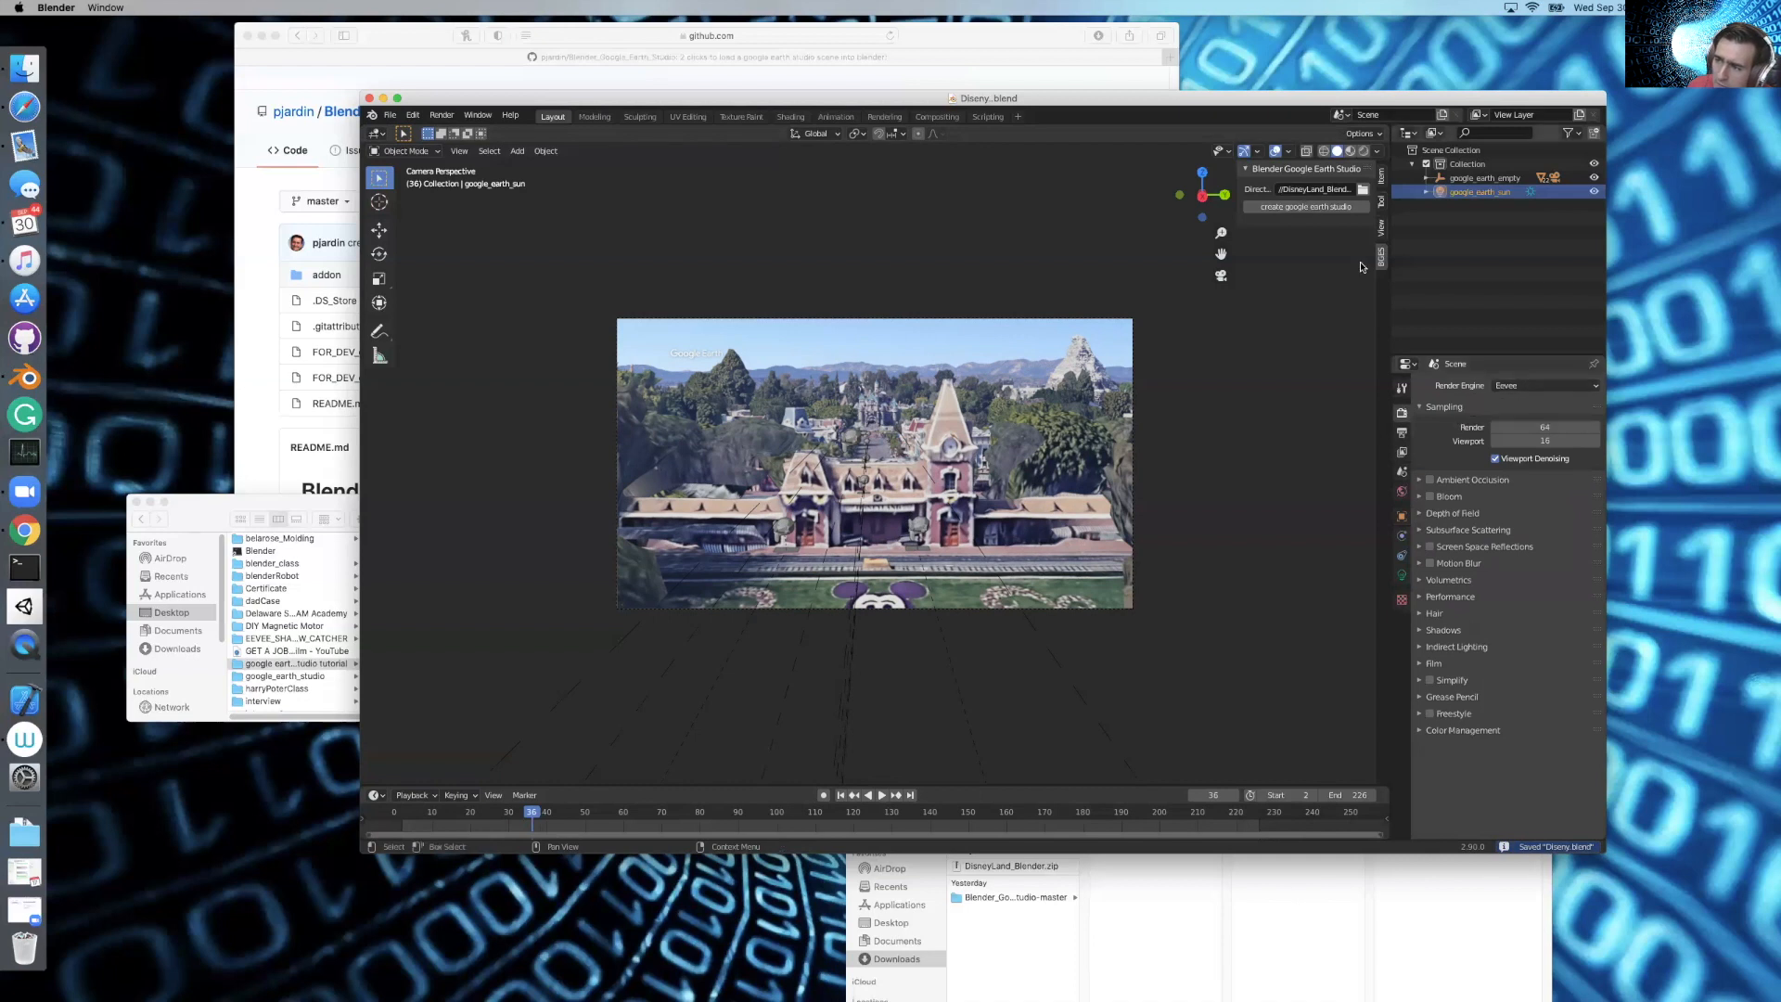
{"action": "left_click", "coordinate": [1362, 152]}
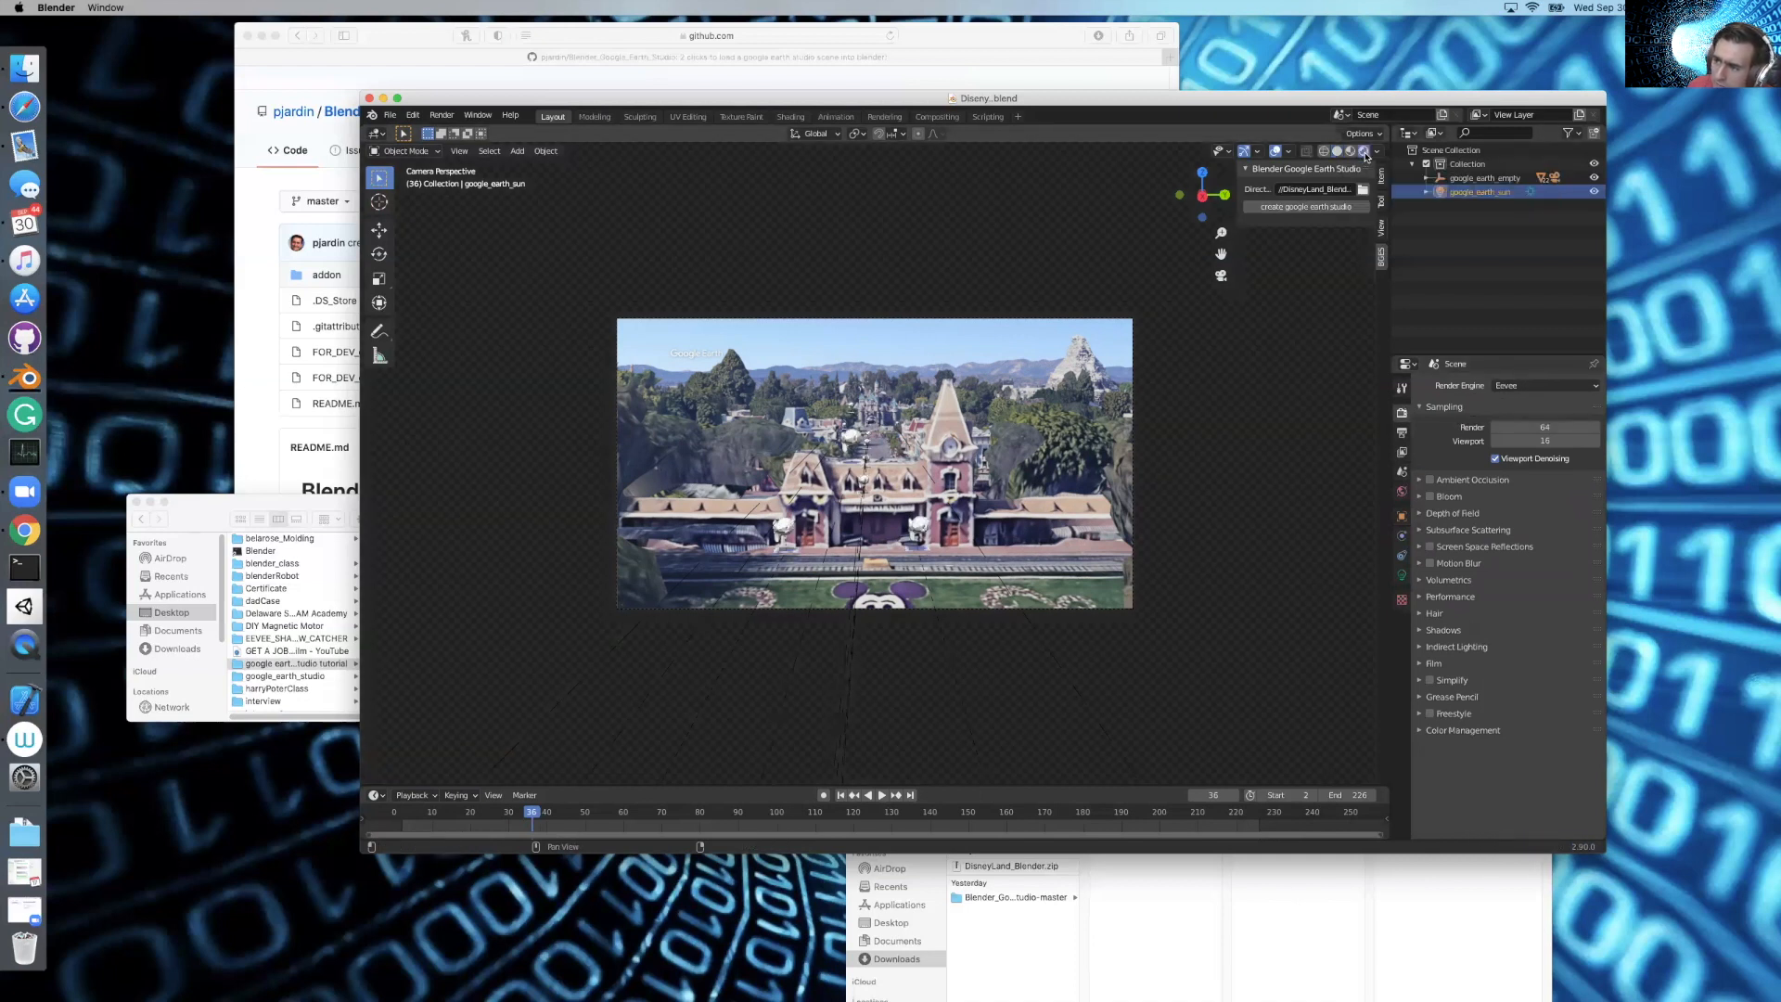
Play ahead to frame 62 and try to scale up the roof's monkey head and shadow catcher
{"action": "key", "text": "space"}
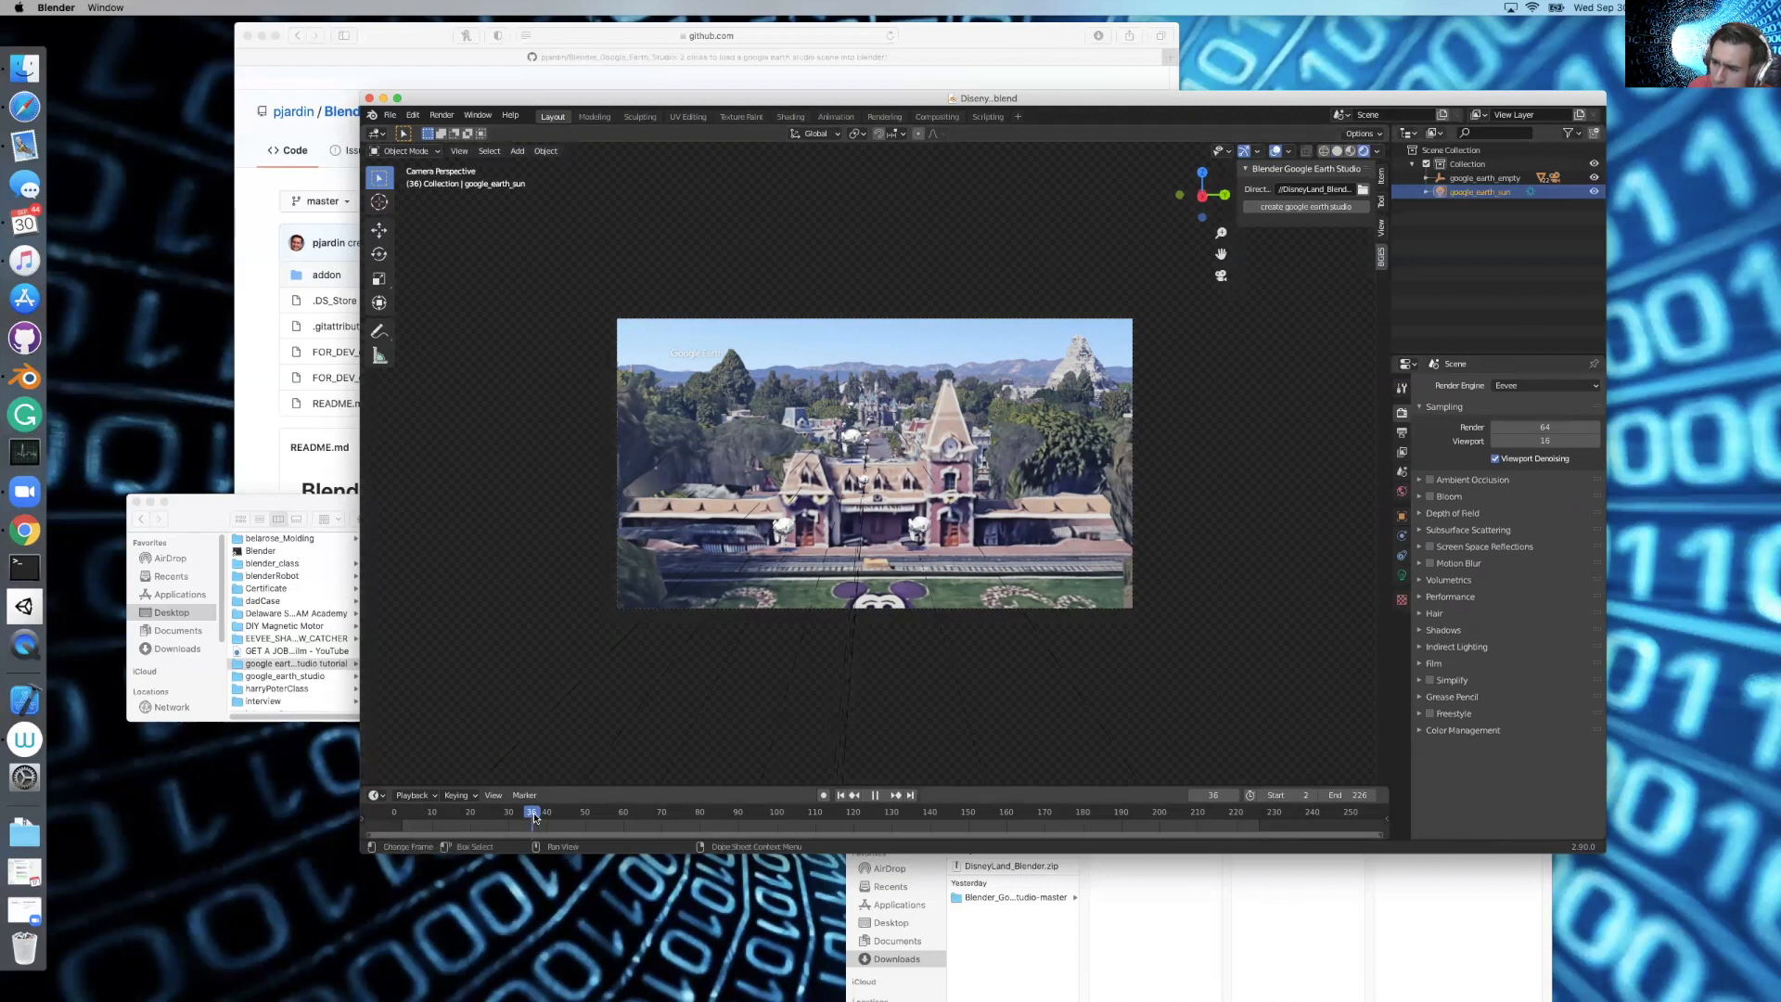
{"action": "key", "text": "space"}
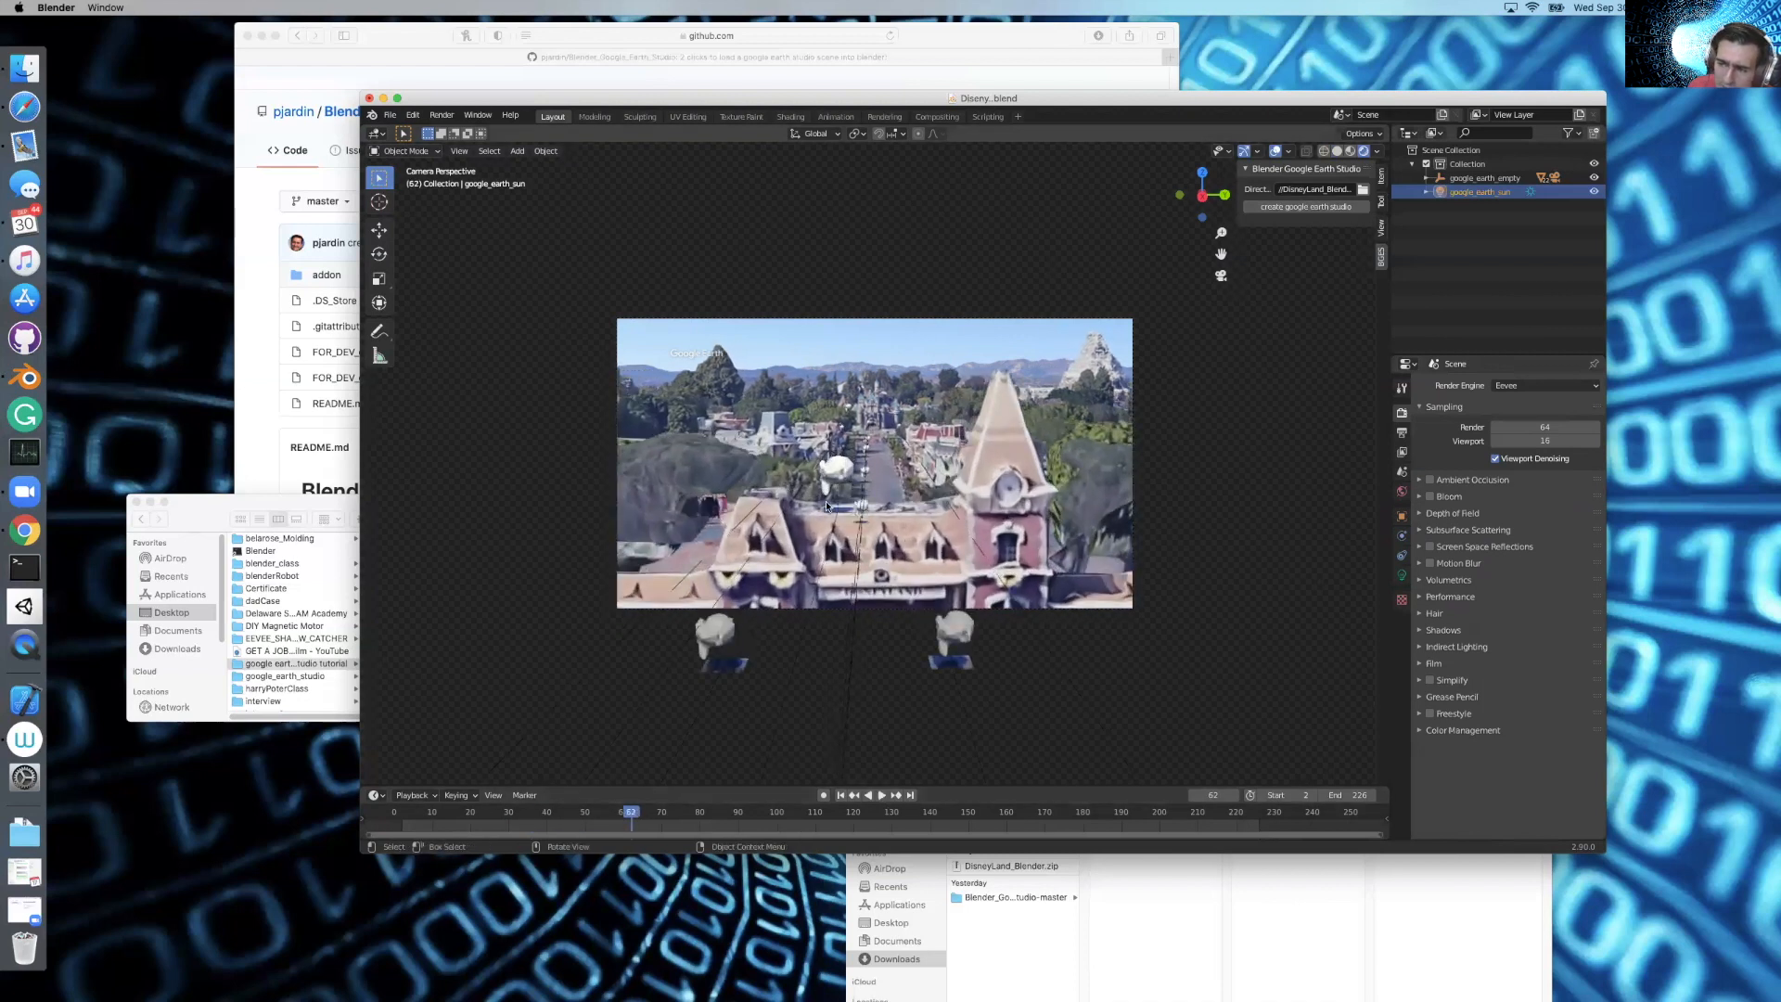
{"action": "left_click", "coordinate": [833, 511]}
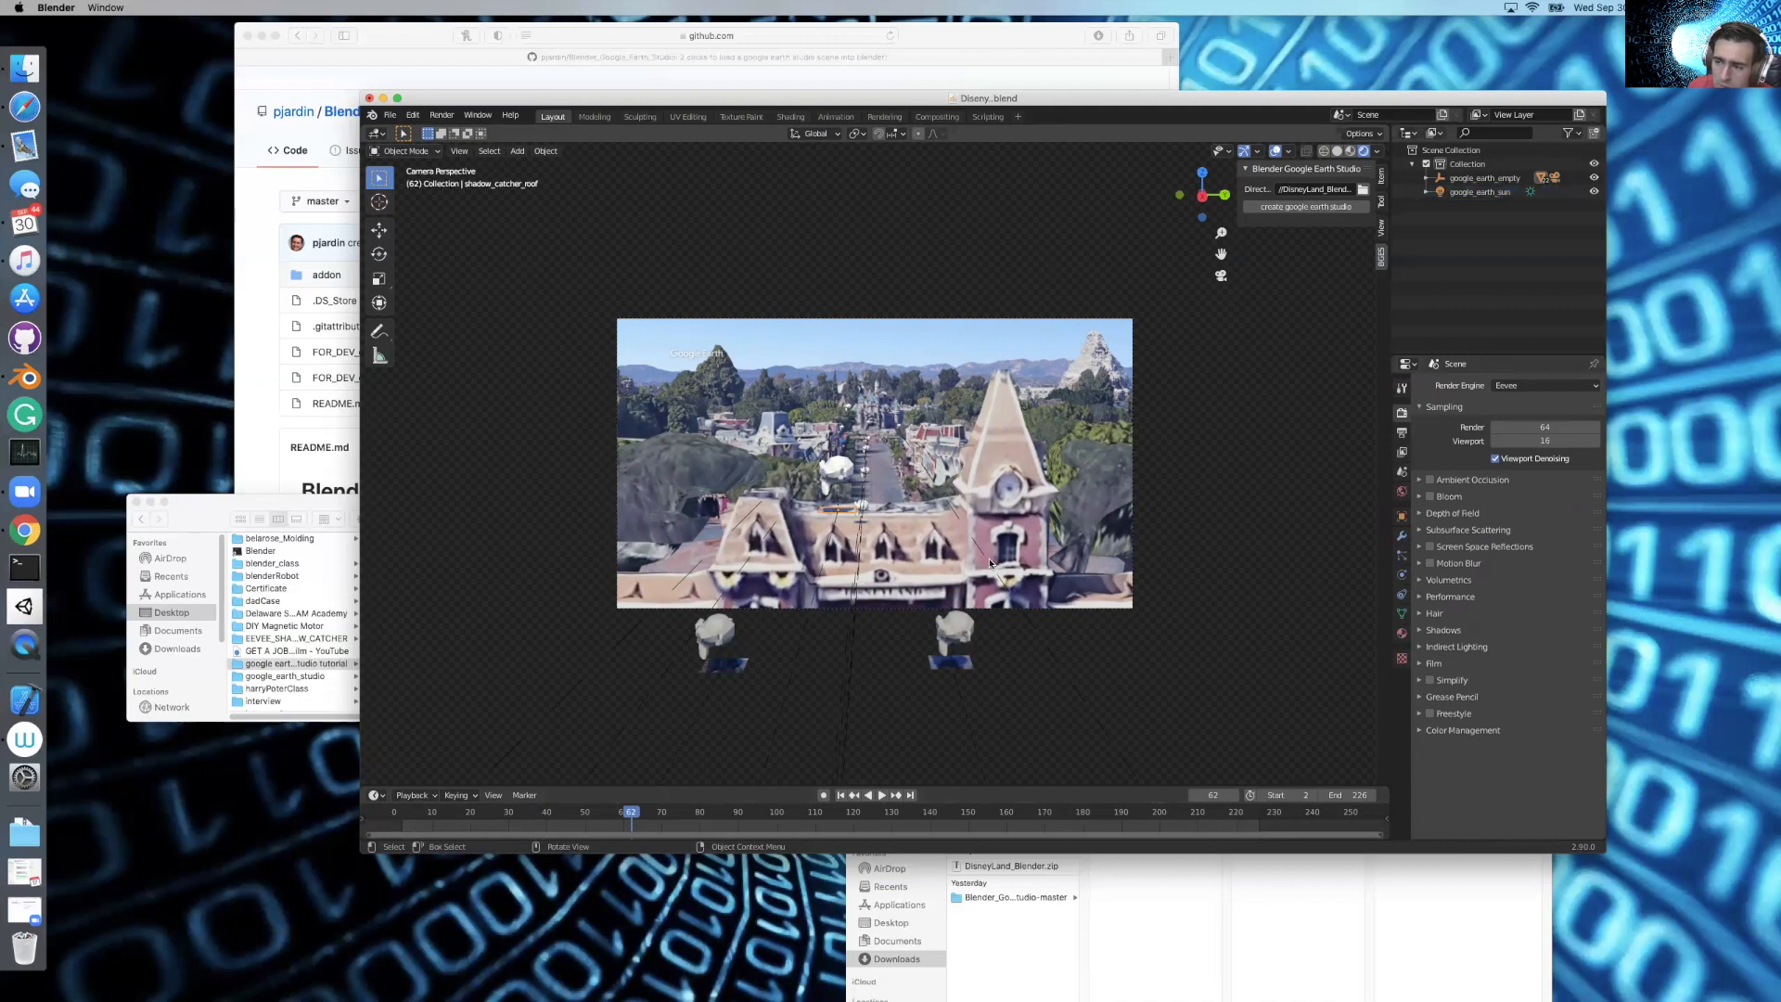
{"action": "key", "text": "Tab"}
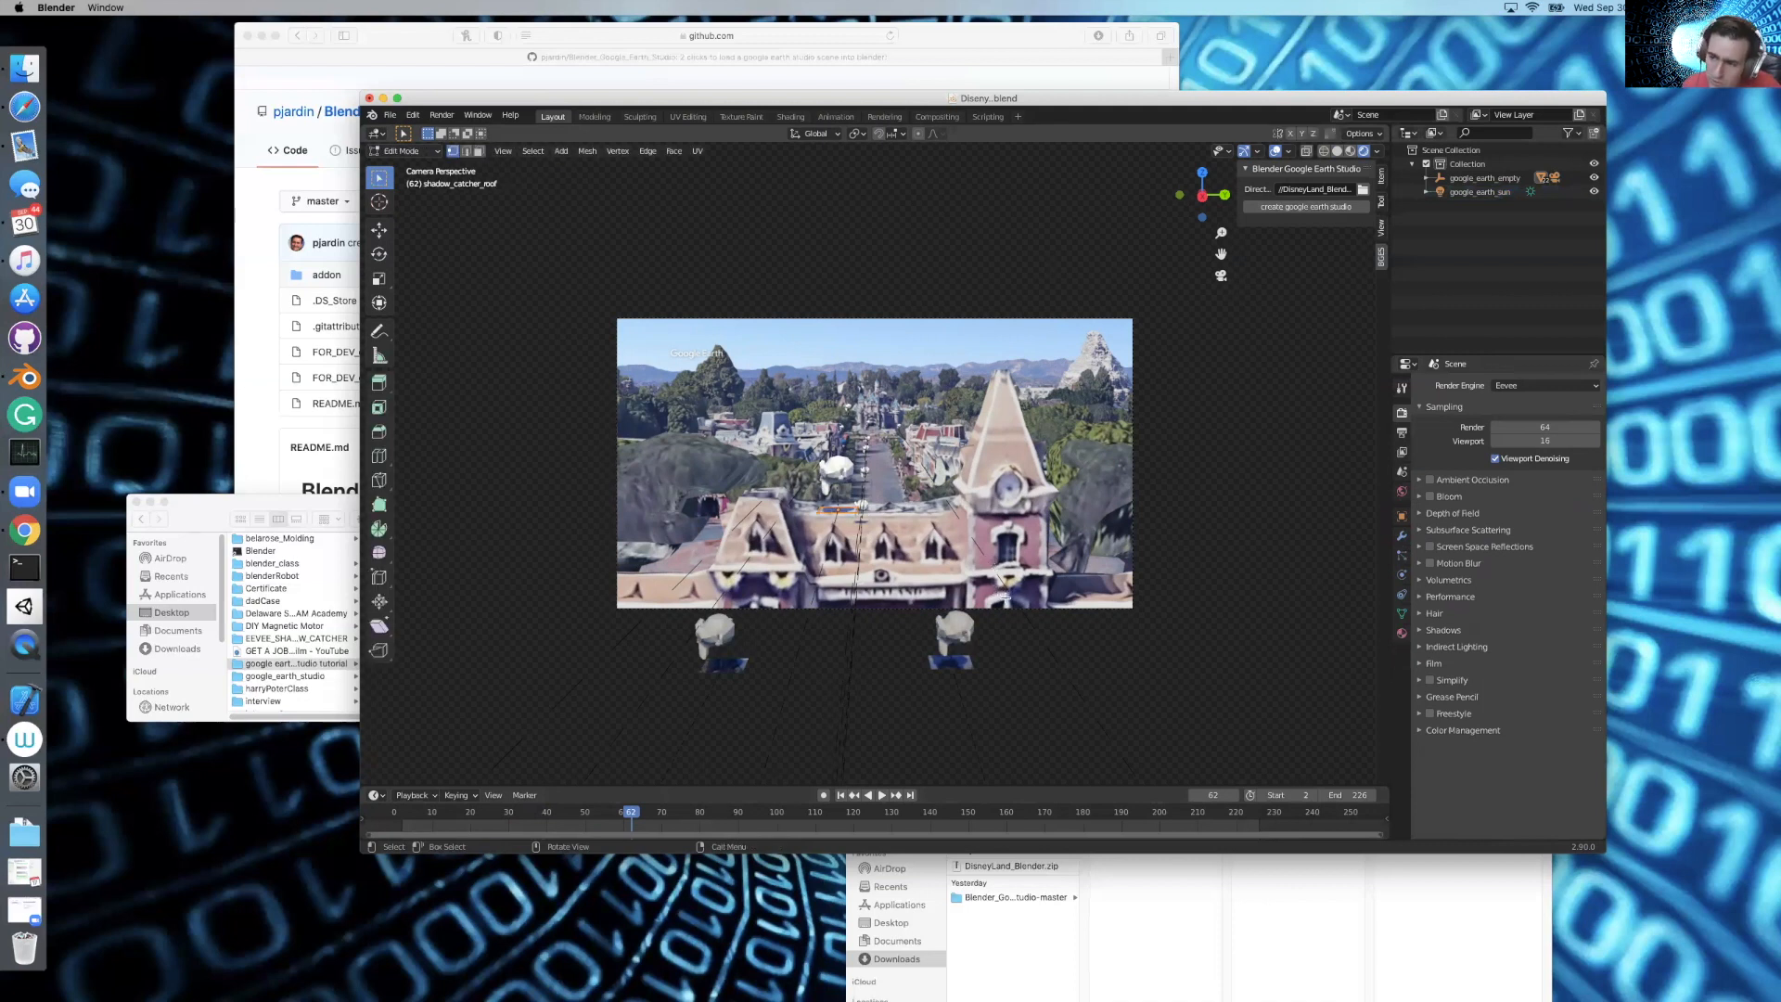
{"action": "key", "text": "Tab"}
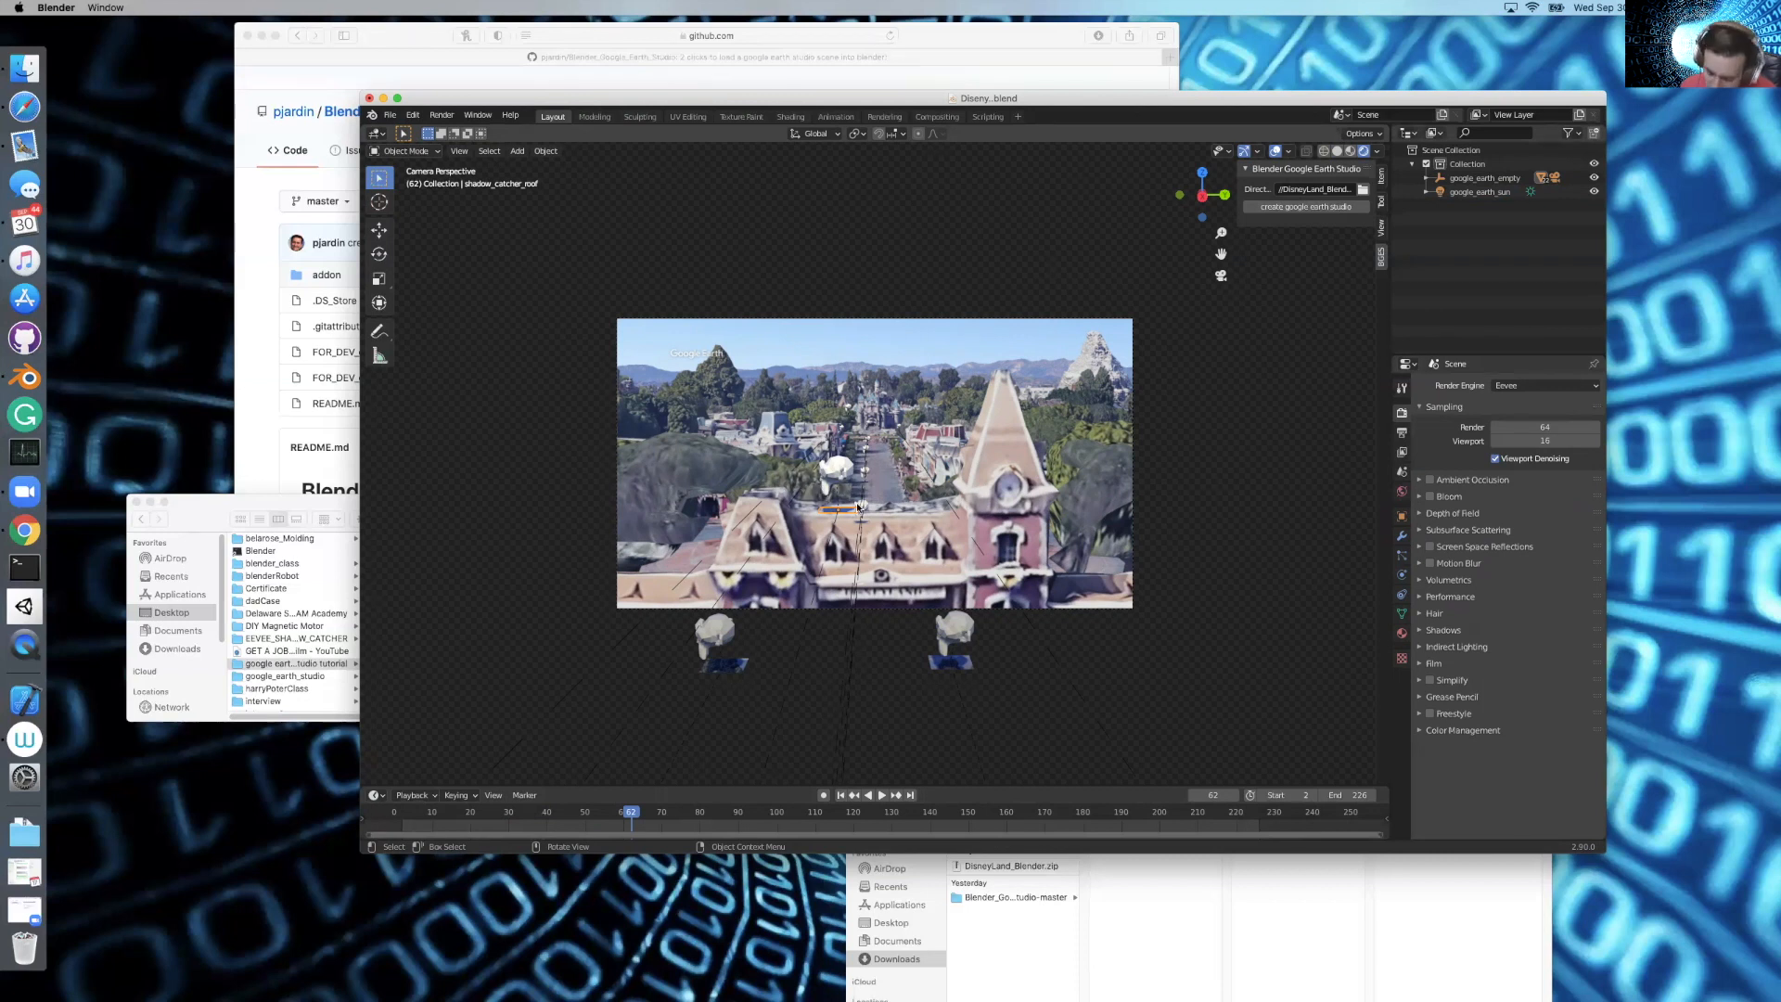
{"action": "key", "text": "s"}
{"action": "left_click", "coordinate": [1090, 346]}
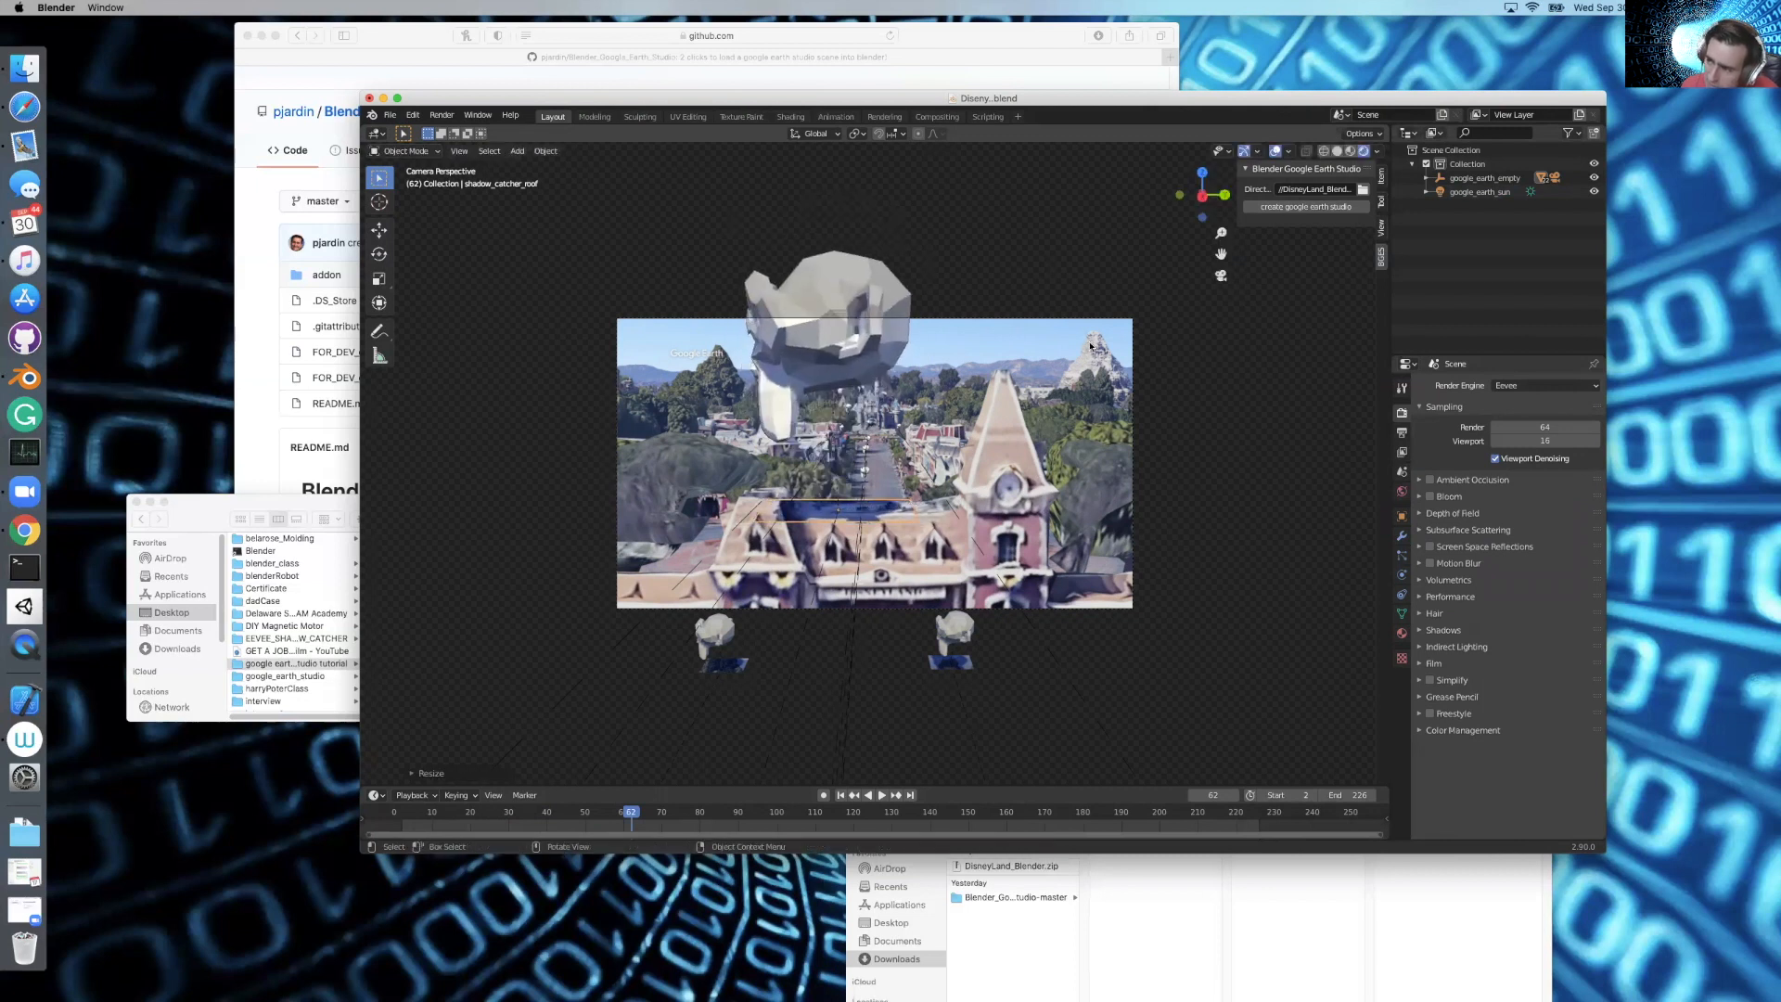
{"action": "left_click", "coordinate": [1275, 207]}
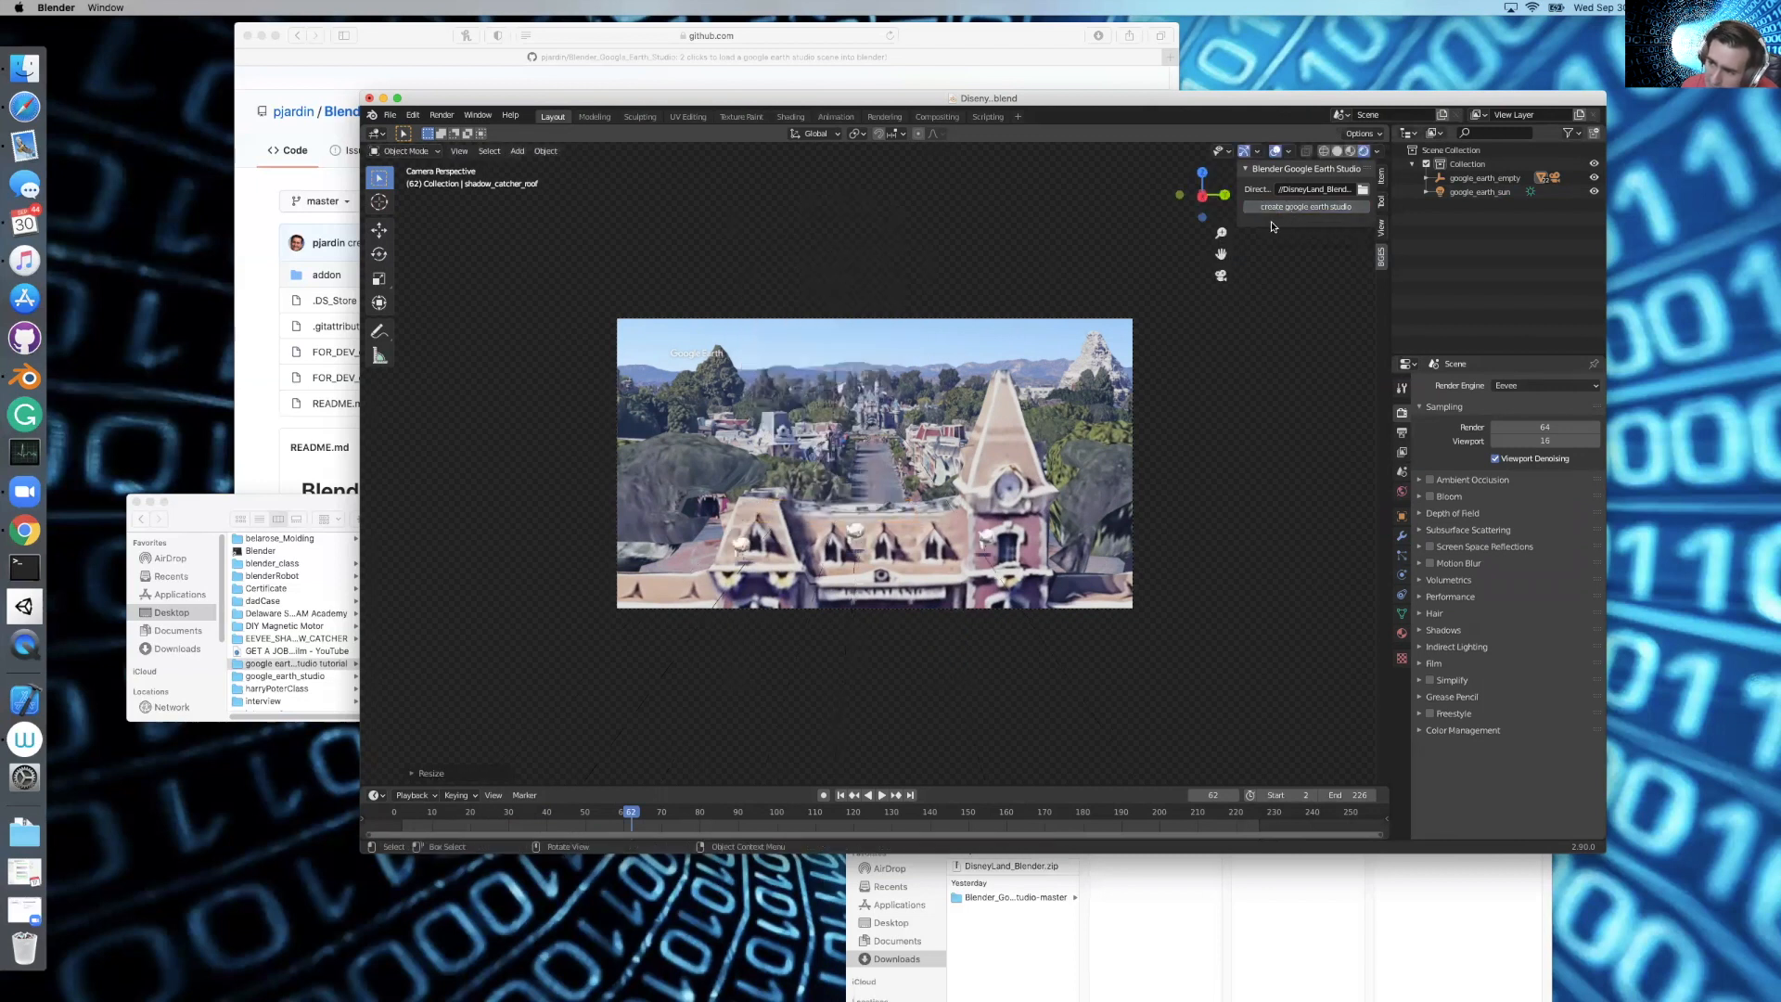
Play on from frame 46 to frame 49 and move the roof's monkey head sideways towards the clock tower
{"action": "left_click", "coordinate": [572, 818]}
{"action": "key", "text": "space"}
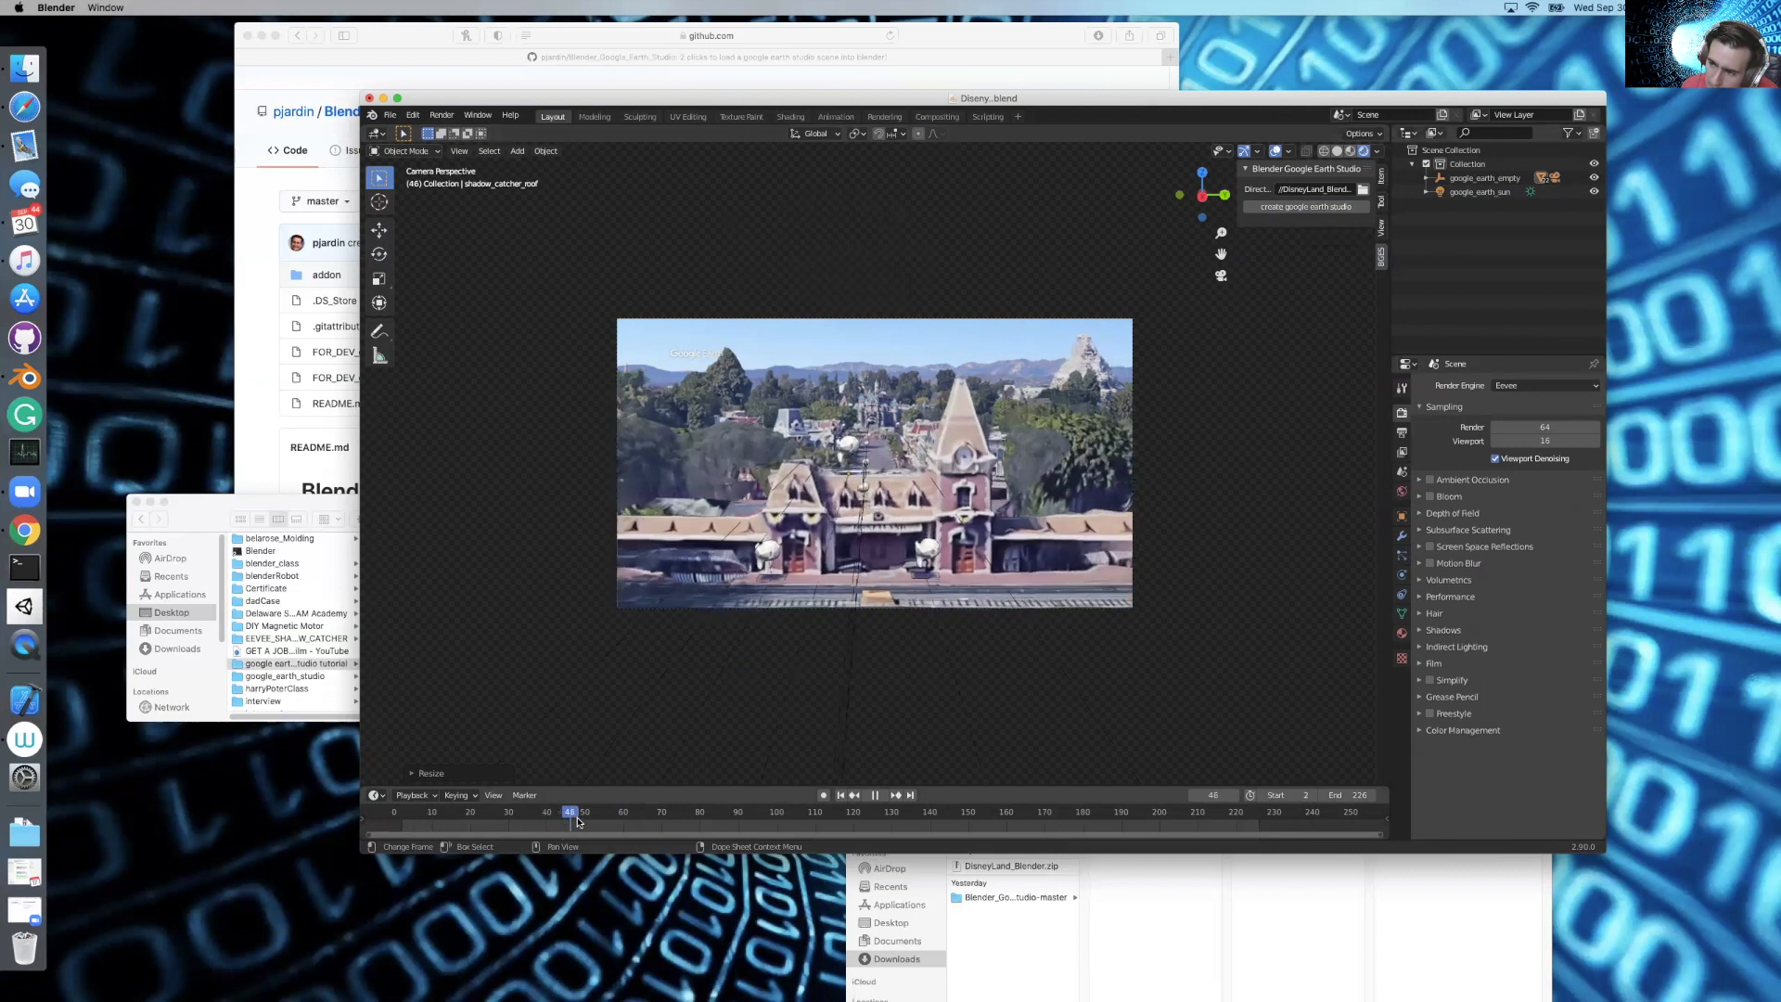
{"action": "key", "text": "space"}
{"action": "left_click", "coordinate": [843, 461]}
{"action": "left_click_drag", "start_coordinate": [841, 461], "coordinate": [893, 452]}
{"action": "left_click", "coordinate": [1272, 208]}
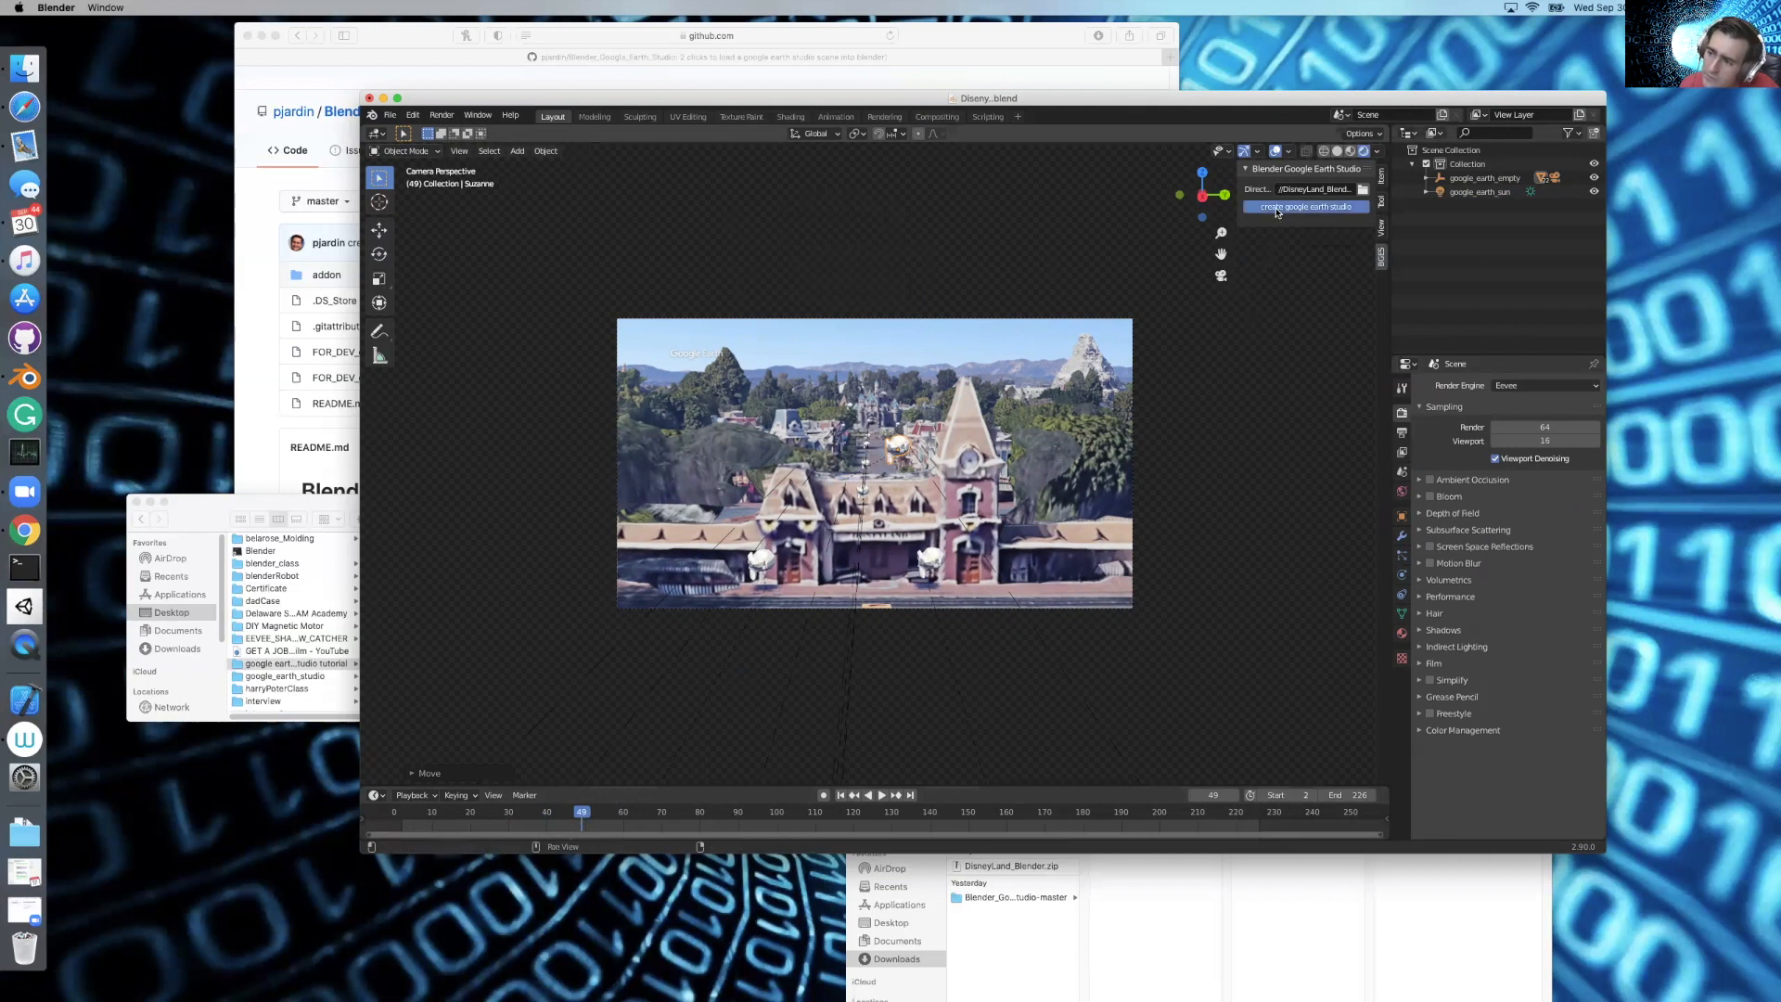
Scrub ahead to frame 67 and move the roof's monkey head back across the street, away from the clock tower
{"action": "left_click", "coordinate": [562, 818]}
{"action": "left_click_drag", "start_coordinate": [572, 820], "coordinate": [644, 813]}
{"action": "left_click", "coordinate": [922, 467]}
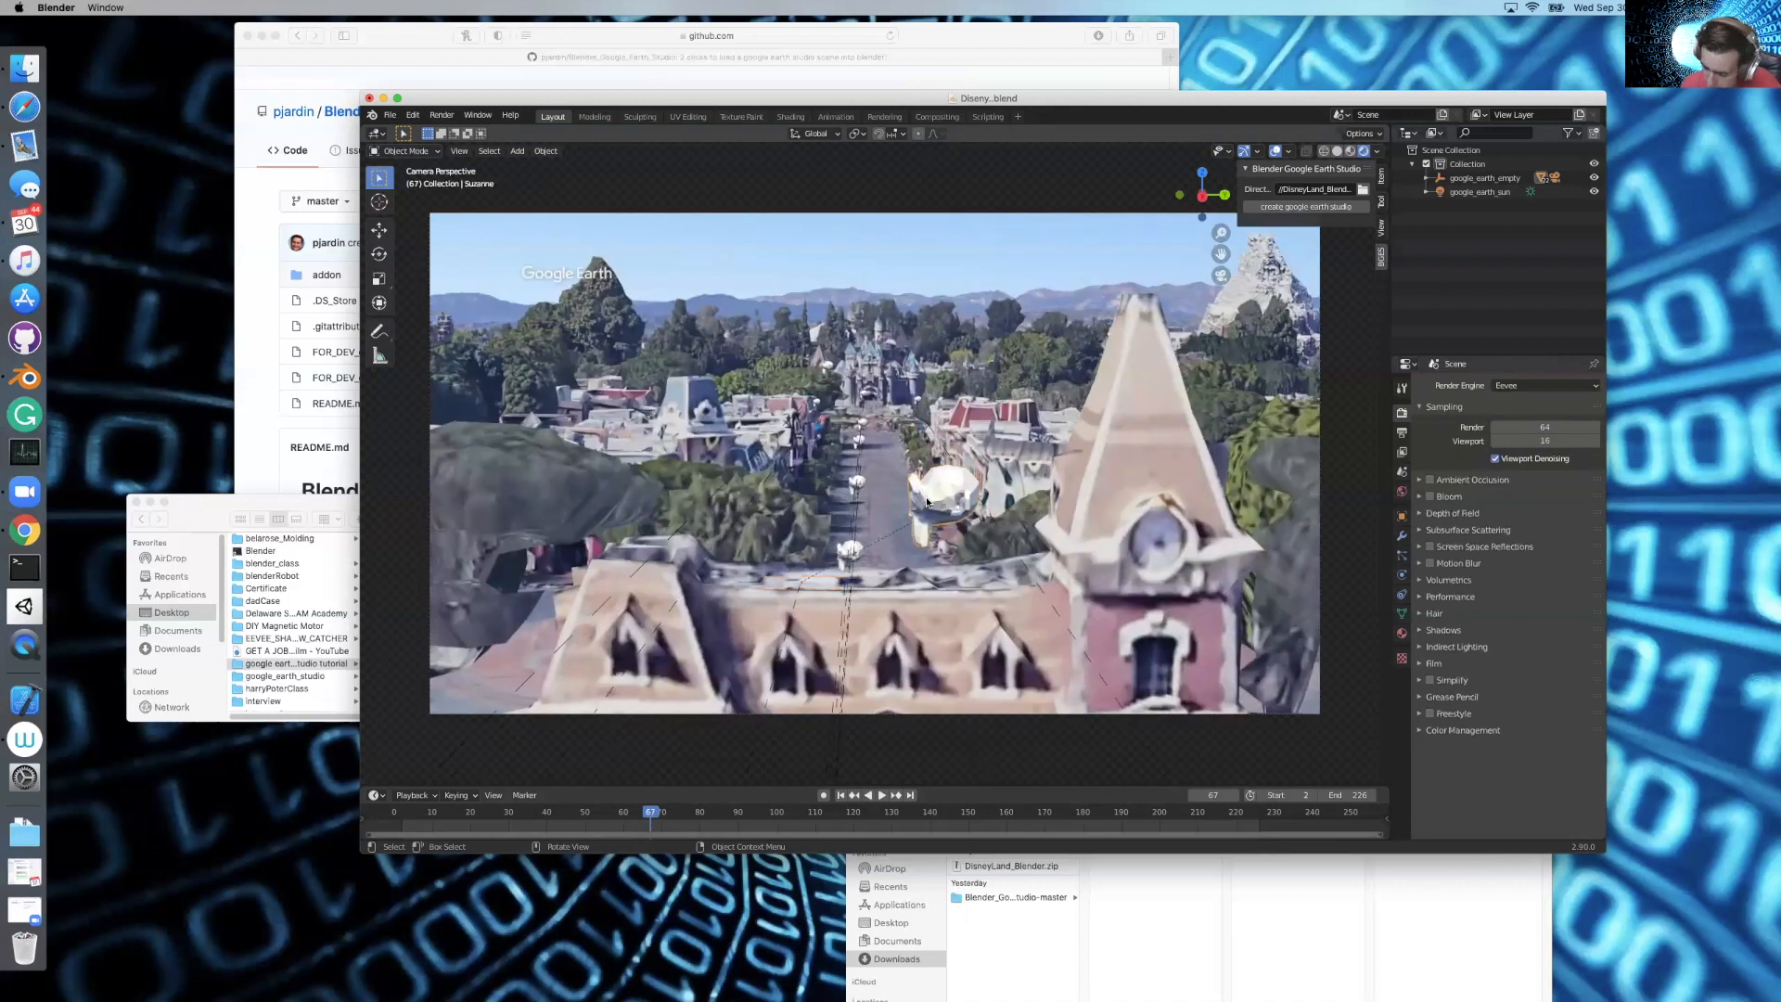
{"action": "key", "text": "g"}
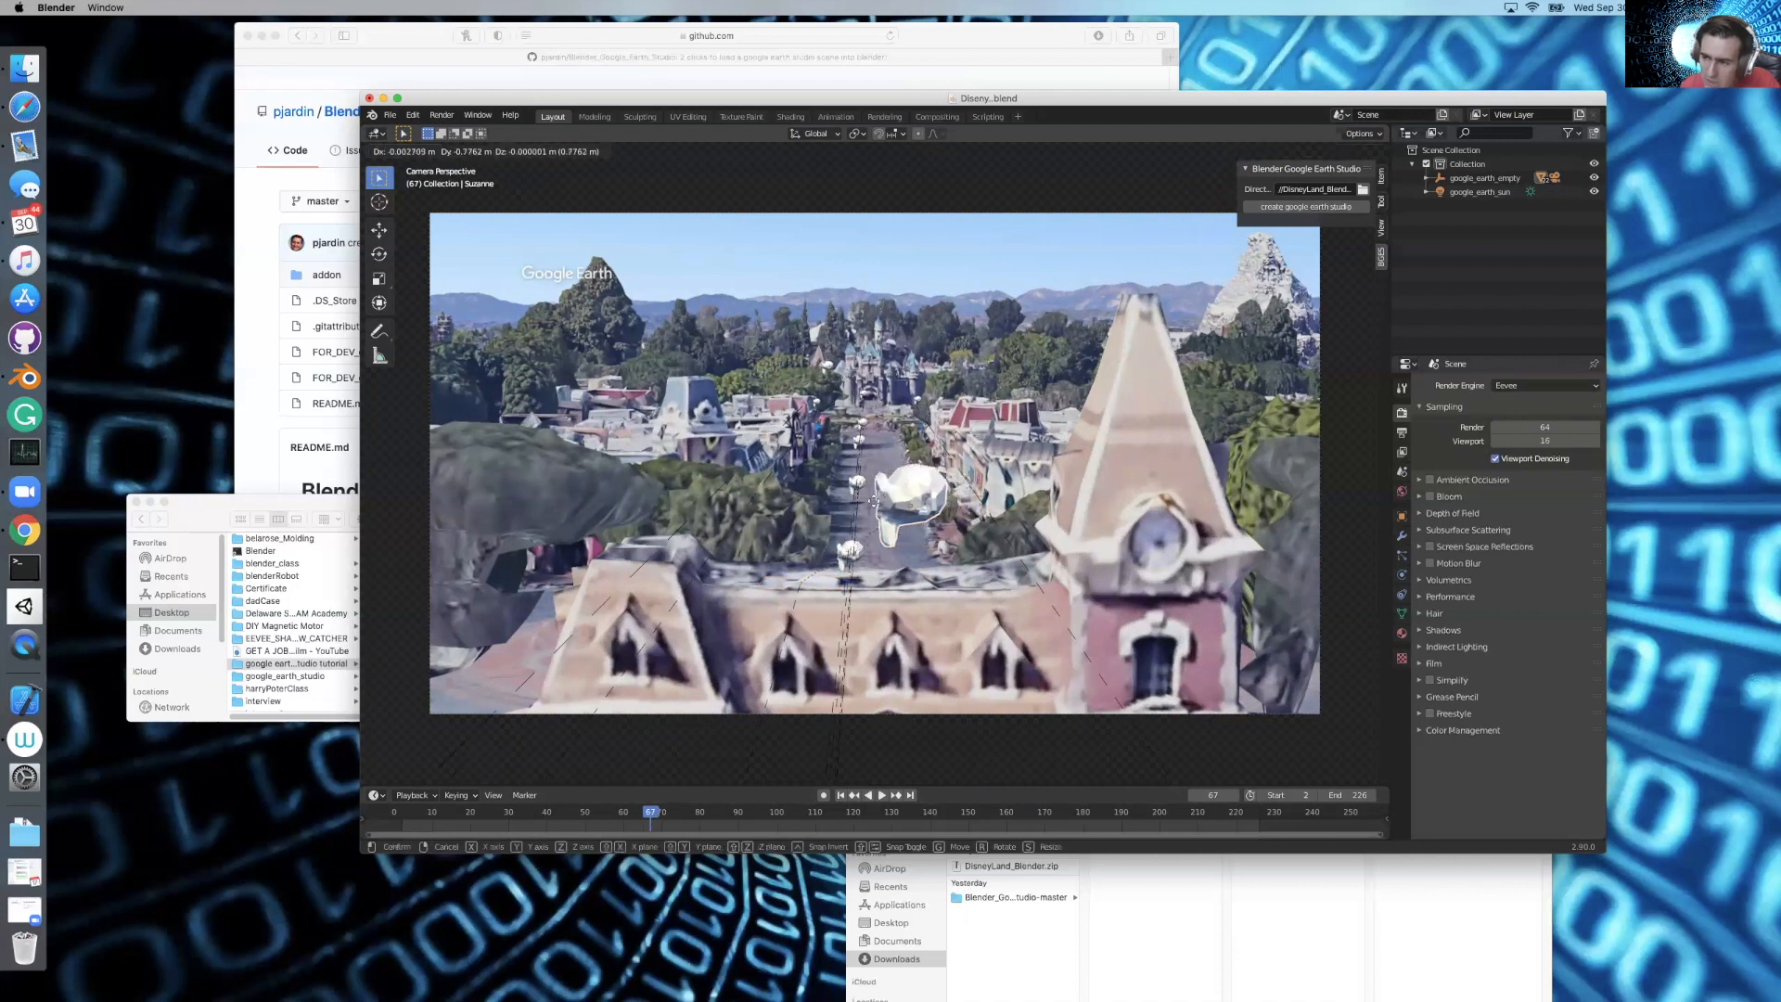
{"action": "left_click", "coordinate": [780, 524]}
Scale up the mesh of shadow_catcher_roof in Edit Mode and shift it about 0.03 m along the X axis
{"action": "left_click", "coordinate": [784, 580]}
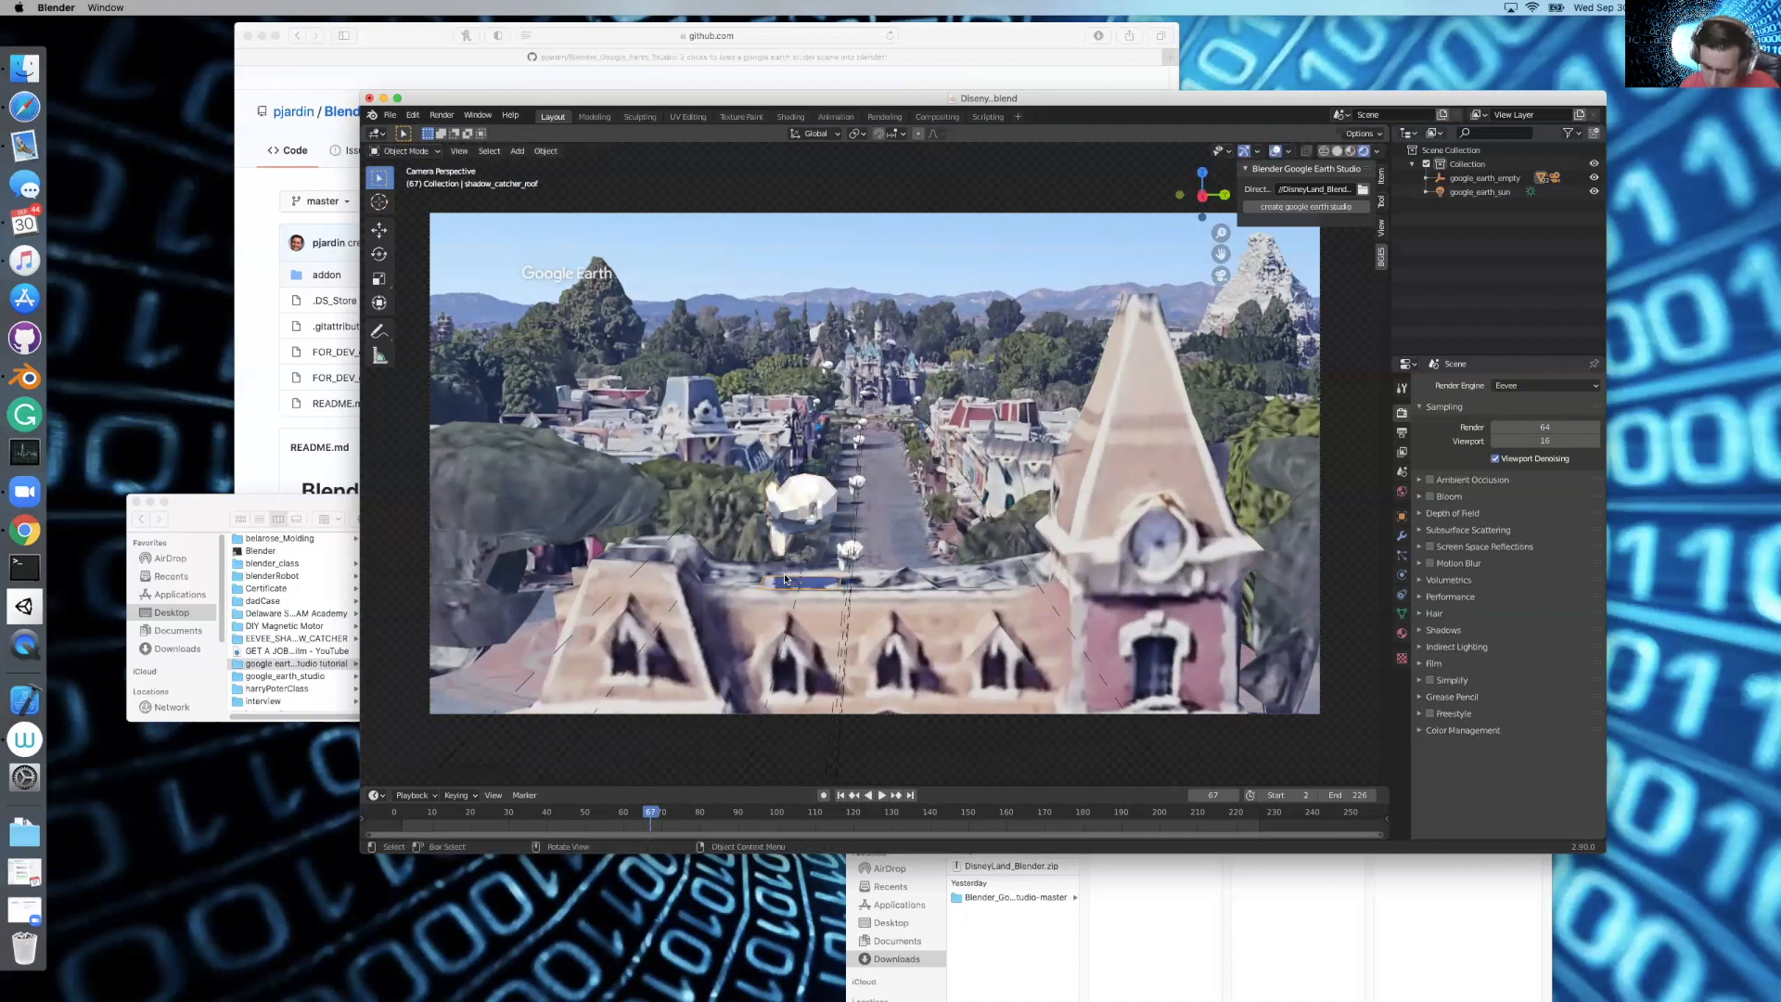
{"action": "key", "text": "Tab"}
{"action": "key", "text": "s"}
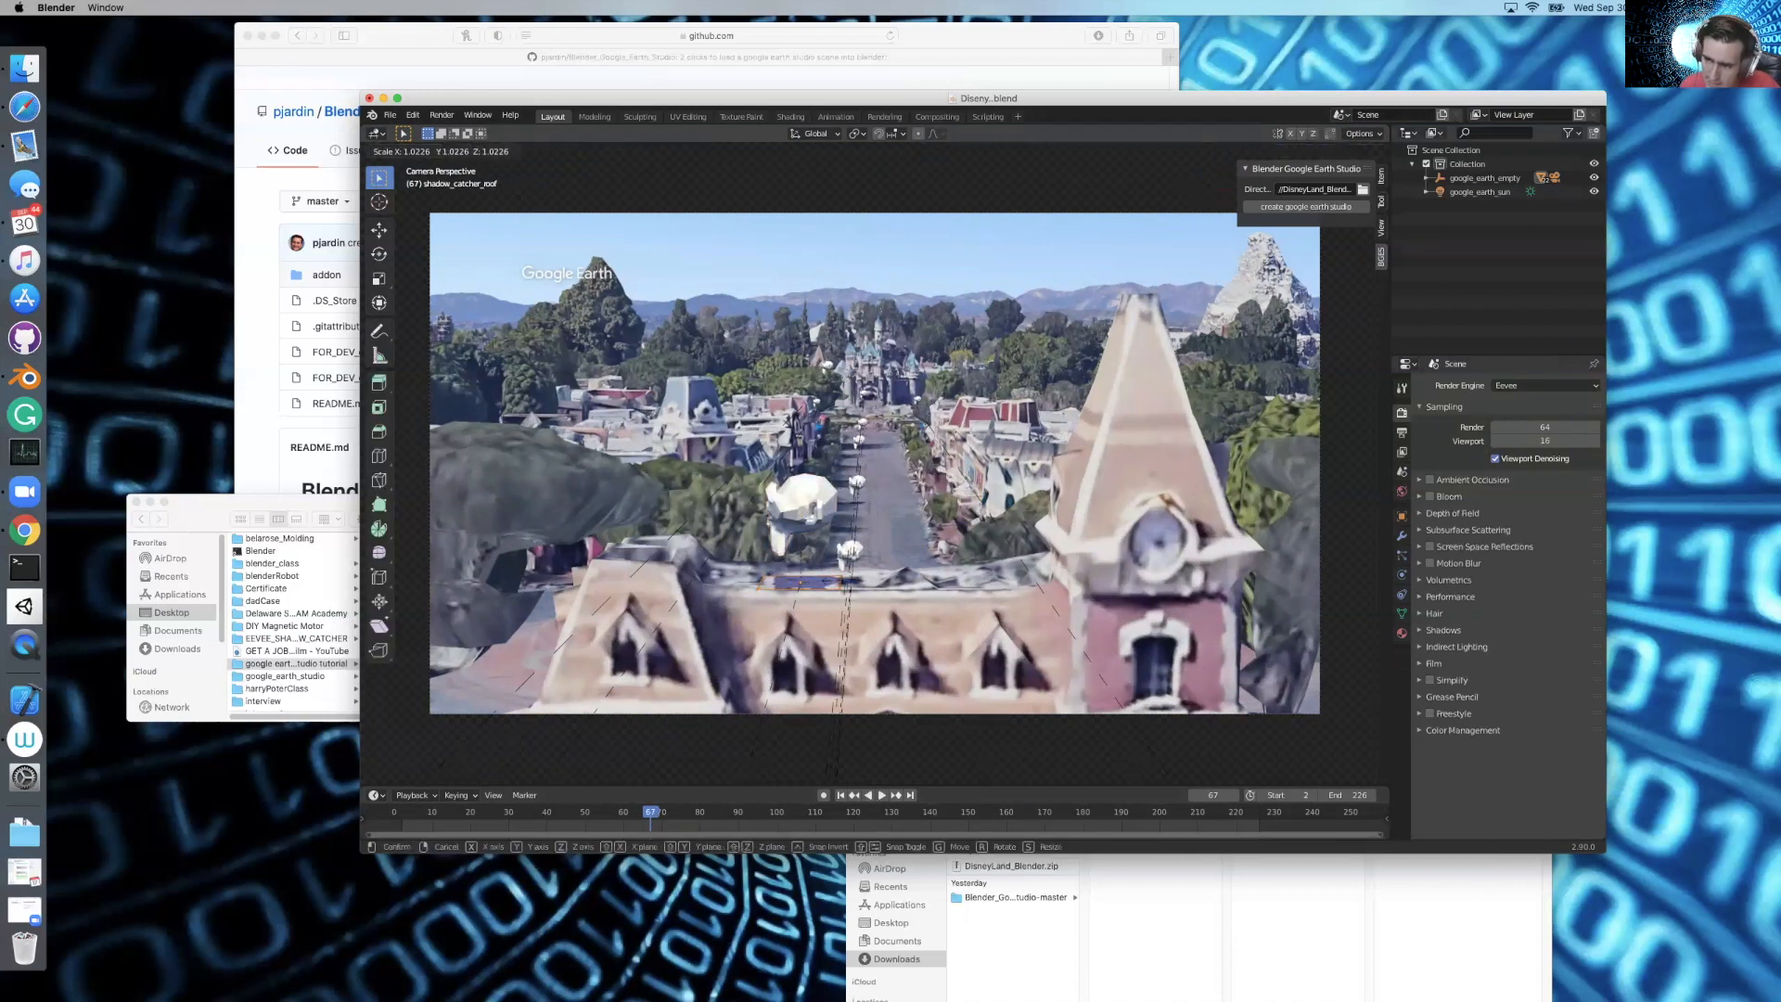
{"action": "left_click", "coordinate": [881, 564]}
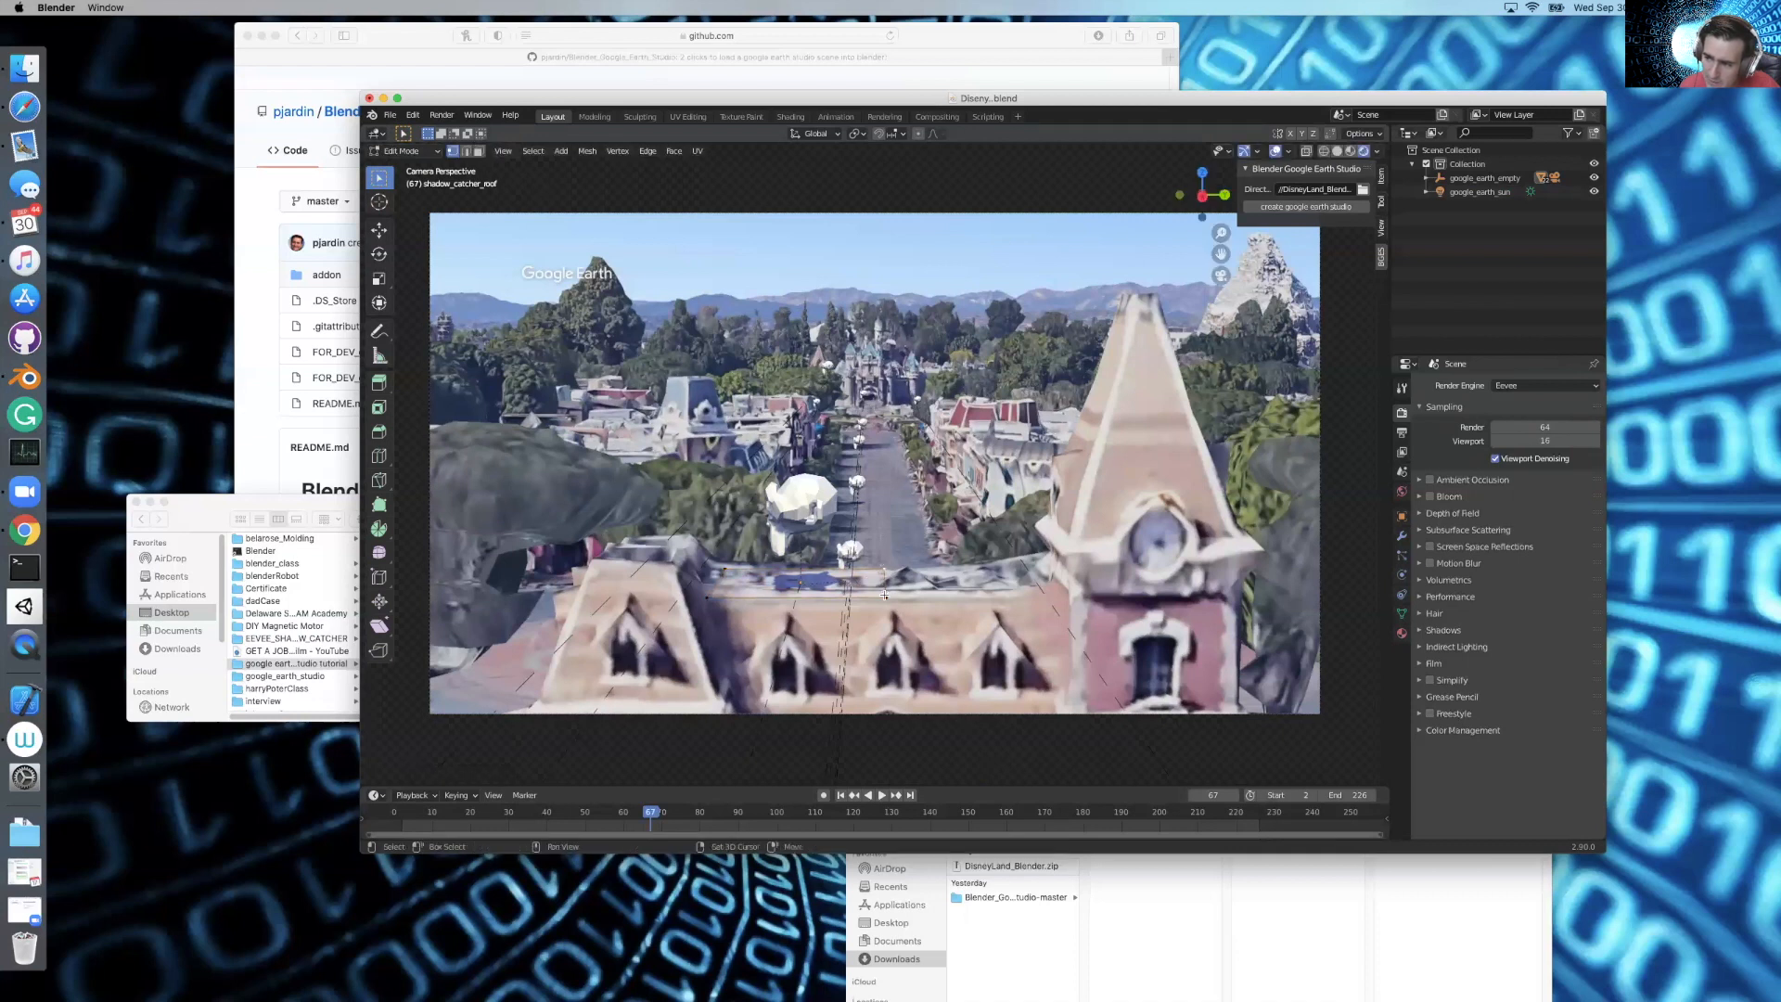
{"action": "key", "text": "g"}
{"action": "key", "text": "x"}
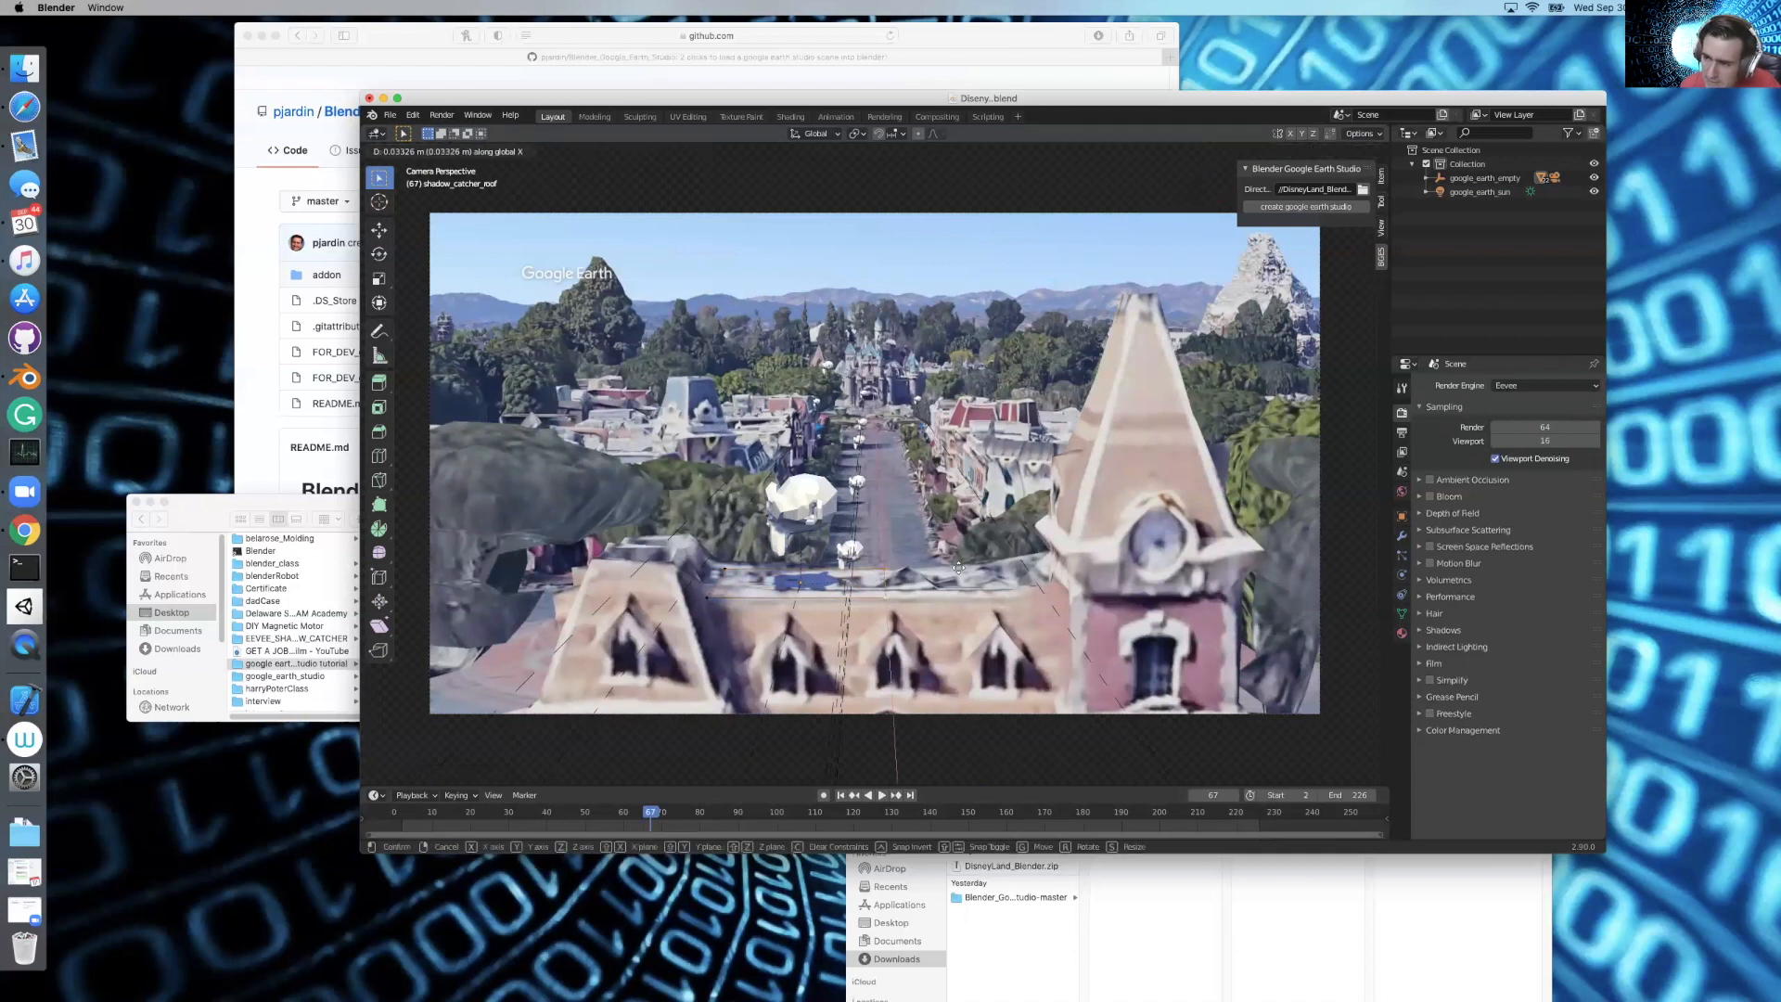
{"action": "left_click", "coordinate": [958, 567]}
At frame 46, move the roof shadow catcher's mesh about 0.65 m along the Y axis and return to Object Mode
{"action": "key", "text": "Down"}
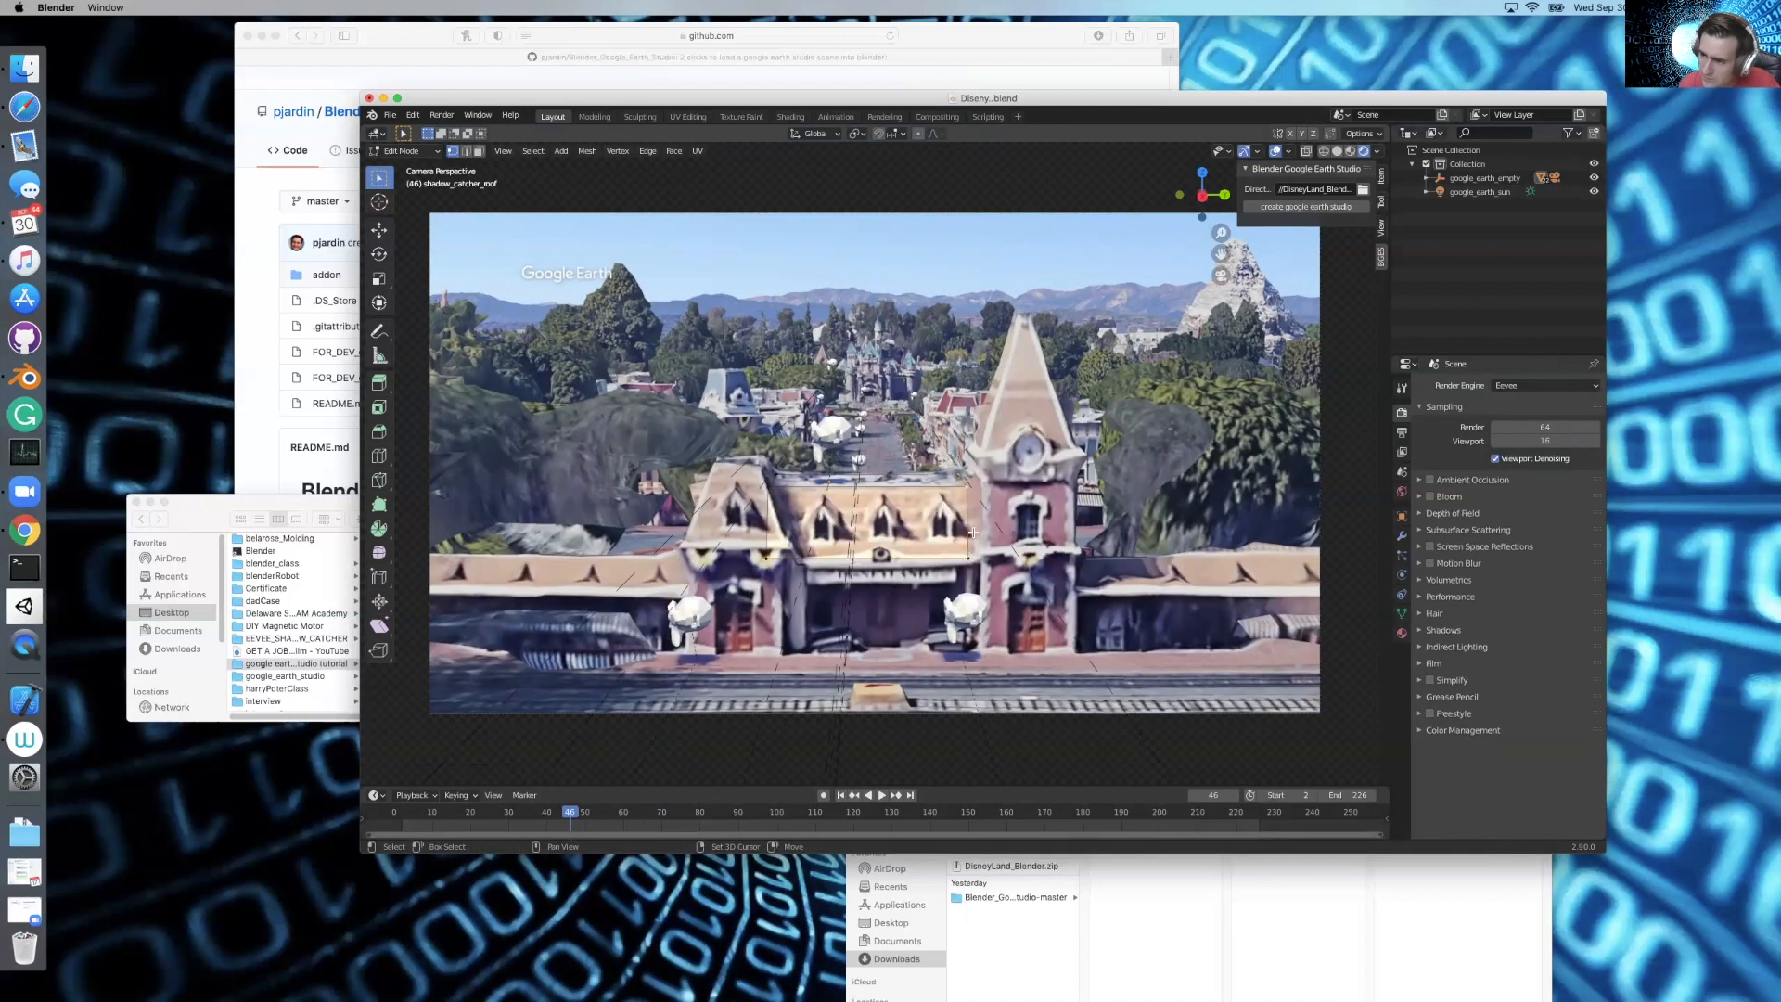
{"action": "key", "text": "g"}
{"action": "key", "text": "x"}
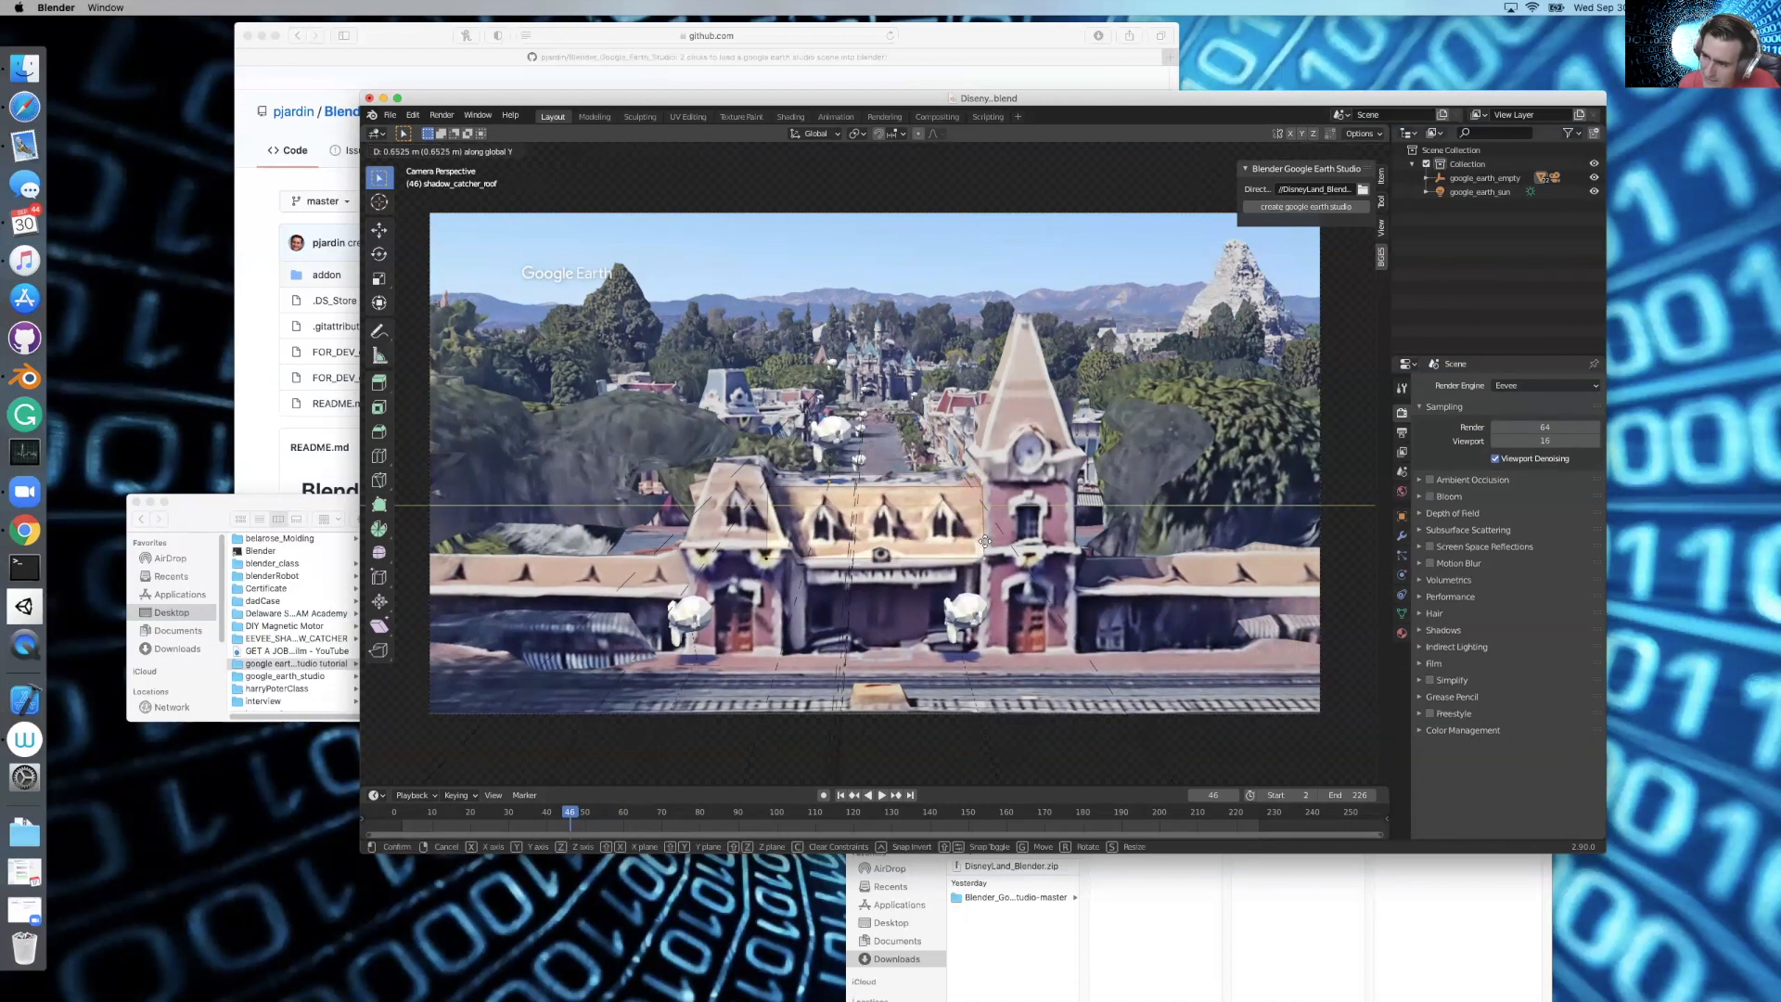
{"action": "left_click", "coordinate": [985, 545]}
{"action": "key", "text": "Tab"}
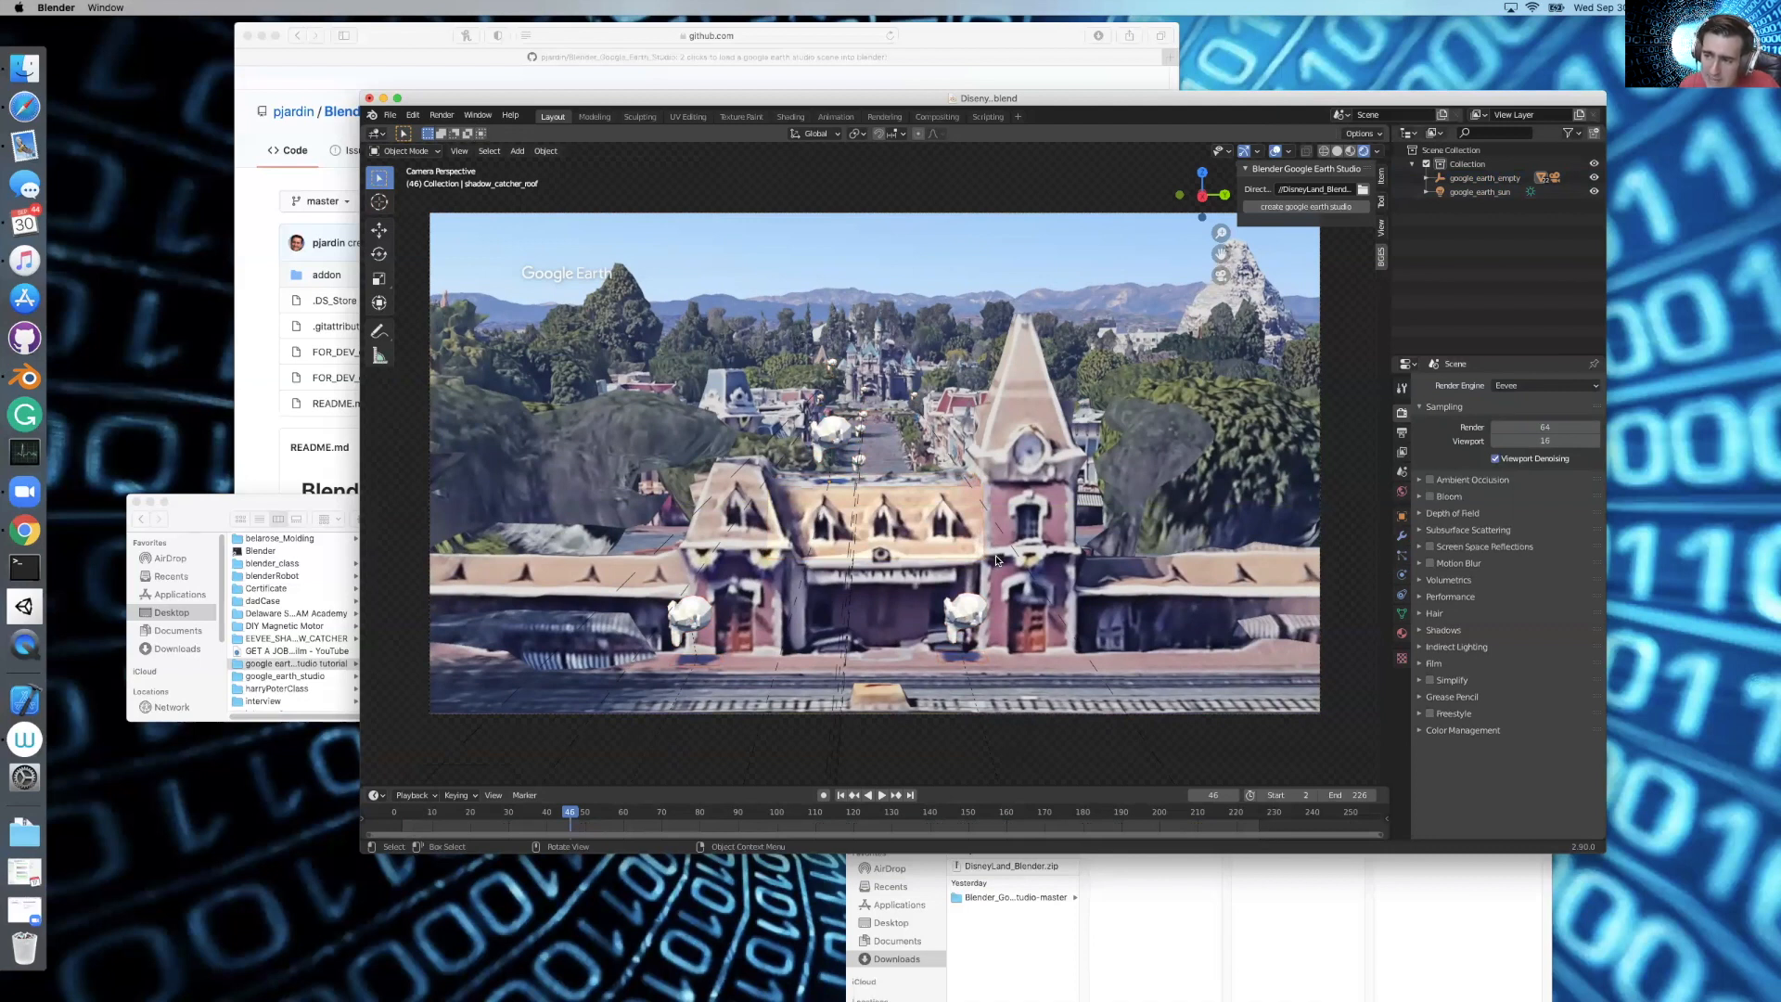
Move the roof shadow catcher's mesh freely by about 1.14 m in Edit Mode
{"action": "key", "text": "Tab"}
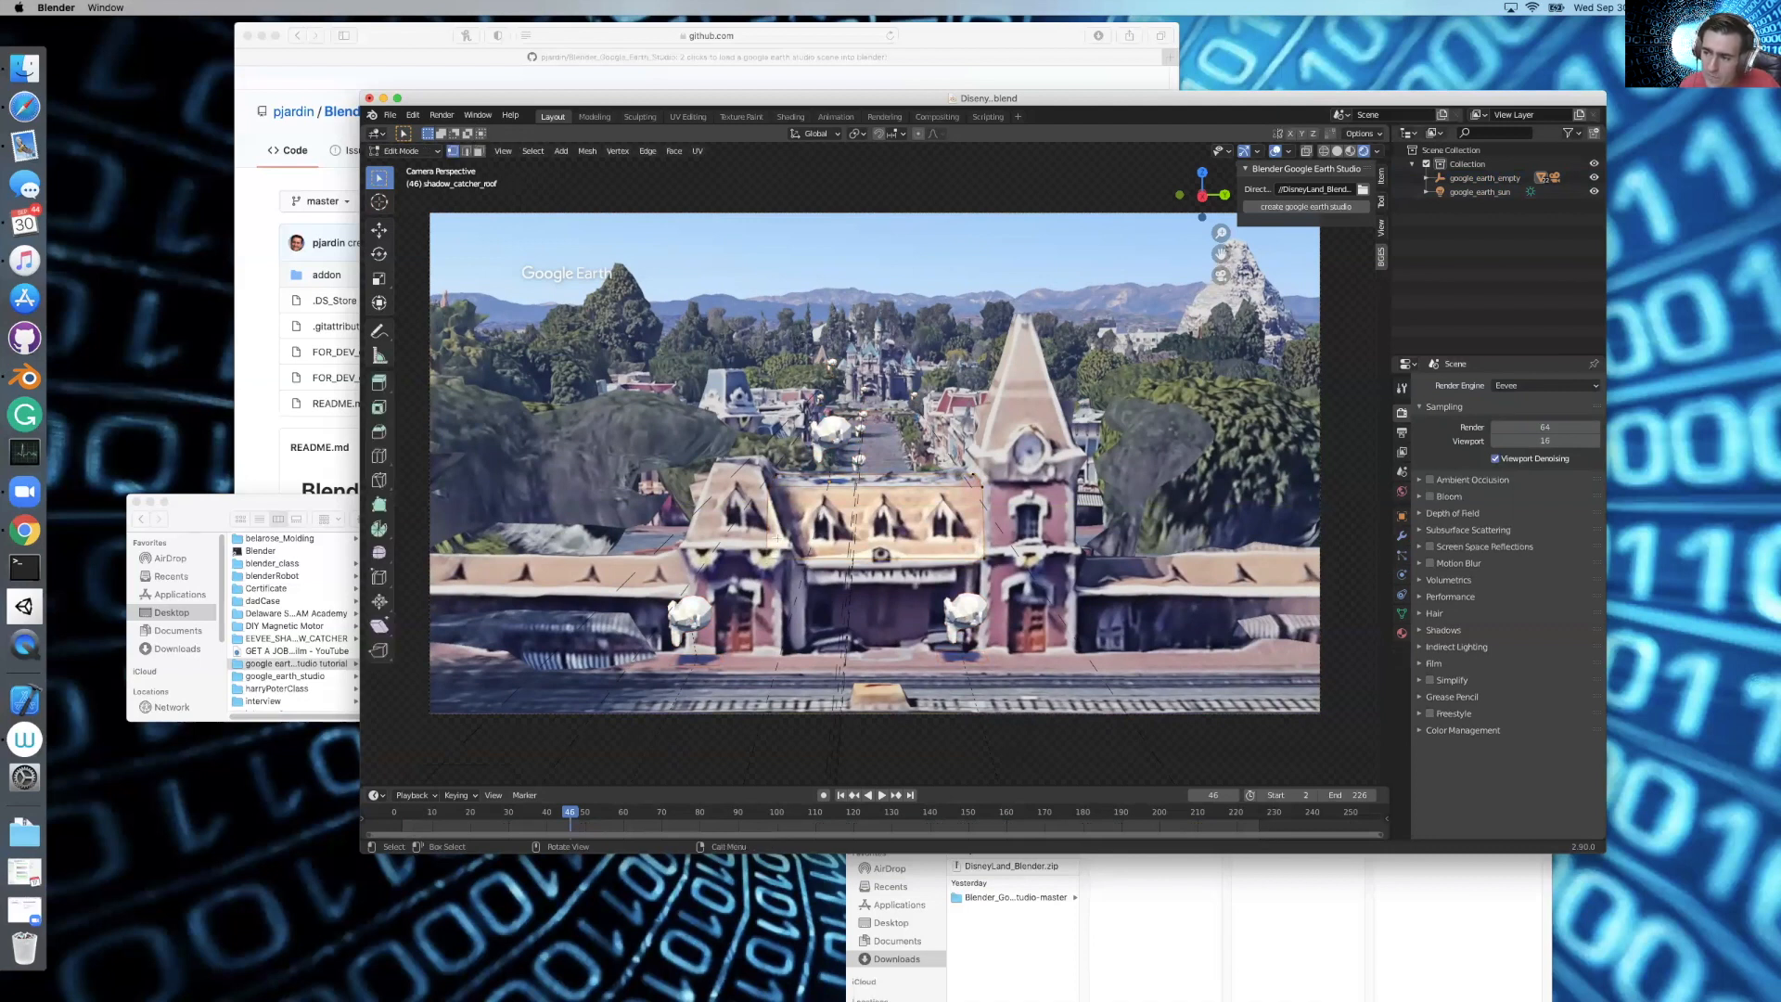
{"action": "key", "text": "g"}
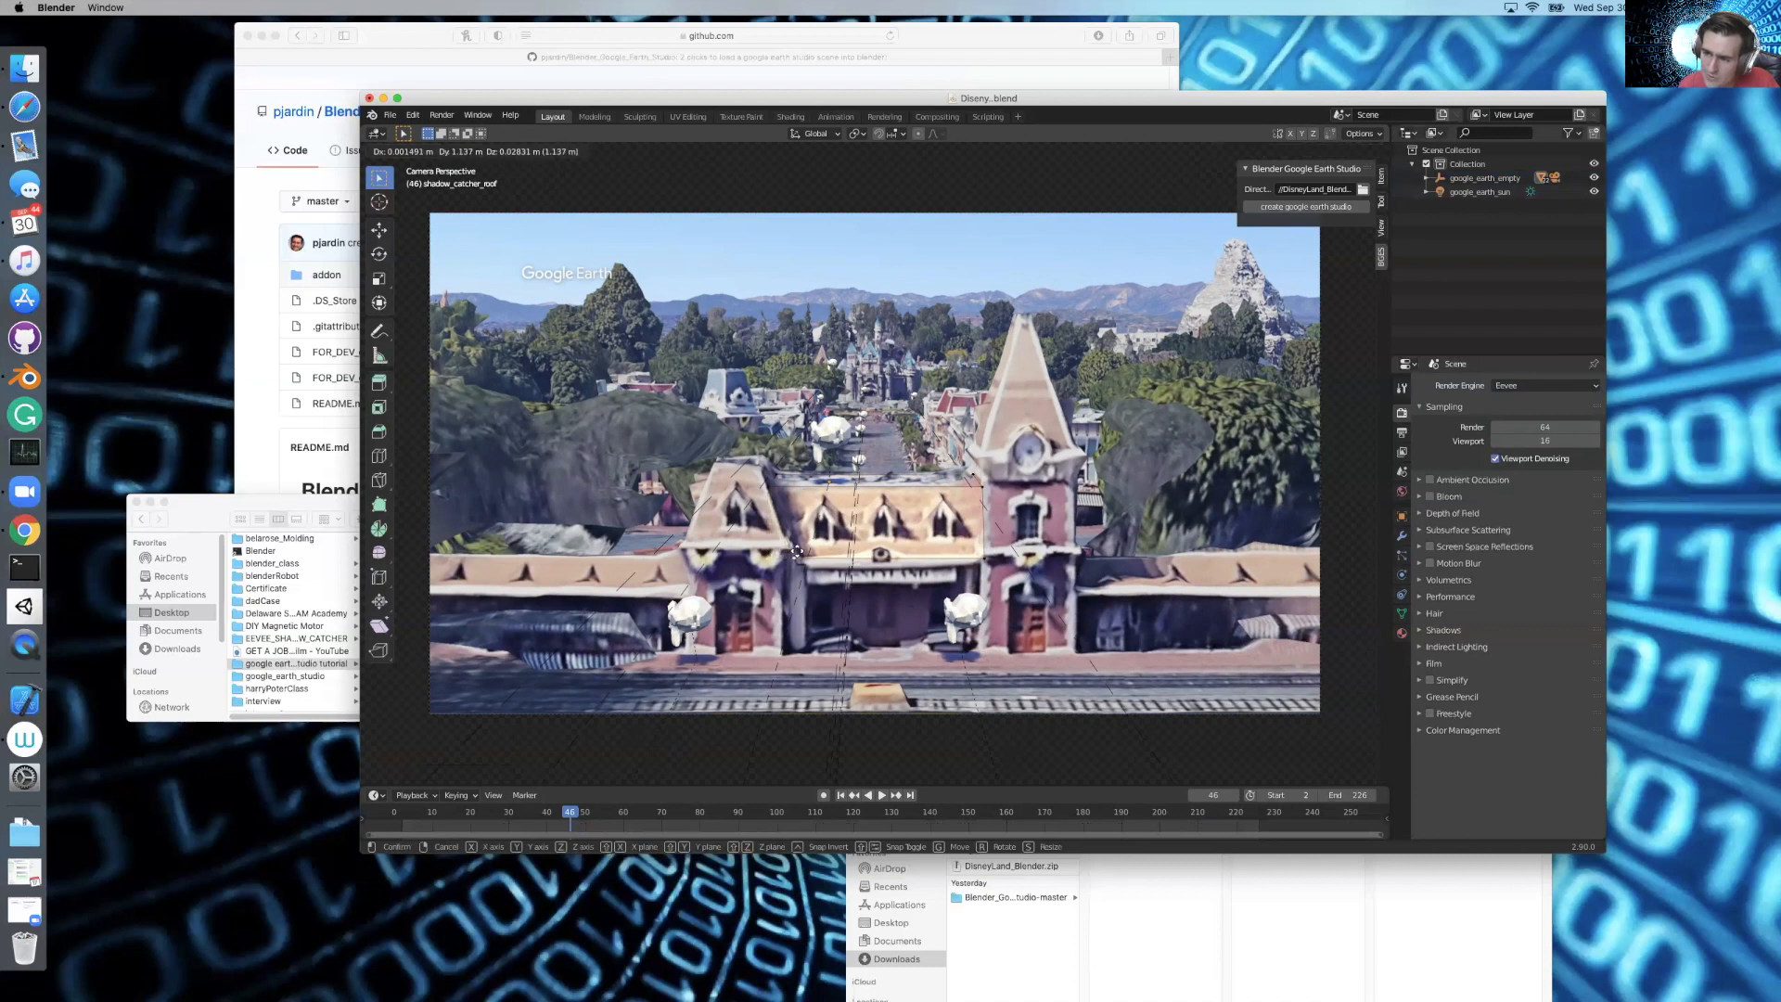
{"action": "left_click", "coordinate": [798, 552]}
{"action": "key", "text": "Tab"}
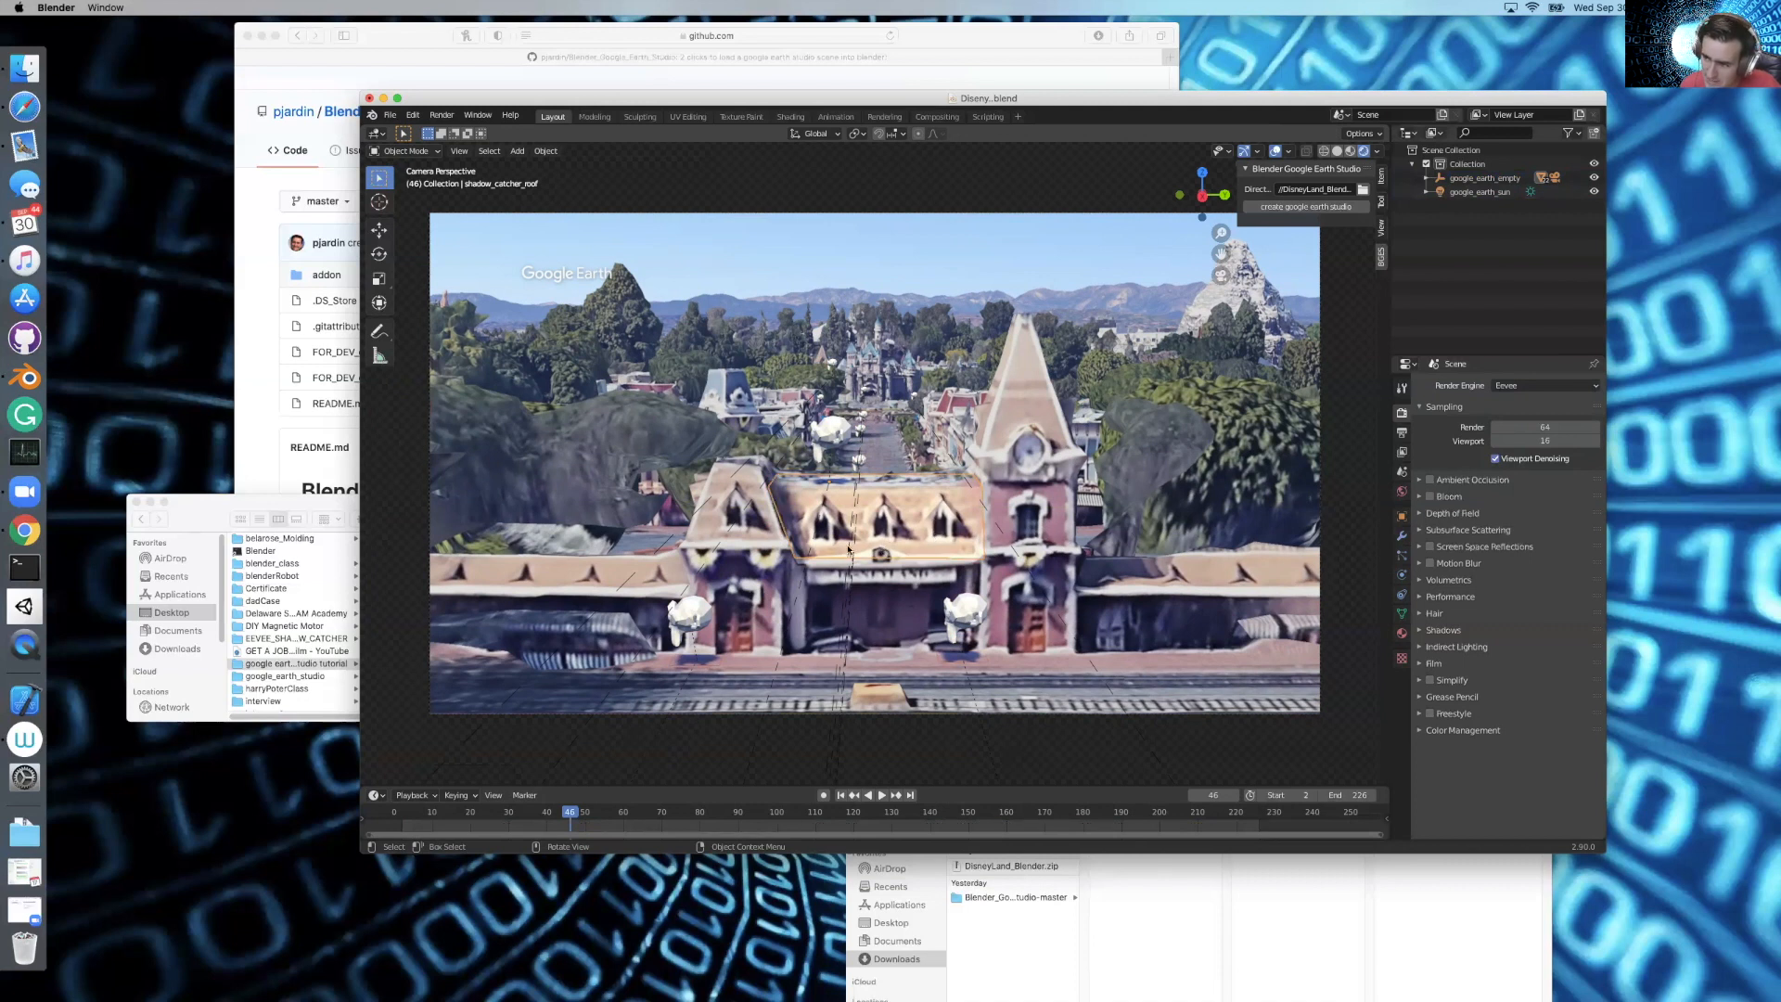
Fine-tune the roof shadow catcher's mesh position with two more free moves, the last about 0.18 m
{"action": "key", "text": "Tab"}
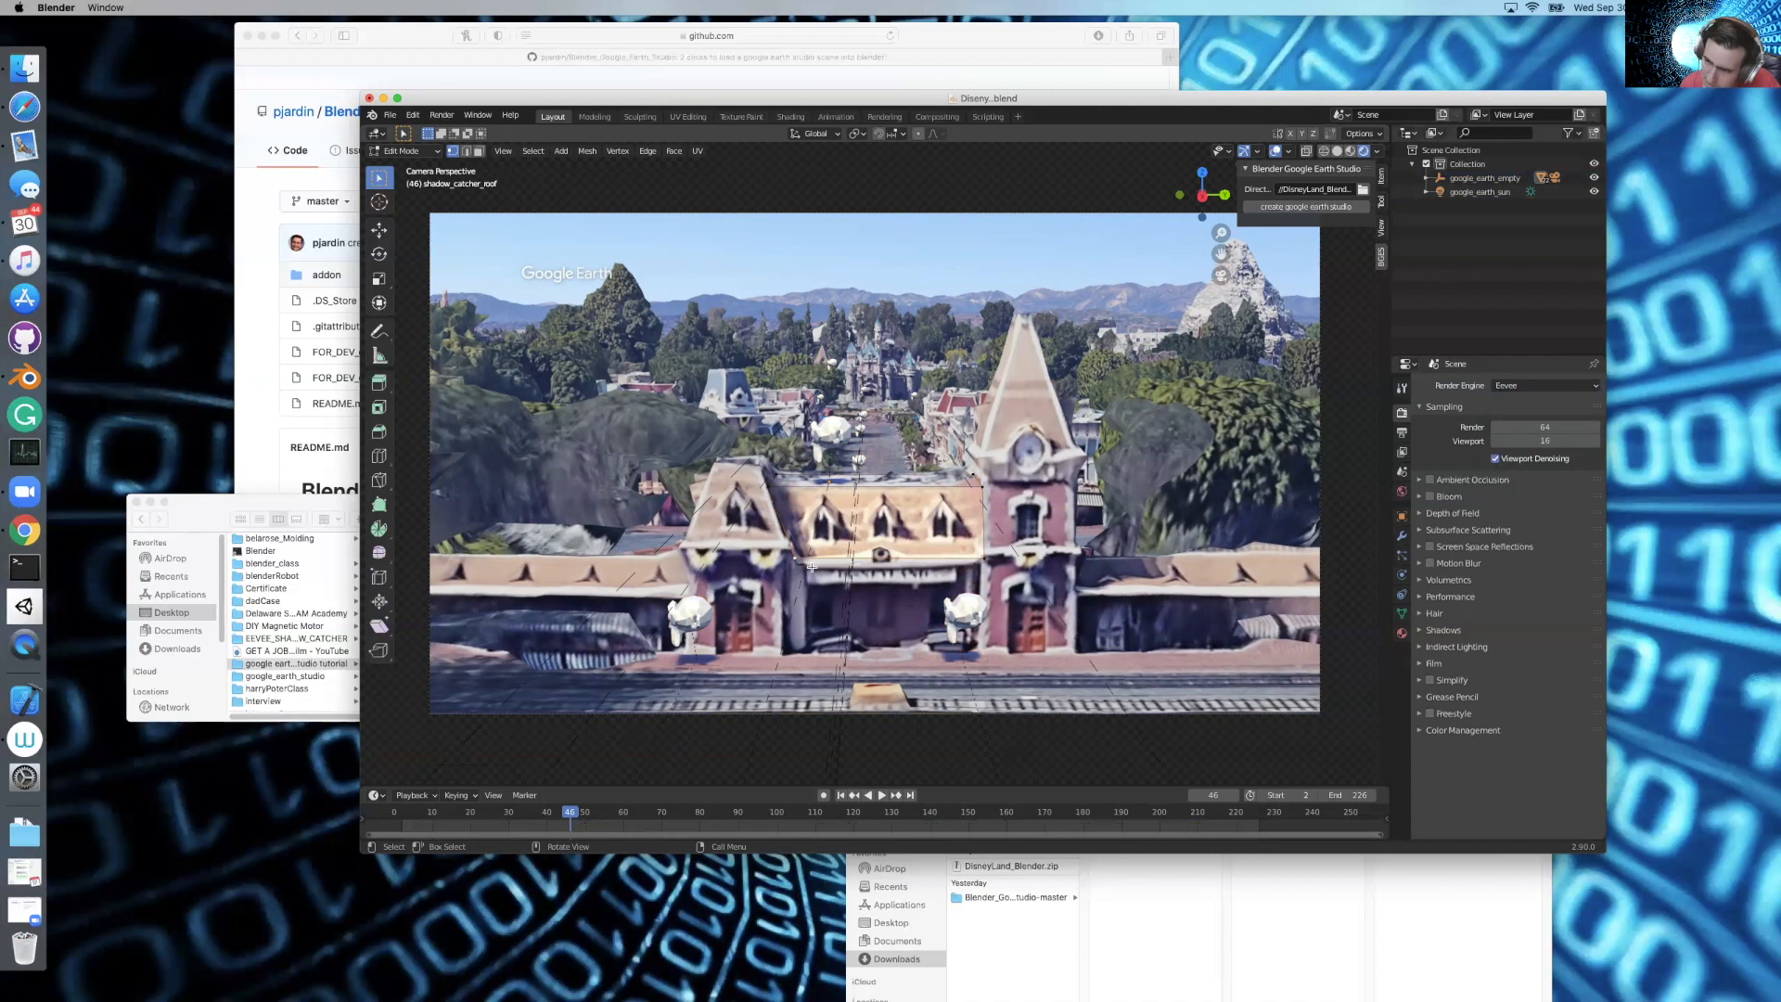
{"action": "key", "text": "g"}
{"action": "left_click", "coordinate": [995, 564]}
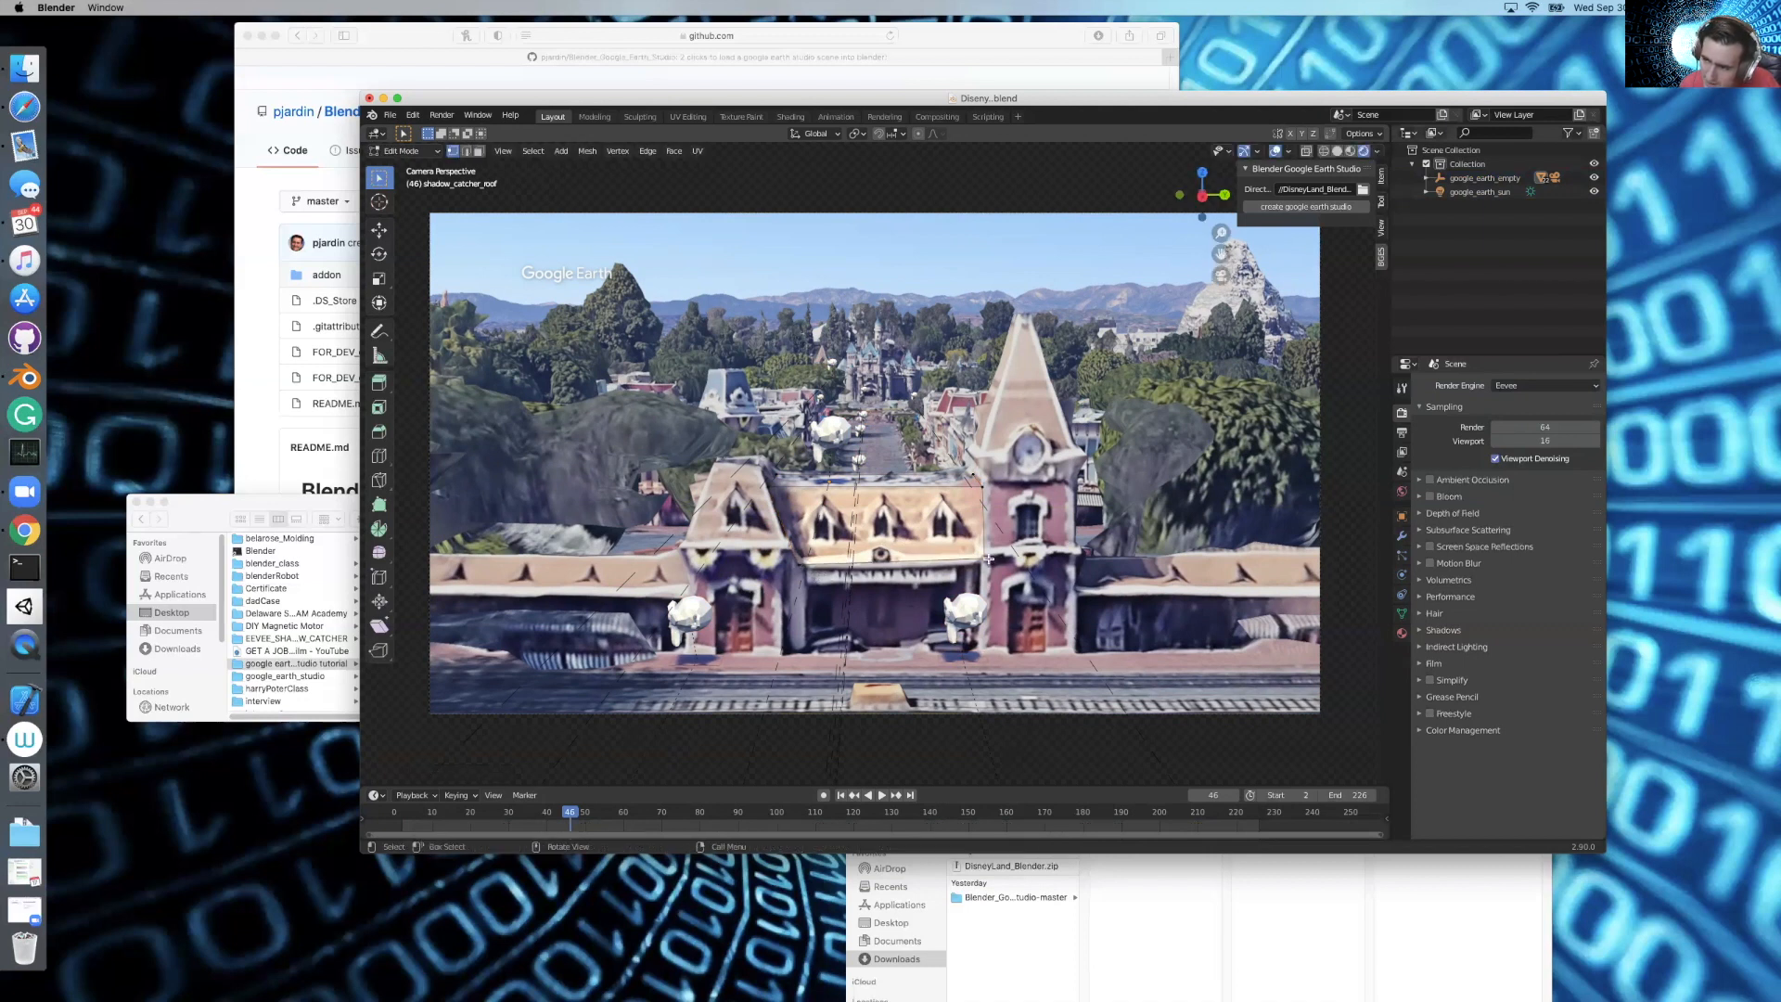
{"action": "key", "text": "g"}
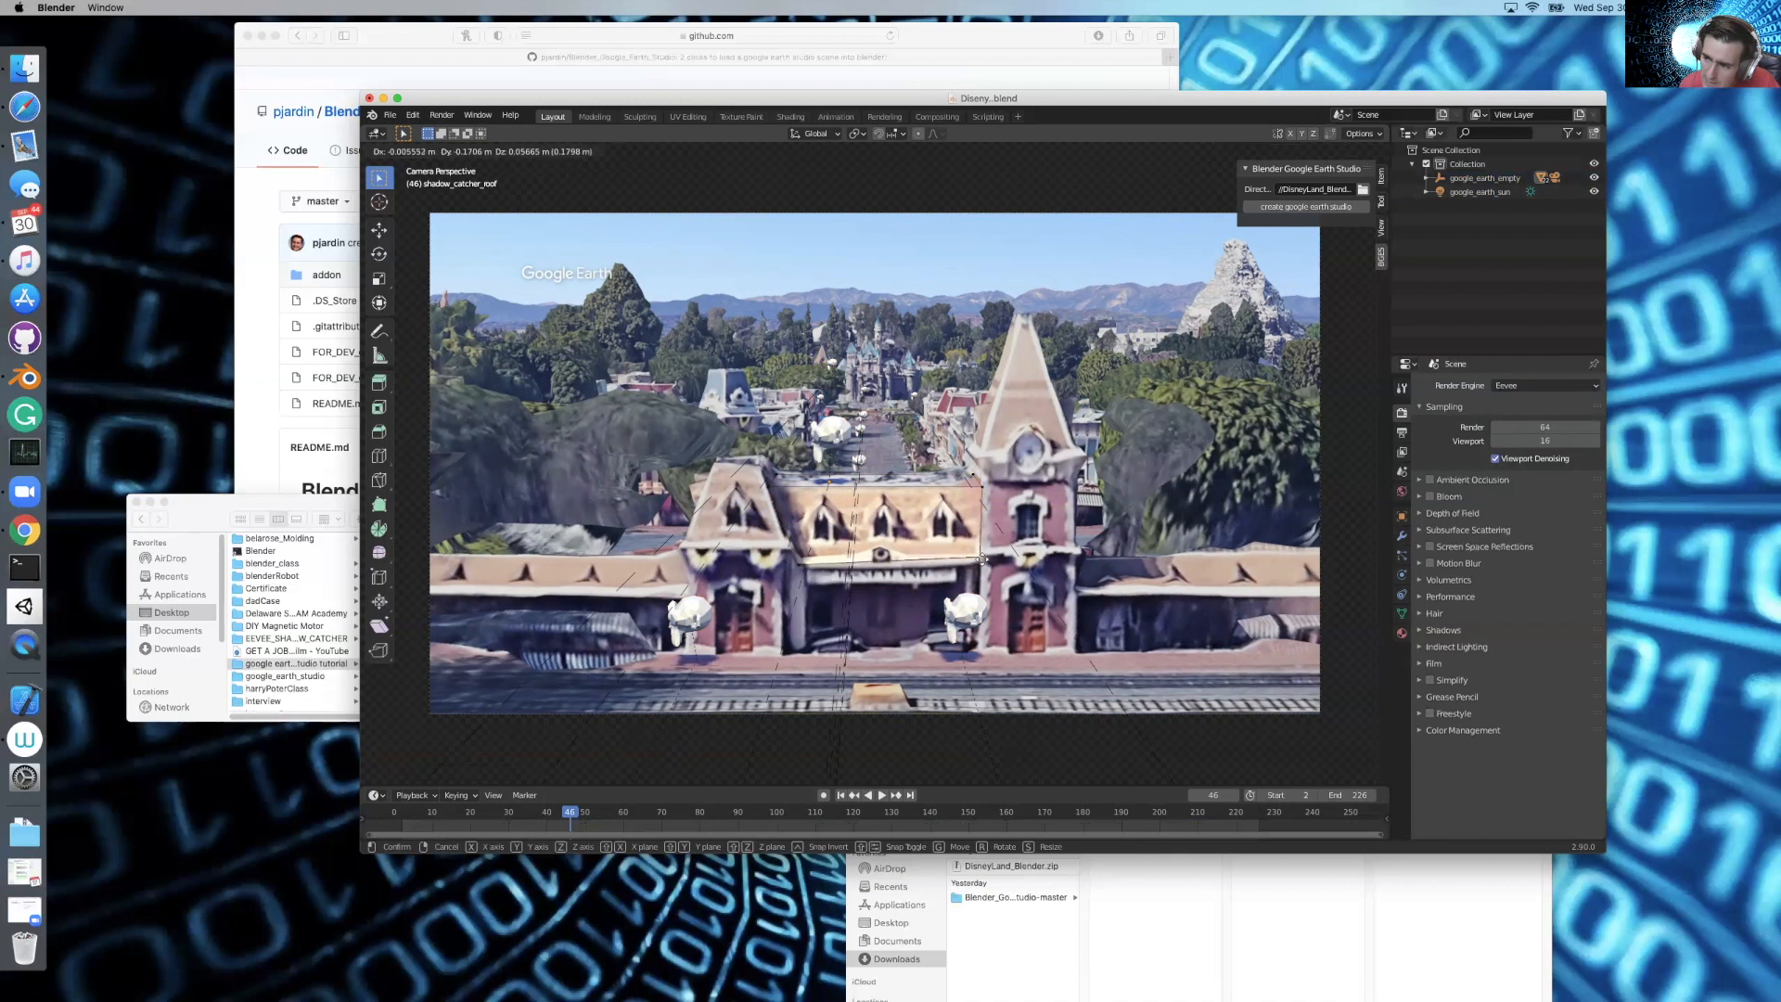
{"action": "left_click", "coordinate": [983, 566]}
{"action": "key", "text": "Tab"}
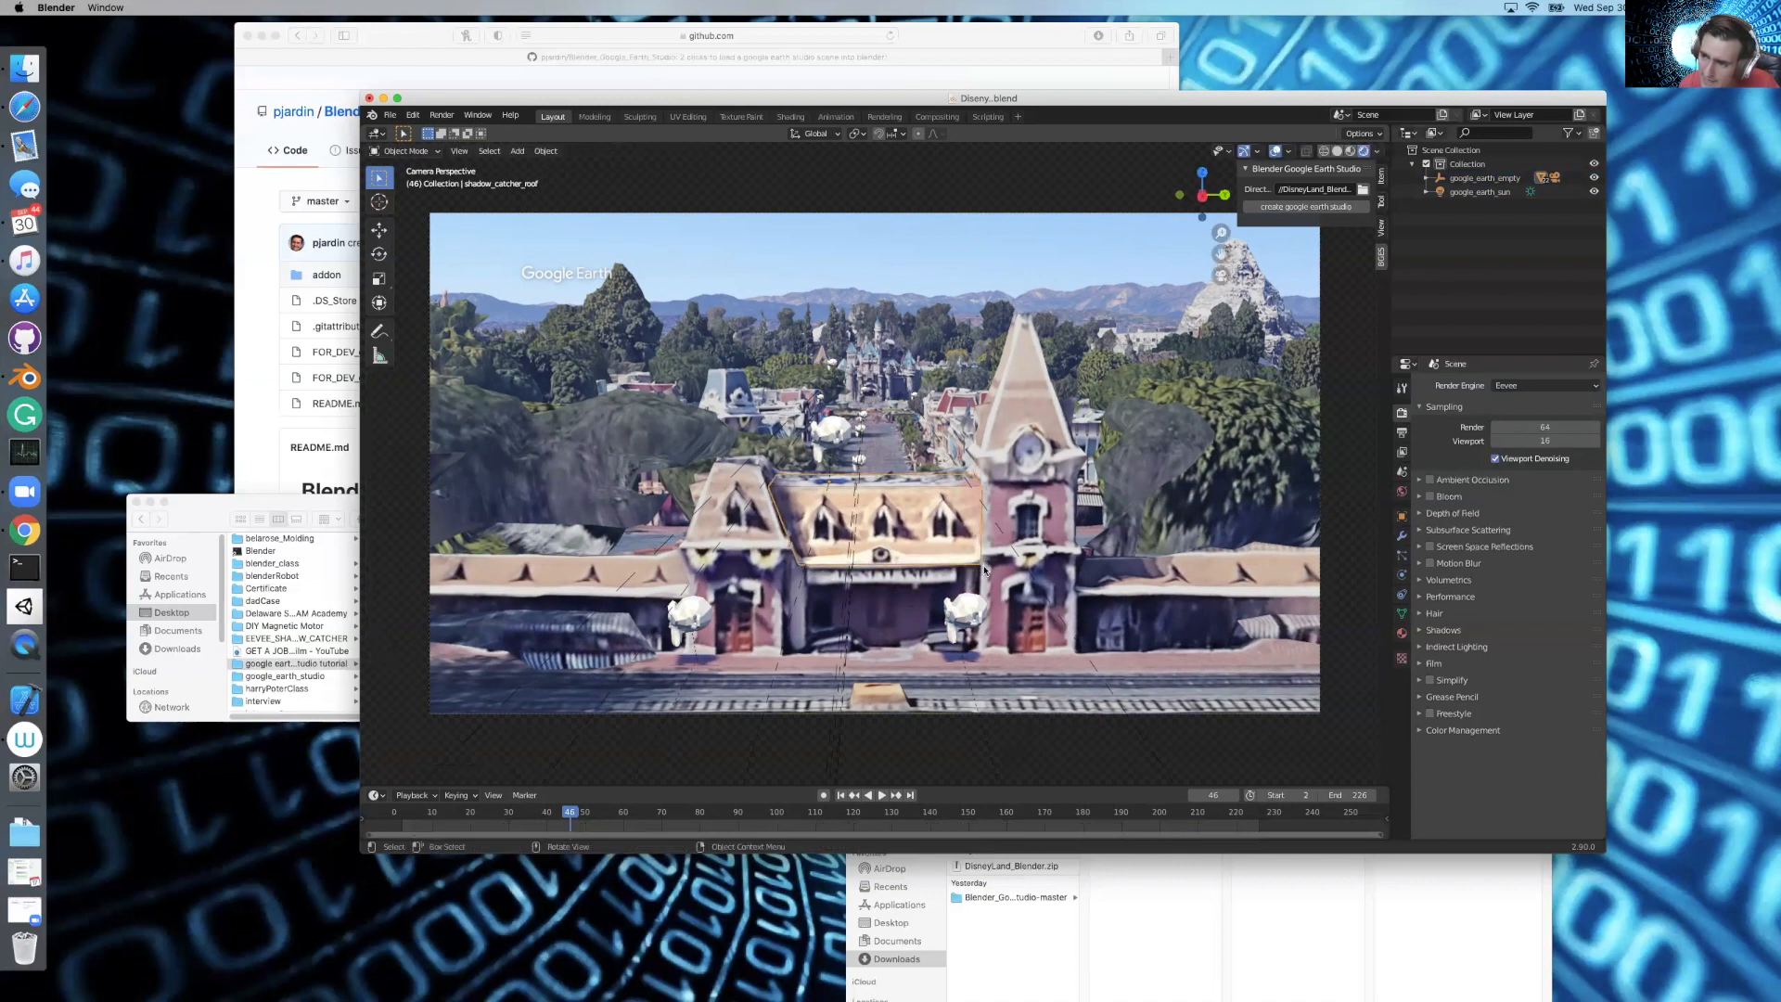
{"action": "key", "text": "Tab"}
{"action": "key", "text": "Tab"}
{"action": "key", "text": "Tab"}
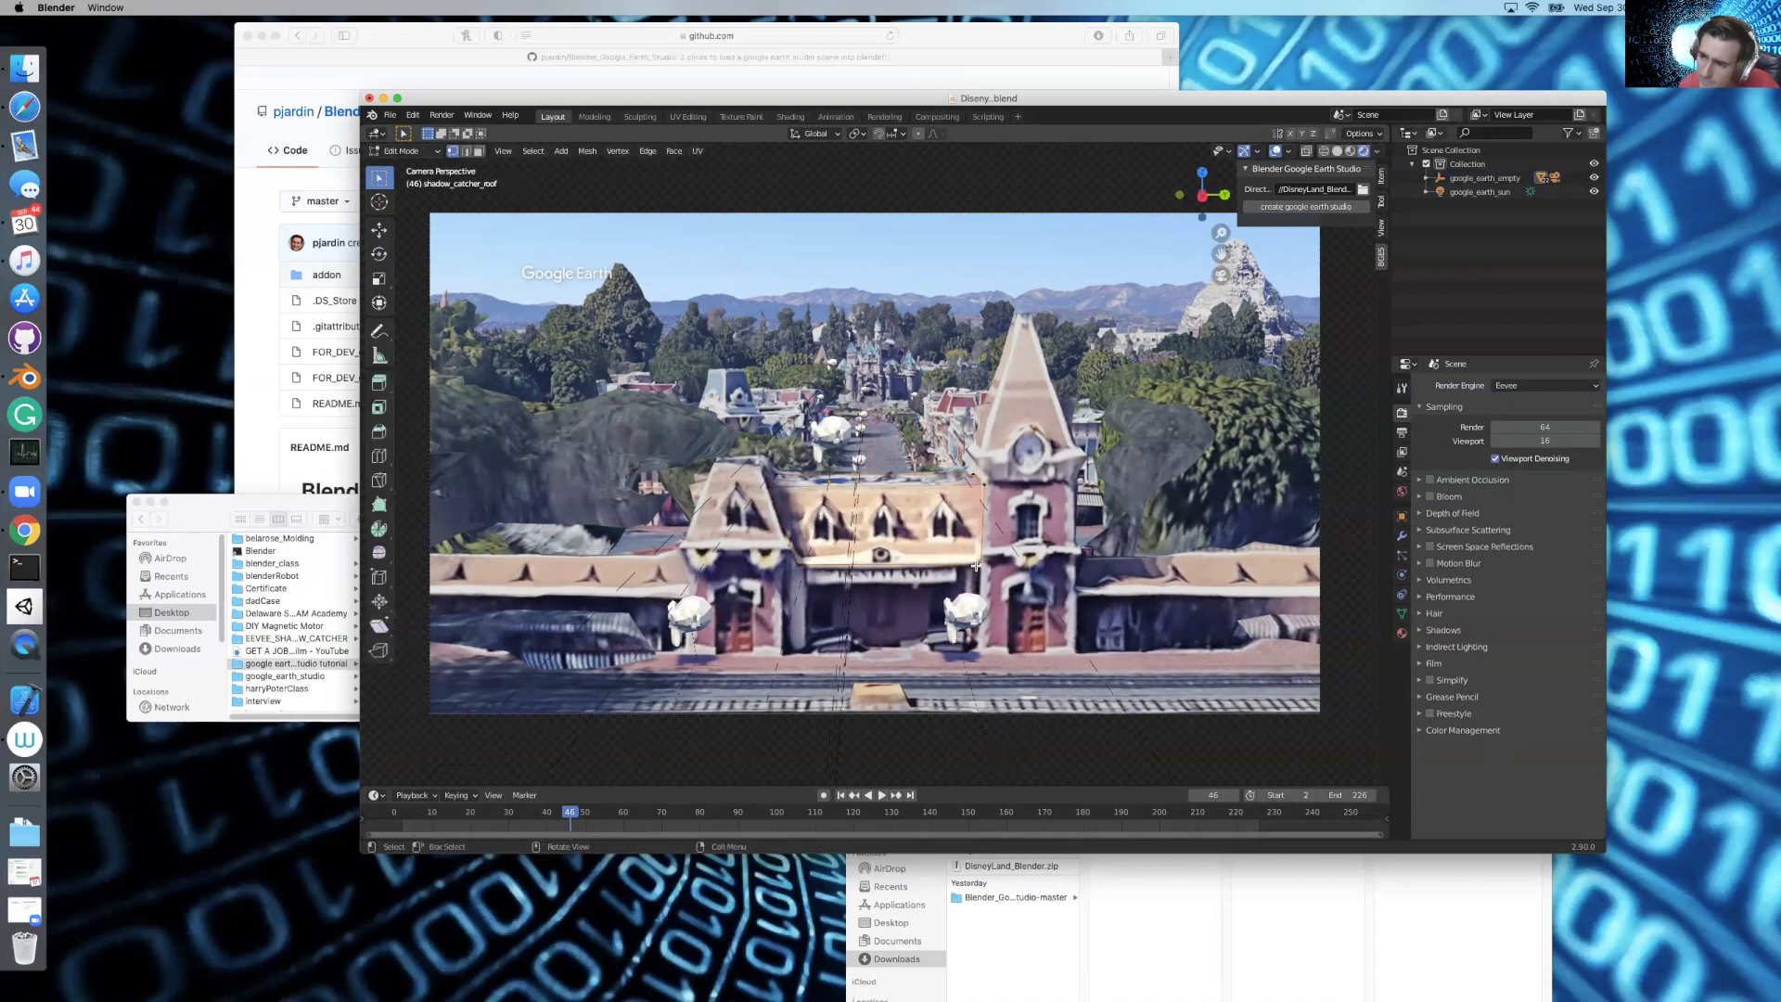
{"action": "key", "text": "Tab"}
{"action": "key", "text": "Tab"}
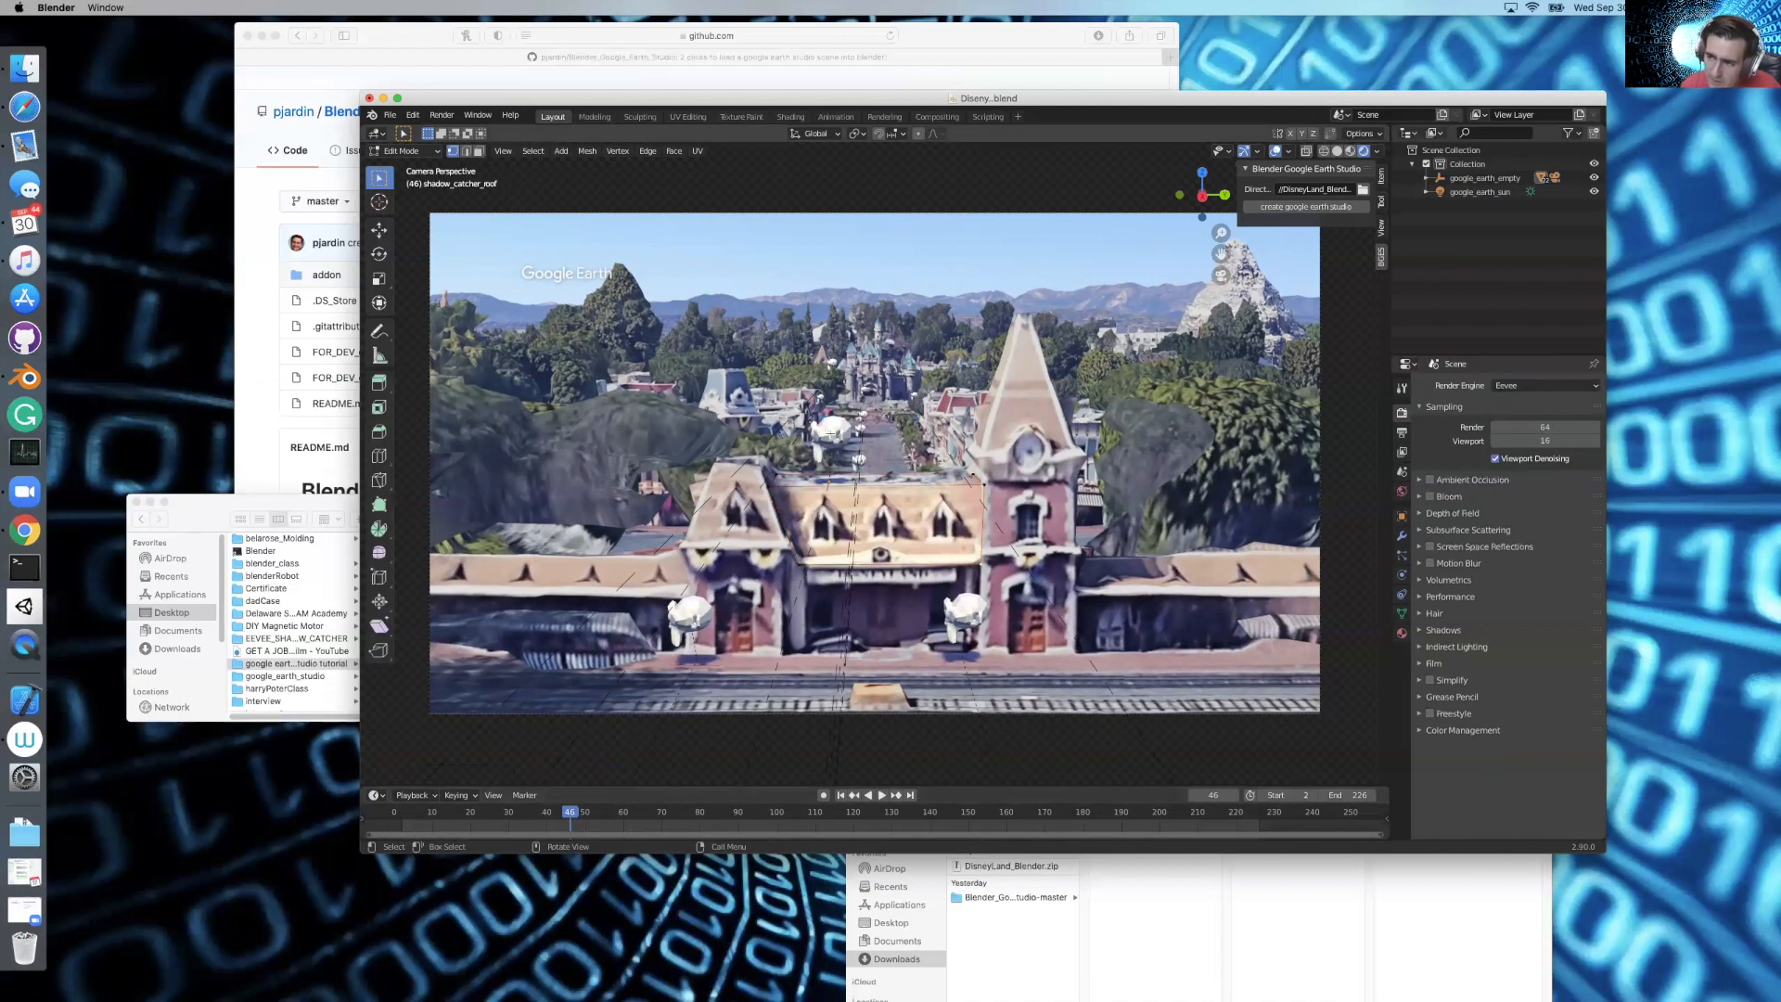
{"action": "key", "text": "Tab"}
Move the roof's monkey head along the X axis and reposition it freely above the middle of the station roof
{"action": "left_click", "coordinate": [831, 436]}
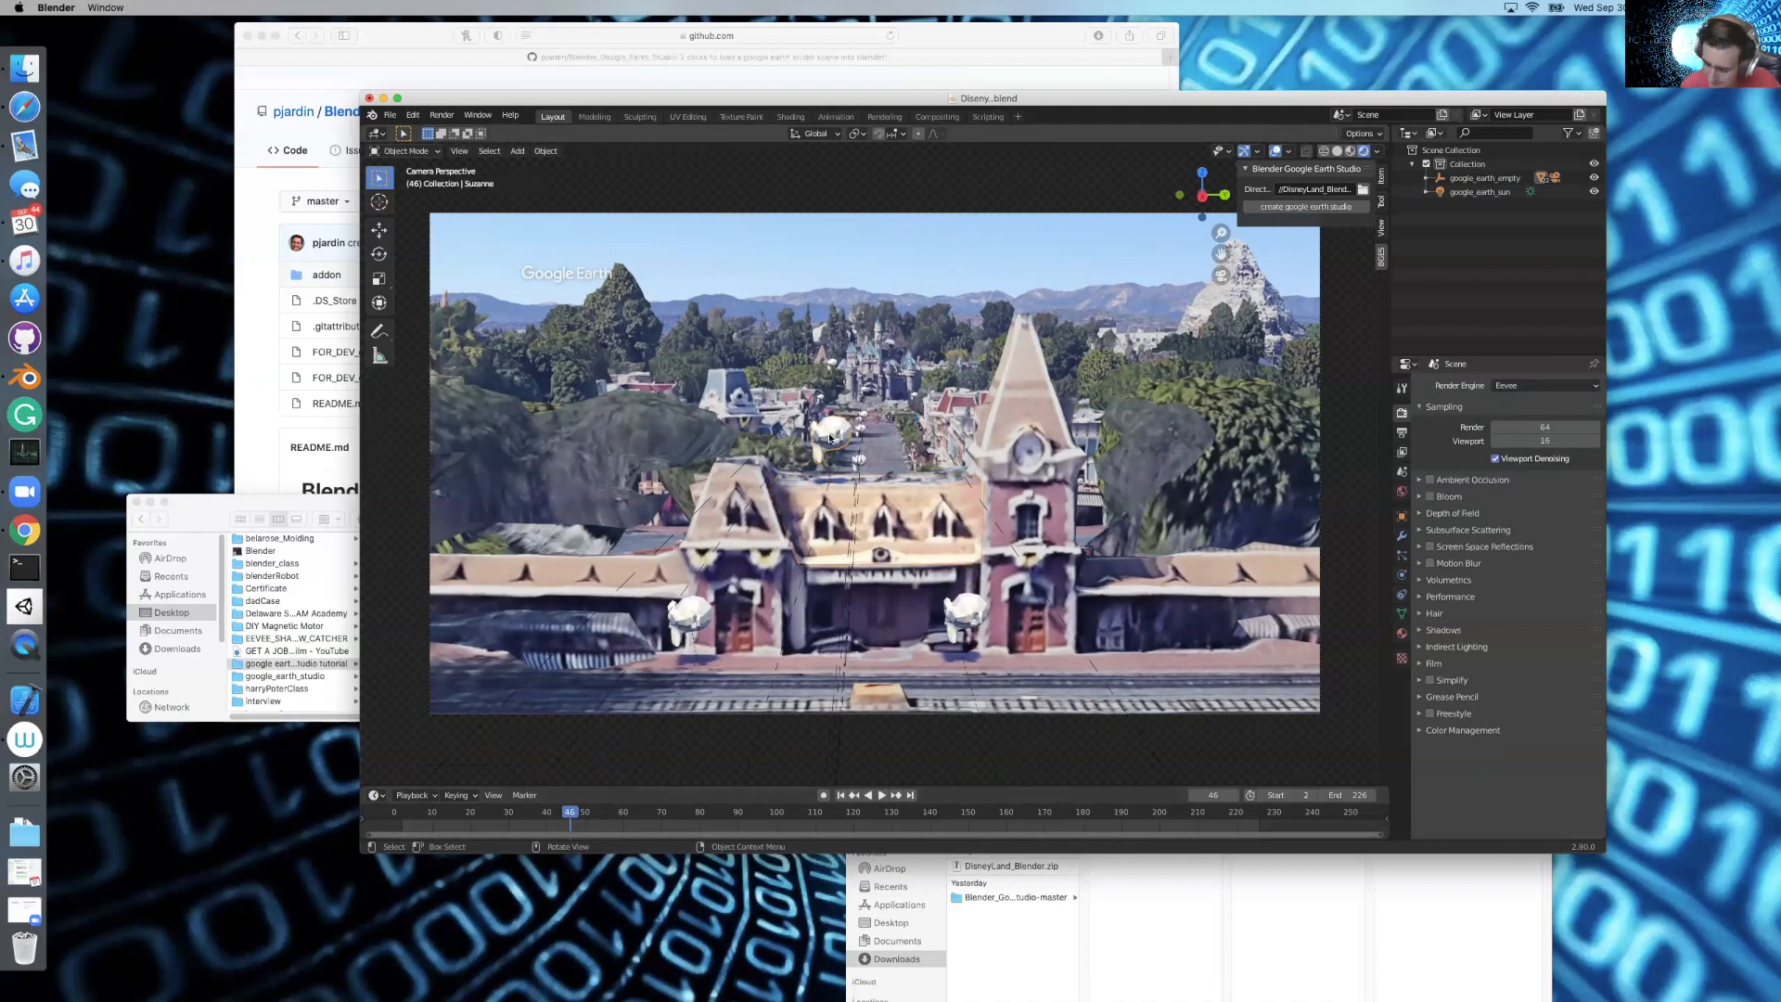
{"action": "key", "text": "g"}
{"action": "key", "text": "x"}
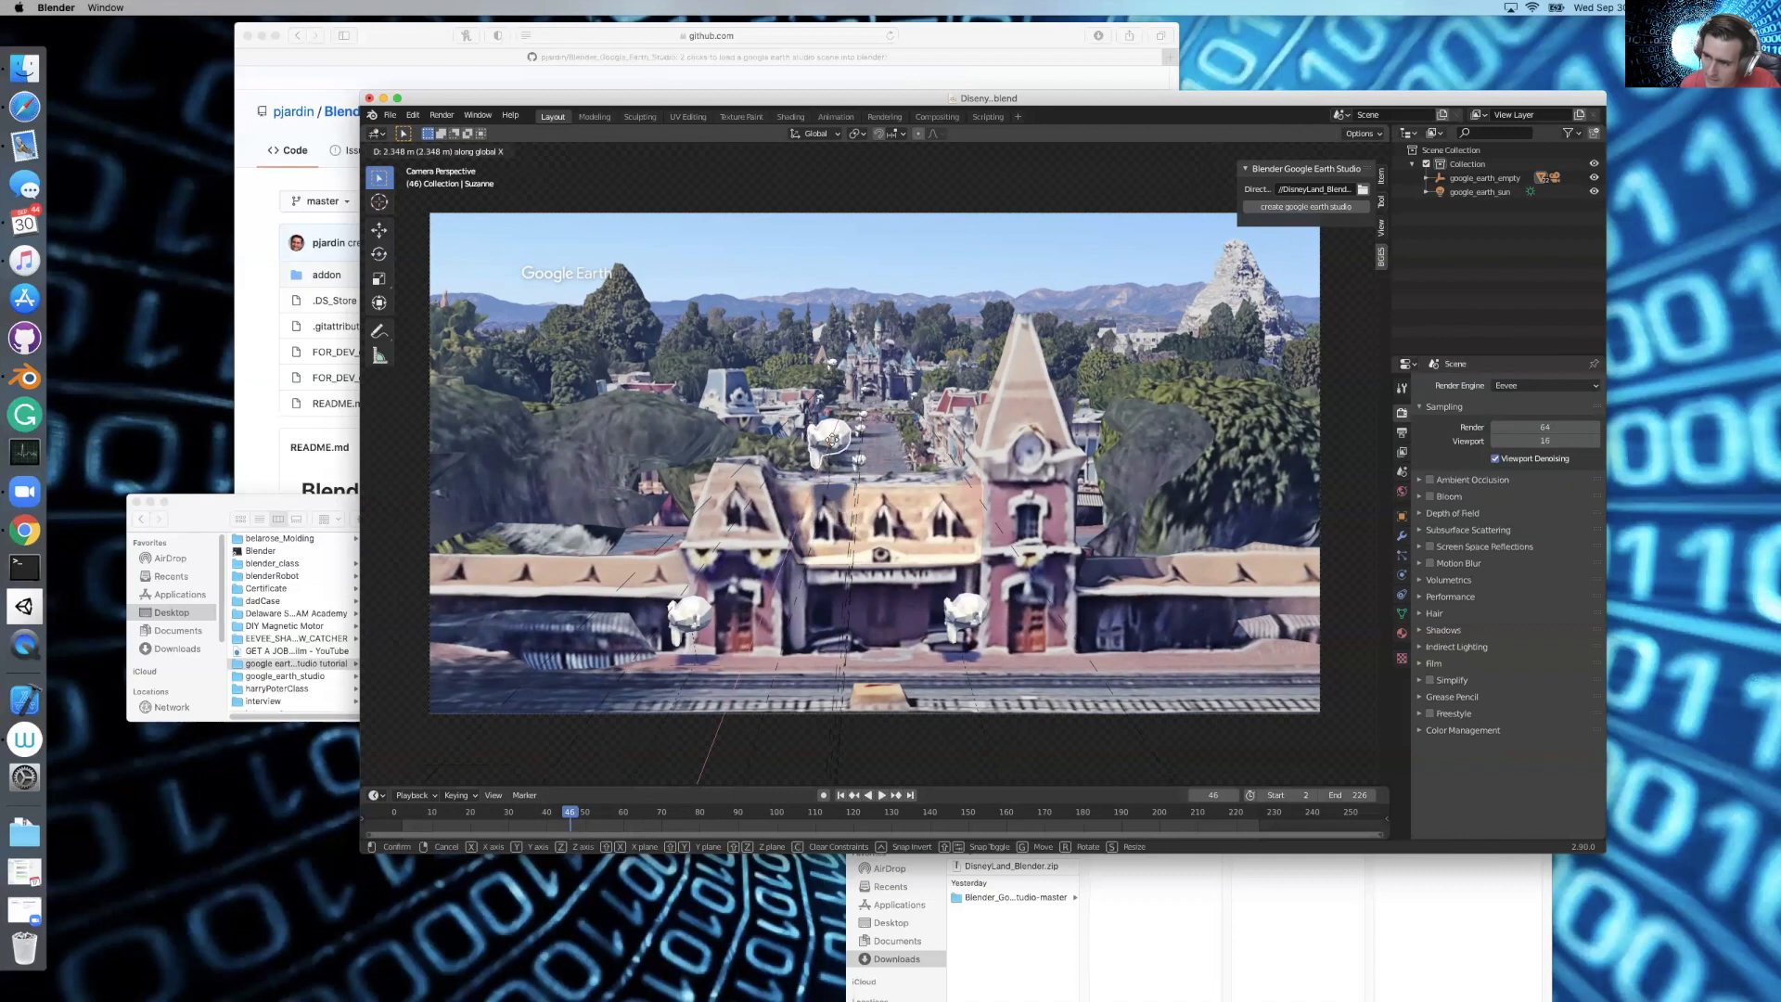
{"action": "left_click", "coordinate": [828, 443]}
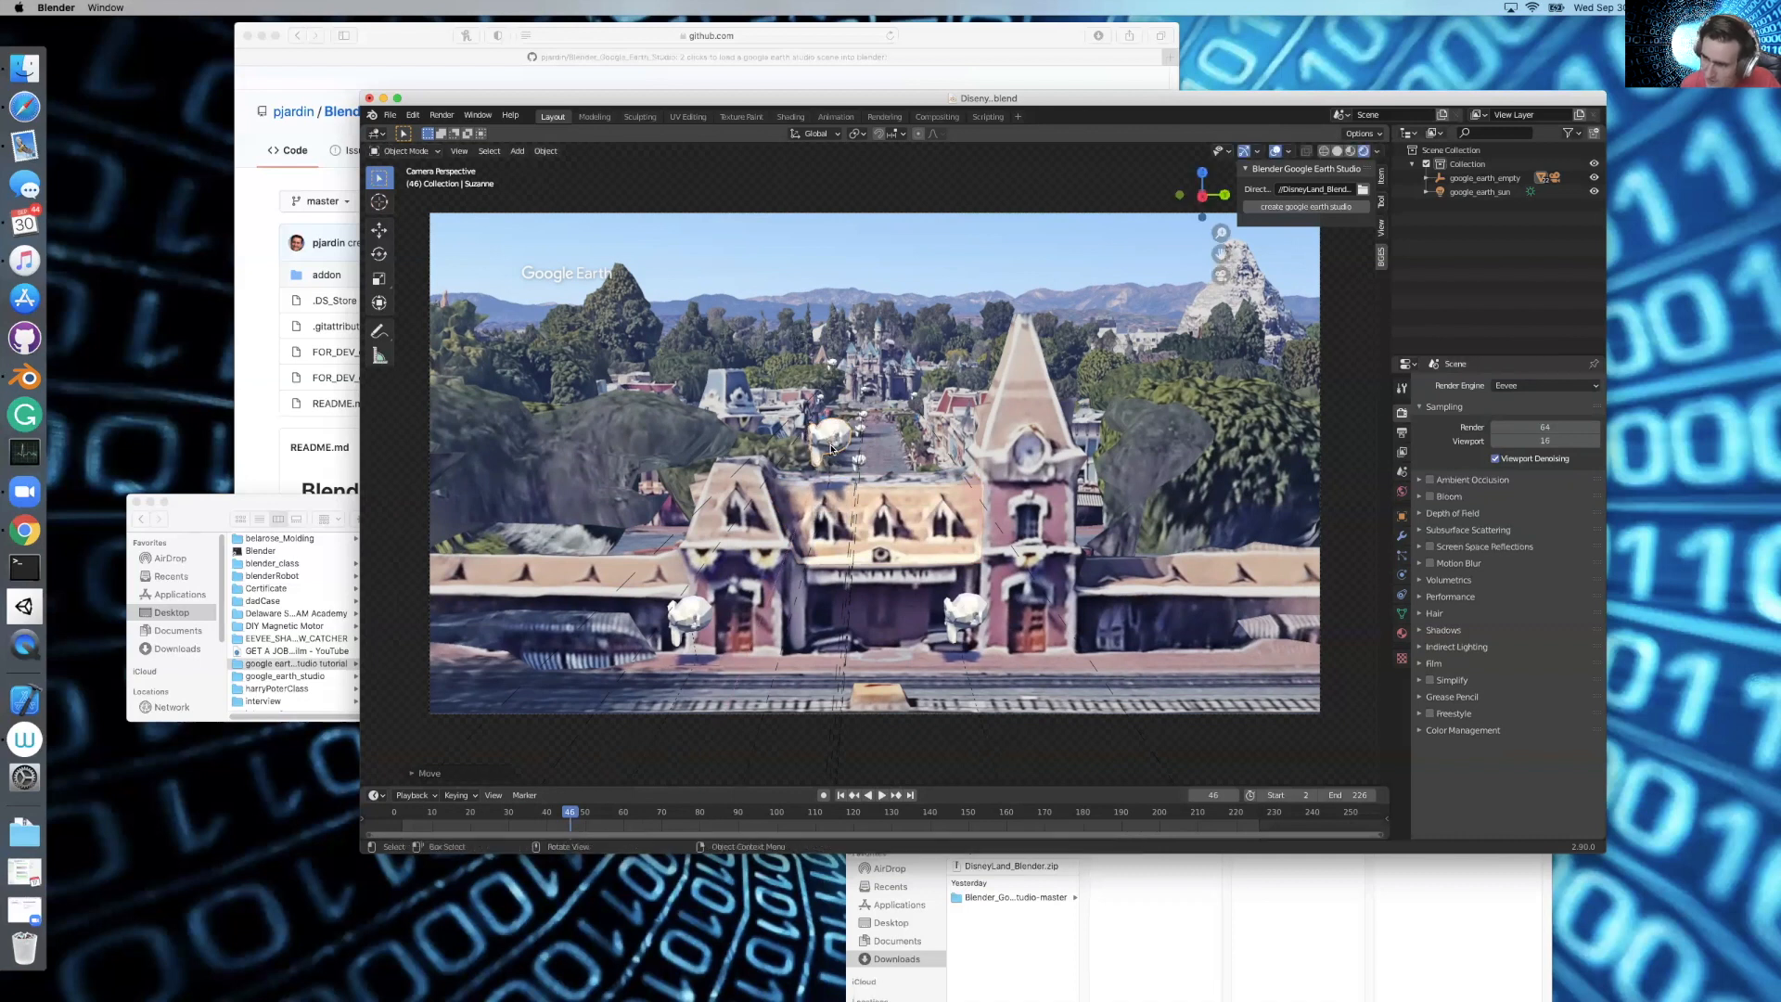
{"action": "key", "text": "g"}
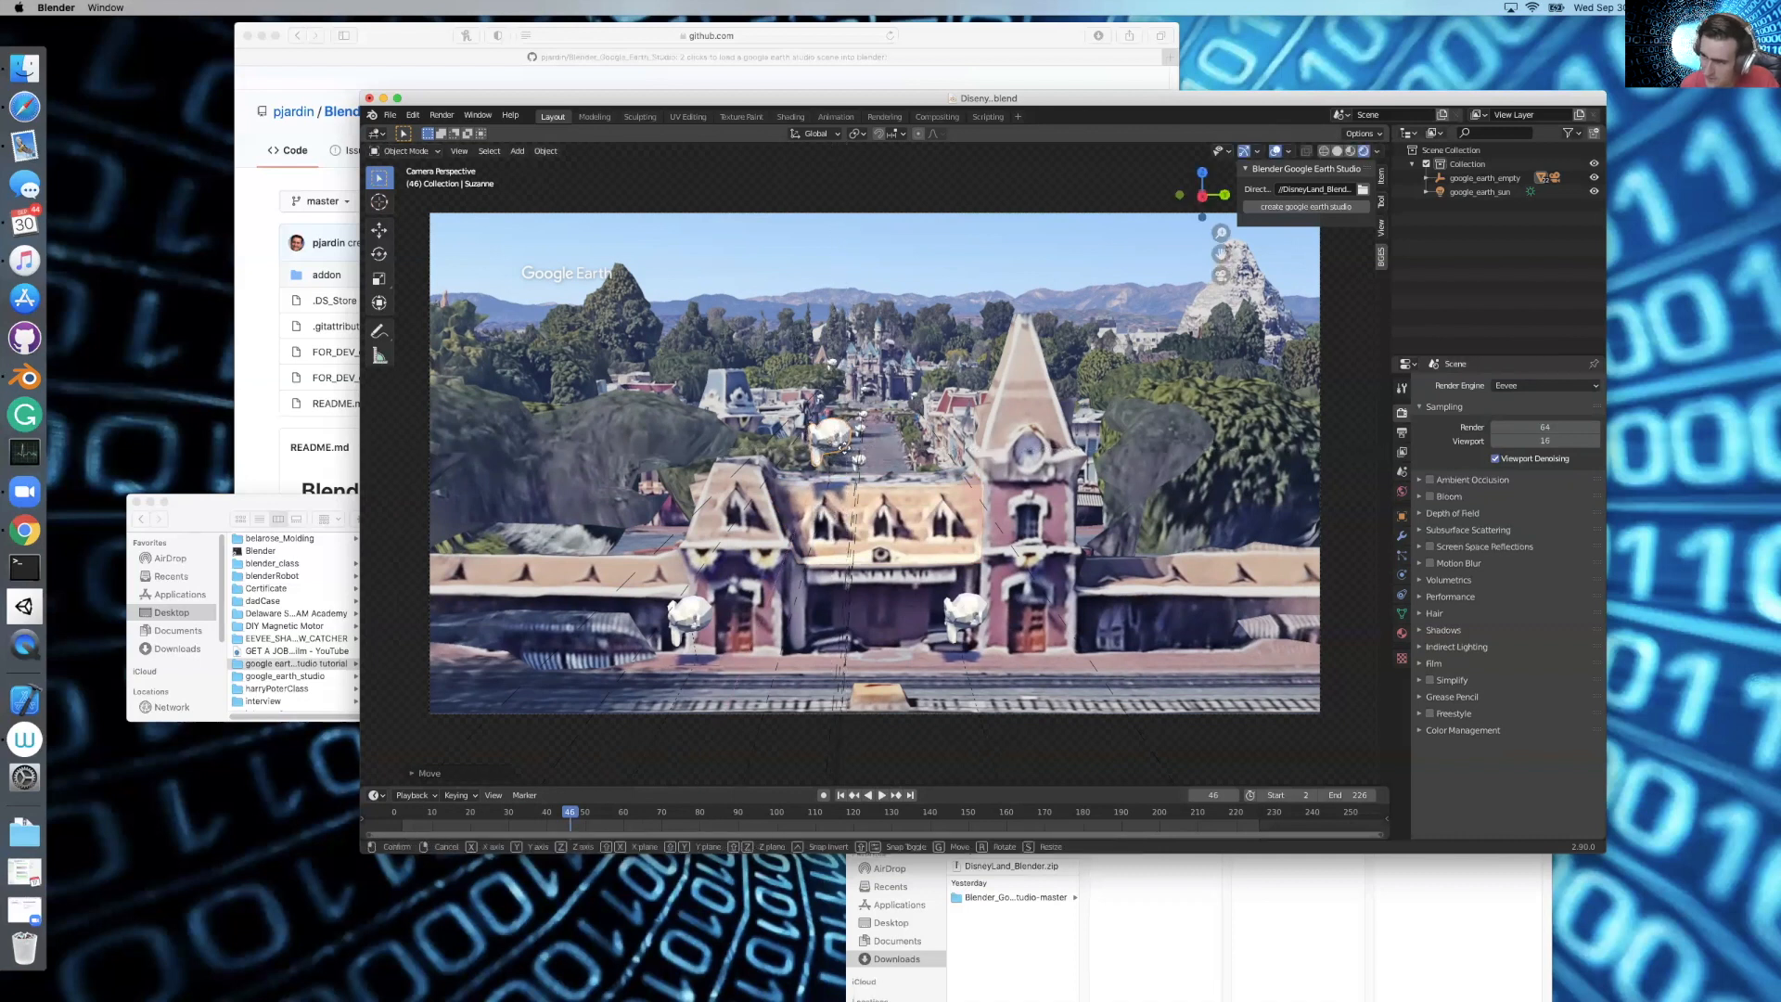
{"action": "left_click", "coordinate": [868, 458]}
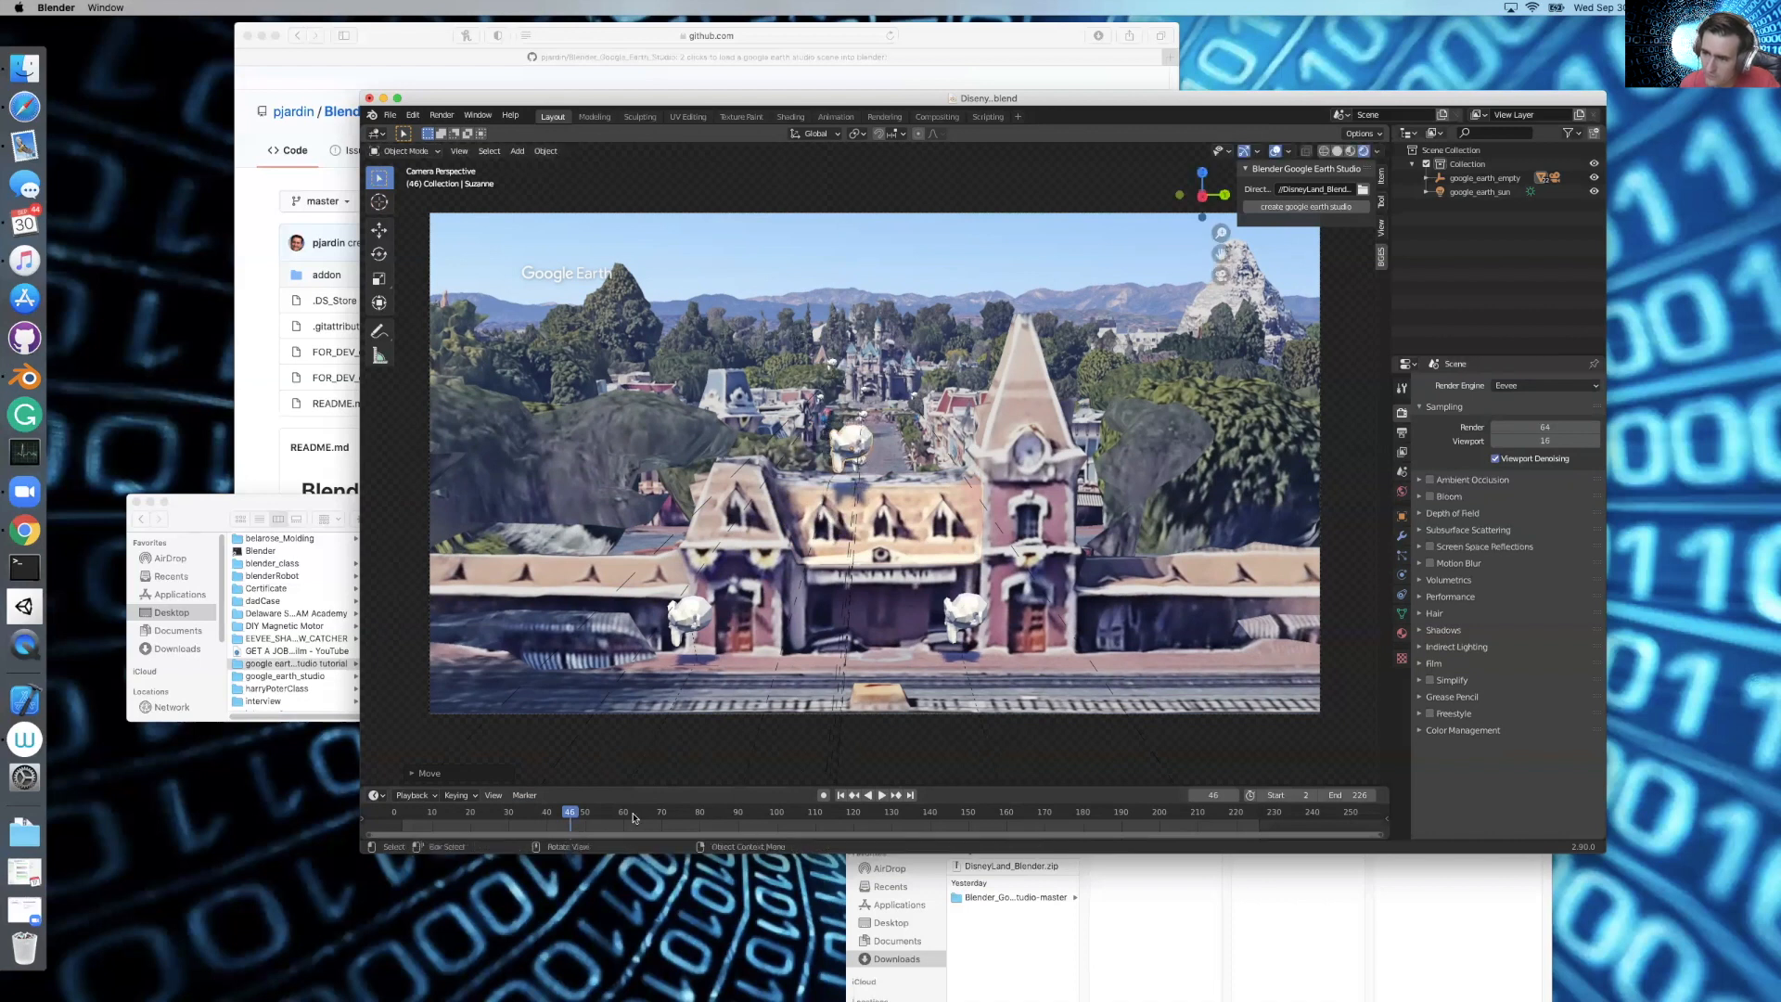
Play ahead to check the roof objects, return to frame 40 and scale up shadow_catcher_entrance1's mesh about 2.4 times
{"action": "key", "text": "space"}
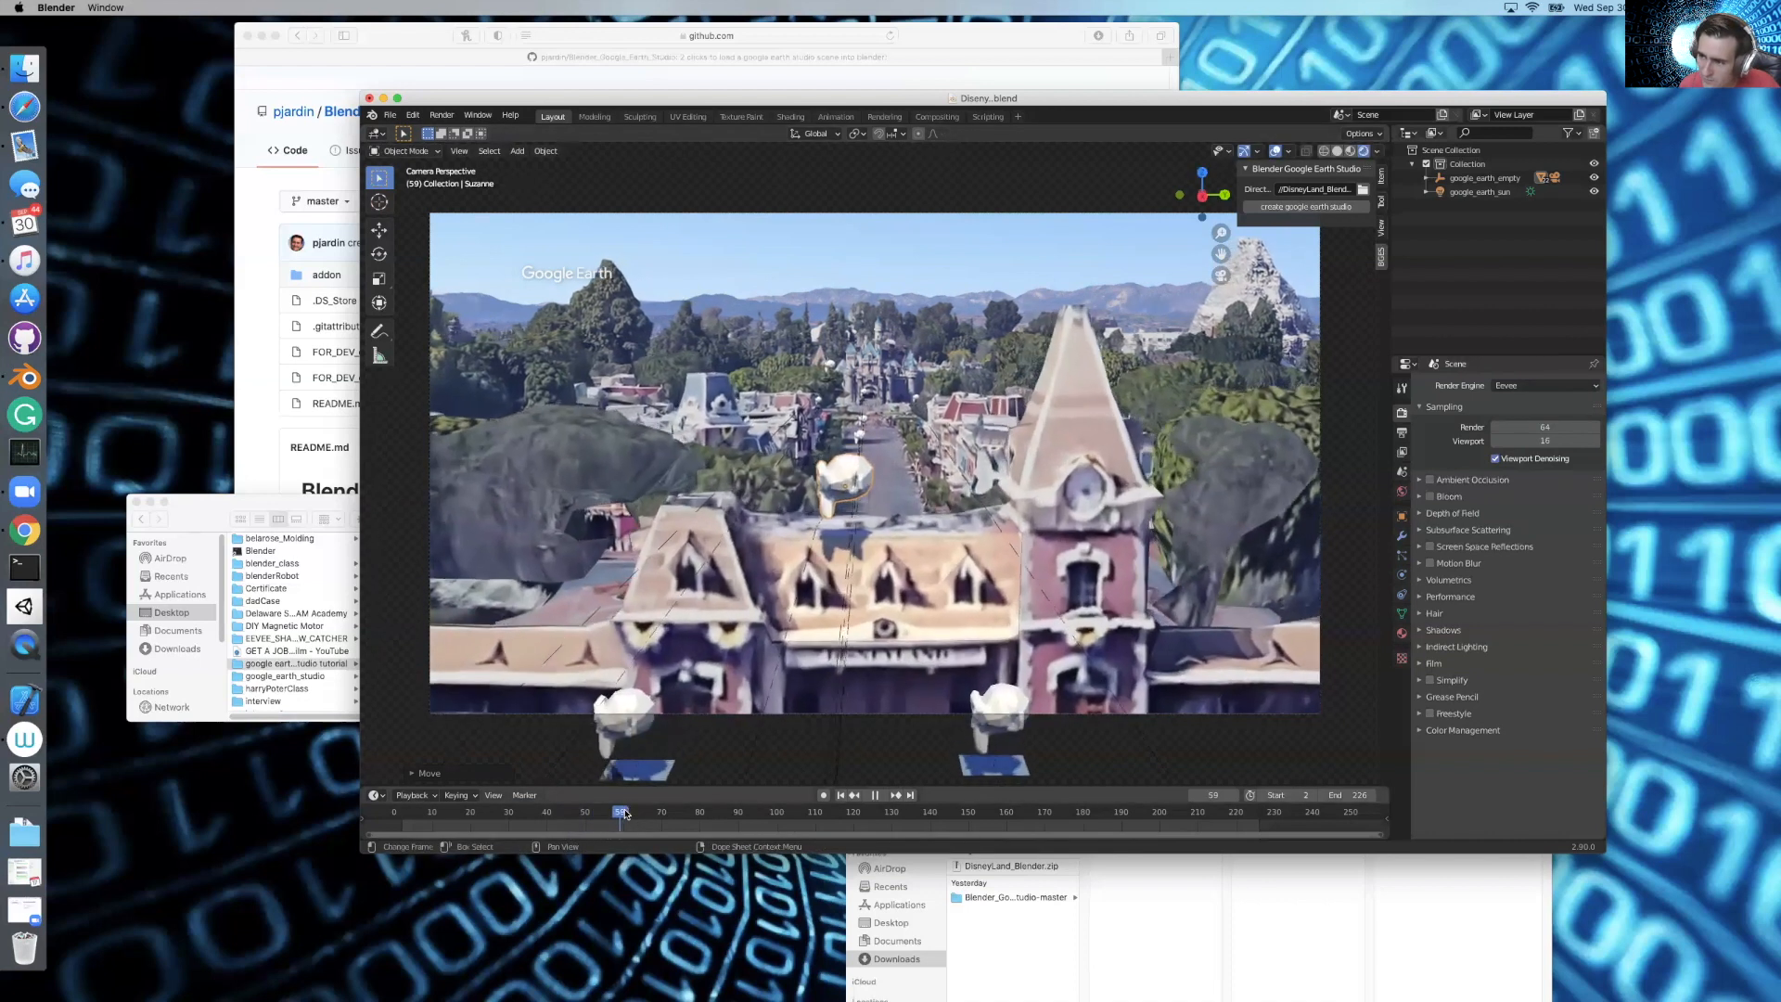
{"action": "left_click_drag", "start_coordinate": [656, 812], "coordinate": [547, 811]}
{"action": "left_click", "coordinate": [707, 640]}
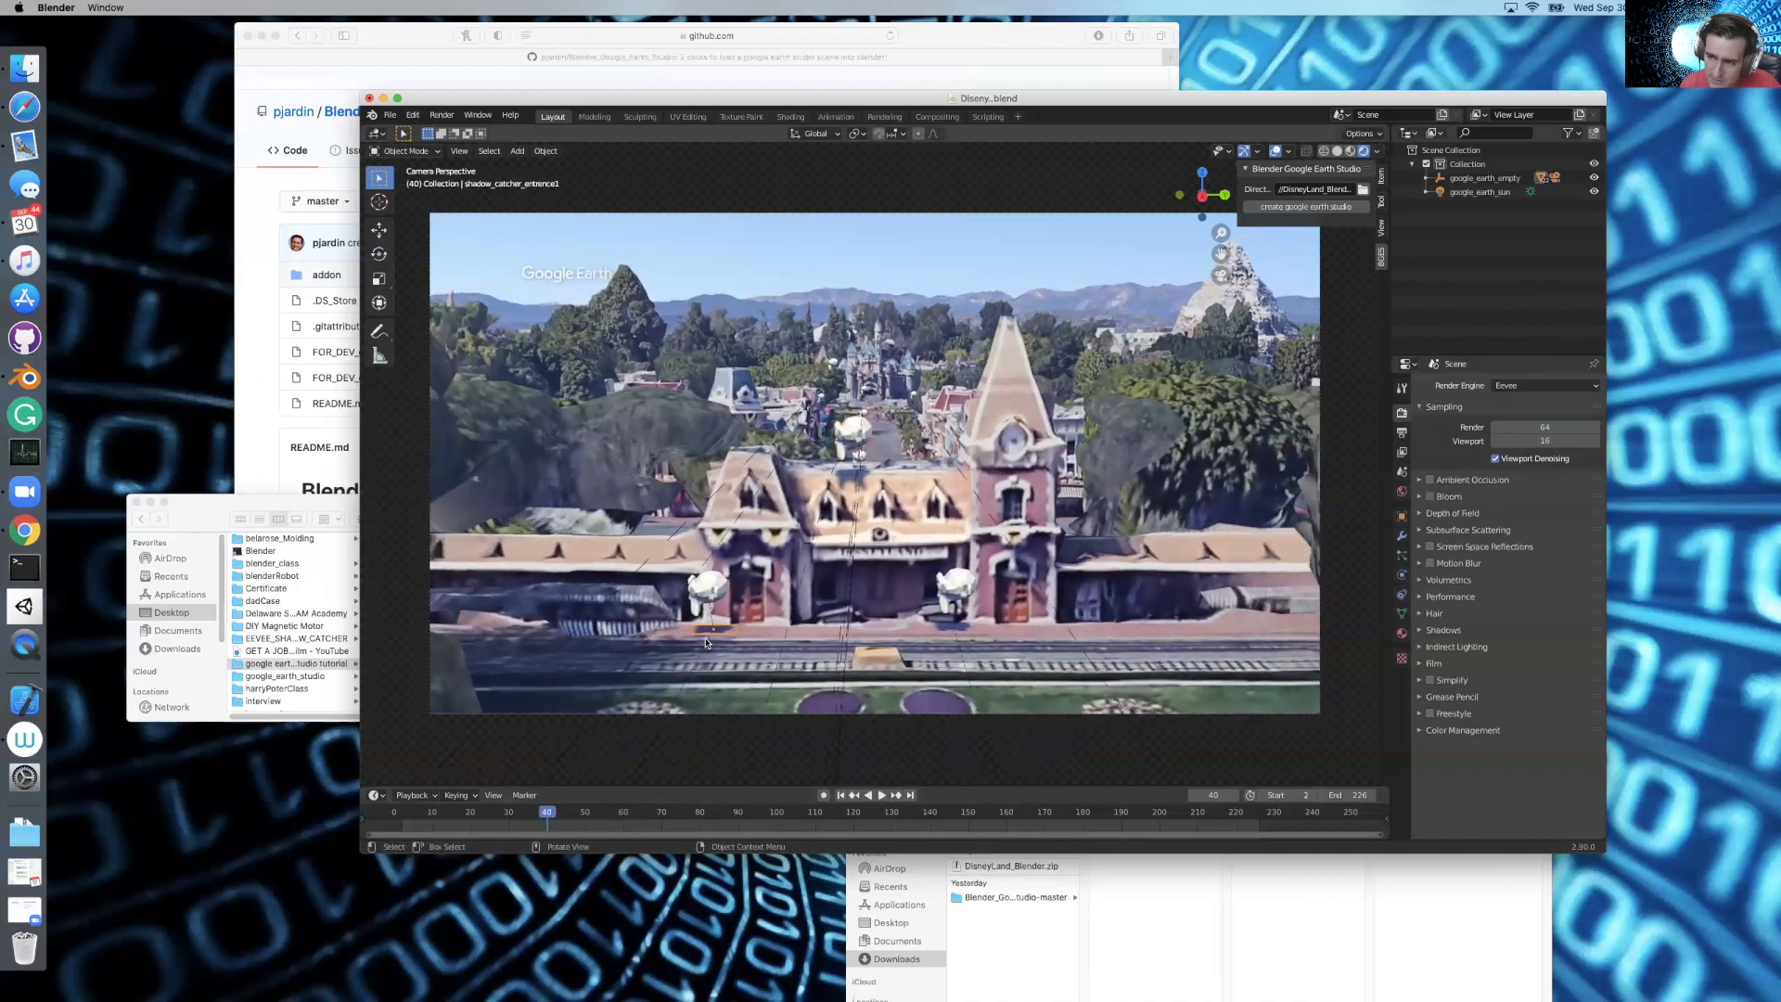
{"action": "key", "text": "Tab"}
{"action": "key", "text": "s"}
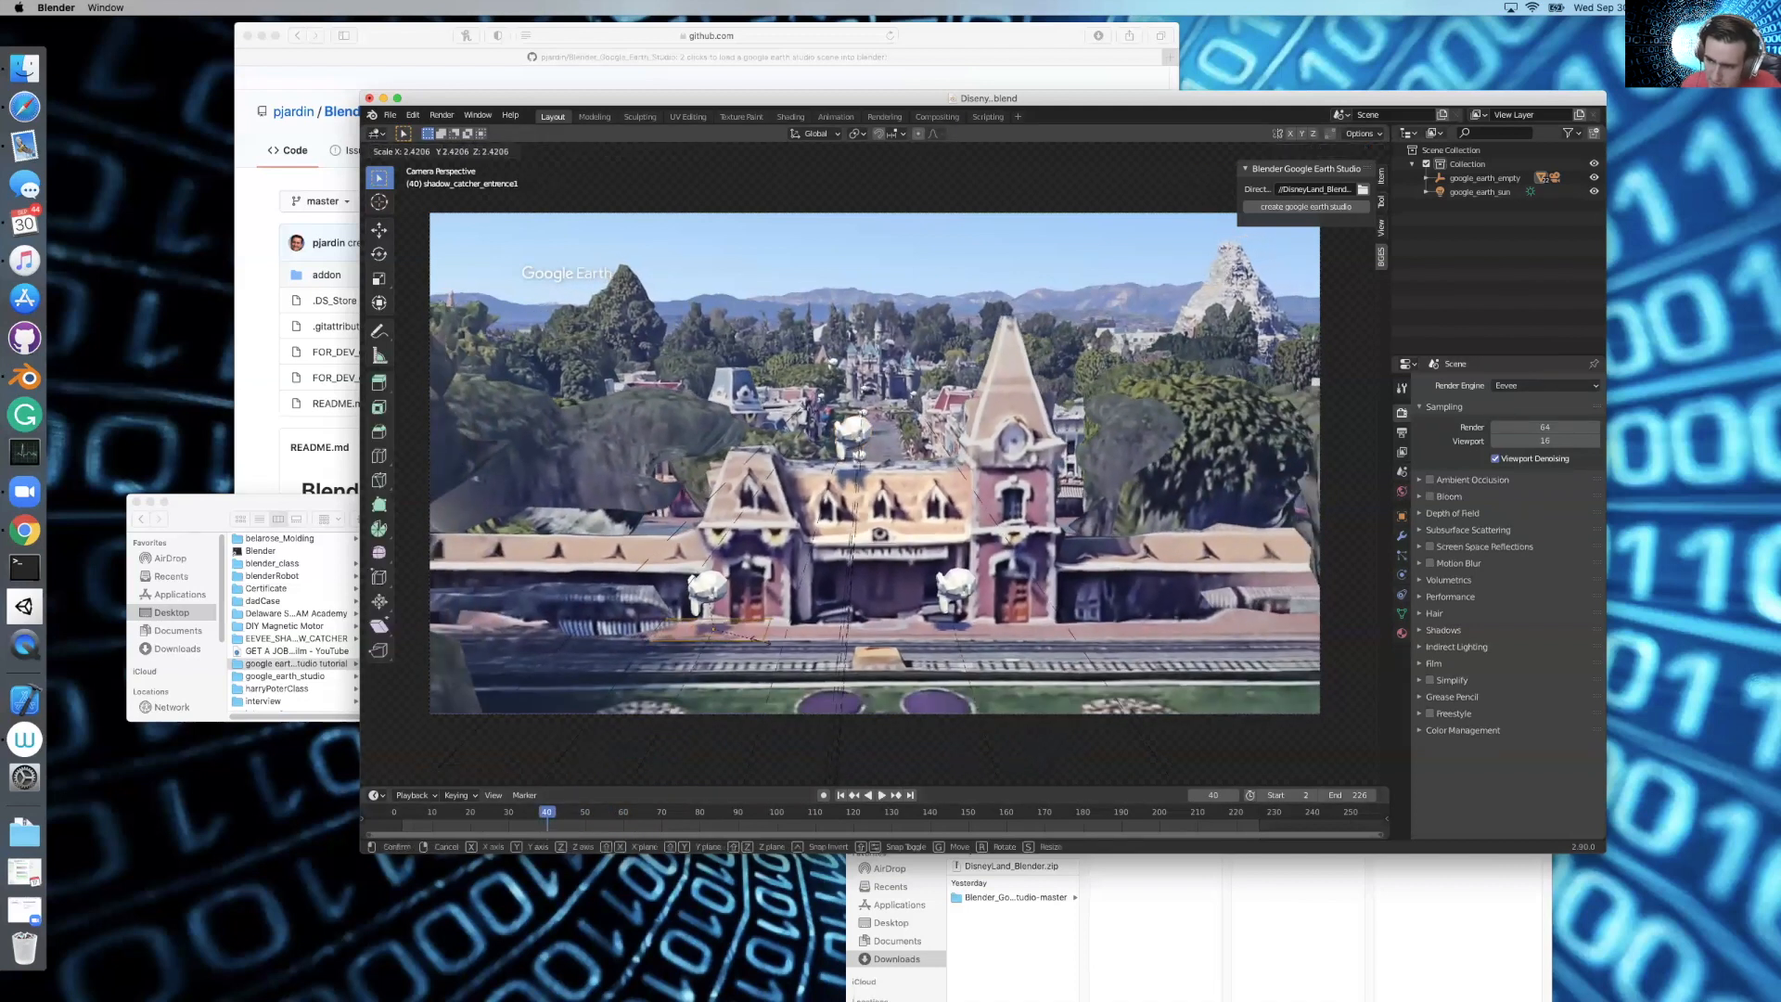
{"action": "left_click", "coordinate": [760, 639]}
{"action": "key", "text": "Tab"}
Open the mesh of shadow_catcher_entrance2 in Edit Mode and return to Object Mode
{"action": "left_click", "coordinate": [945, 628]}
{"action": "key", "text": "Tab"}
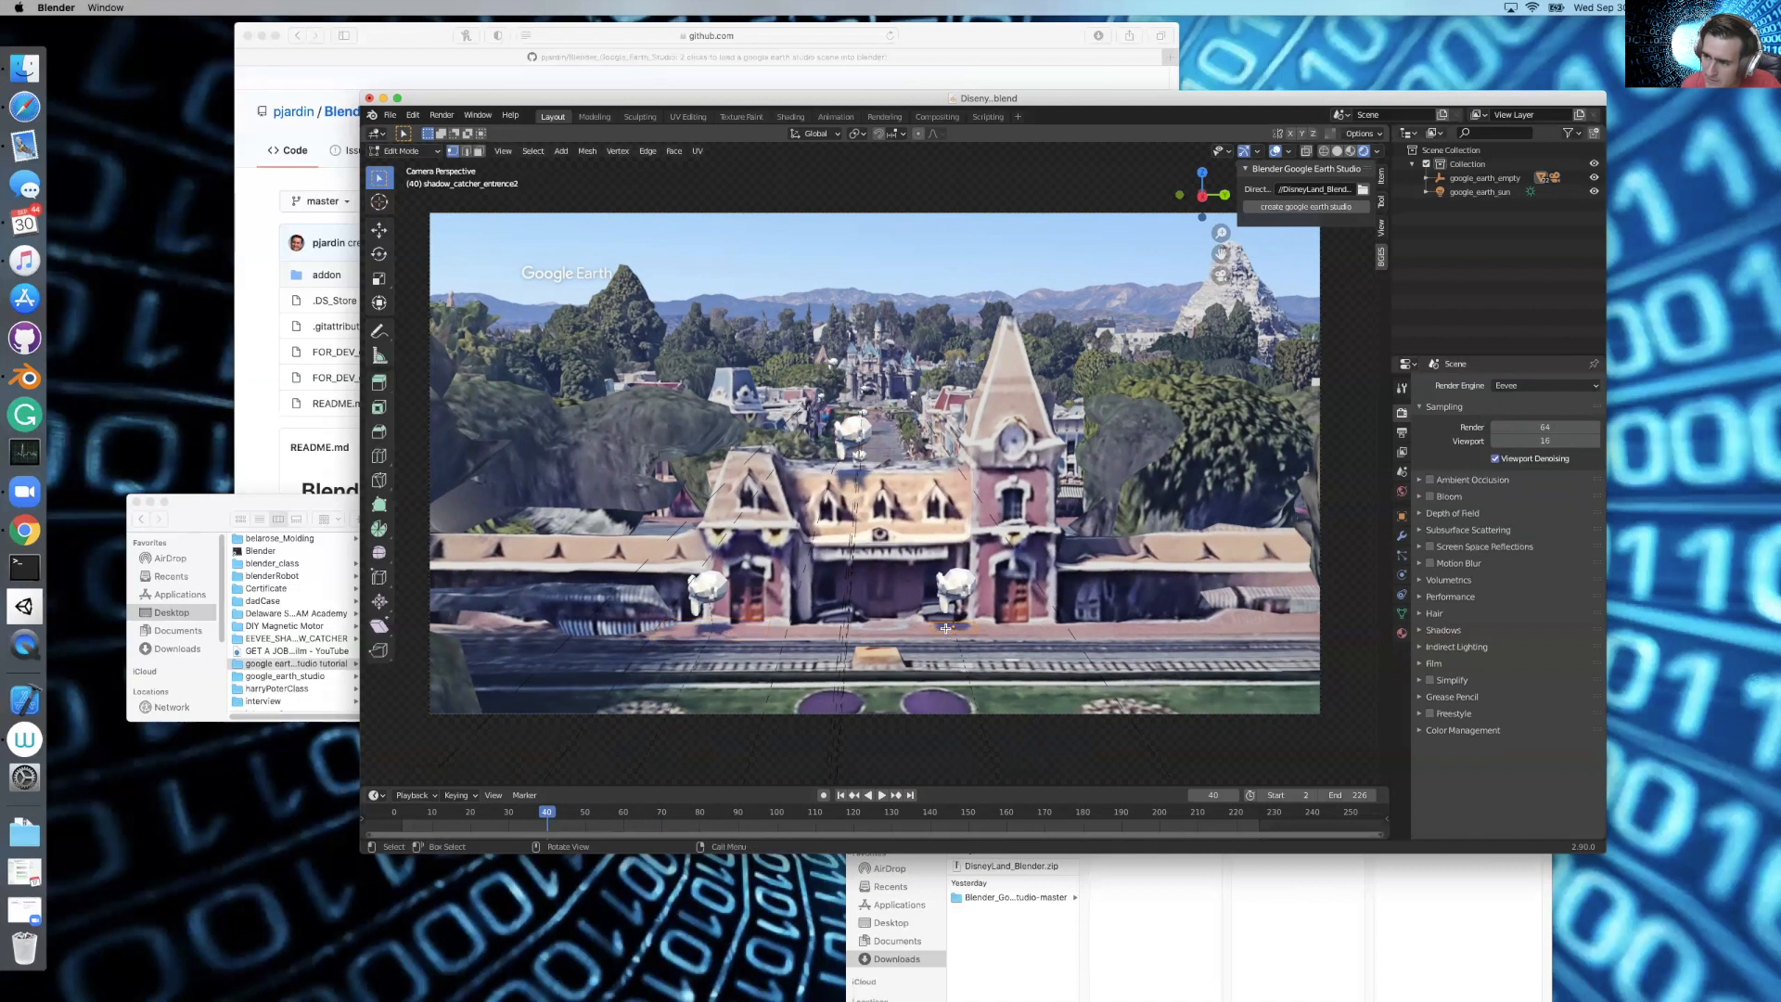
{"action": "key", "text": "Tab"}
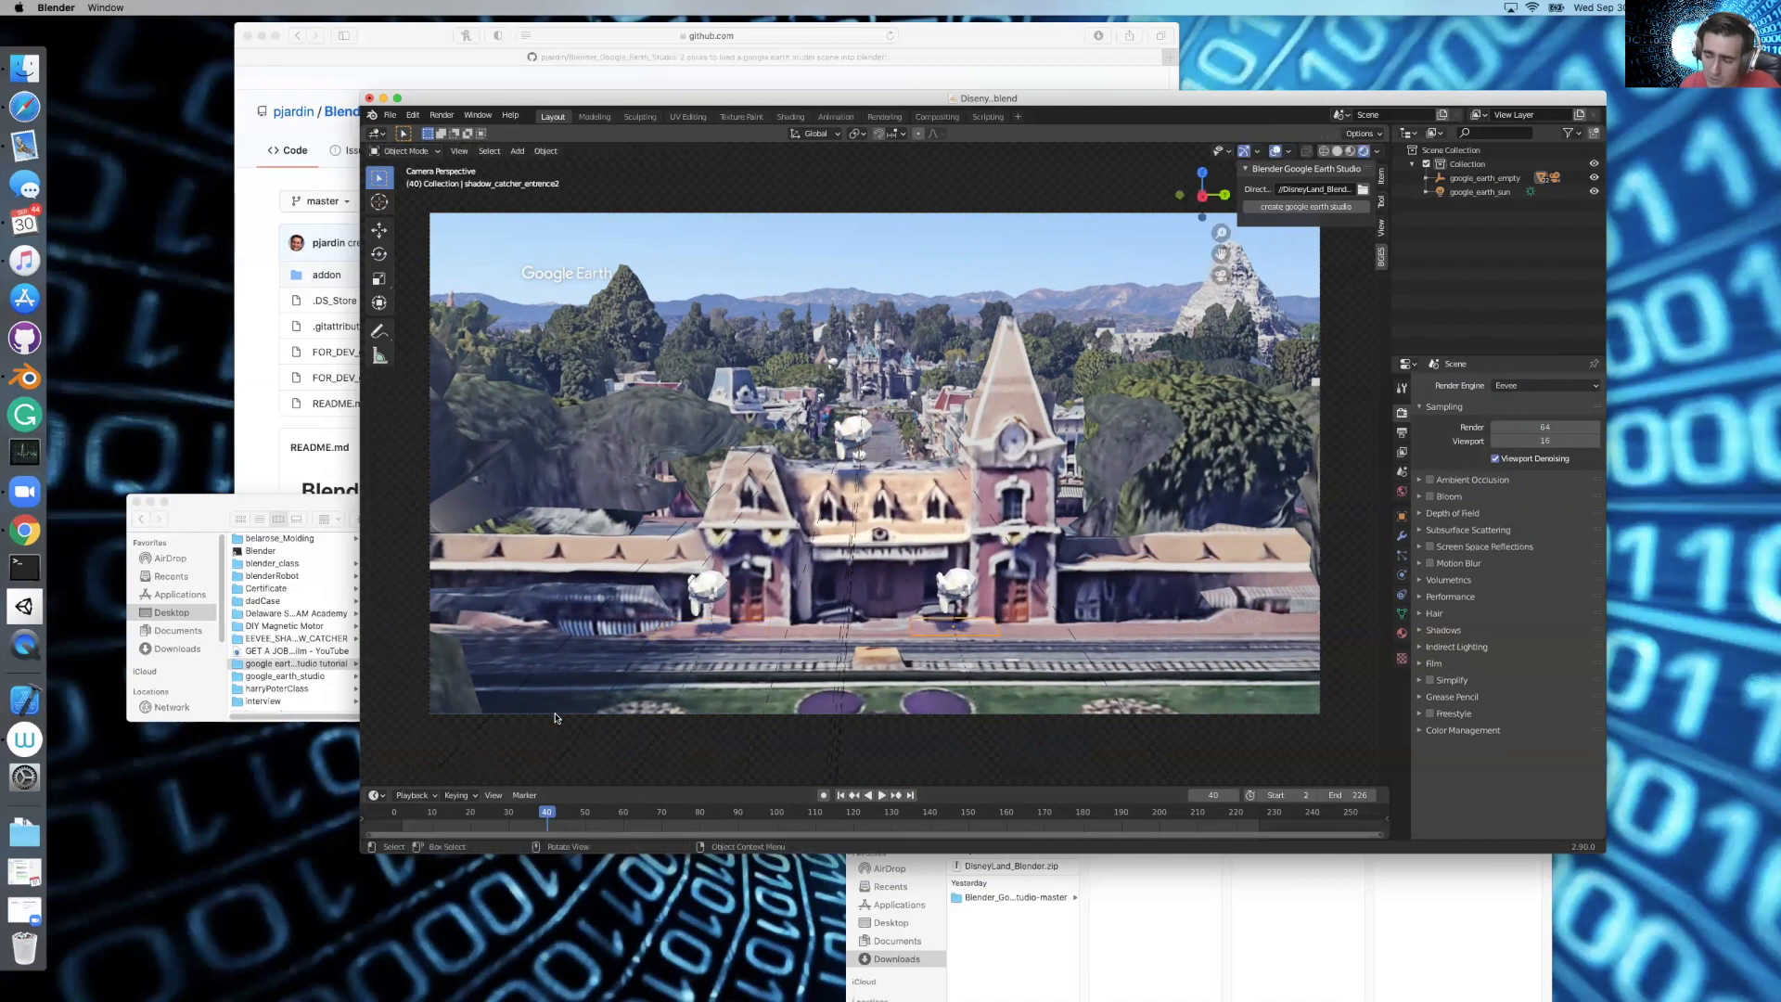
Move the mesh of shadow_catcher_entrance1 about 0.49 m along the X axis in Edit Mode
{"action": "left_click", "coordinate": [721, 585]}
{"action": "left_click", "coordinate": [701, 631]}
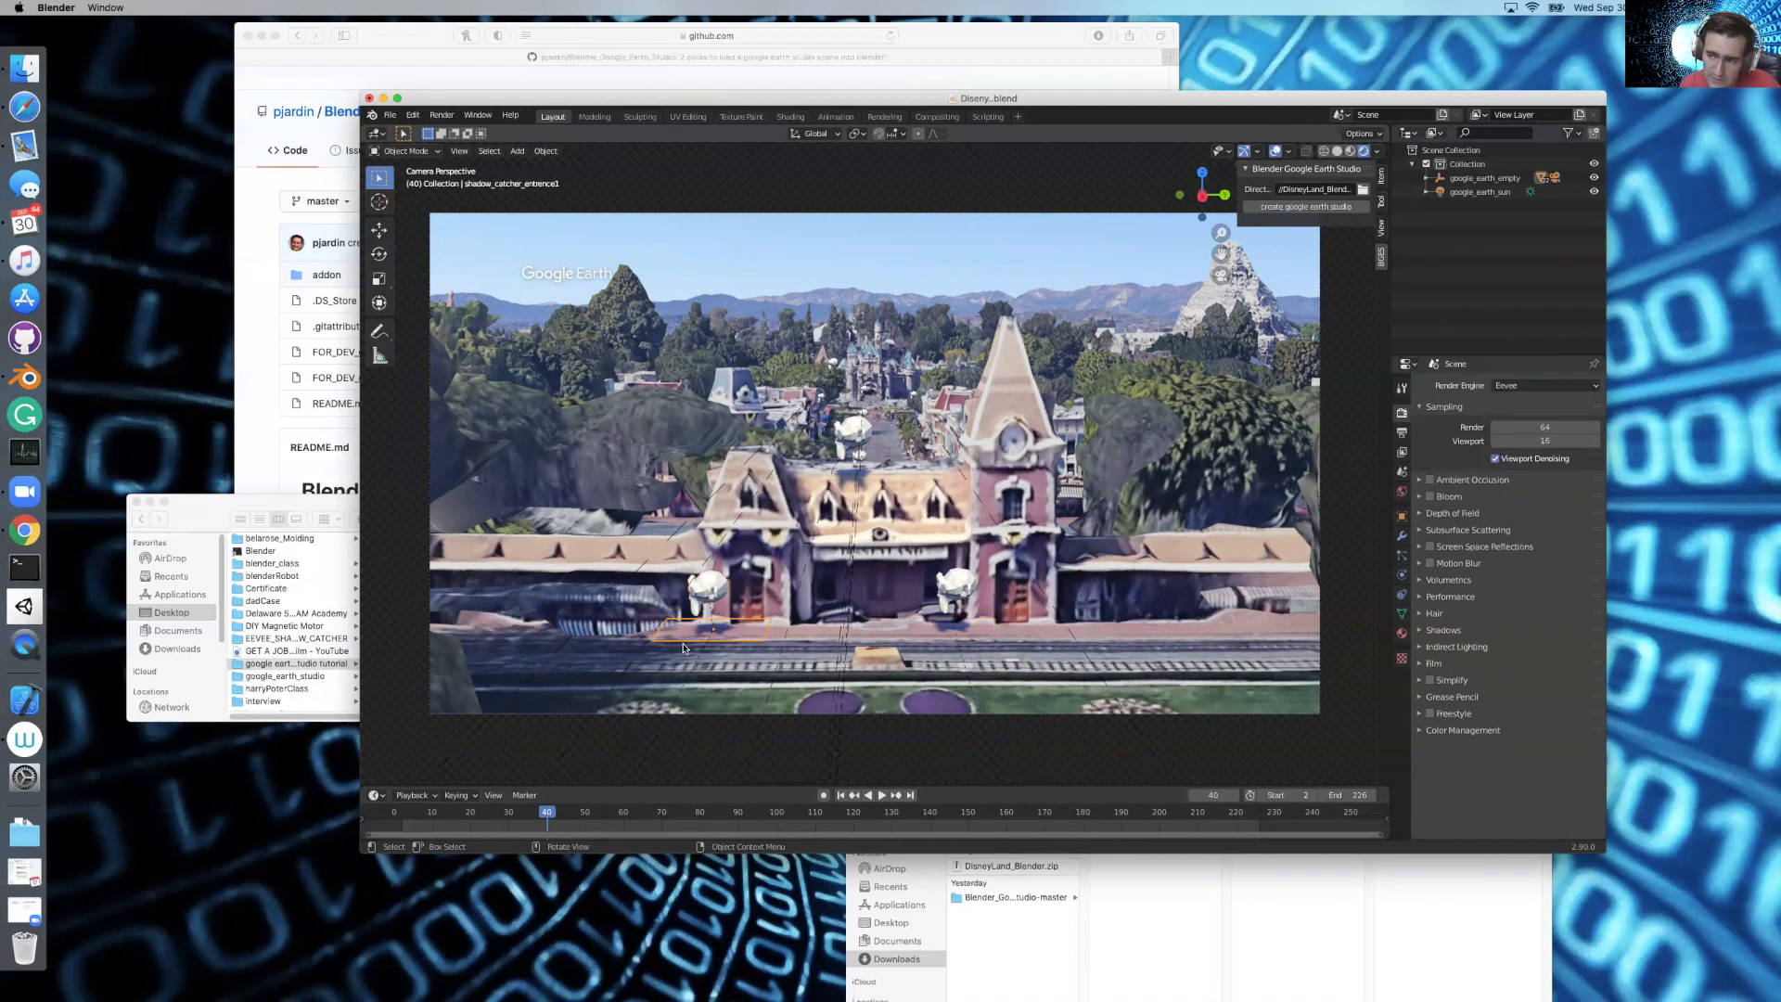
{"action": "key", "text": "Tab"}
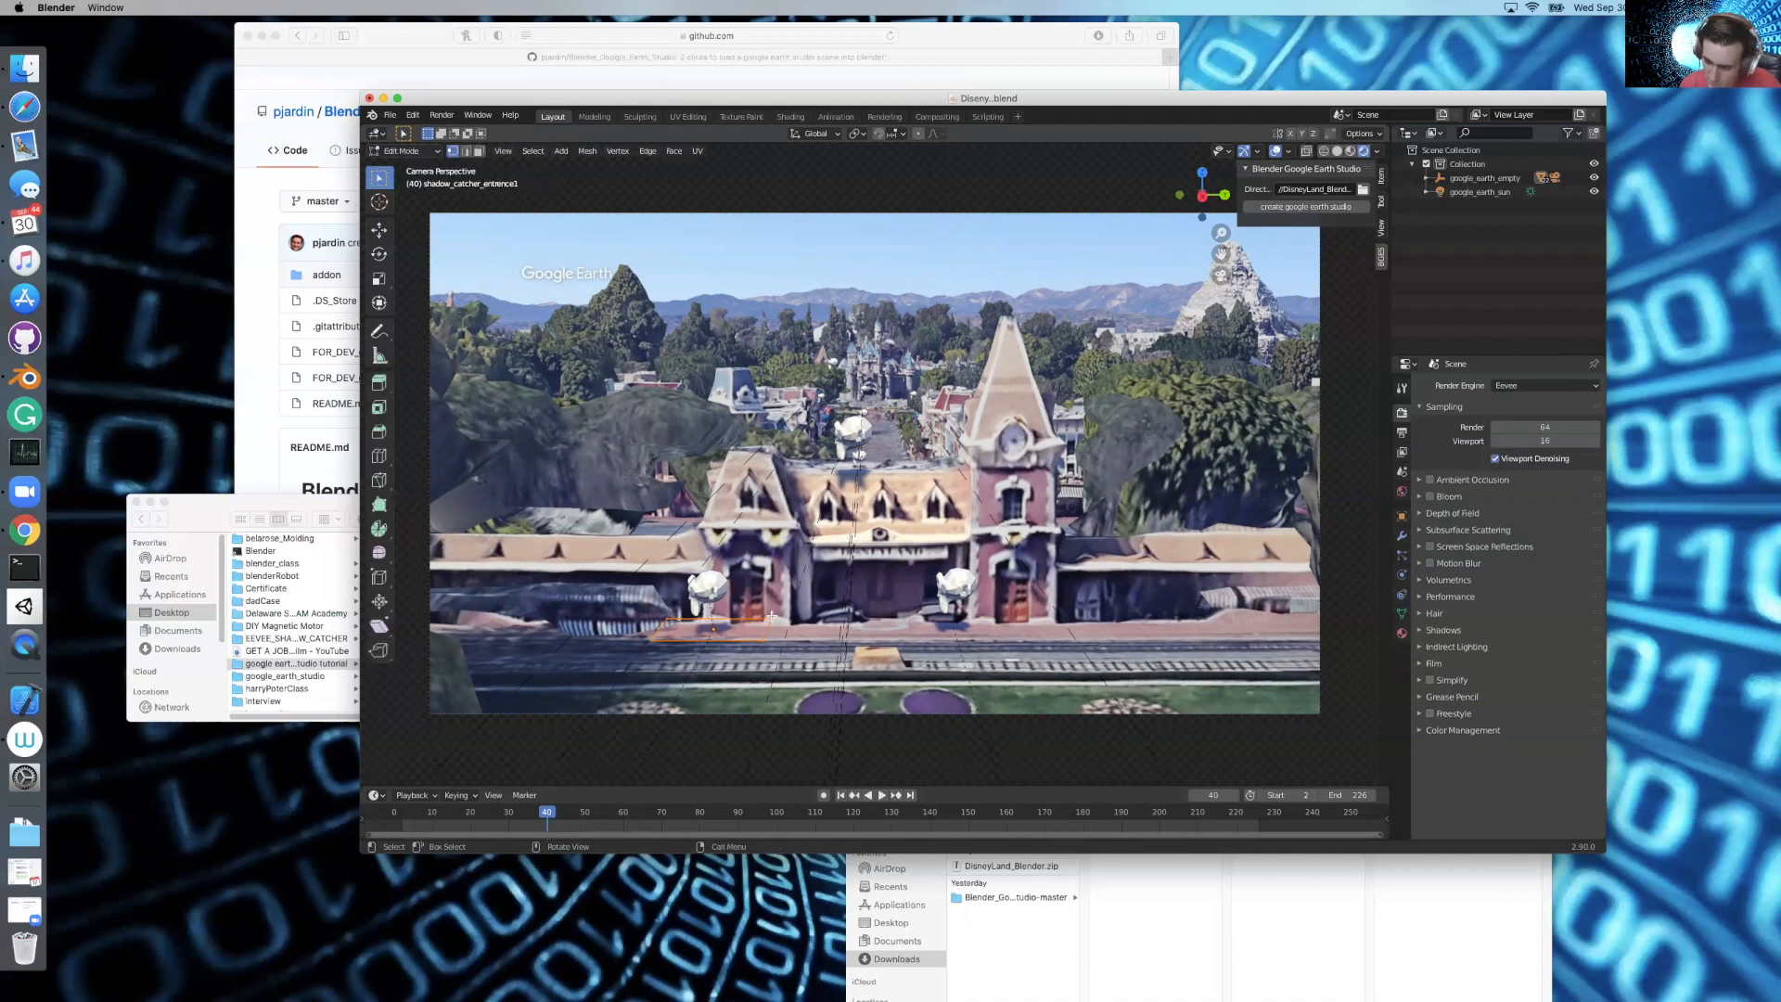
{"action": "key", "text": "g"}
{"action": "key", "text": "x"}
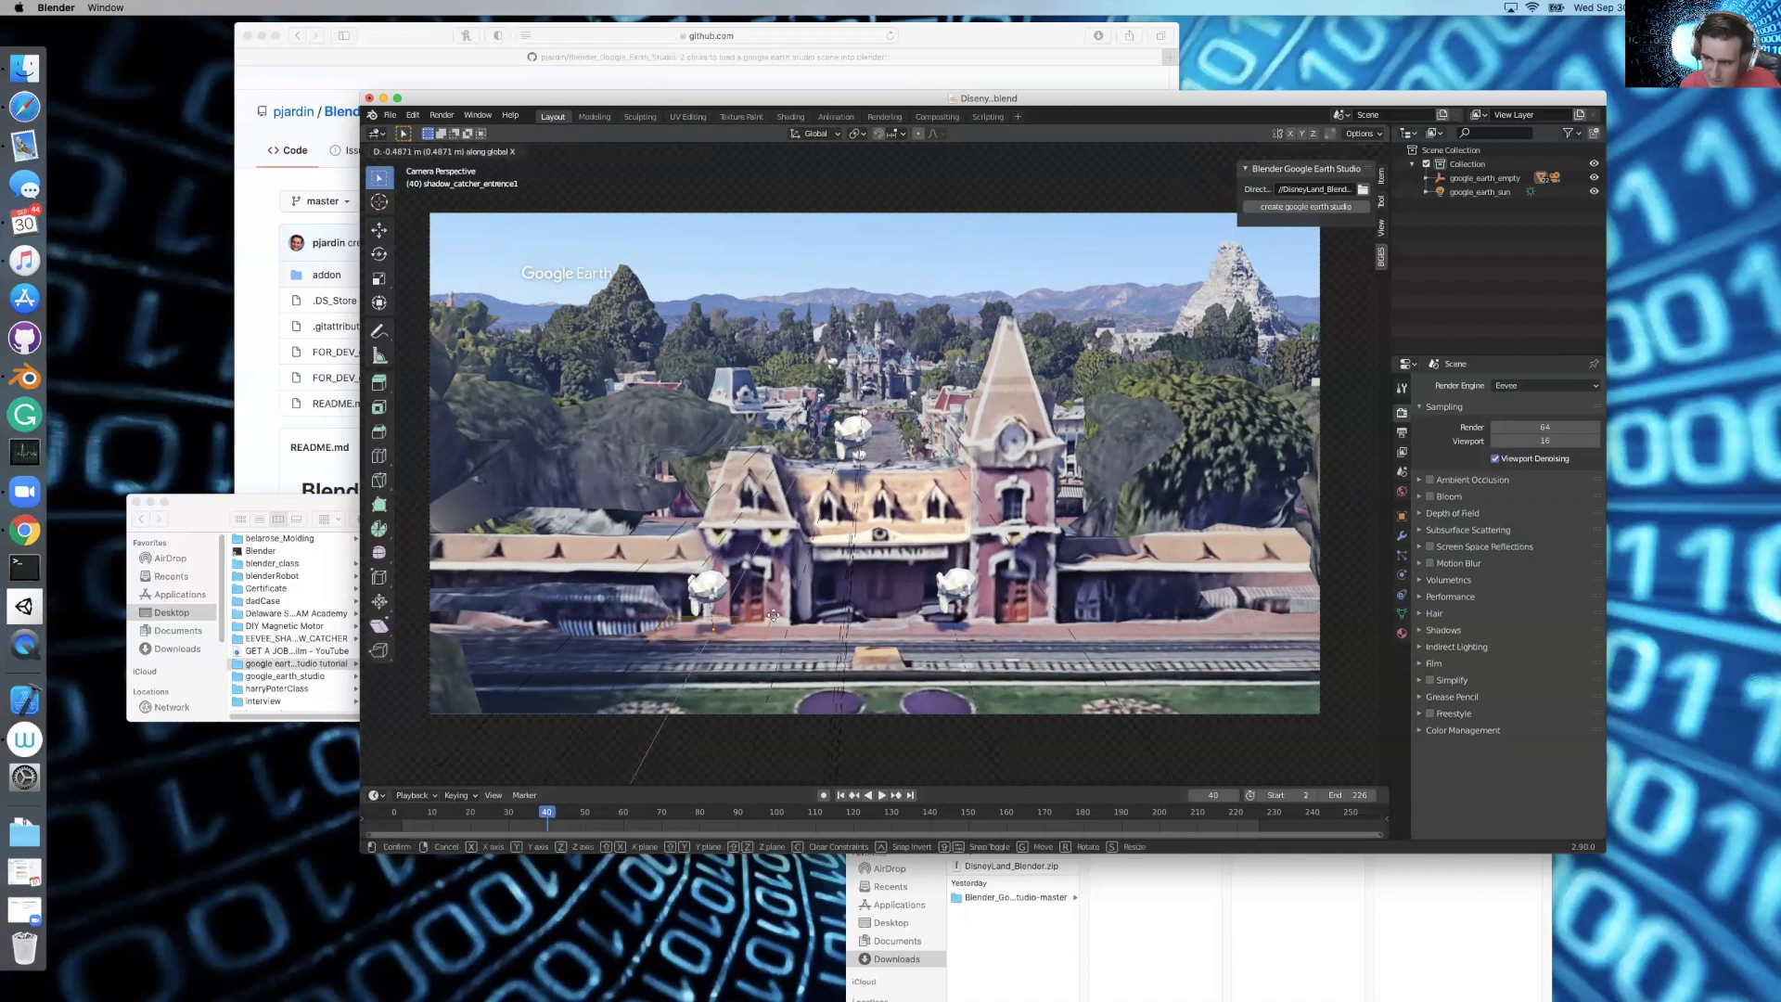
{"action": "left_click", "coordinate": [773, 614]}
{"action": "key", "text": "Tab"}
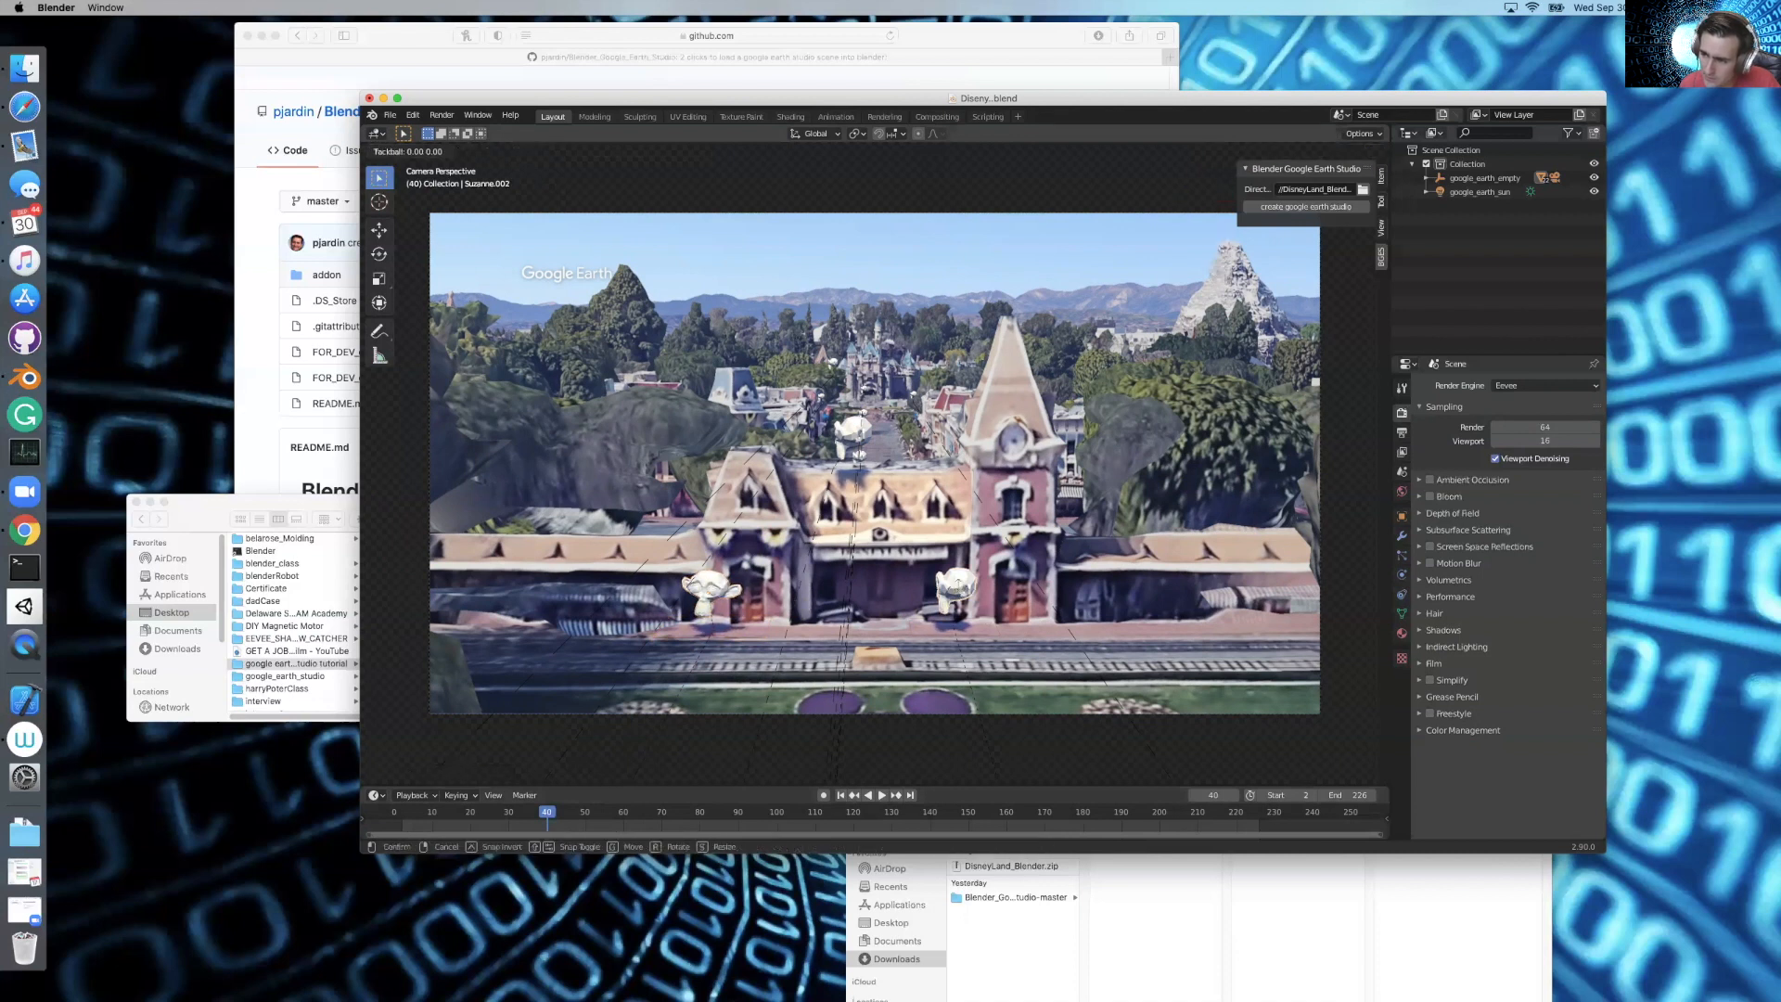
Play the fly-through from its beginning to check the objects at the station entrance, returning to frame 2
{"action": "key", "text": "shift+Left"}
{"action": "key", "text": "space"}
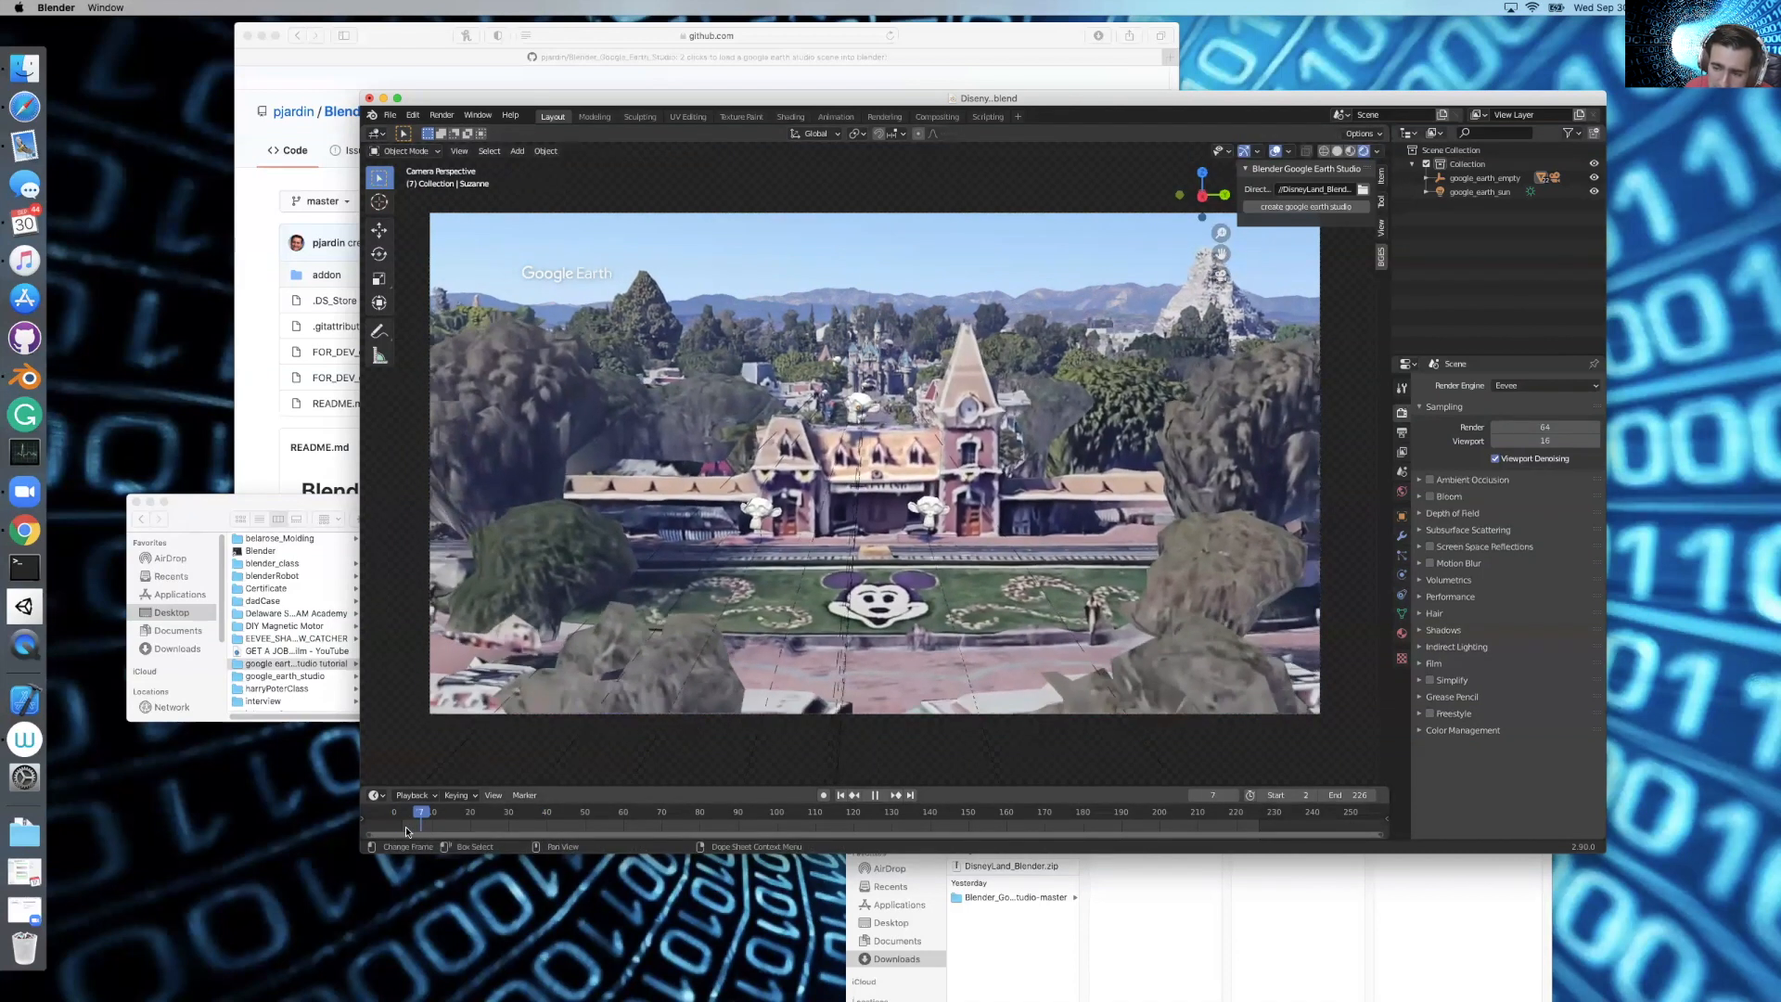
{"action": "left_click", "coordinate": [401, 832]}
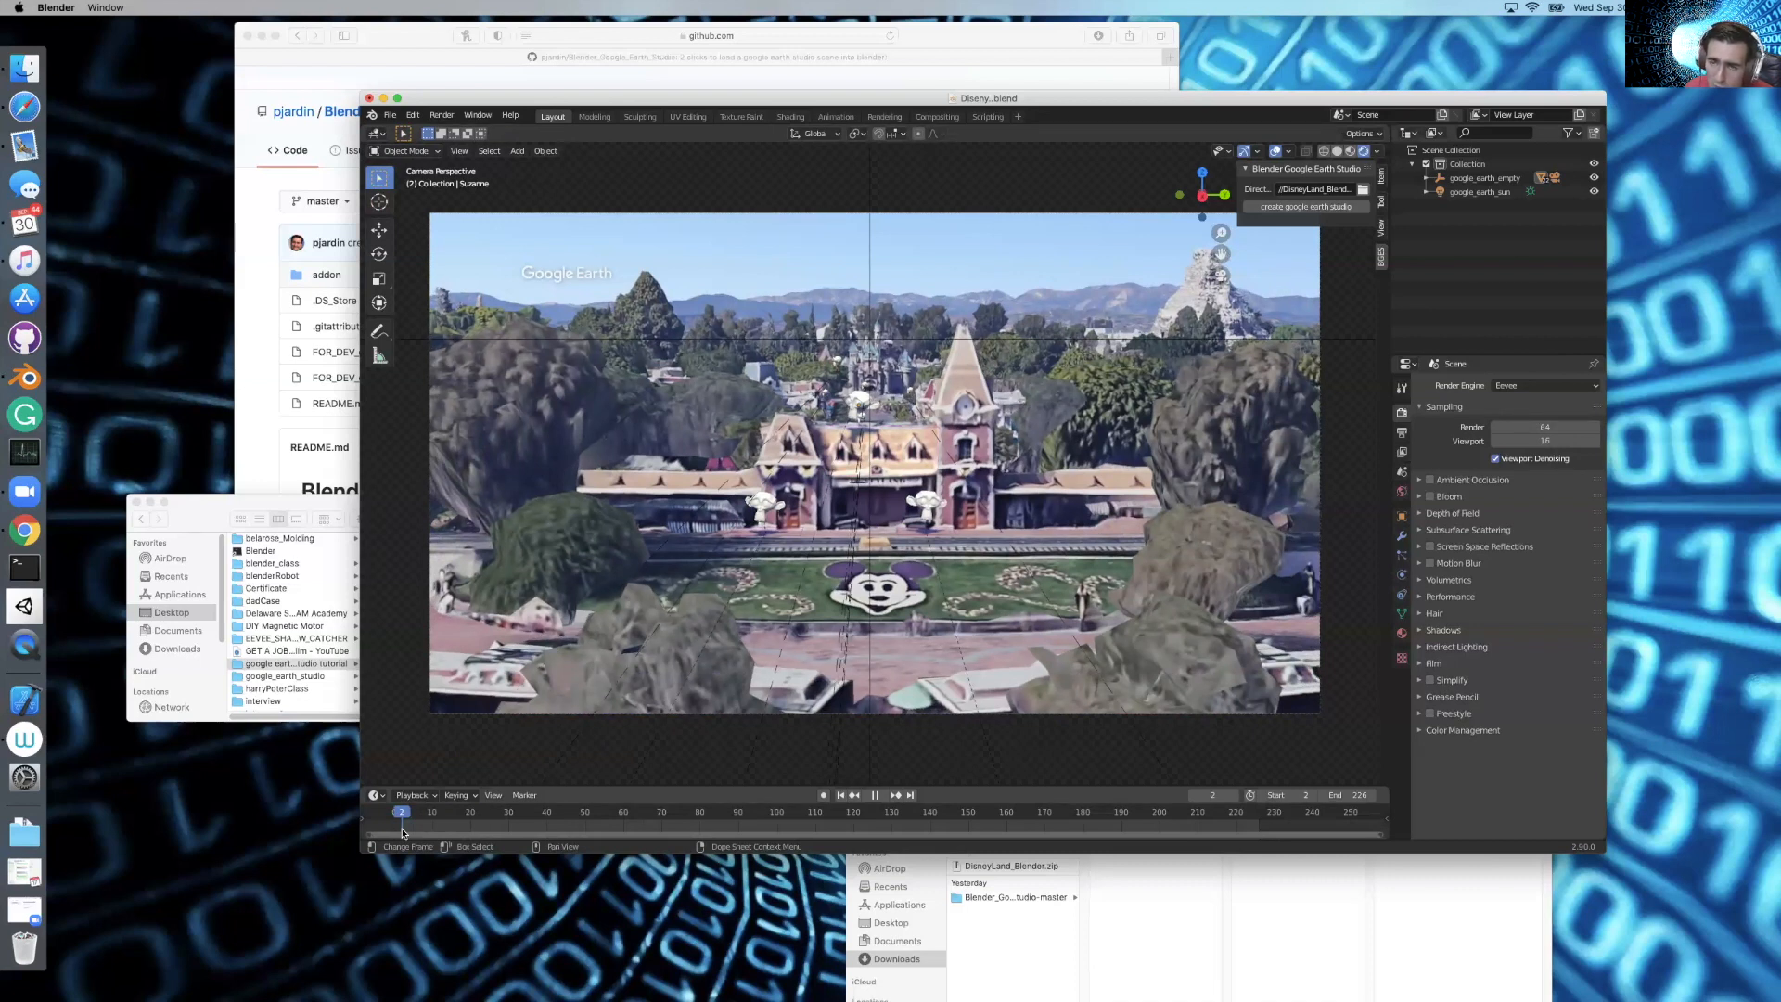
Go to frame 81 and scale up the mesh of shadow_catcher_mainStreet1 about 4.2 times in Edit Mode
{"action": "left_click_drag", "start_coordinate": [401, 832], "coordinate": [704, 813]}
{"action": "left_click", "coordinate": [845, 661]}
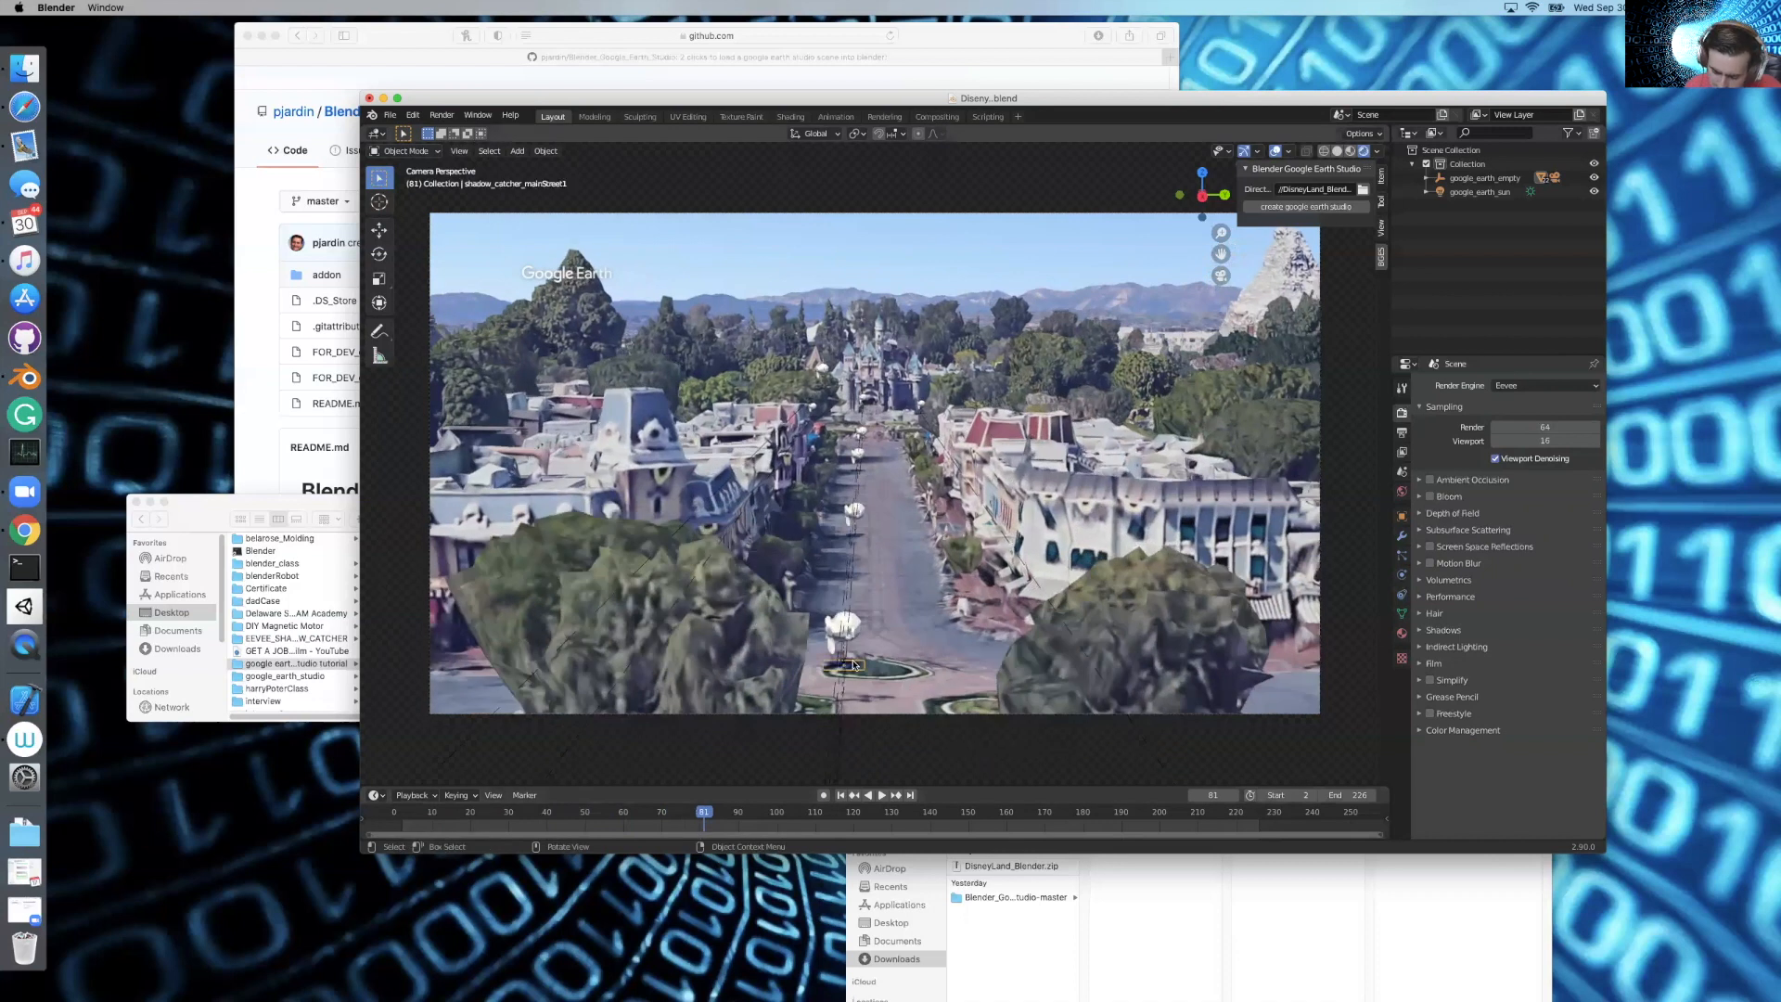
{"action": "key", "text": "Tab"}
{"action": "key", "text": "s"}
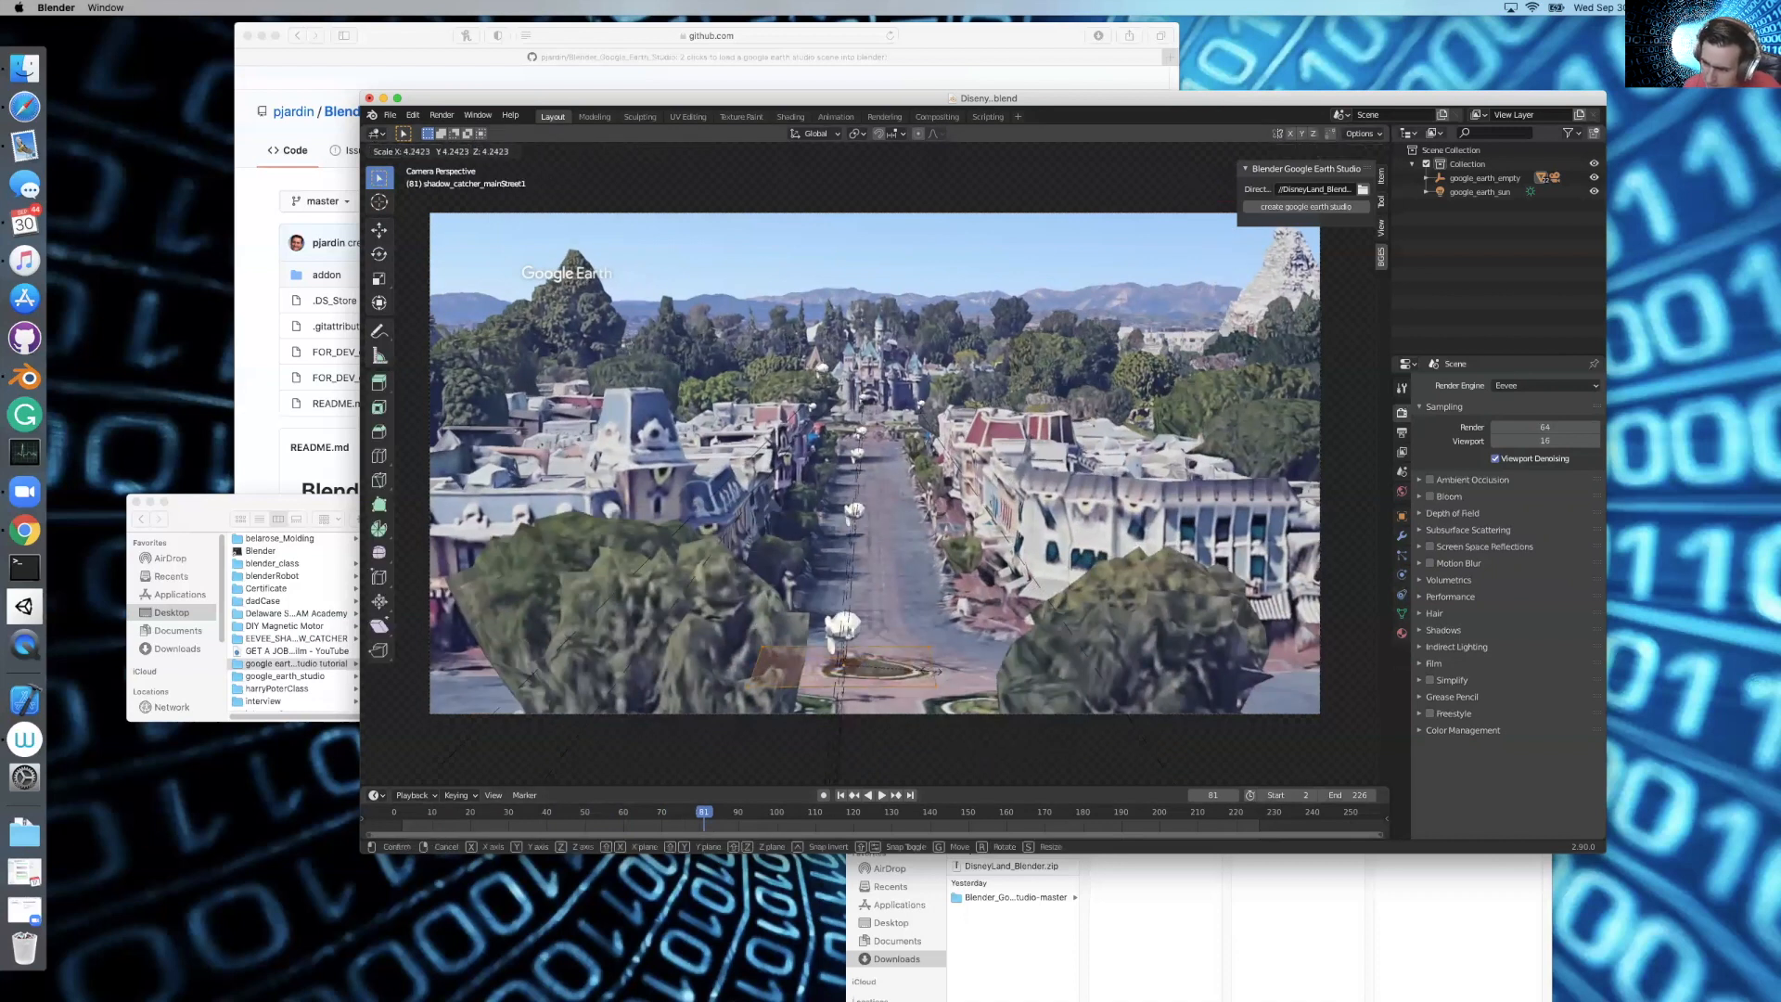
{"action": "left_click", "coordinate": [930, 669]}
{"action": "key", "text": "Tab"}
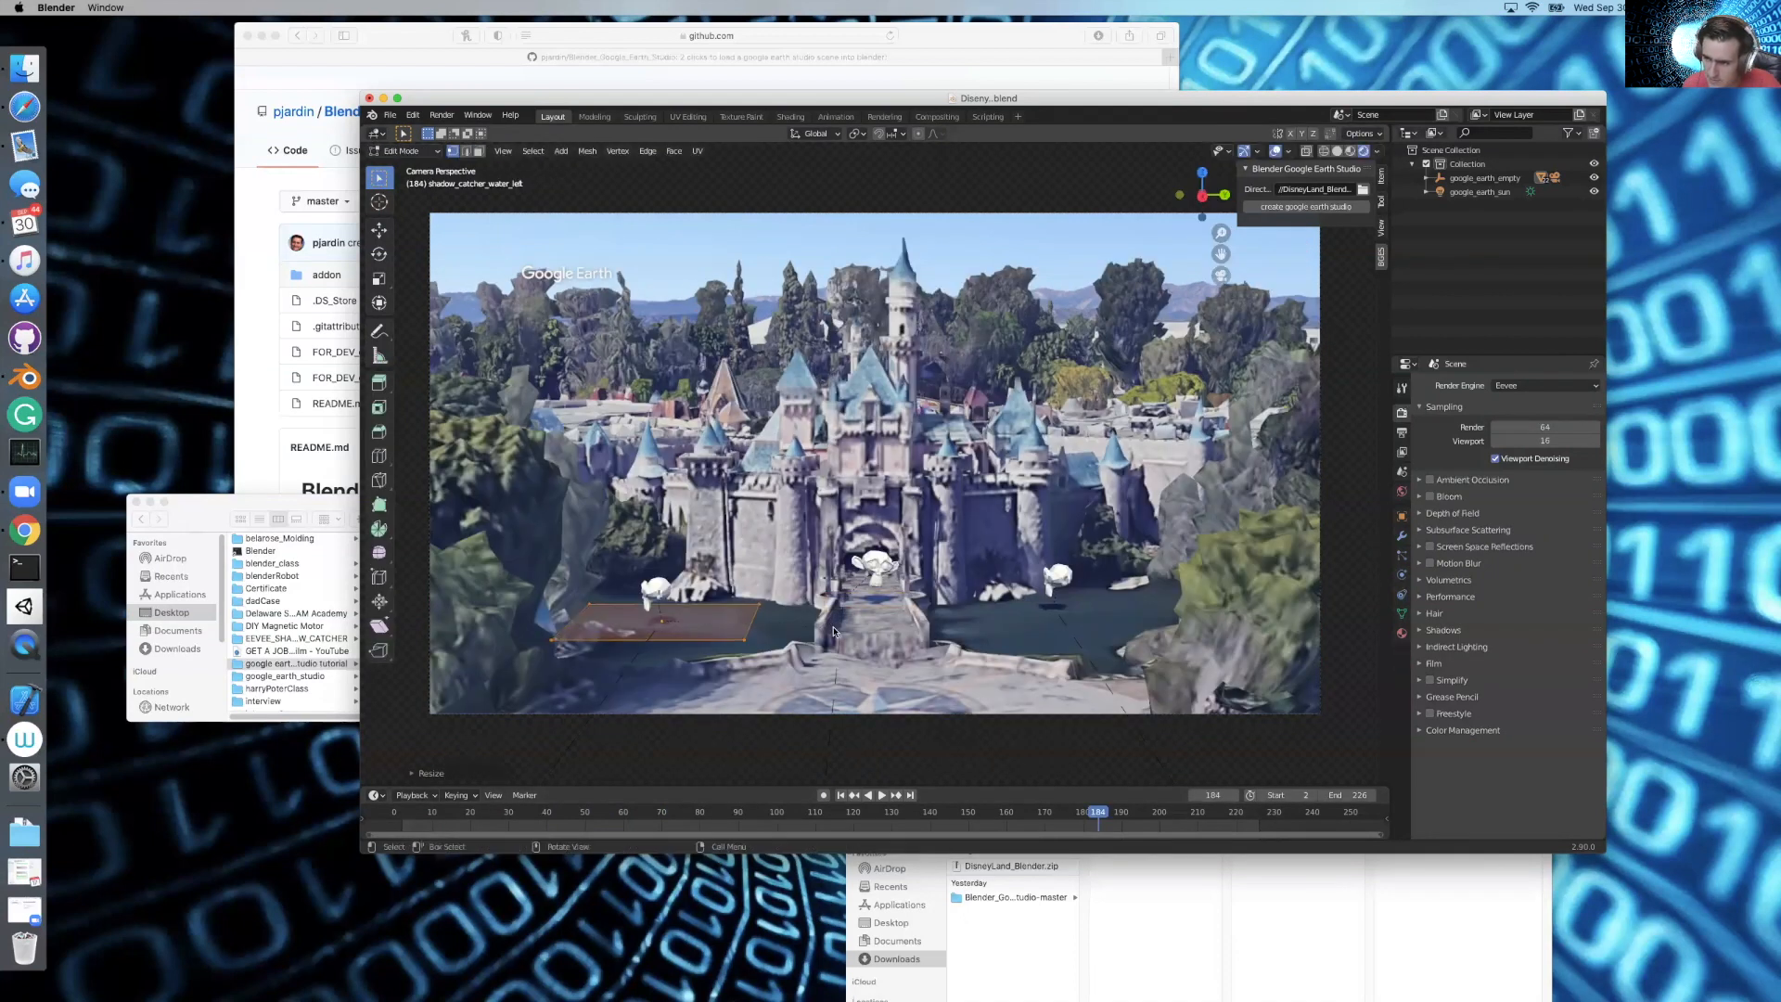
Scale up the mesh of shadow_catcher_water_right in Edit Mode over the moat to the right of the castle bridge
{"action": "key", "text": "Tab"}
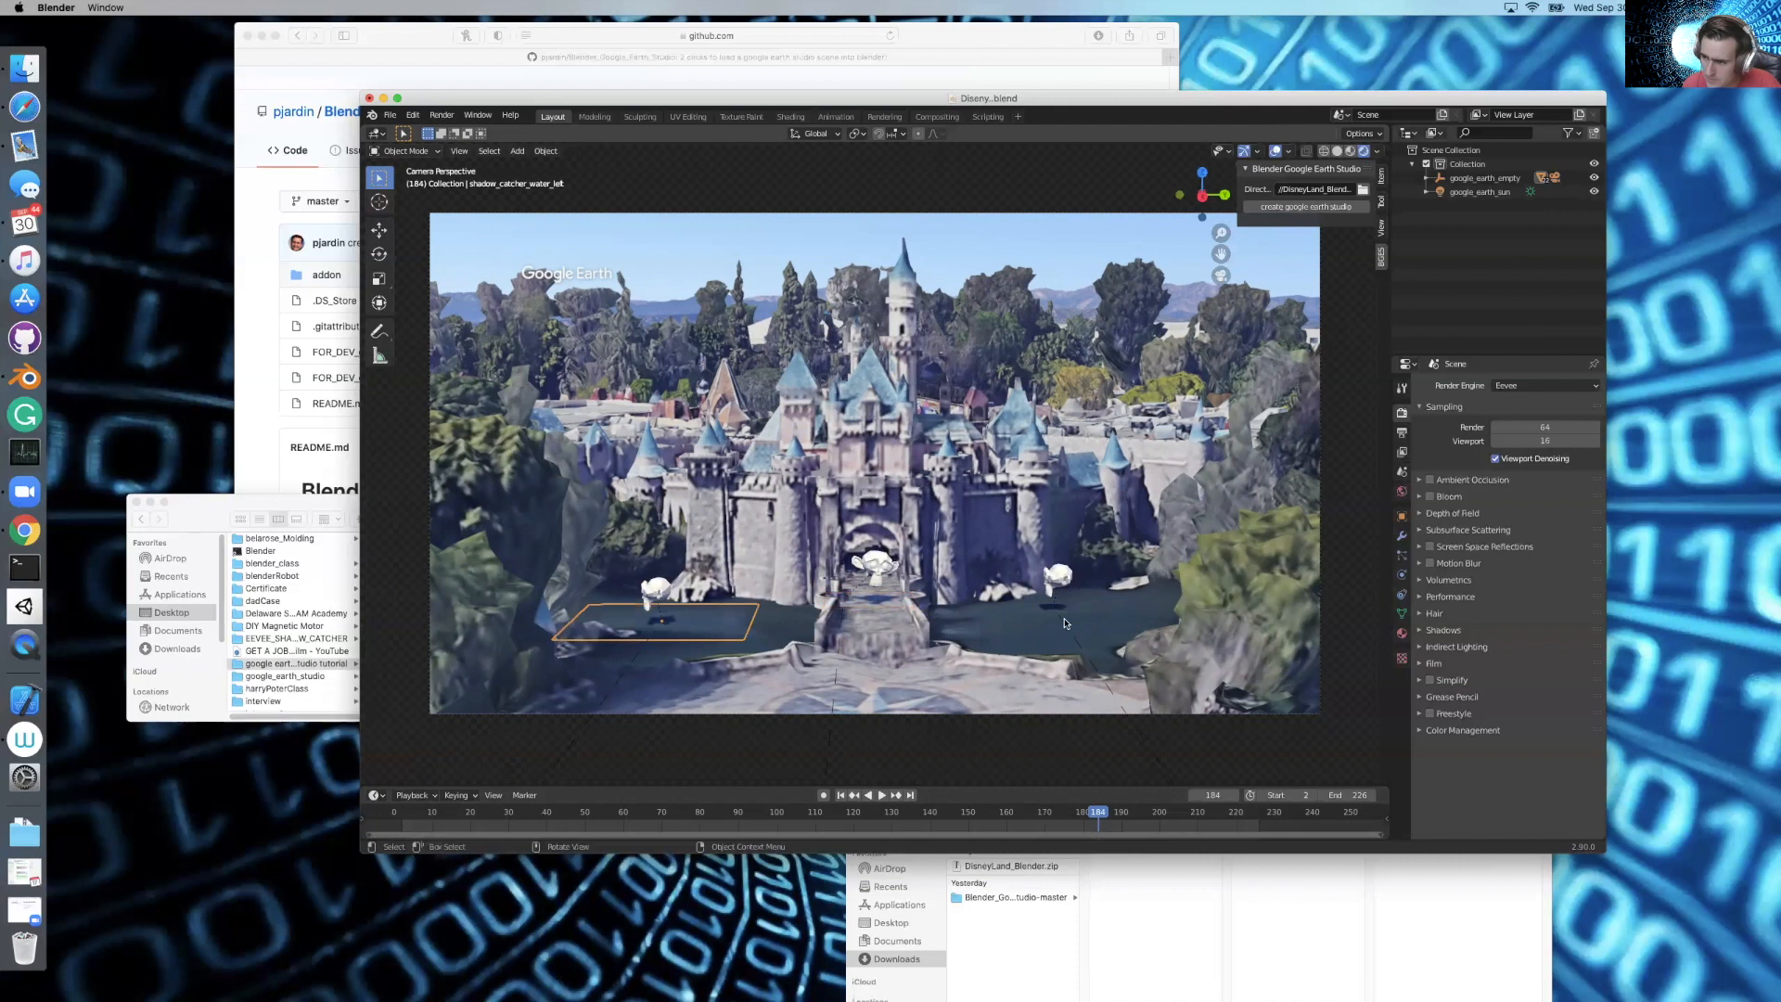
{"action": "left_click", "coordinate": [1054, 609]}
{"action": "key", "text": "Tab"}
{"action": "key", "text": "s"}
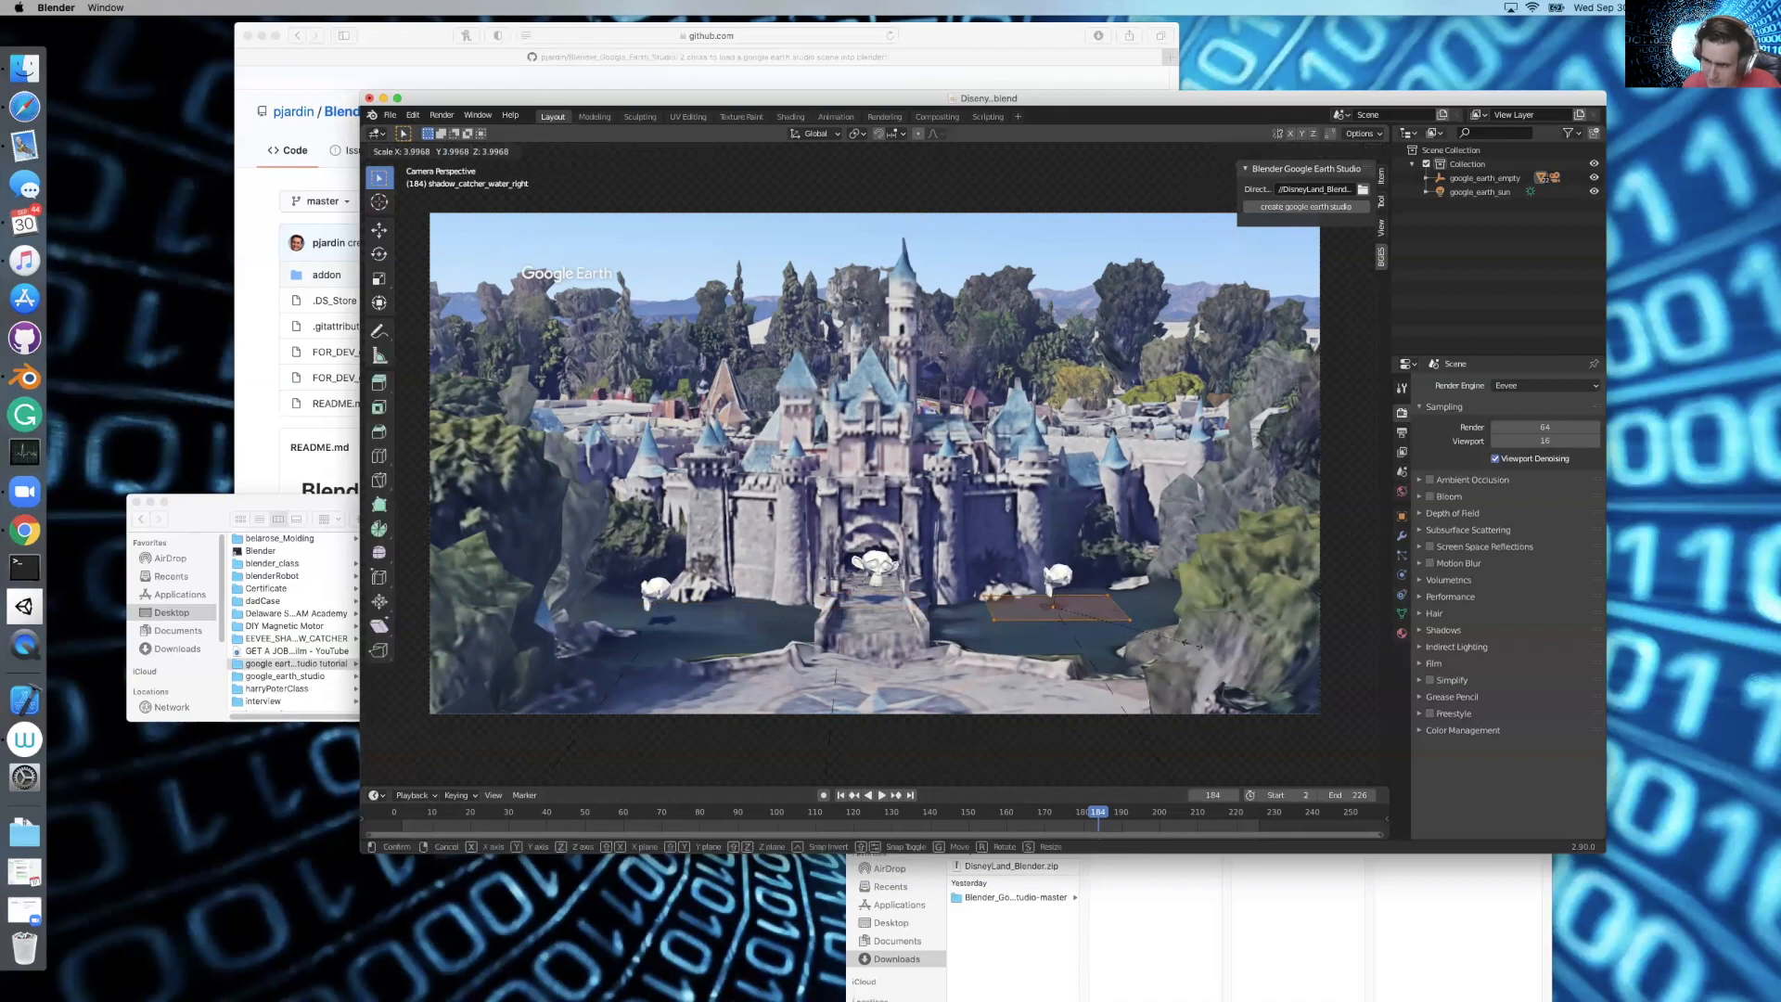
{"action": "left_click", "coordinate": [1227, 648]}
{"action": "key", "text": "Tab"}
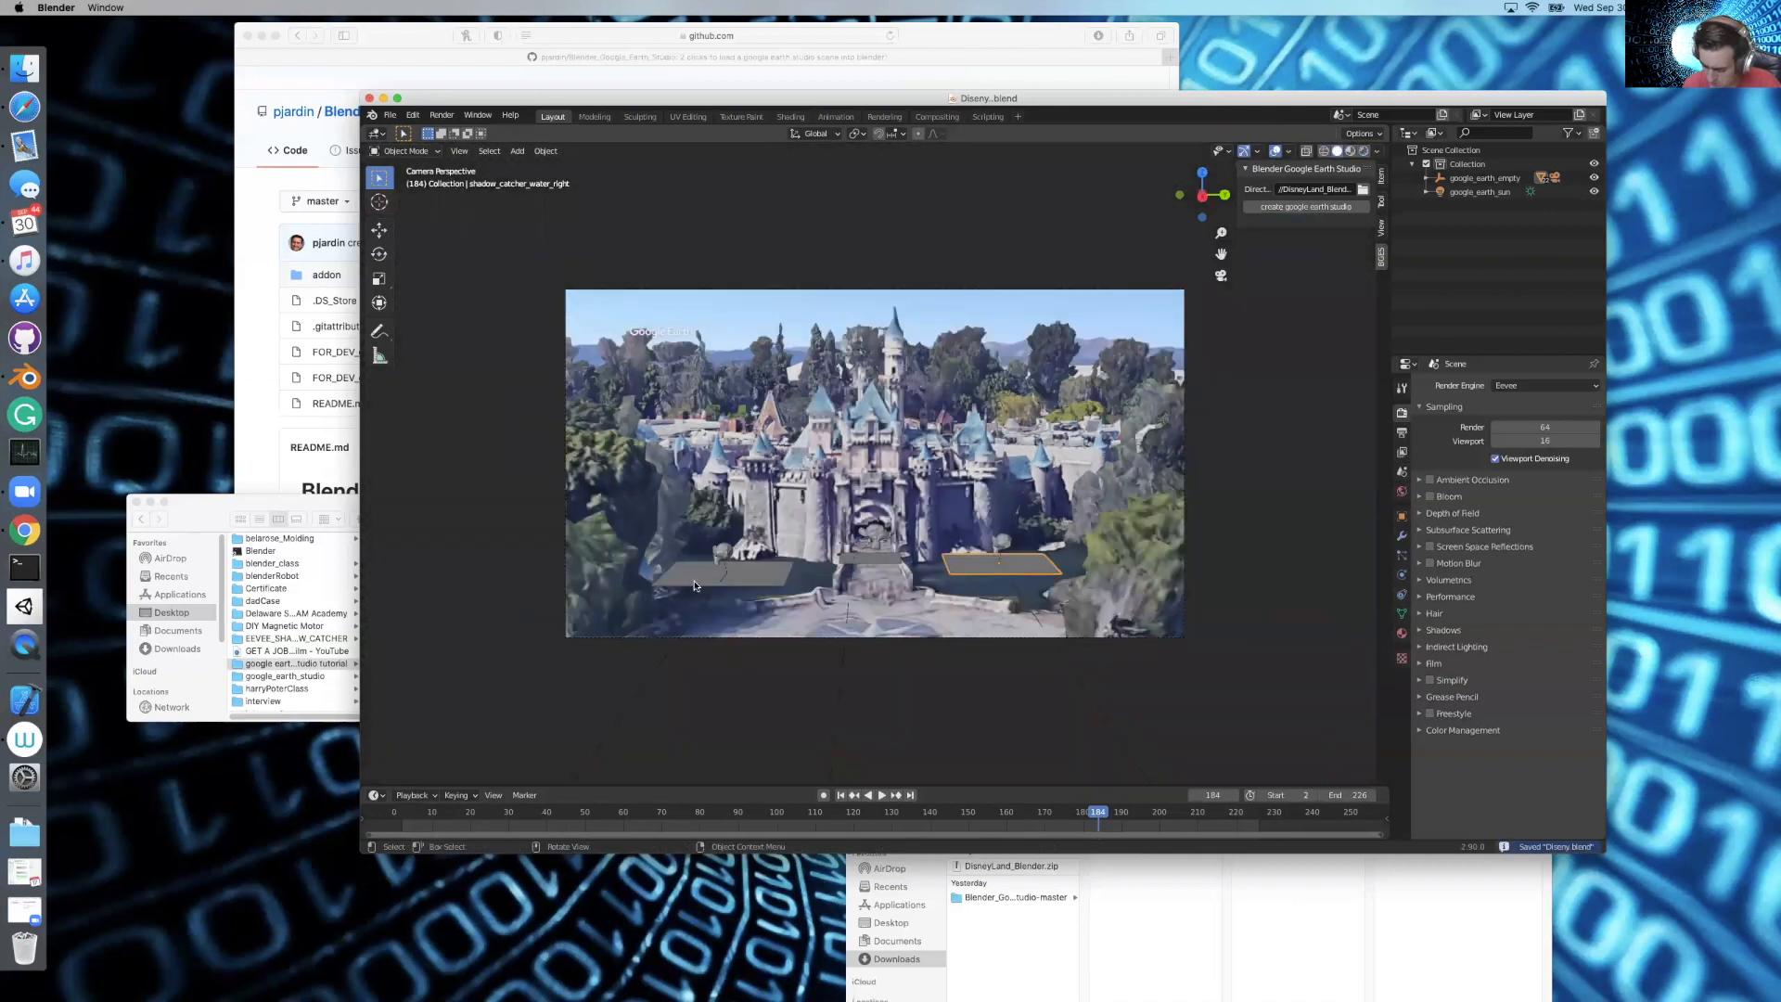
Examine the layout of the monkey heads and shadow catcher planes from outside the camera view
{"action": "left_click_drag", "start_coordinate": [1188, 183], "coordinate": [502, 602]}
{"action": "scroll", "coordinate": [505, 601], "scroll_direction": "down", "scroll_amount": 15}
{"action": "key", "text": "b"}
{"action": "left_click_drag", "start_coordinate": [442, 417], "coordinate": [677, 588]}
{"action": "scroll", "coordinate": [545, 537], "scroll_direction": "up", "scroll_amount": 5}
{"action": "middle_click_drag", "start_coordinate": [477, 588], "coordinate": [593, 592]}
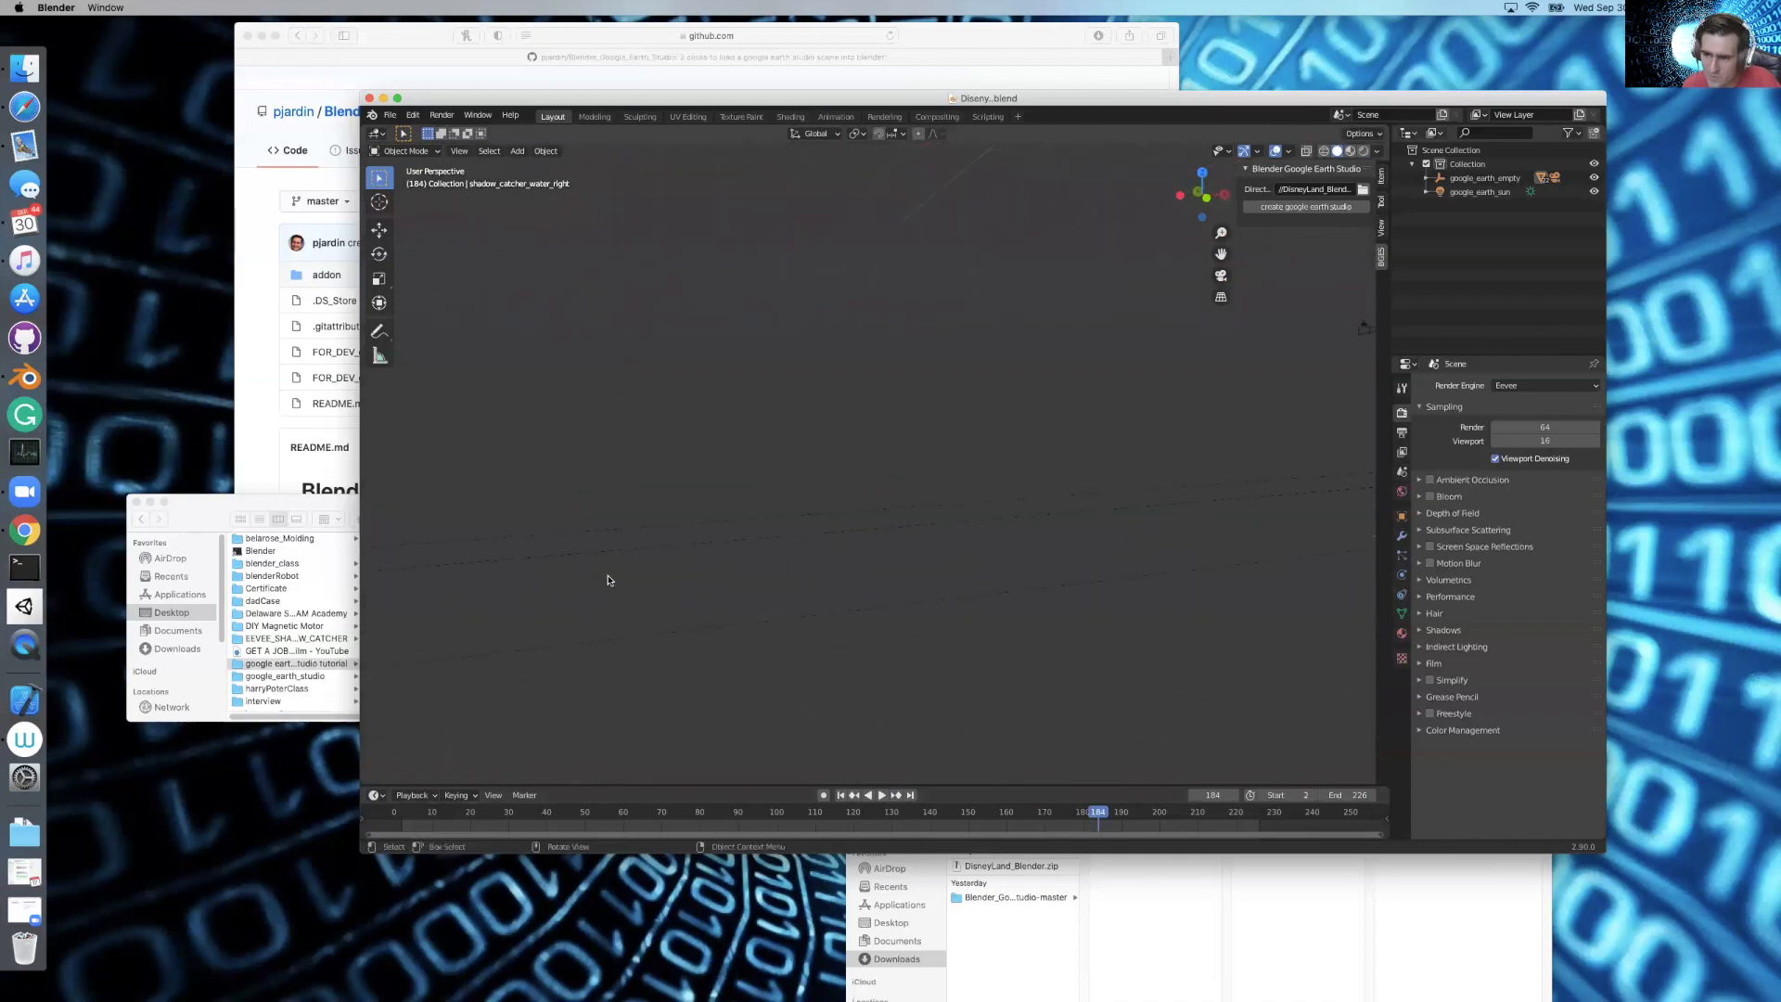
{"action": "scroll", "coordinate": [592, 590], "scroll_direction": "down", "scroll_amount": 10}
{"action": "key", "text": "shift+b"}
{"action": "left_click_drag", "start_coordinate": [560, 418], "coordinate": [741, 587]}
{"action": "middle_click_drag", "start_coordinate": [732, 584], "coordinate": [717, 538]}
{"action": "scroll", "coordinate": [818, 584], "scroll_direction": "down", "scroll_amount": 5}
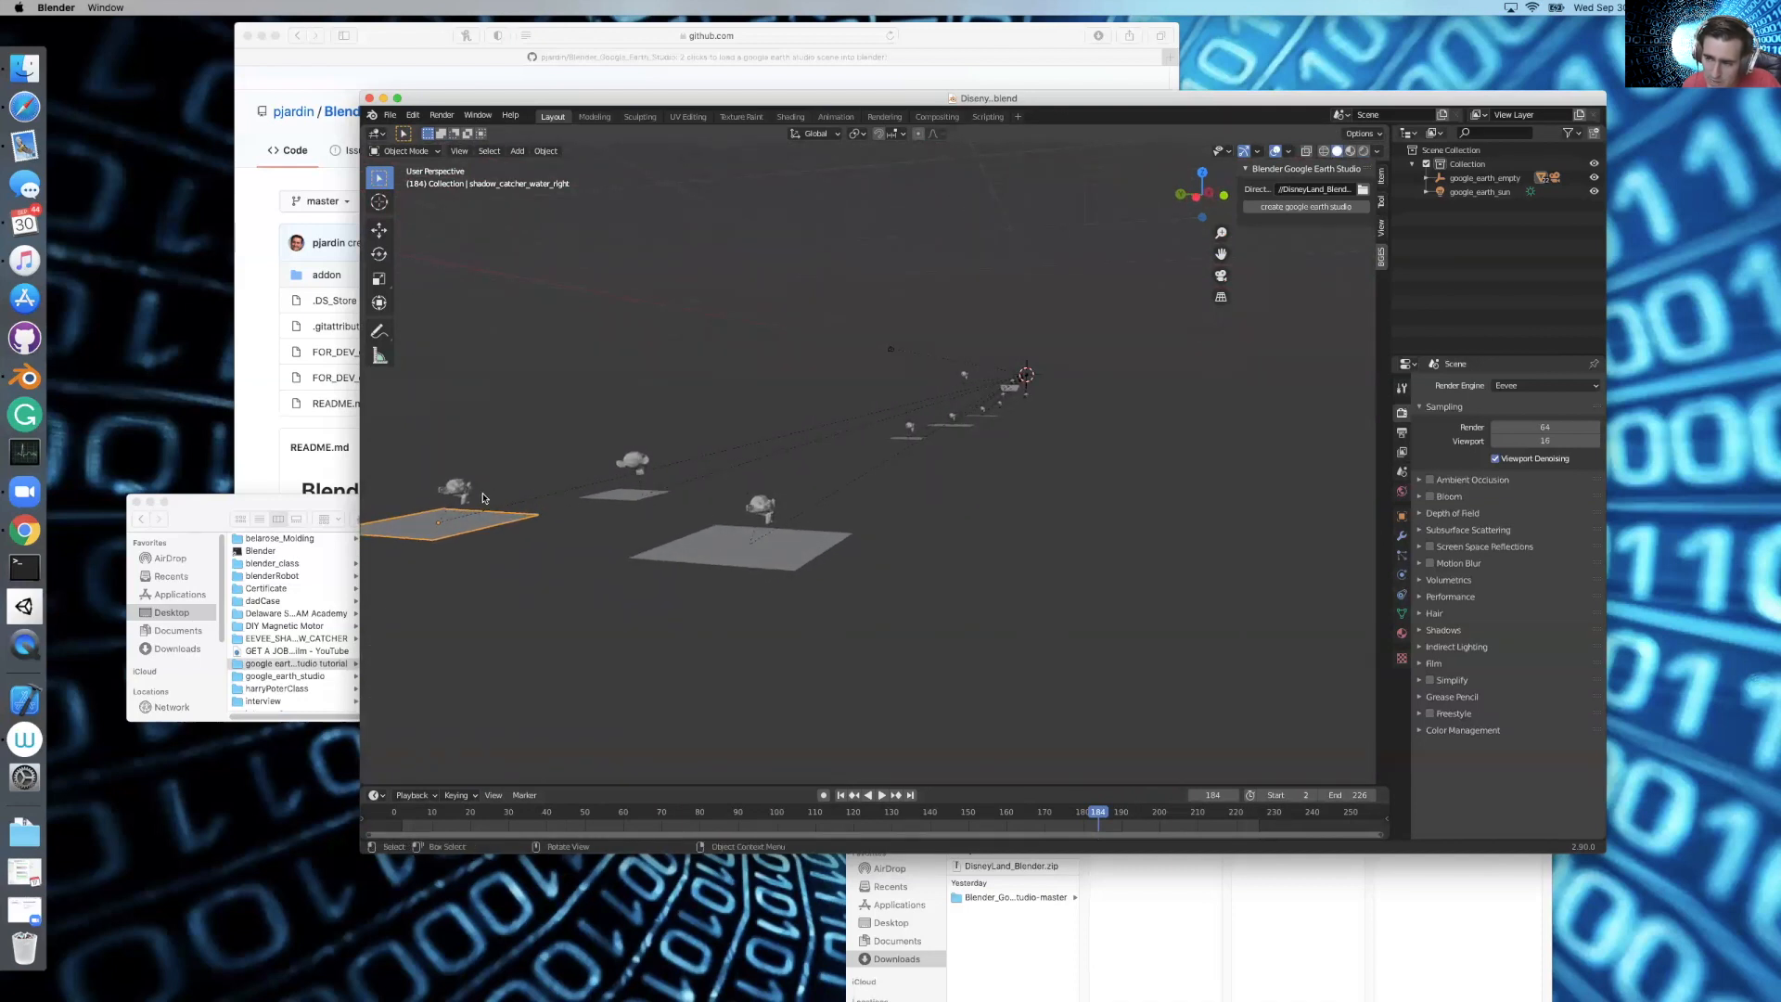
{"action": "middle_click_drag", "start_coordinate": [553, 636], "coordinate": [594, 605]}
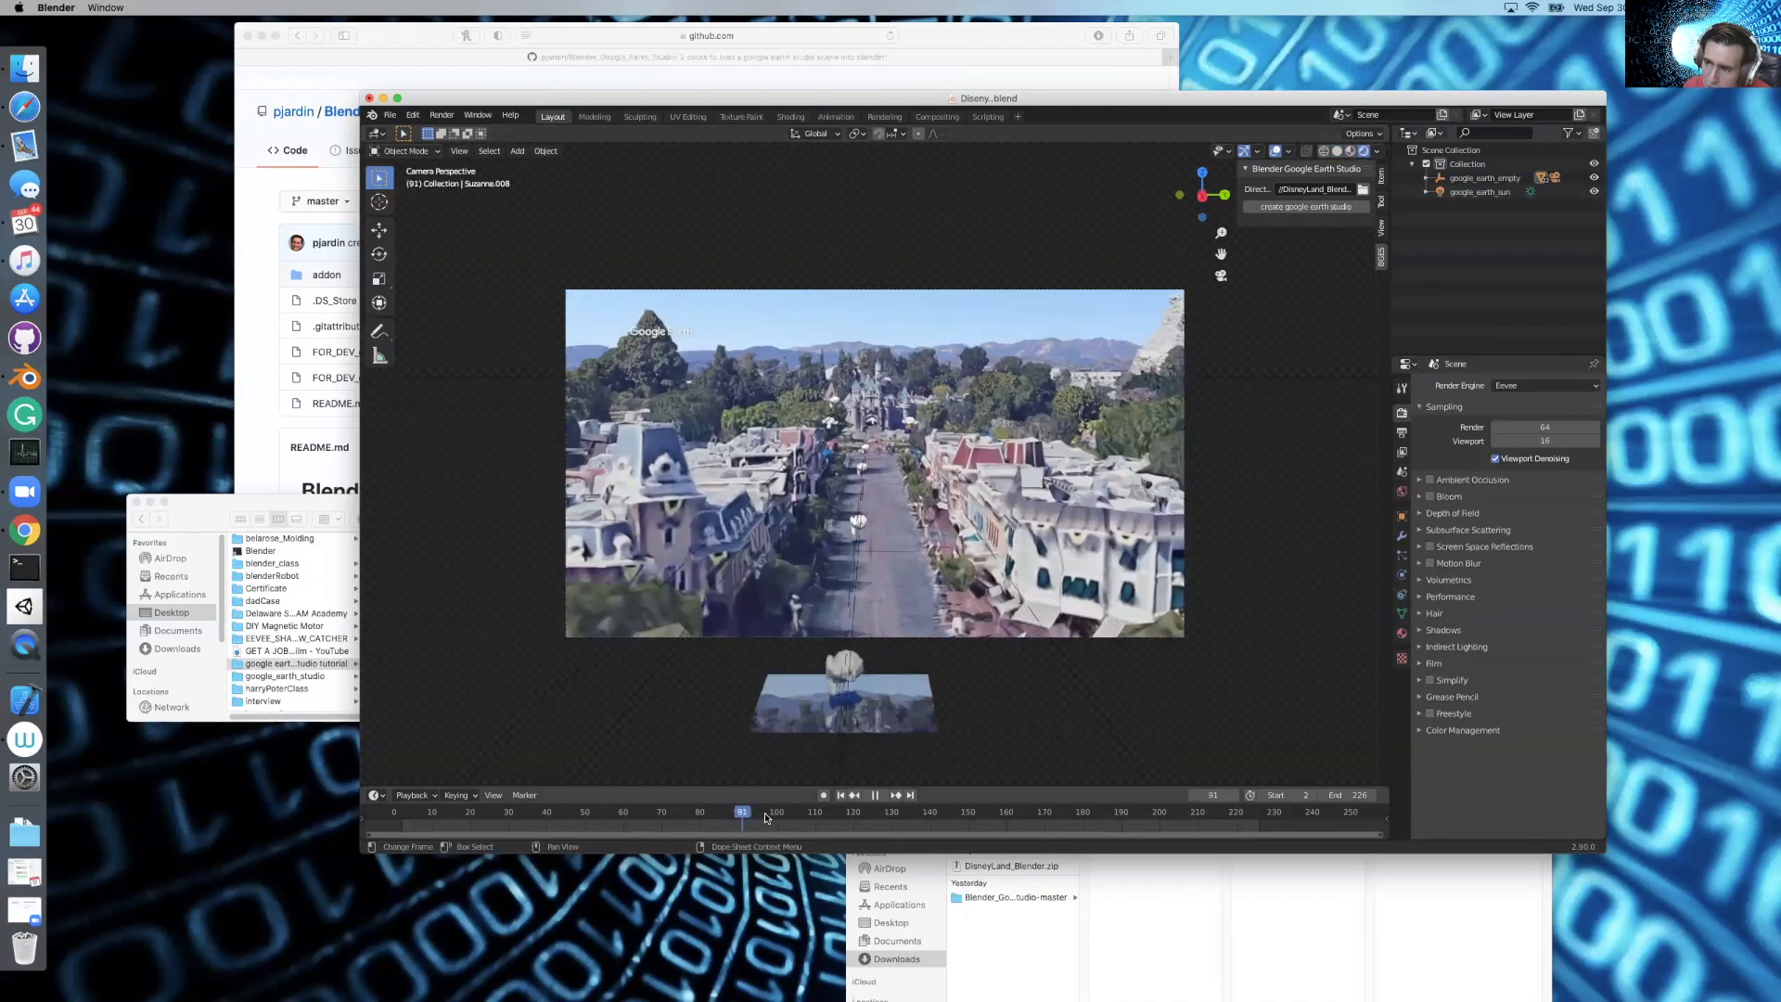
Stop playback at frame 138 and delete the monkey head above the left foreground tree
{"action": "key", "text": "space"}
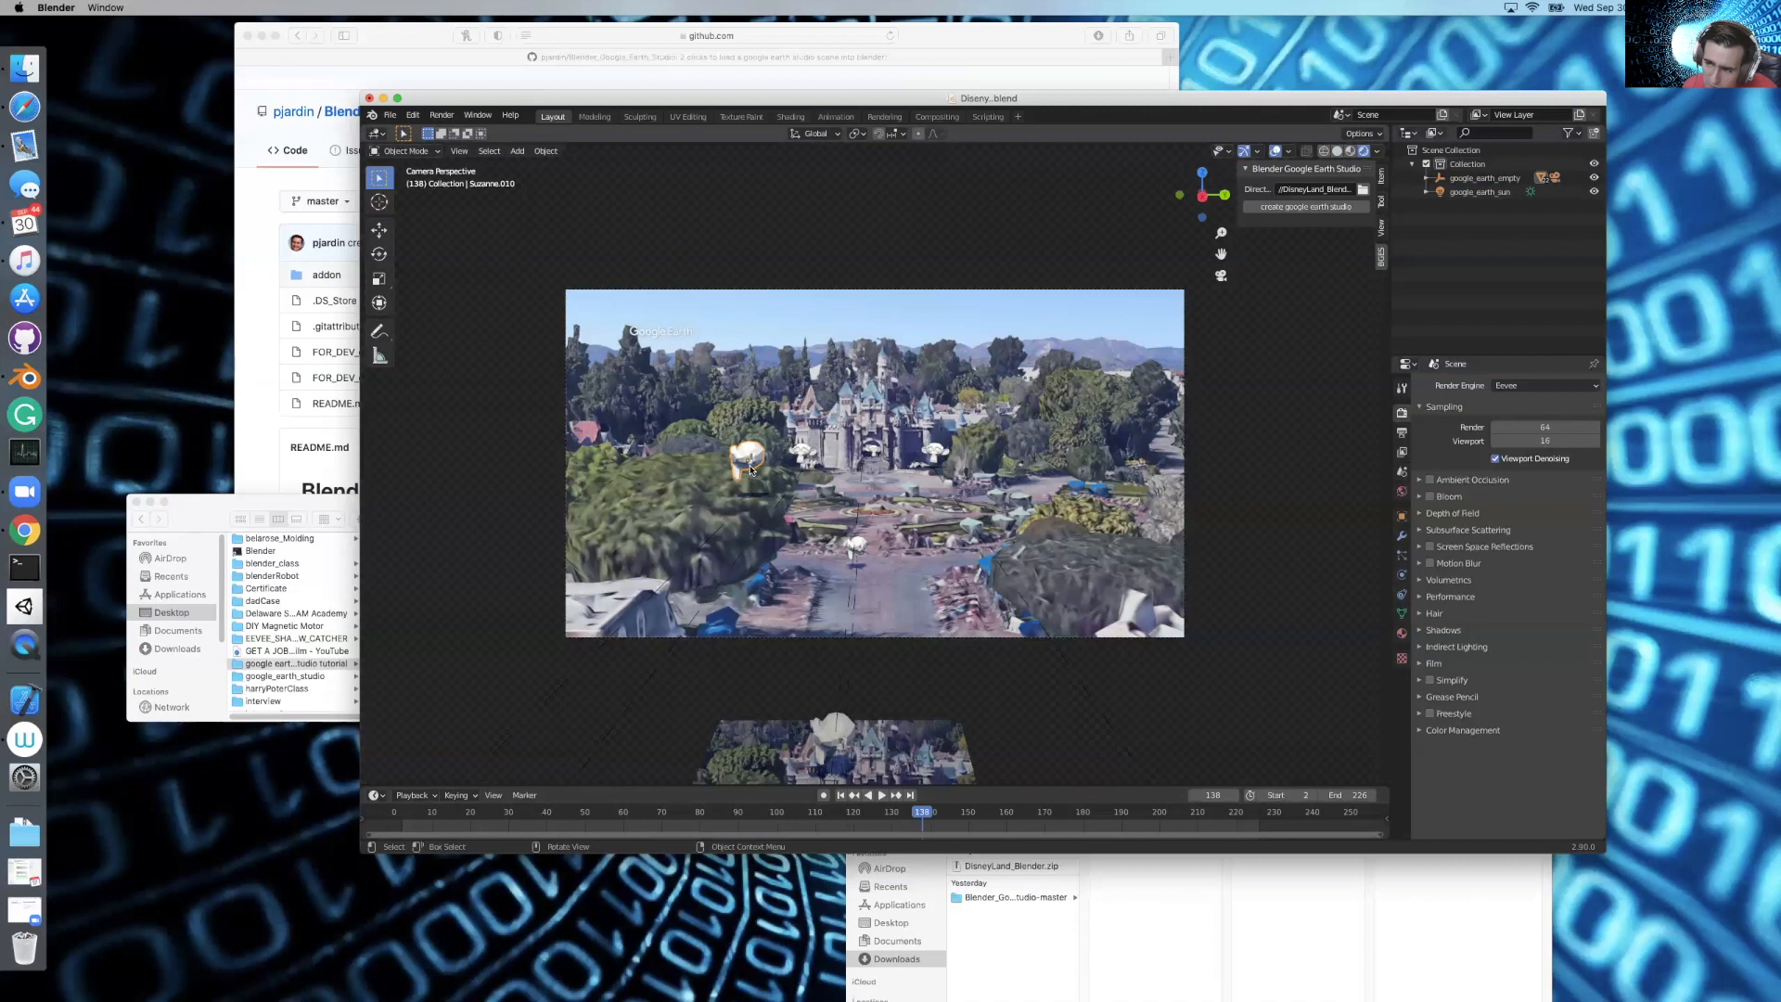
{"action": "key", "text": "x"}
{"action": "left_click", "coordinate": [752, 471]}
{"action": "left_click", "coordinate": [752, 499]}
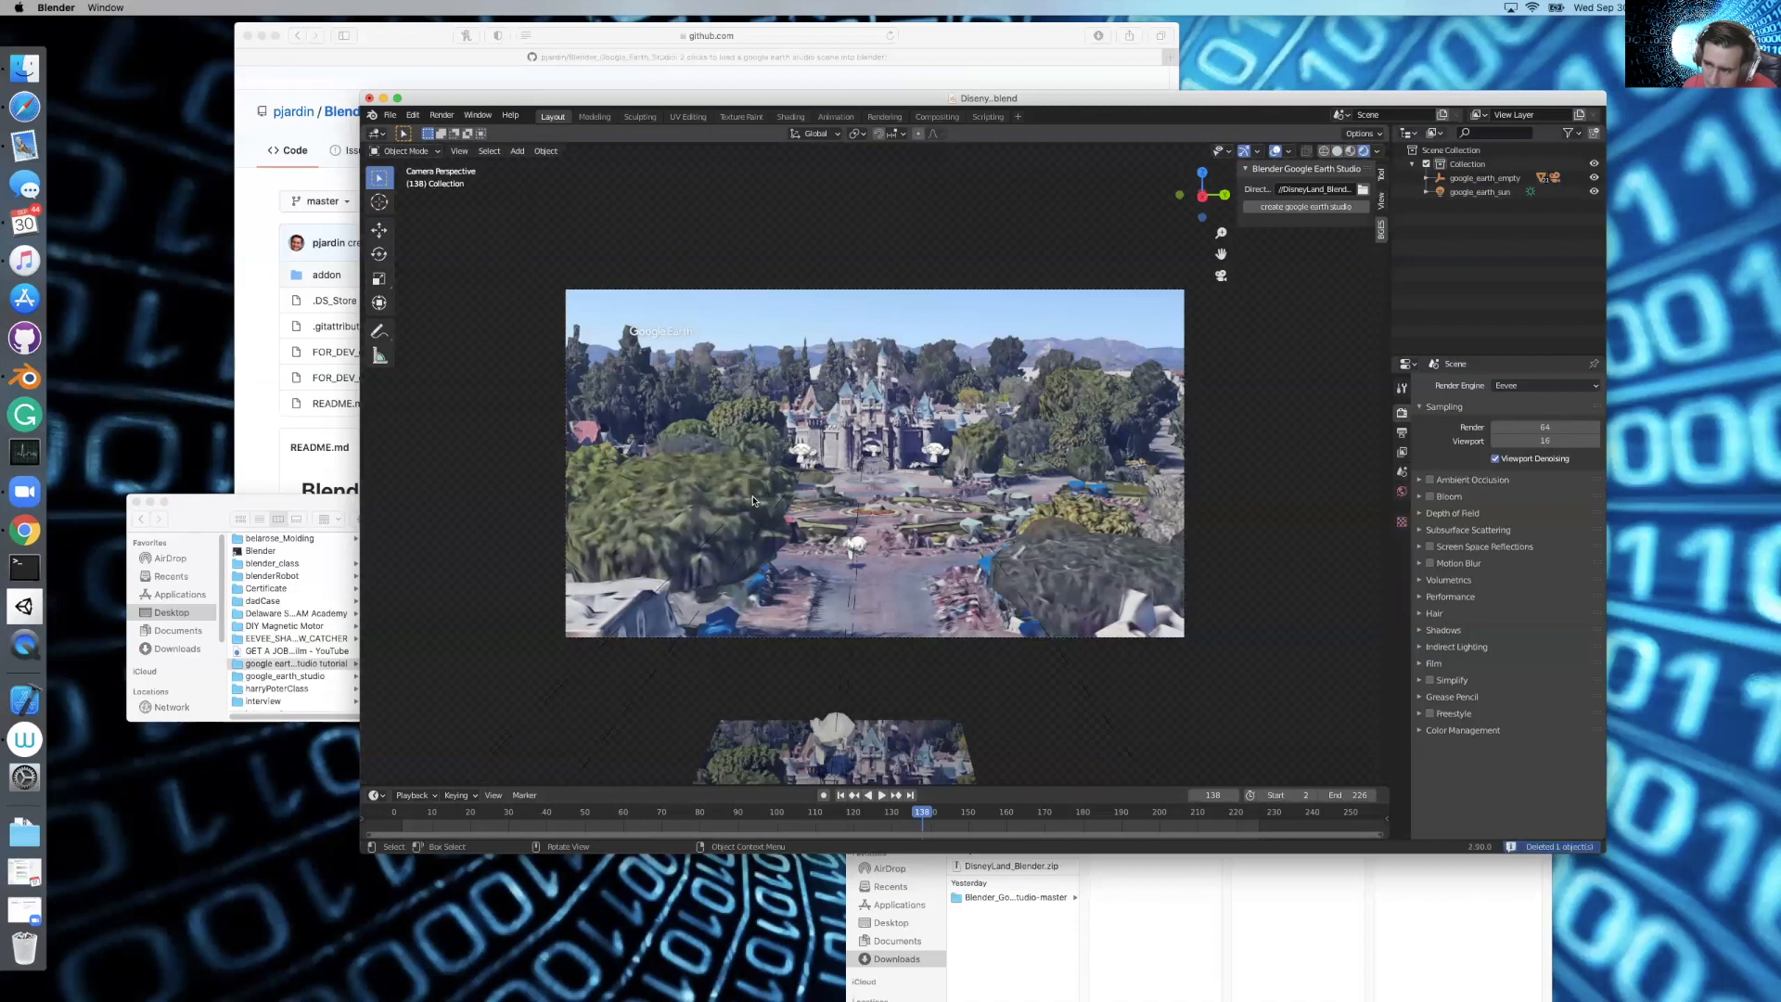
Rotate the mesh of shadow_catcher_tree 90° around the global Y axis in Edit Mode
{"action": "key", "text": "Tab"}
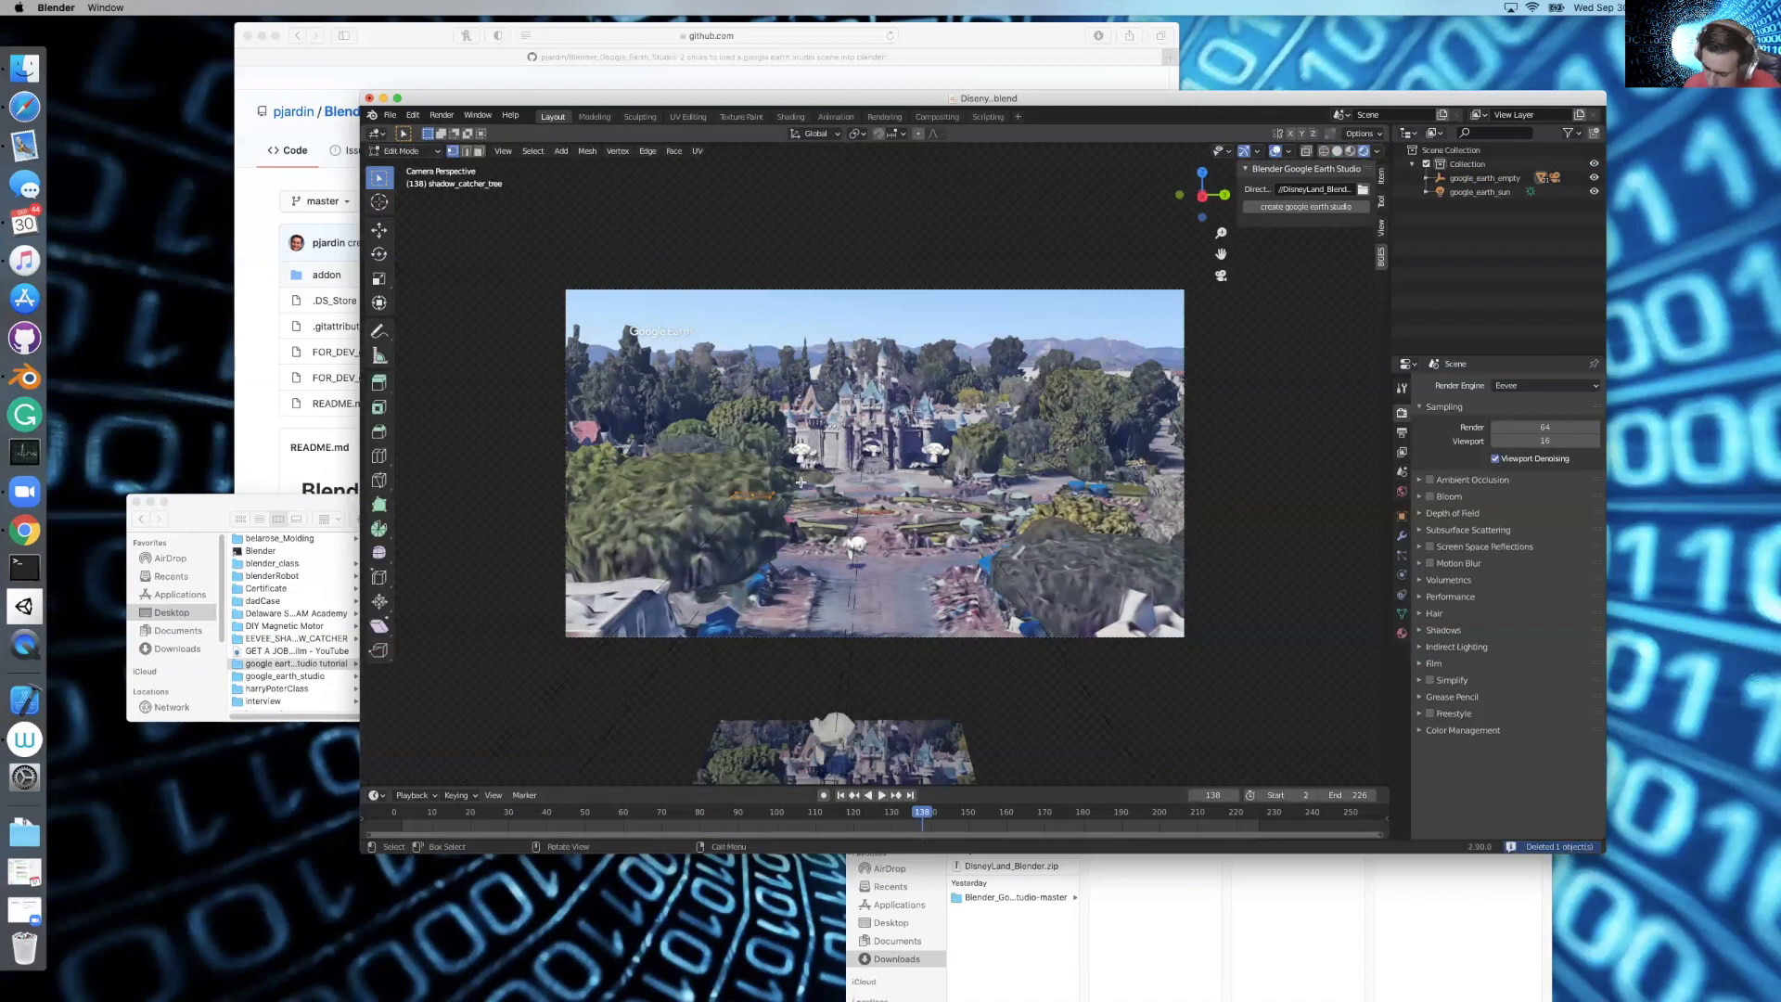
{"action": "key", "text": "r"}
{"action": "key", "text": "x"}
{"action": "key", "text": "9"}
{"action": "key", "text": "0"}
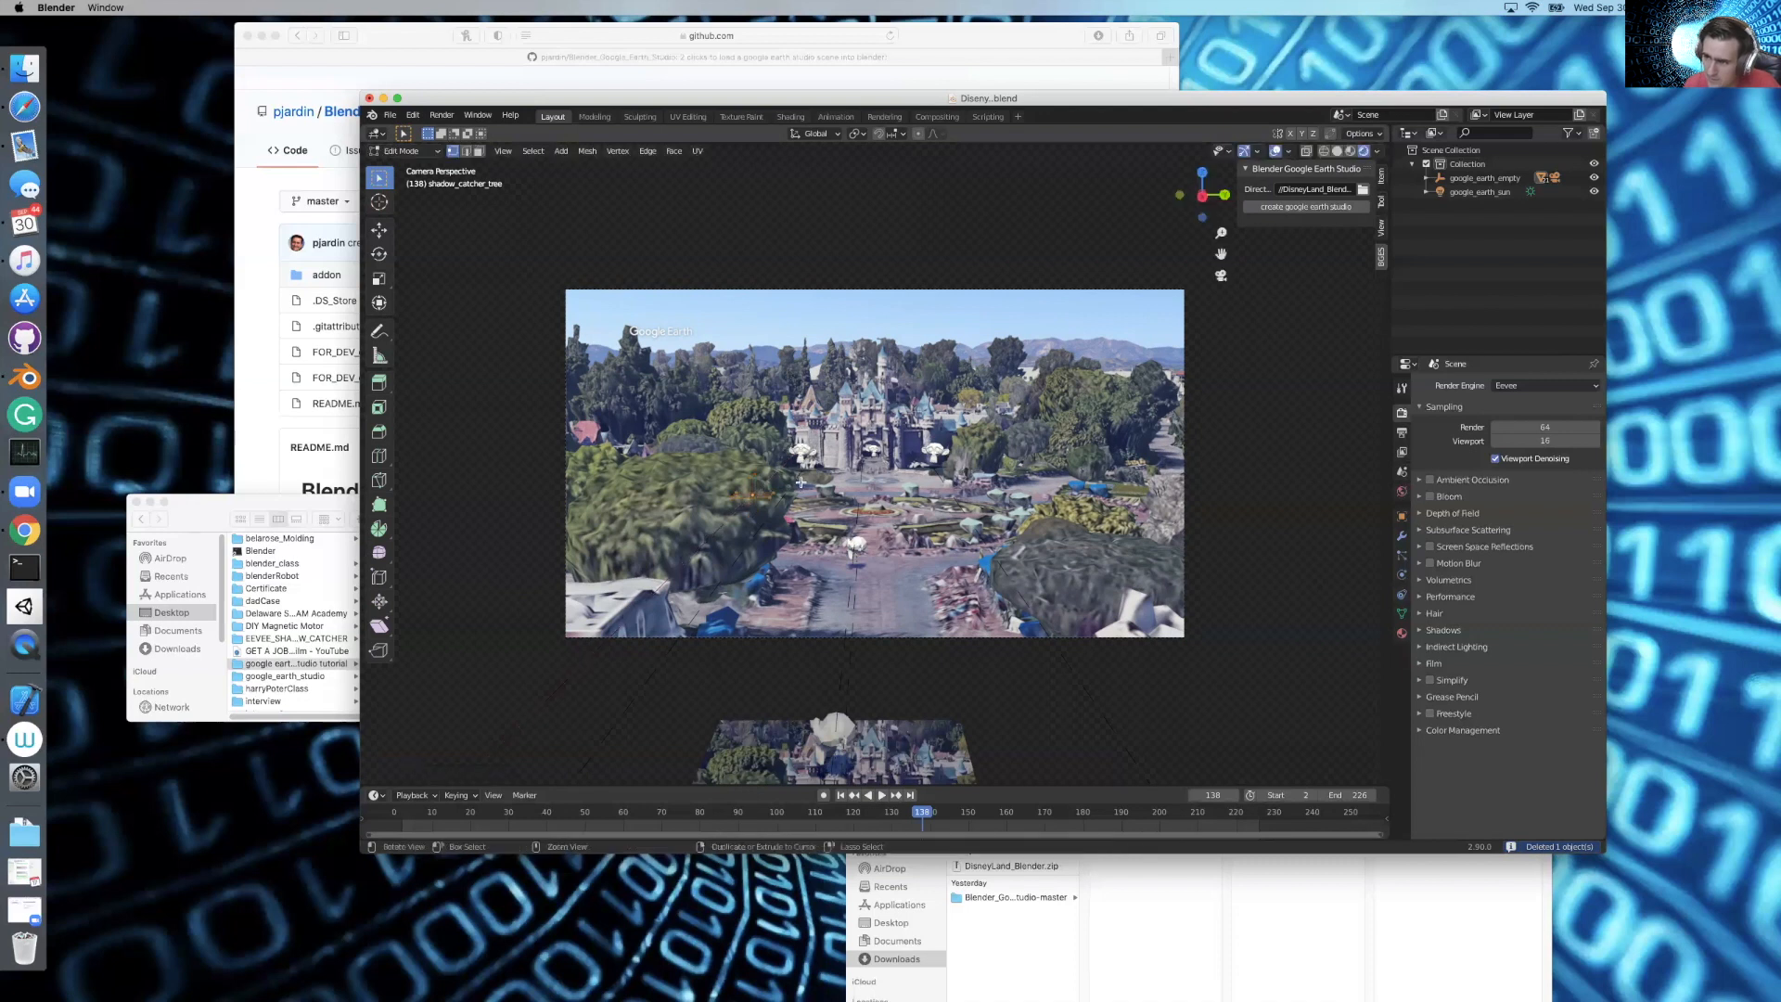
{"action": "key", "text": "BackSpace"}
{"action": "key", "text": "y"}
{"action": "key", "text": "Return"}
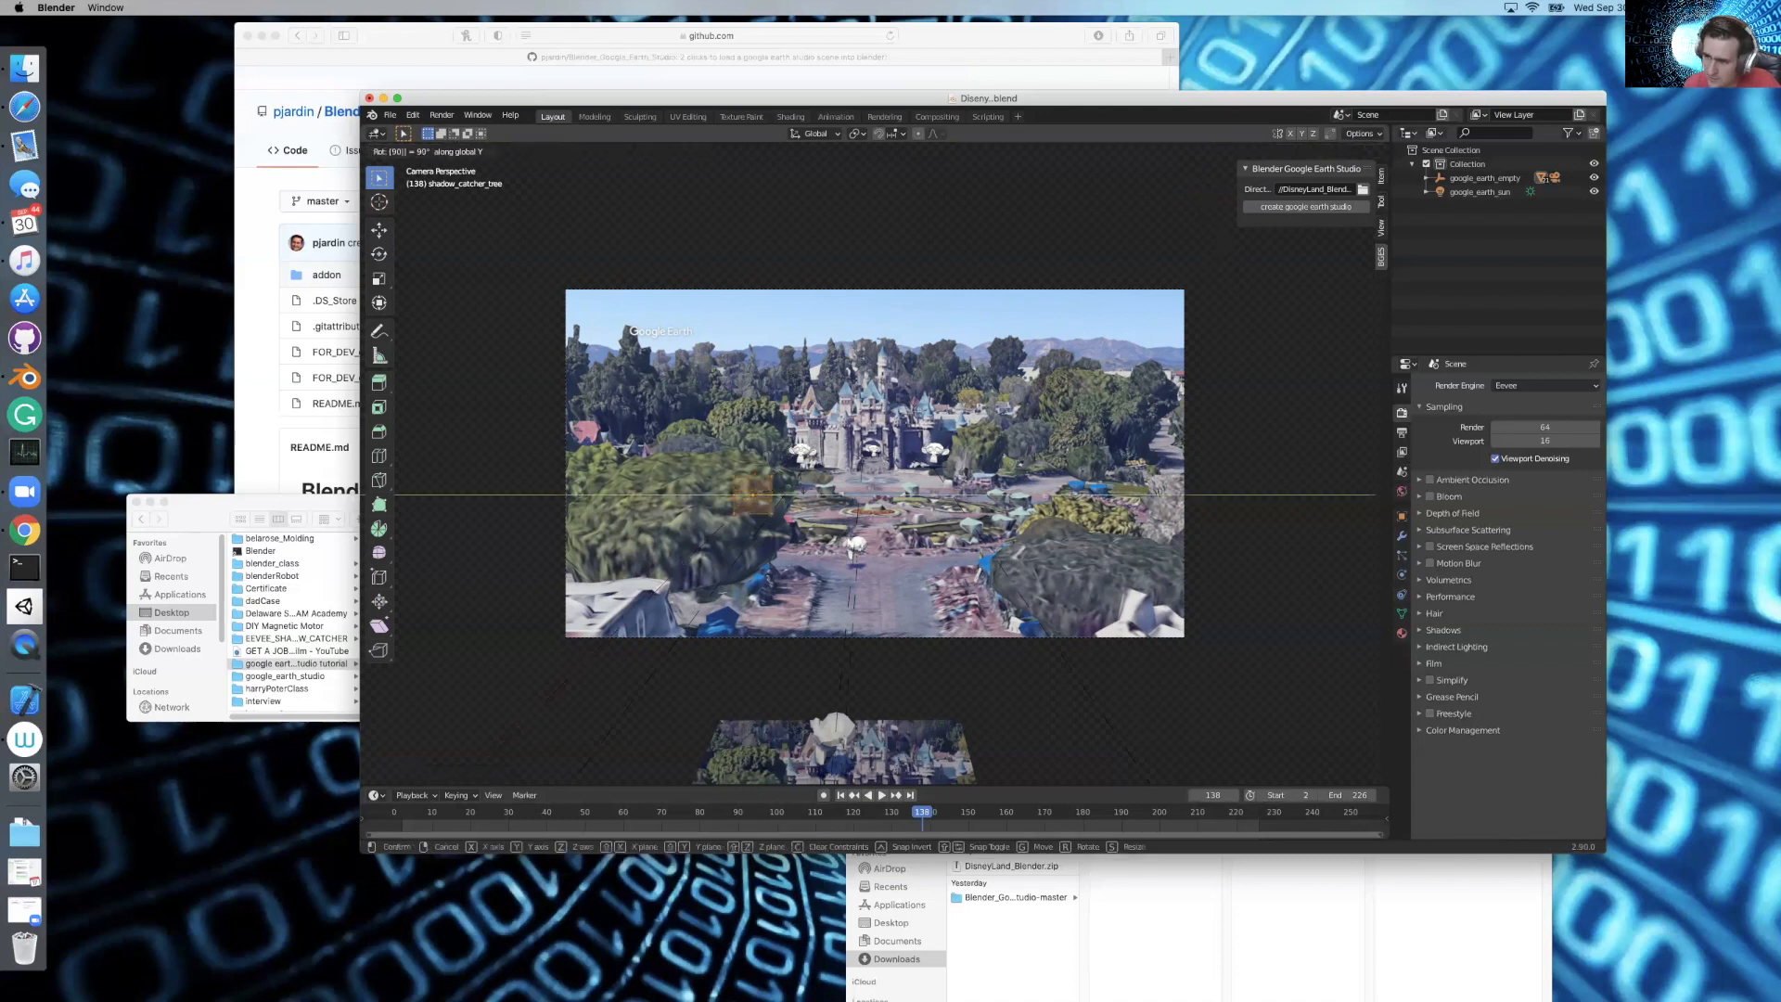
Move the upright mesh of shadow_catcher_tree freely across the left foreground tree toward its outer side
{"action": "key", "text": "g"}
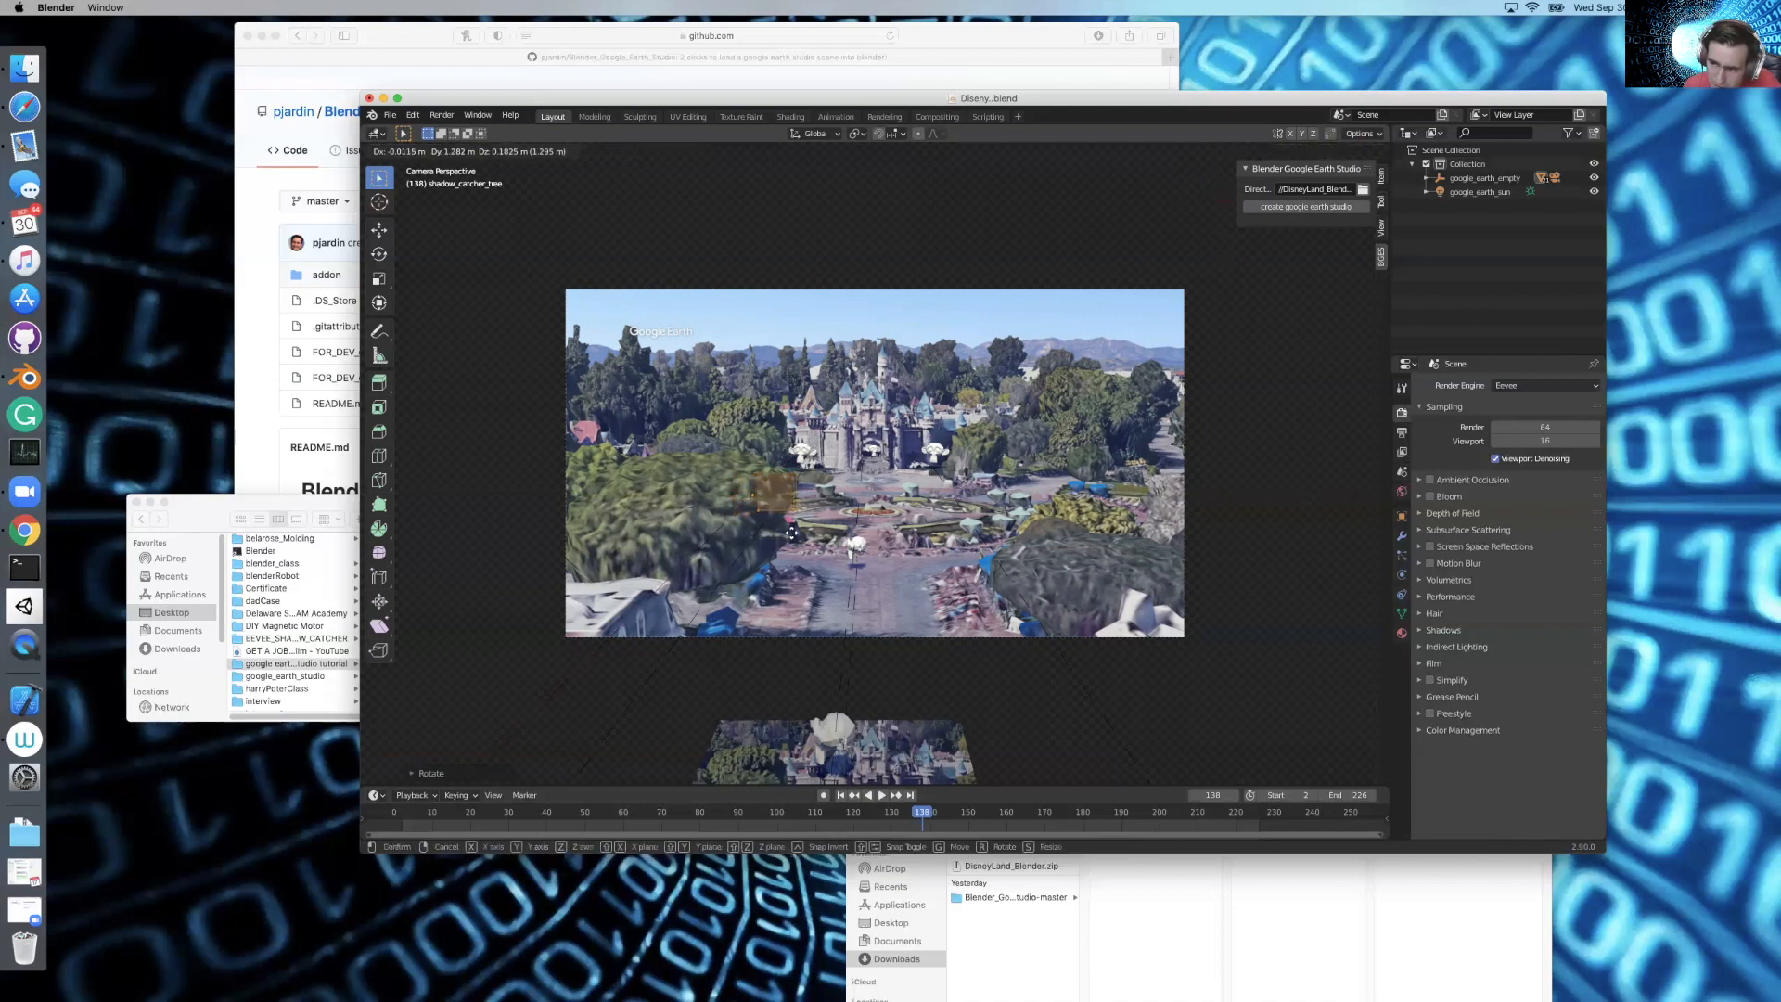
{"action": "left_click", "coordinate": [790, 533]}
{"action": "left_click", "coordinate": [754, 481]}
{"action": "key", "text": "g"}
{"action": "left_click", "coordinate": [736, 449]}
{"action": "key", "text": "g"}
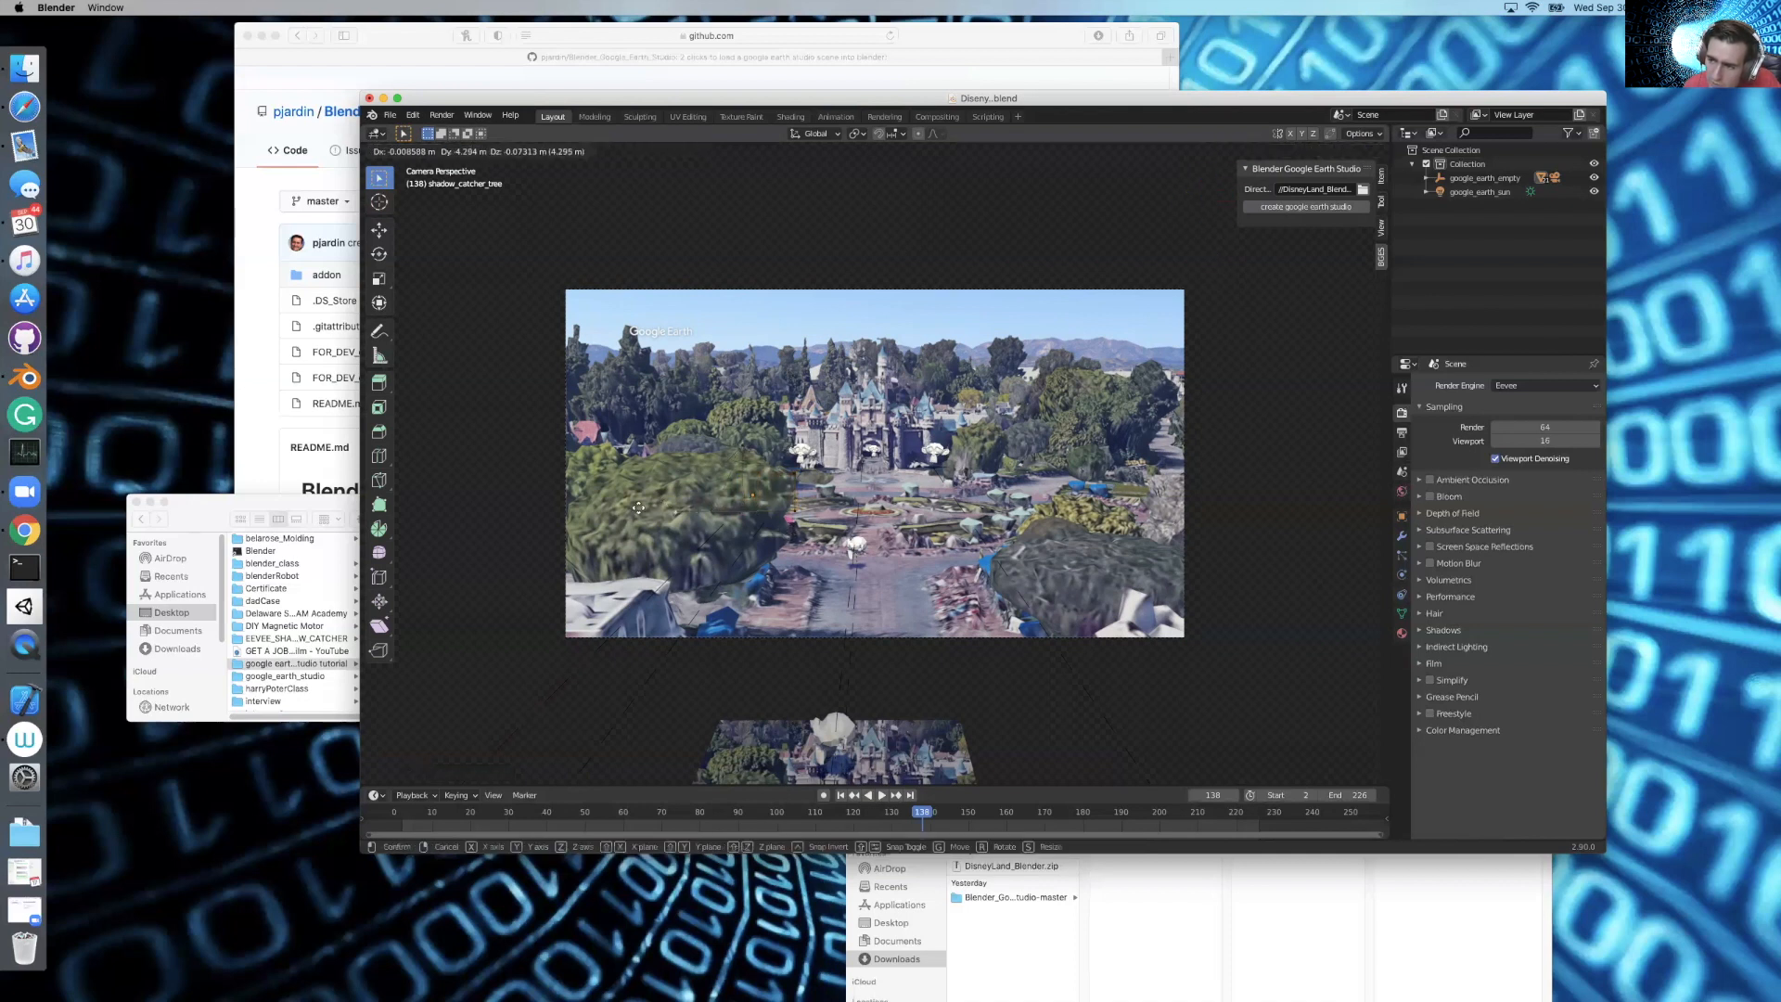
{"action": "left_click", "coordinate": [589, 455]}
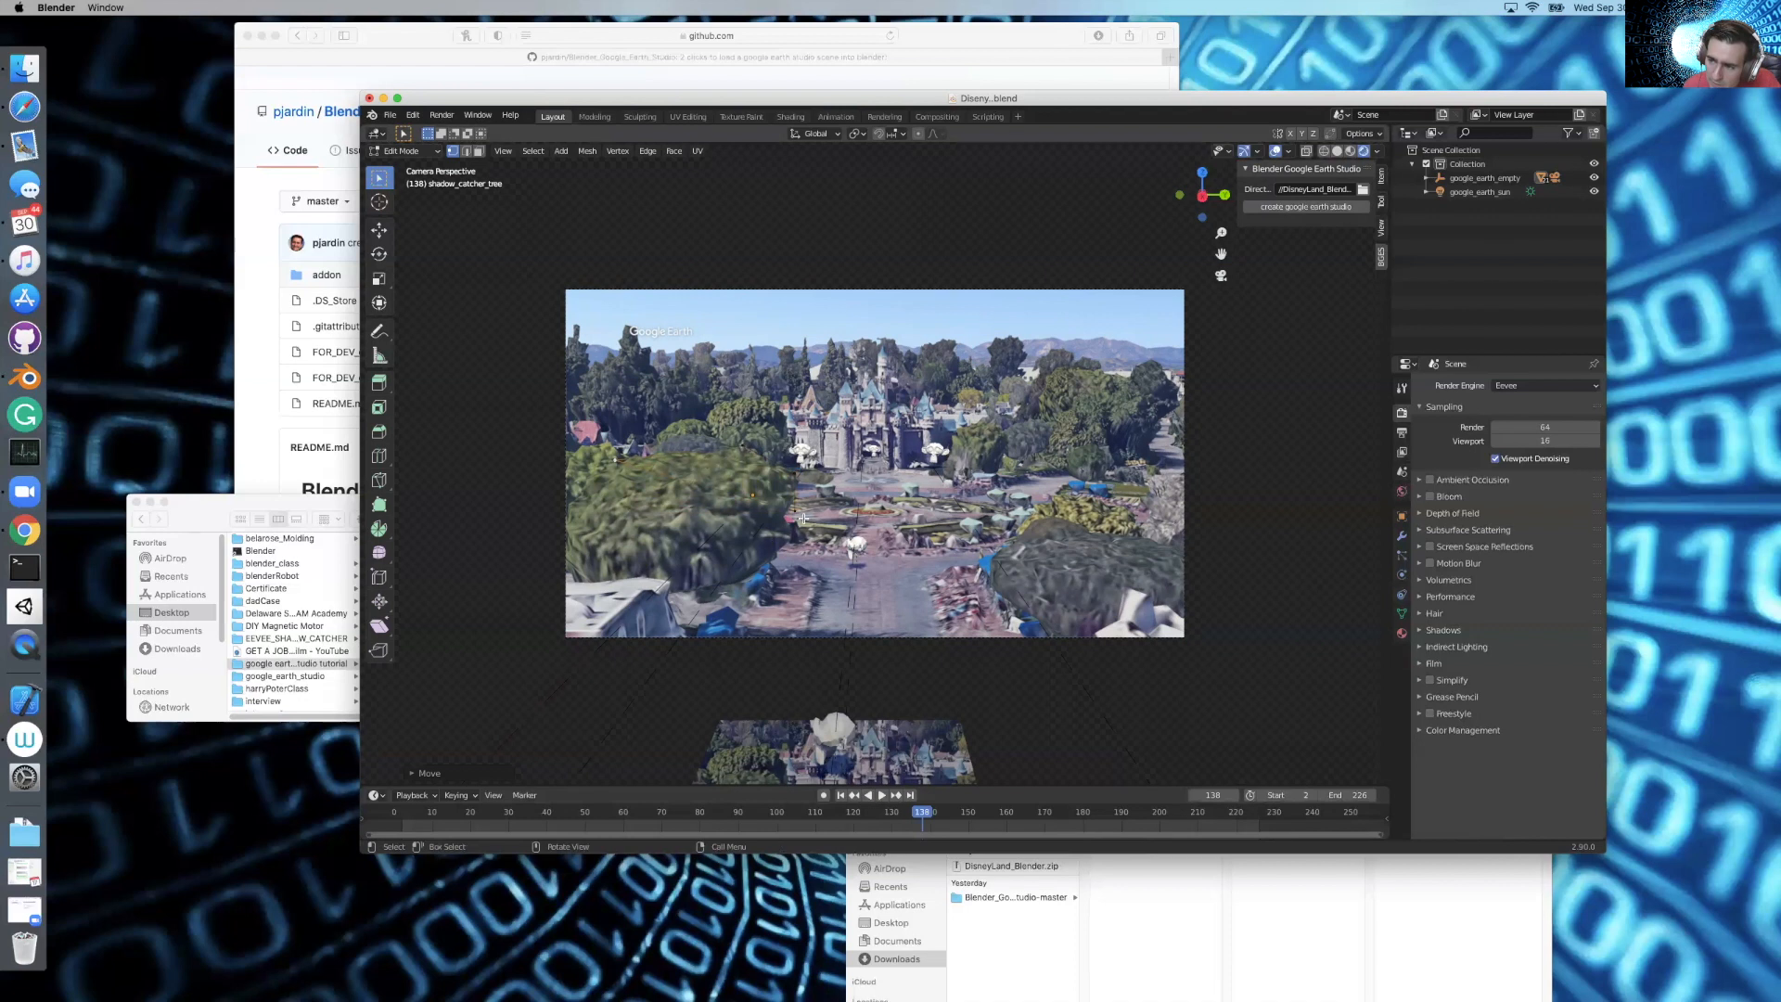
Play the fly-through from frame 130 to check the repositioned tree shadow catcher
{"action": "left_click_drag", "start_coordinate": [921, 816], "coordinate": [888, 816]}
{"action": "key", "text": "space"}
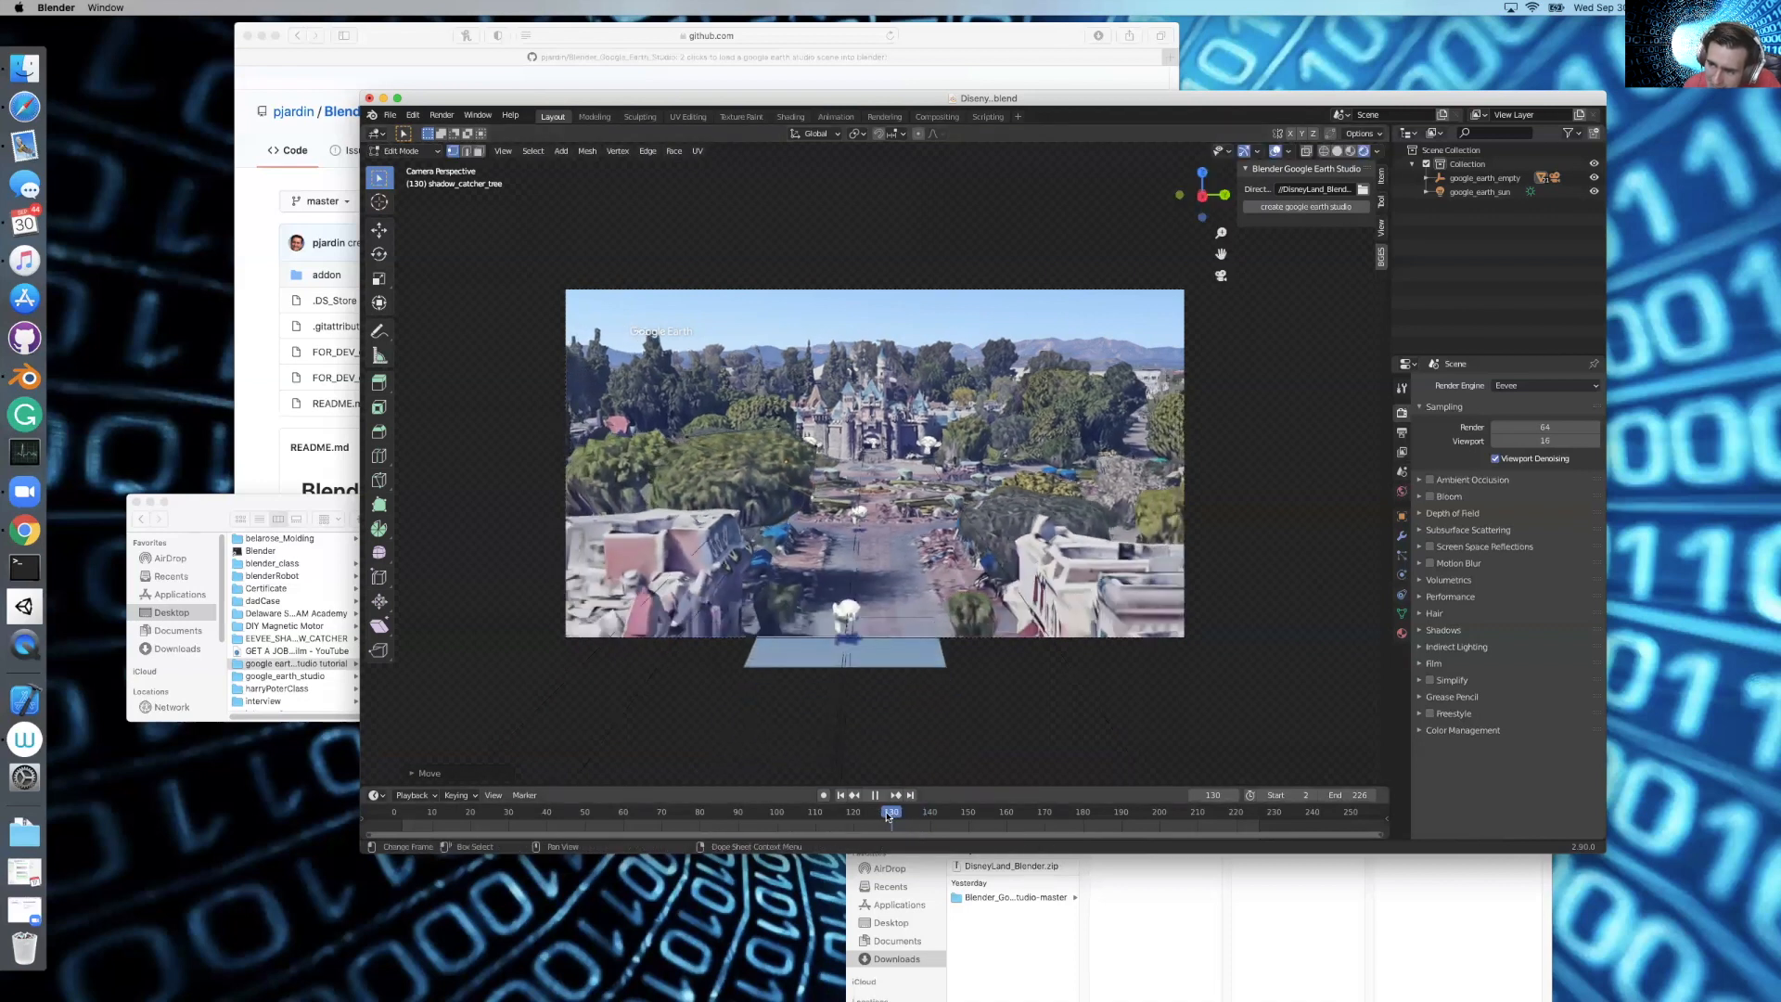
{"action": "key", "text": "Escape"}
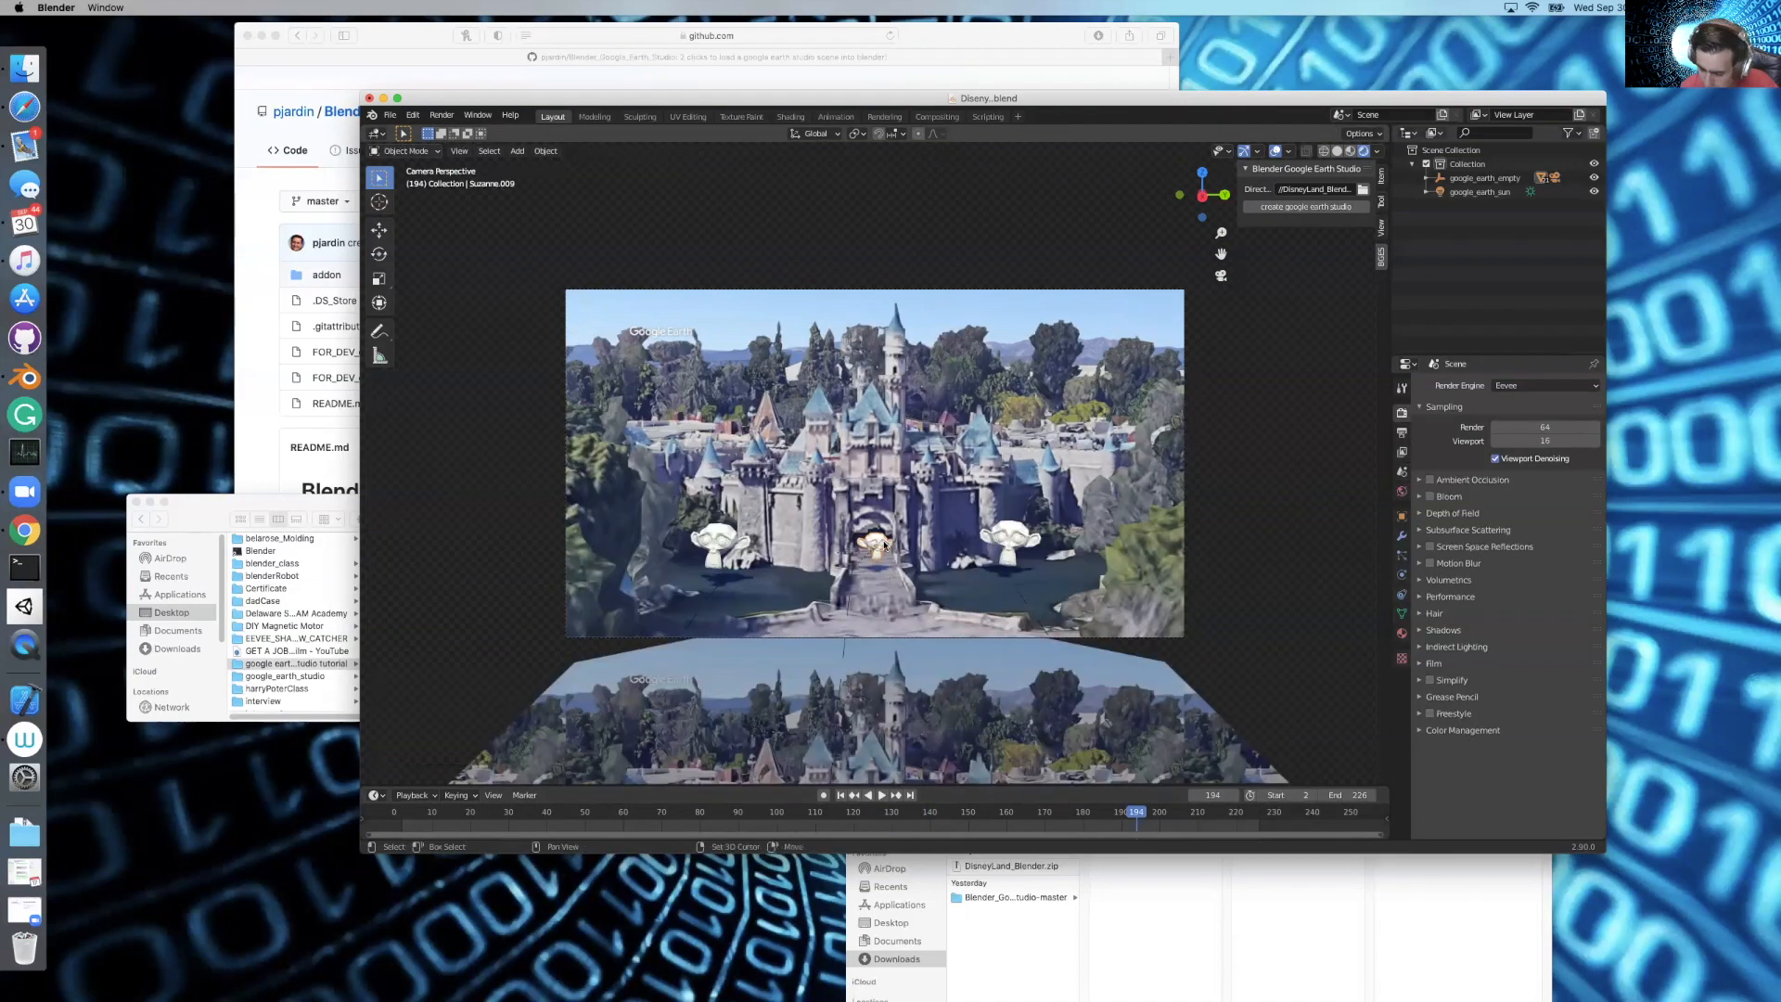
Snap the 3D cursor to the monkey head in the castle gate and add a point light there
{"action": "key", "text": "shift+s"}
{"action": "left_click", "coordinate": [884, 604]}
{"action": "key", "text": "shift+a"}
{"action": "mouse_move", "coordinate": [649, 369]}
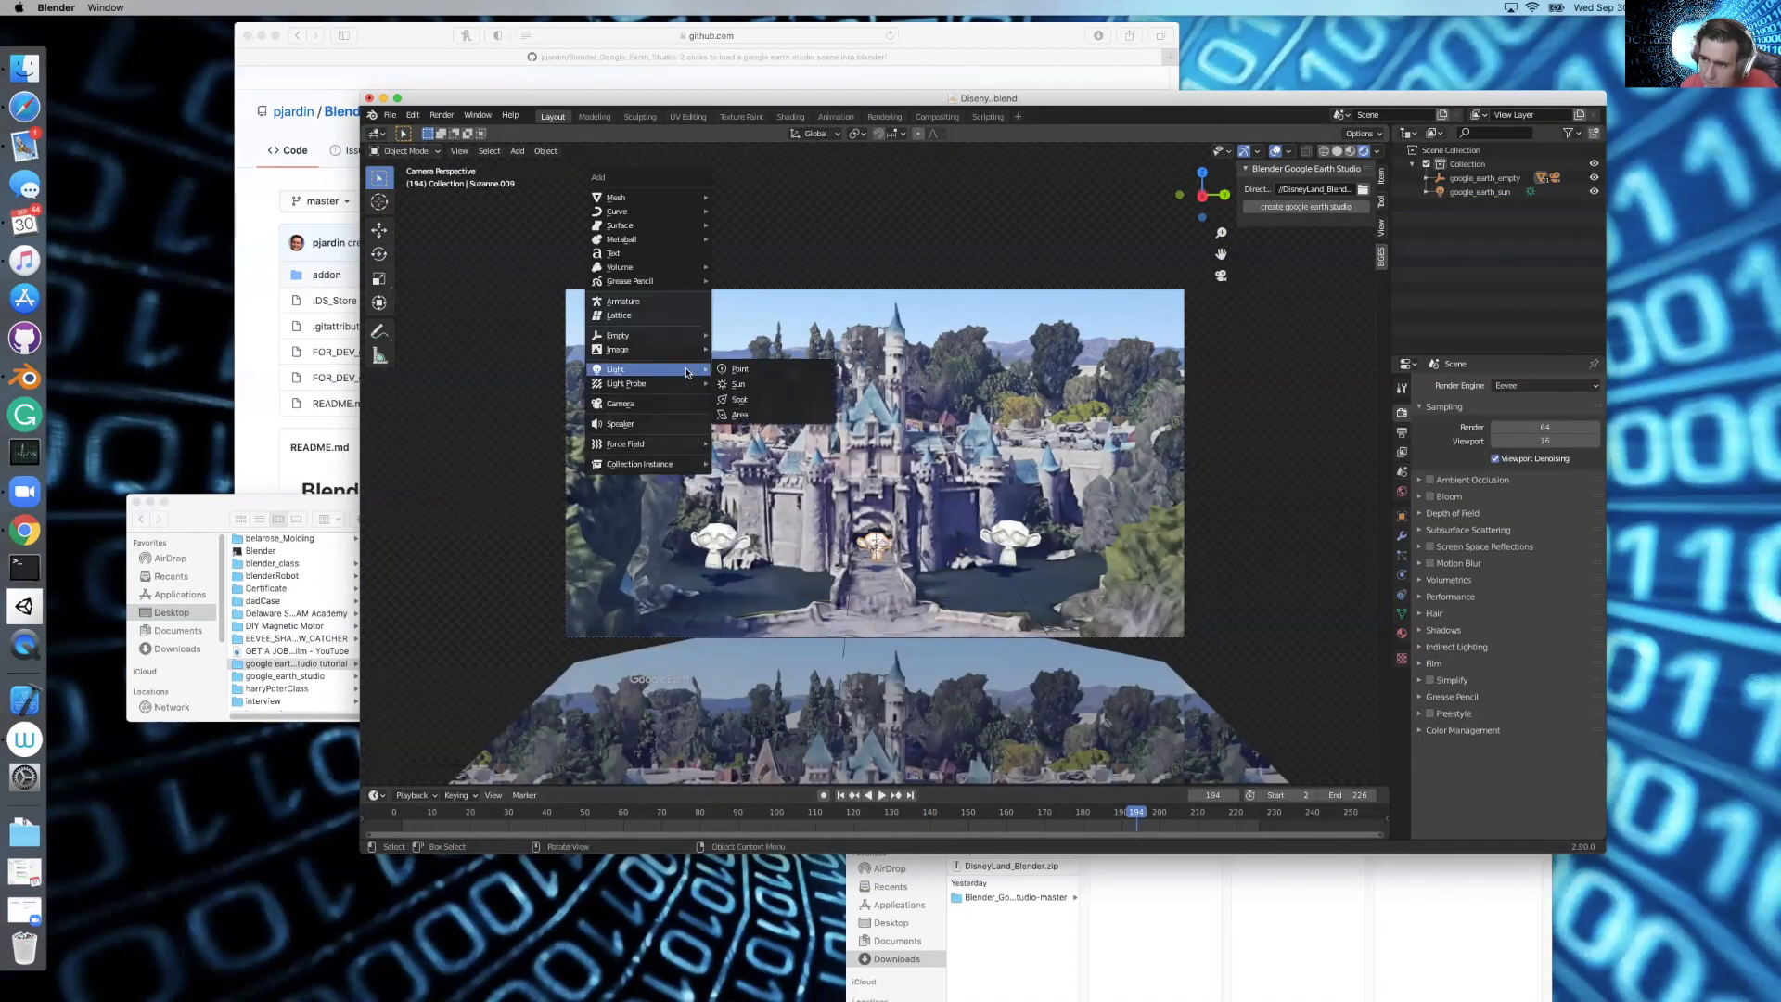
{"action": "left_click", "coordinate": [755, 371]}
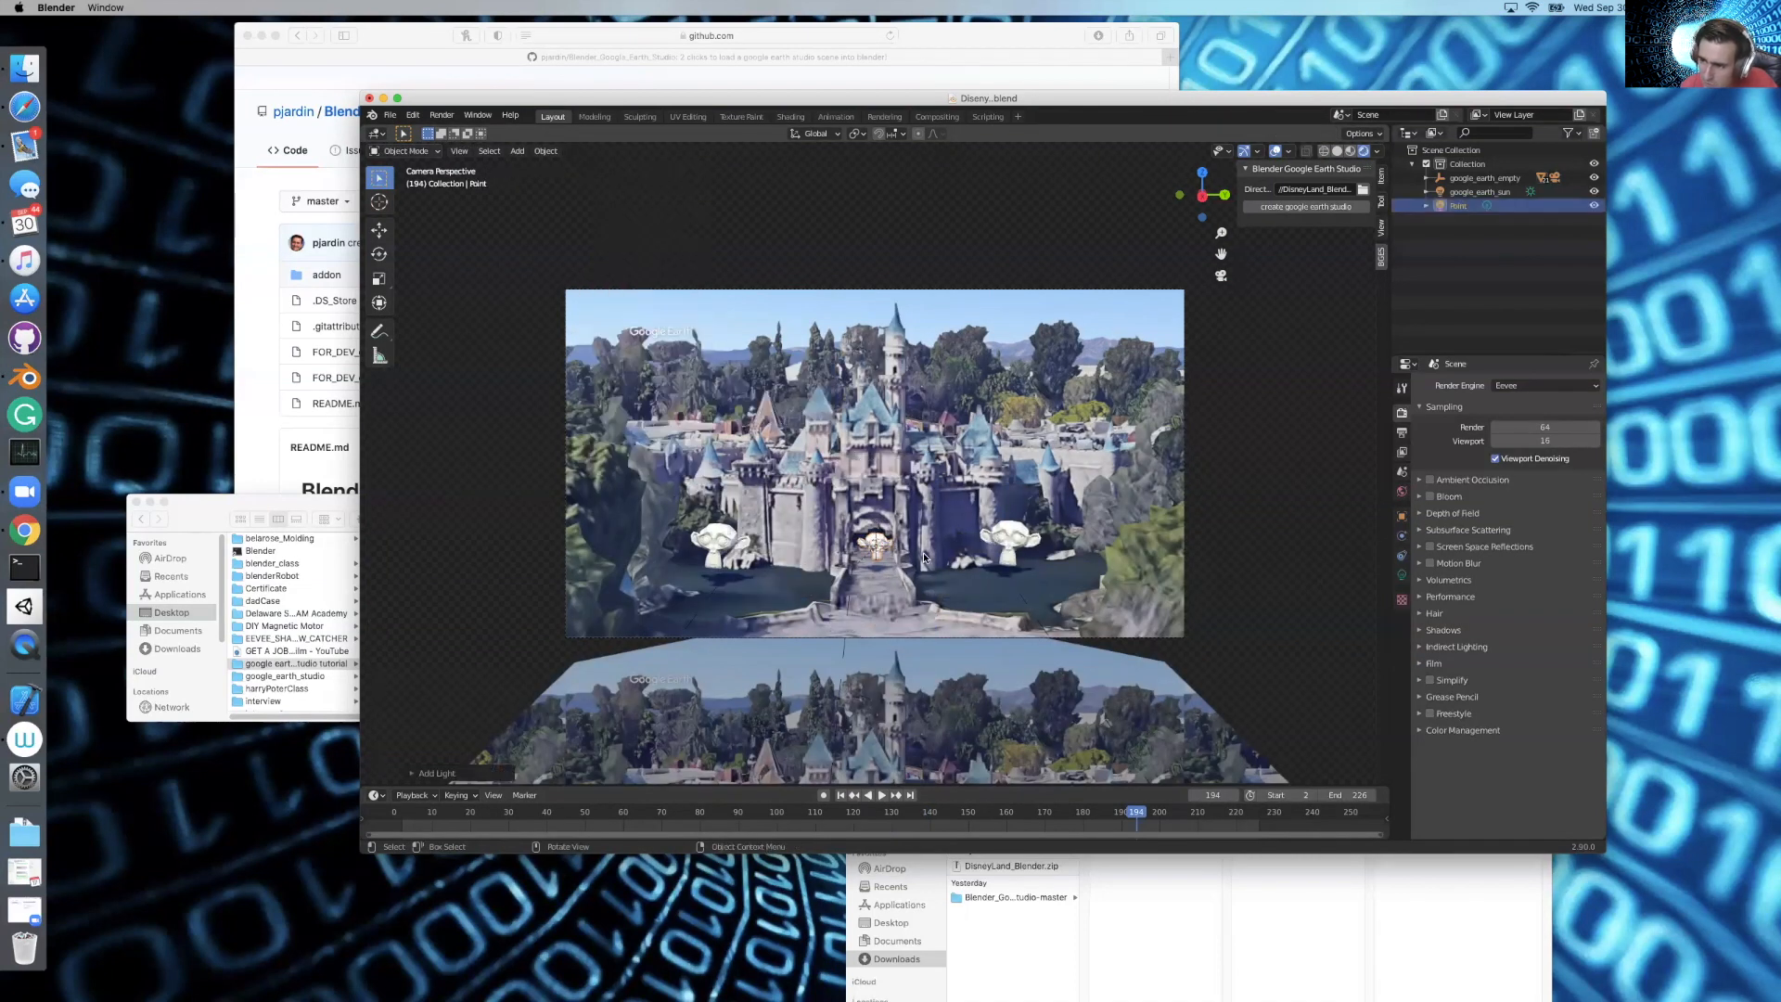
Reposition the point light beside the castle gate's monkey head and increase its power
{"action": "key", "text": "g"}
{"action": "left_click", "coordinate": [907, 560]}
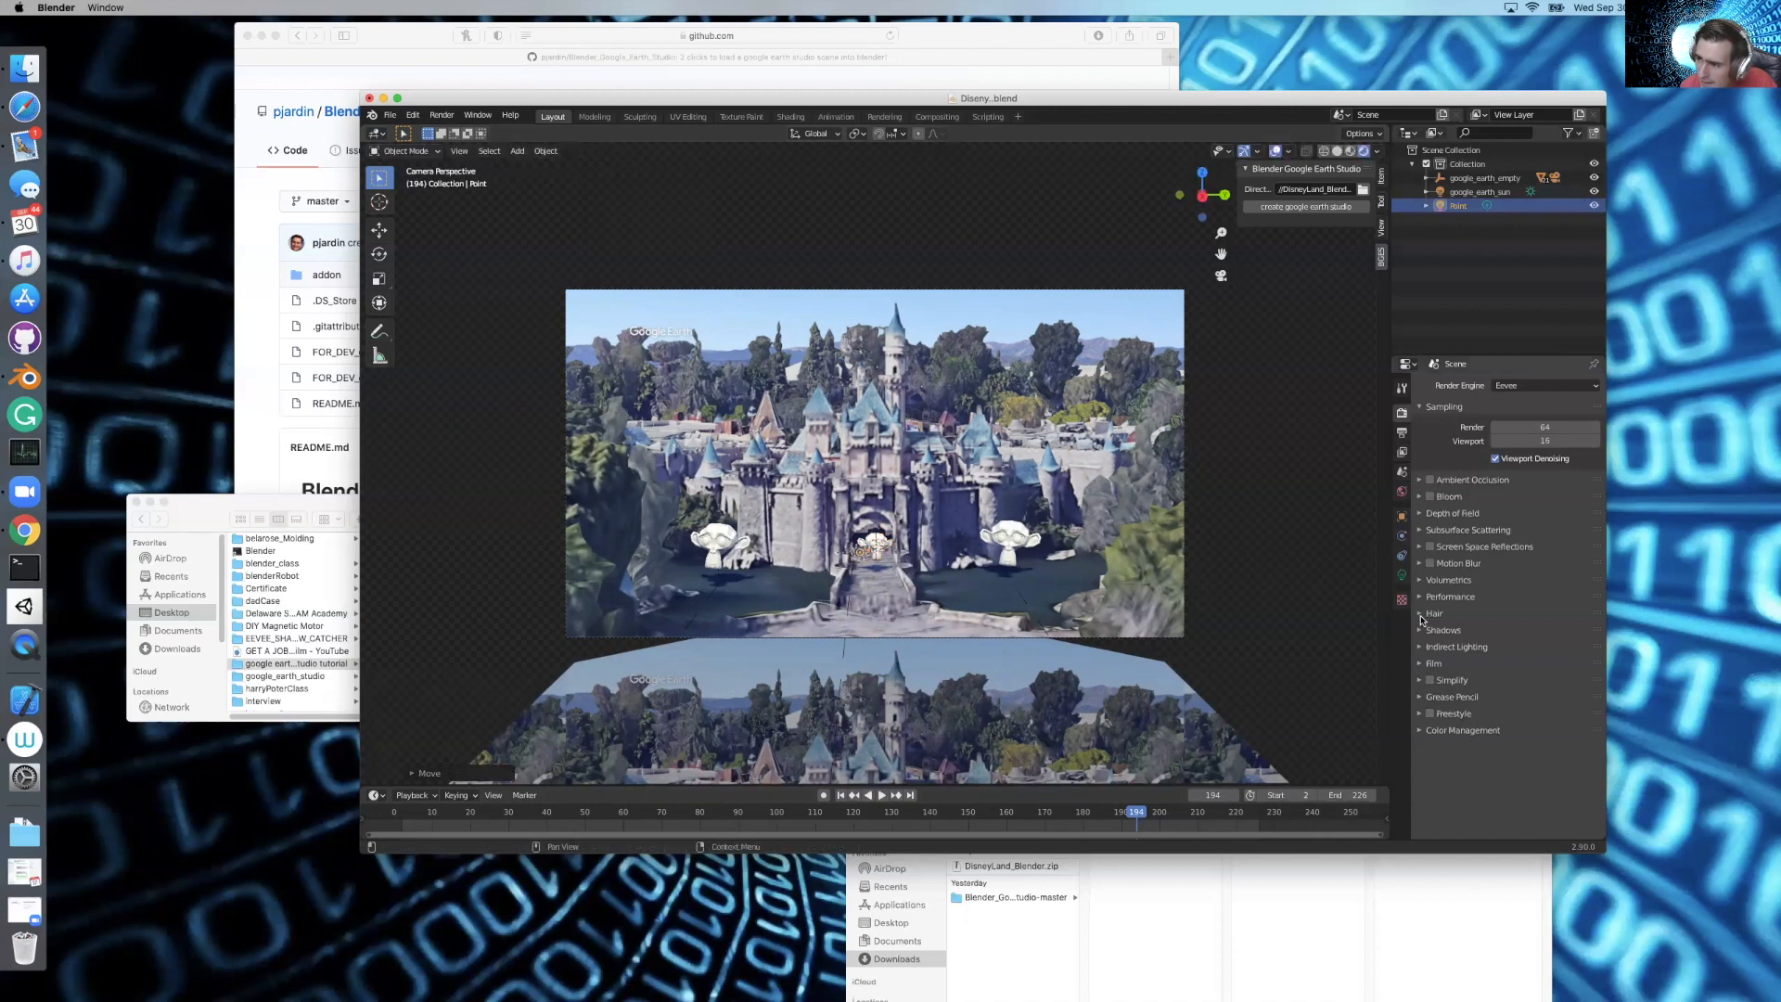
{"action": "left_click", "coordinate": [1401, 574]}
{"action": "left_click", "coordinate": [1535, 477]}
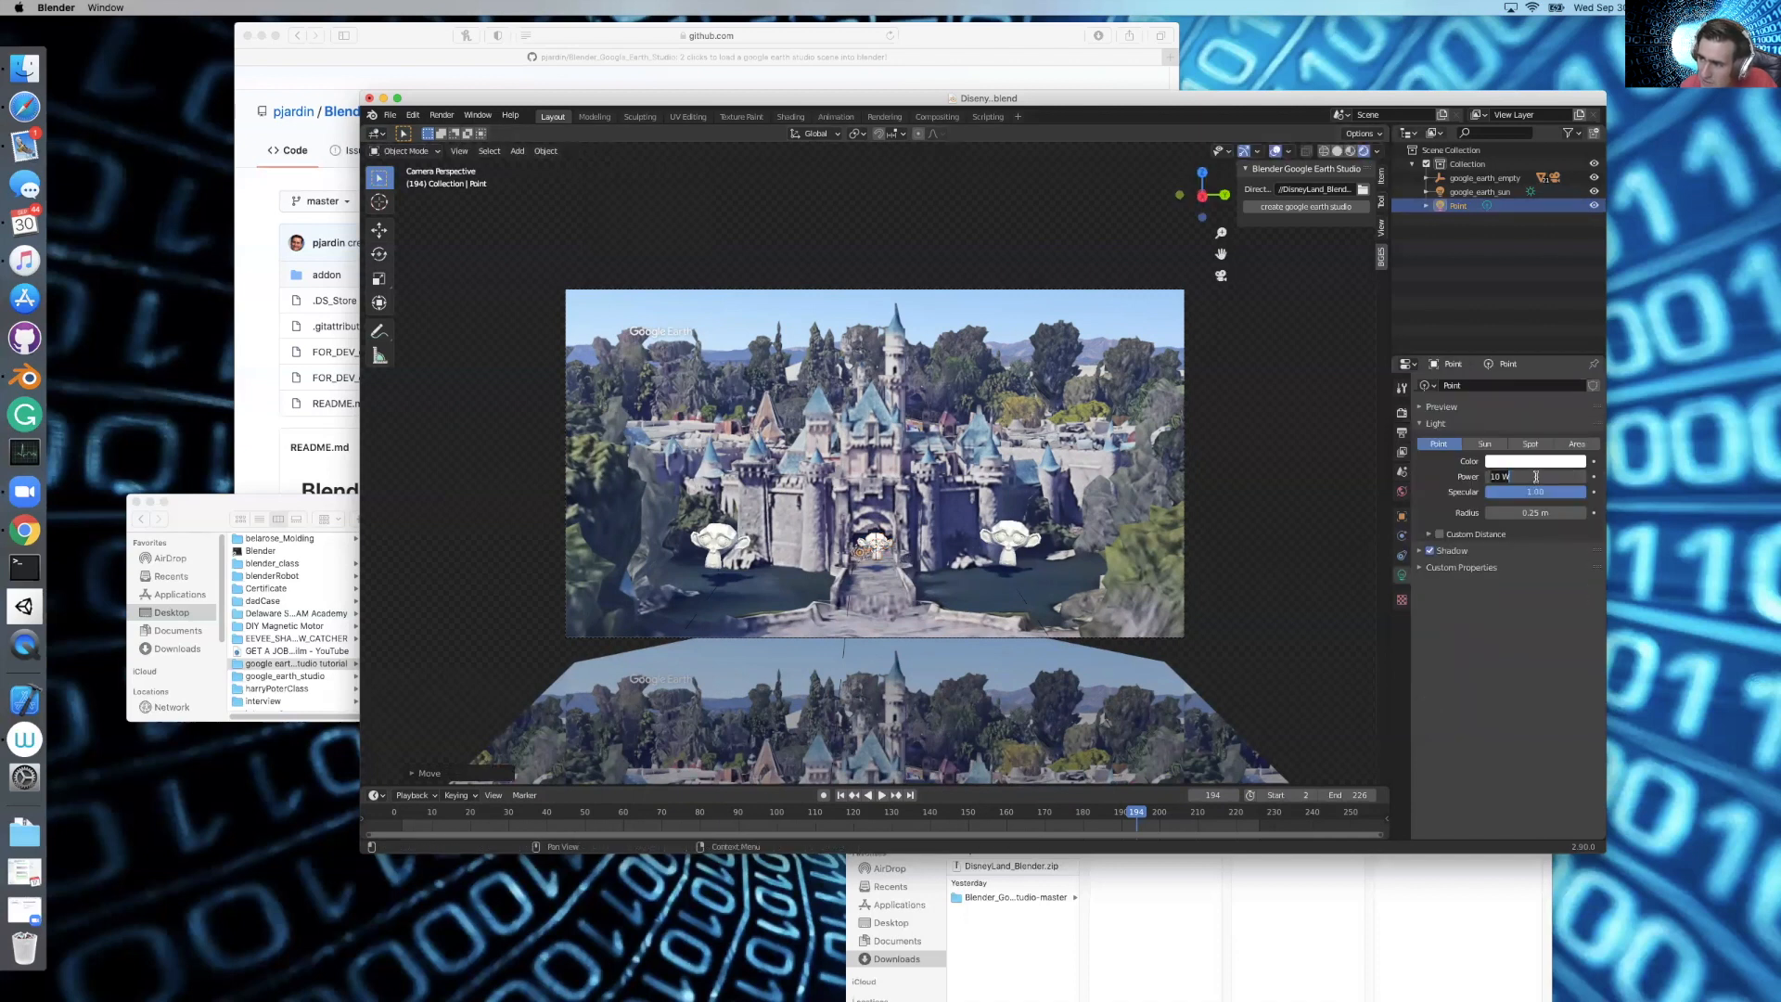
{"action": "type", "text": "0"}
{"action": "key", "text": "Return"}
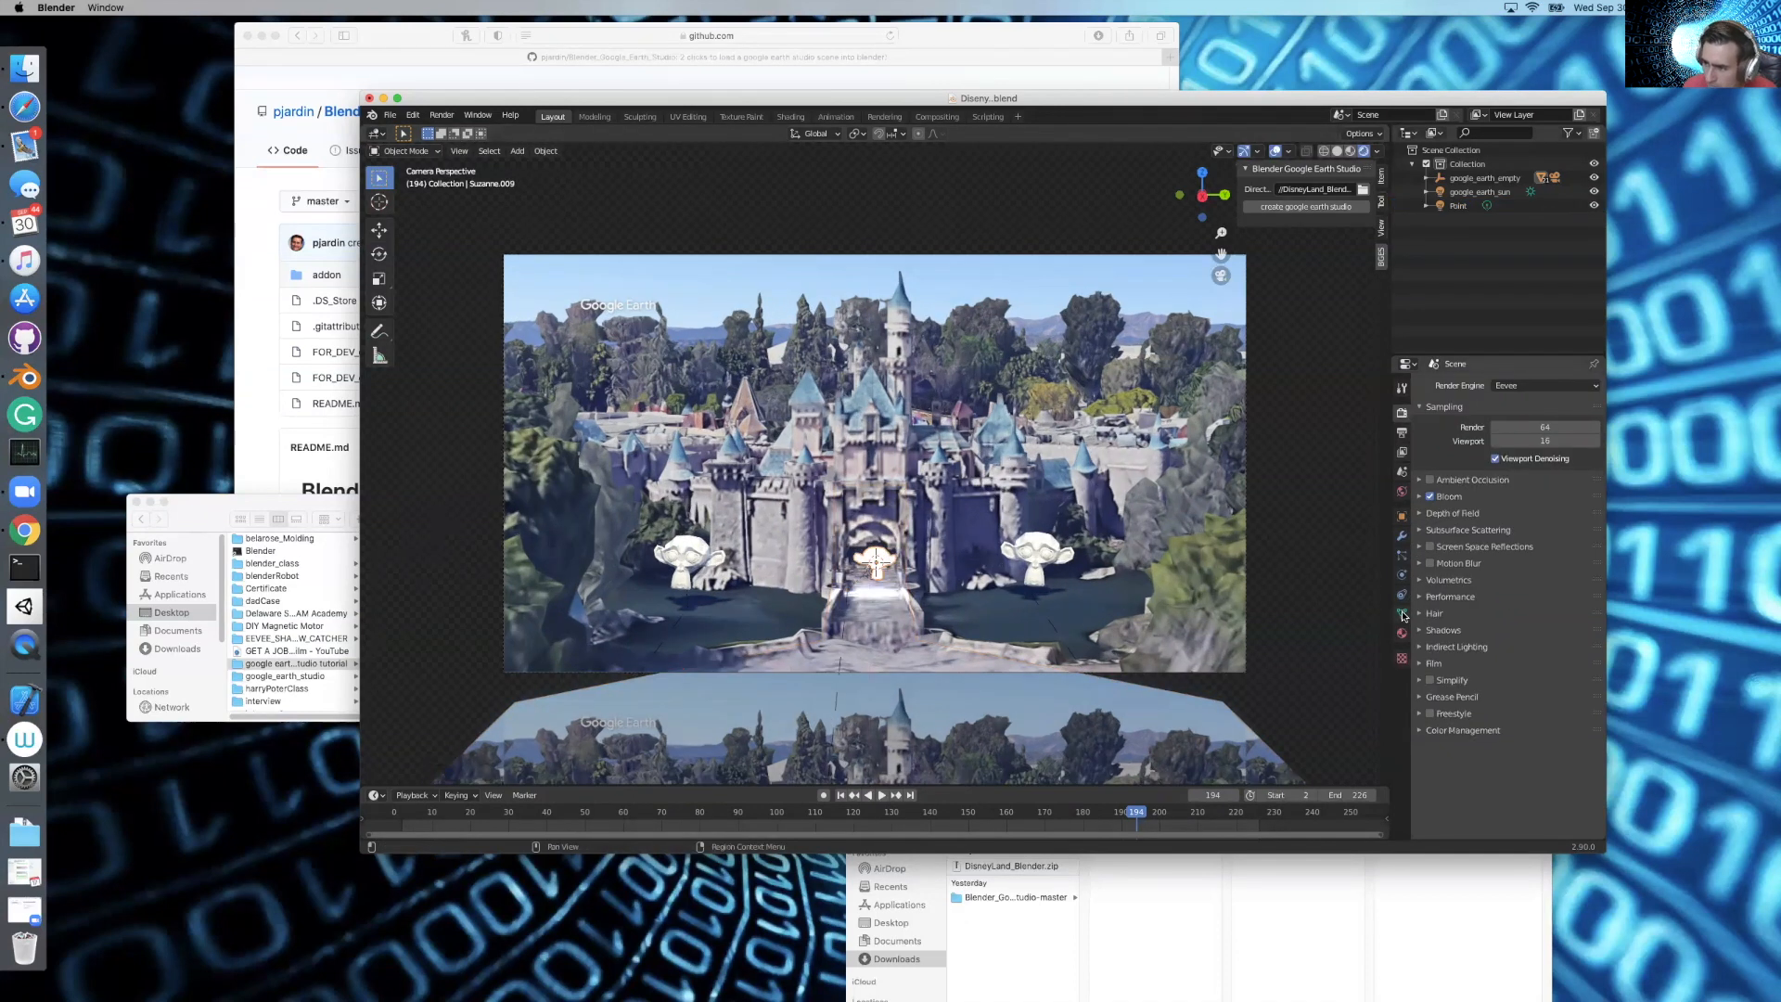
Set the emission strength of the castle gate monkey head's material to 10
{"action": "left_click", "coordinate": [1401, 633]}
{"action": "left_click", "coordinate": [1567, 570]}
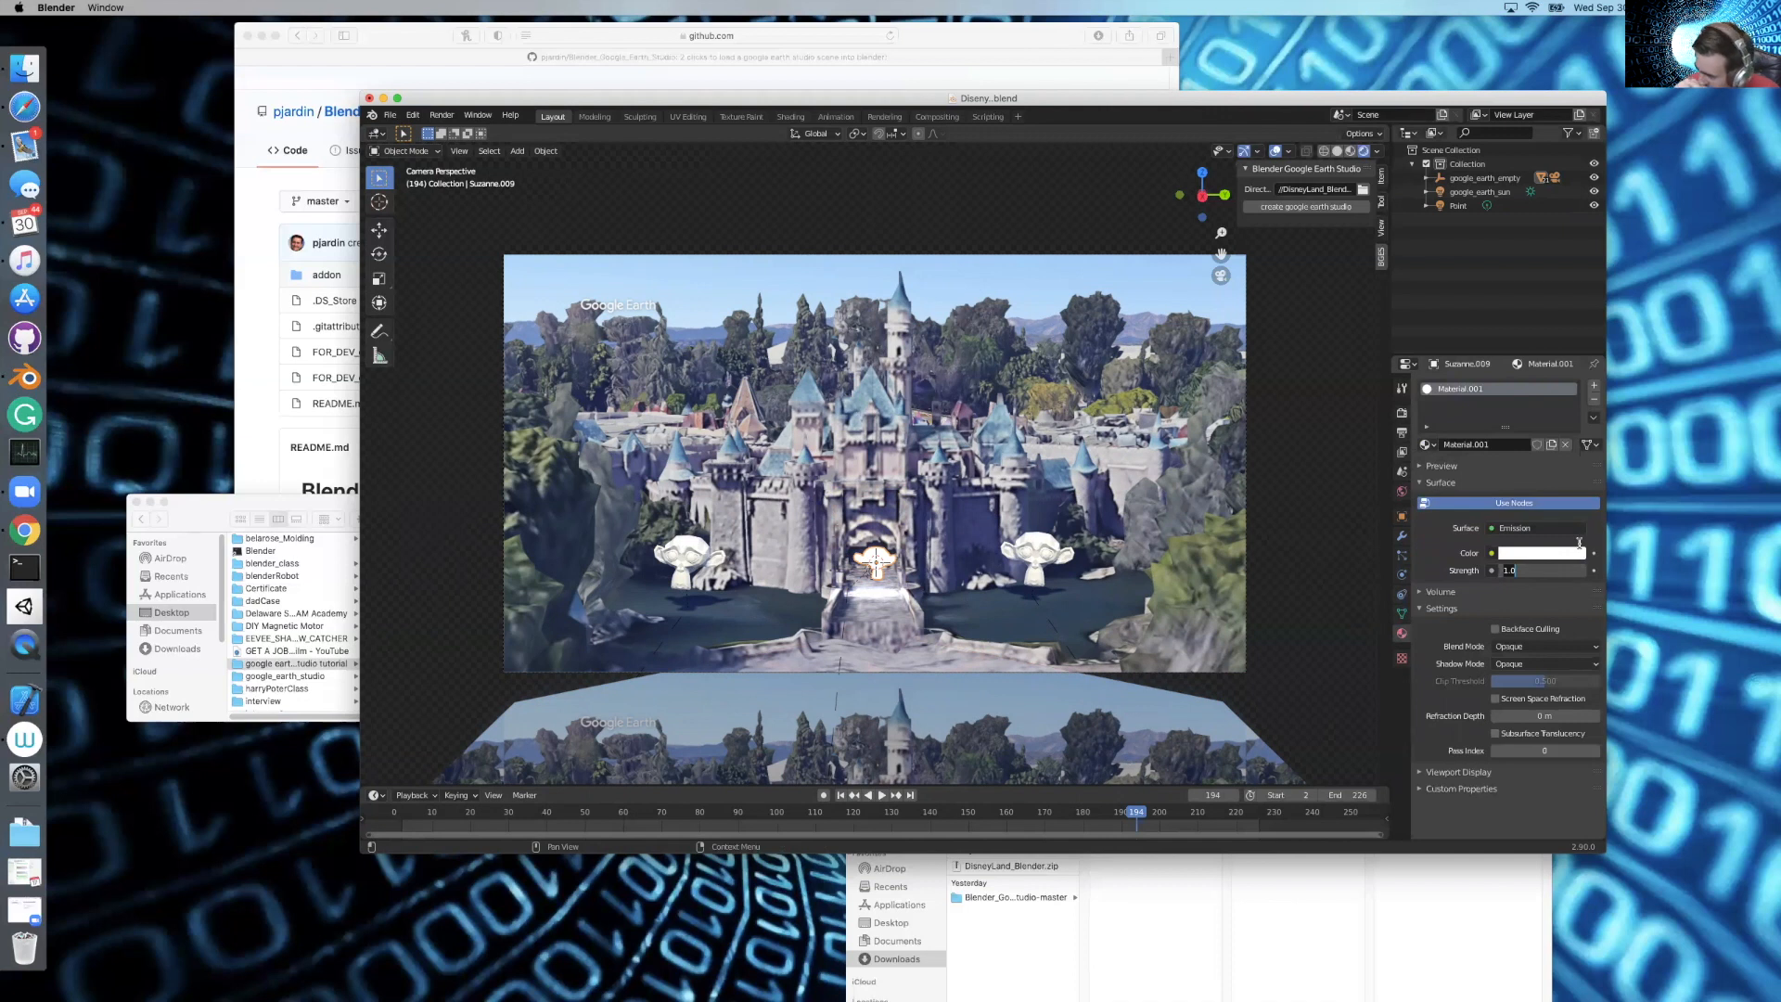
{"action": "type", "text": "20.0"}
{"action": "key", "text": "Return"}
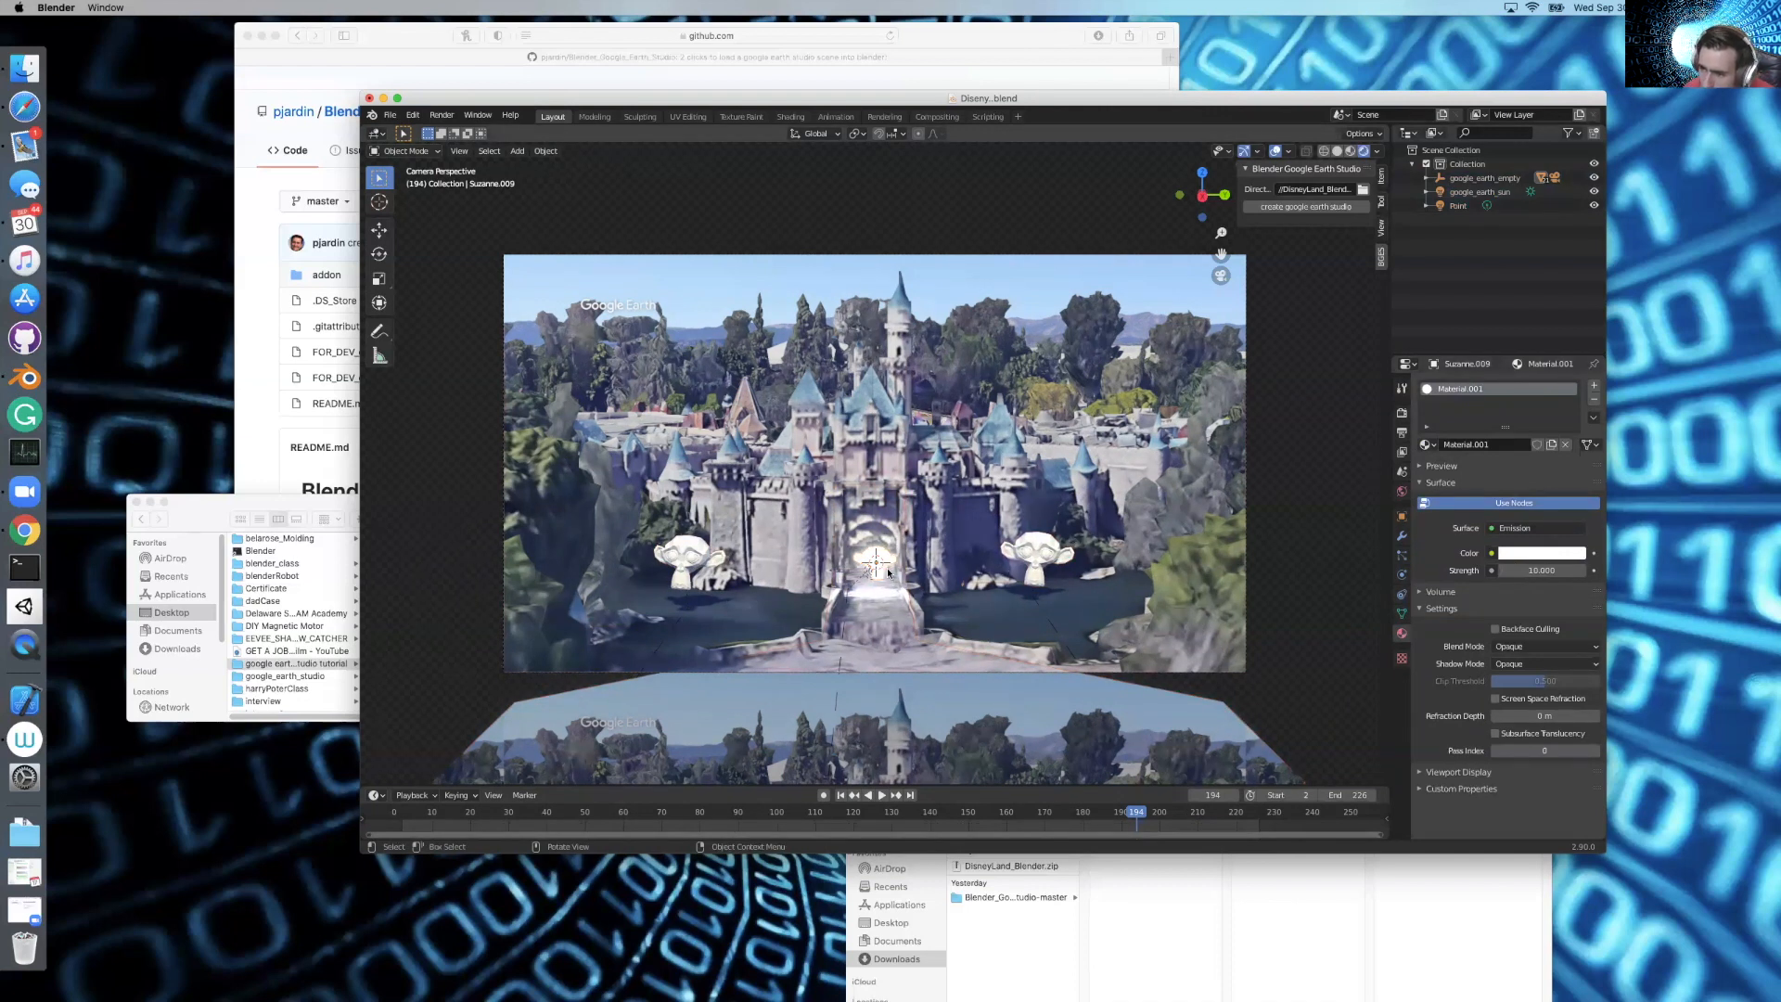
Raise the selected vertices of shadow_catcher_bridge's castle-front wall along the Z axis in Edit Mode and save the file
{"action": "left_click", "coordinate": [872, 490]}
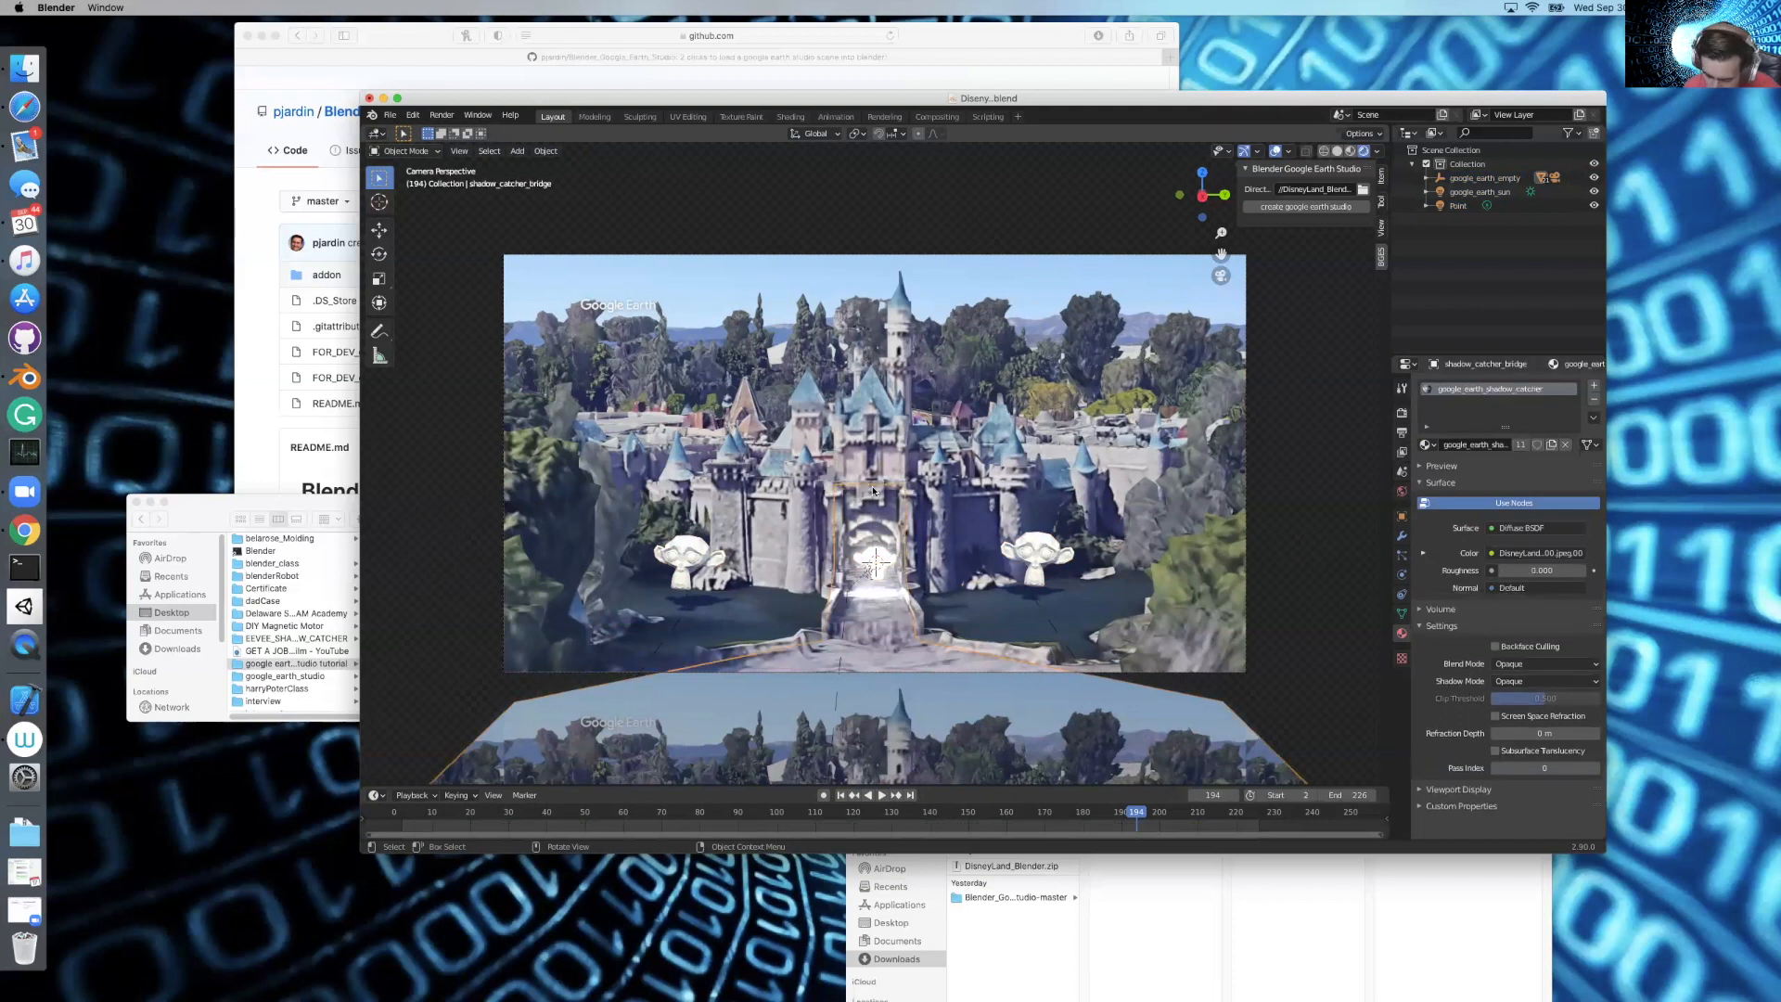
{"action": "key", "text": "Tab"}
{"action": "key", "text": "g"}
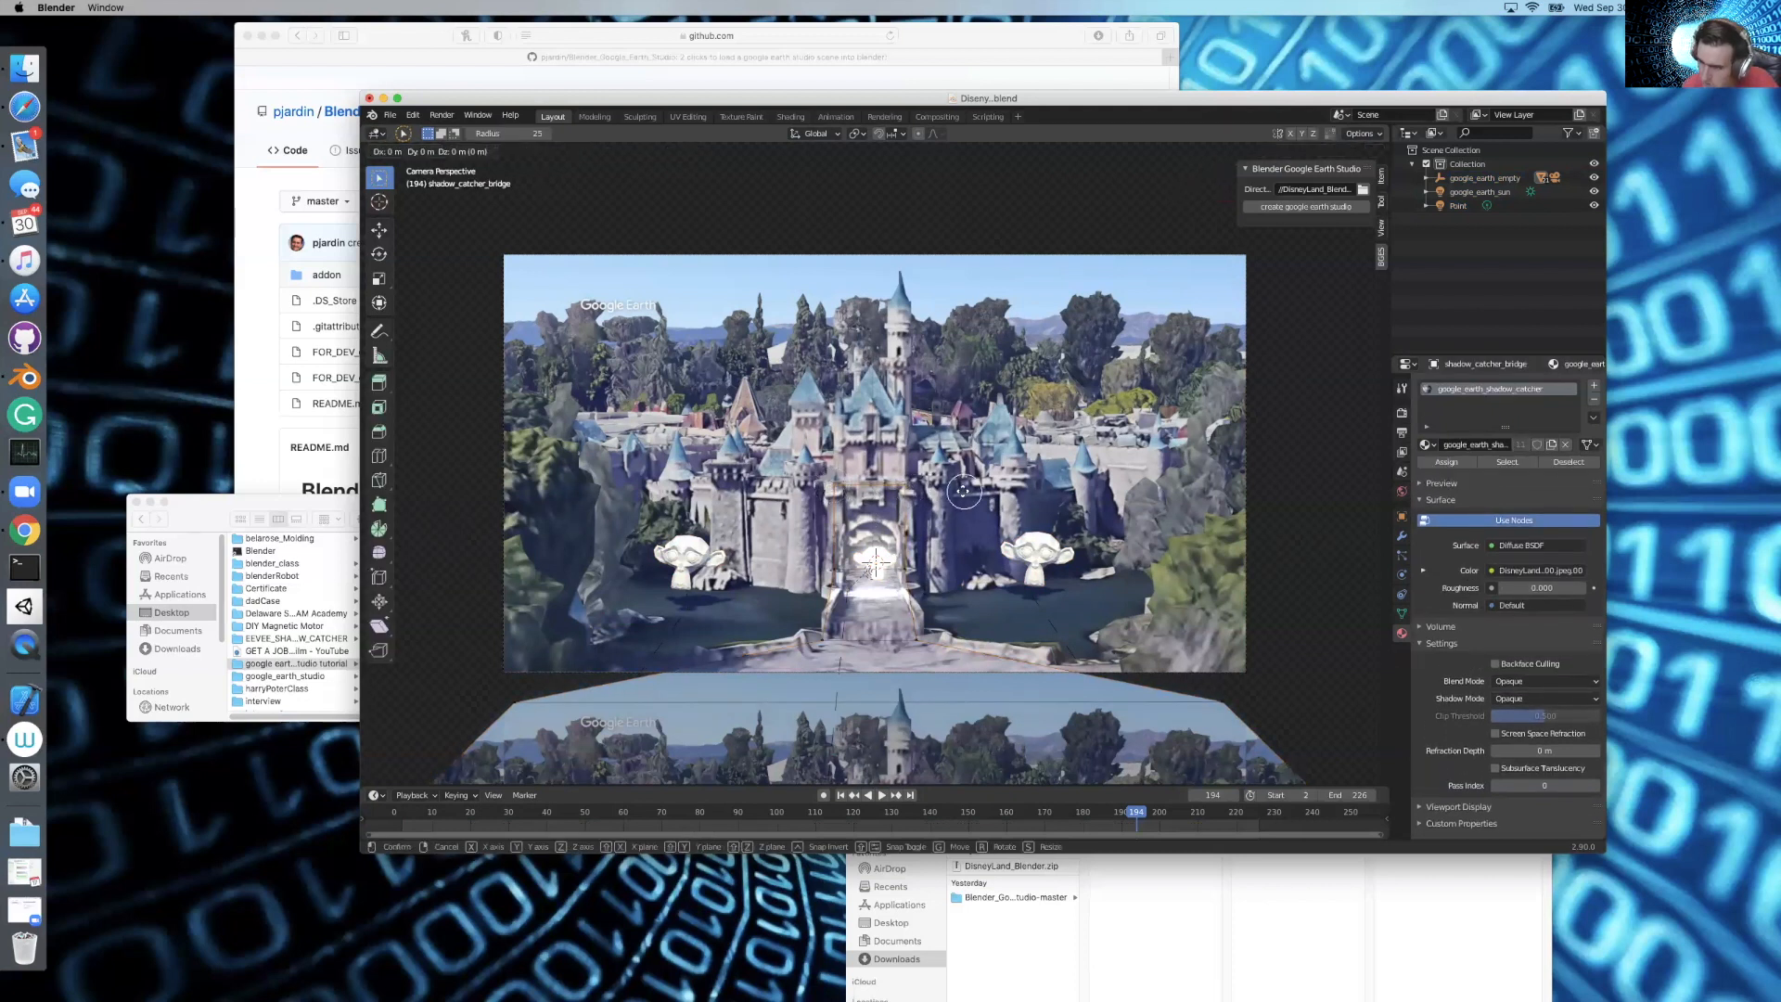
{"action": "key", "text": "z"}
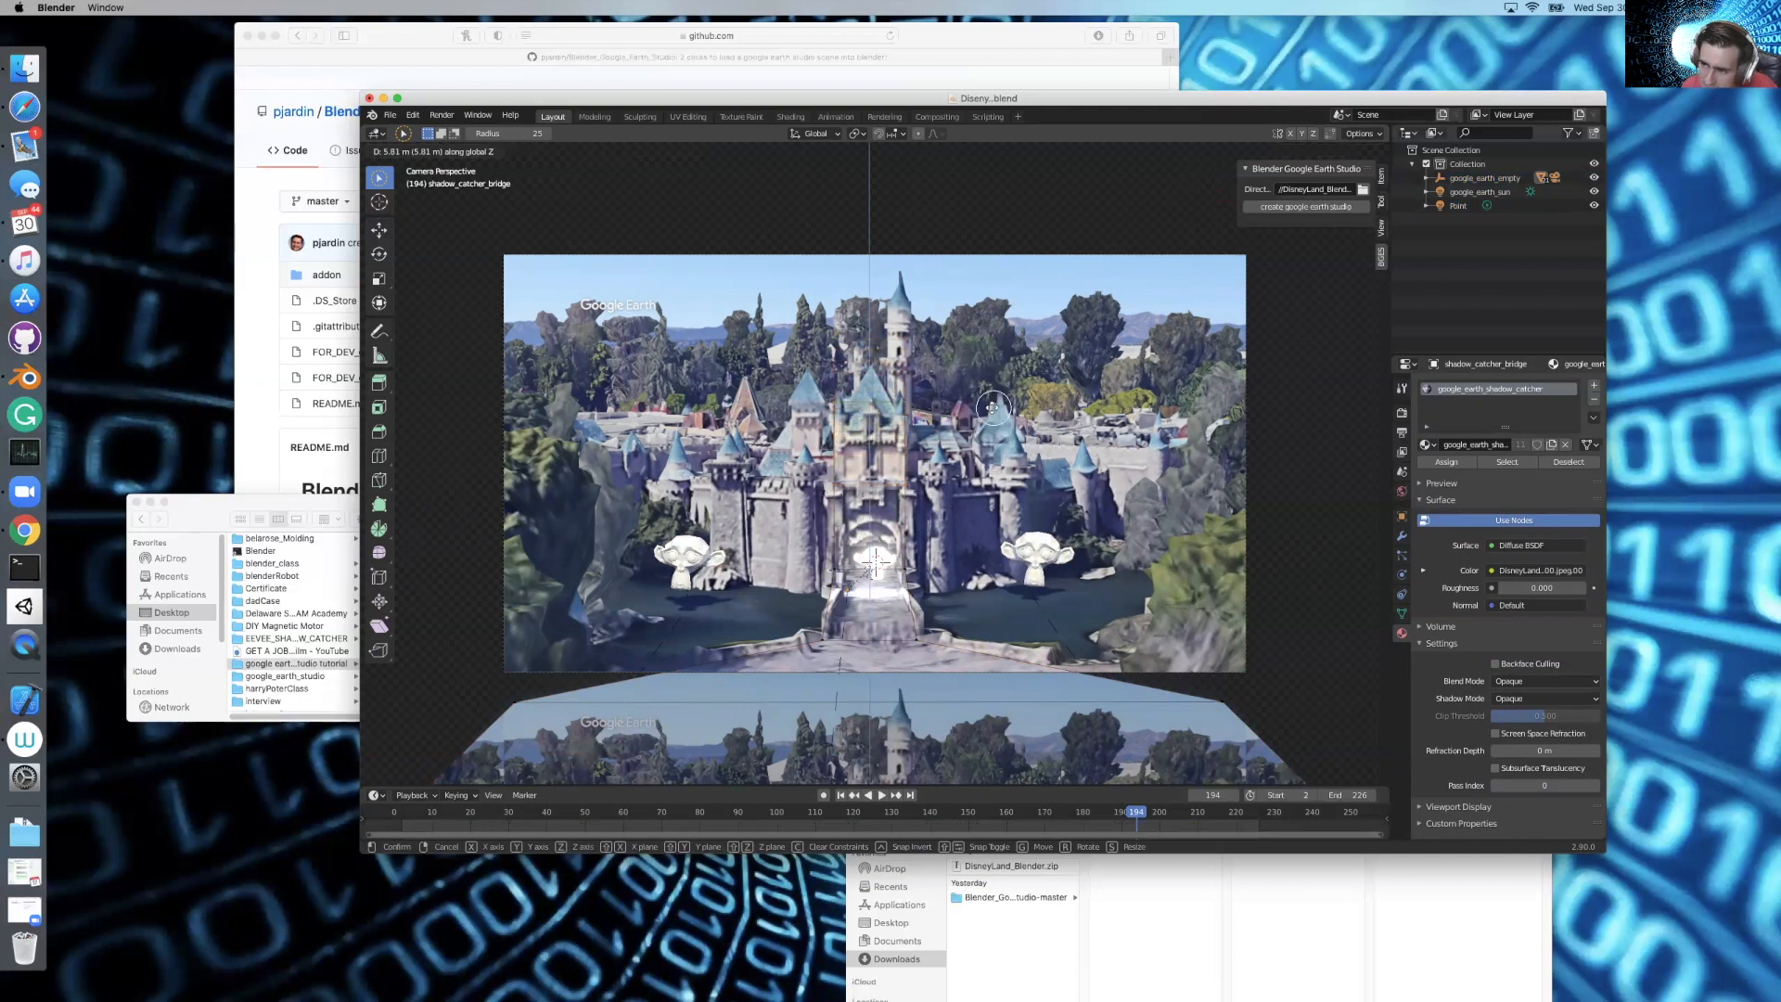
{"action": "left_click", "coordinate": [994, 375]}
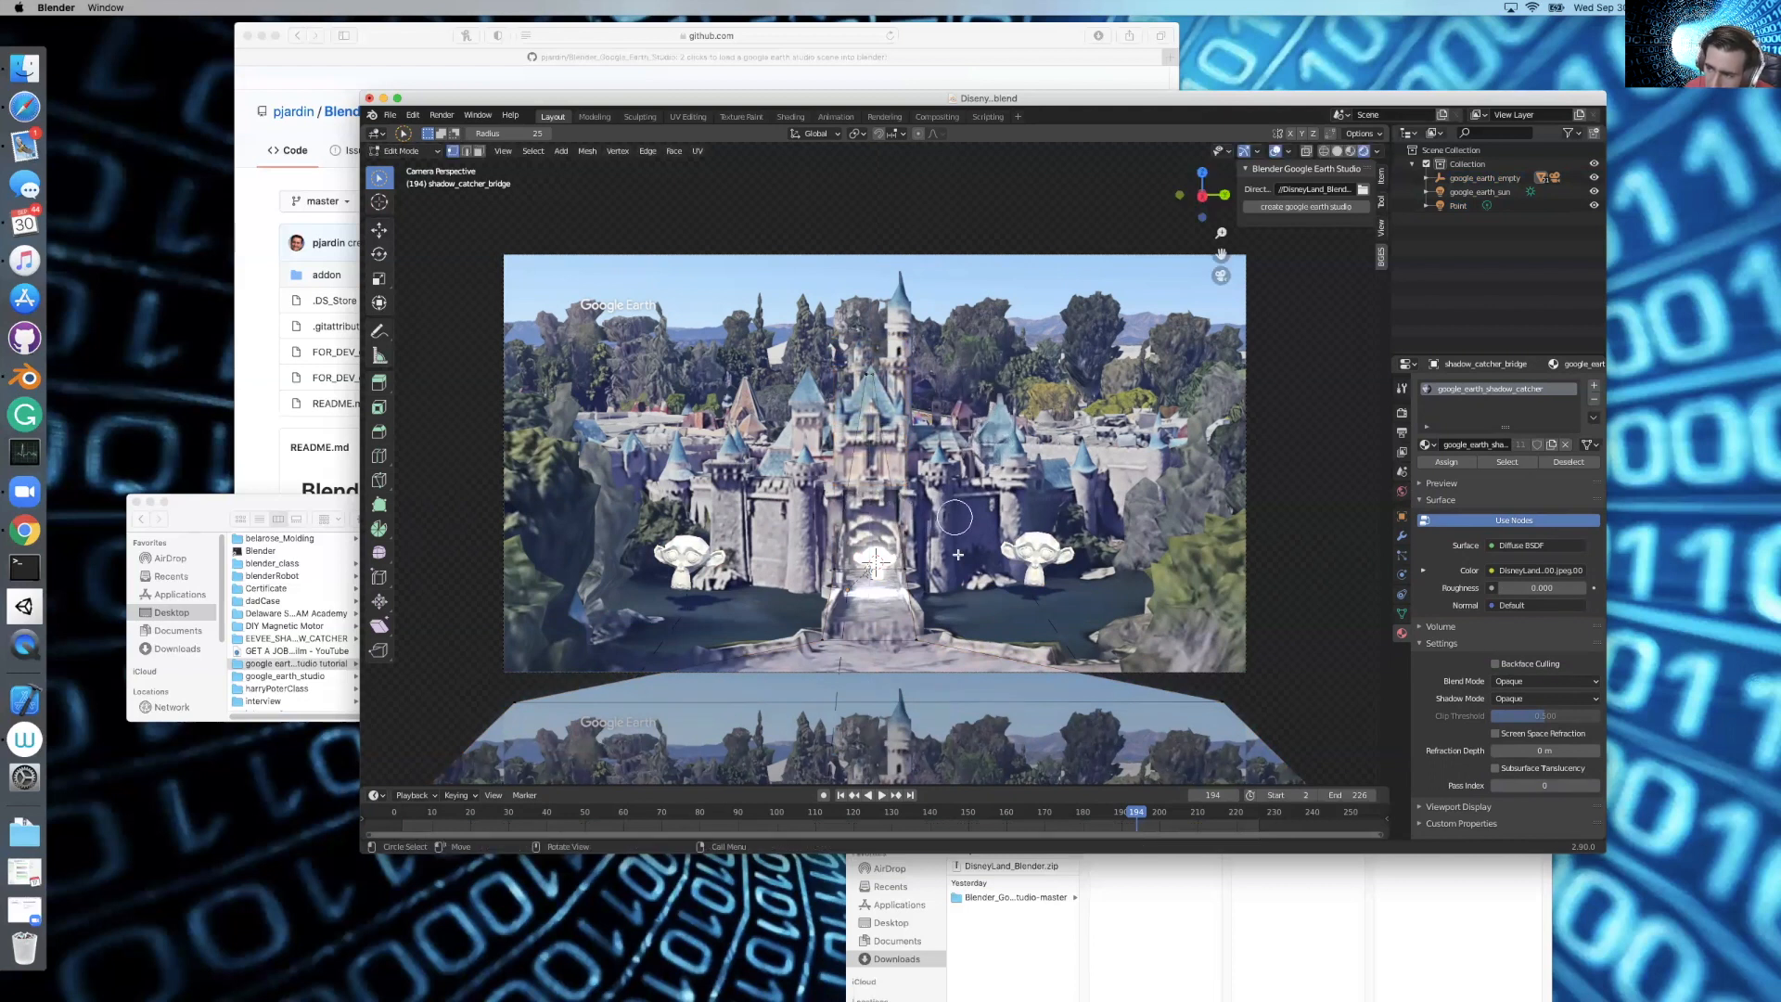
{"action": "key", "text": "Tab"}
{"action": "key", "text": "super+s"}
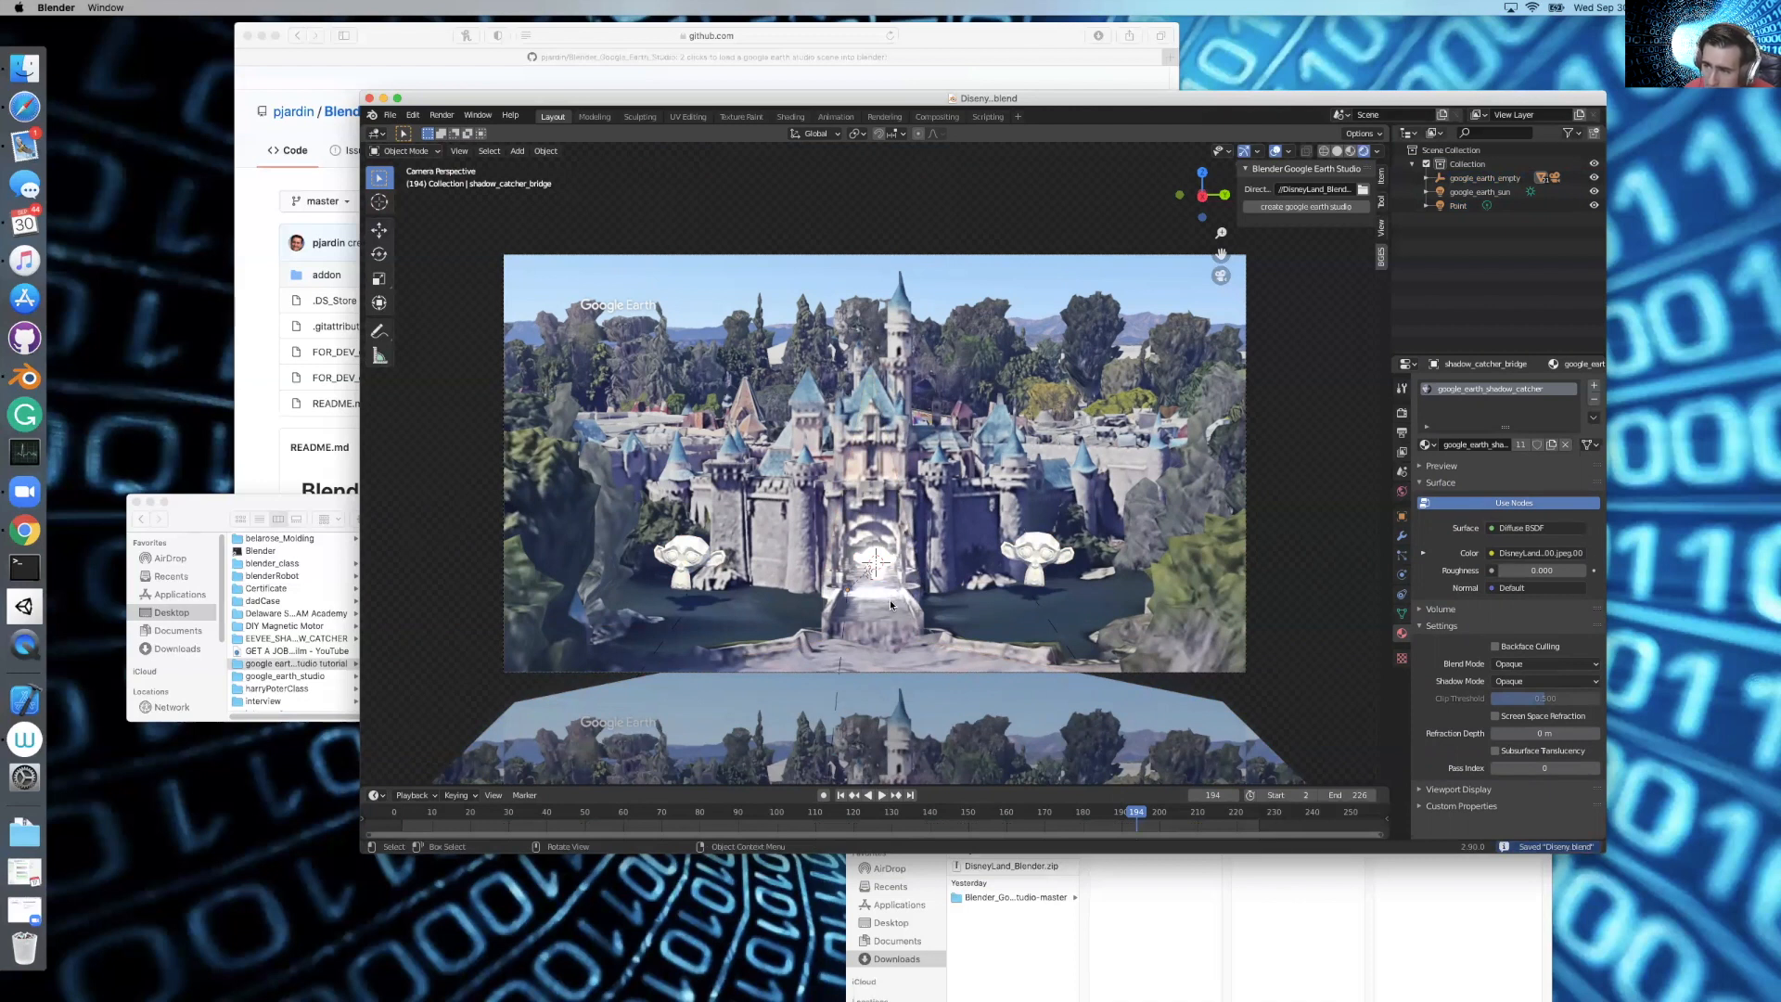
Select the castle gate's monkey head, scrub back to frame 136 to check the scene and save the file
{"action": "left_click", "coordinate": [877, 566]}
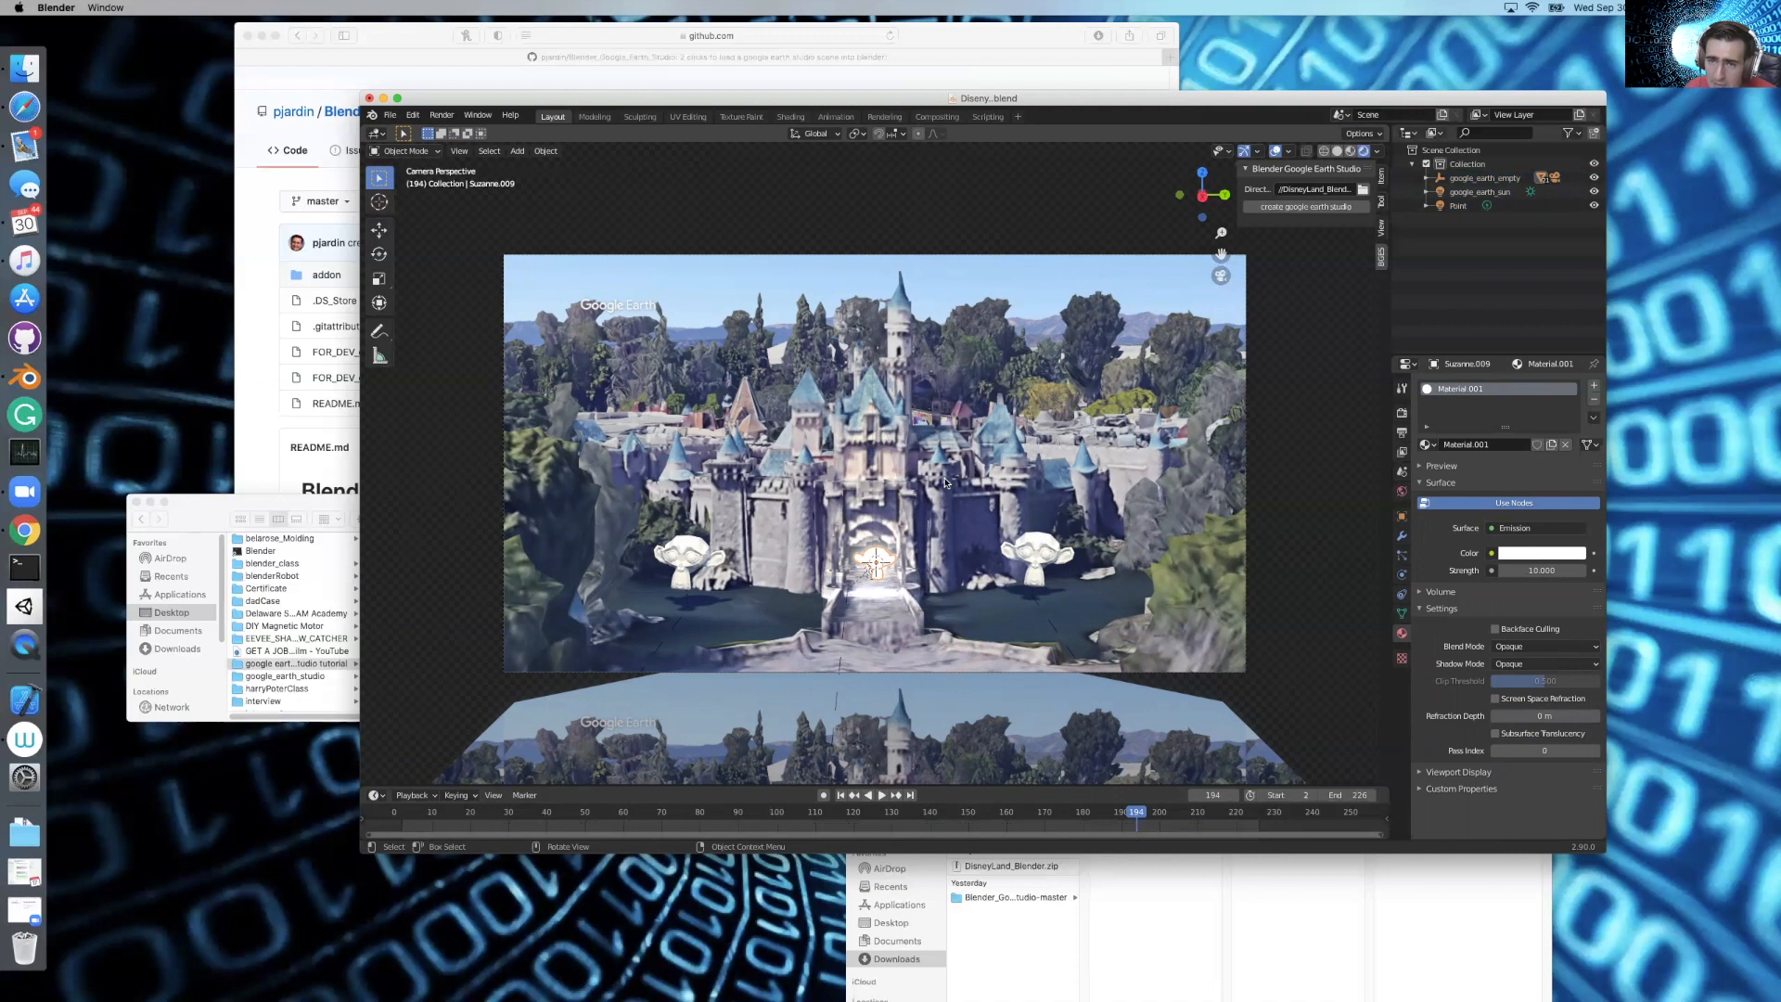
{"action": "left_click_drag", "start_coordinate": [1159, 812], "coordinate": [914, 808]}
{"action": "key", "text": "super+s"}
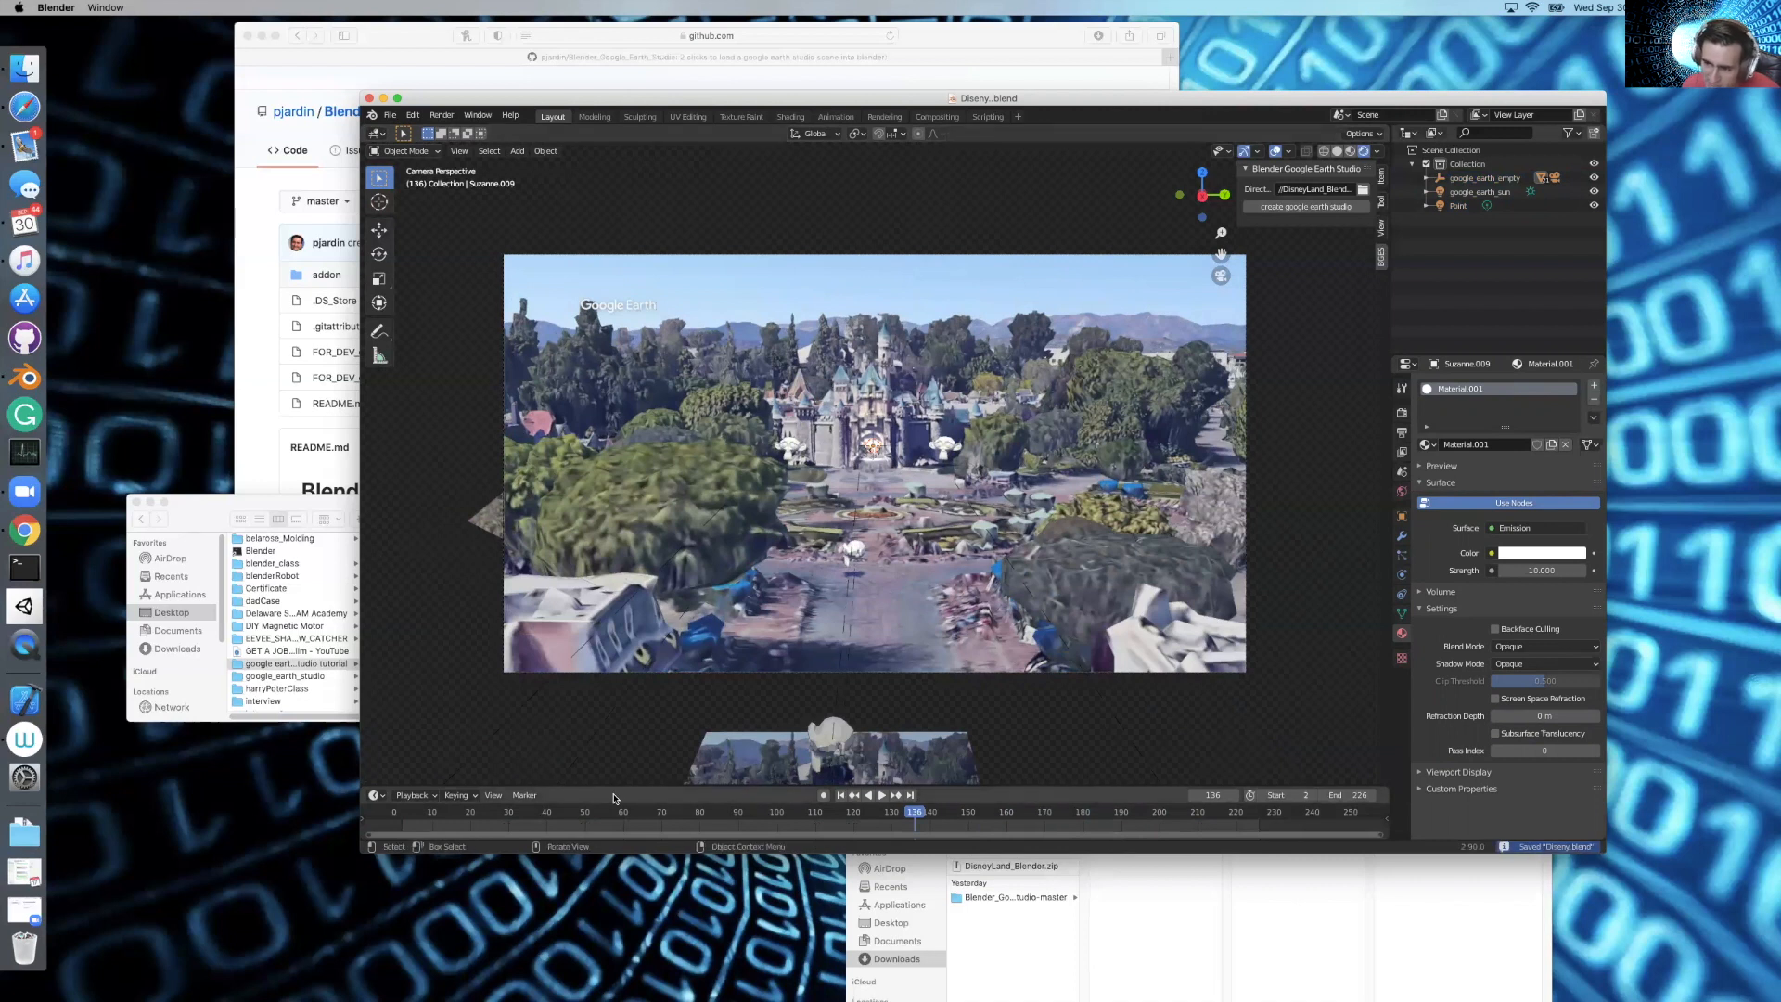
Play the animation from the first frame, stop at frame 176 and select the two monkey heads flanking the castle gate
{"action": "key", "text": "shift+Left"}
{"action": "key", "text": "space"}
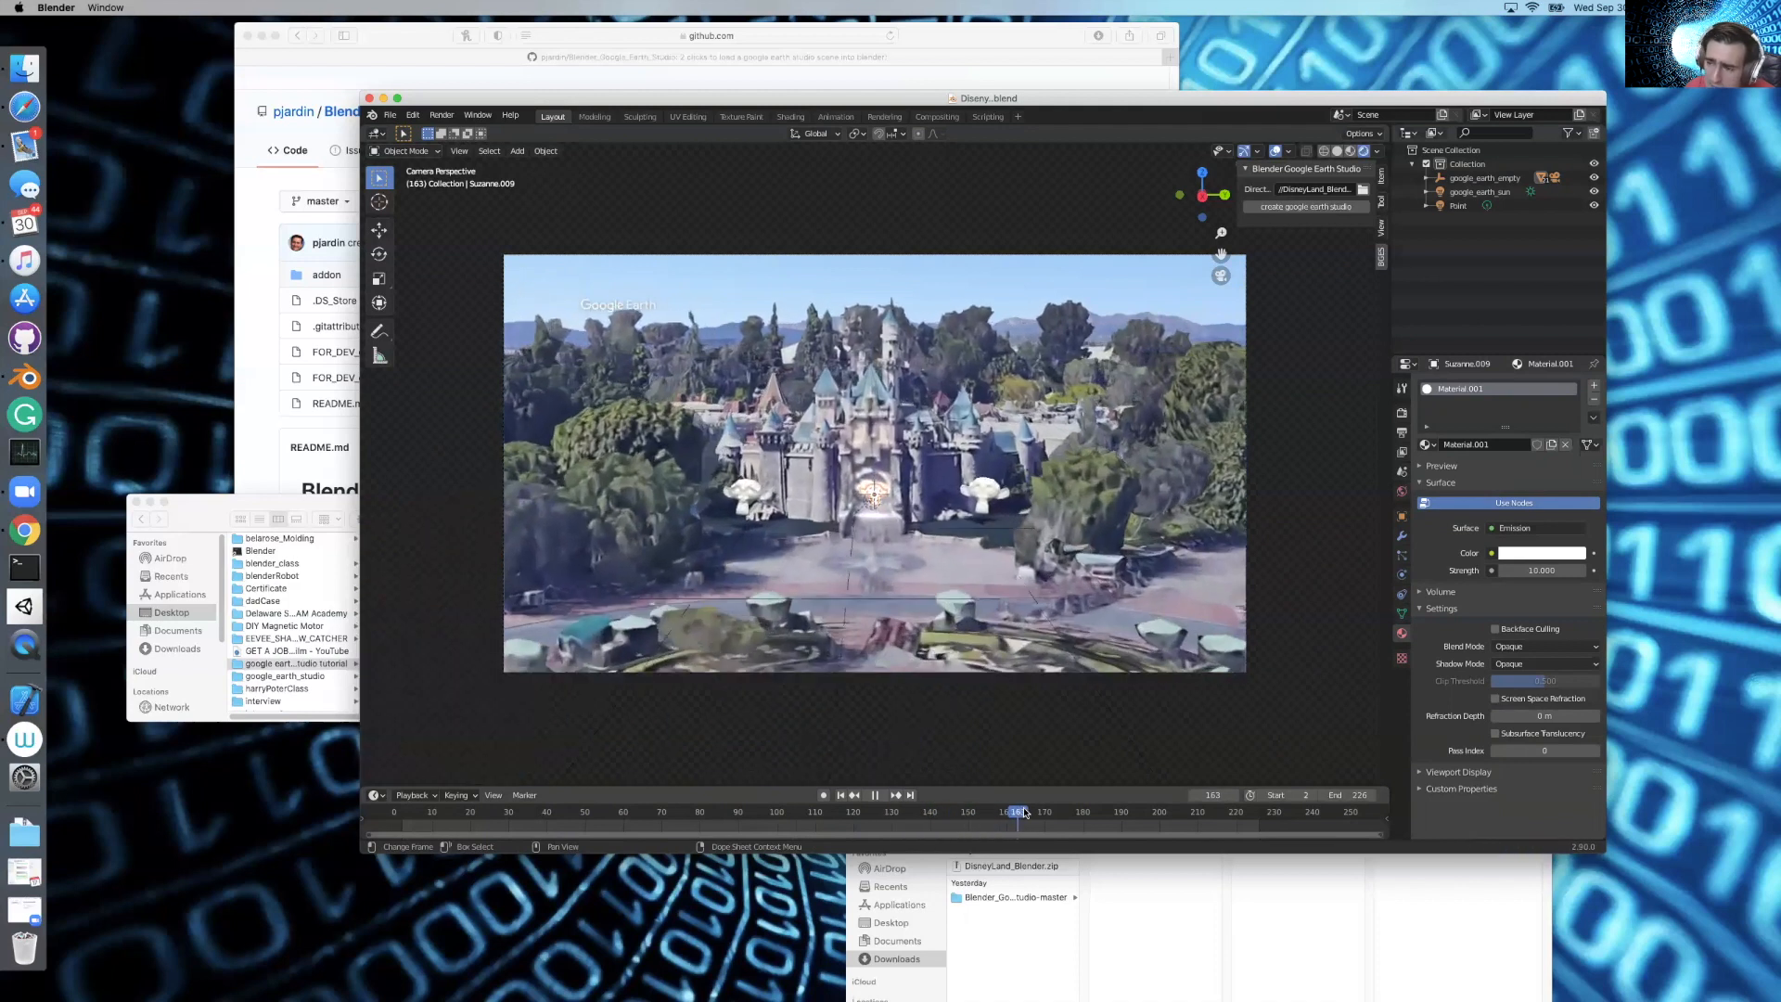
{"action": "key", "text": "space"}
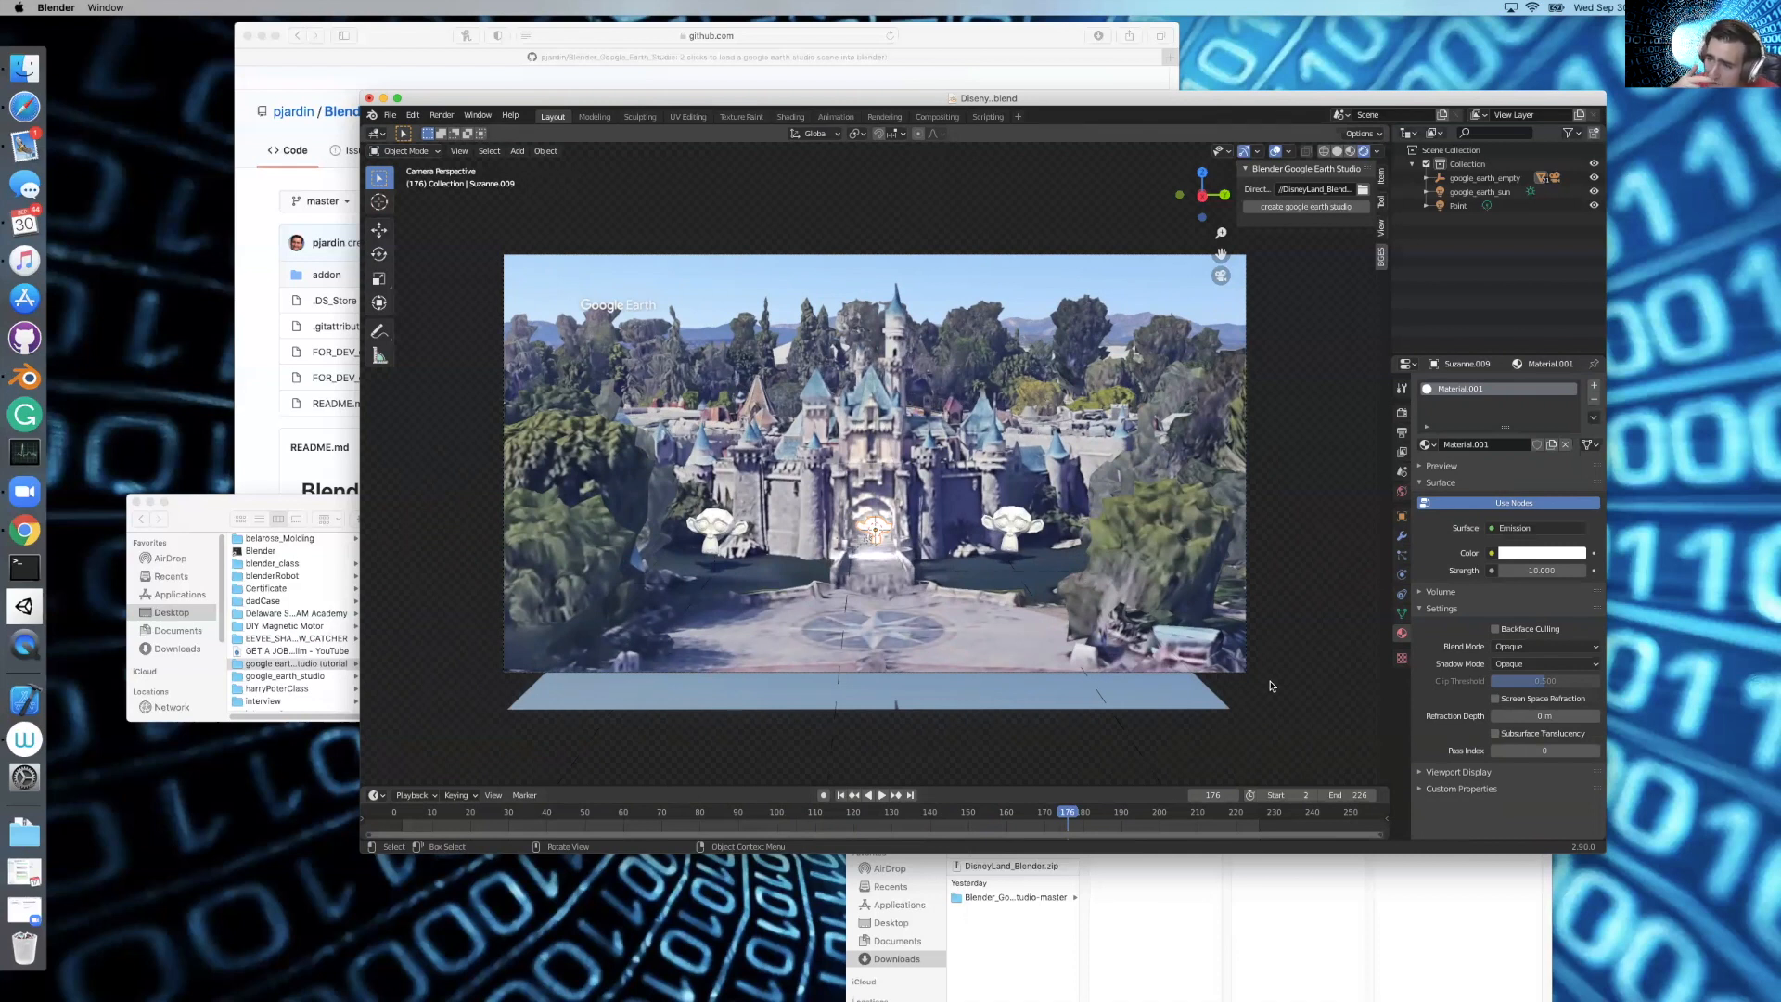
{"action": "left_click", "coordinate": [697, 534]}
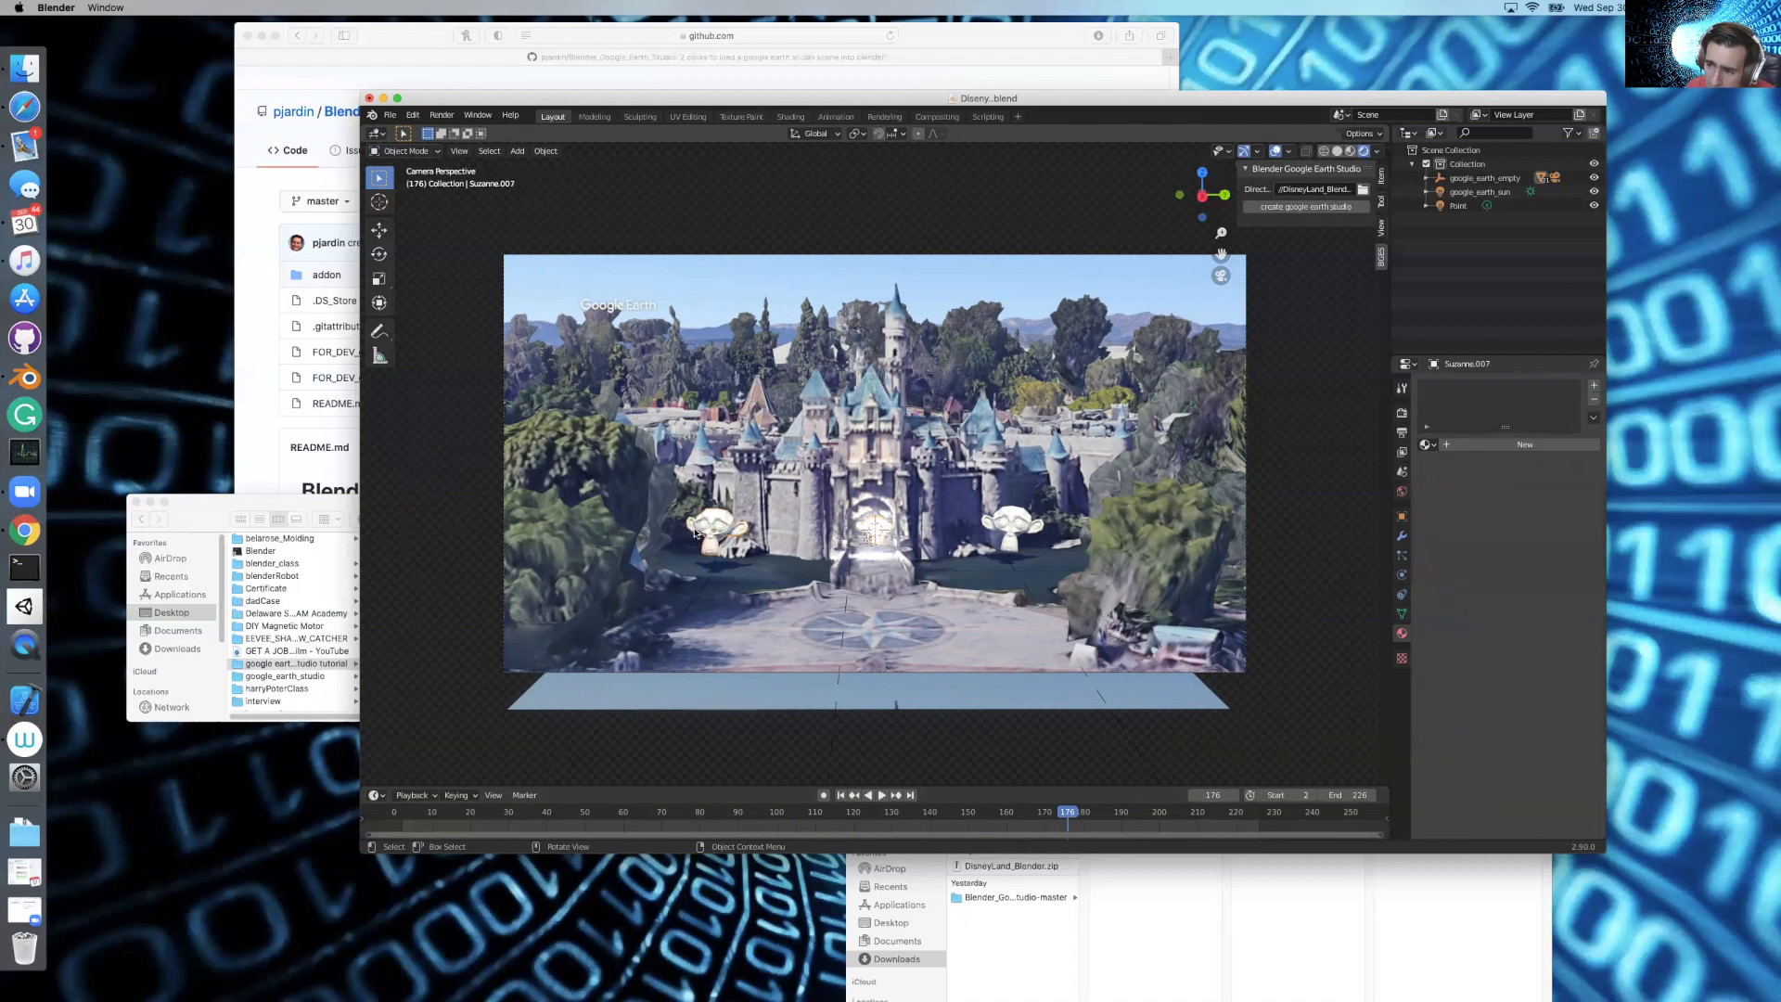
{"action": "left_click", "coordinate": [1018, 537], "text": "shift"}
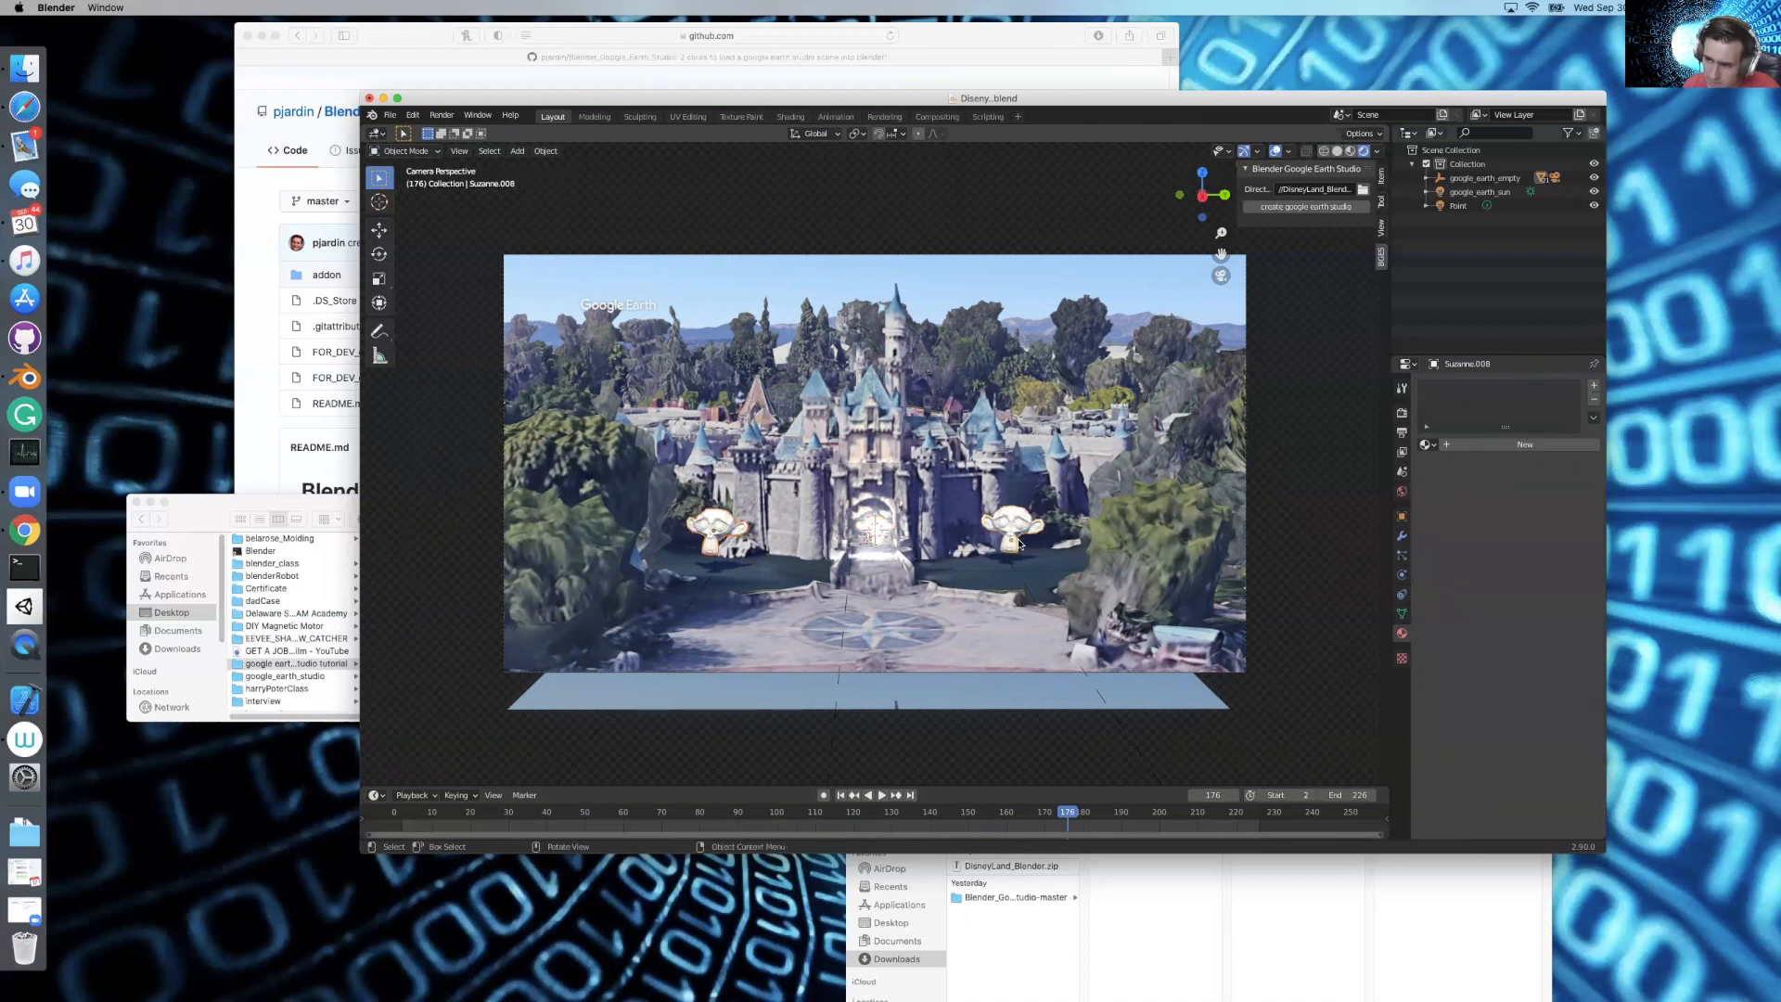
Rewind the timeline and play the fly-through again to check how the monkey heads follow the footage
{"action": "left_click_drag", "start_coordinate": [465, 811], "coordinate": [372, 818]}
{"action": "key", "text": "space"}
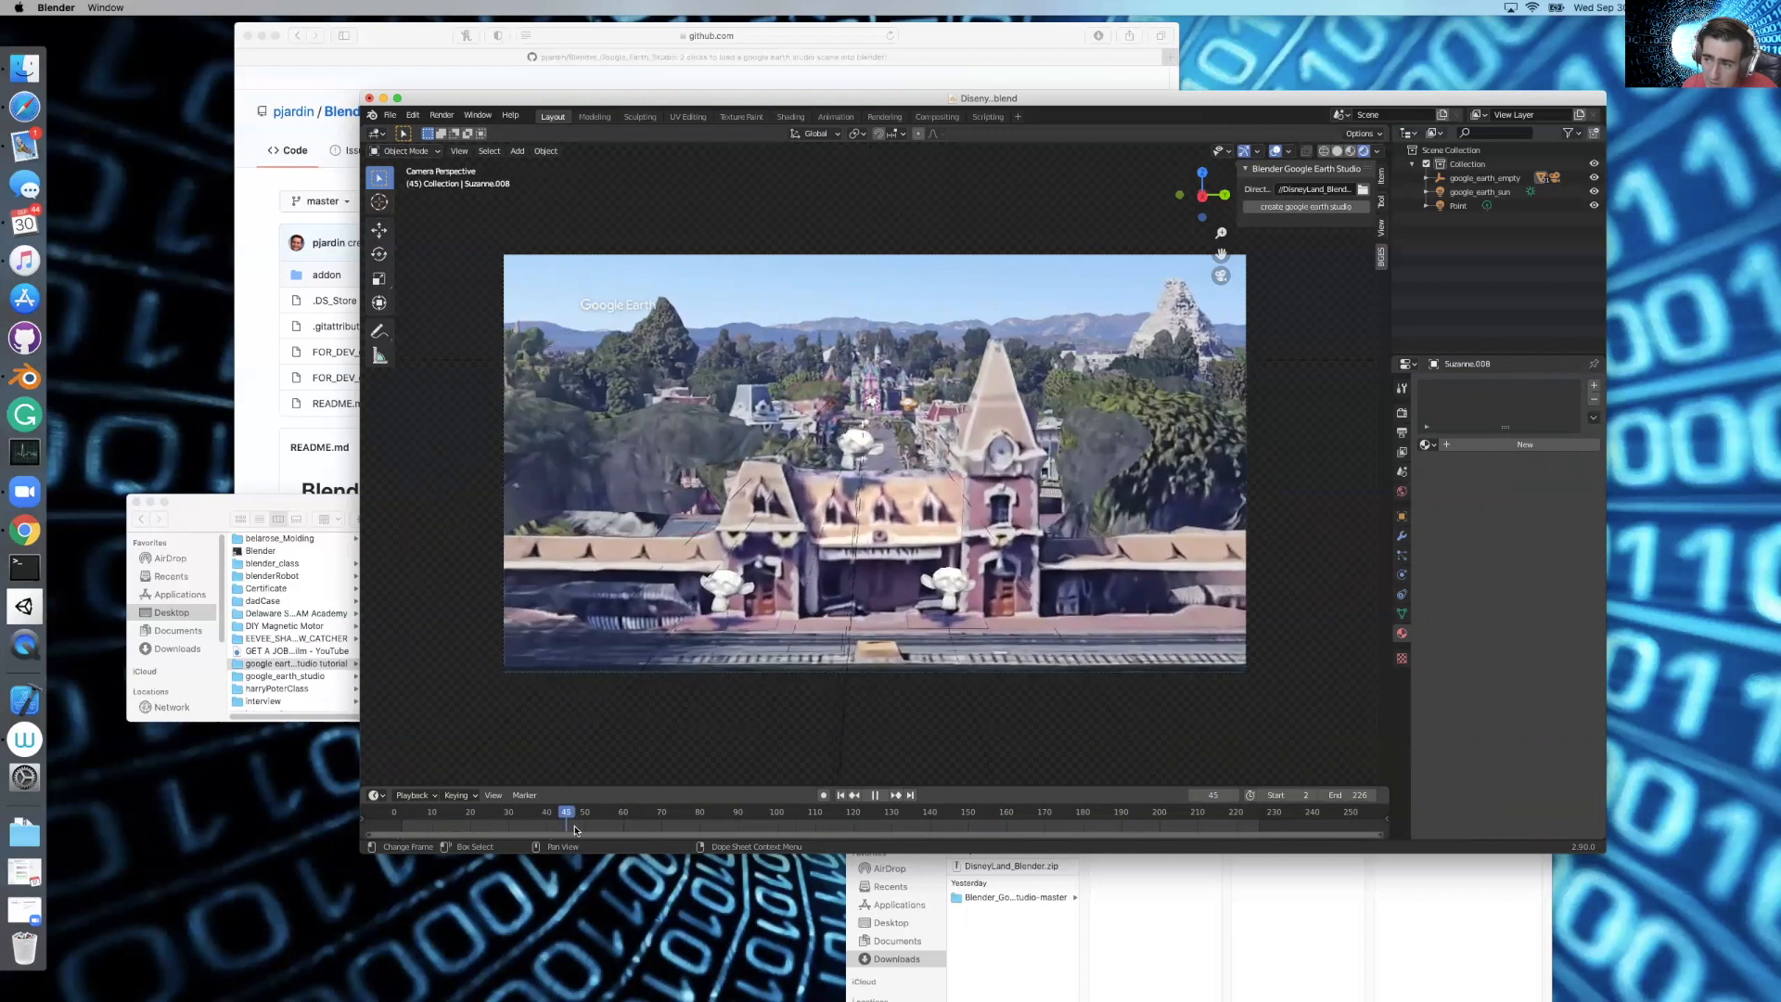
{"action": "key", "text": "space"}
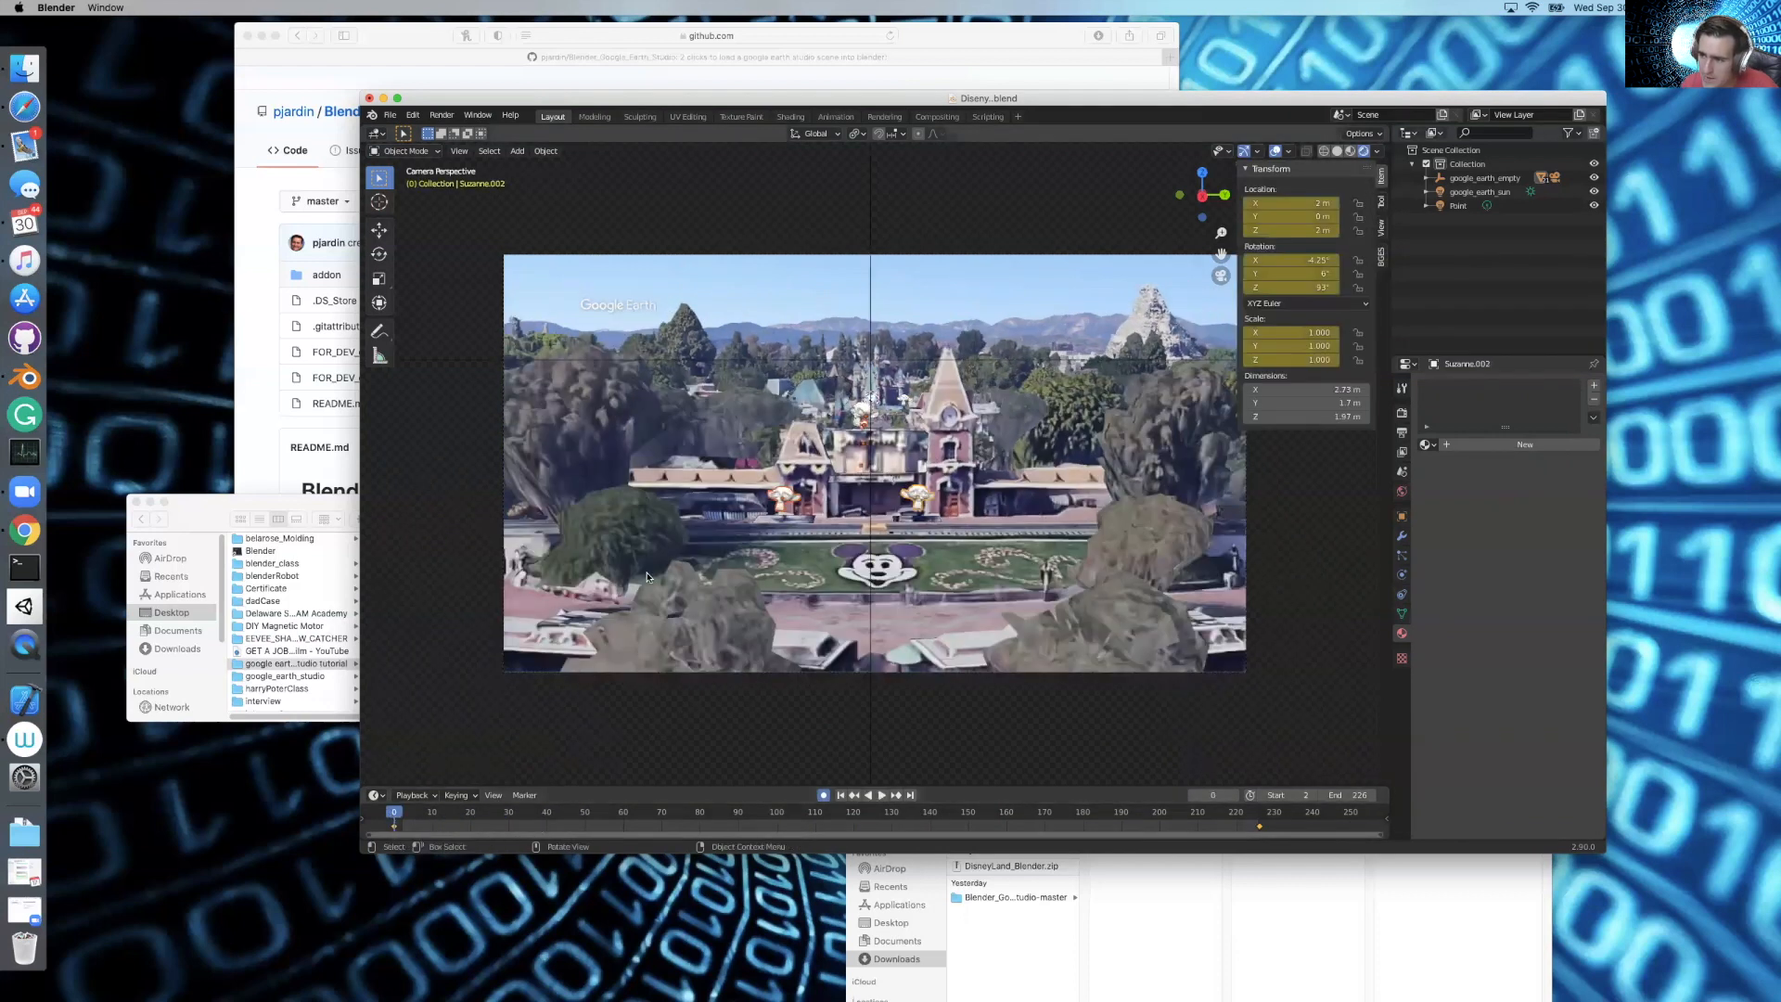
{"action": "key", "text": "space"}
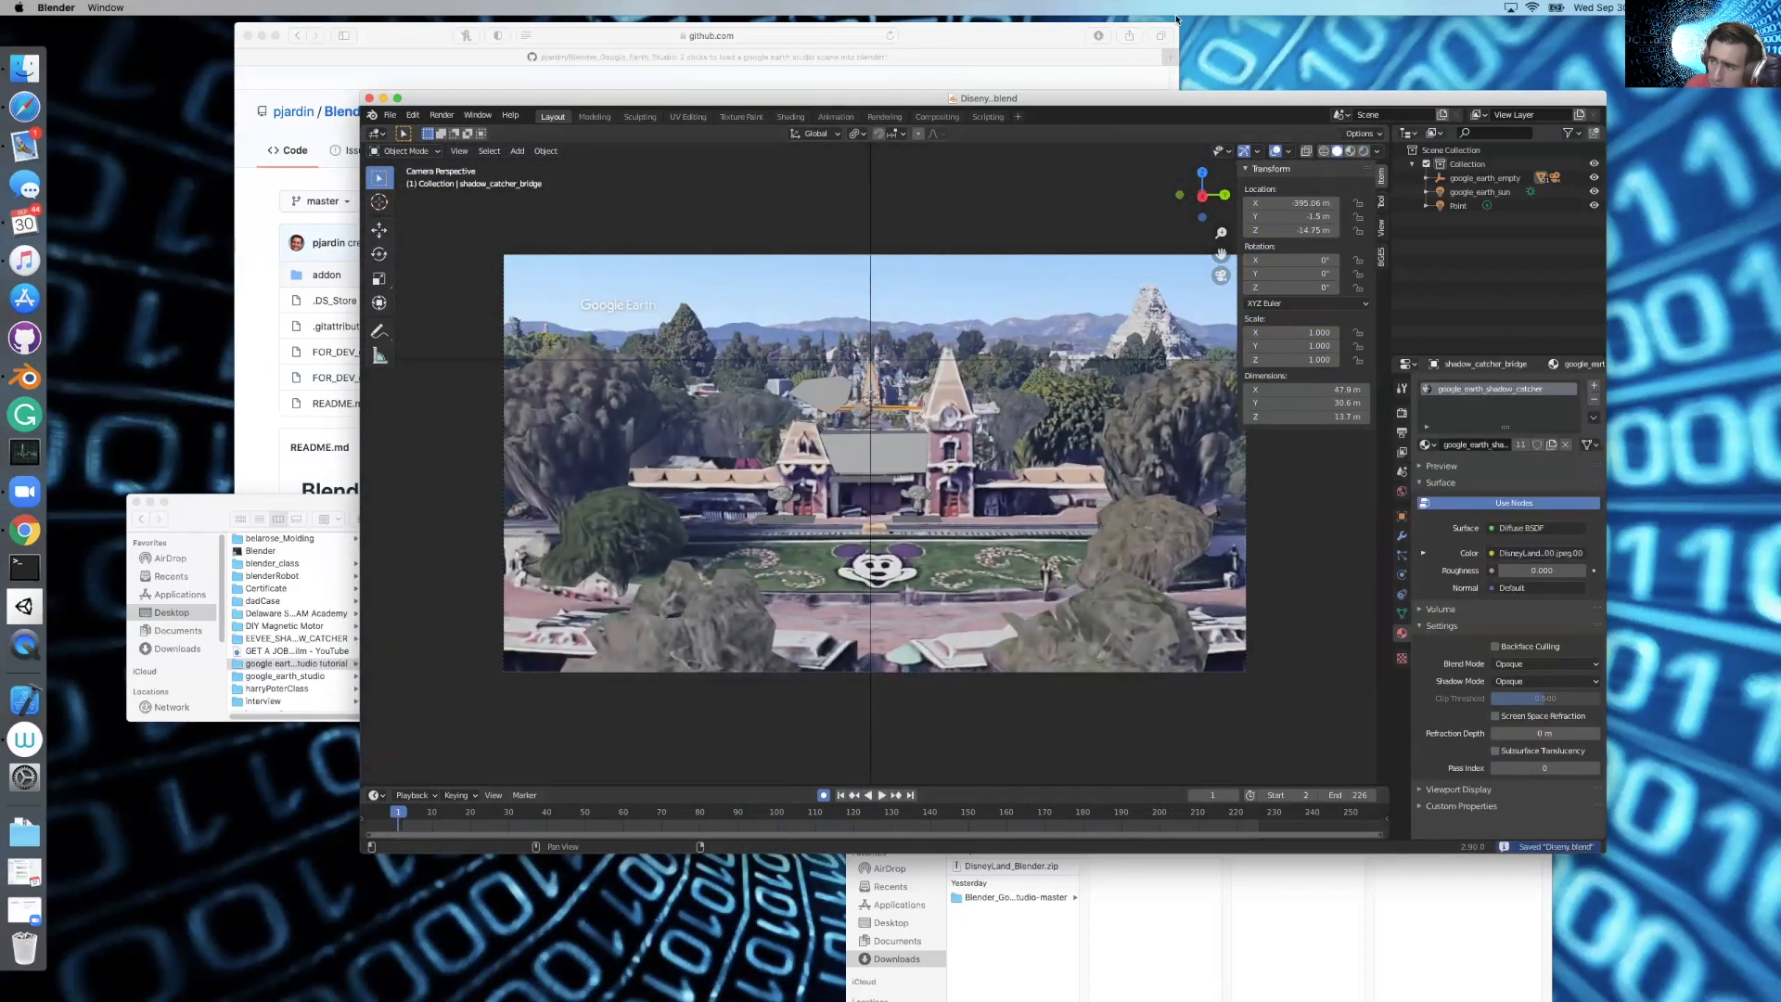
Set the render output's encoding container to MPEG-4 for the FFmpeg video format
{"action": "left_click_drag", "start_coordinate": [1168, 101], "coordinate": [1160, 27]}
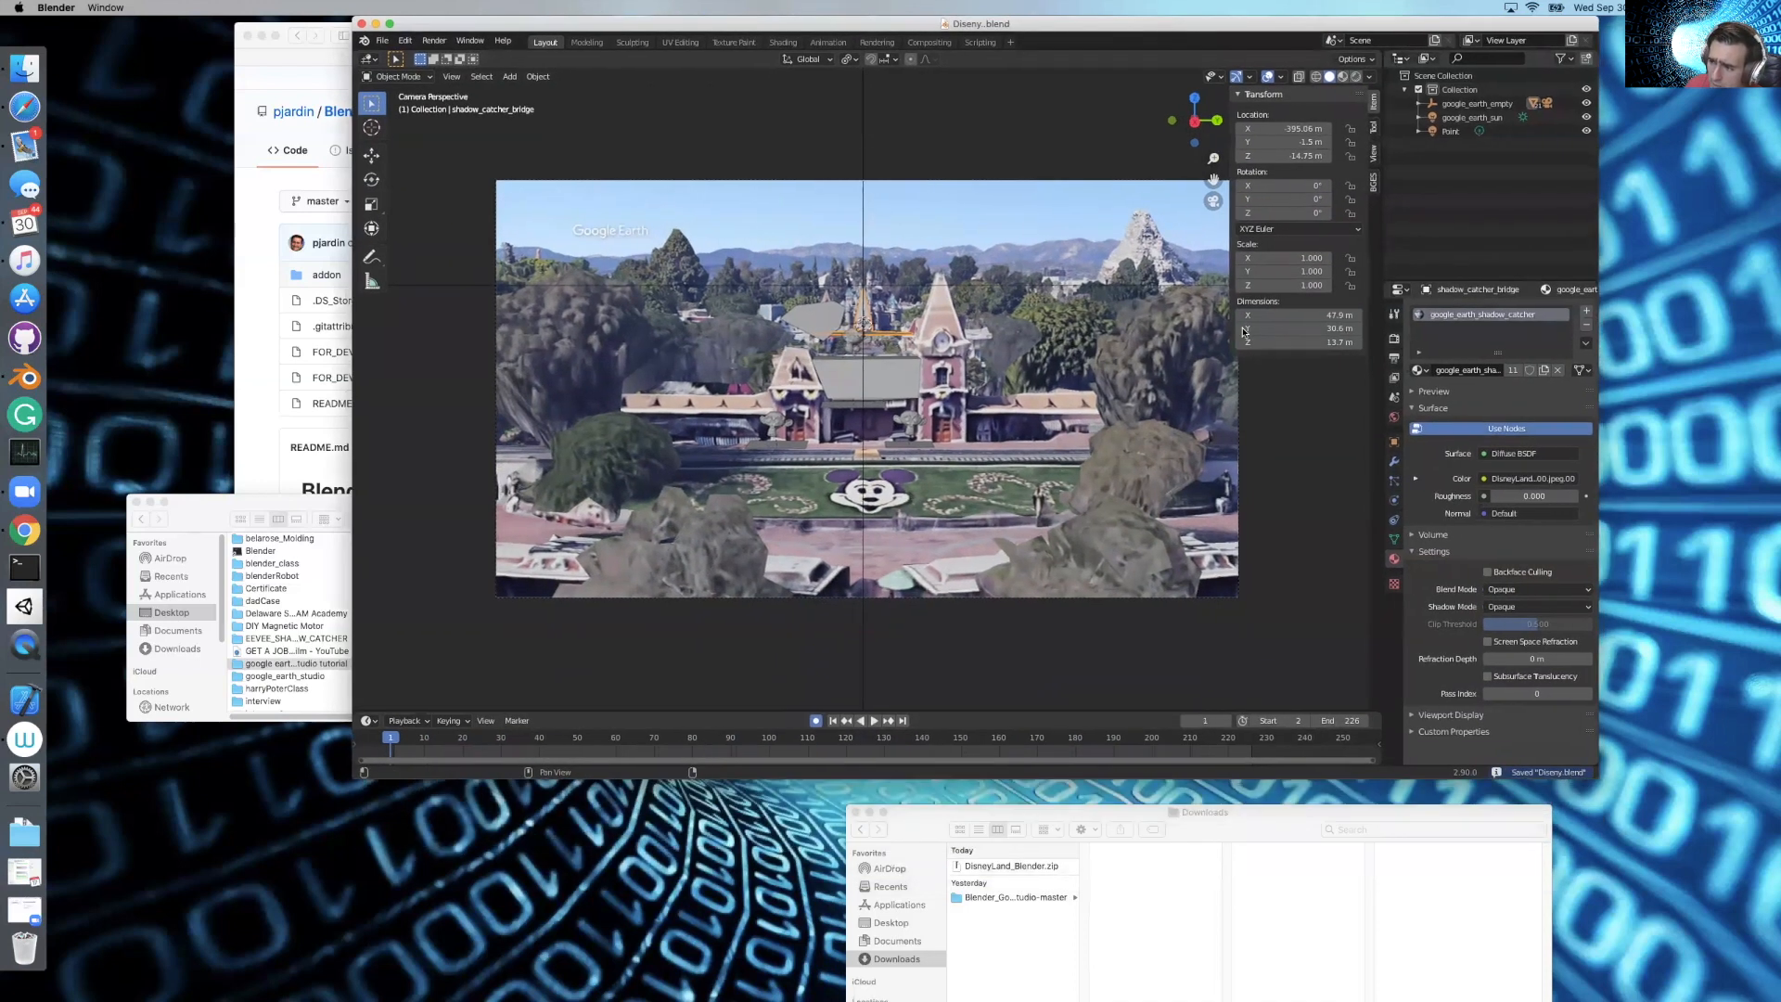
{"action": "left_click", "coordinate": [1393, 358]}
{"action": "left_click", "coordinate": [1509, 549]}
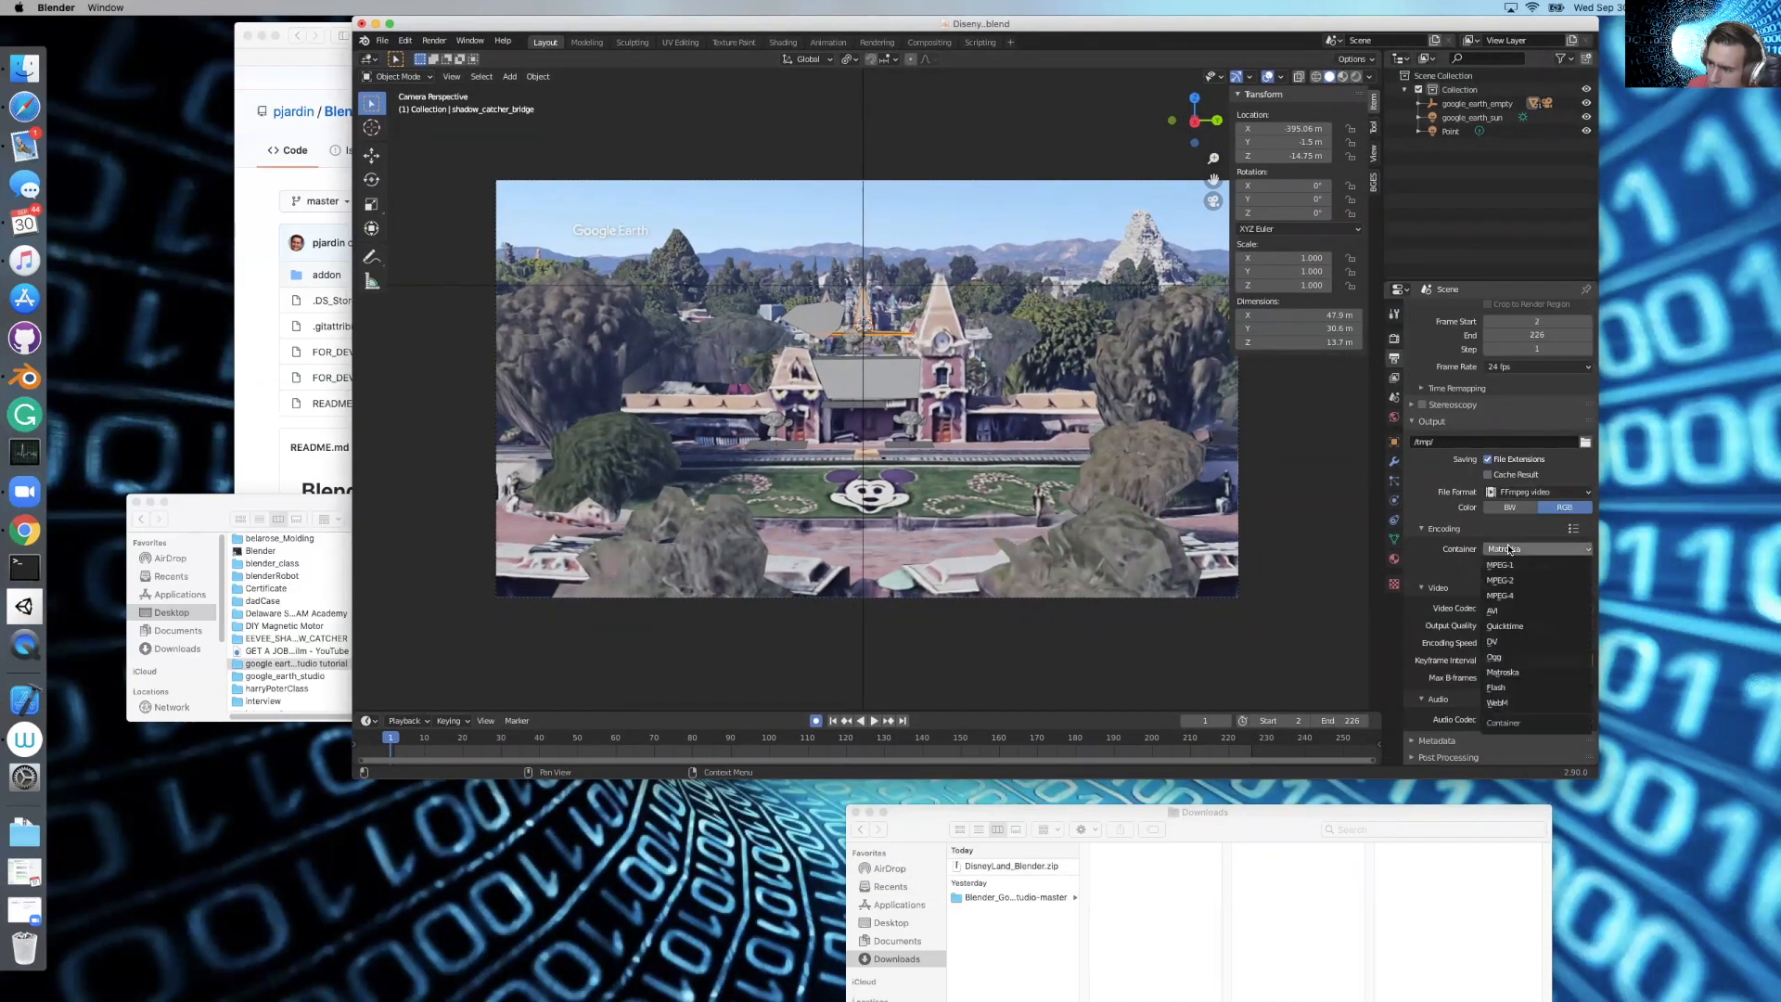
{"action": "left_click", "coordinate": [1524, 595]}
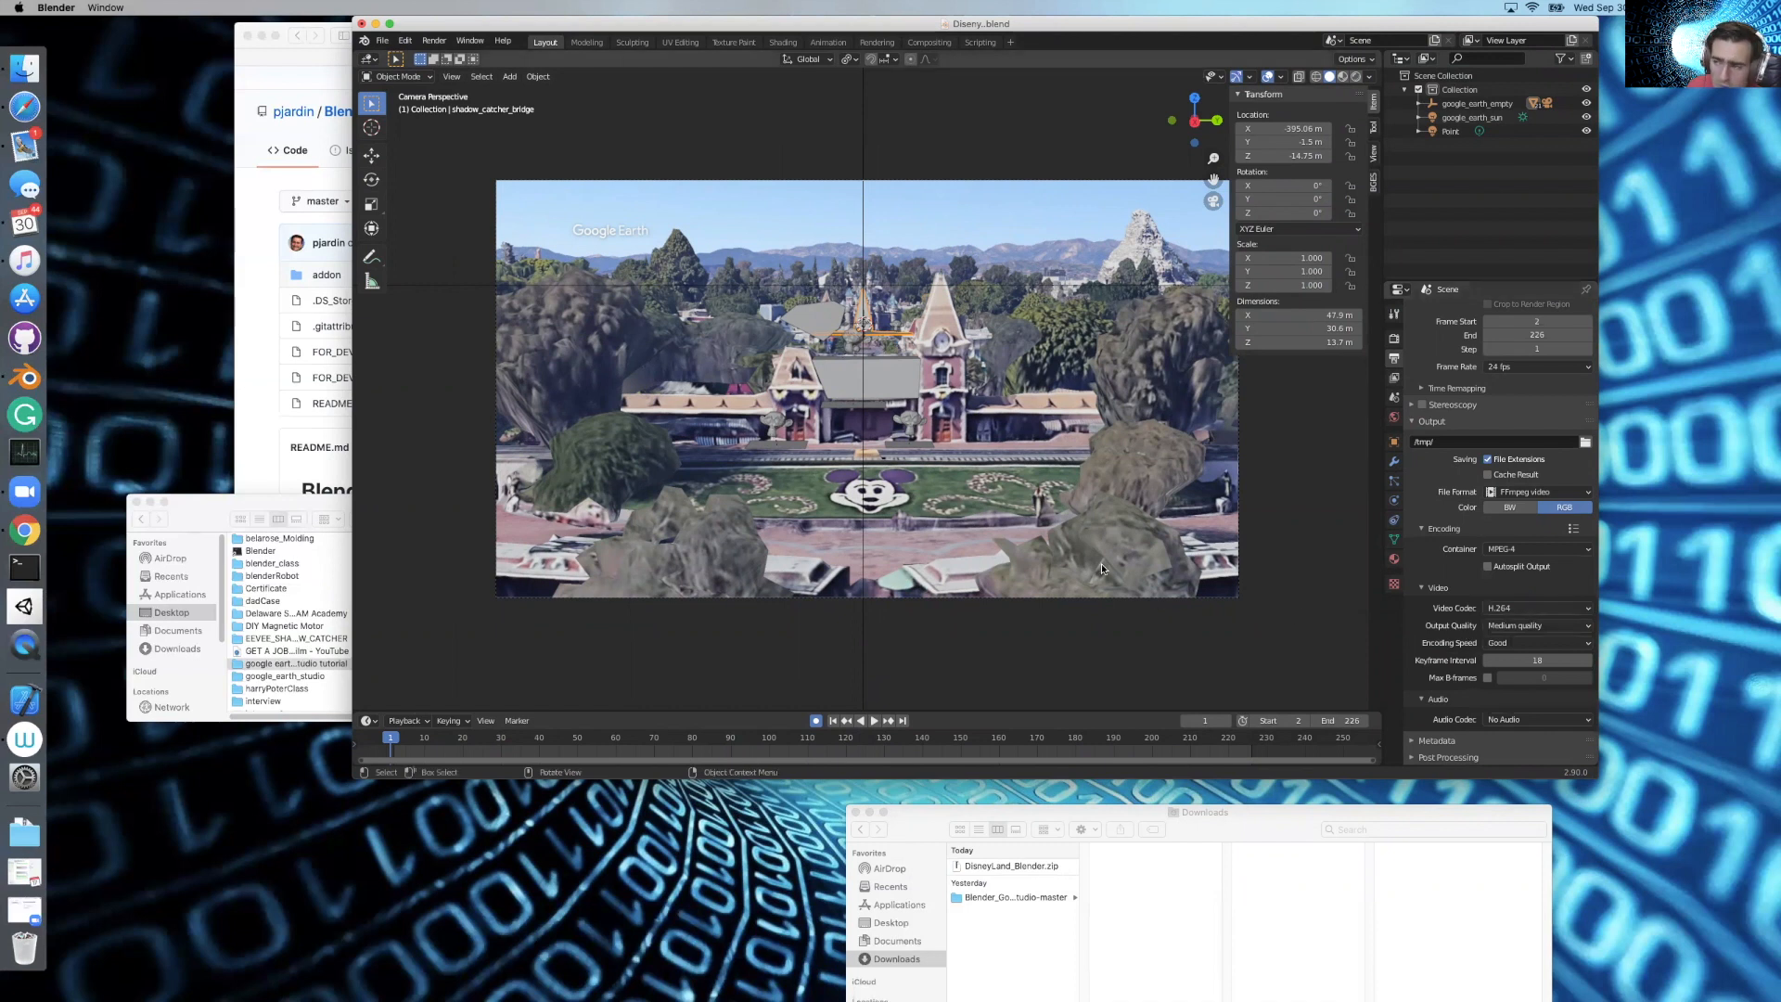
{"action": "left_click", "coordinate": [1515, 554]}
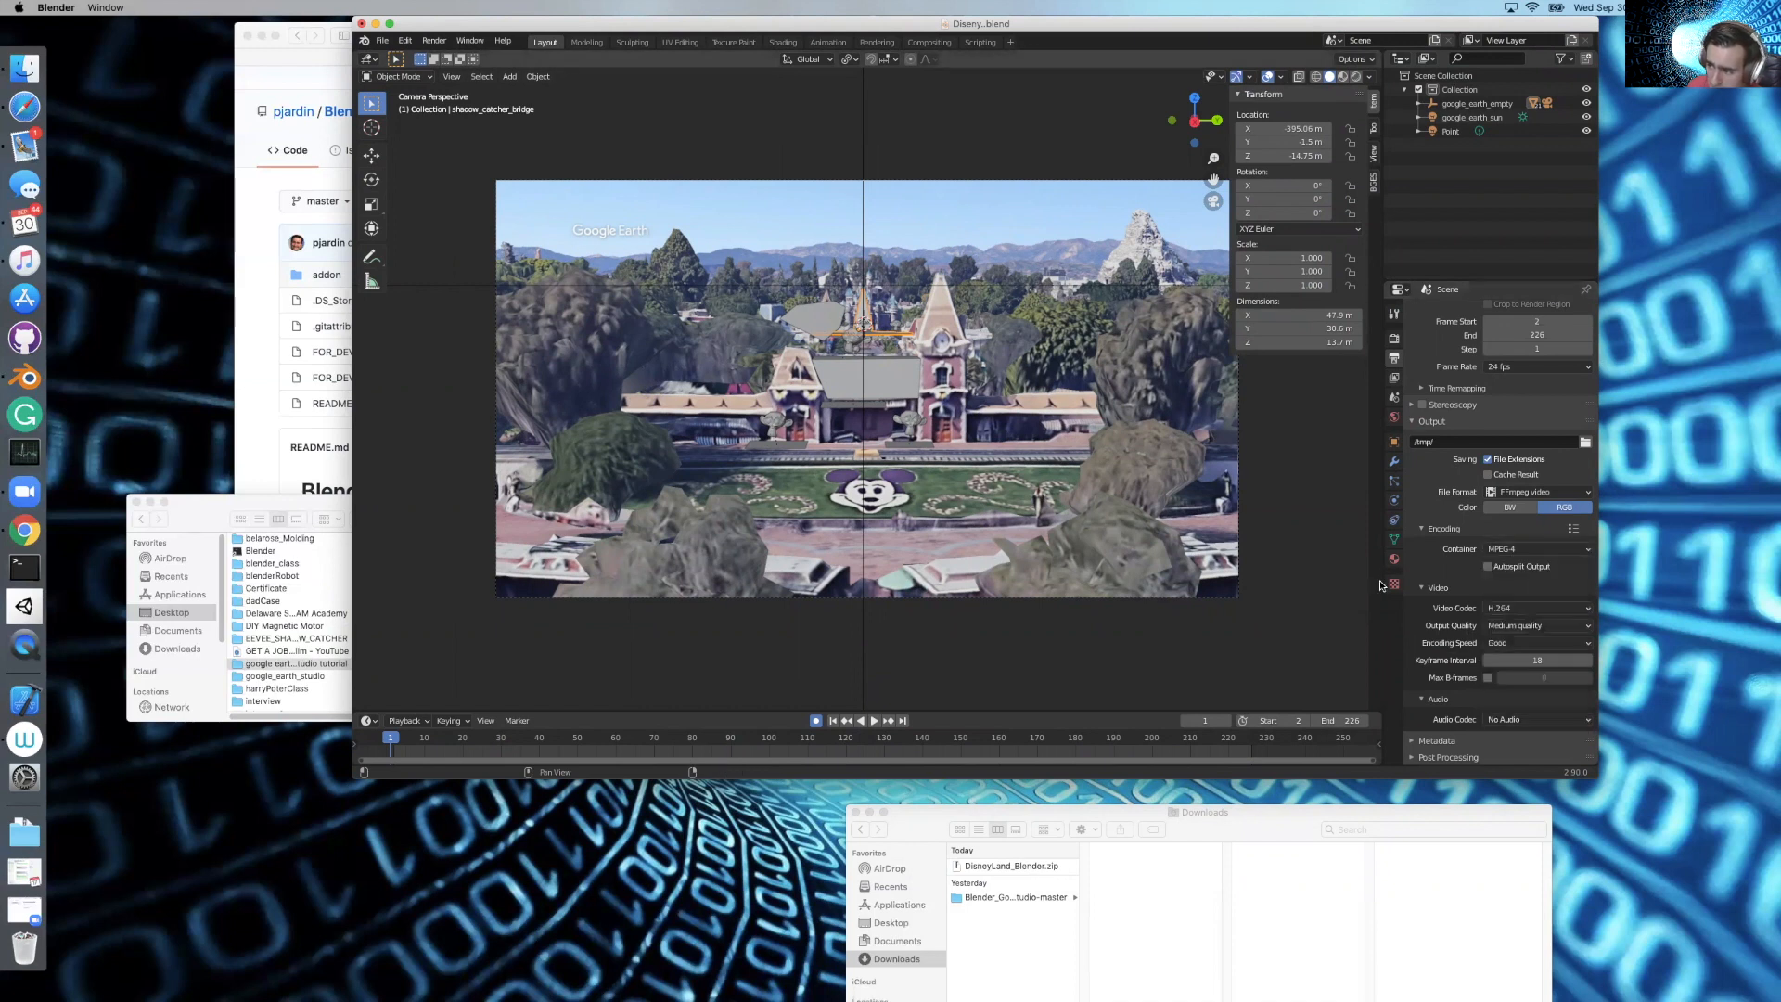
{"action": "left_click", "coordinate": [1493, 549]}
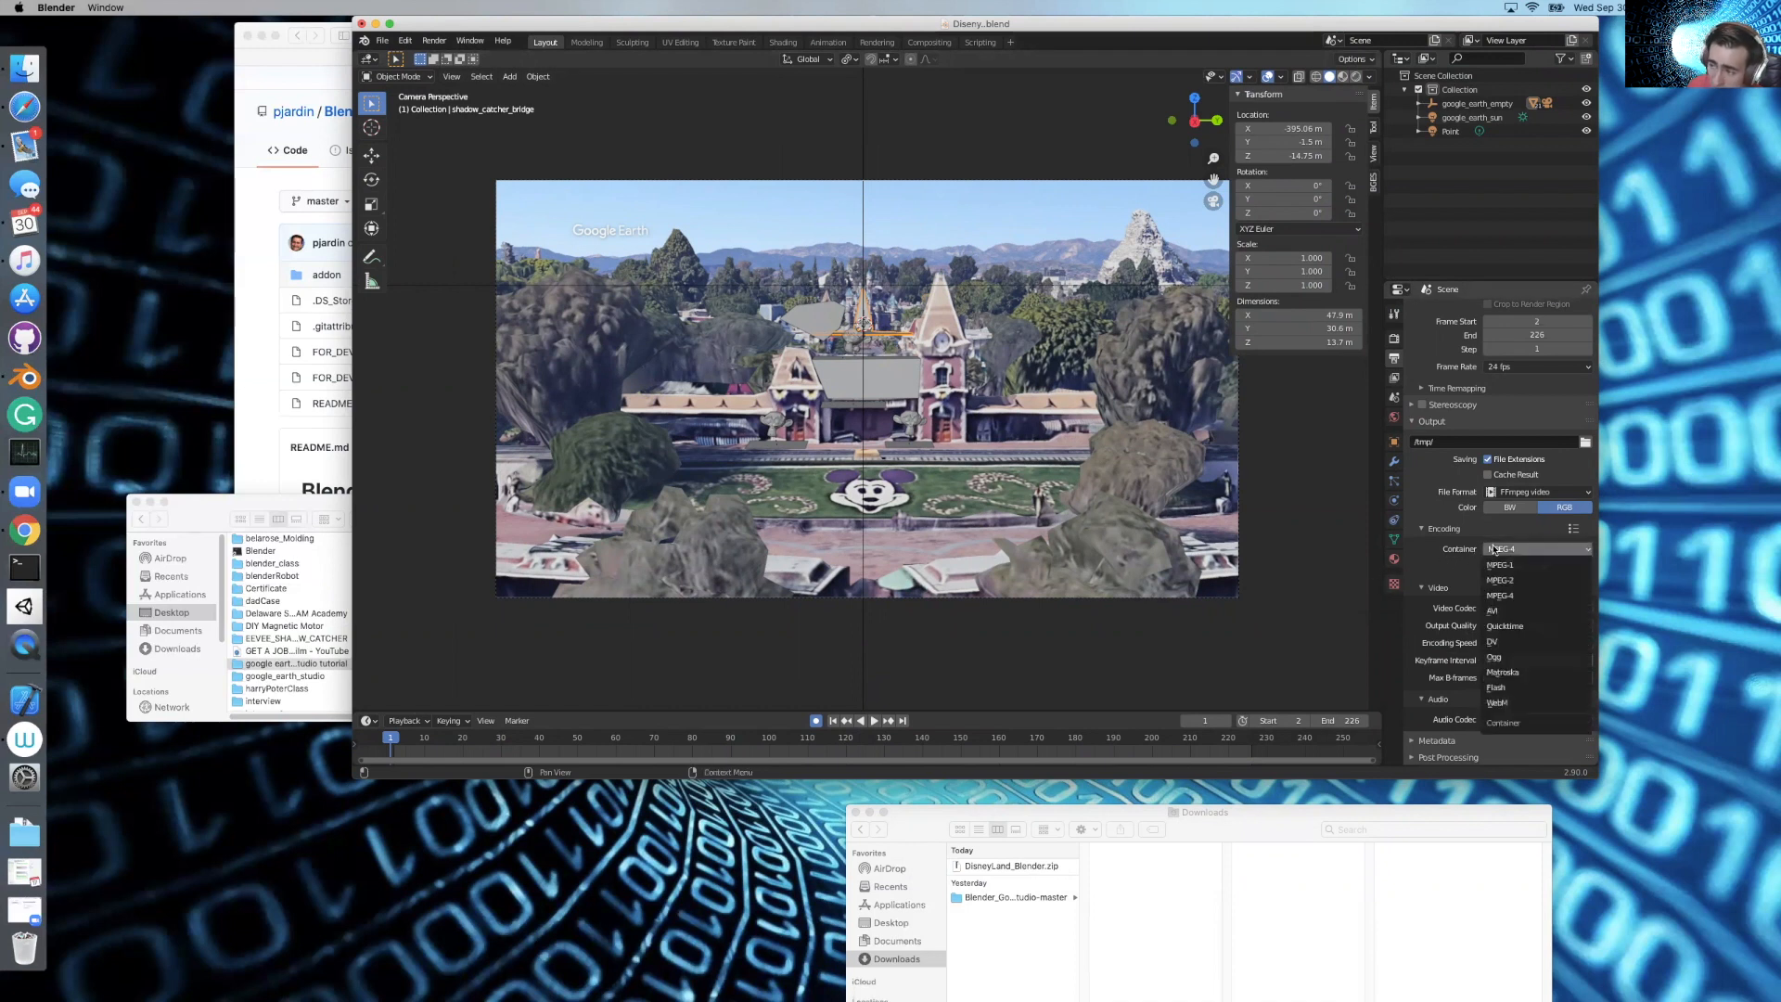
{"action": "left_click", "coordinate": [1501, 595]}
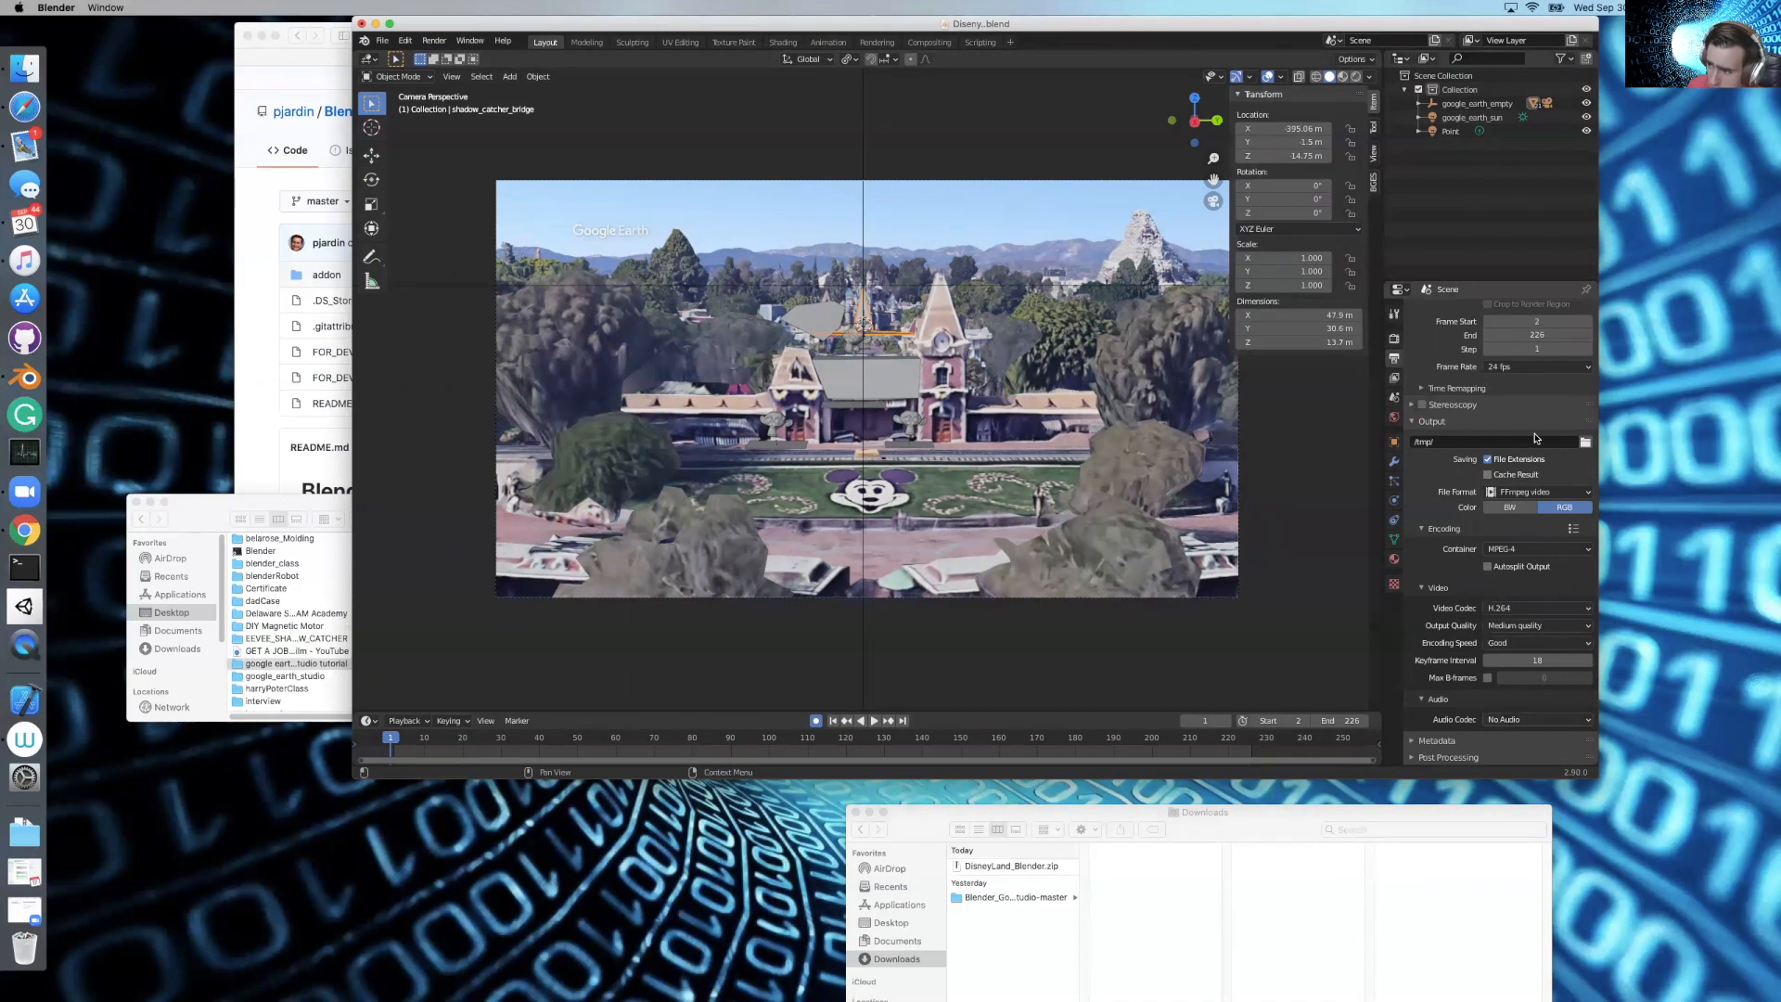
Set the render output file to disneyland.mp4 in the google earth studio tutorial folder and save the Blender file
{"action": "left_click", "coordinate": [1576, 441]}
{"action": "left_click", "coordinate": [1585, 442]}
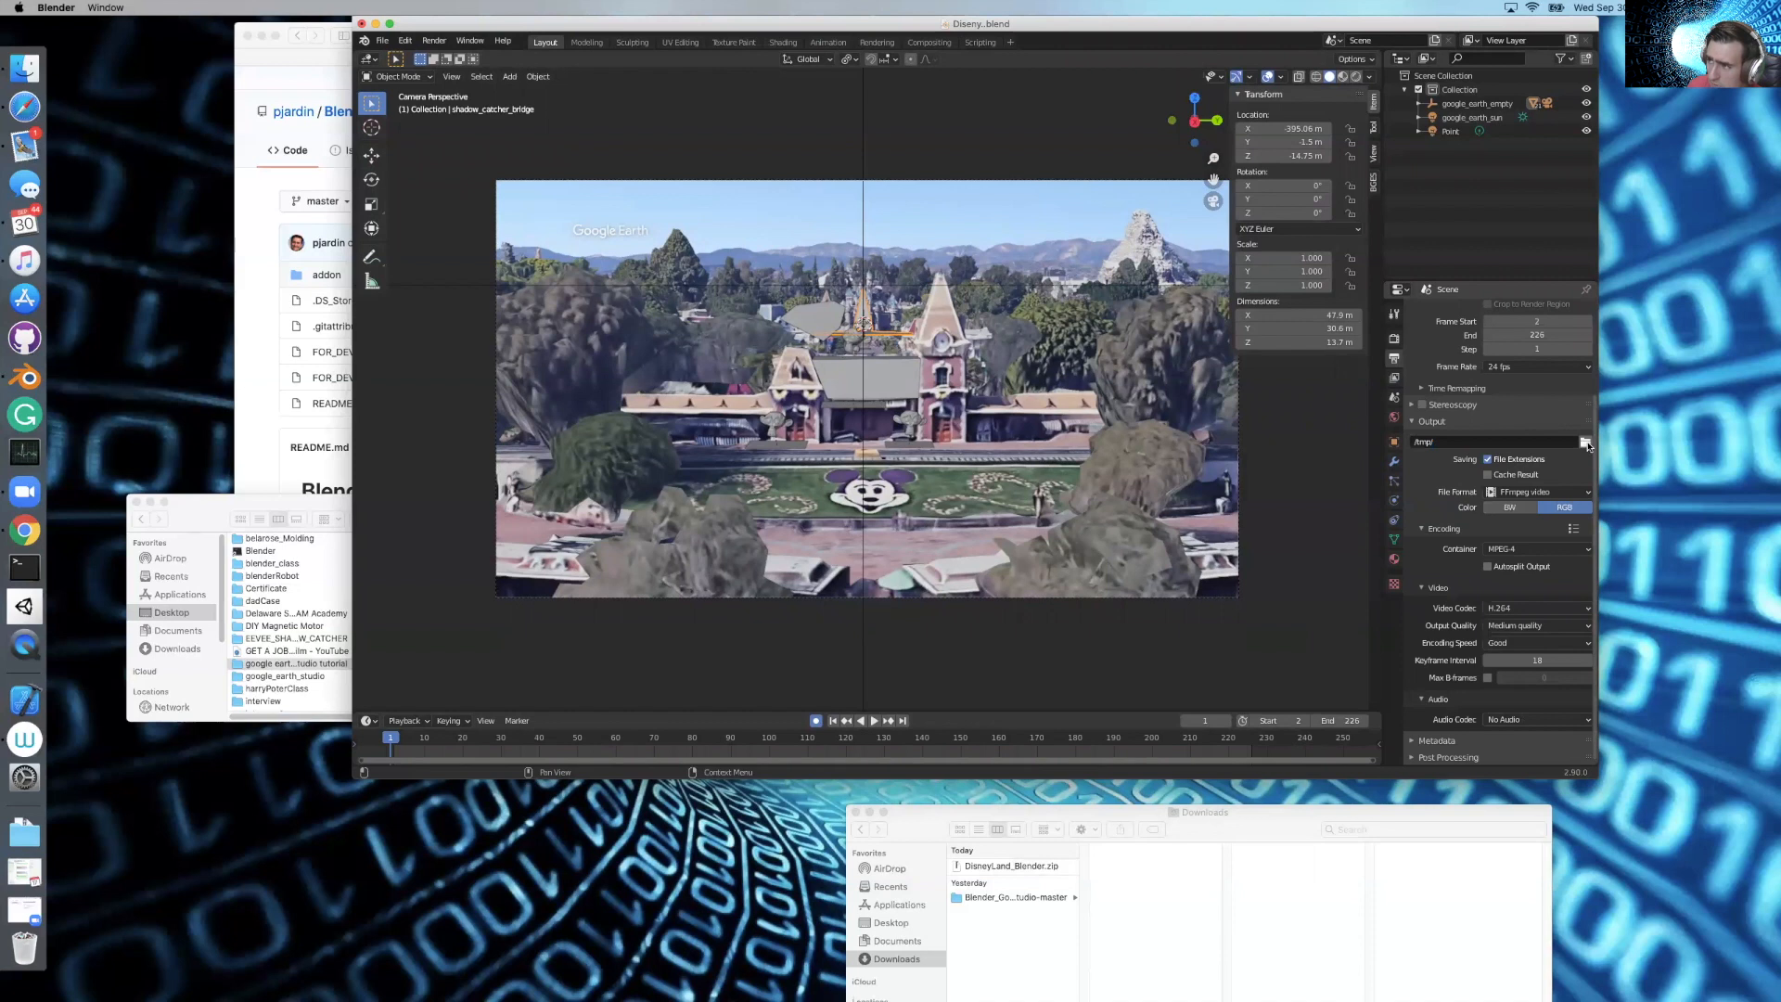
{"action": "left_click", "coordinate": [1586, 443]}
{"action": "left_click", "coordinate": [814, 818]}
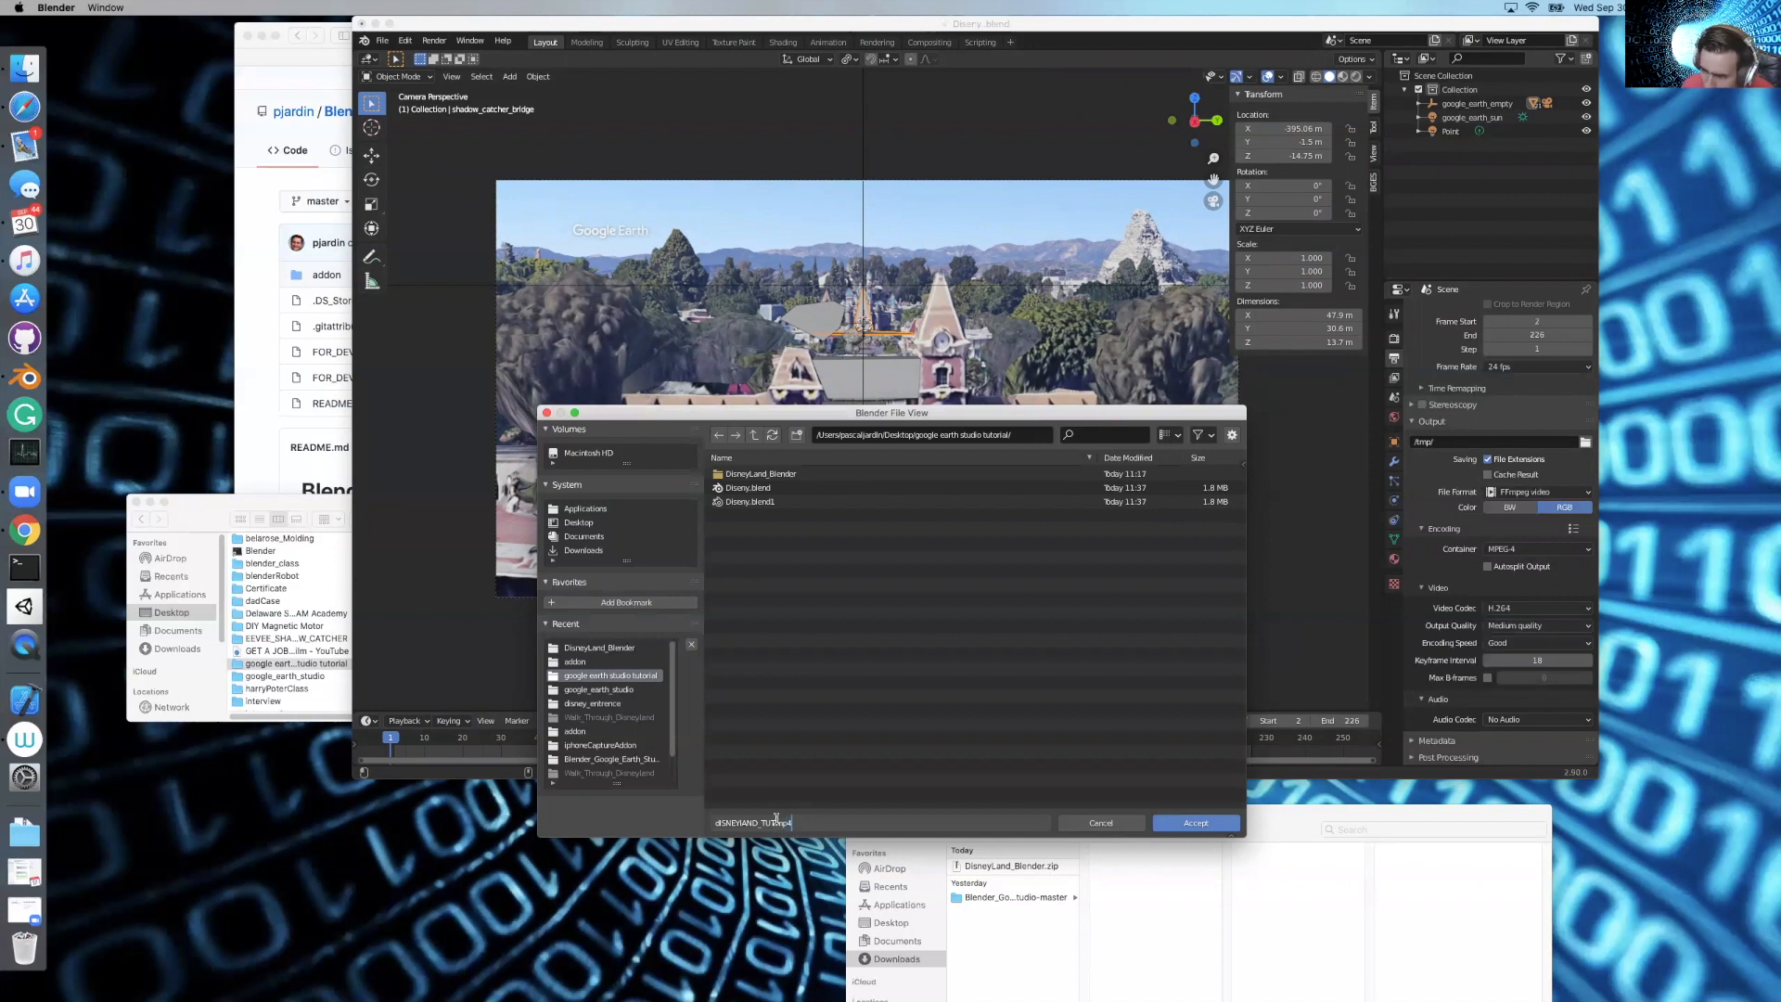
{"action": "key", "text": "Escape"}
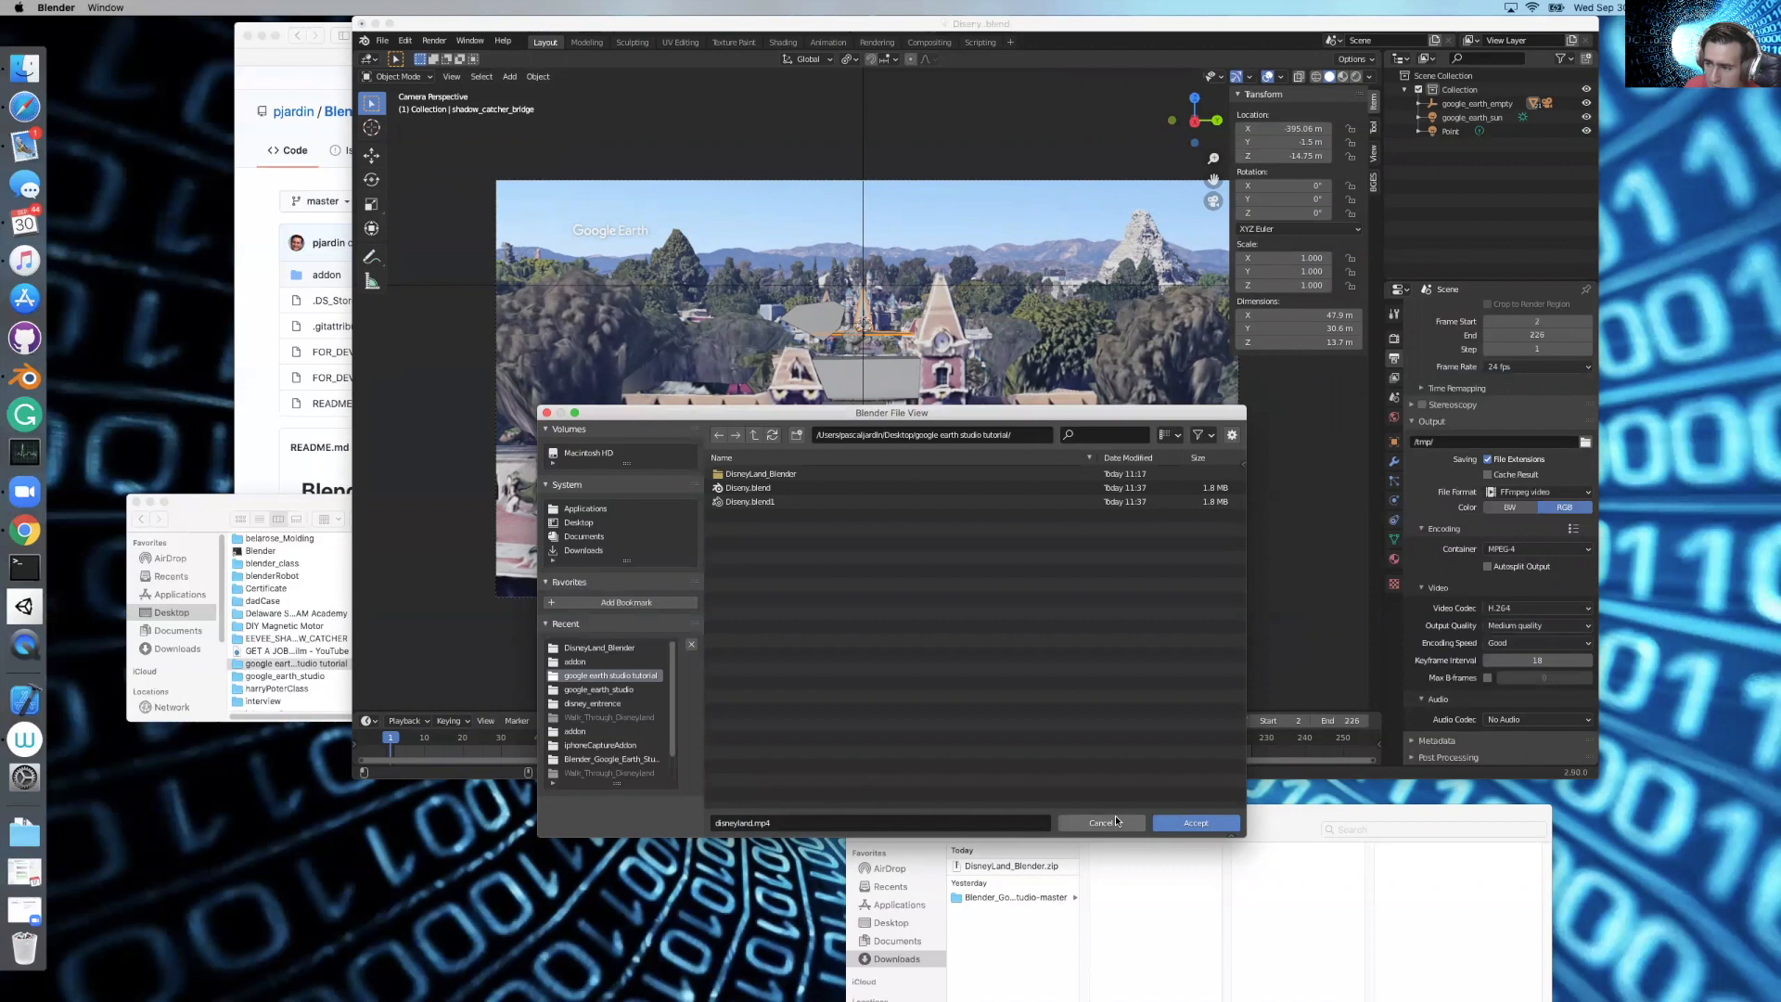
{"action": "left_click", "coordinate": [1196, 823]}
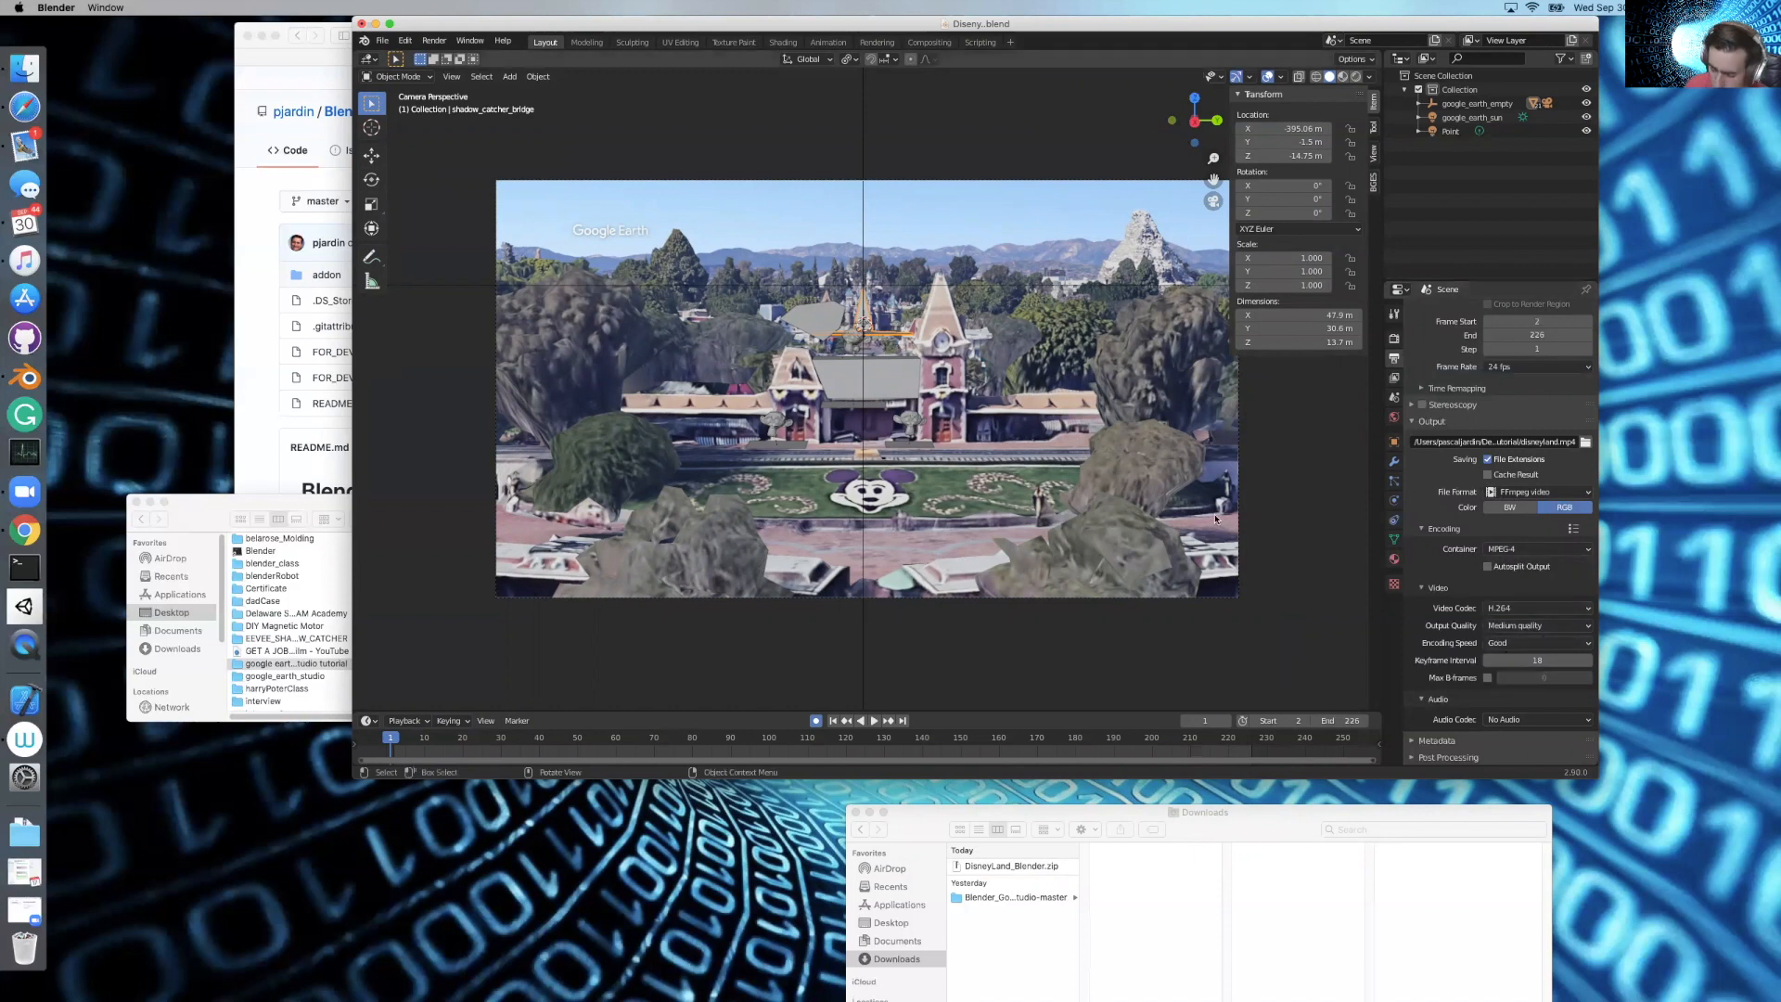
{"action": "key", "text": "super+s"}
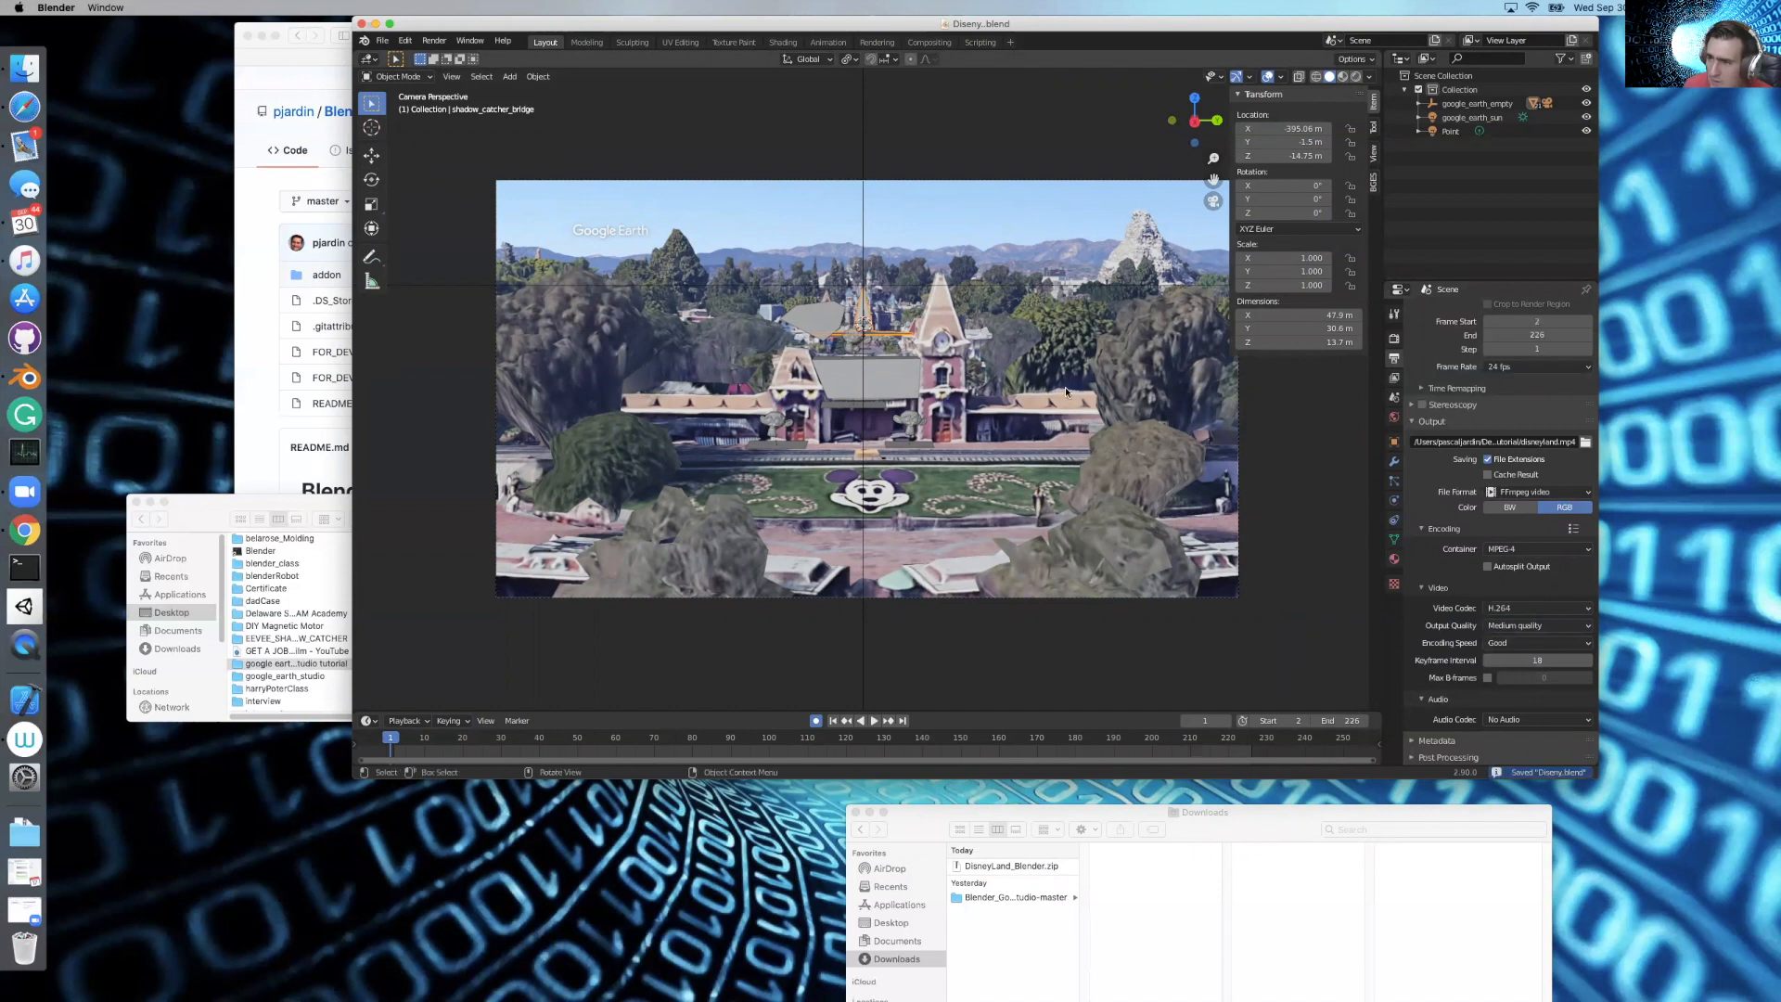
Render the full animation and reposition the render window so its whole image can be seen
{"action": "left_click", "coordinate": [436, 41]}
{"action": "left_click", "coordinate": [469, 71]}
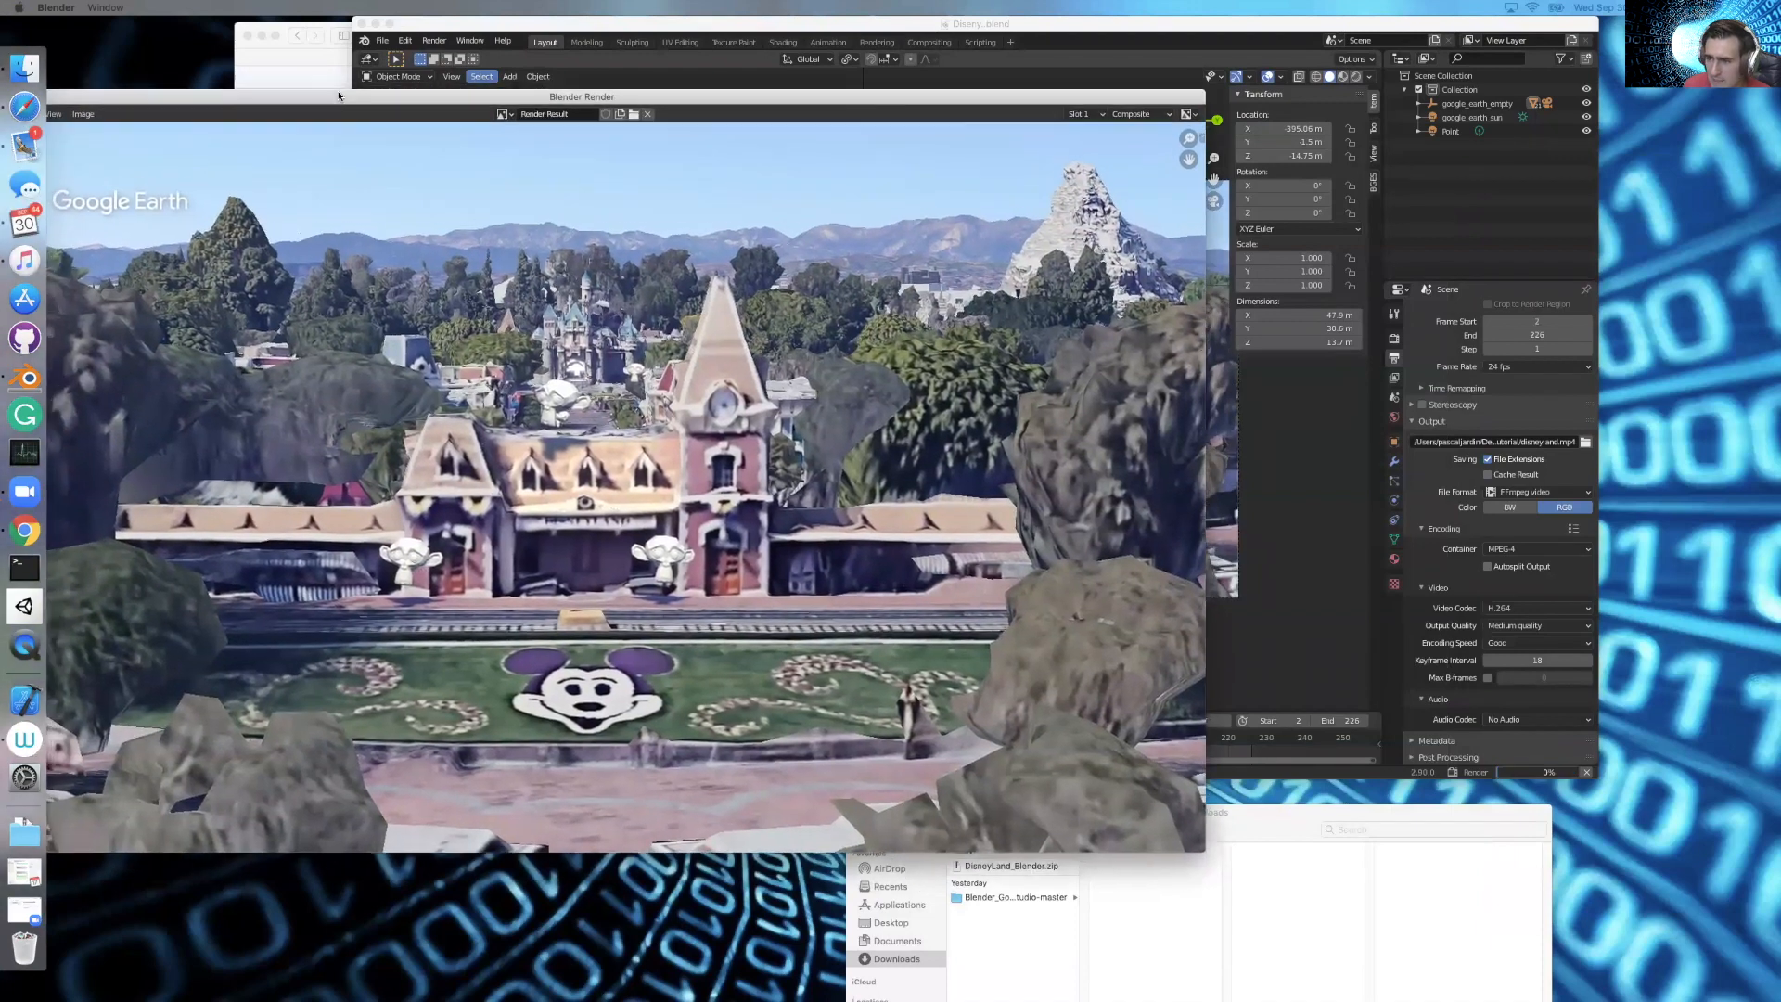
{"action": "left_click_drag", "start_coordinate": [338, 95], "coordinate": [479, 63]}
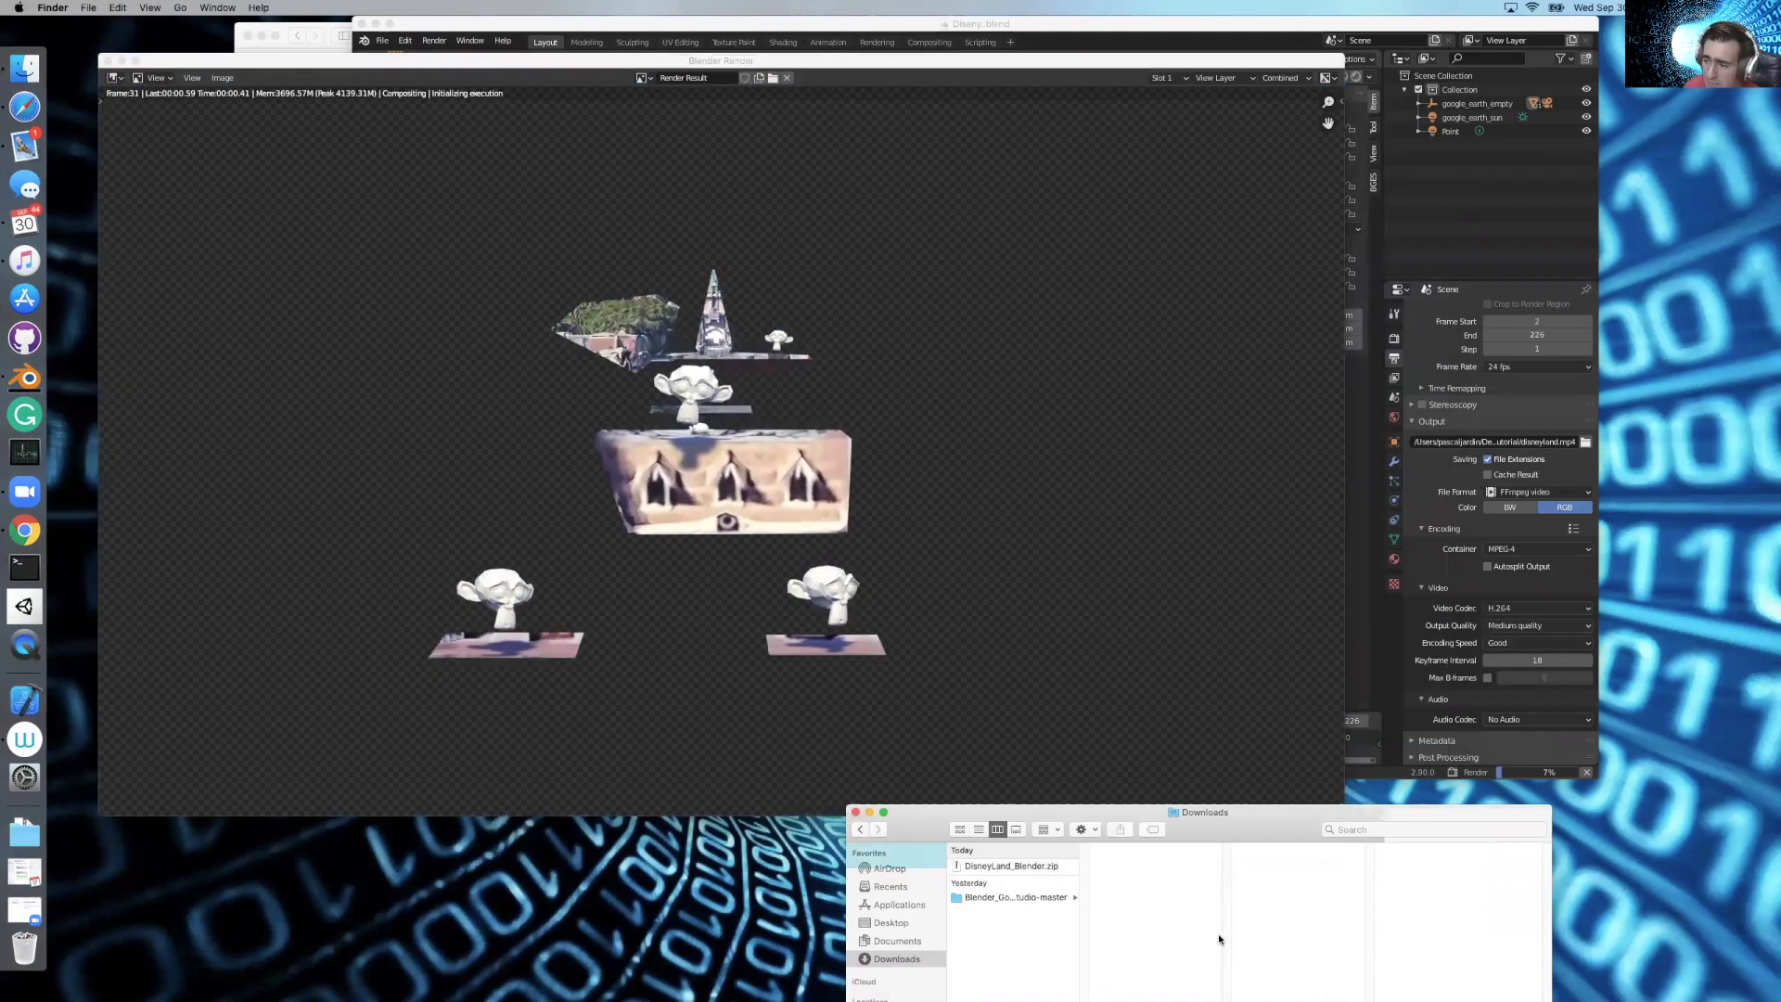
Switch to Finder and place the DisneyLand_Blender folder window below the running render
{"action": "left_click", "coordinate": [1212, 943]}
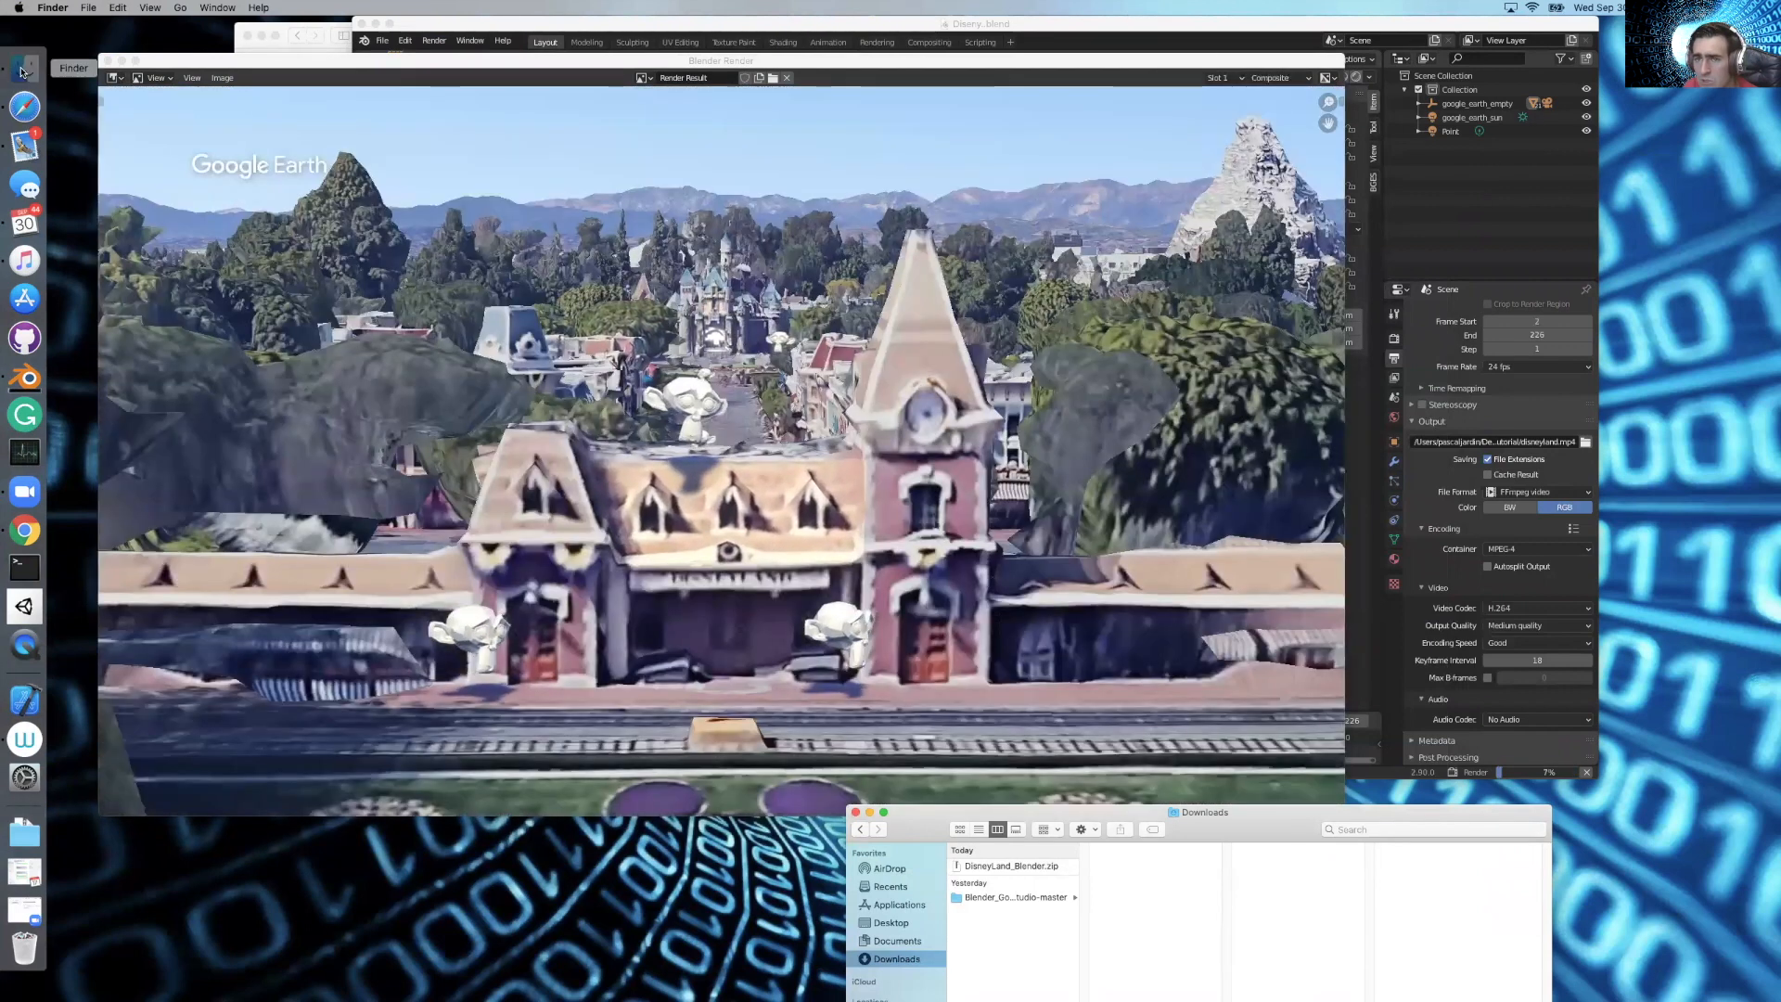
{"action": "left_click", "coordinate": [23, 68]}
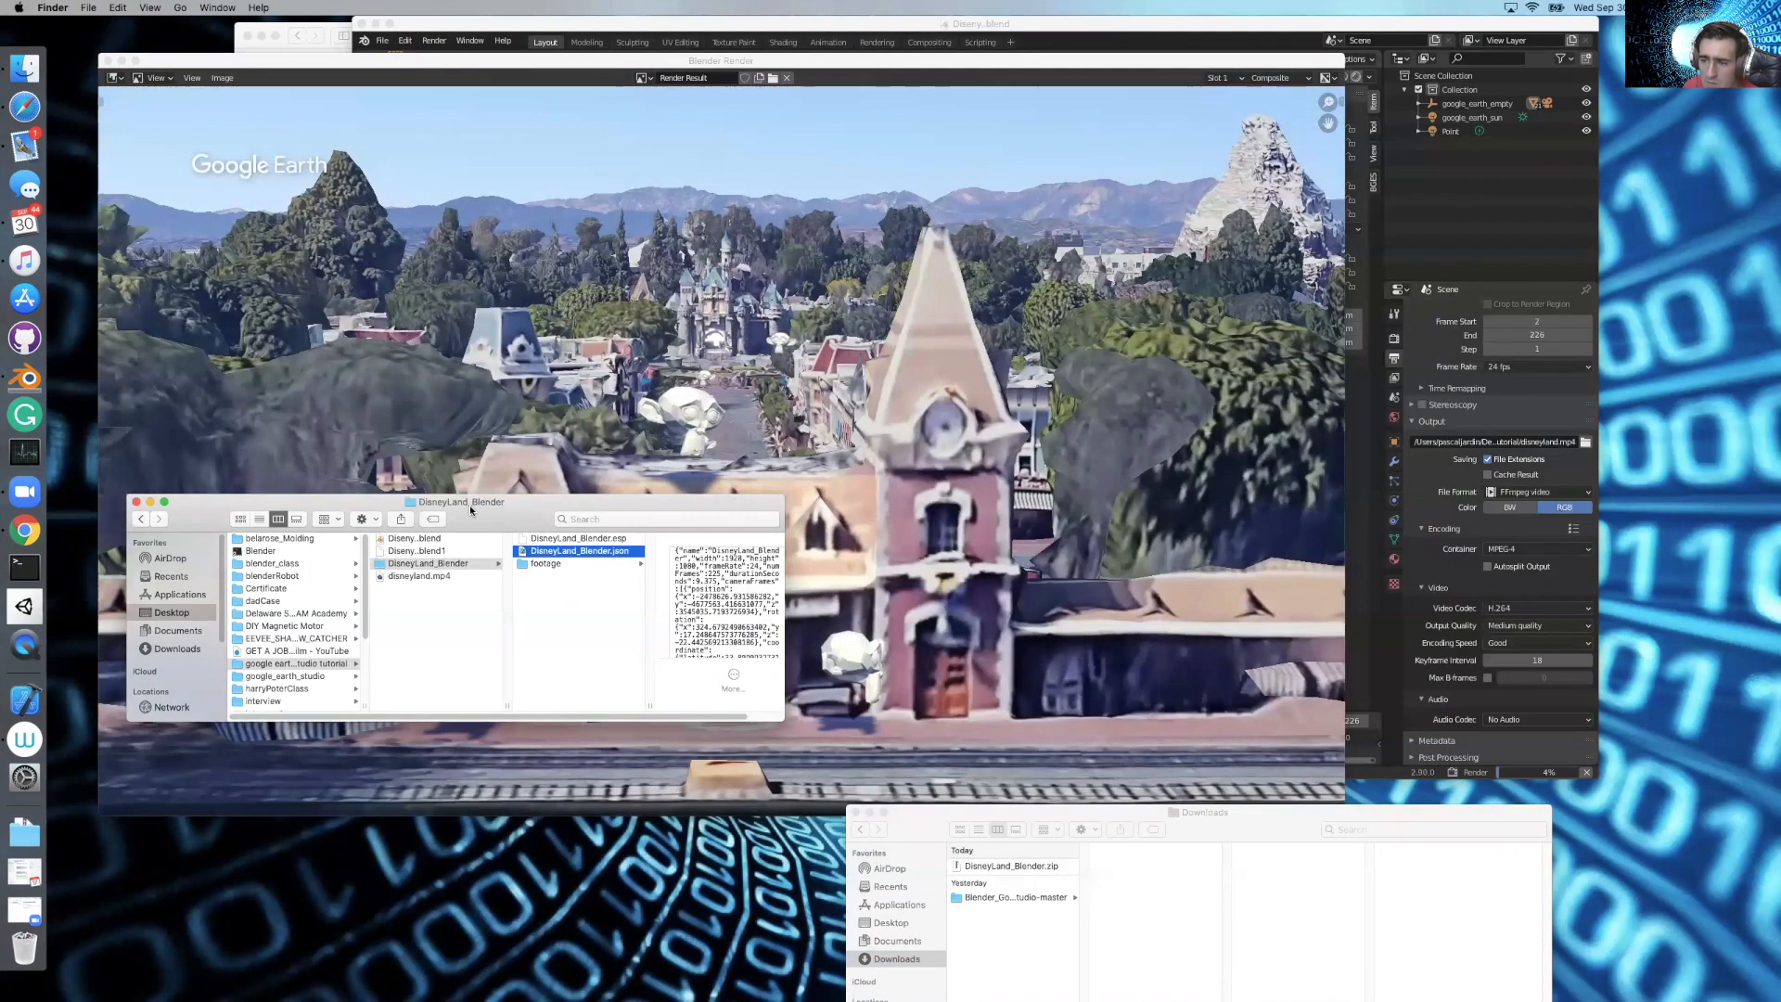
{"action": "left_click_drag", "start_coordinate": [454, 502], "coordinate": [515, 799]}
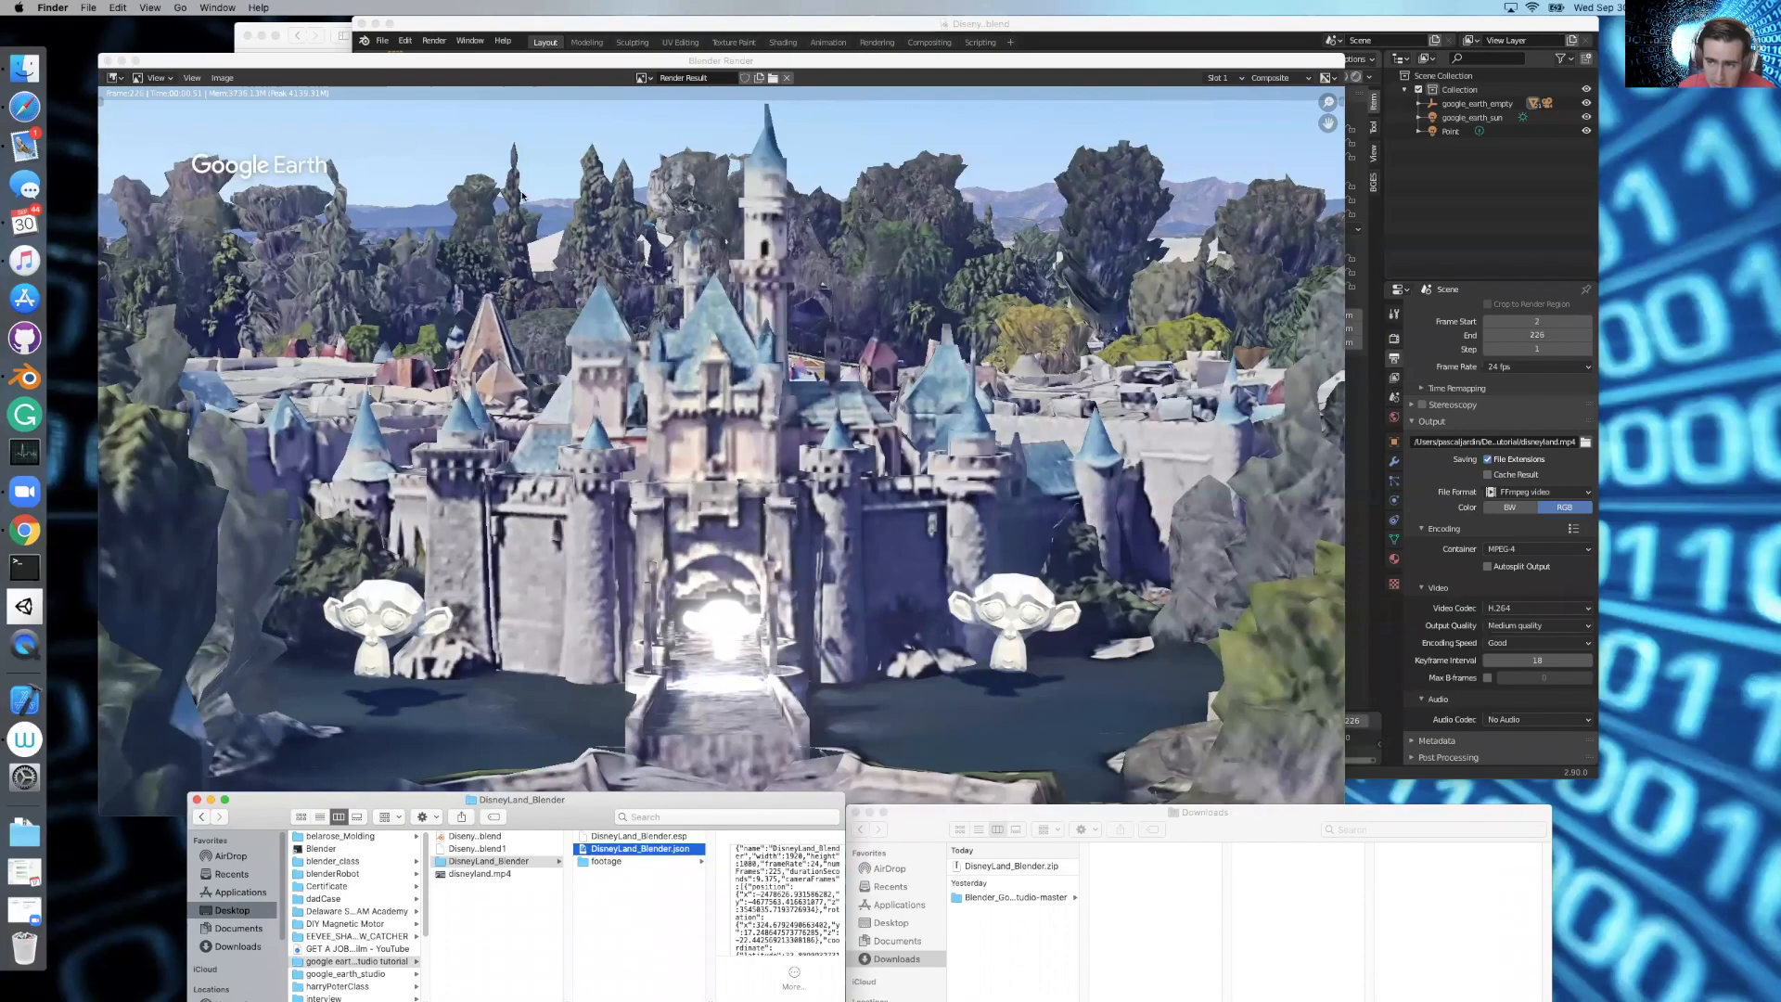
Save the Blender file and close both the render window and the main Blender window
{"action": "left_click_drag", "start_coordinate": [349, 66], "coordinate": [371, 65]}
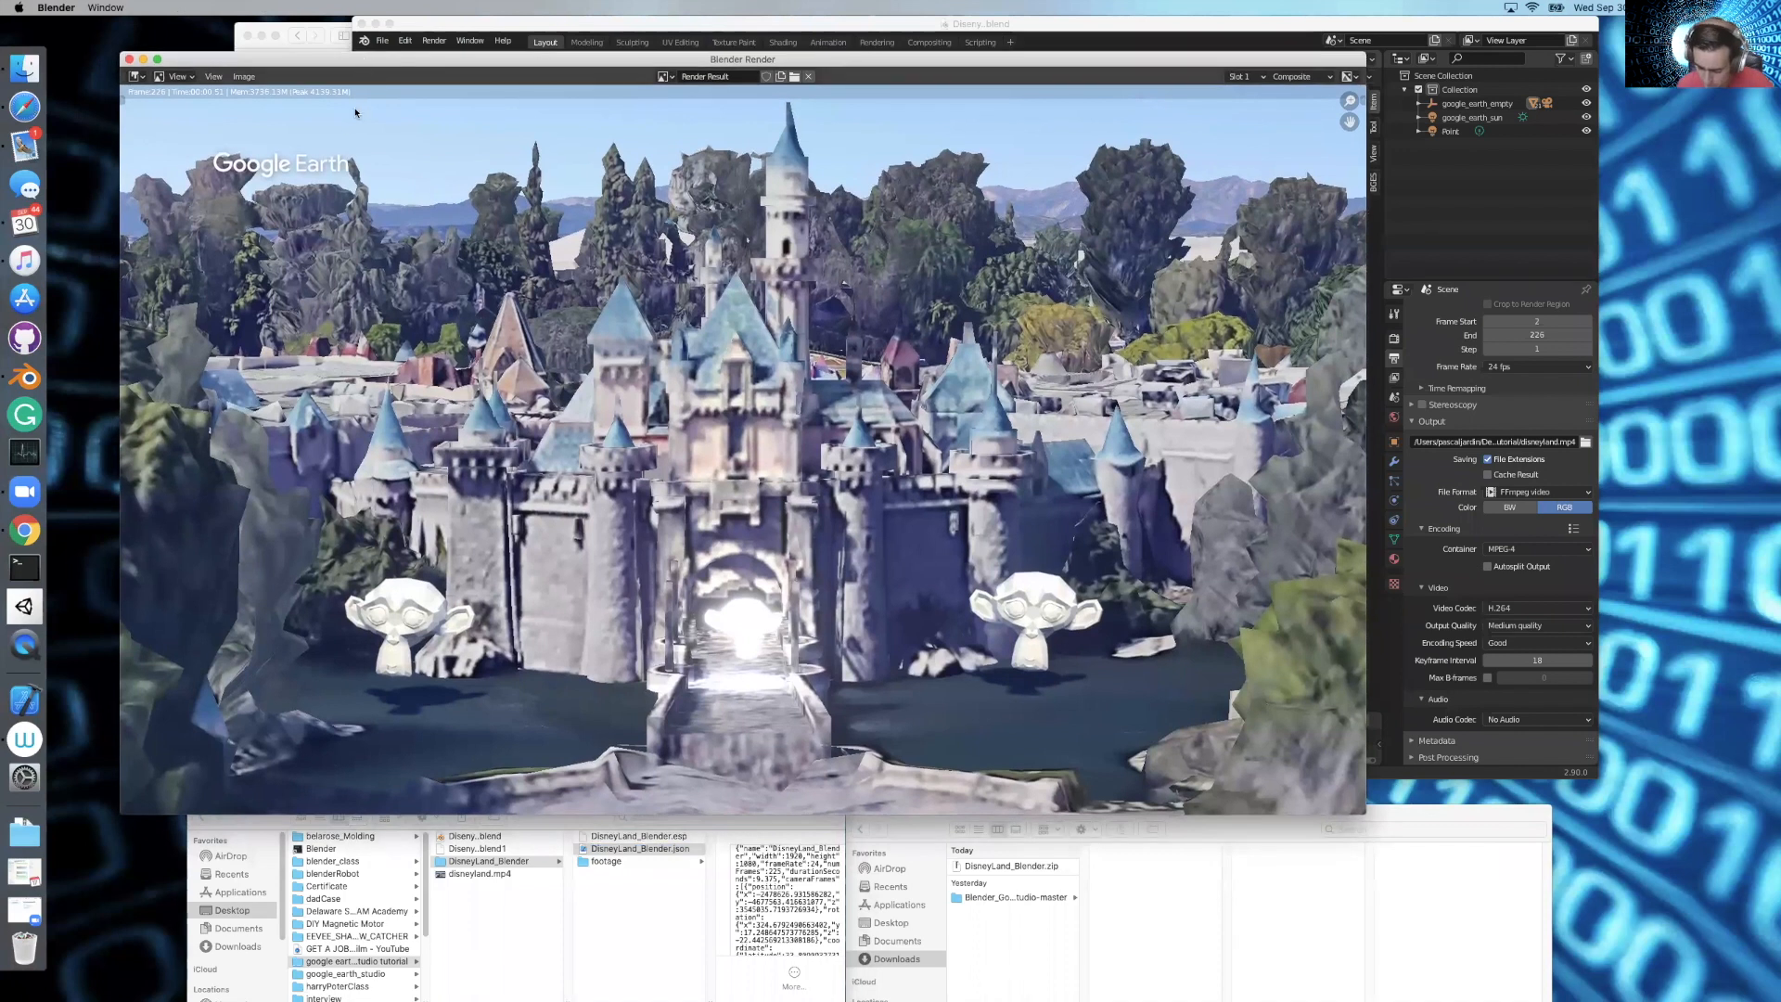
{"action": "left_click", "coordinate": [130, 59]}
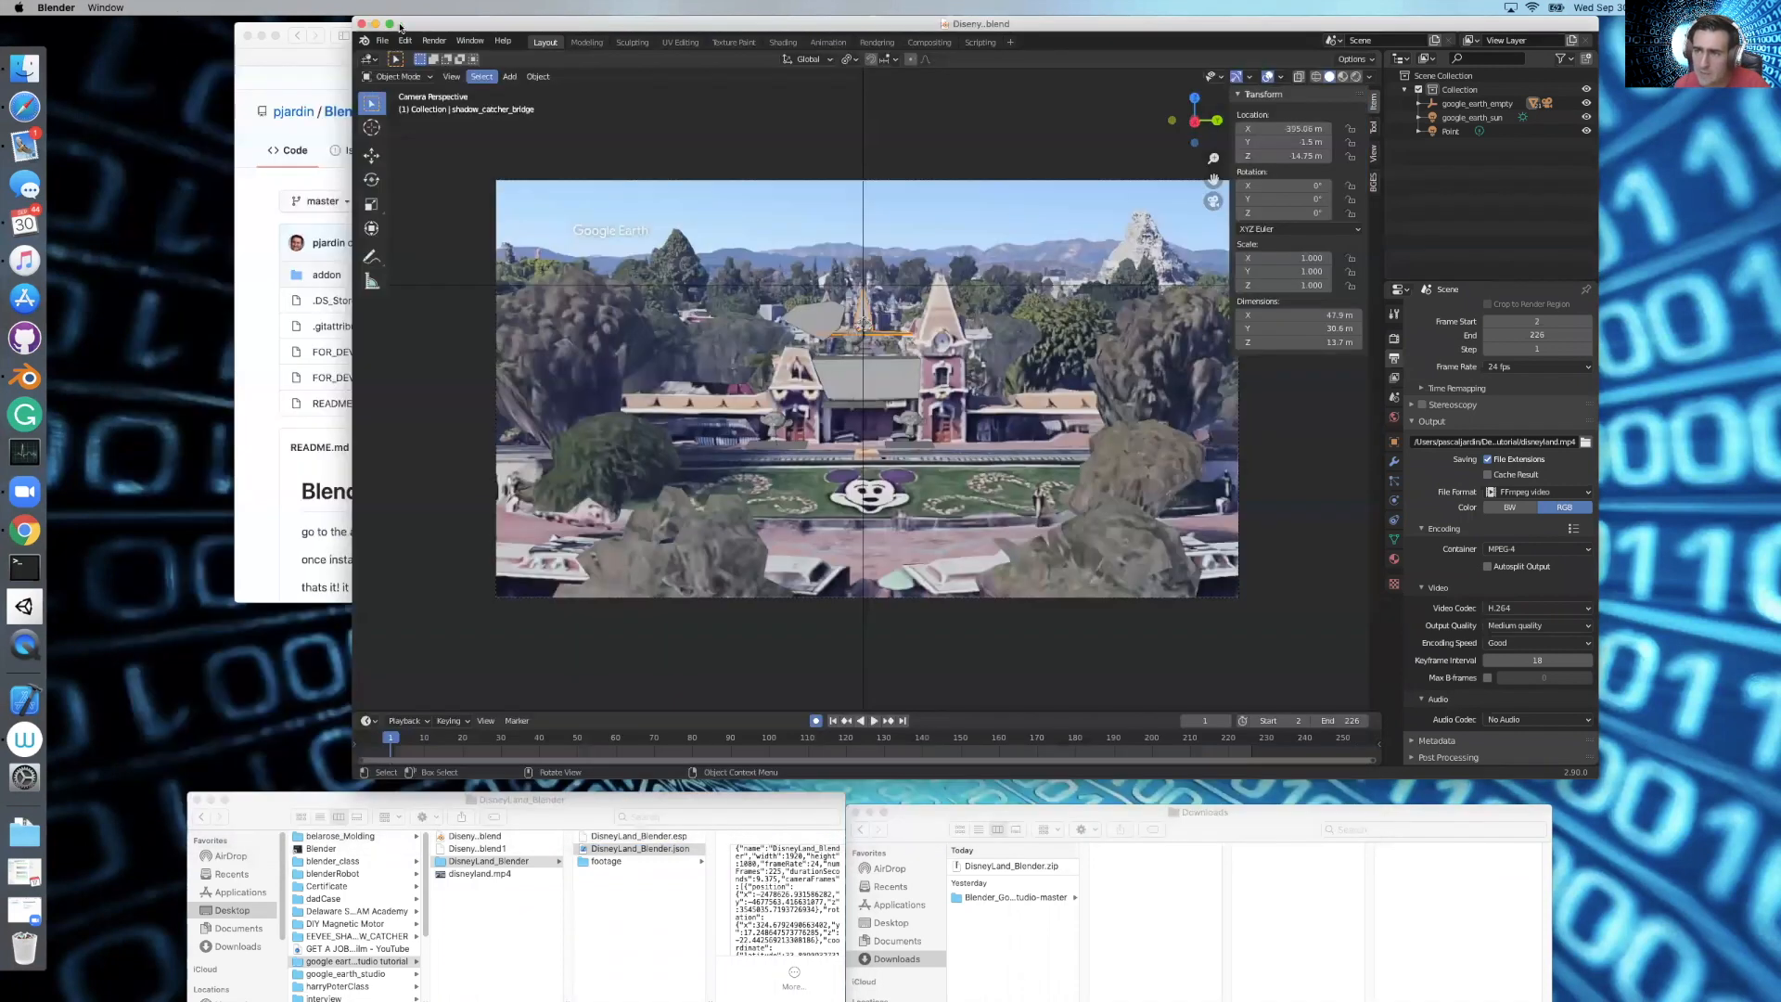
{"action": "left_click_drag", "start_coordinate": [401, 28], "coordinate": [242, 28]}
{"action": "key", "text": "super+s"}
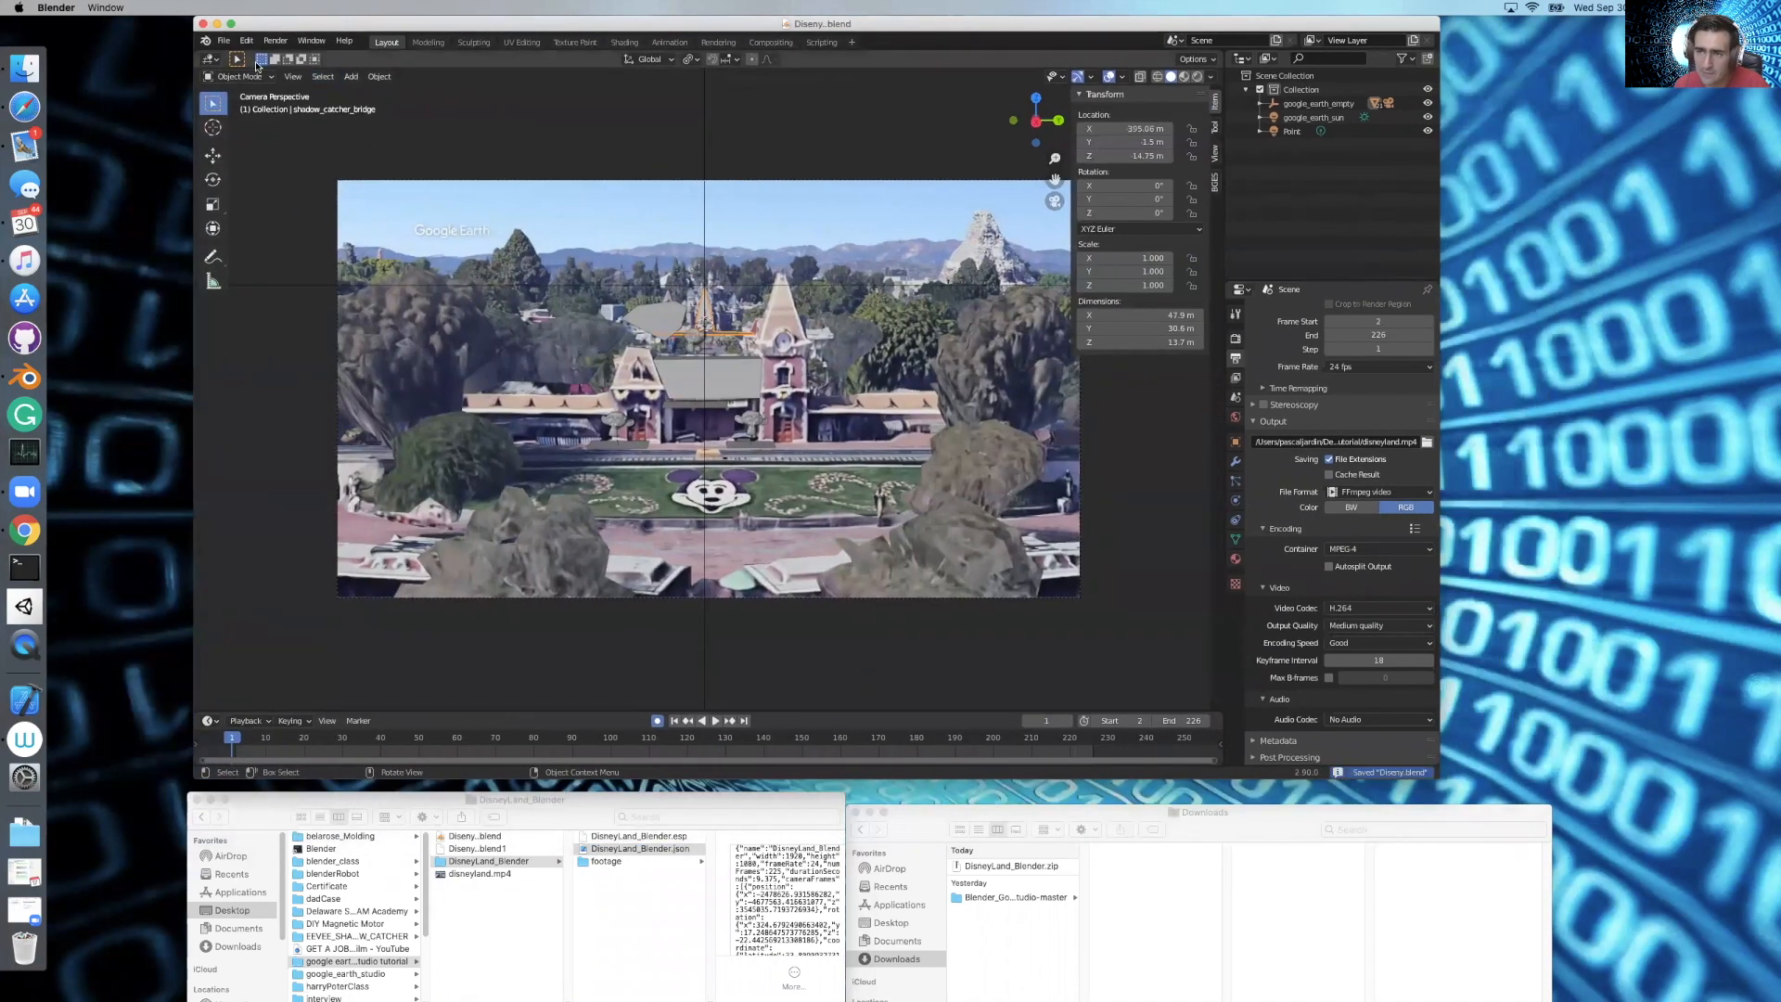
{"action": "left_click", "coordinate": [201, 23]}
Open the rendered disneyland.mp4 from the google earth studio tutorial folder in QuickTime Player
{"action": "left_click_drag", "start_coordinate": [264, 821], "coordinate": [364, 566]}
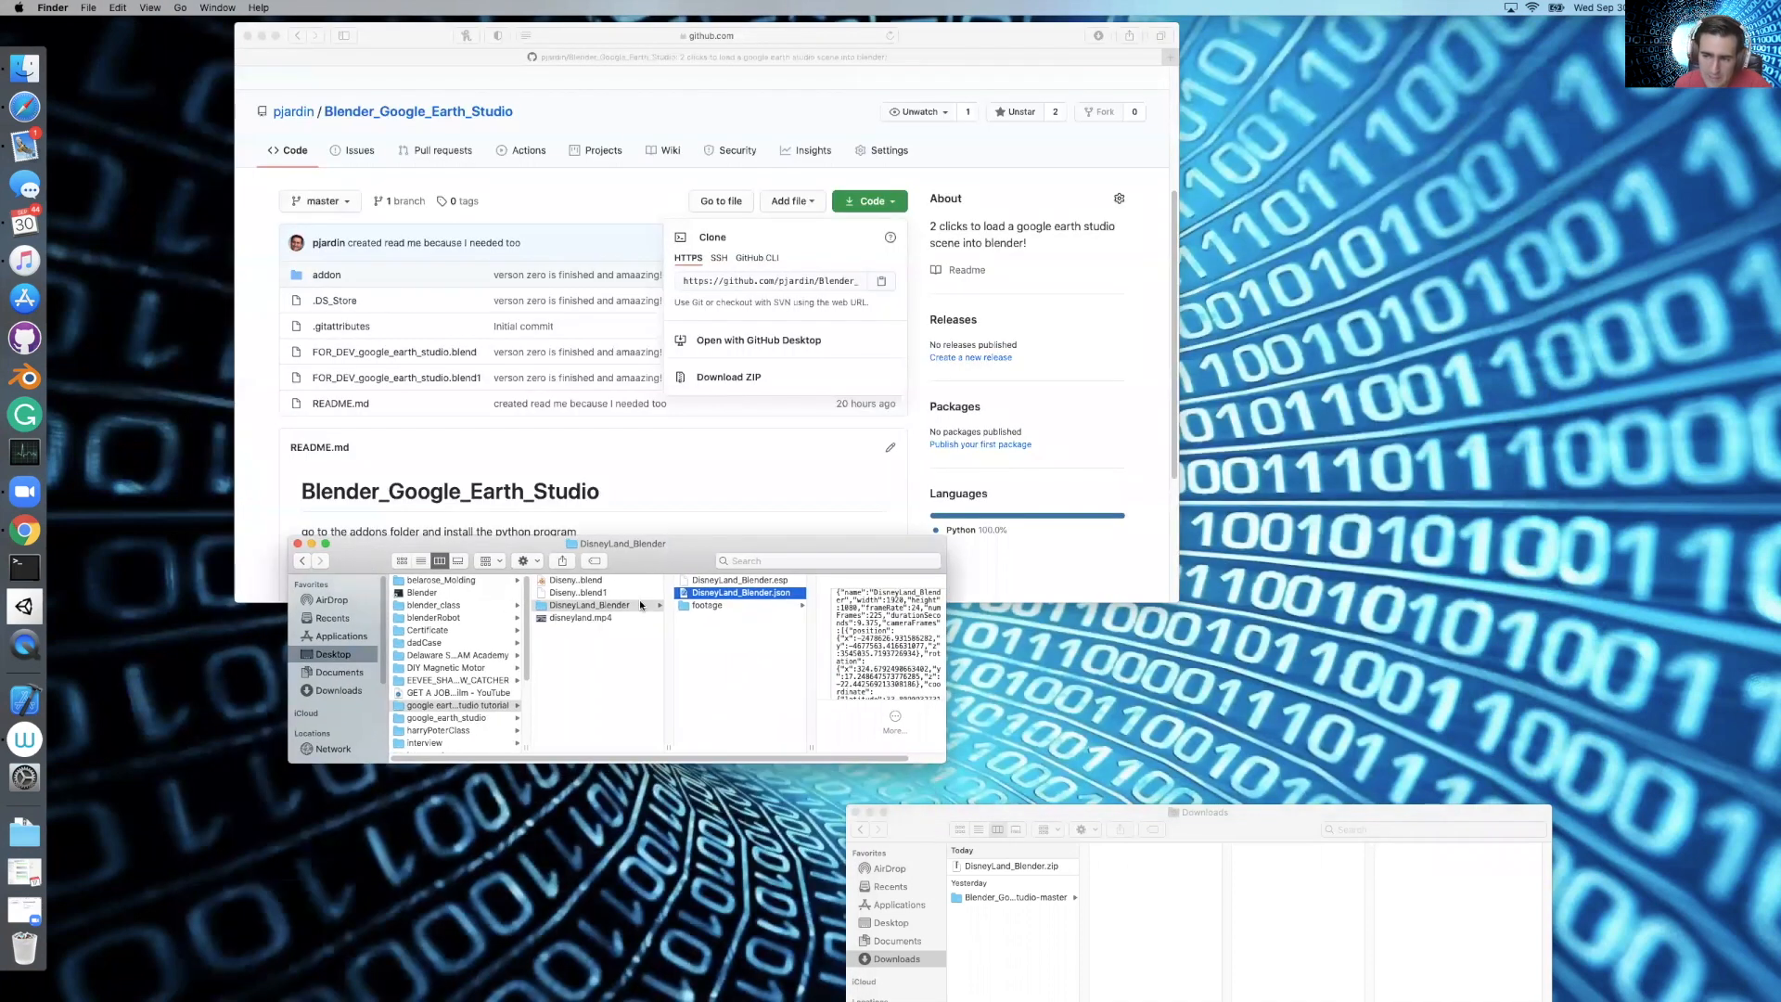
{"action": "double_click", "coordinate": [610, 616]}
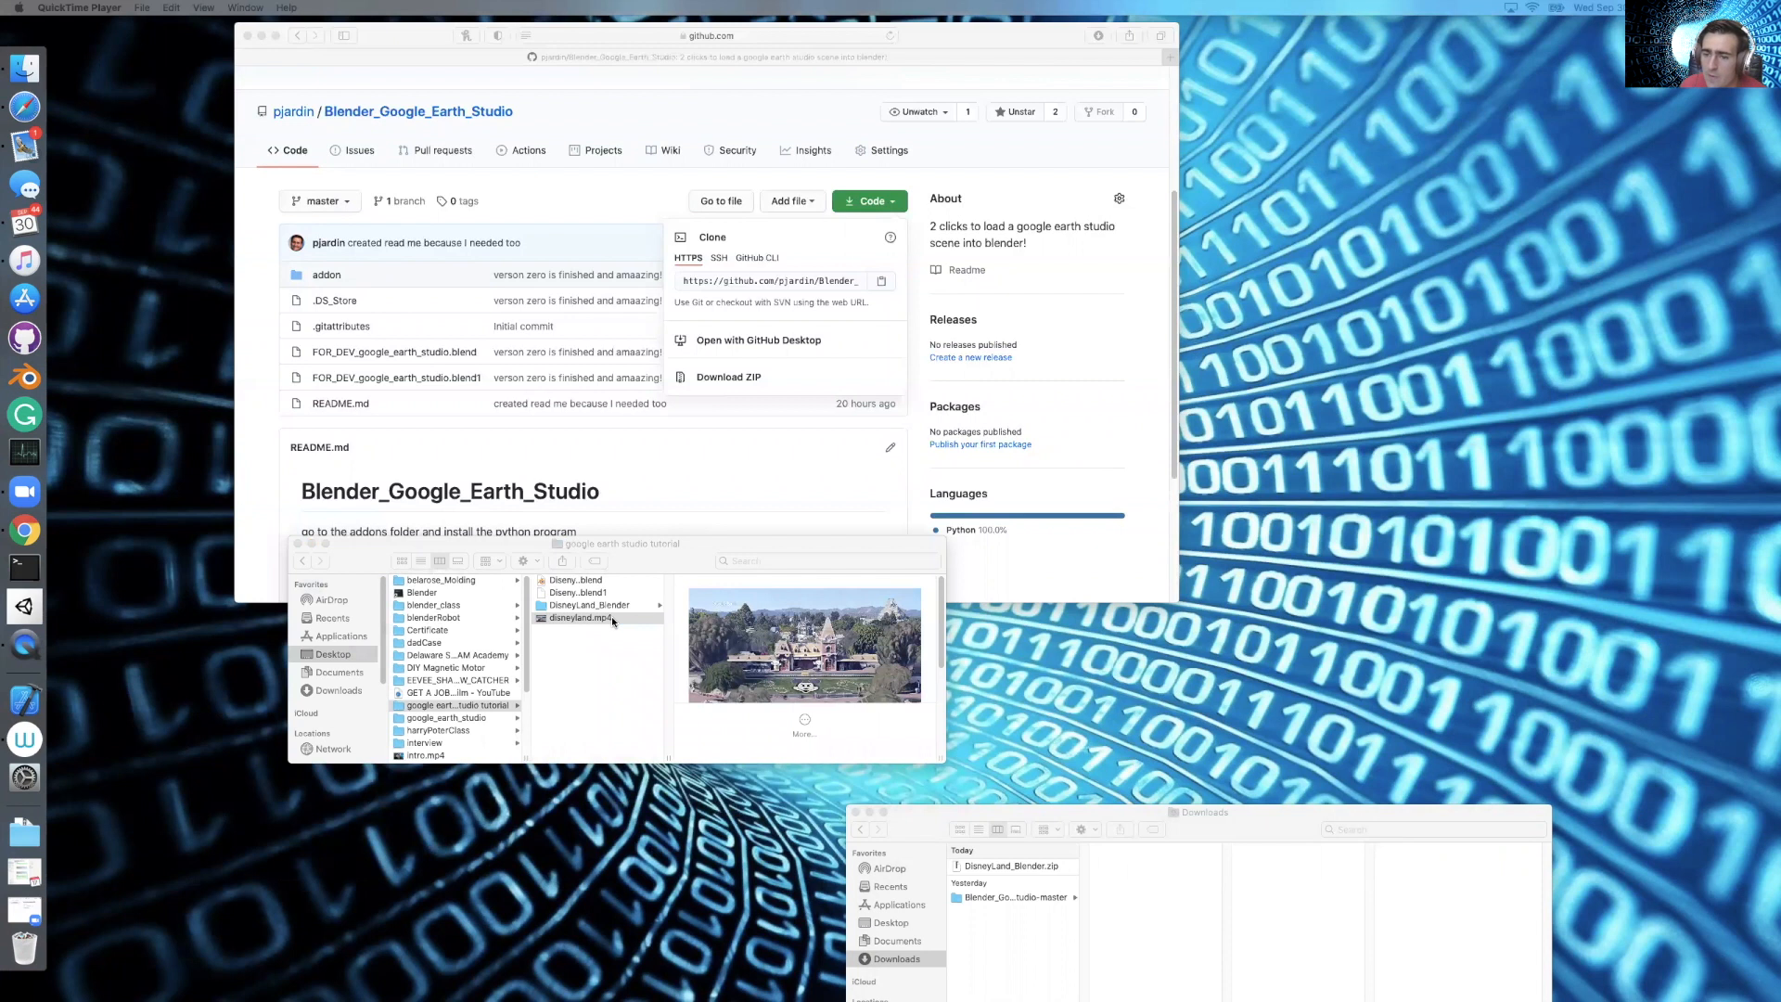